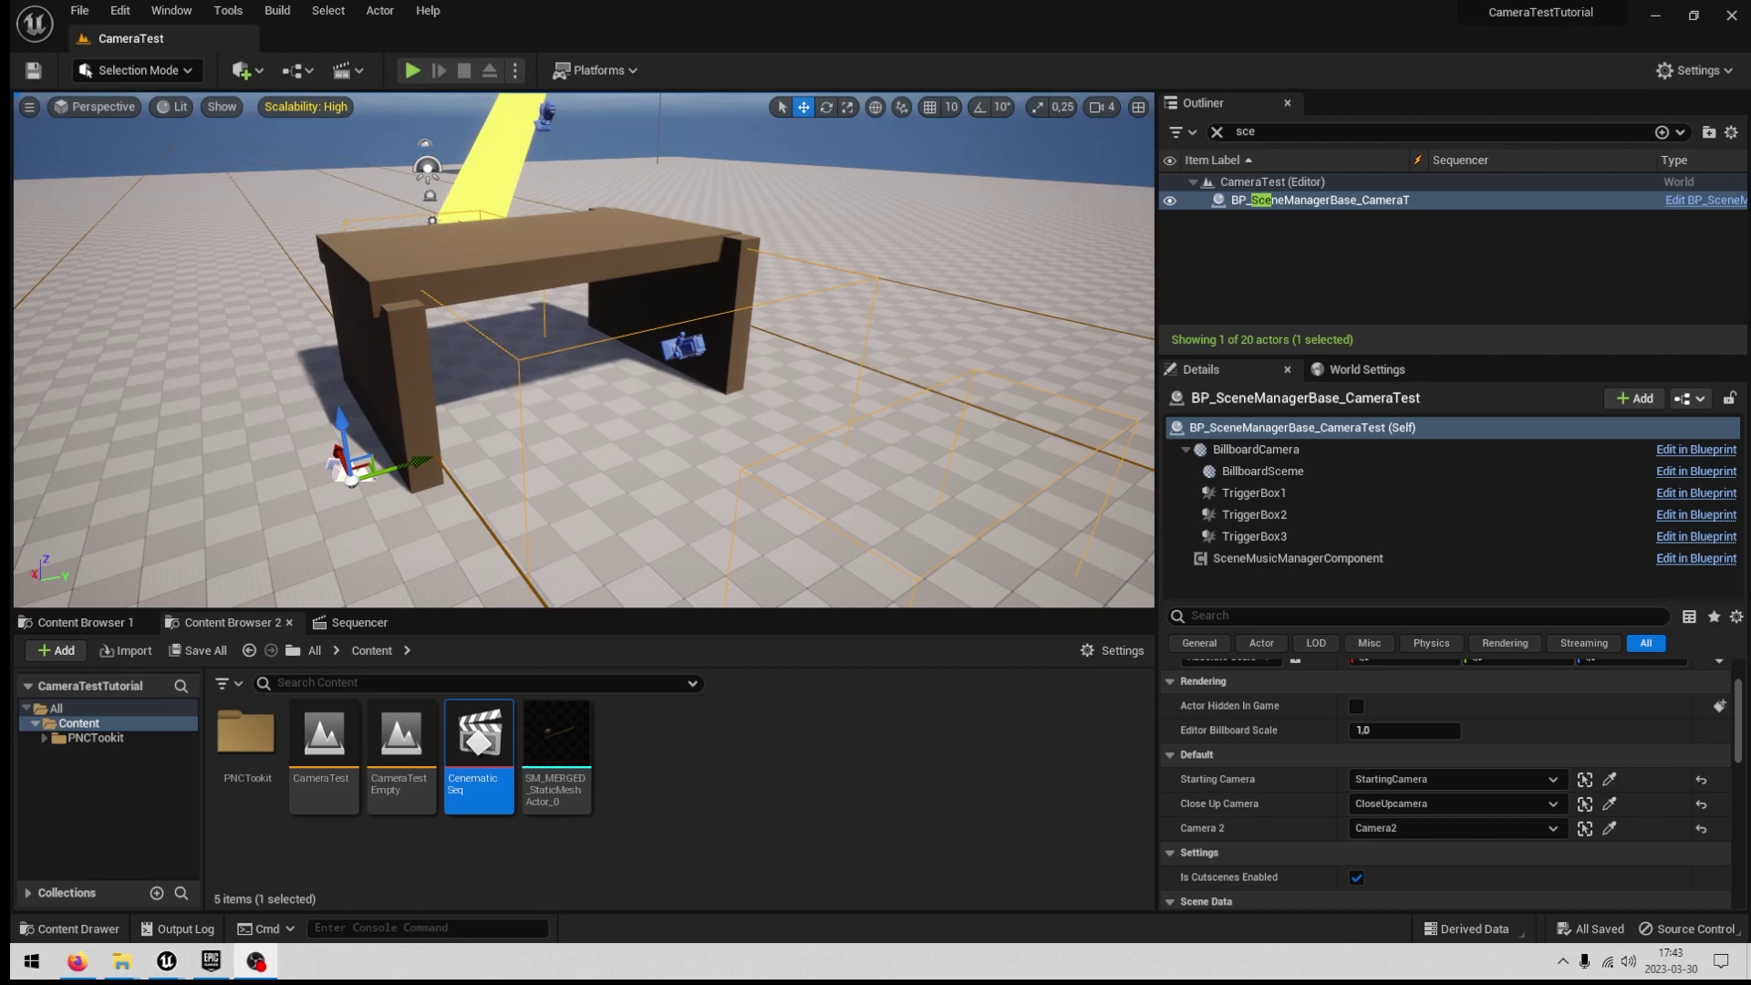
Play the CameraTest level in the editor and walk the character towards the table.
right_drag(583, 350, 579, 283)
right_drag(689, 199, 679, 338)
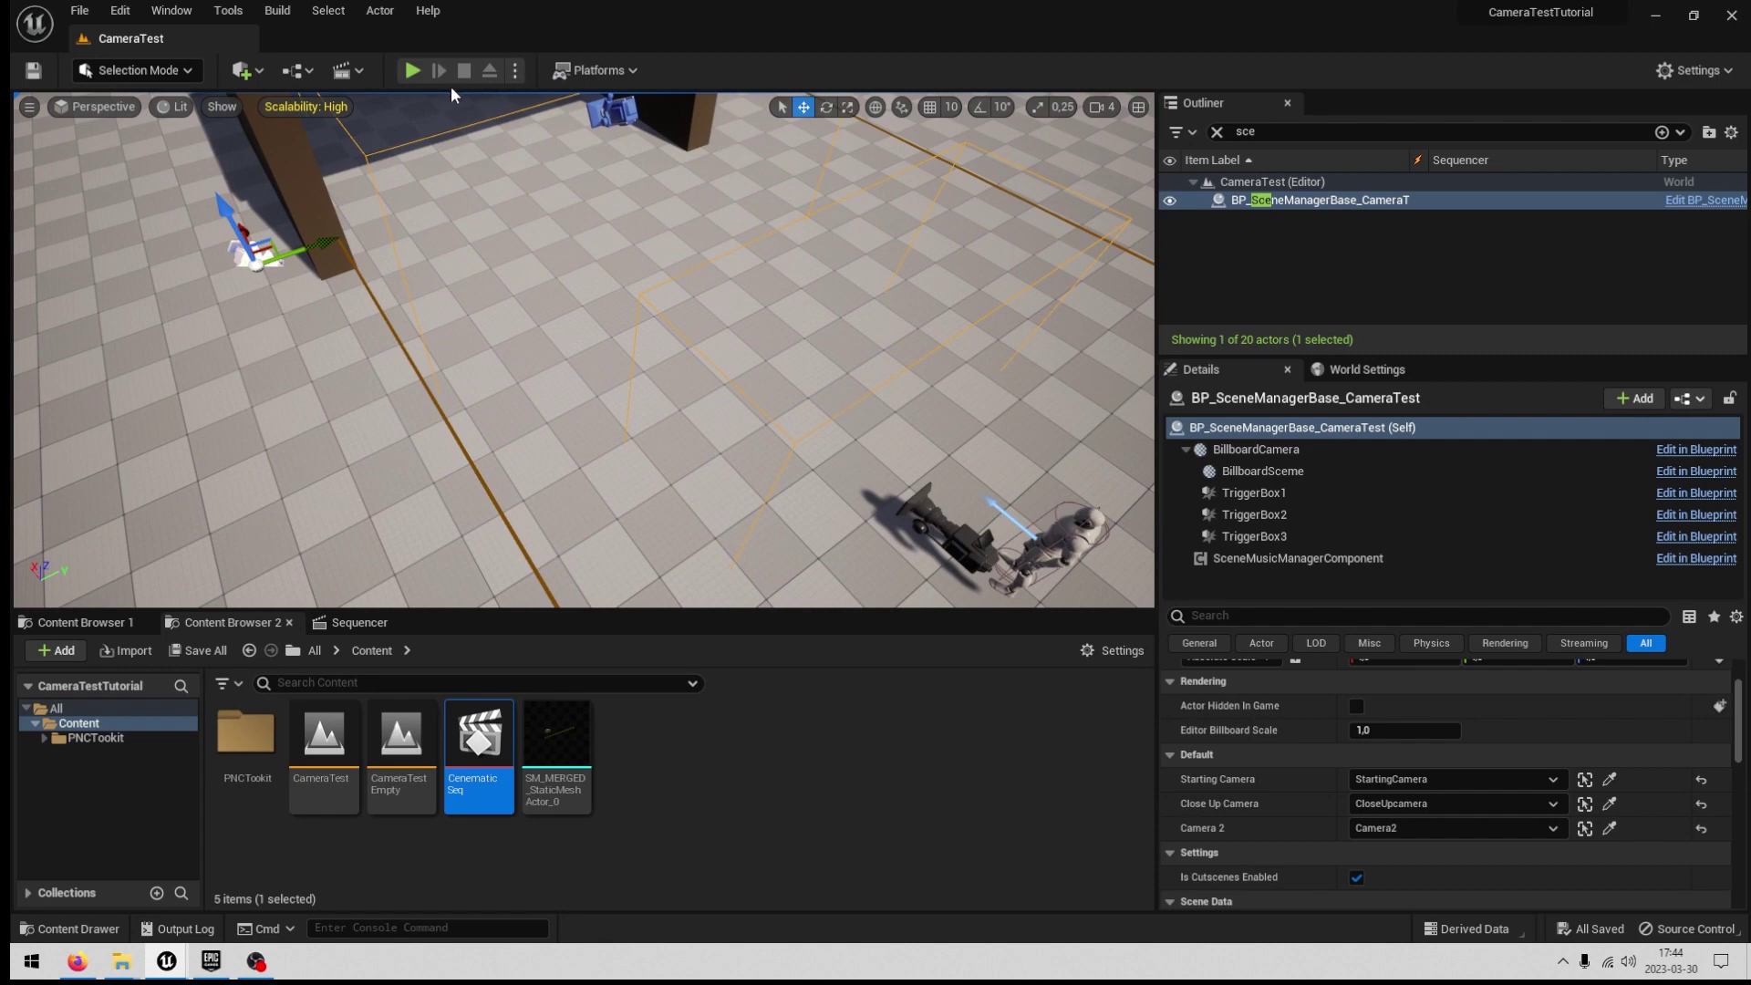
click(411, 73)
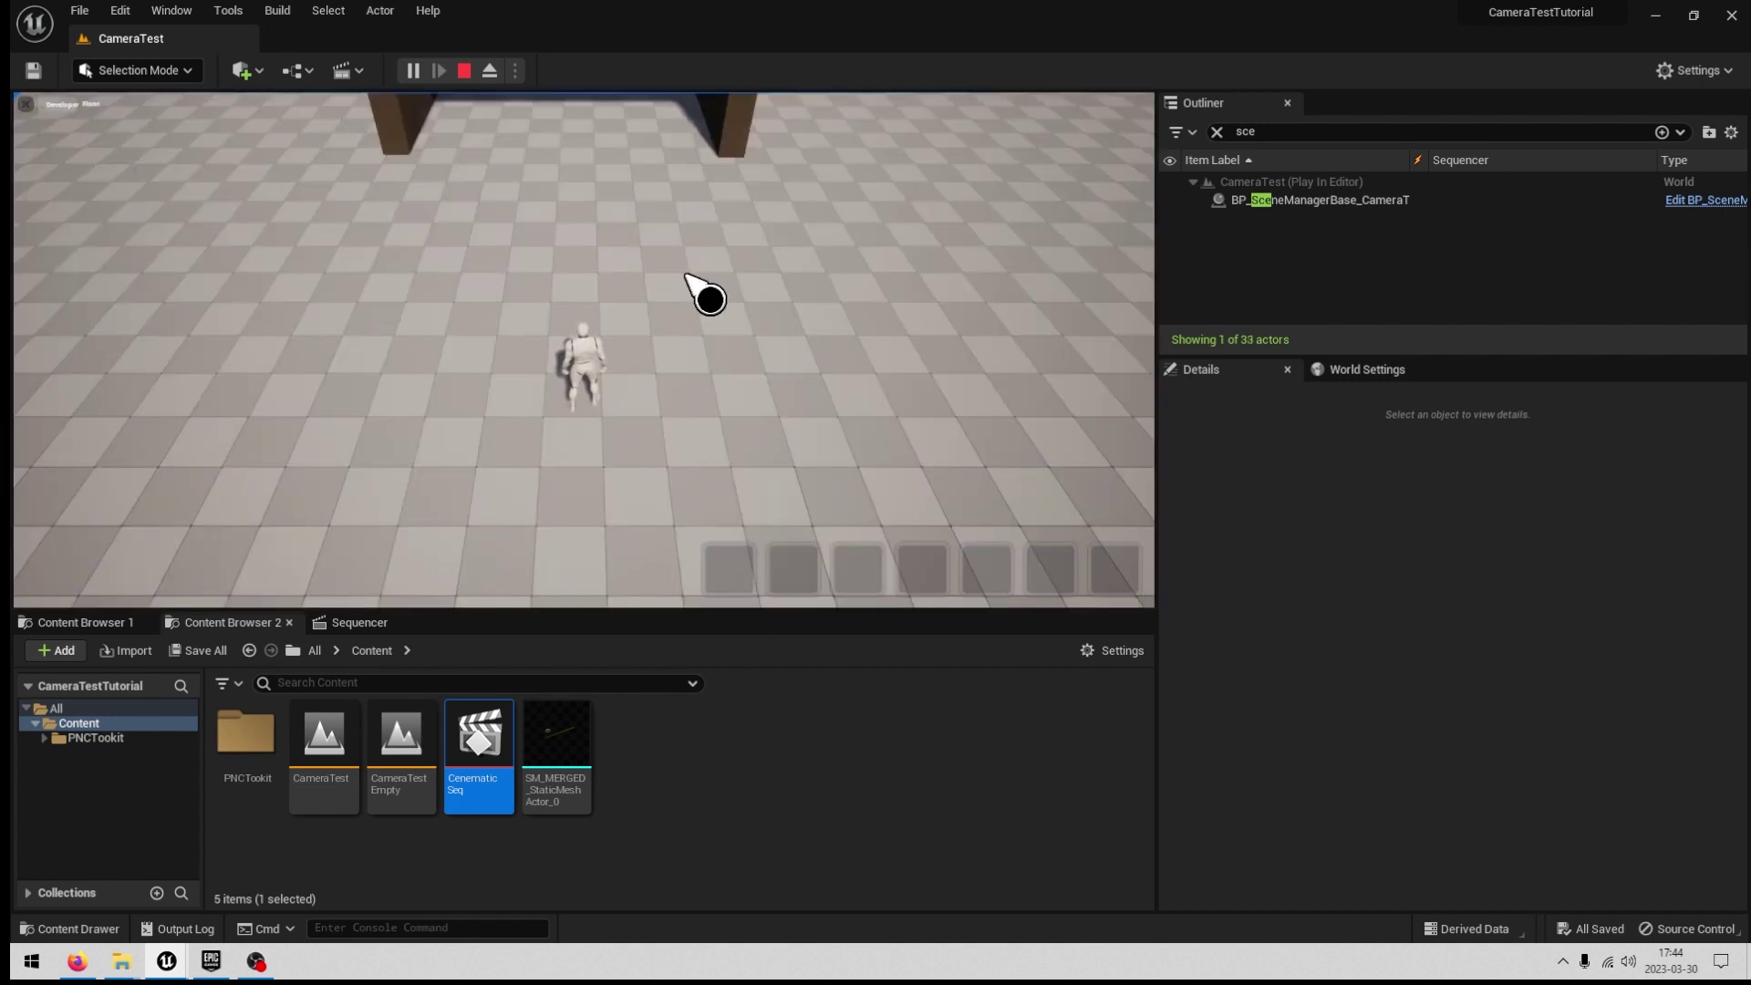
click(560, 197)
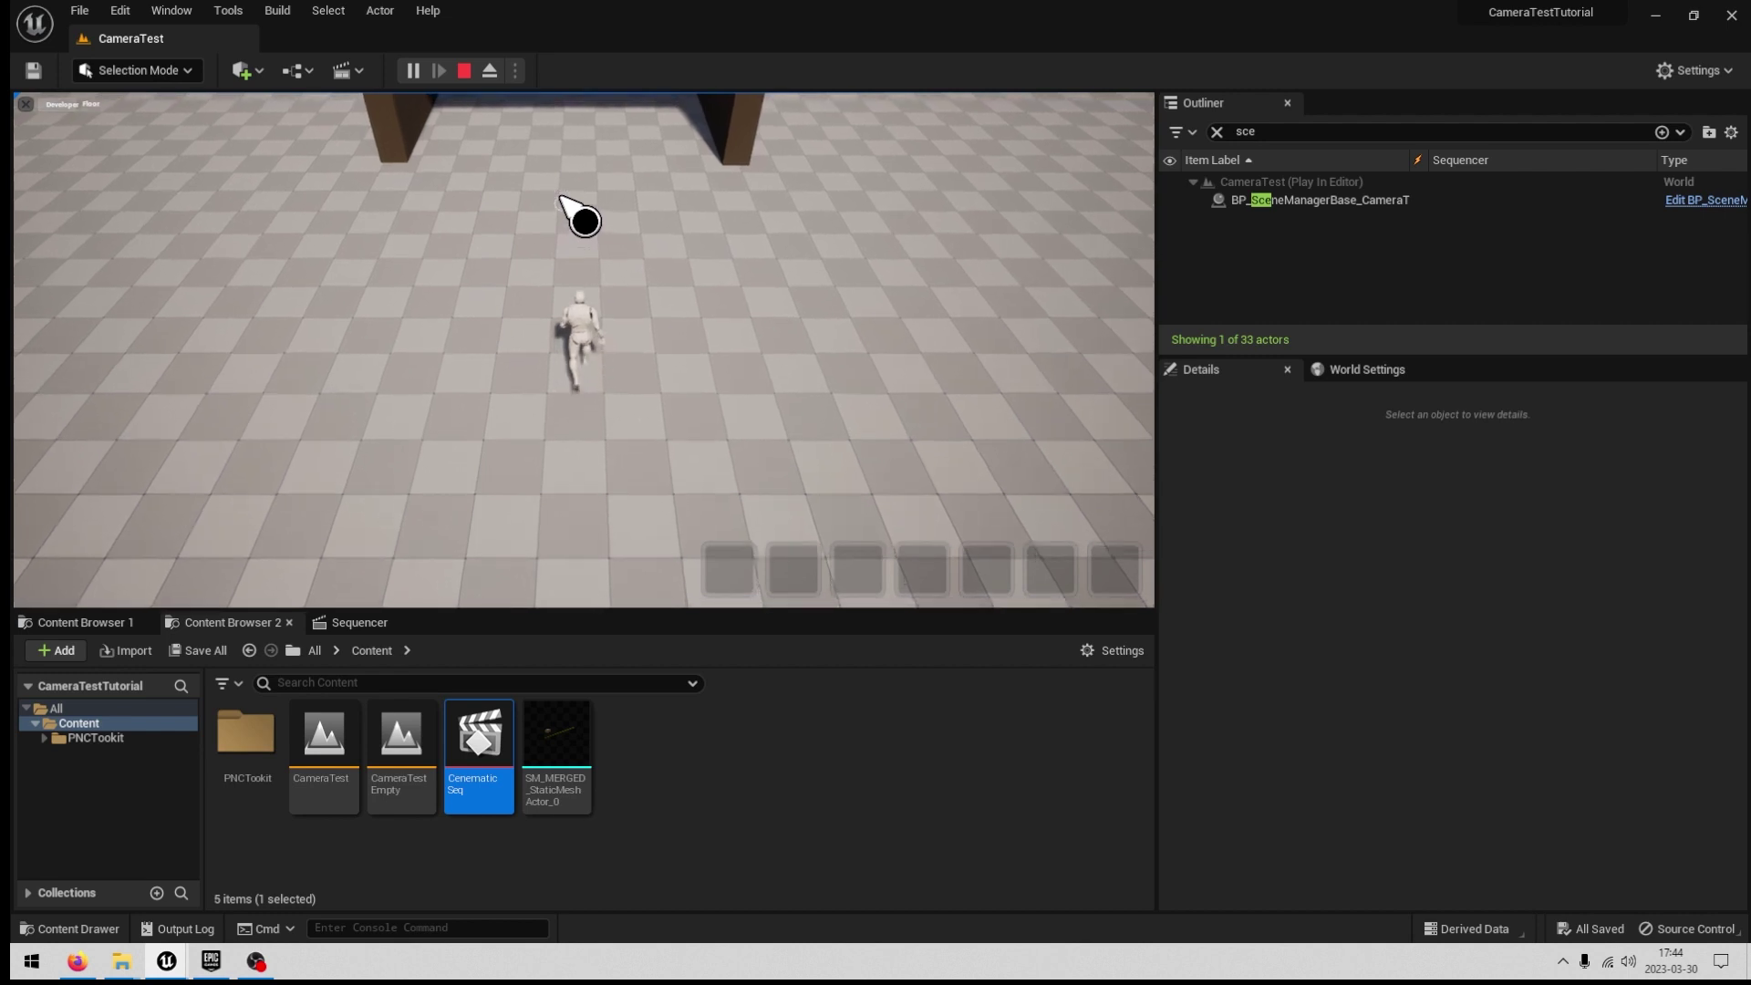
click(580, 224)
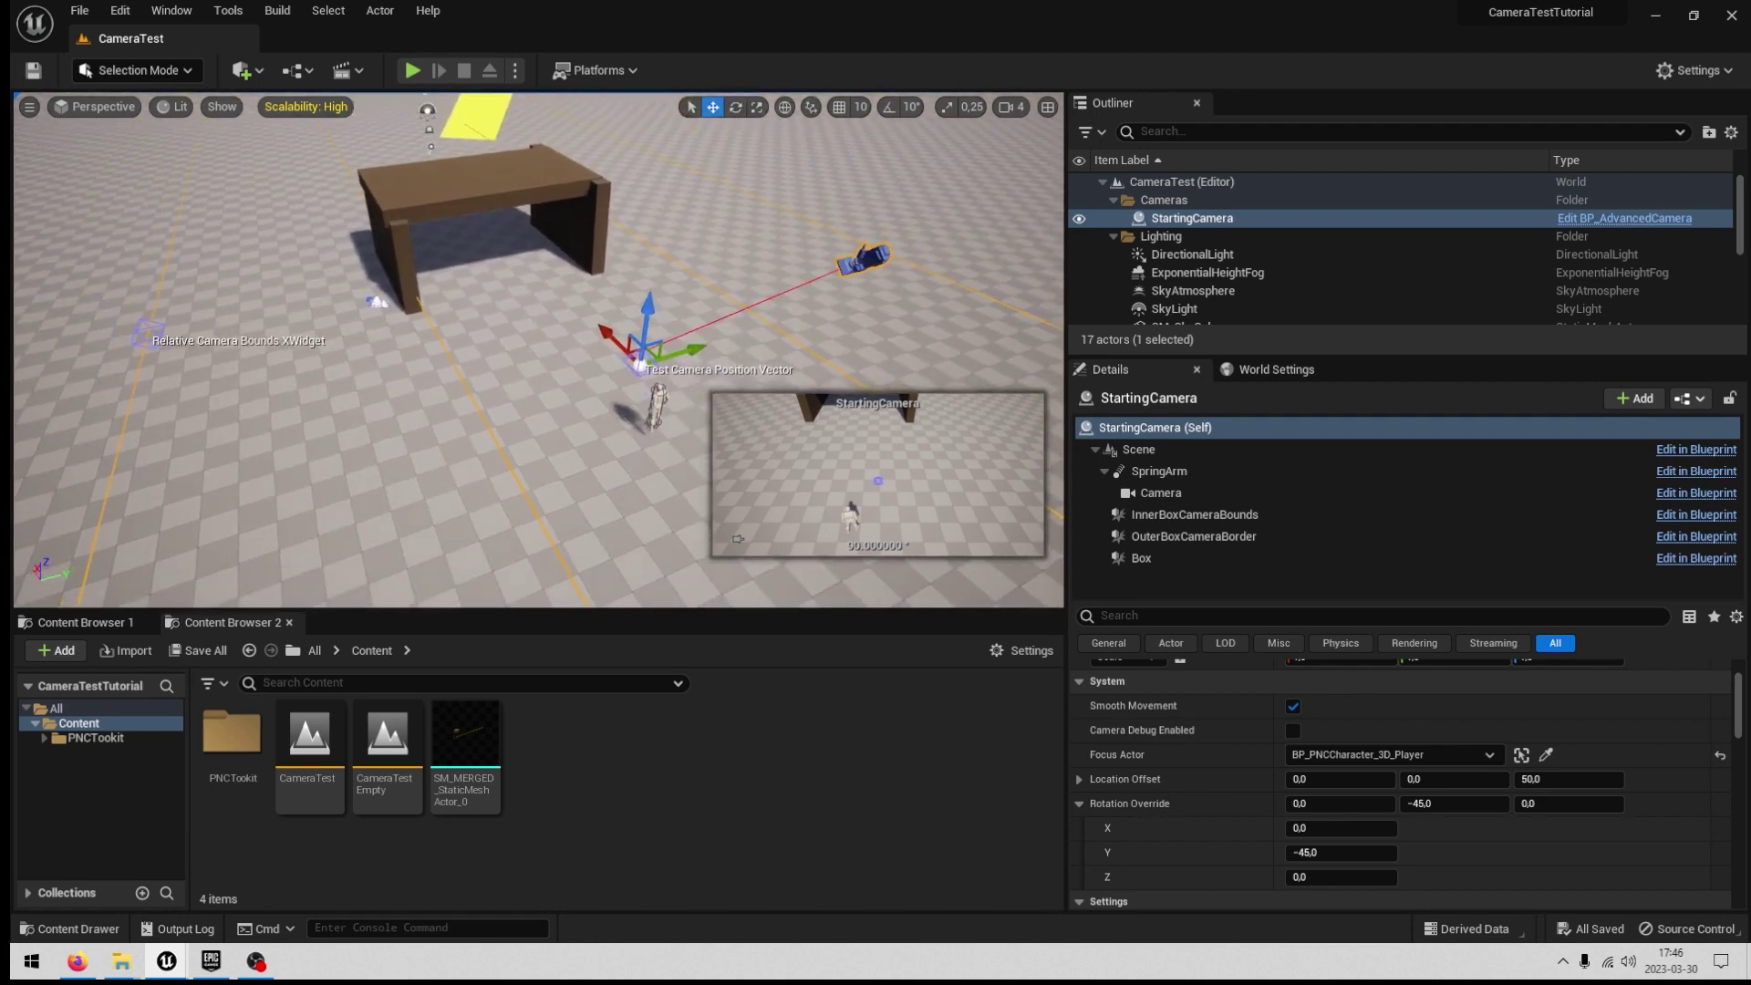
Examine the scene manager, the starting camera and the player character placed in the level.
click(376, 302)
right_drag(376, 302, 337, 292)
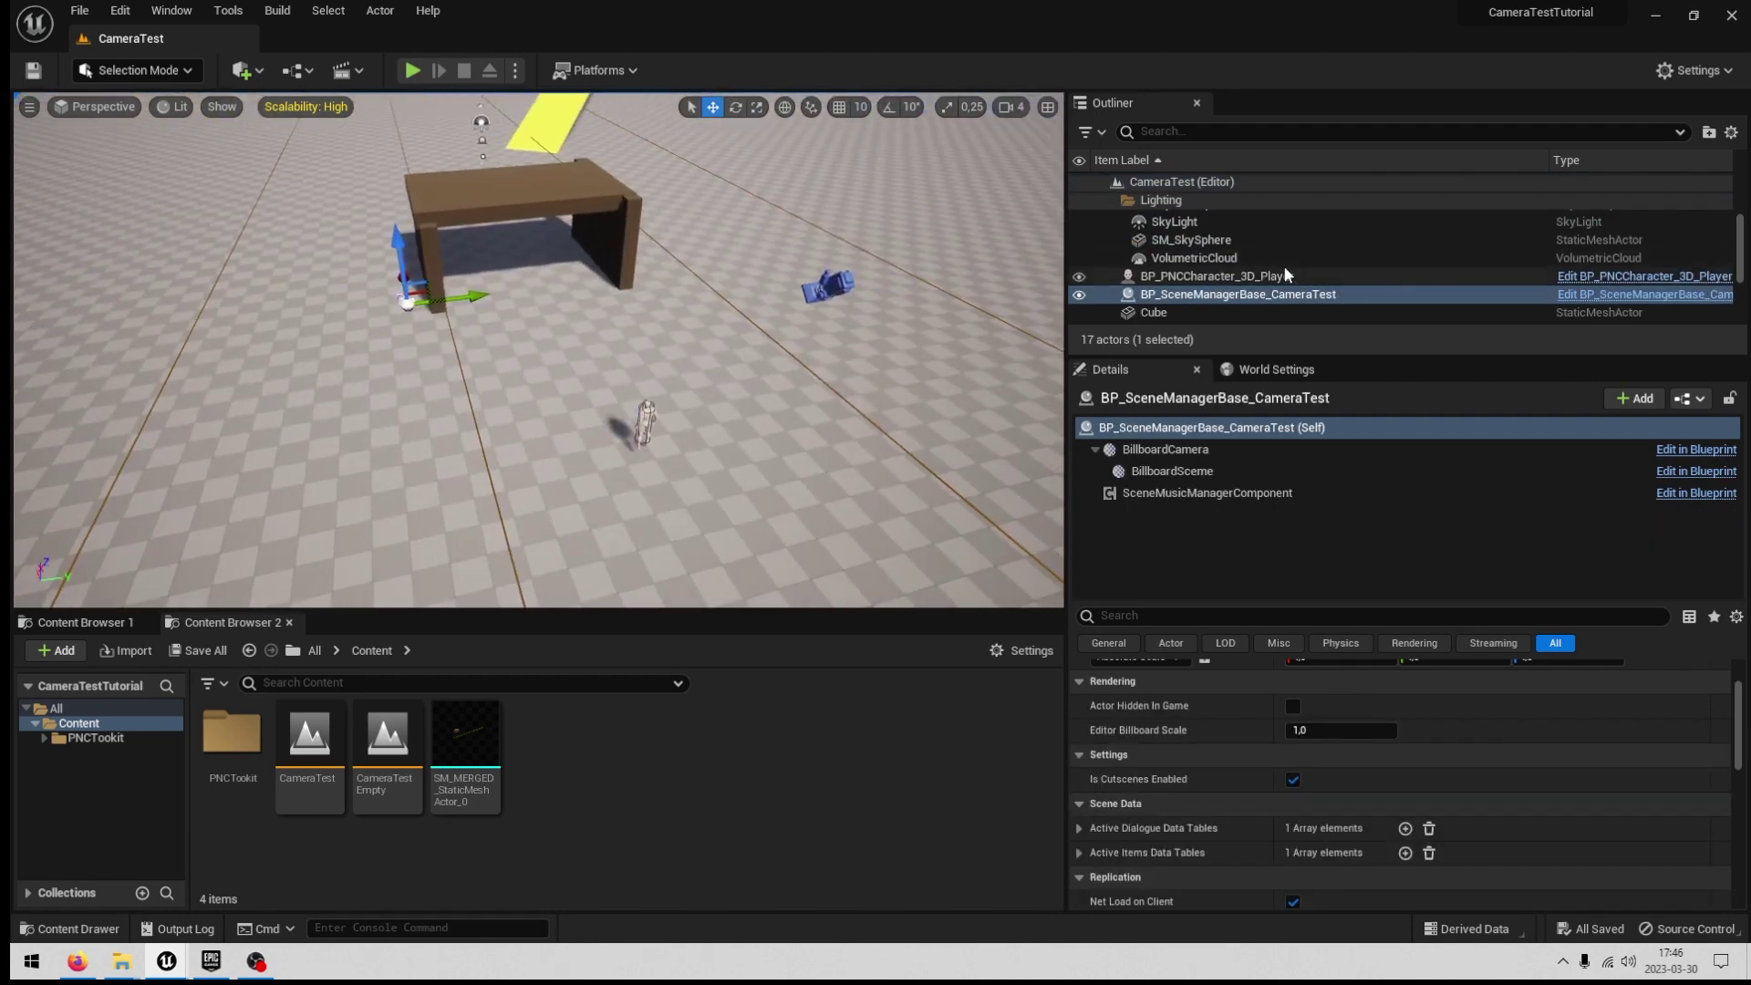
right_drag(803, 297, 857, 251)
right_drag(646, 302, 766, 333)
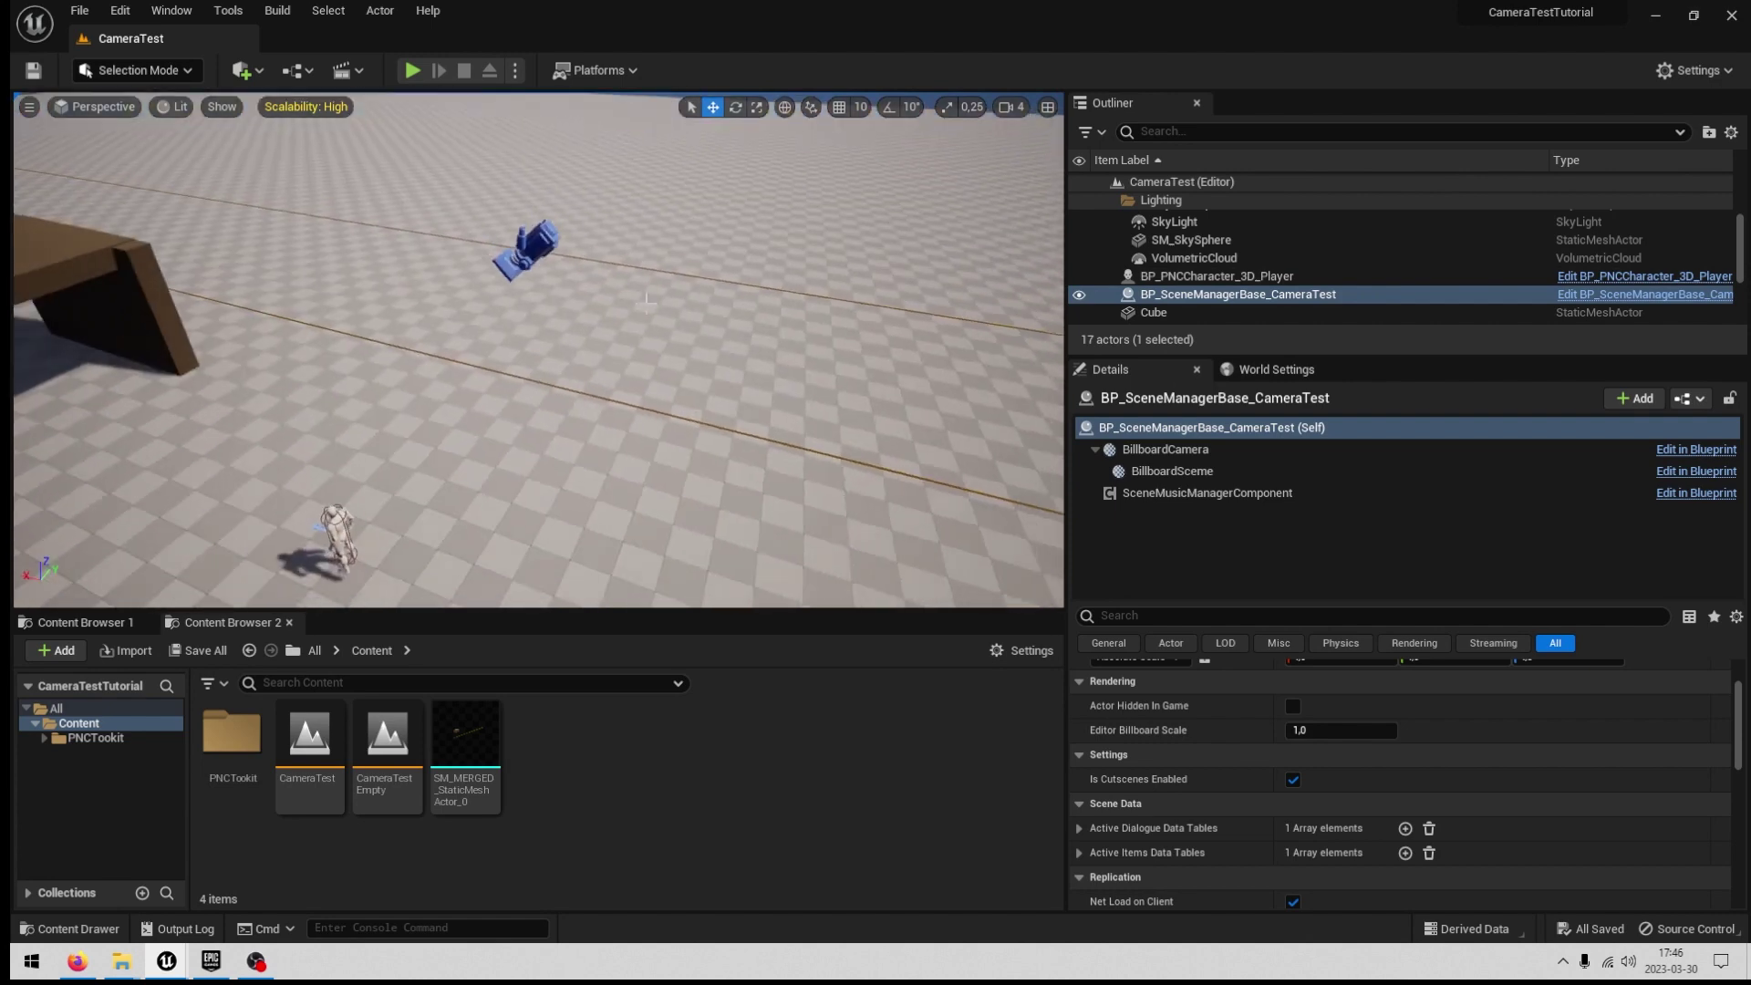
click(520, 254)
right_drag(529, 260, 402, 314)
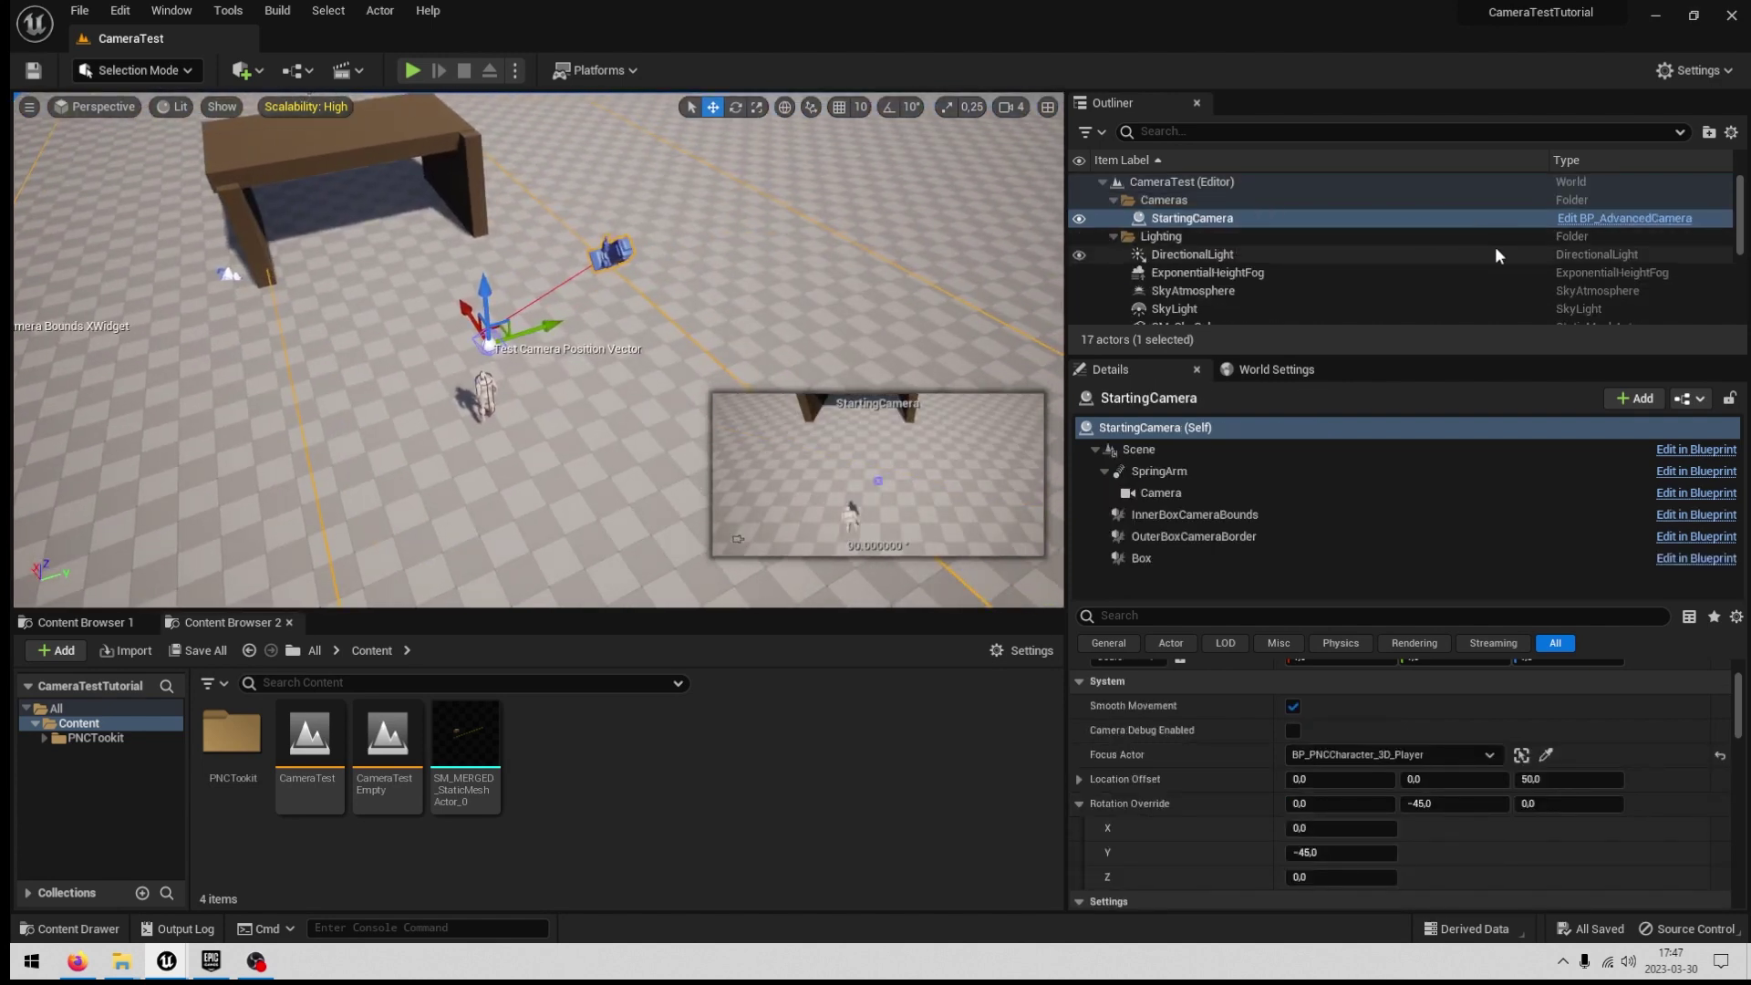
right_drag(625, 421, 675, 418)
click(528, 409)
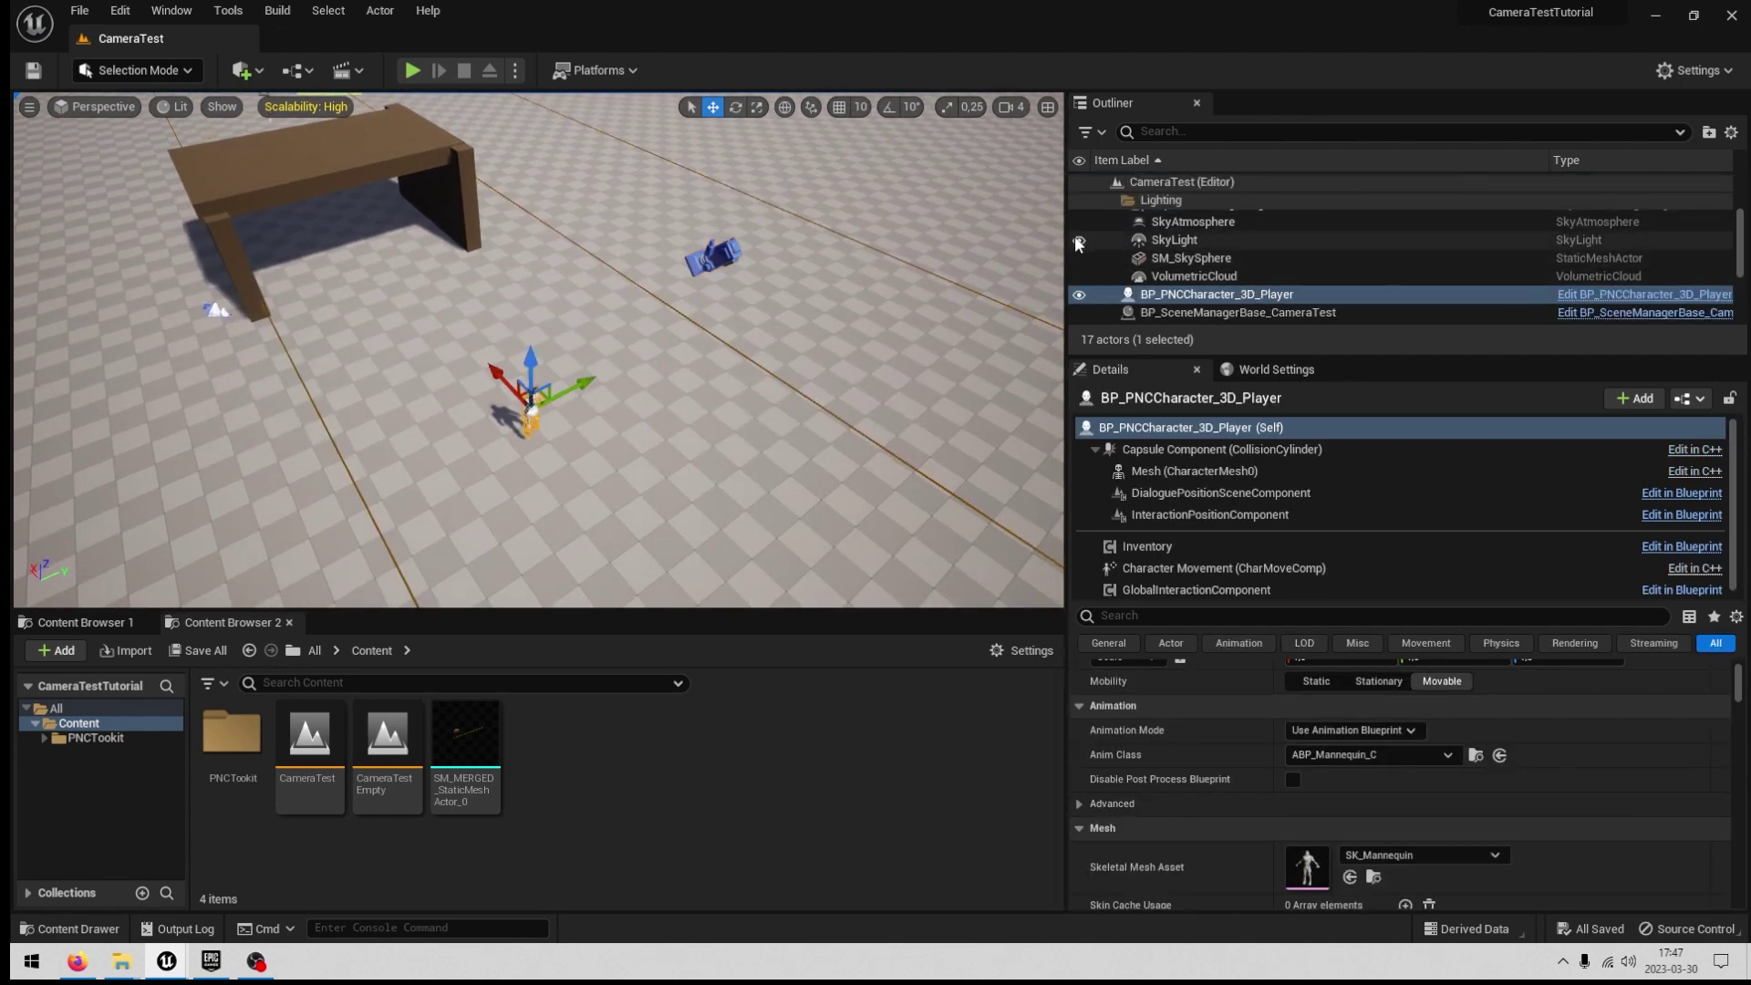
Widen the Outliner and Details area, and inspect the NavMeshBoundsVolume and StartingCamera in the level.
drag(1065, 255, 1005, 259)
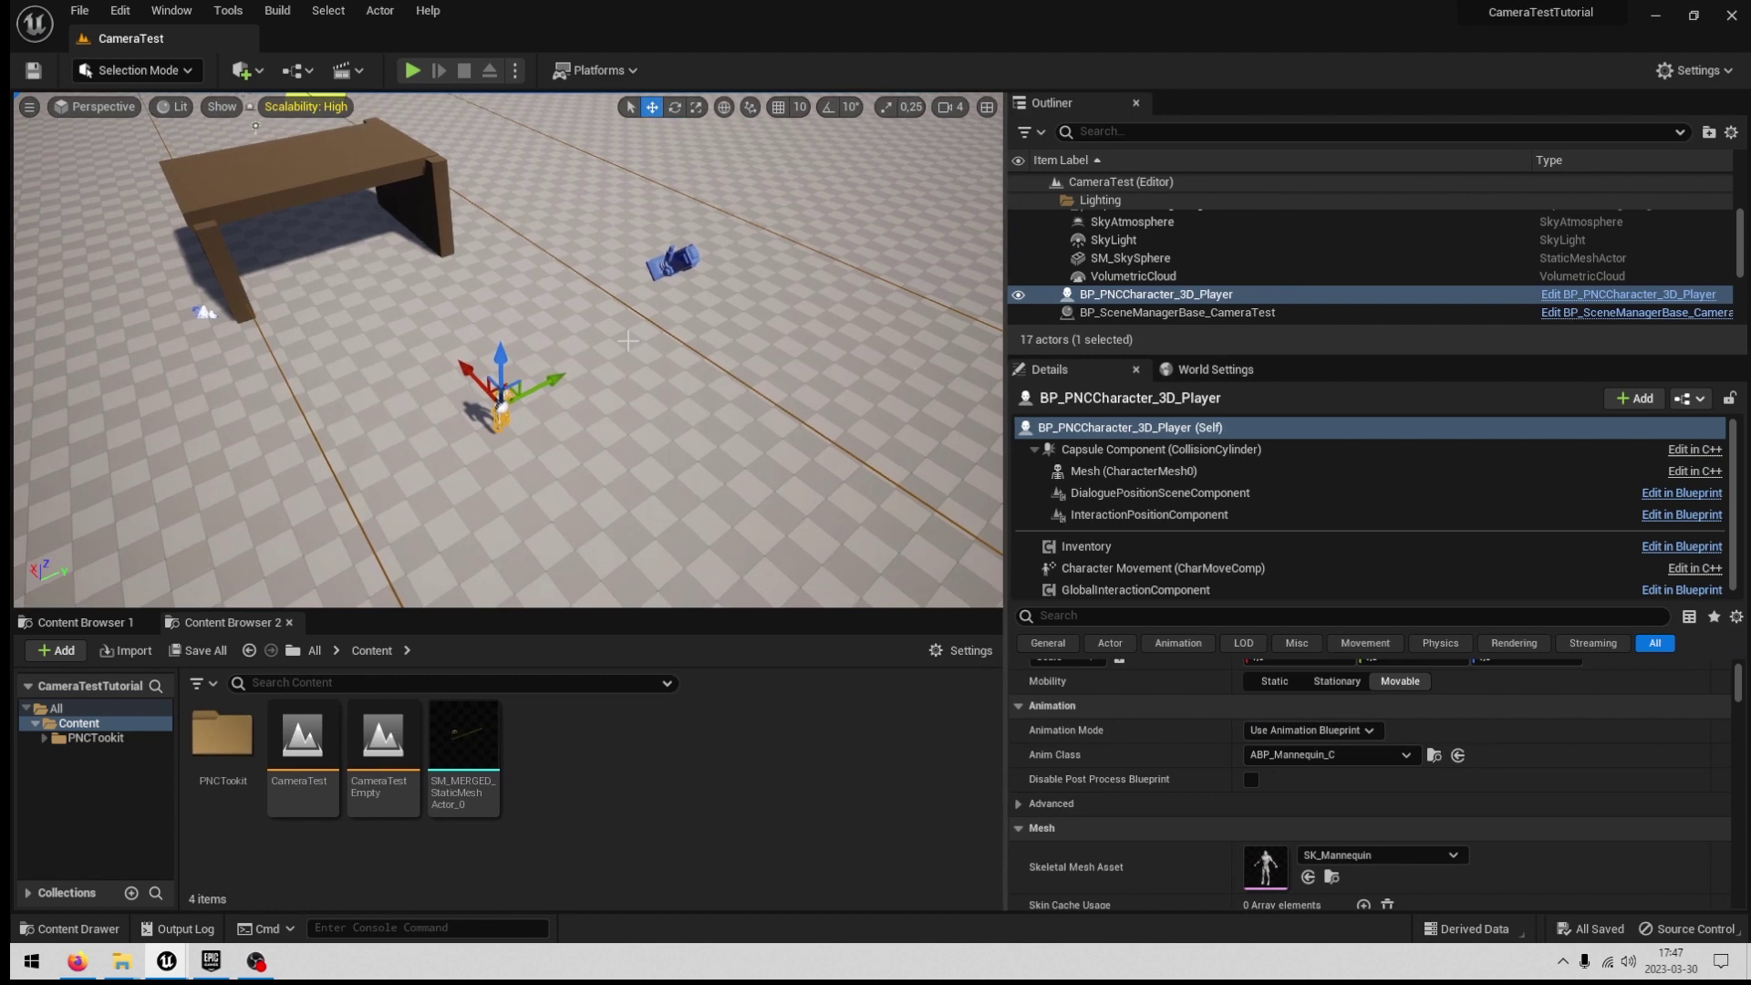
right_drag(675, 339, 662, 266)
scroll(1177, 255, down, 3)
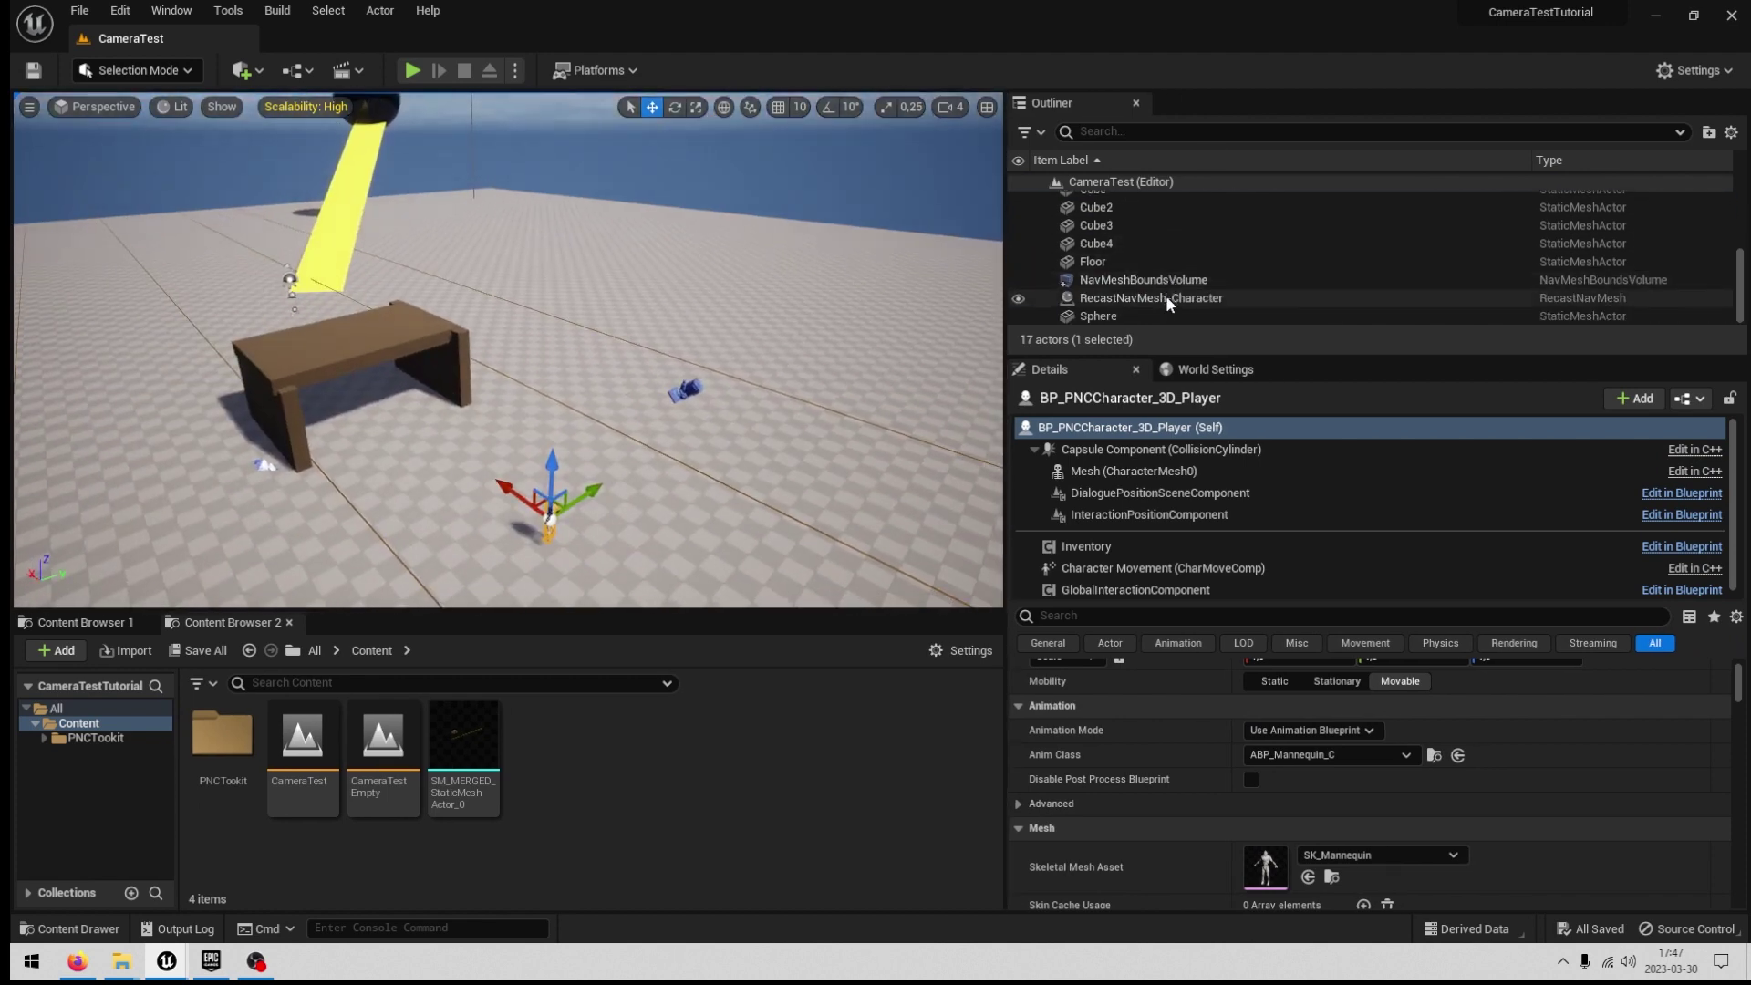
click(1145, 280)
mouse_move(674, 340)
right_down()
mouse_move(565, 327)
mouse_move(438, 264)
mouse_move(629, 320)
mouse_move(695, 438)
mouse_move(707, 332)
mouse_move(684, 319)
mouse_move(666, 392)
mouse_move(713, 367)
mouse_move(675, 251)
mouse_move(627, 379)
mouse_move(642, 303)
mouse_move(674, 359)
right_up()
click(629, 340)
click(853, 195)
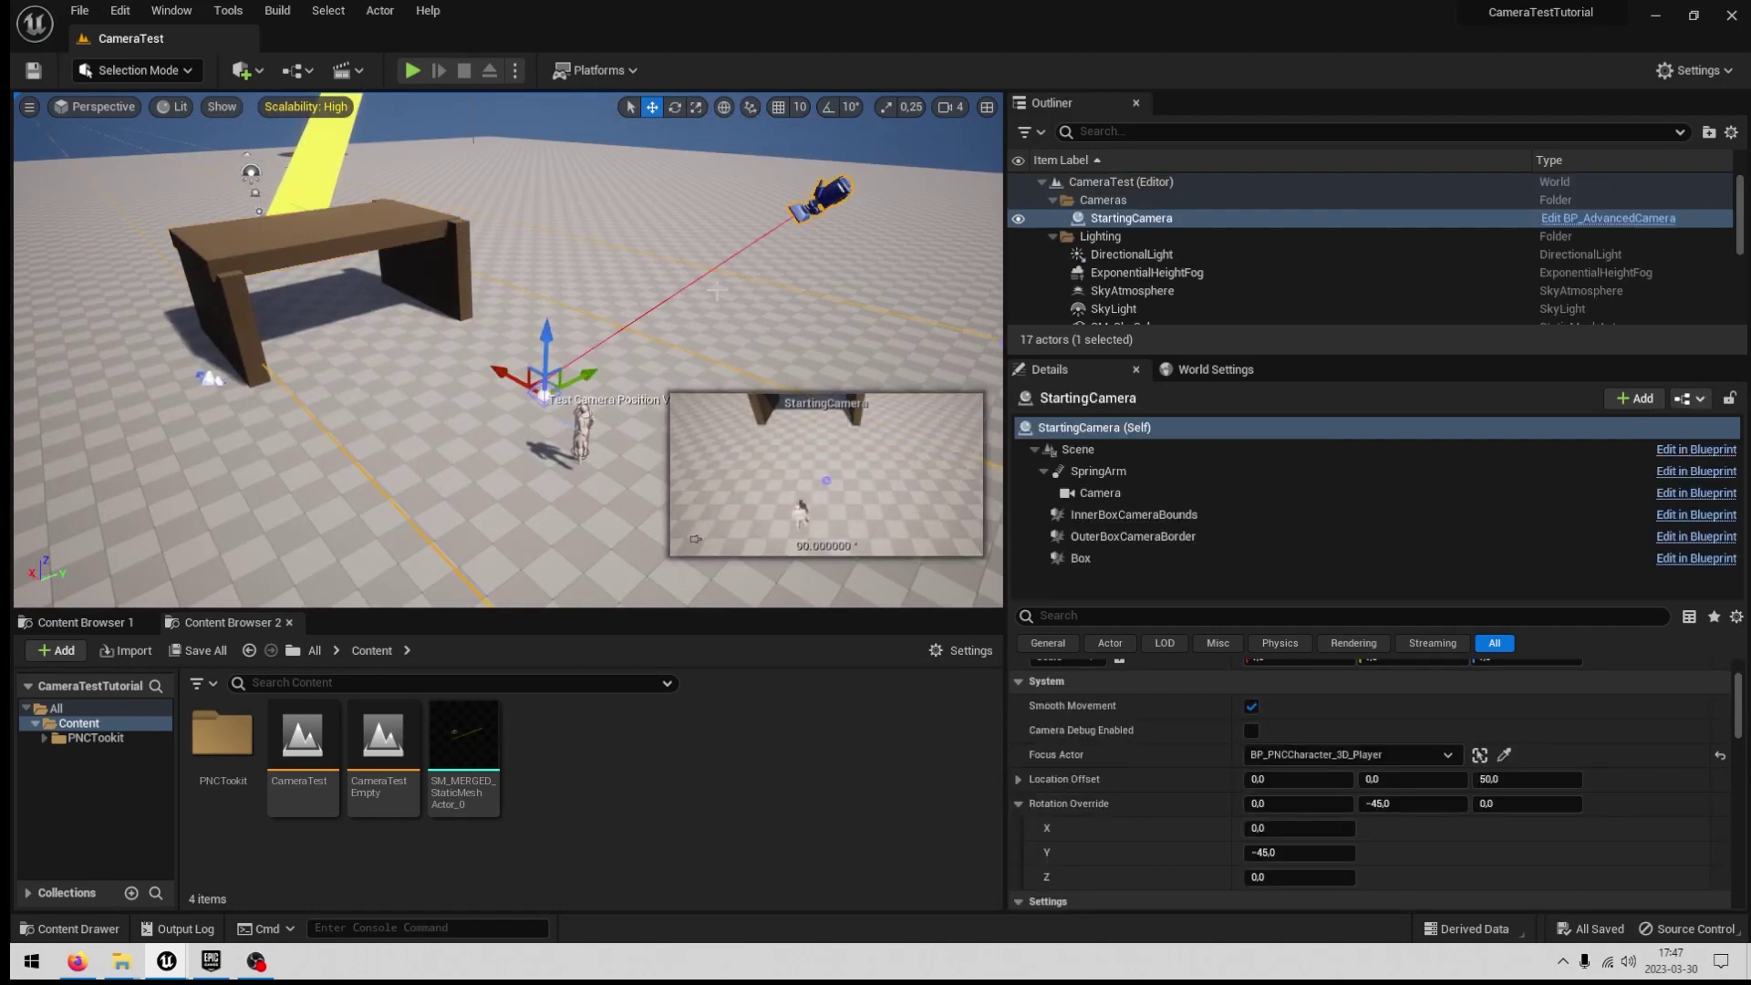
mouse_move(852, 195)
right_down()
mouse_move(832, 227)
mouse_move(837, 155)
mouse_move(848, 212)
right_up()
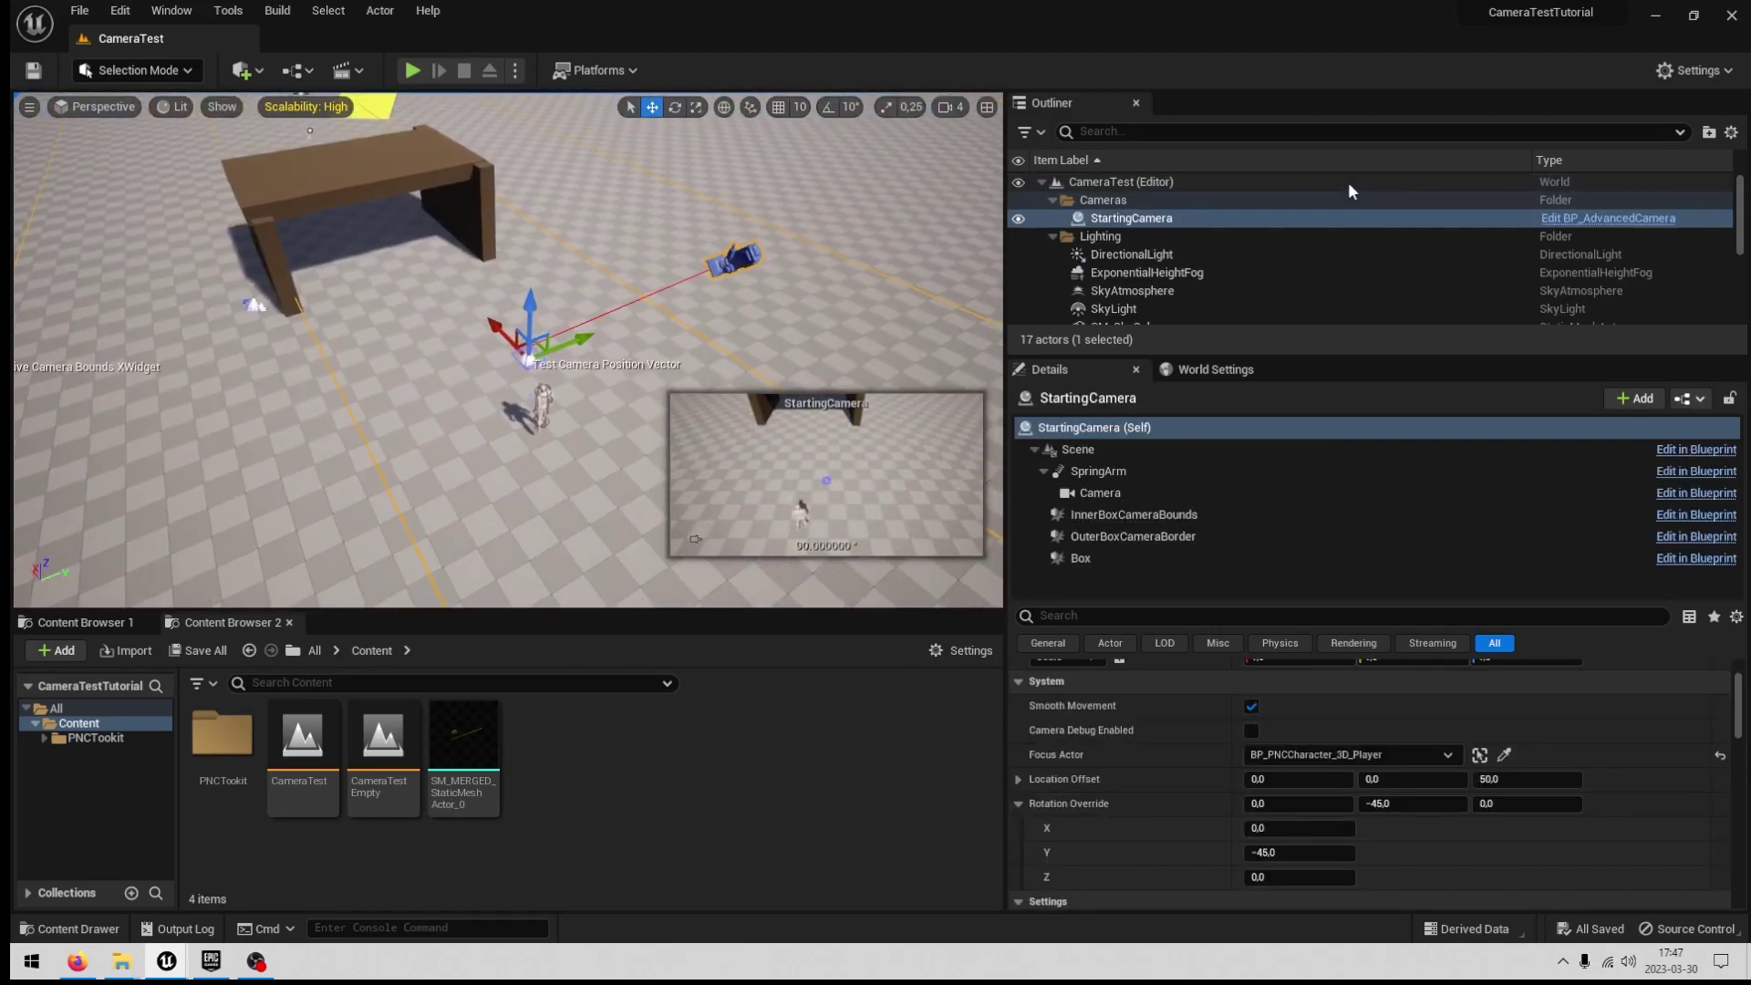
right_drag(958, 313, 967, 279)
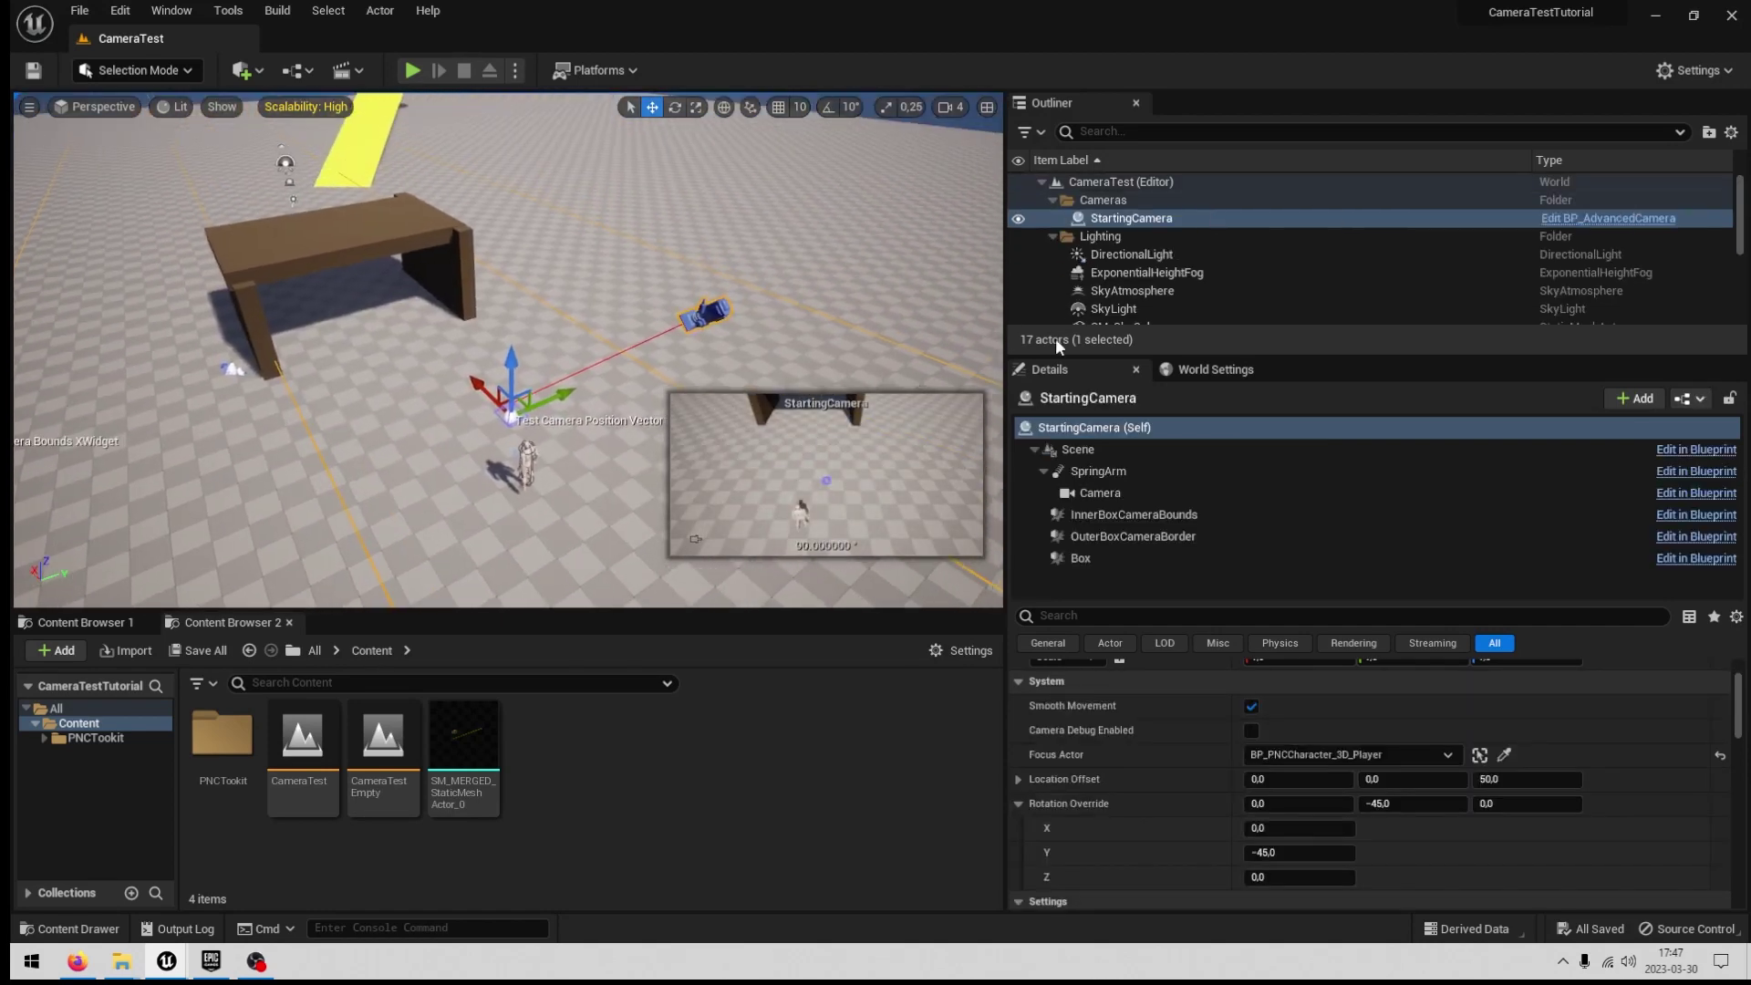
Duplicate StartingCamera and move the copy forward so that its view centres on the opening under the table.
click(1146, 201)
click(1140, 219)
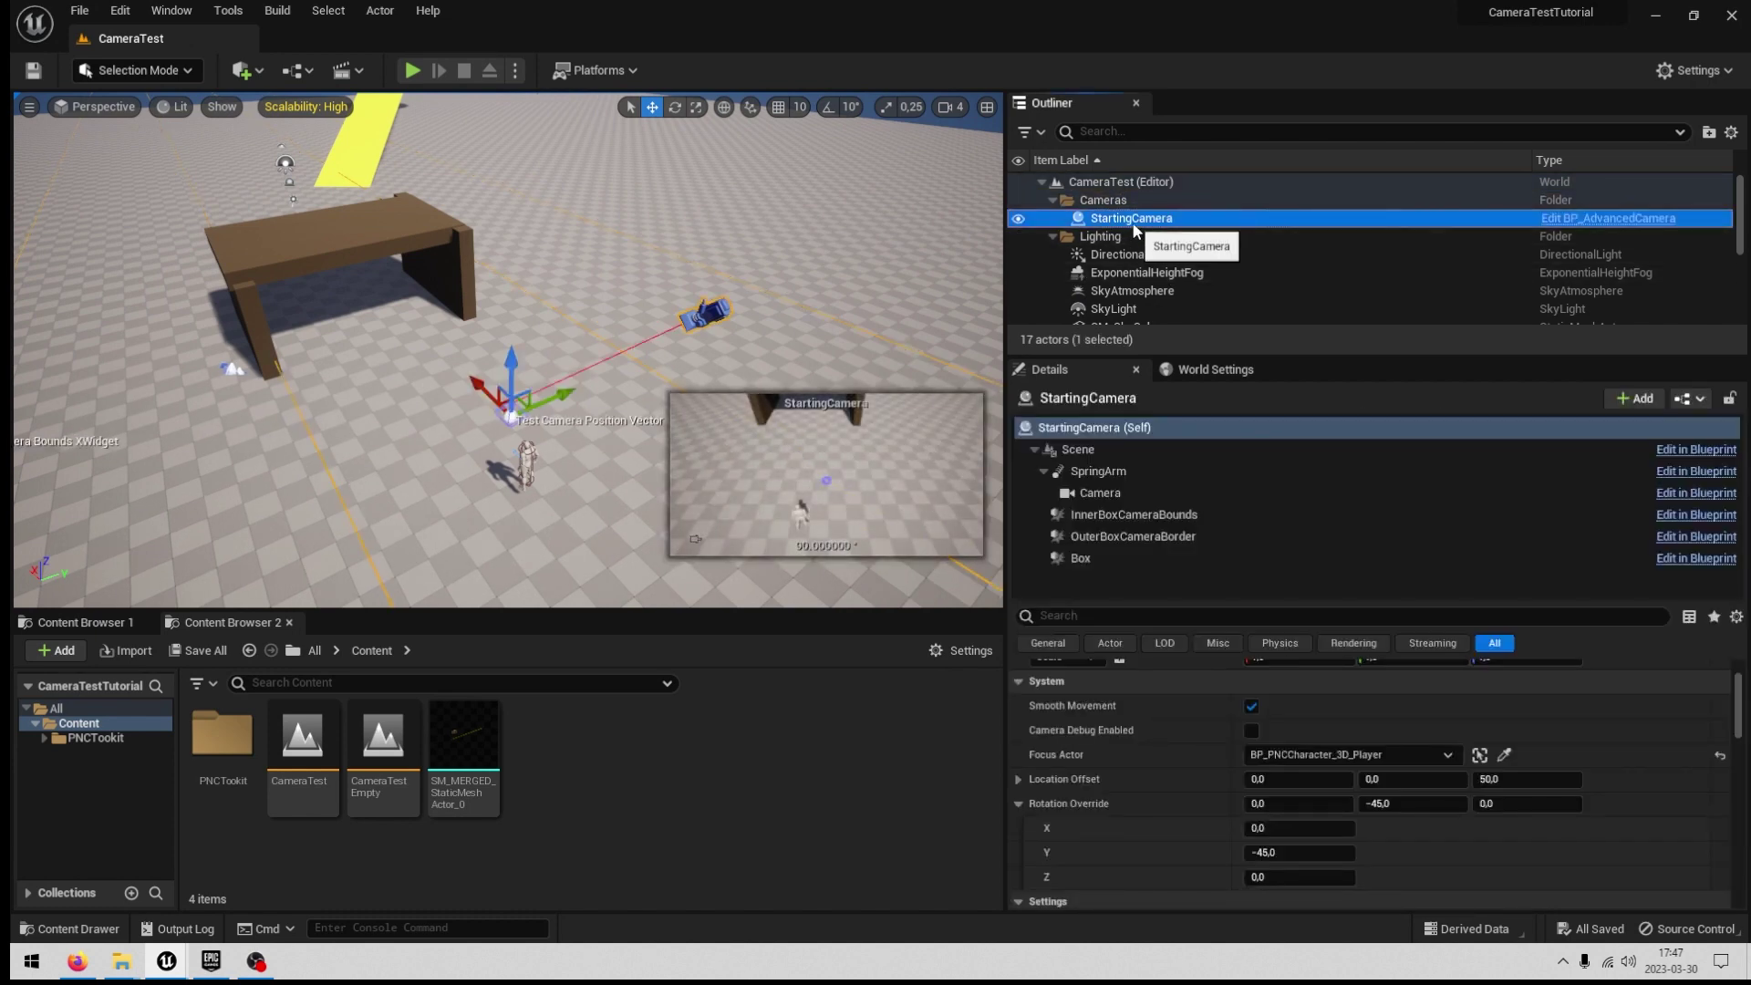
key(ctrl+d)
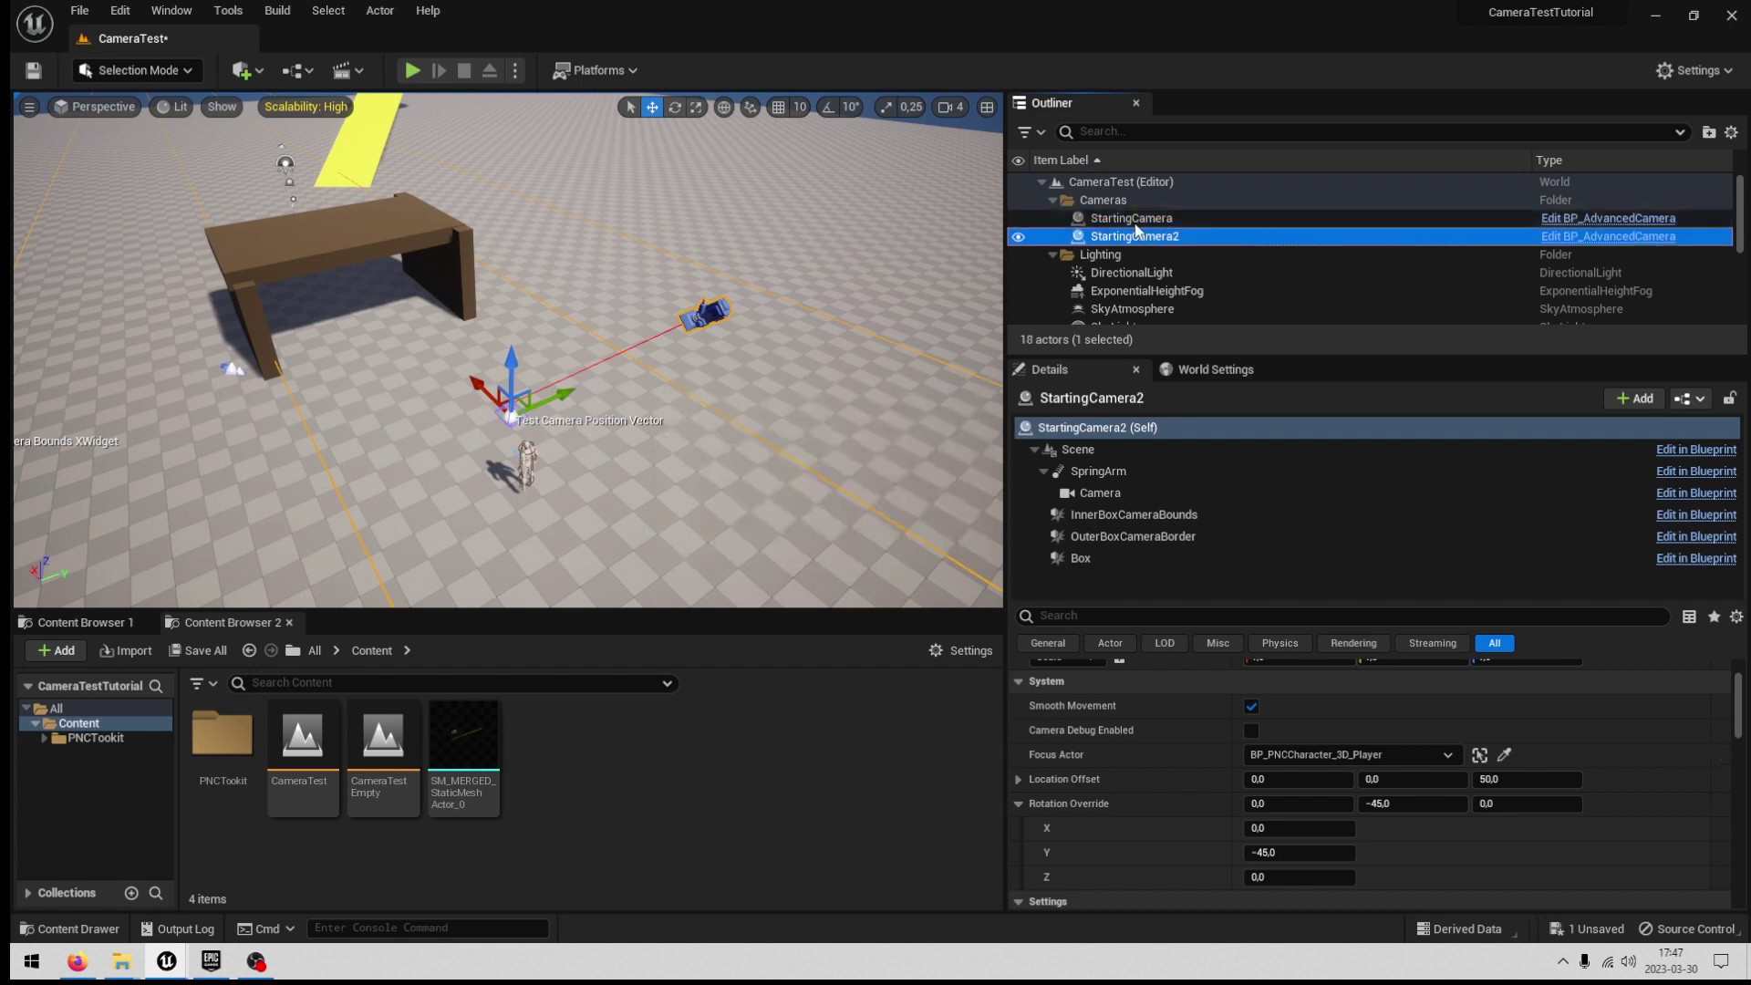
scroll(444, 399, up, 2)
drag(444, 400, 395, 364)
right_drag(398, 328, 368, 328)
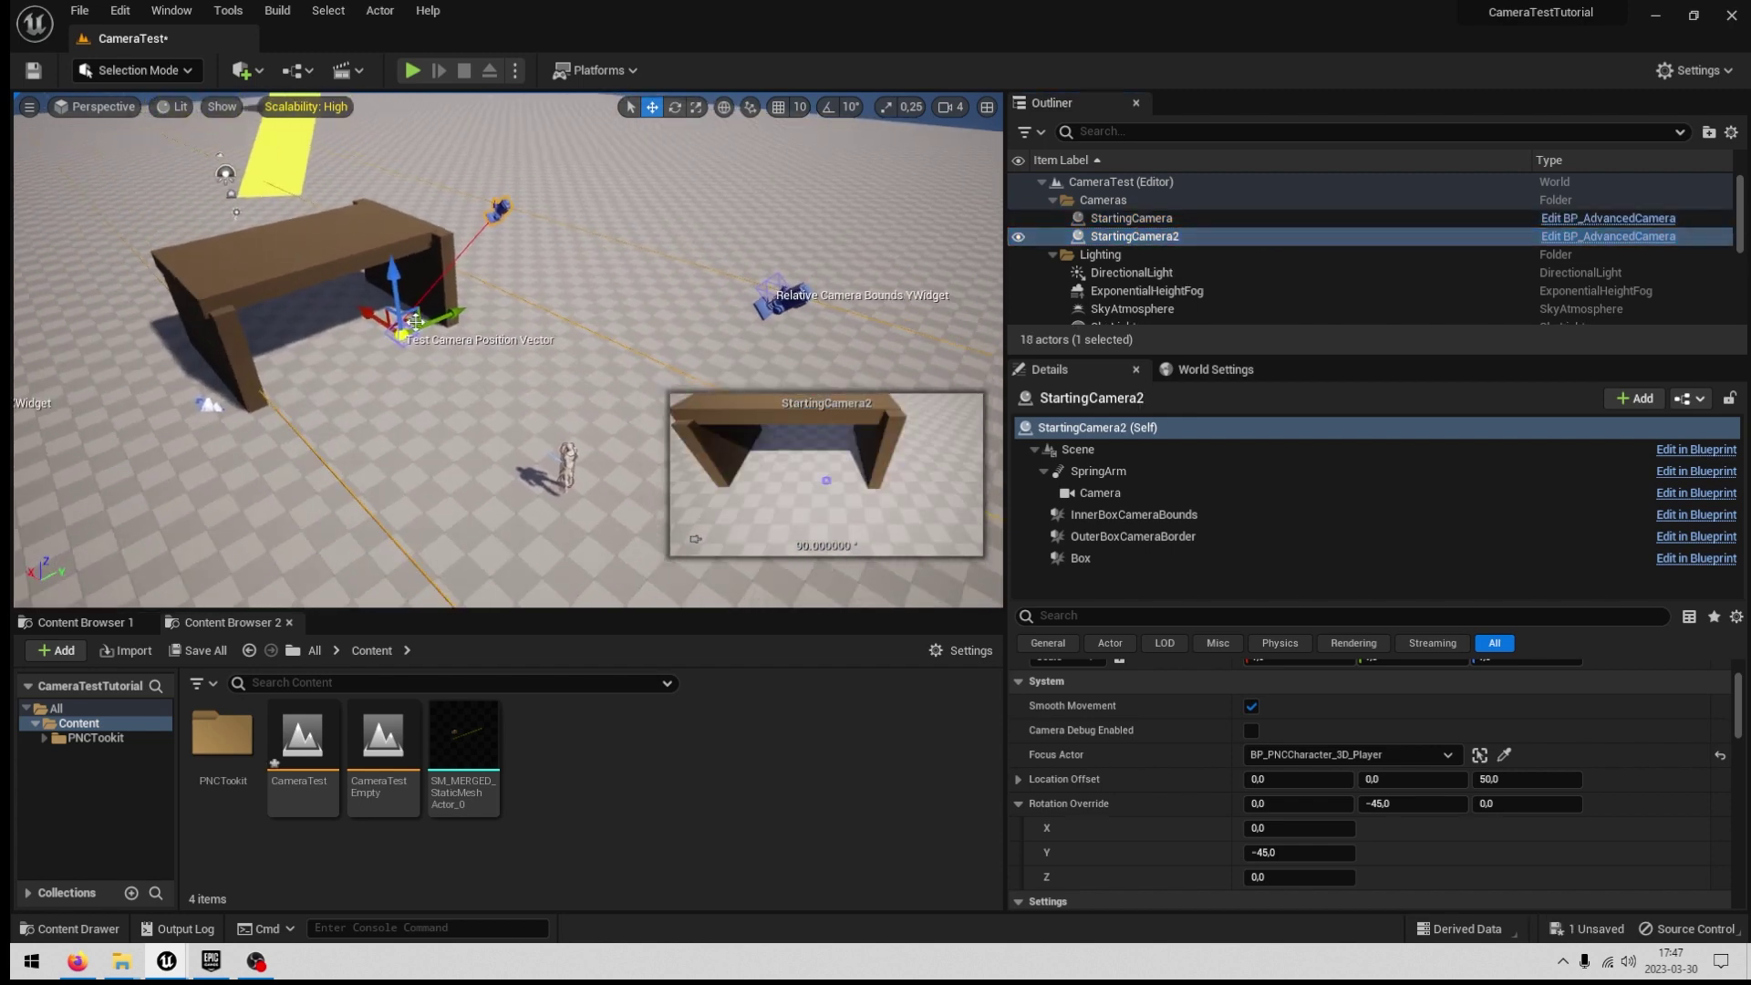
drag(433, 316, 401, 335)
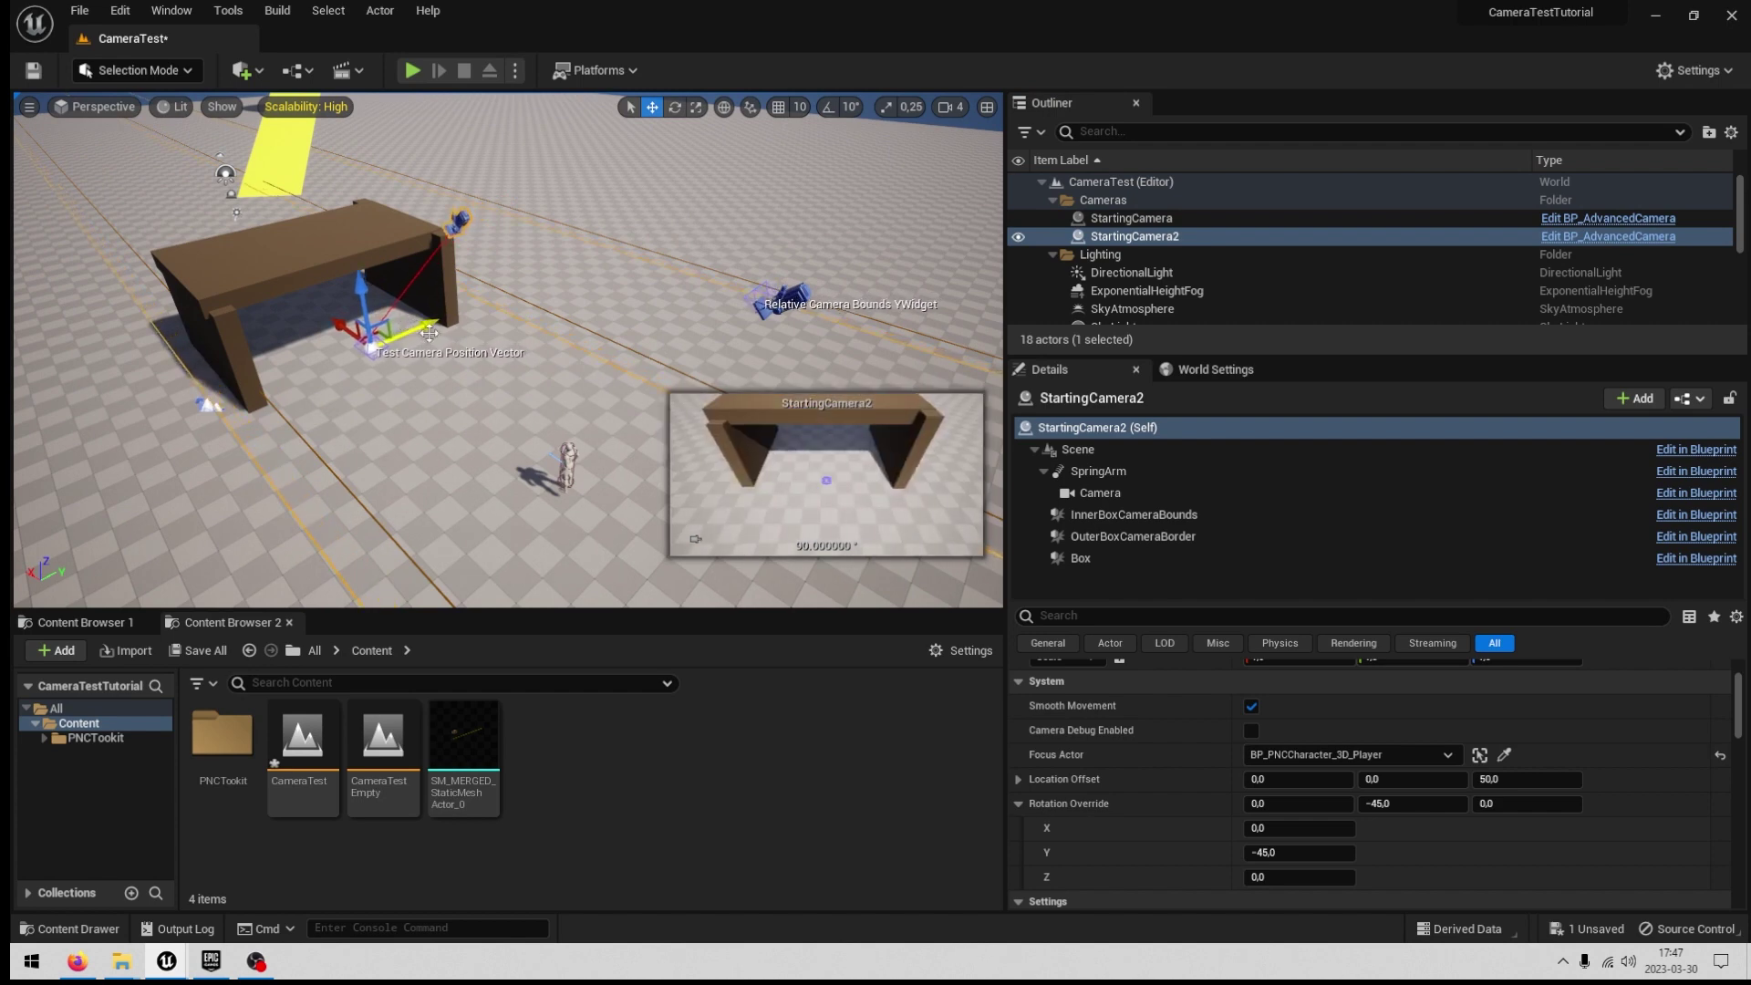
On StartingCamera2, shorten the SpringArm's Target Arm Length to about 409.4 and rotate its Camera component about 28.8° around Y.
click(1086, 472)
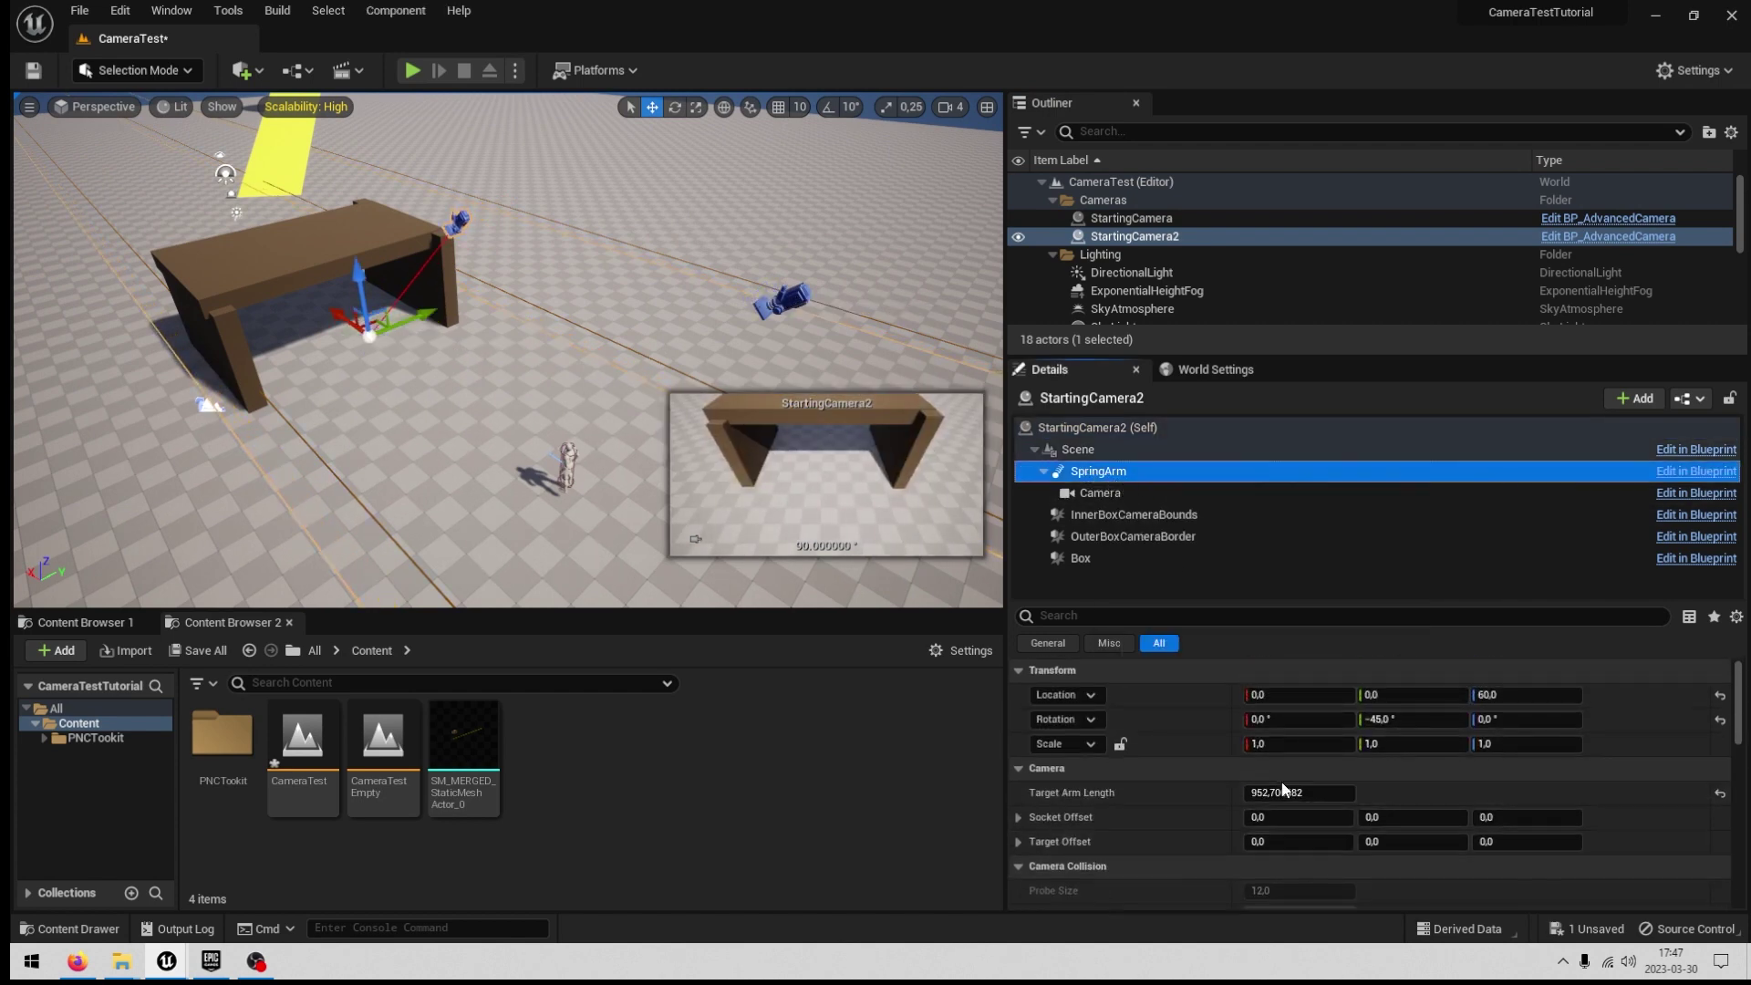
drag(1280, 792, 1186, 793)
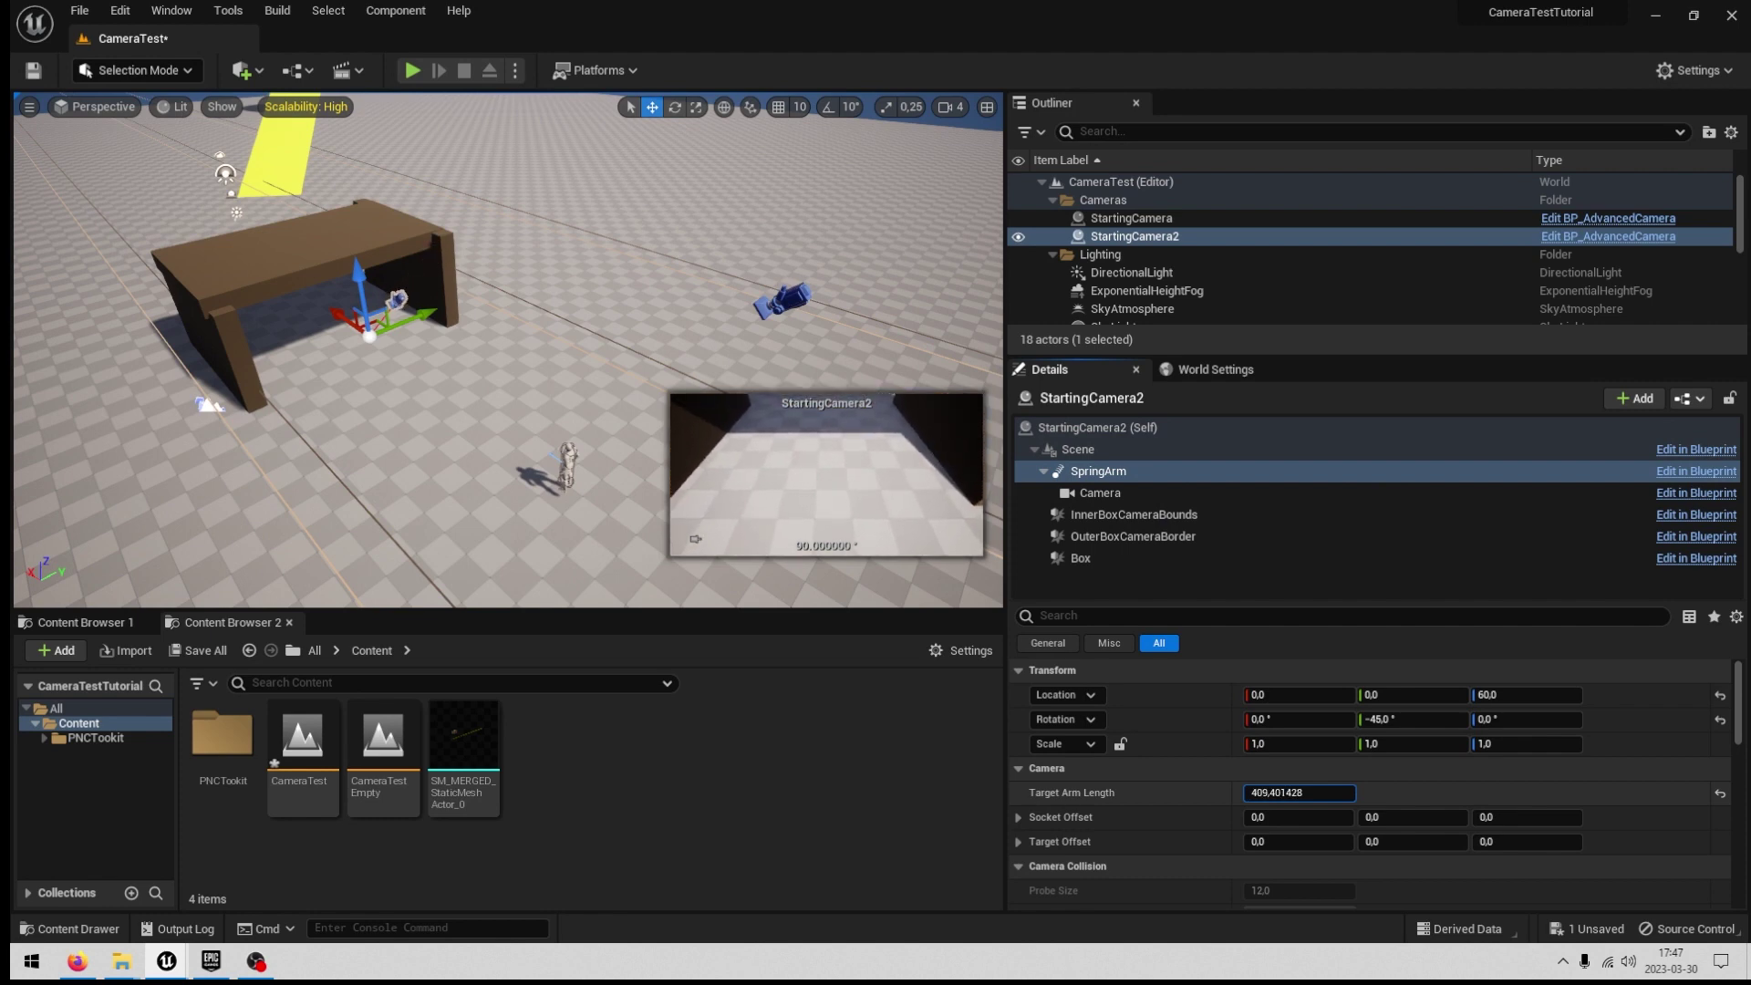
click(1099, 492)
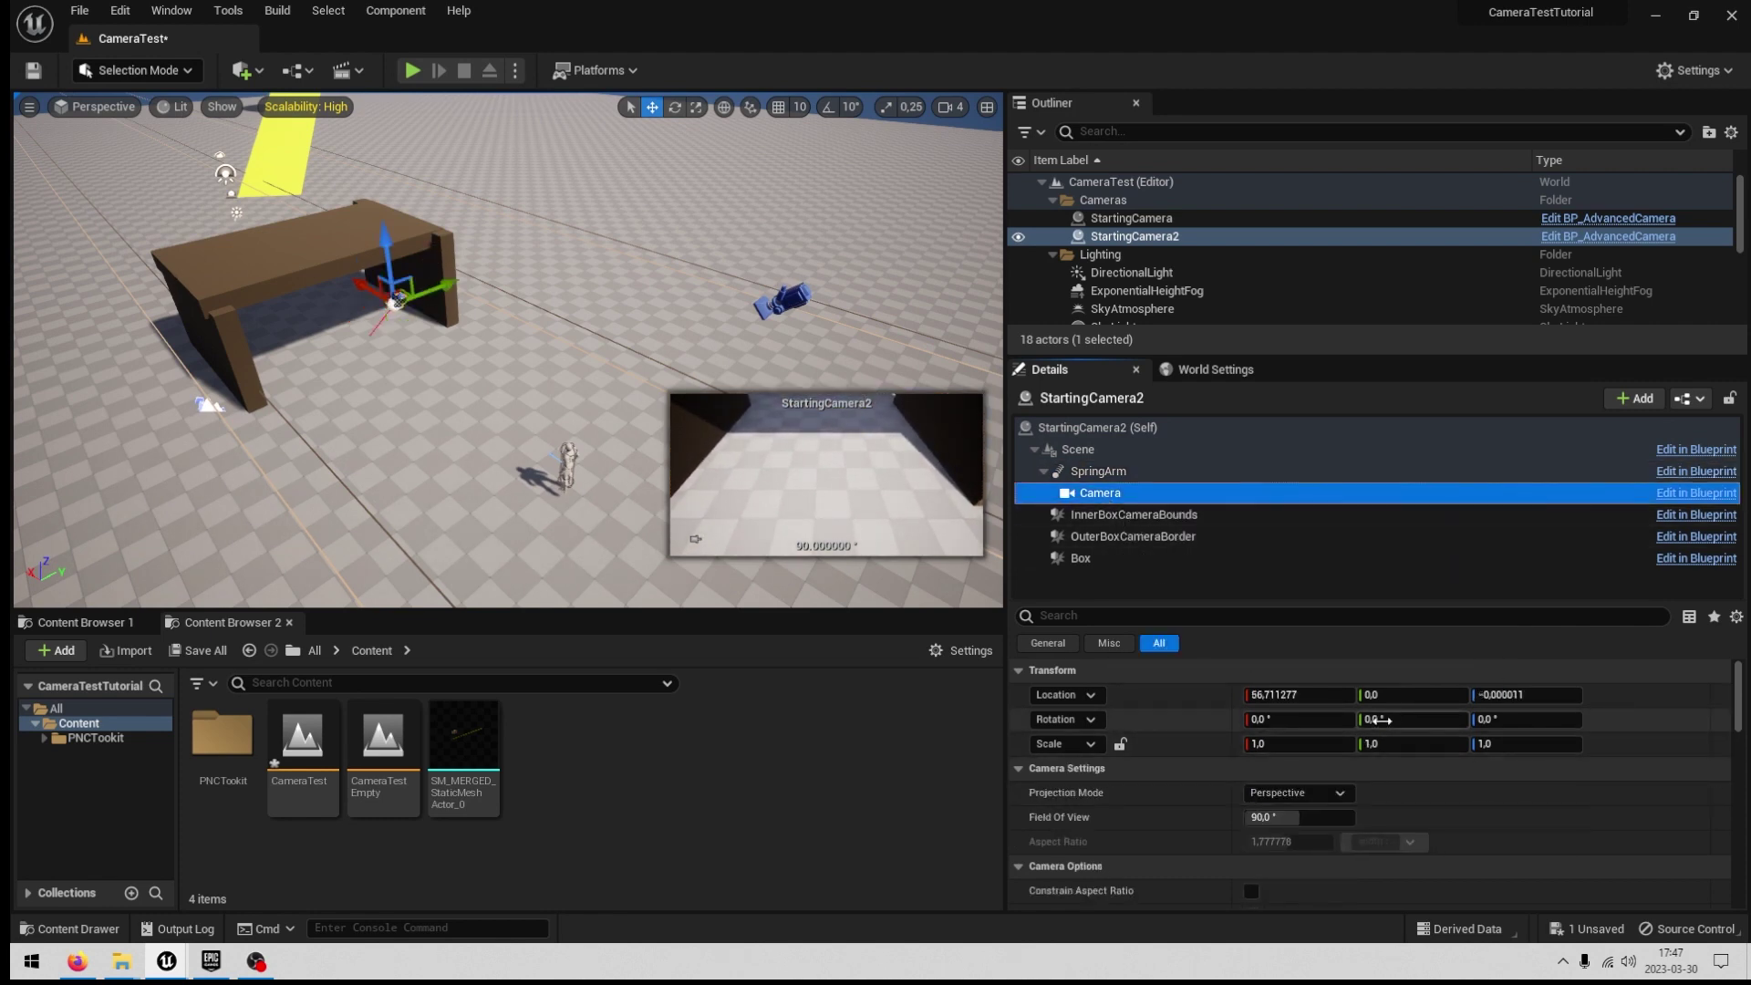
drag(1384, 720, 1423, 720)
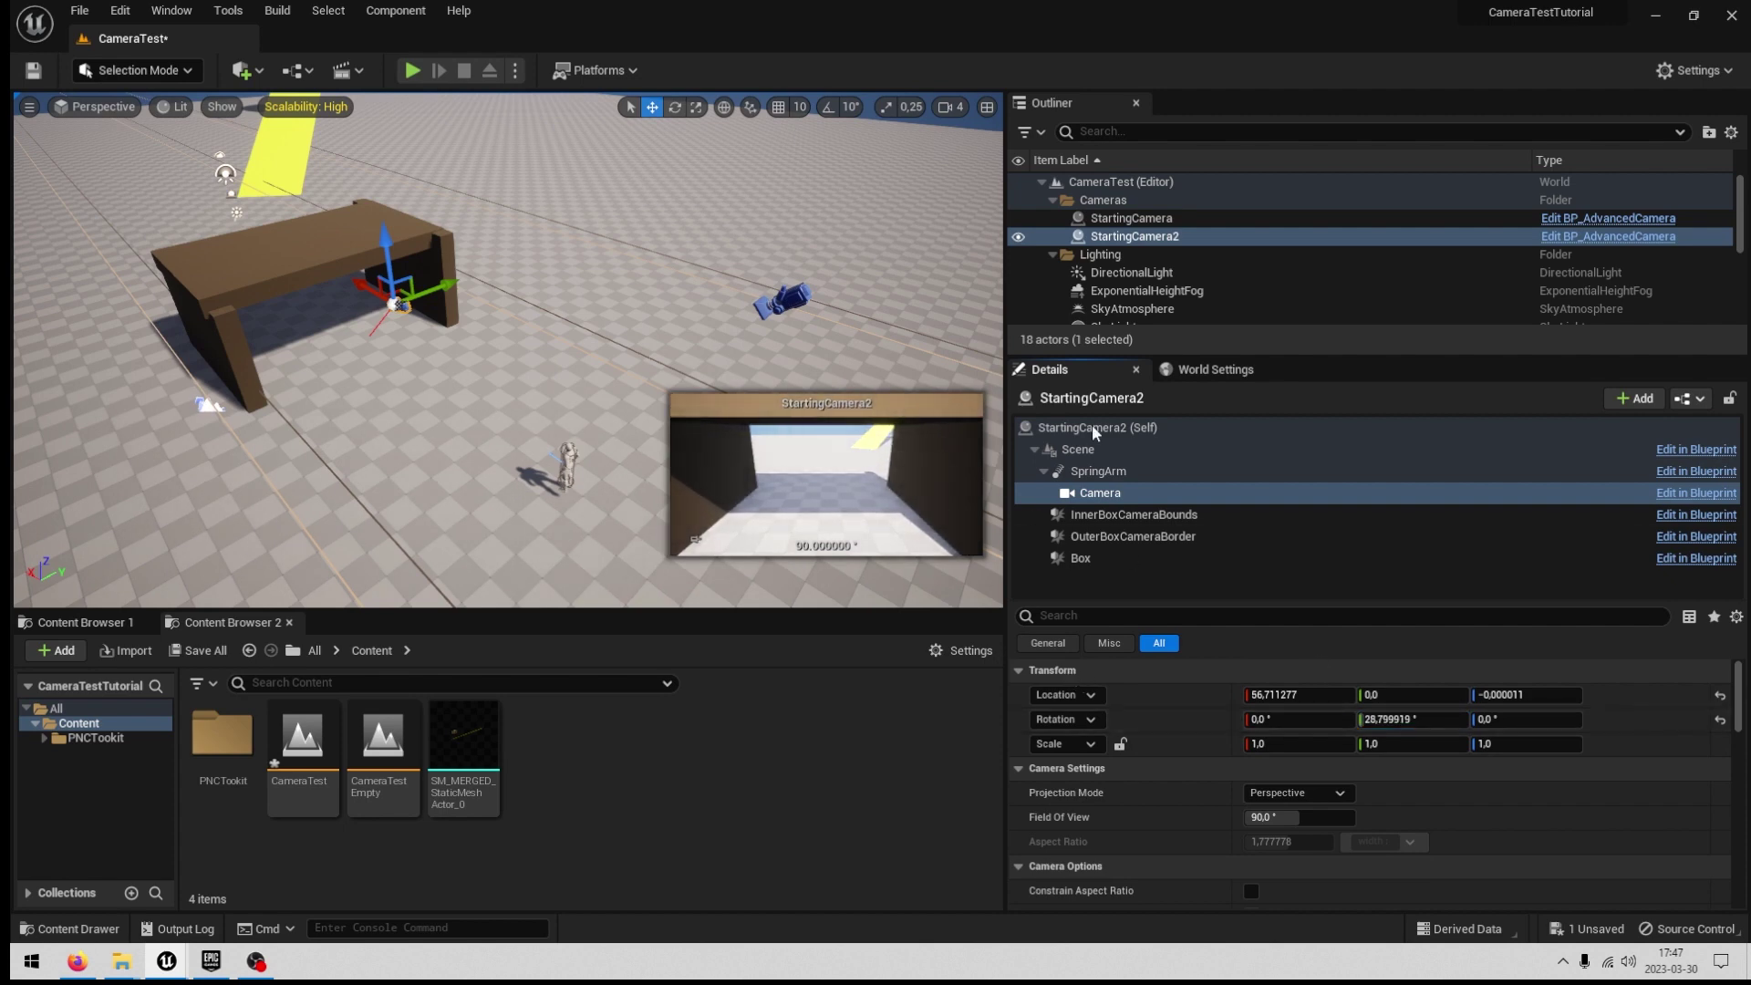
Rename the duplicated camera StartingCamera2 as CloseUpCamera.
click(1153, 237)
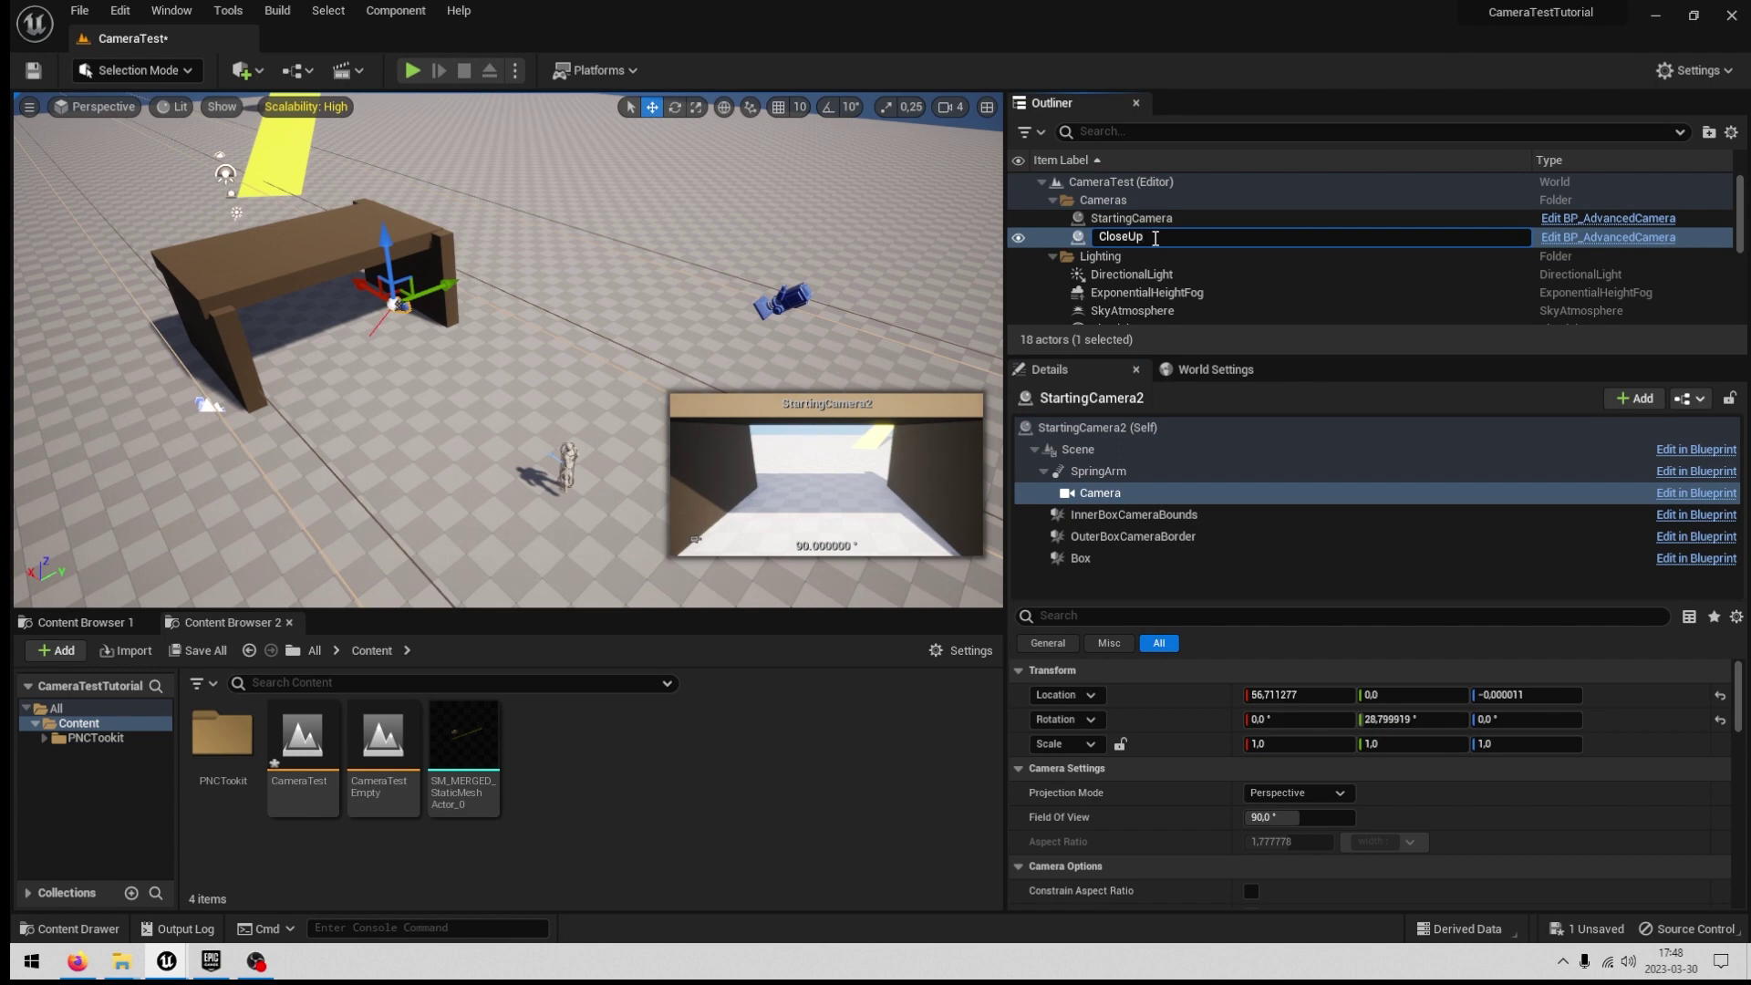
text(CloseUpCamera)
key(Return)
Filter the camera details for "start", disable Scene Starting Camera on CloseUpCamera, and save the level.
click(1131, 236)
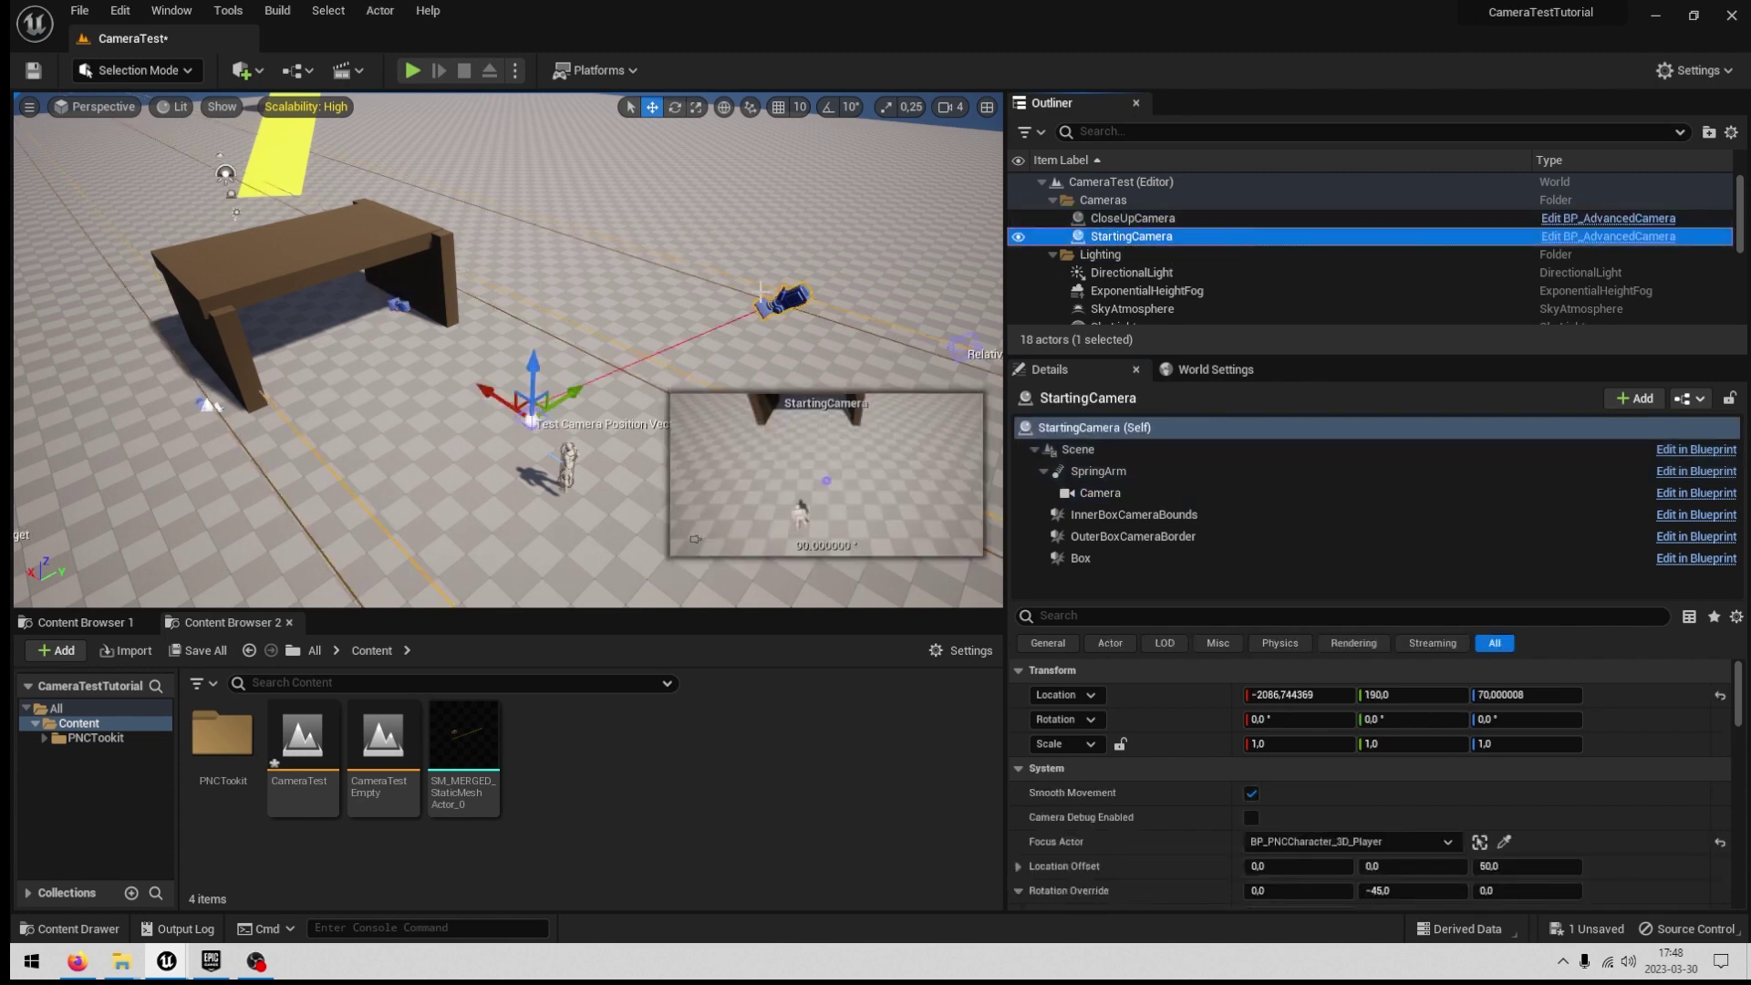
click(1154, 221)
click(1129, 614)
text(start)
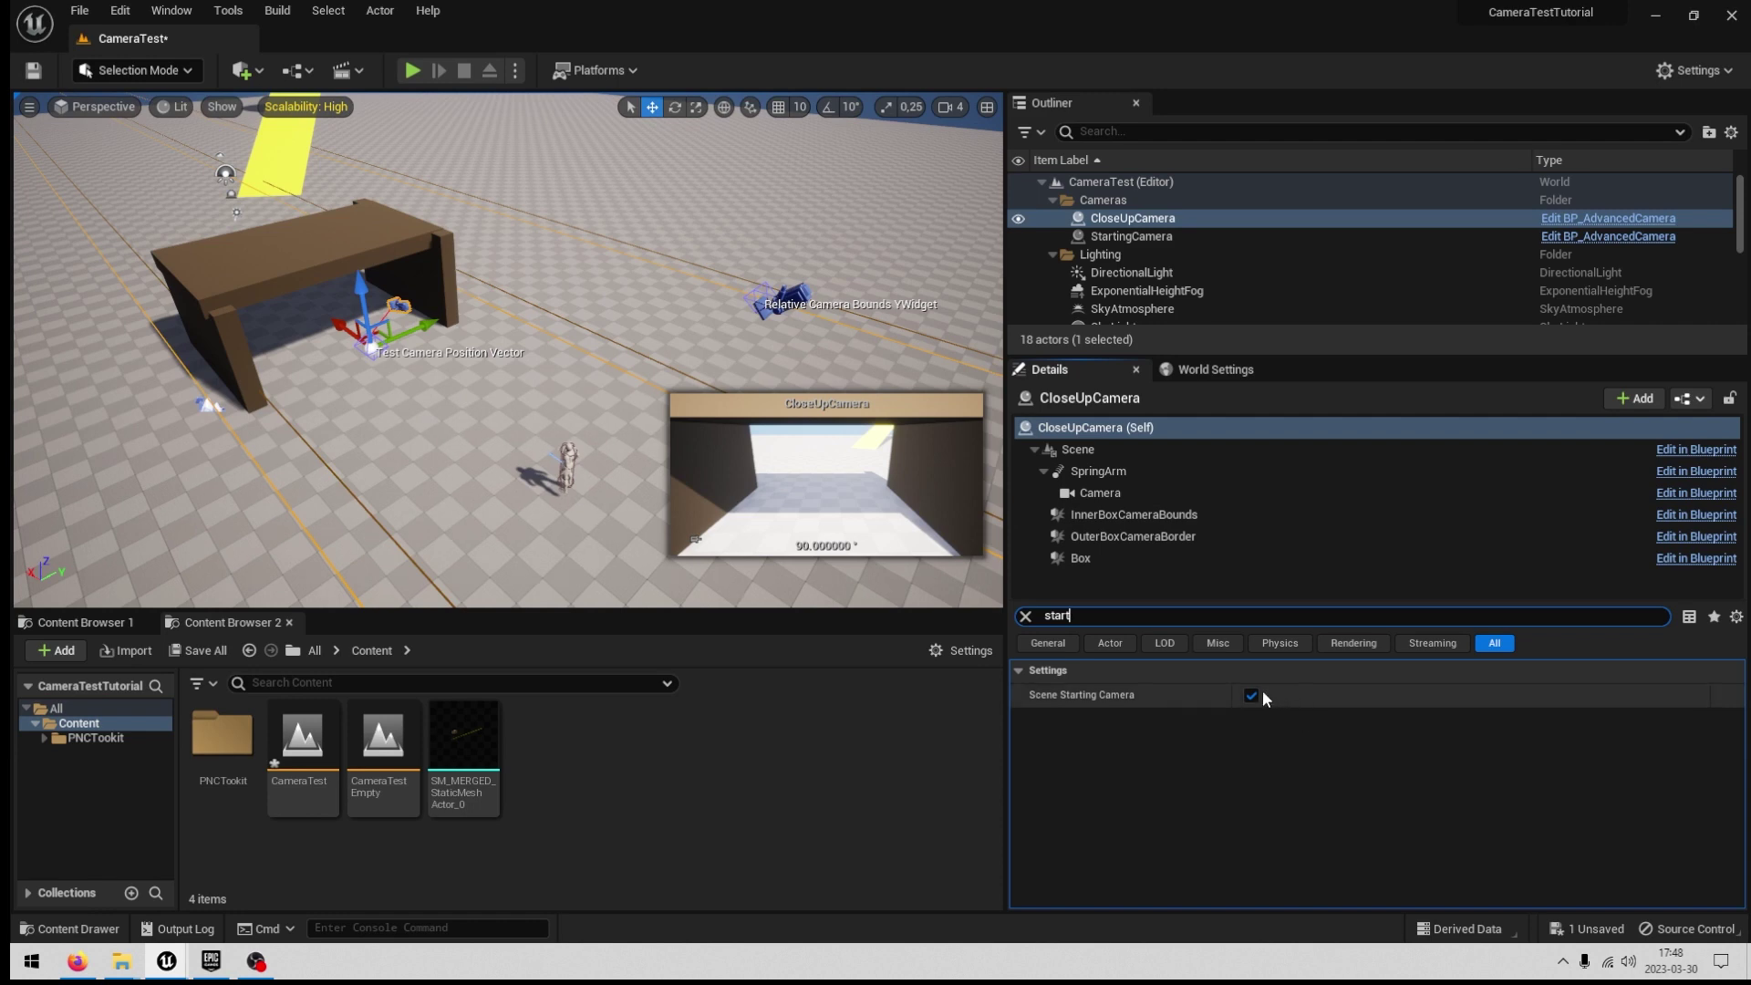
click(1136, 236)
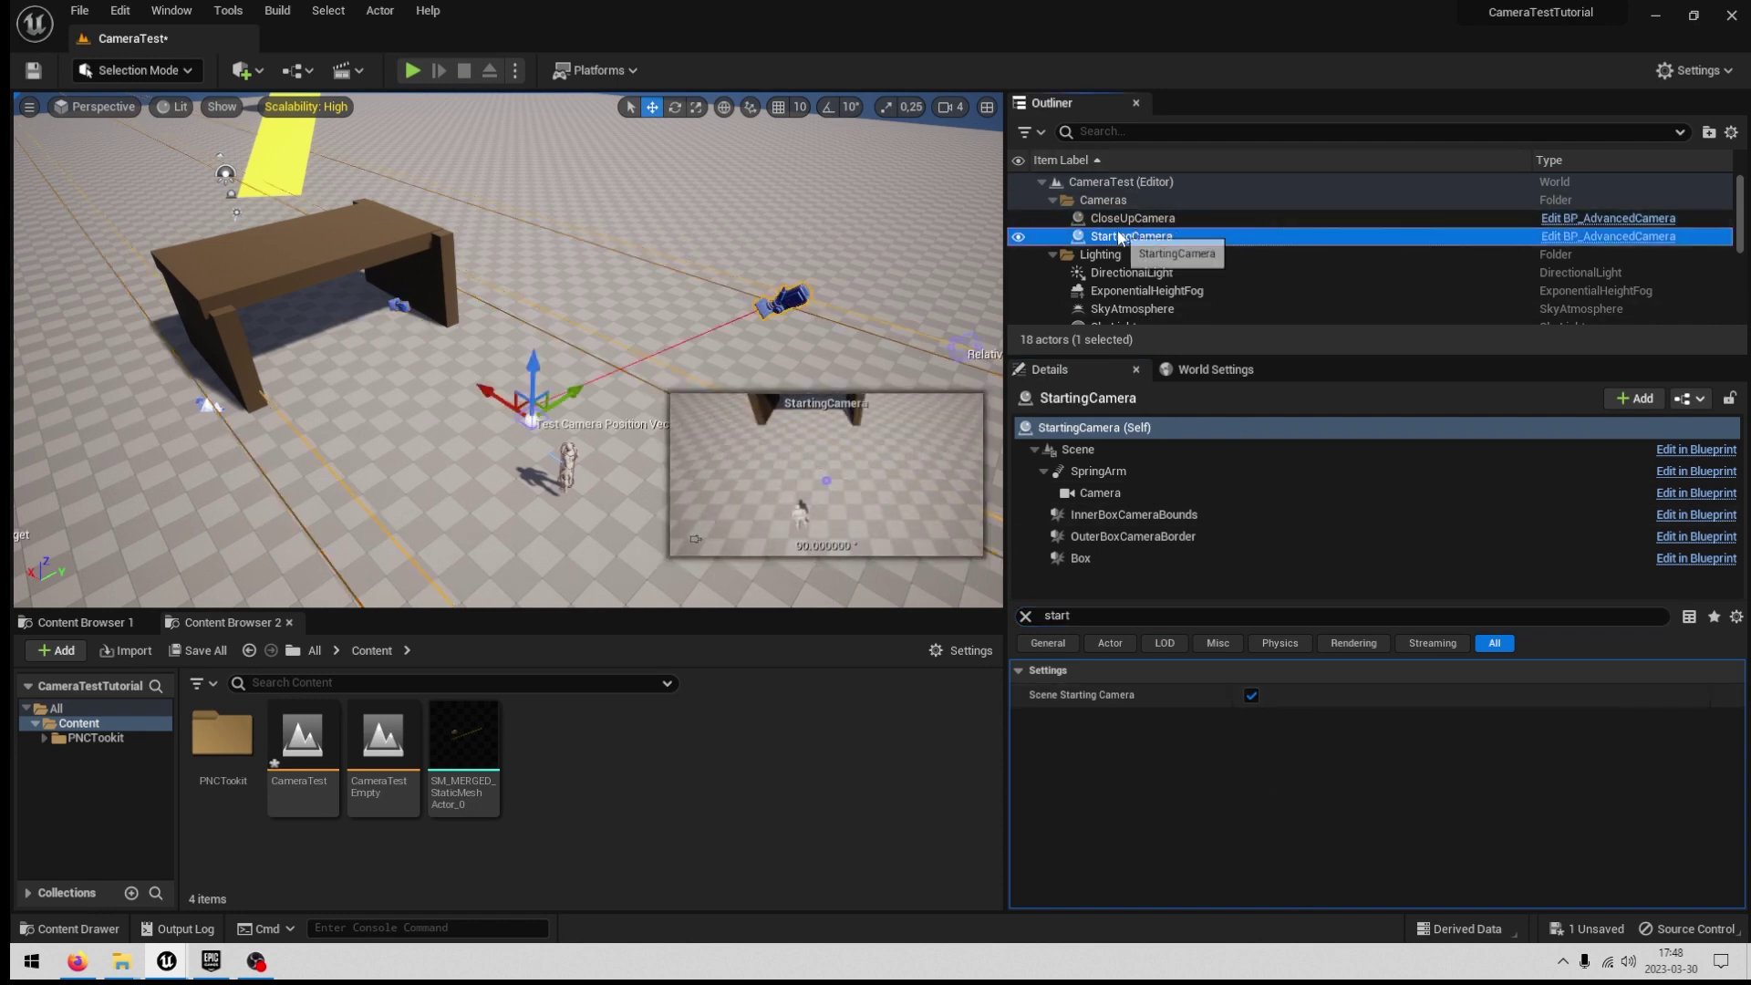
click(1131, 218)
click(1251, 697)
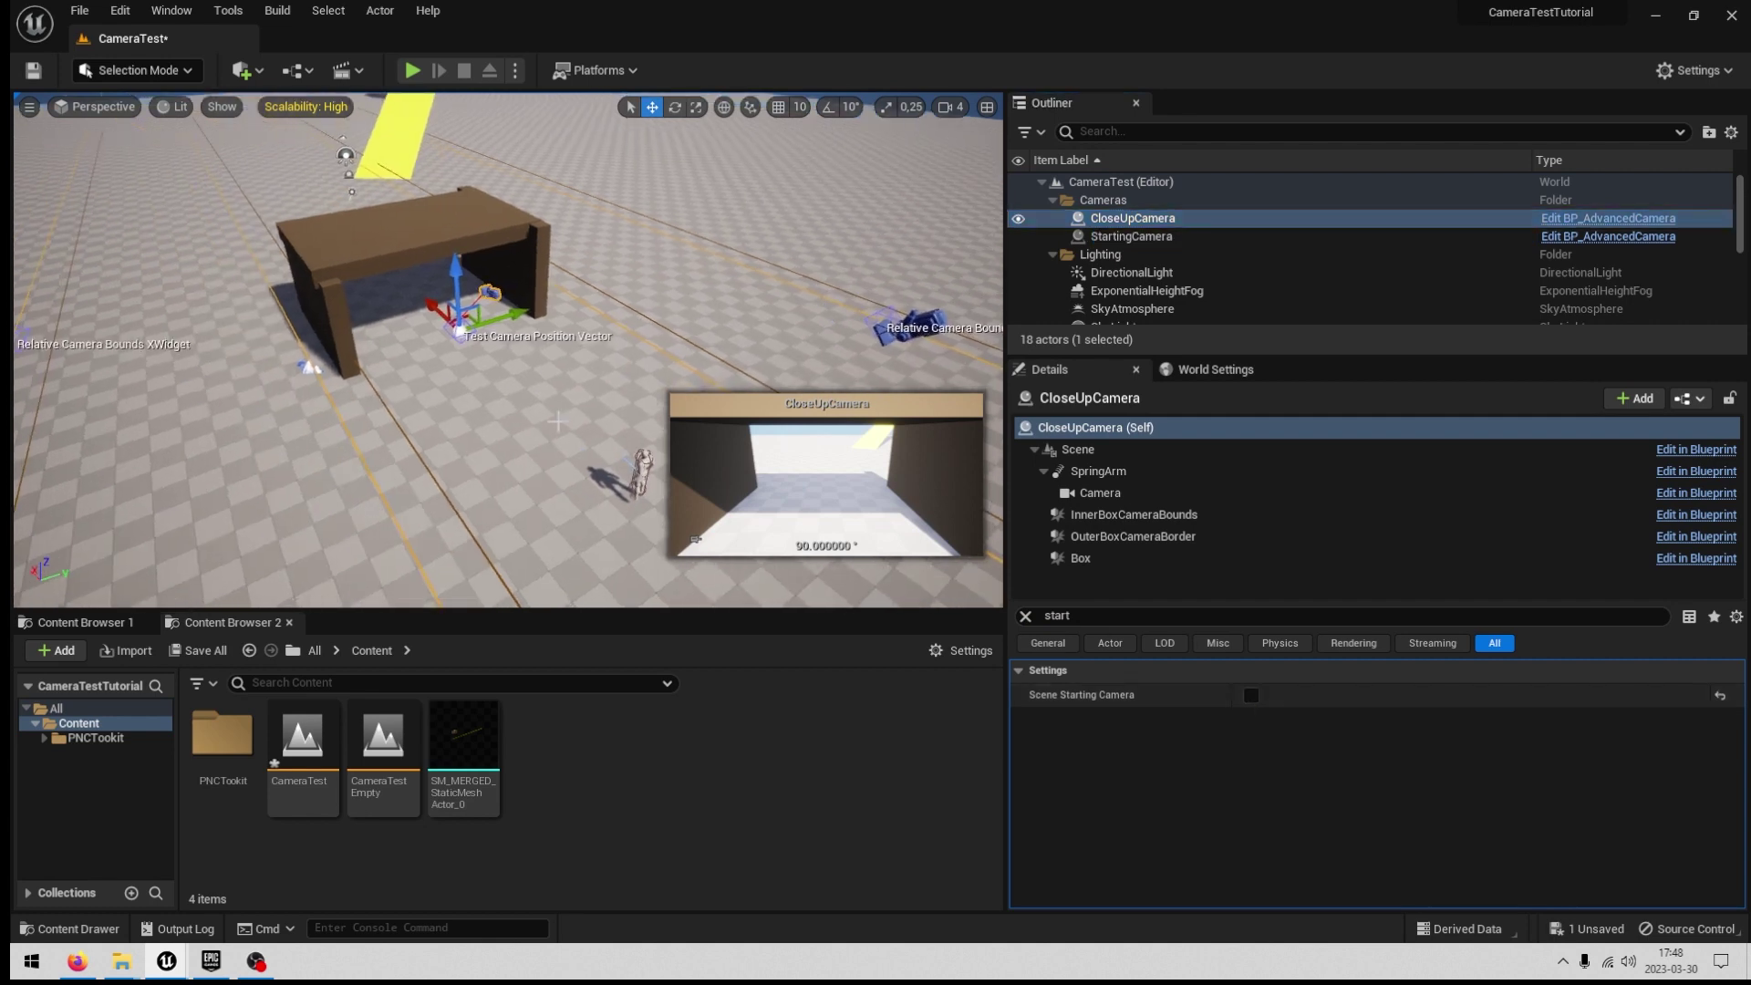
key(ctrl+s)
Duplicate StartingCamera again and rename the copy Camera2.
double_click(1124, 237)
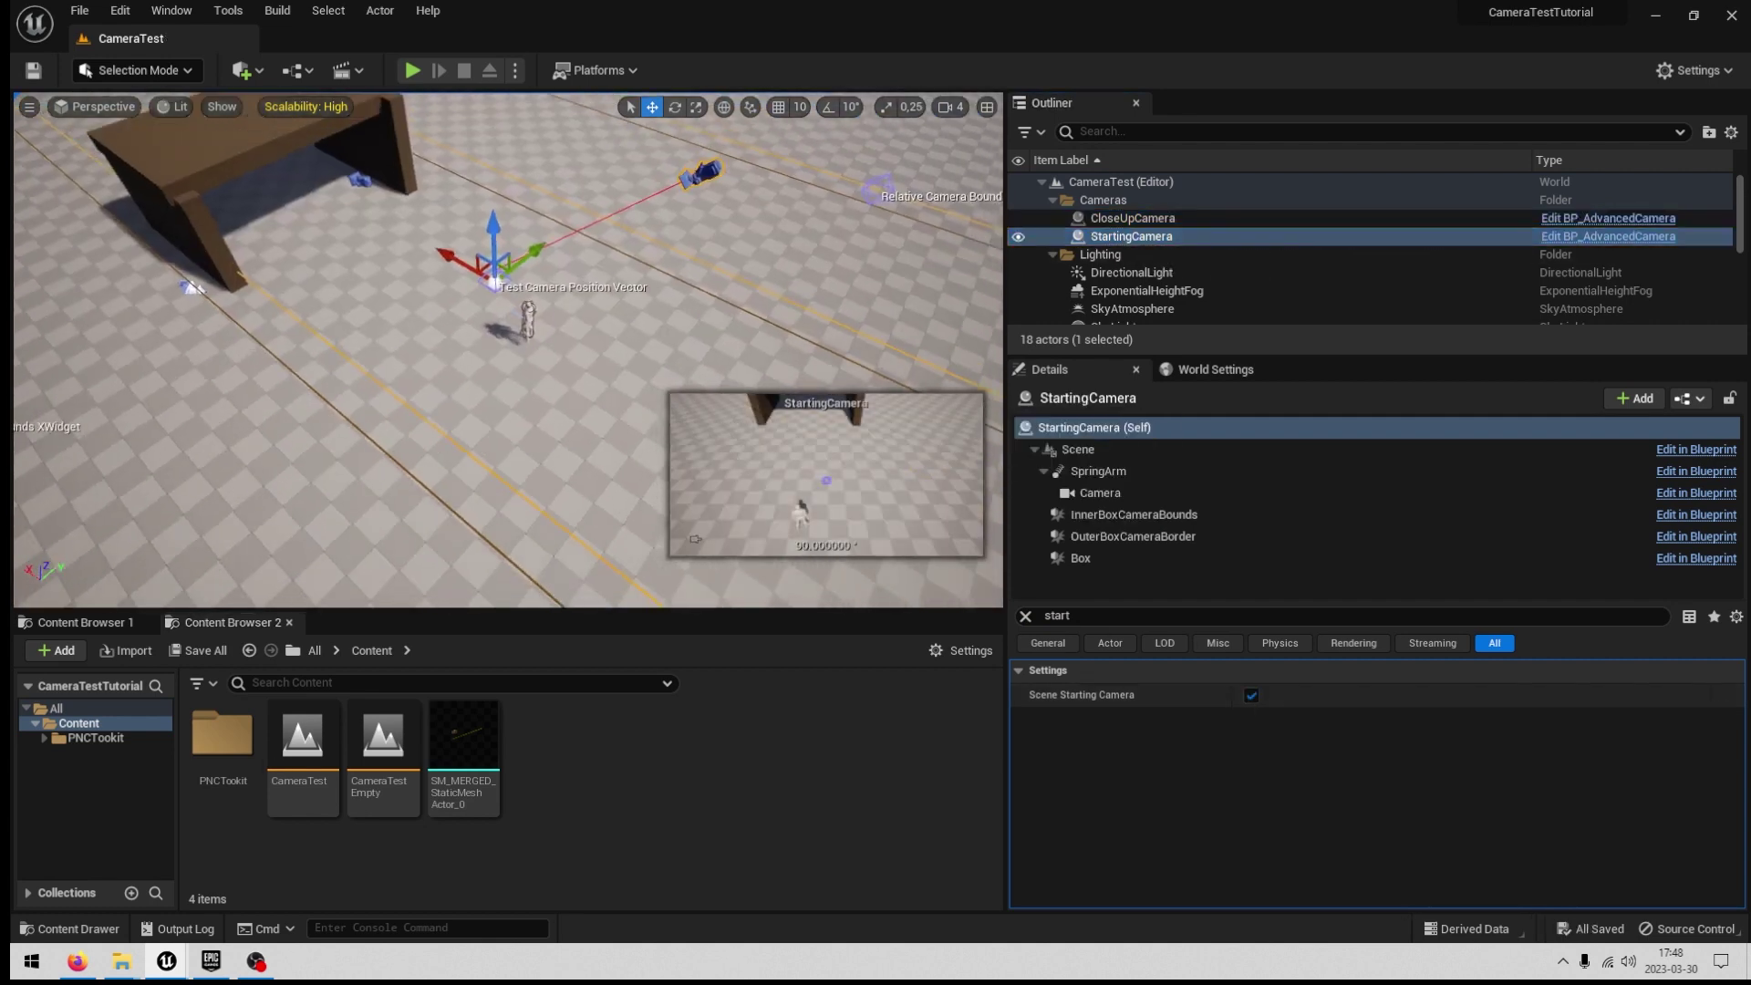
key(ctrl+d)
right_drag(773, 294, 679, 261)
click(1164, 257)
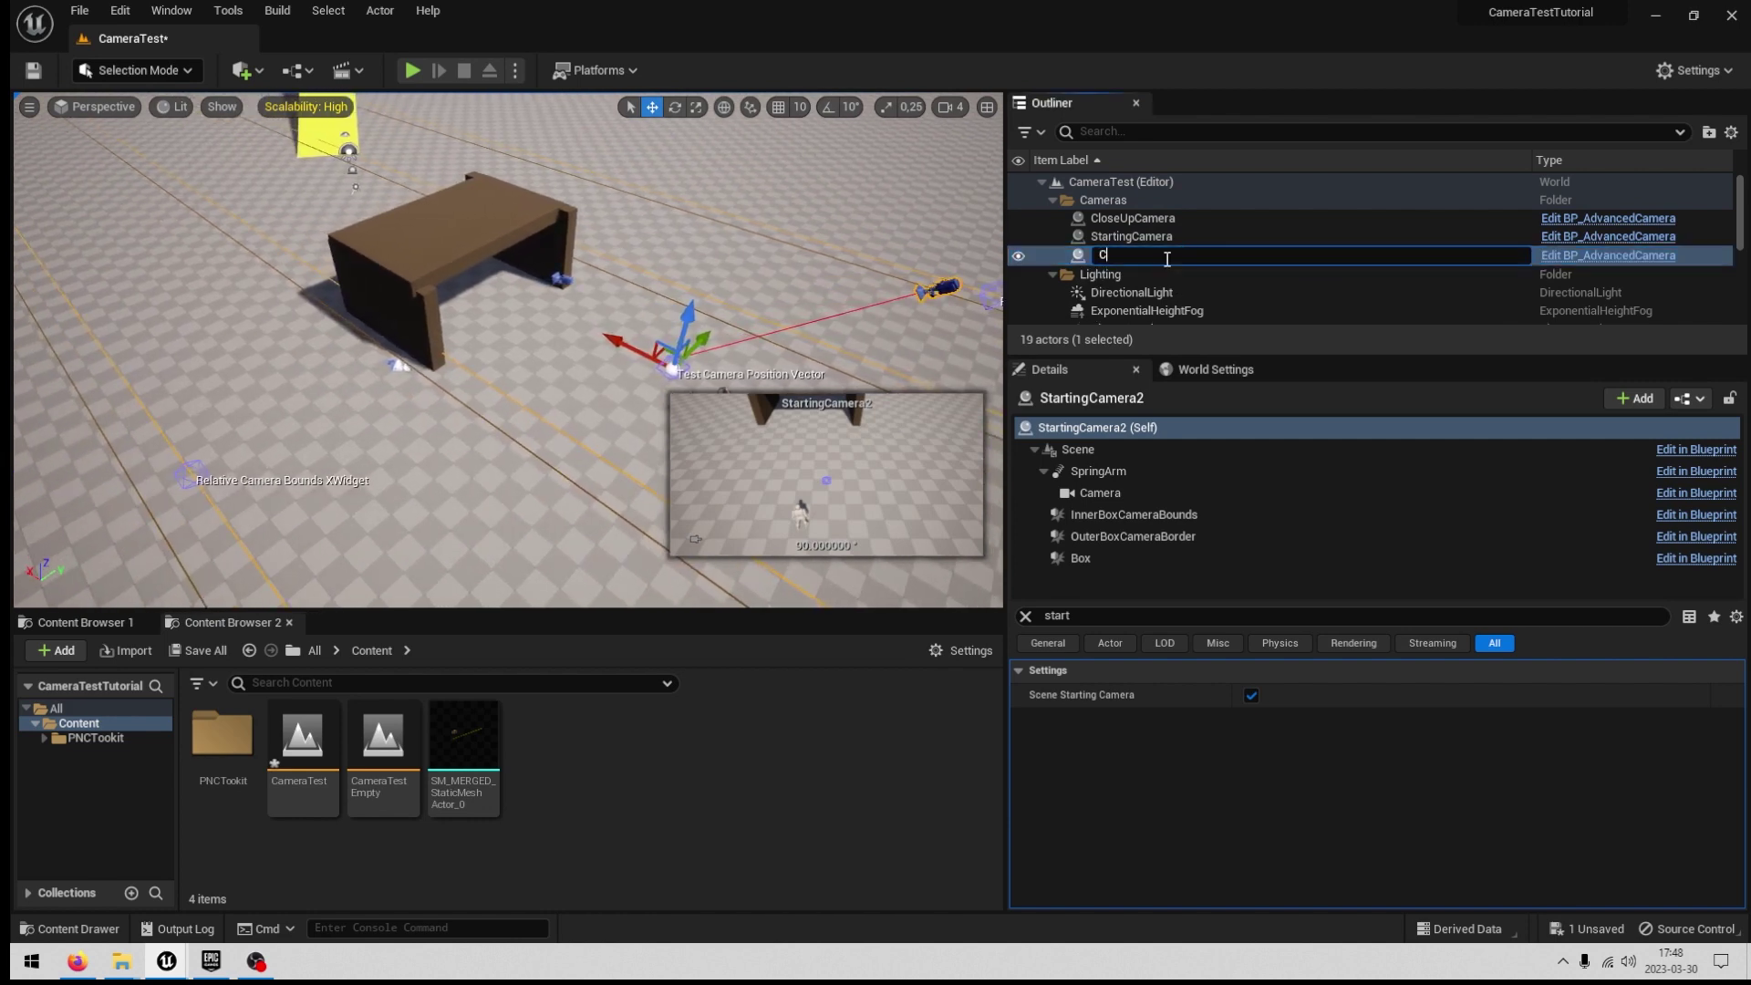
text(Camera2)
key(Return)
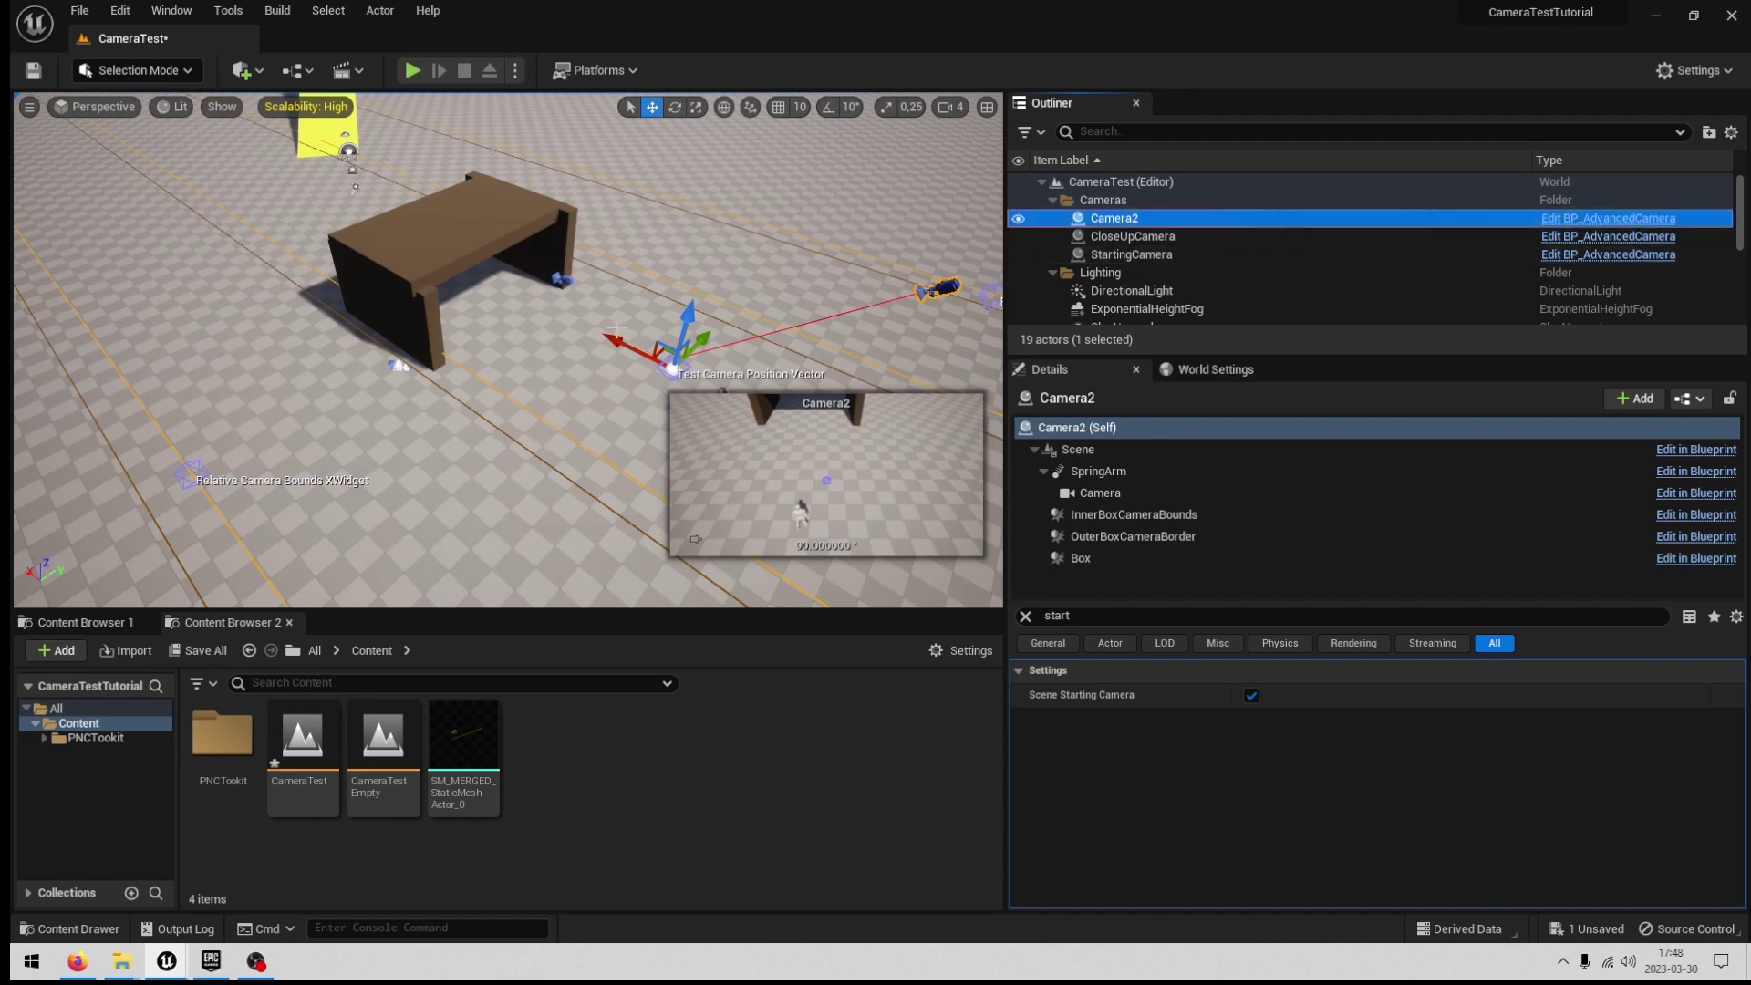
Move Camera2 past the table so it views the floor behind it, and save the level.
drag(625, 342, 292, 246)
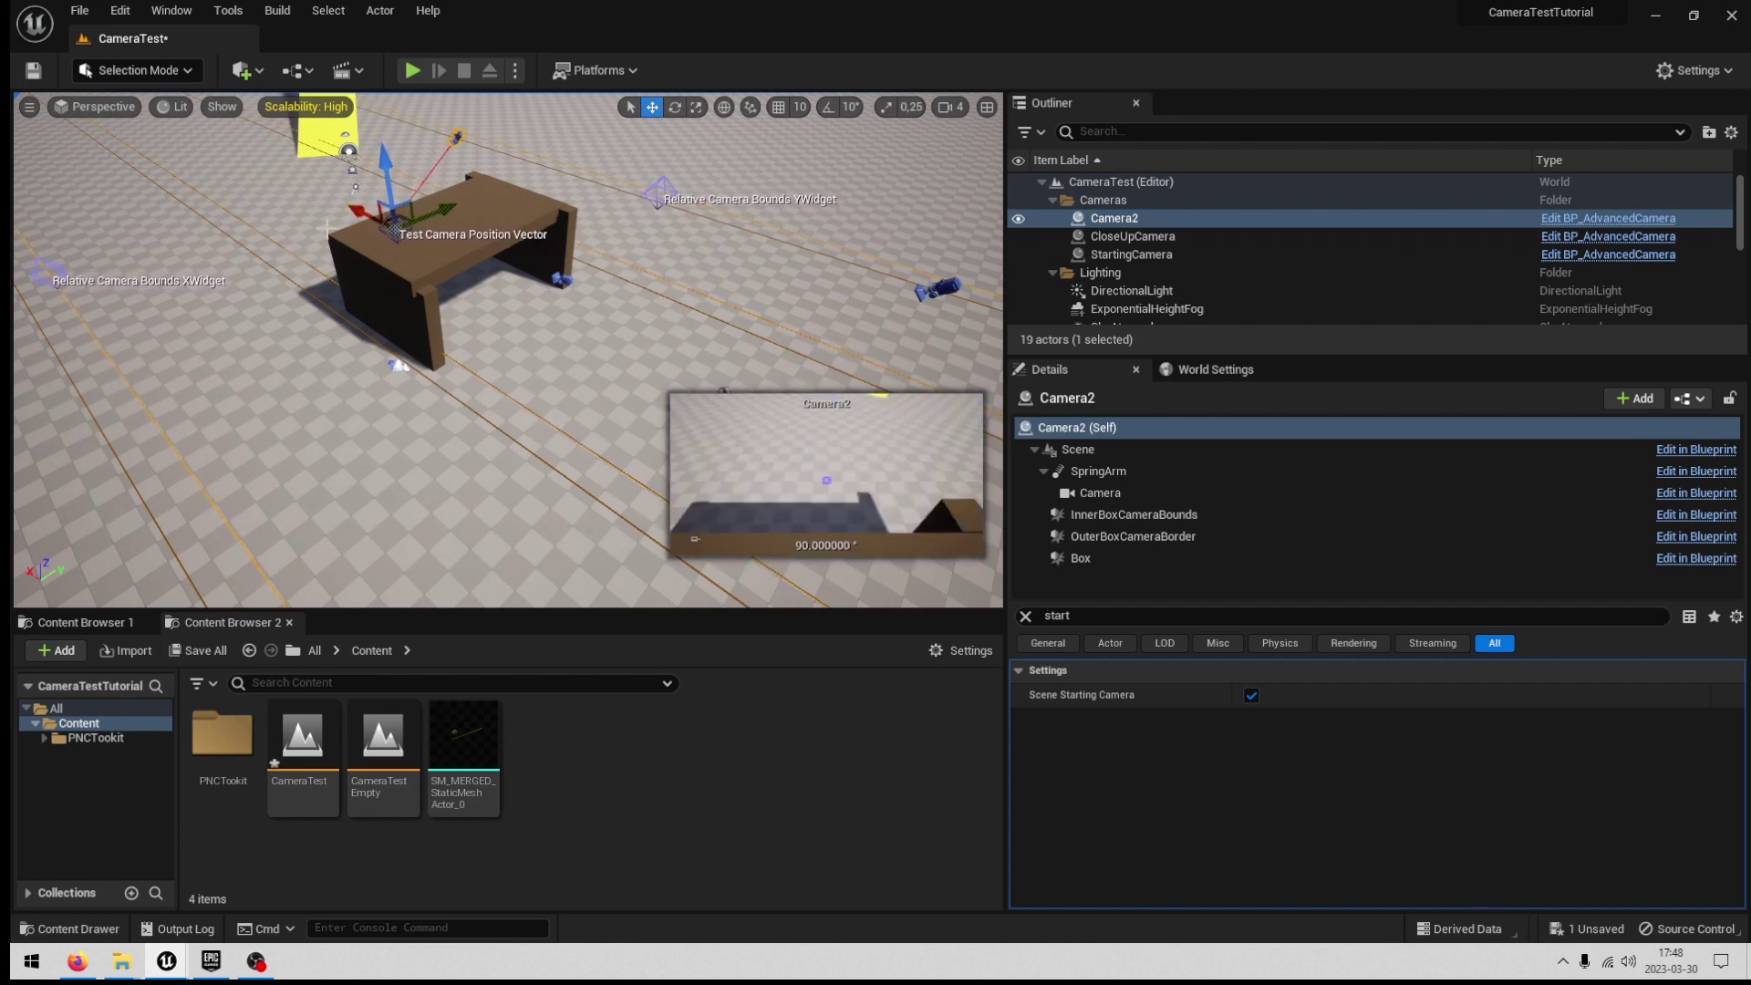
drag(443, 205, 423, 212)
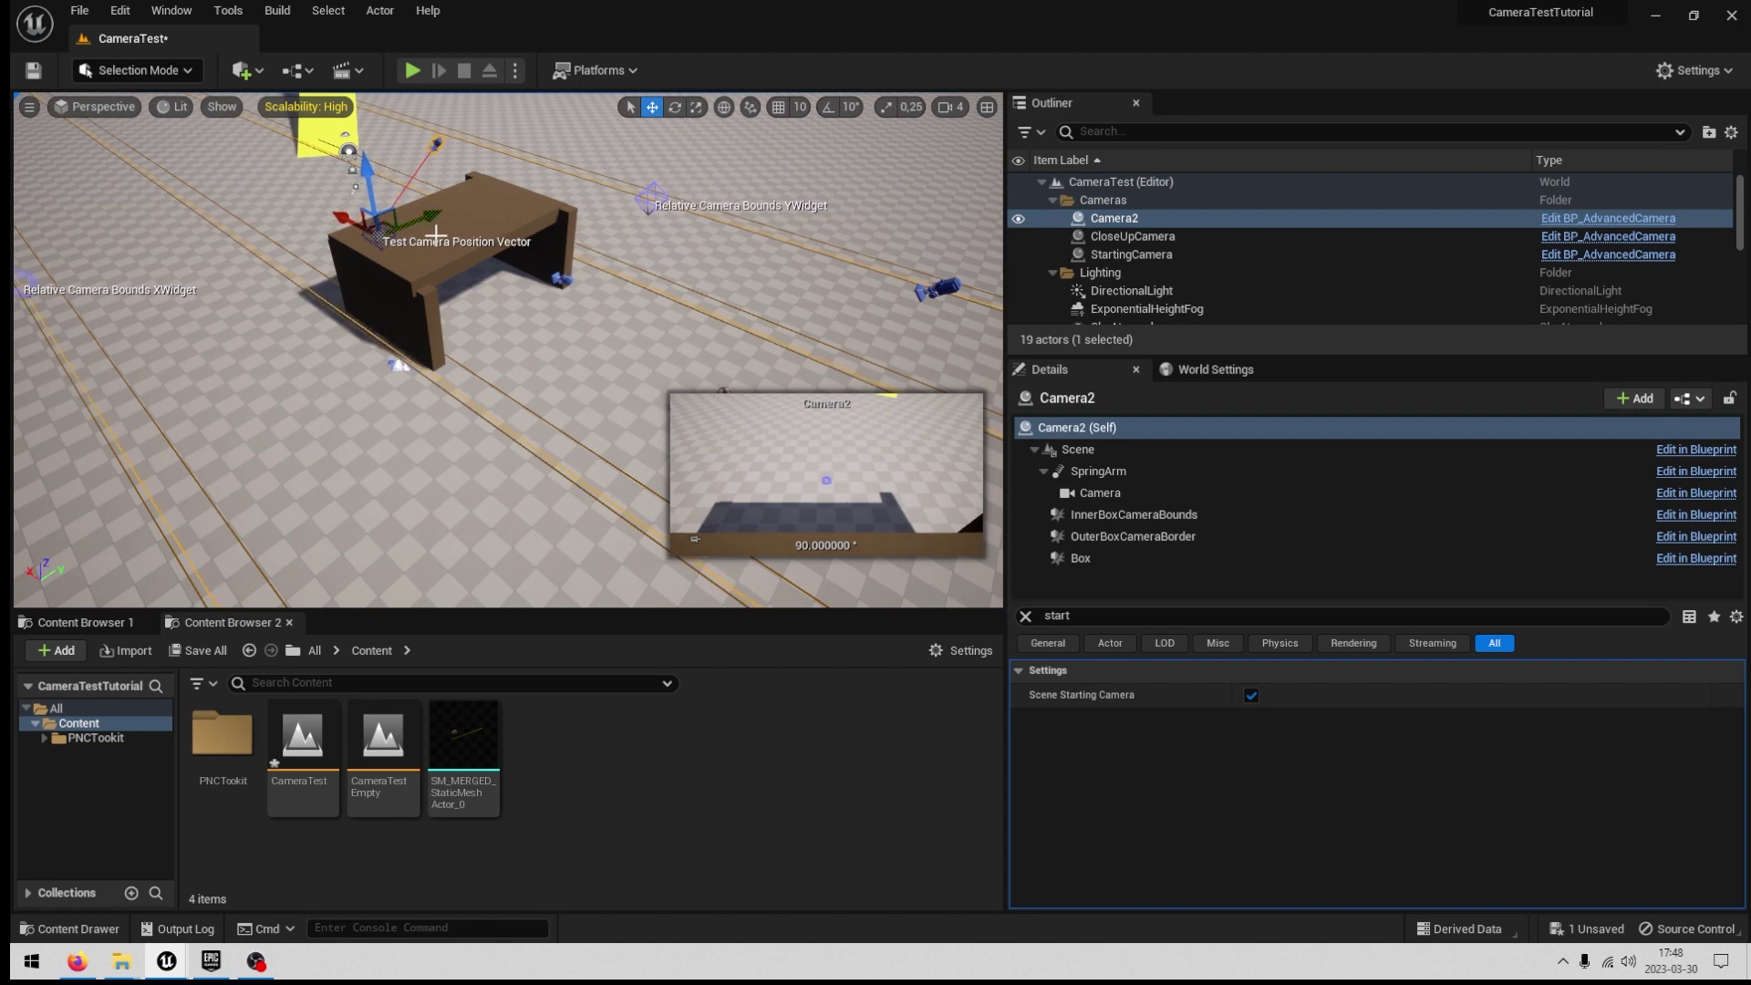
key(ctrl+s)
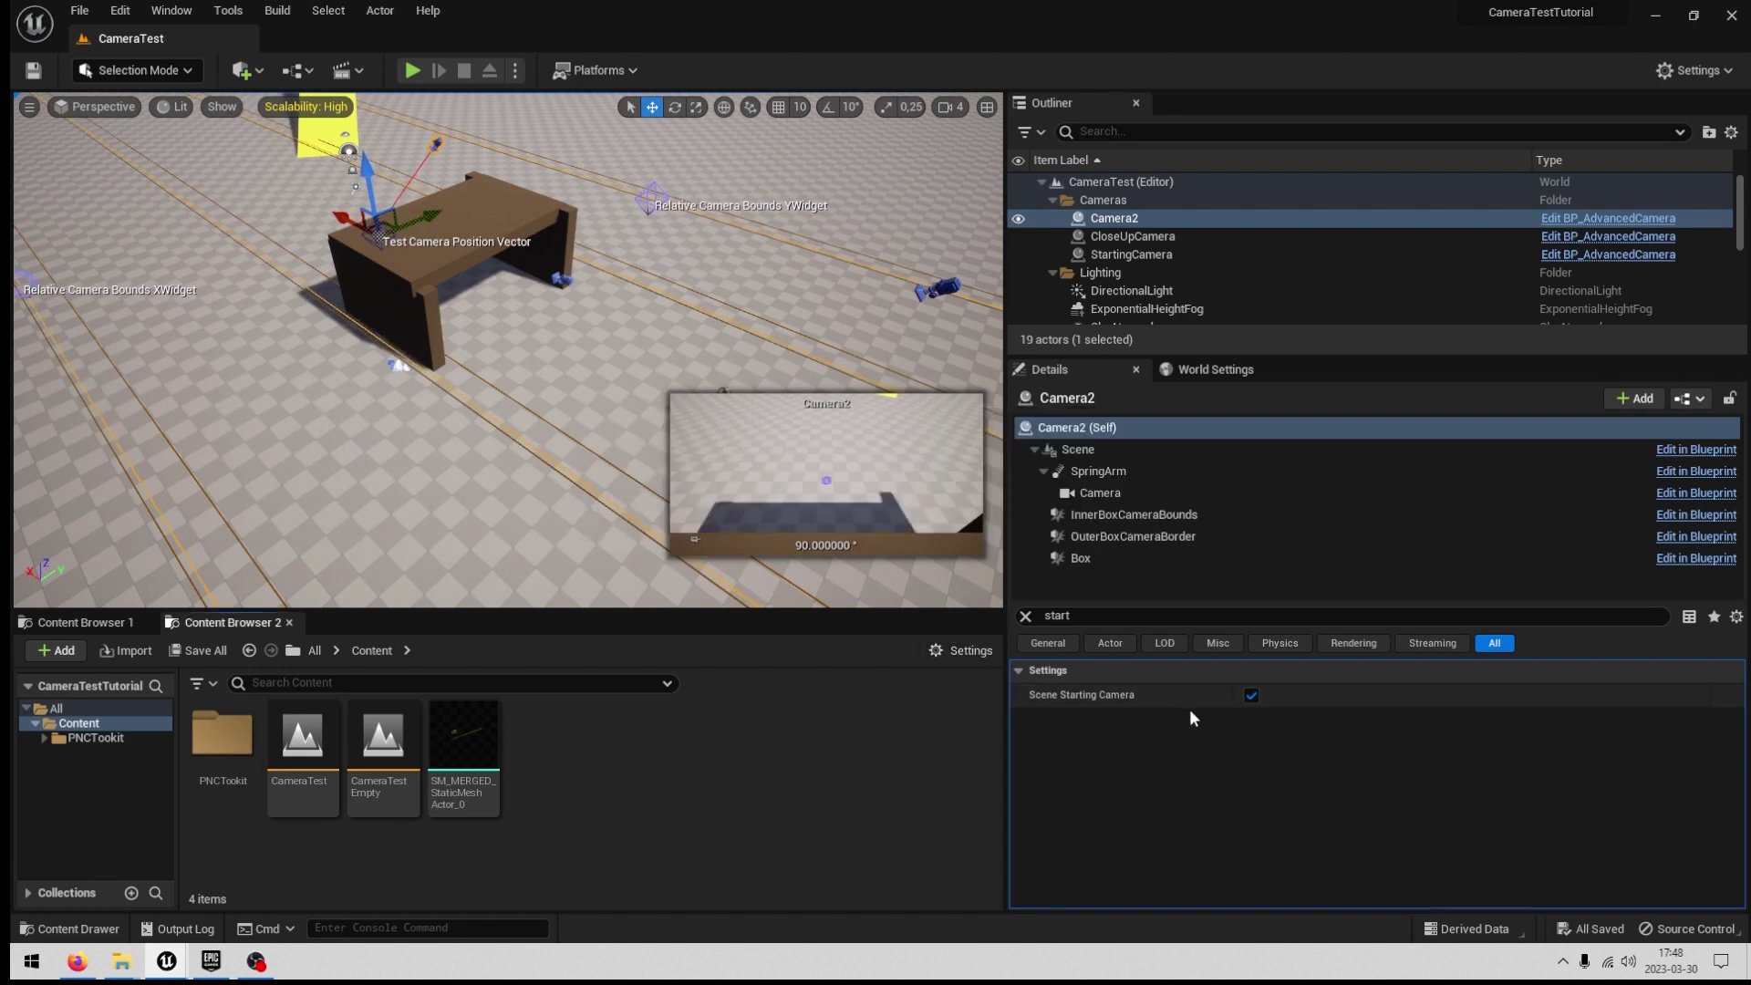
Disable the Scene Starting Camera option on Camera2.
click(1252, 696)
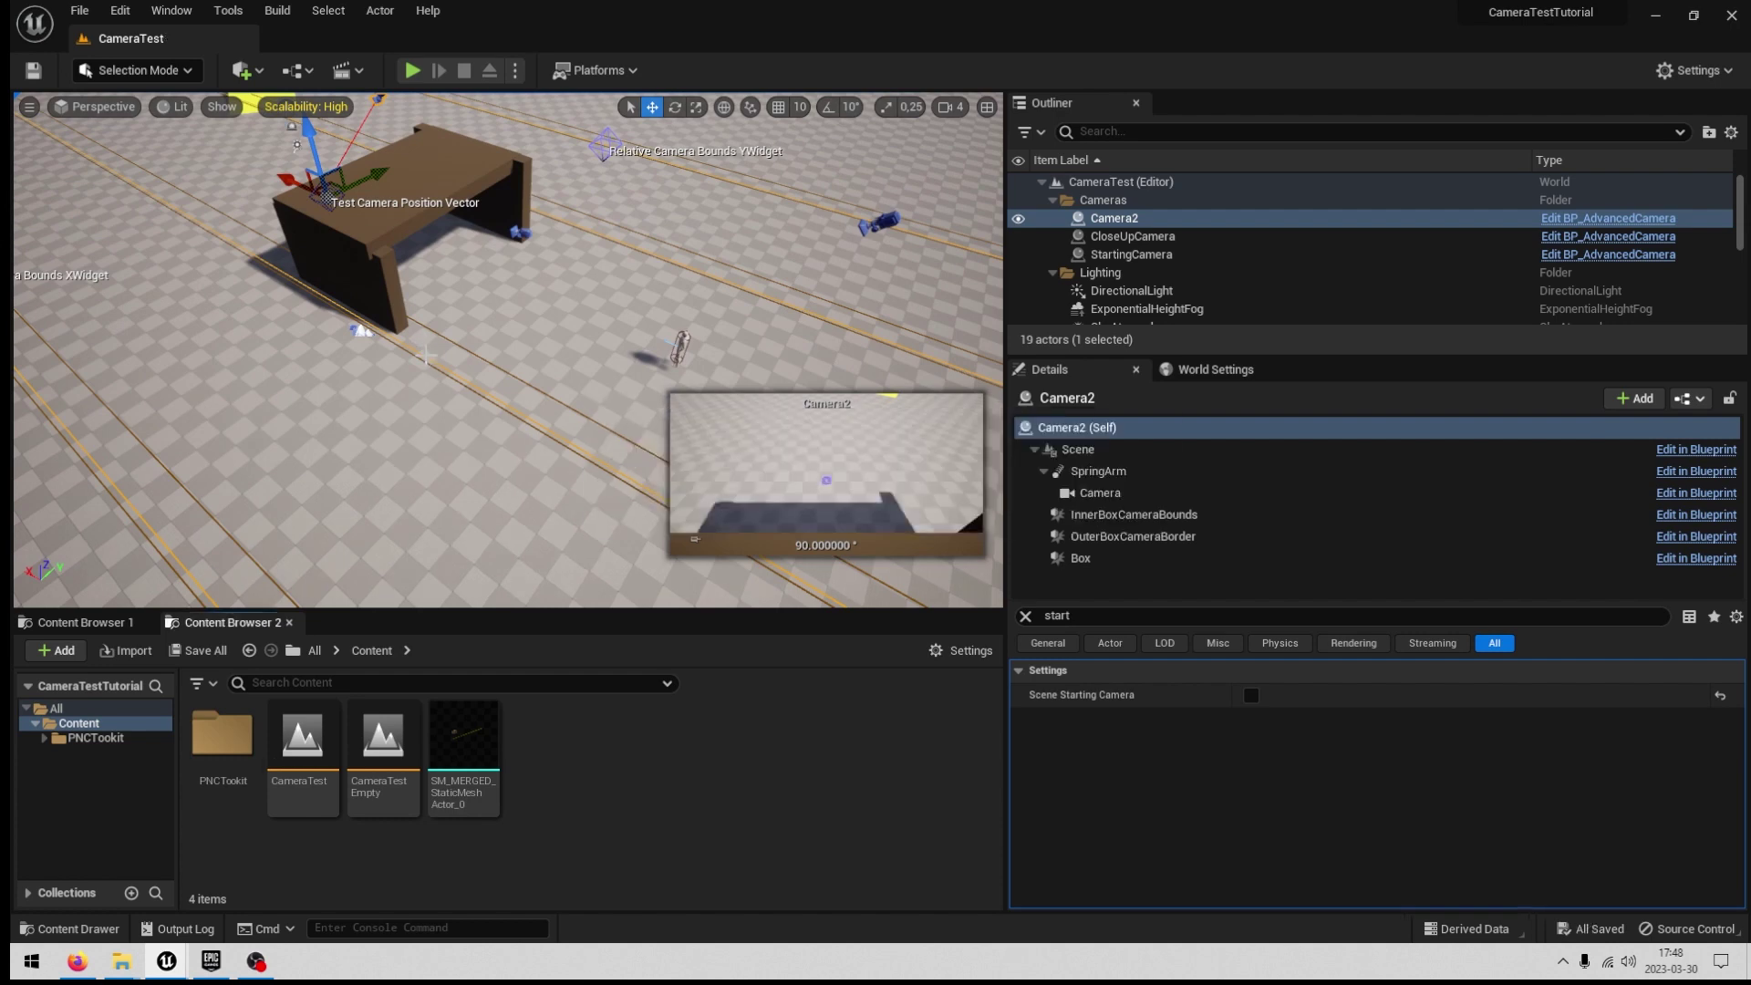
right_drag(426, 355, 452, 310)
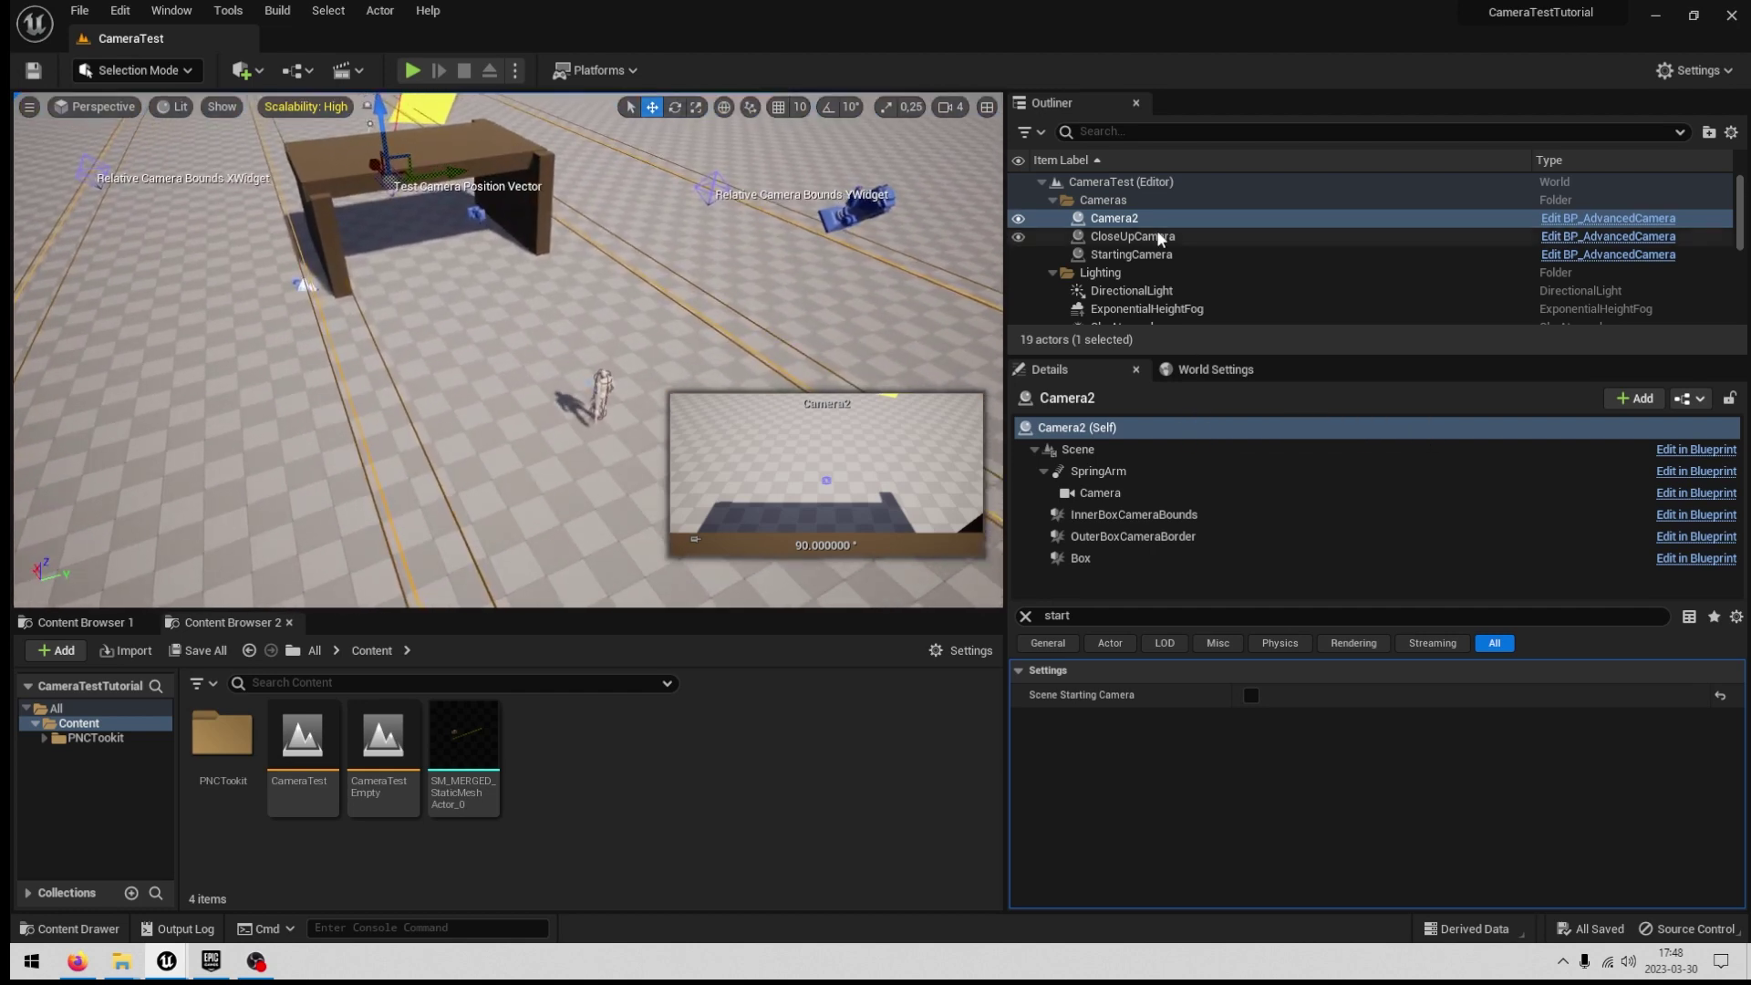
Search the level's actors for "sce", open the BP_SceneManagerBase_CameraTest blueprint for editing, and widen its event graph area.
click(1150, 132)
text(sce)
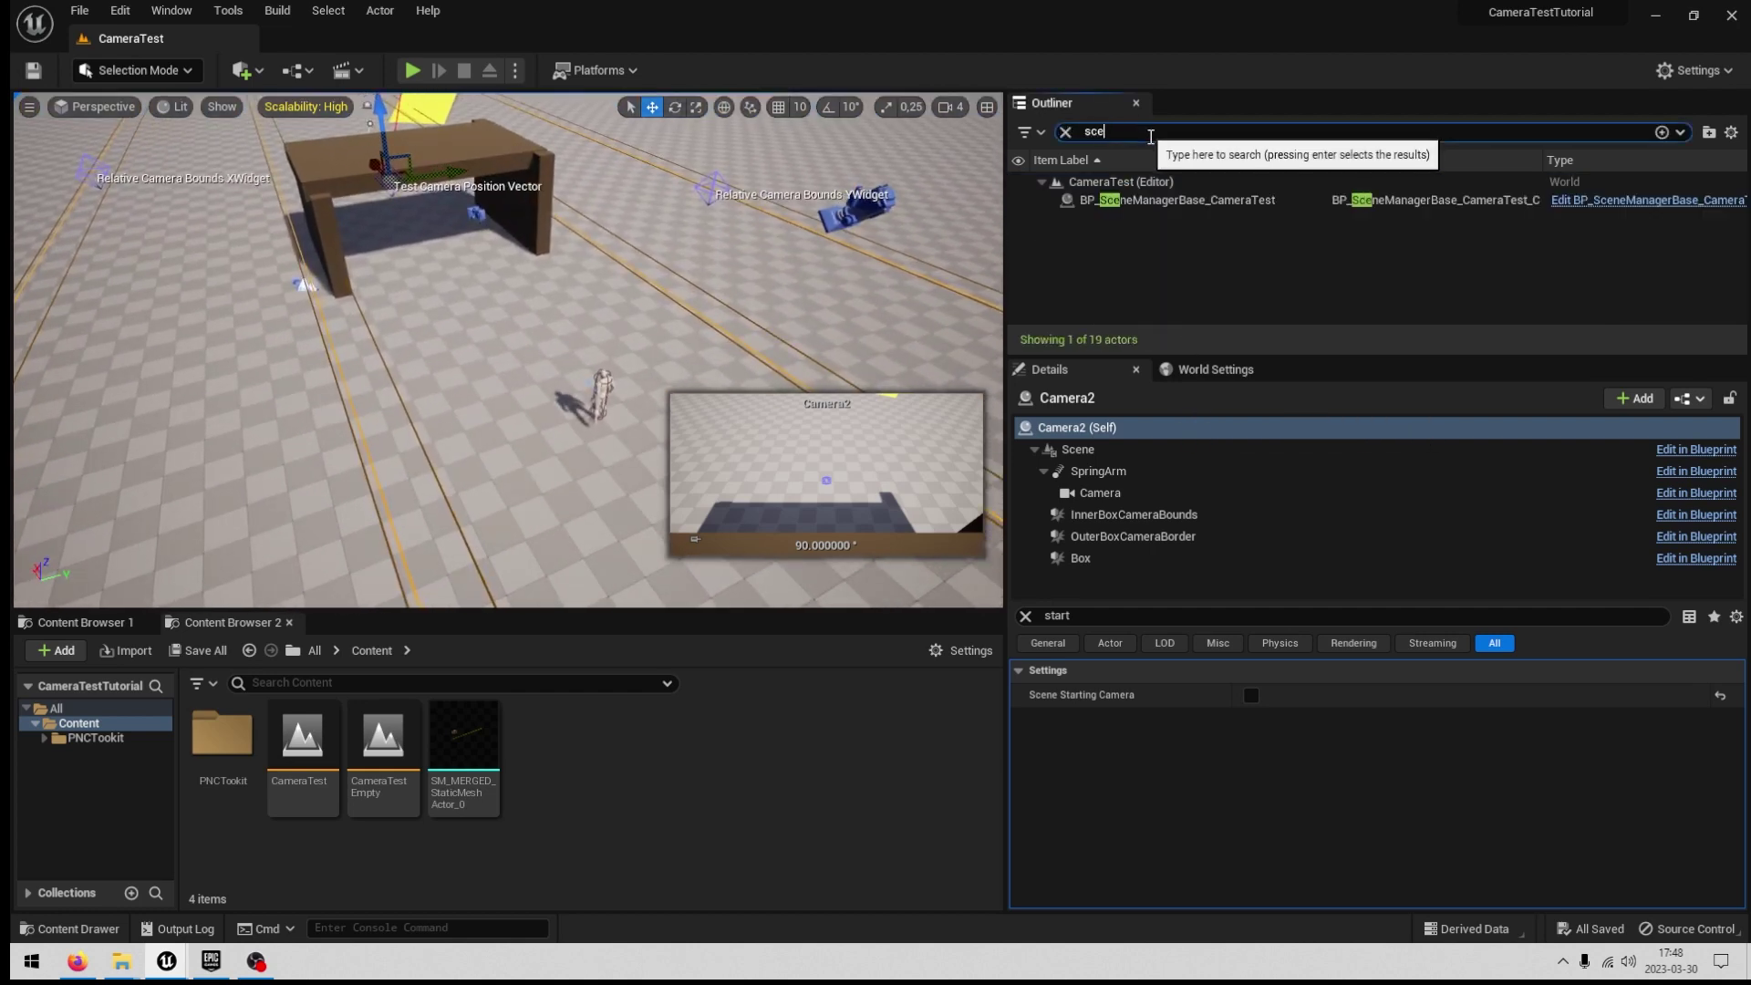
click(1653, 200)
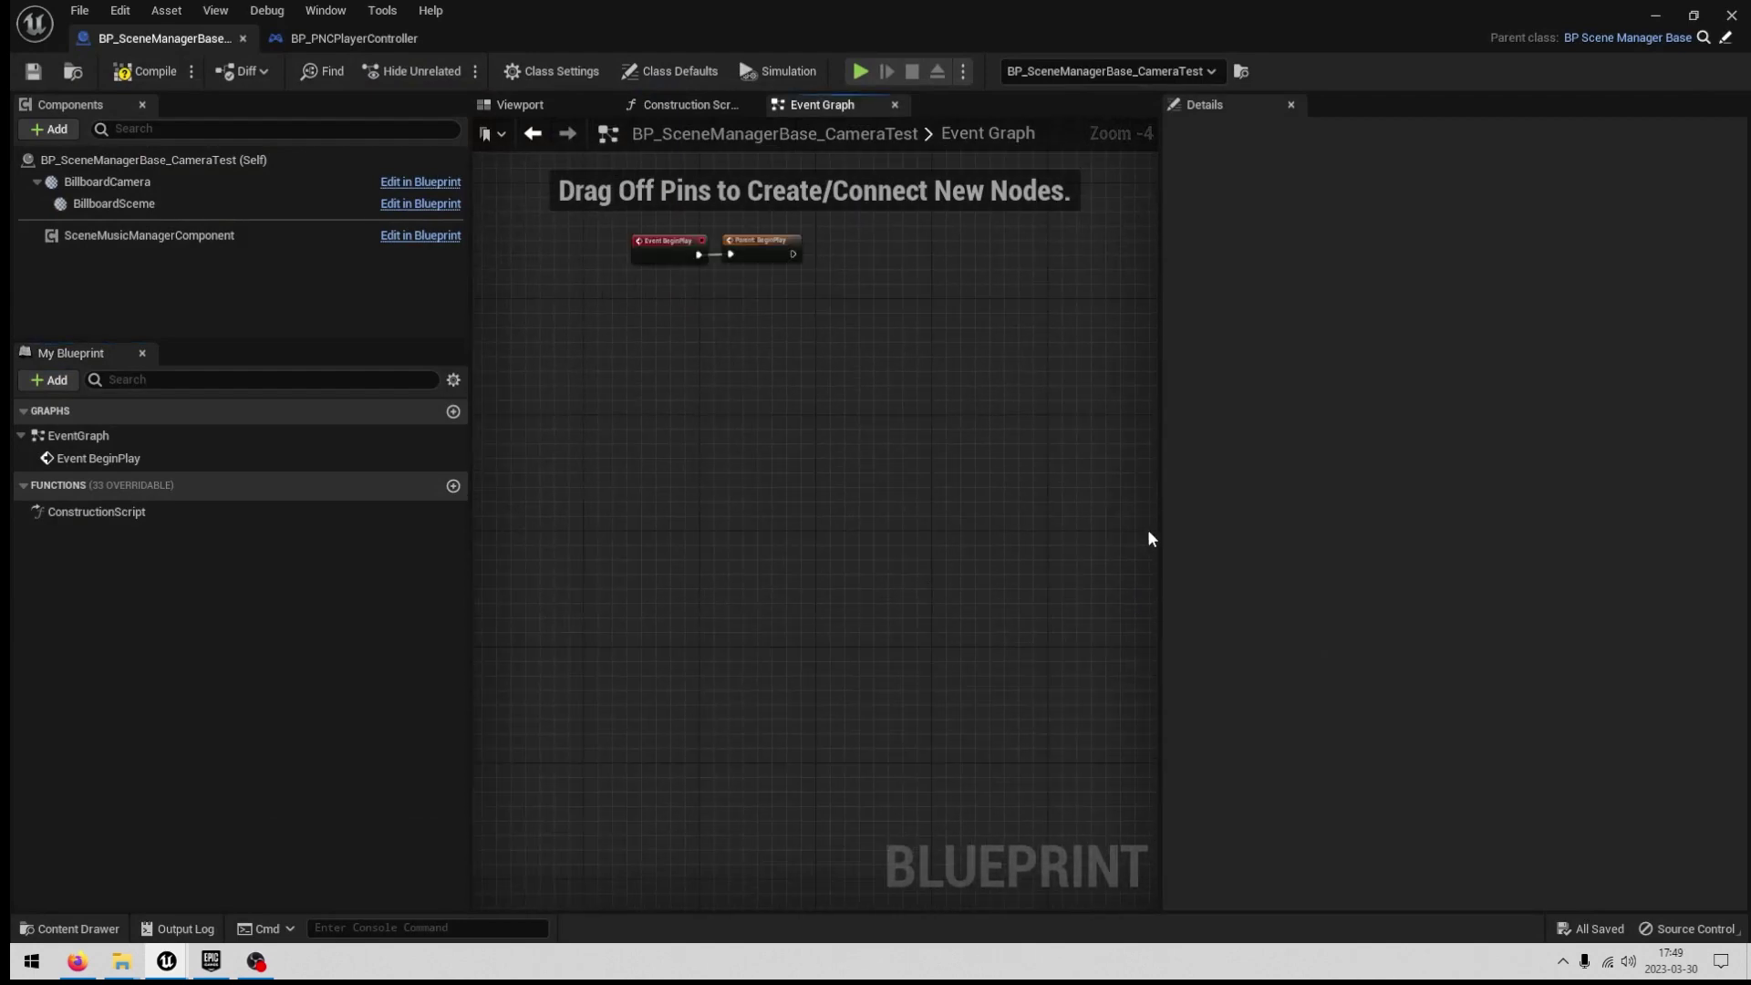
drag(1158, 538, 1565, 538)
right_drag(858, 414, 1063, 610)
right_drag(893, 521, 909, 669)
right_drag(722, 518, 639, 491)
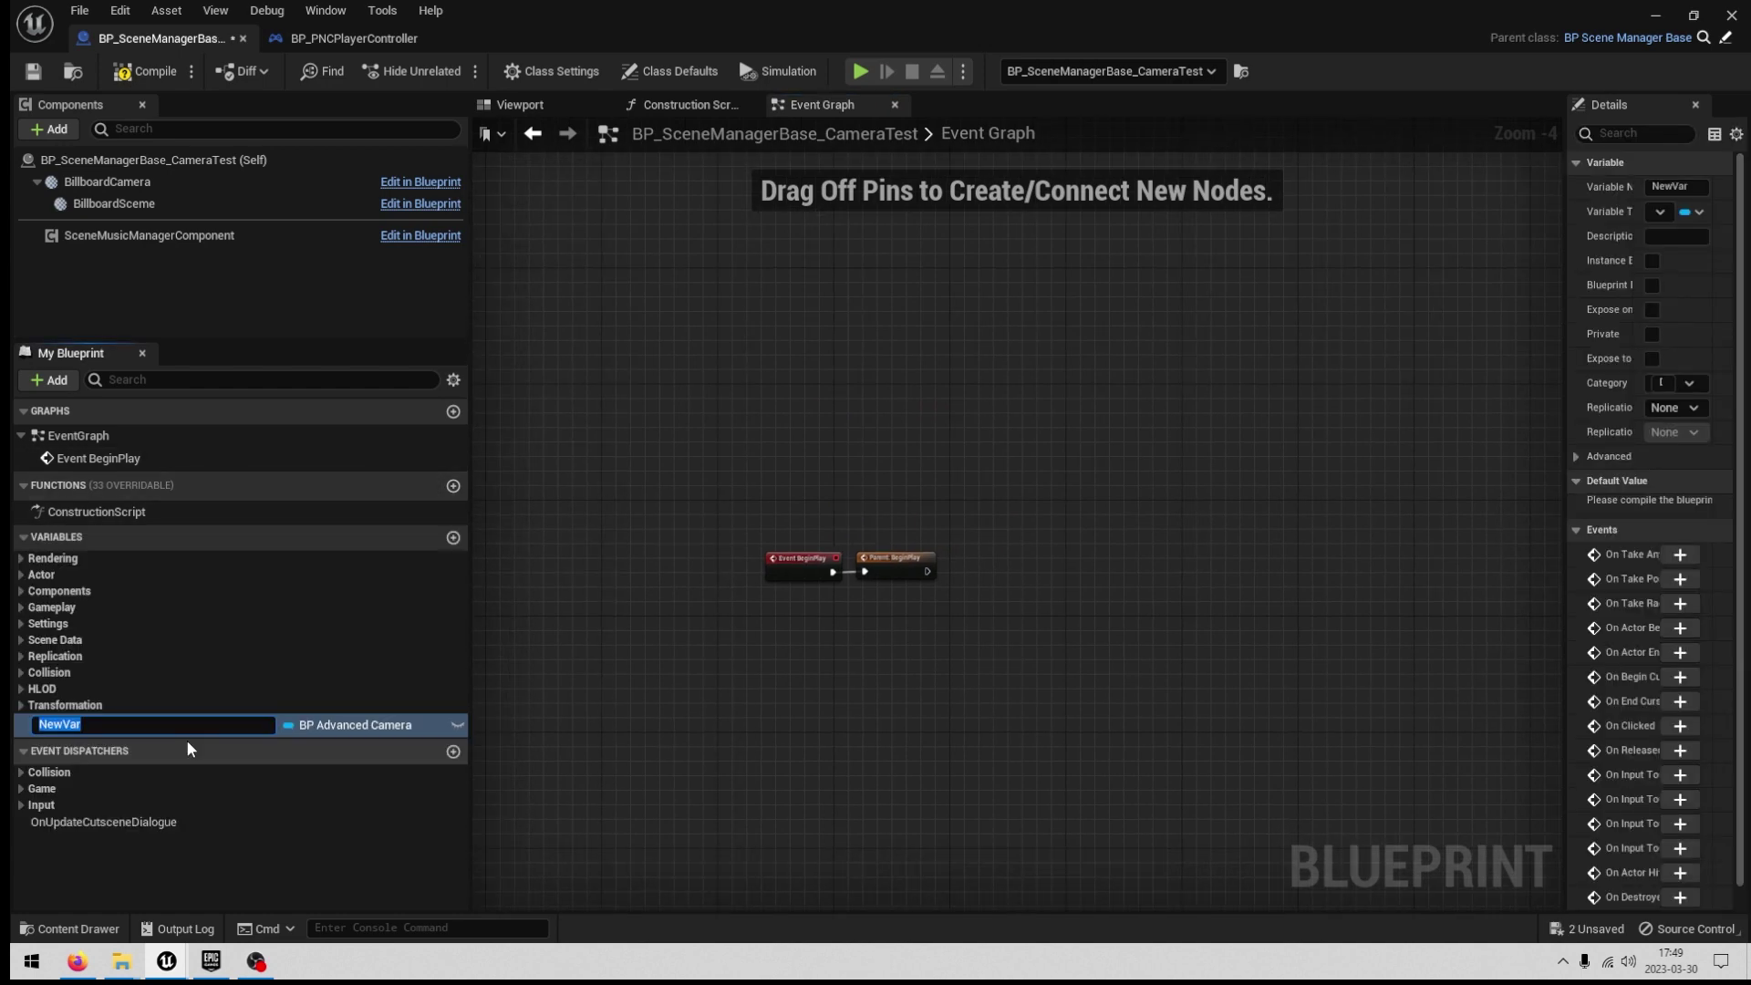
Name the new scene manager variable StartingCamera and set its type to BP Advanced Camera.
text(StartingCamera)
key(Return)
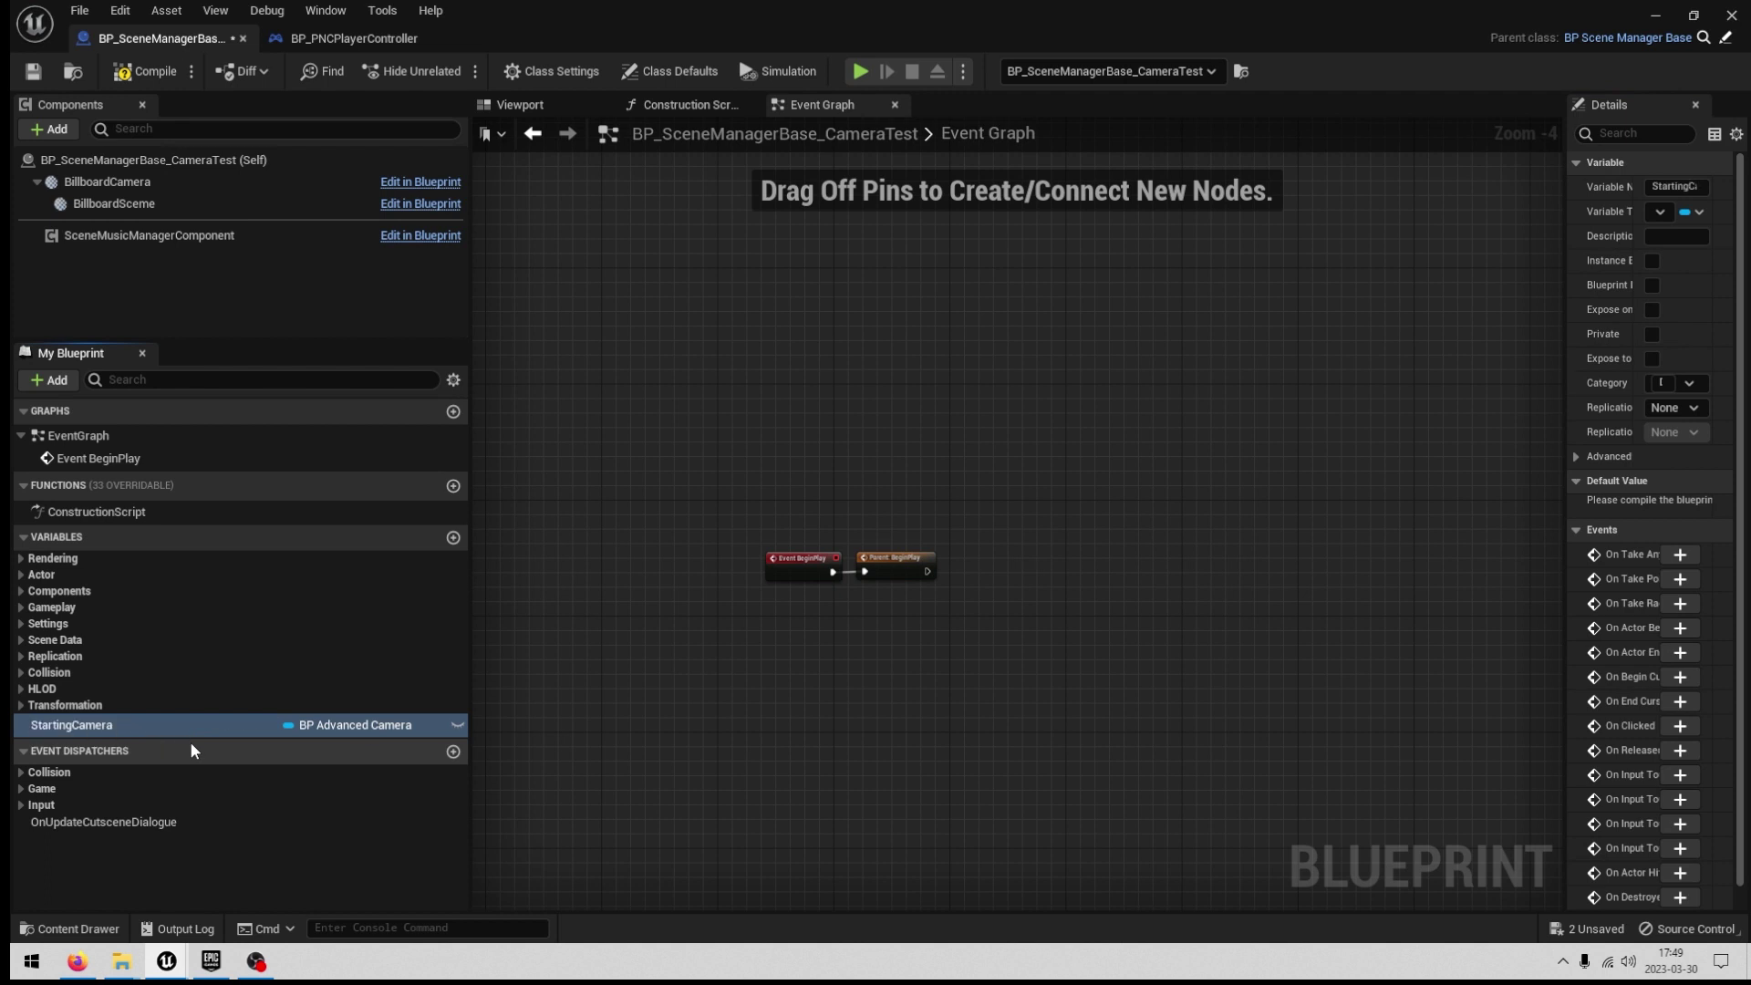
click(341, 726)
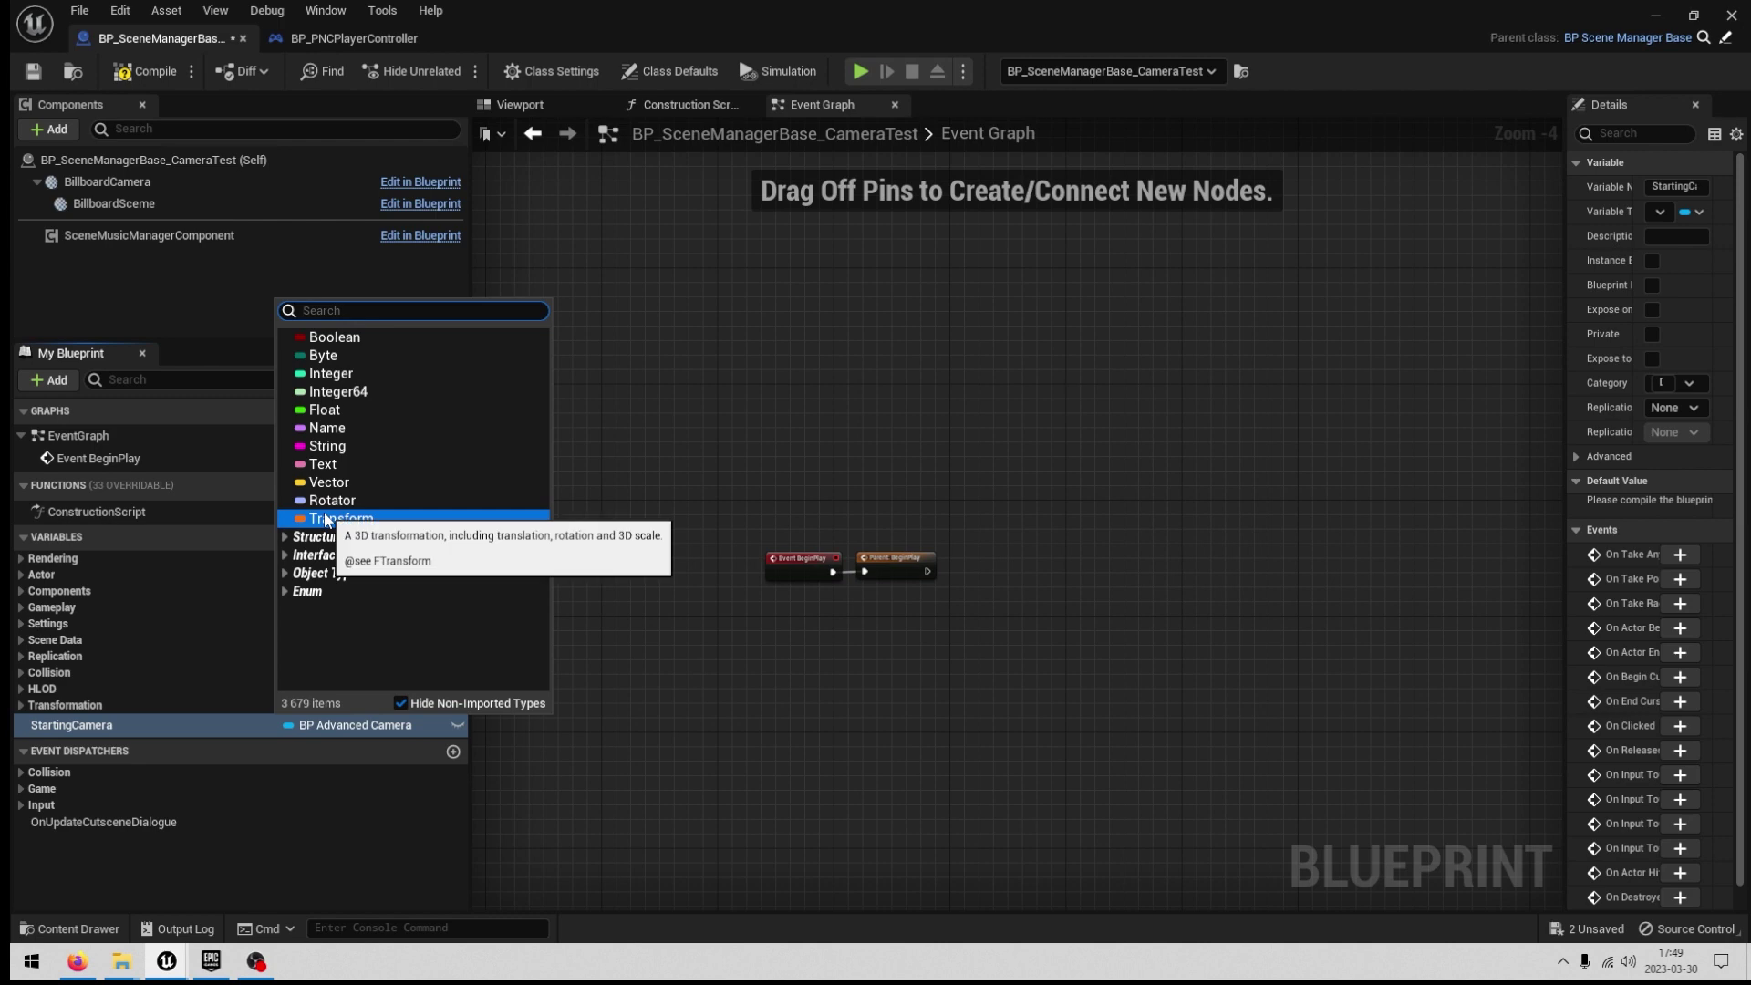
text(adv)
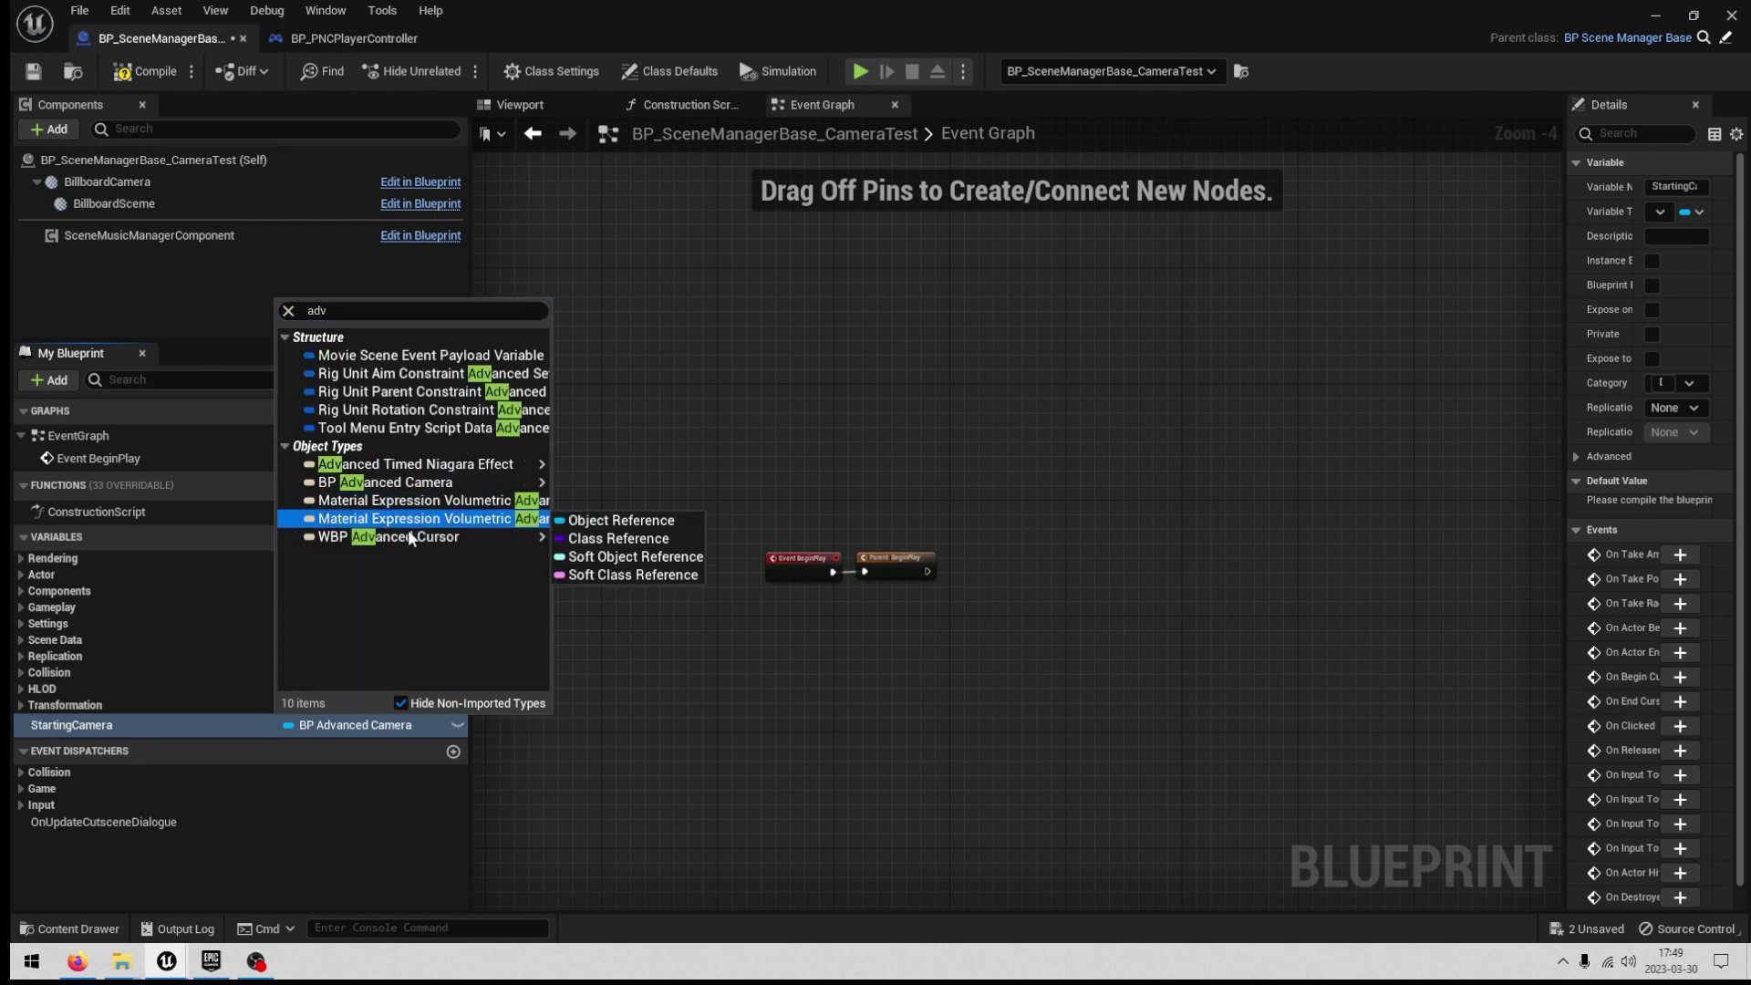
mouse_move(407, 486)
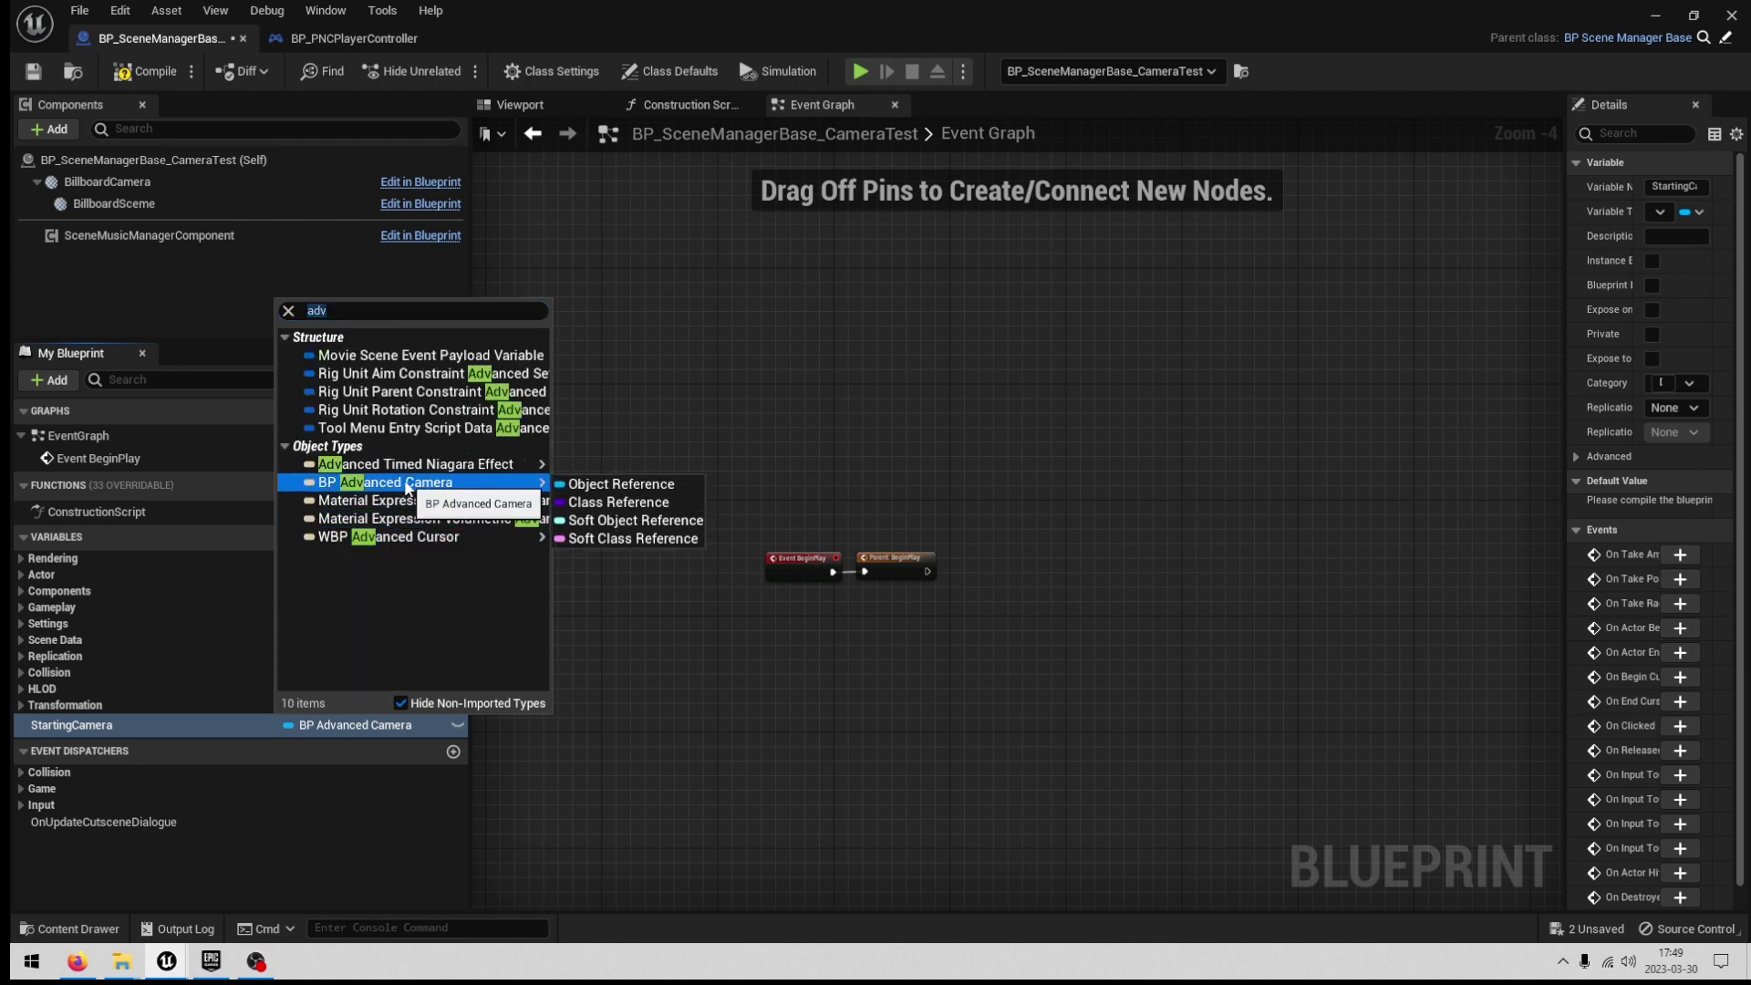
click(407, 483)
Make the StartingCamera variable public so it is editable on instances of the blueprint.
click(95, 705)
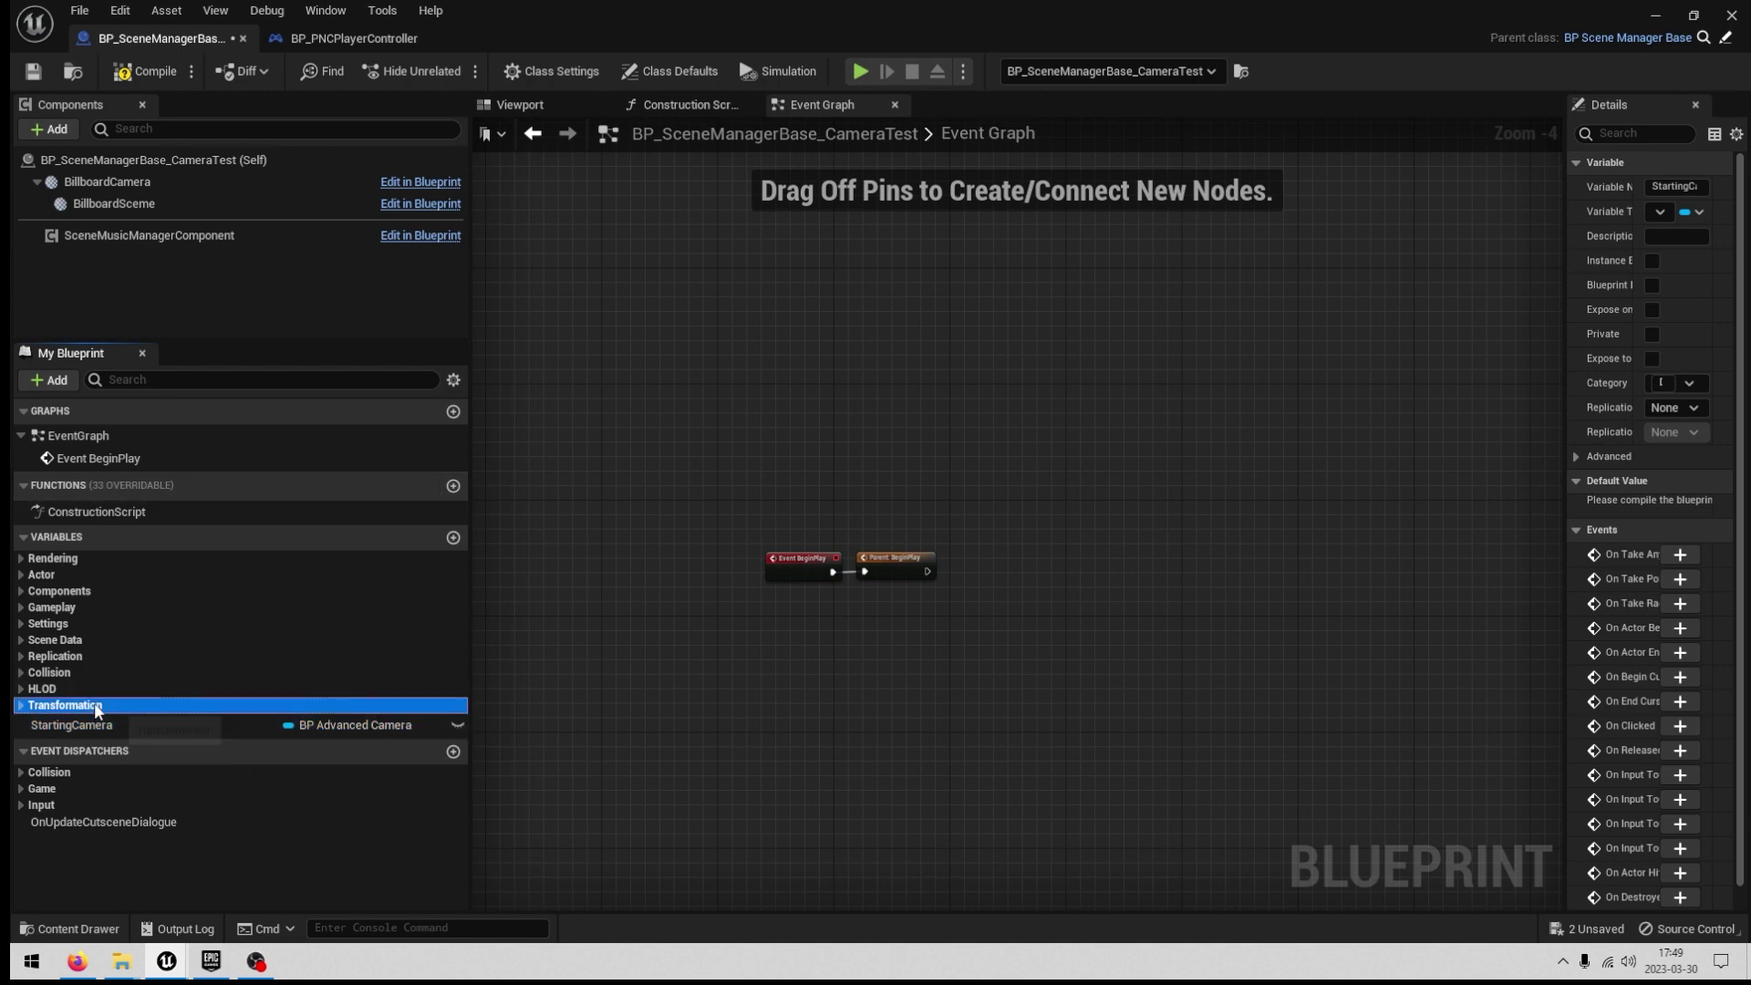
click(91, 723)
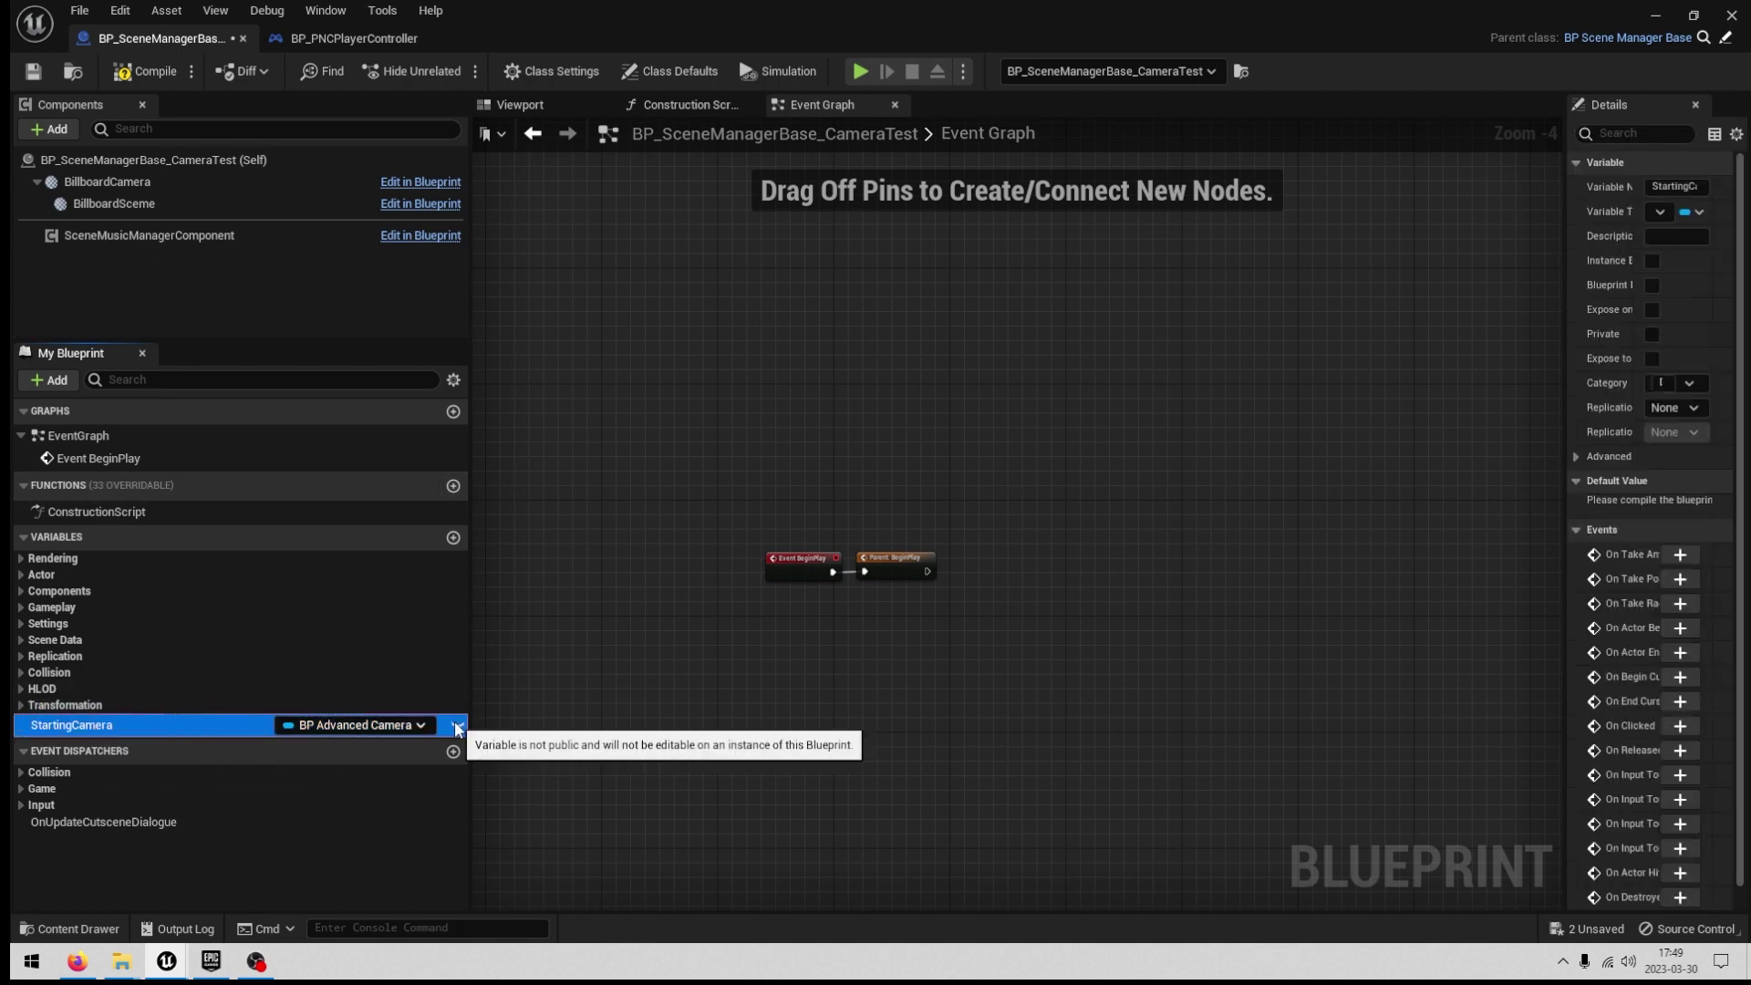
click(126, 704)
click(100, 725)
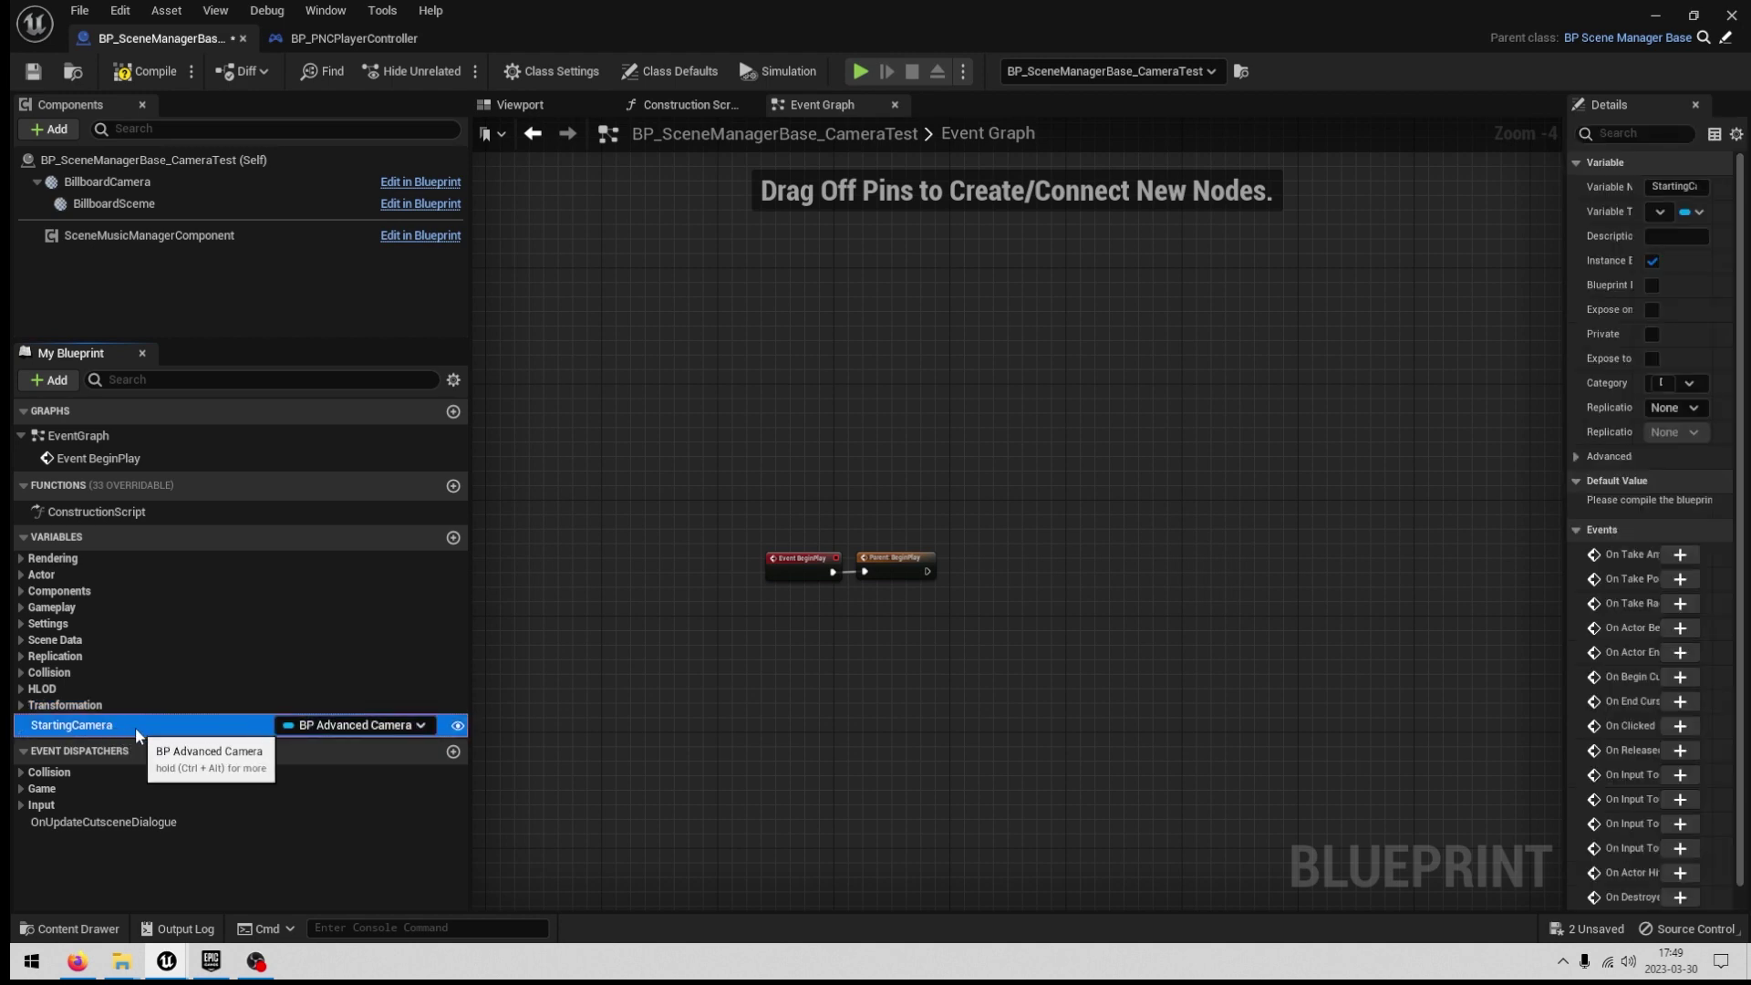
Duplicate the StartingCamera variable and rename the copy CloseUpCamera.
key(ctrl+w)
key(F2)
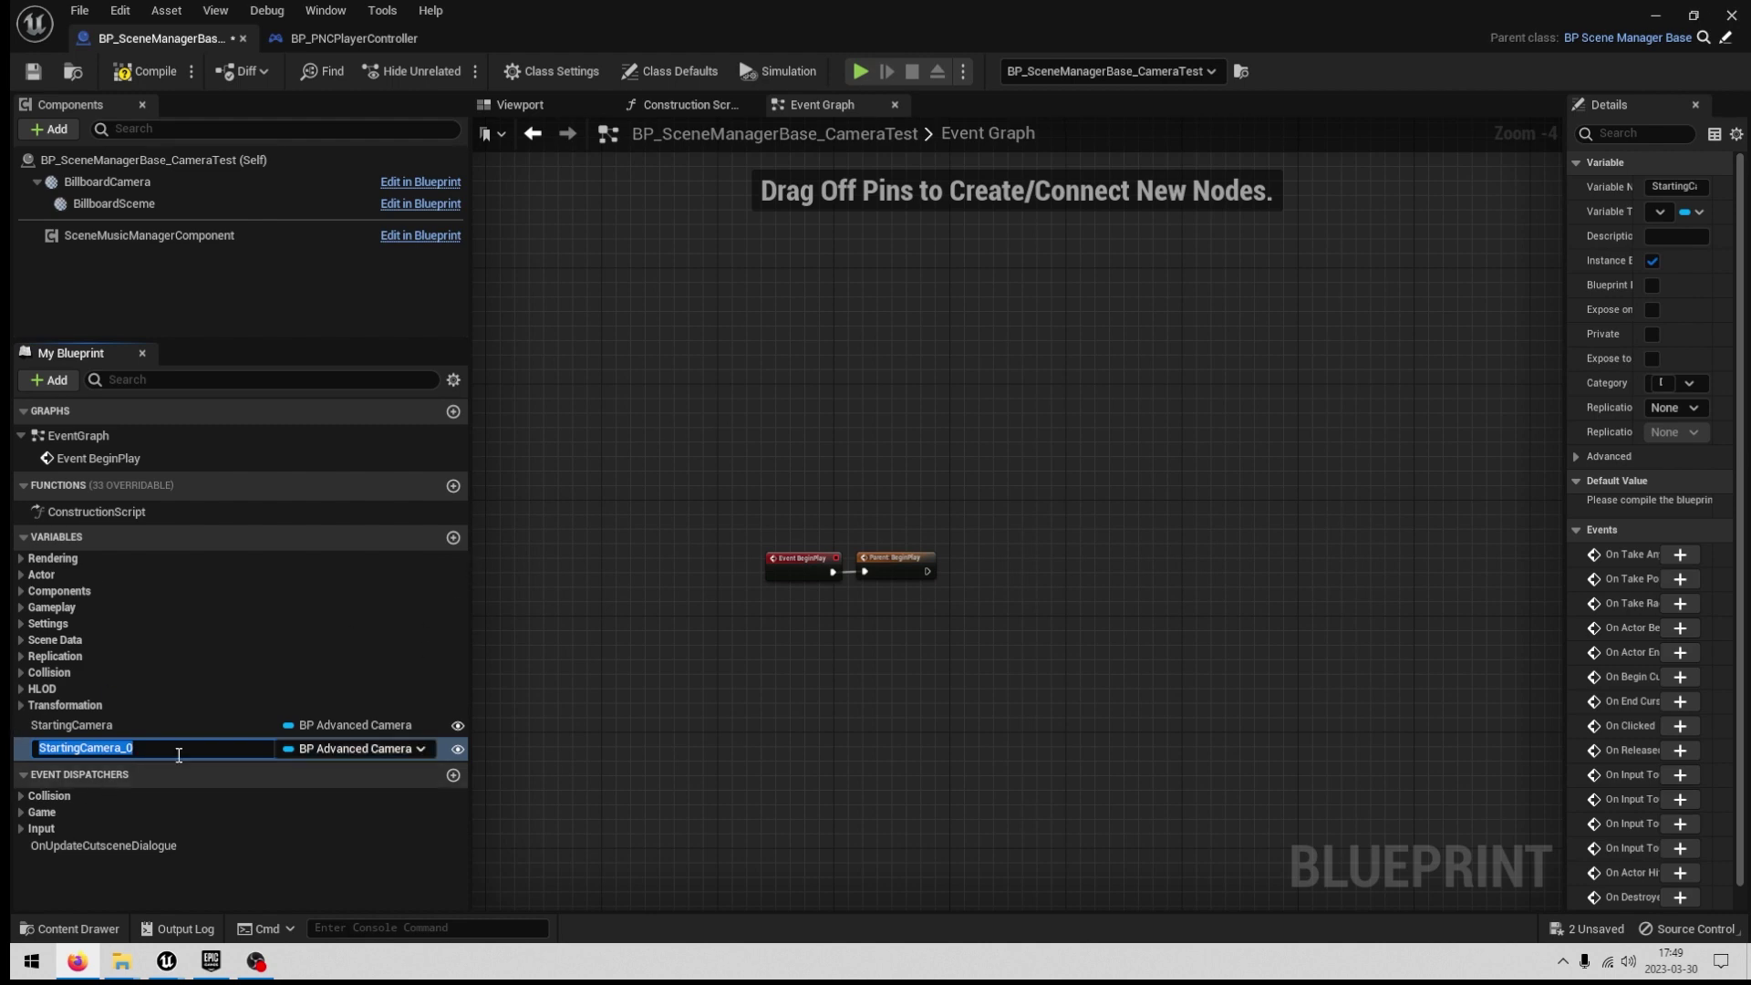
text(CloseUpCamera)
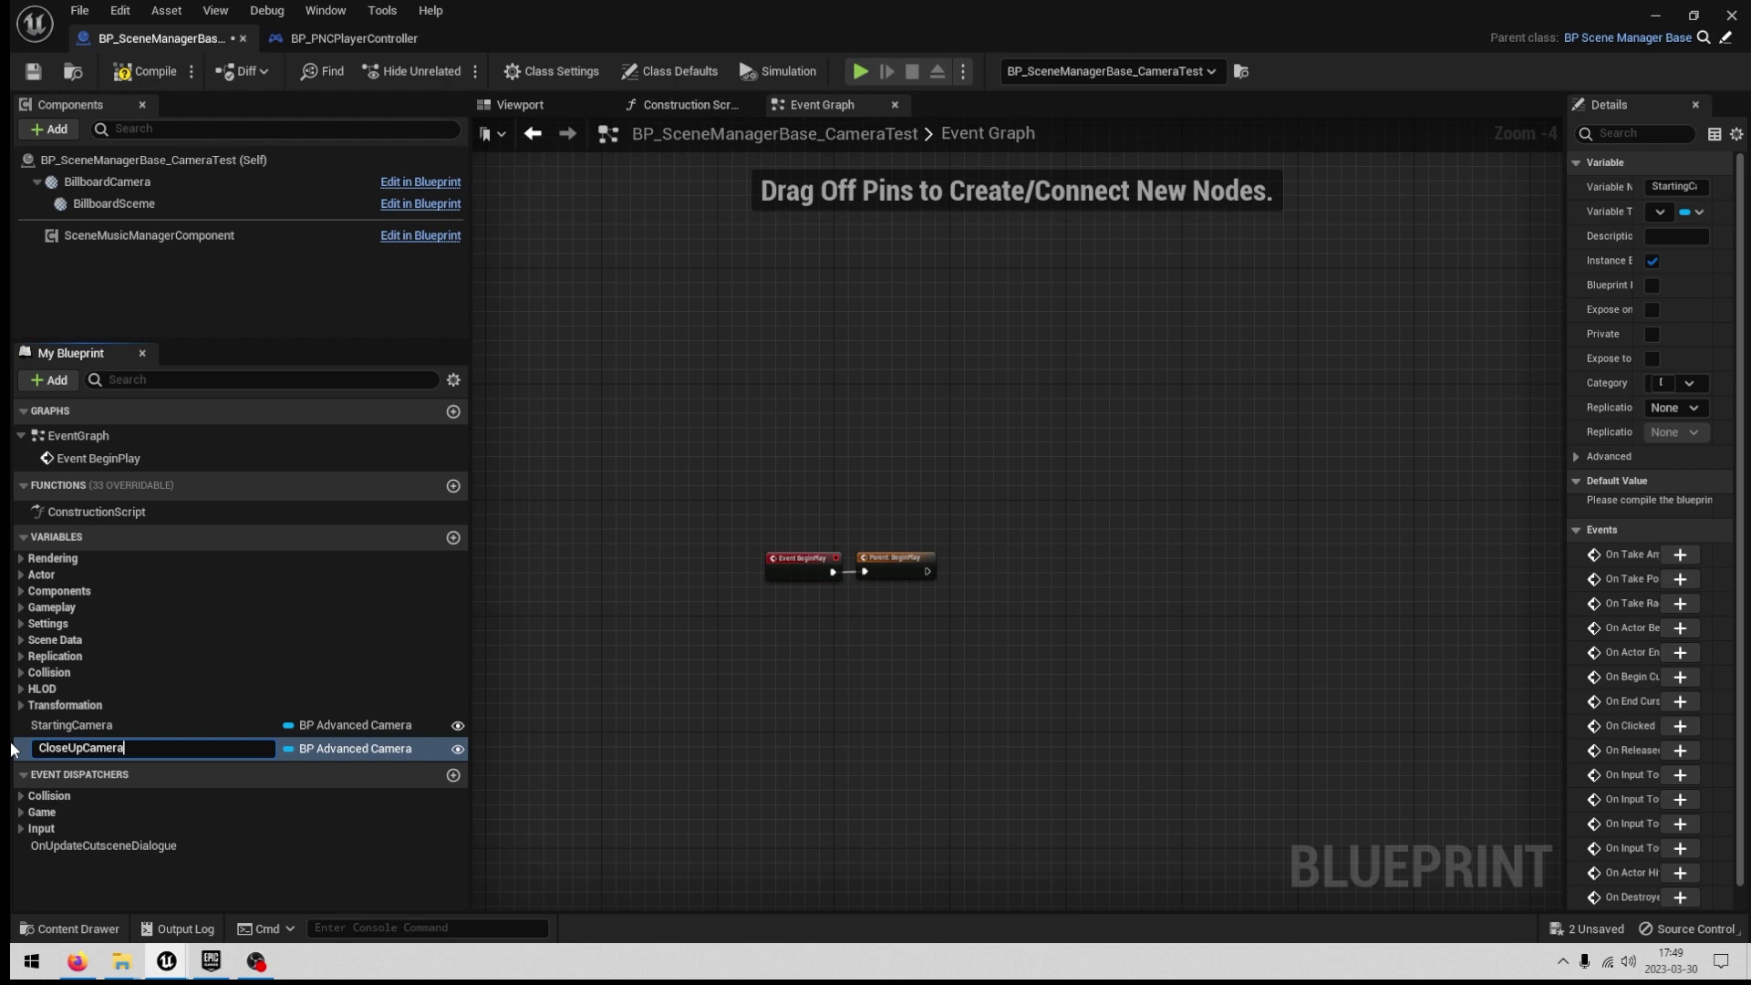
key(Return)
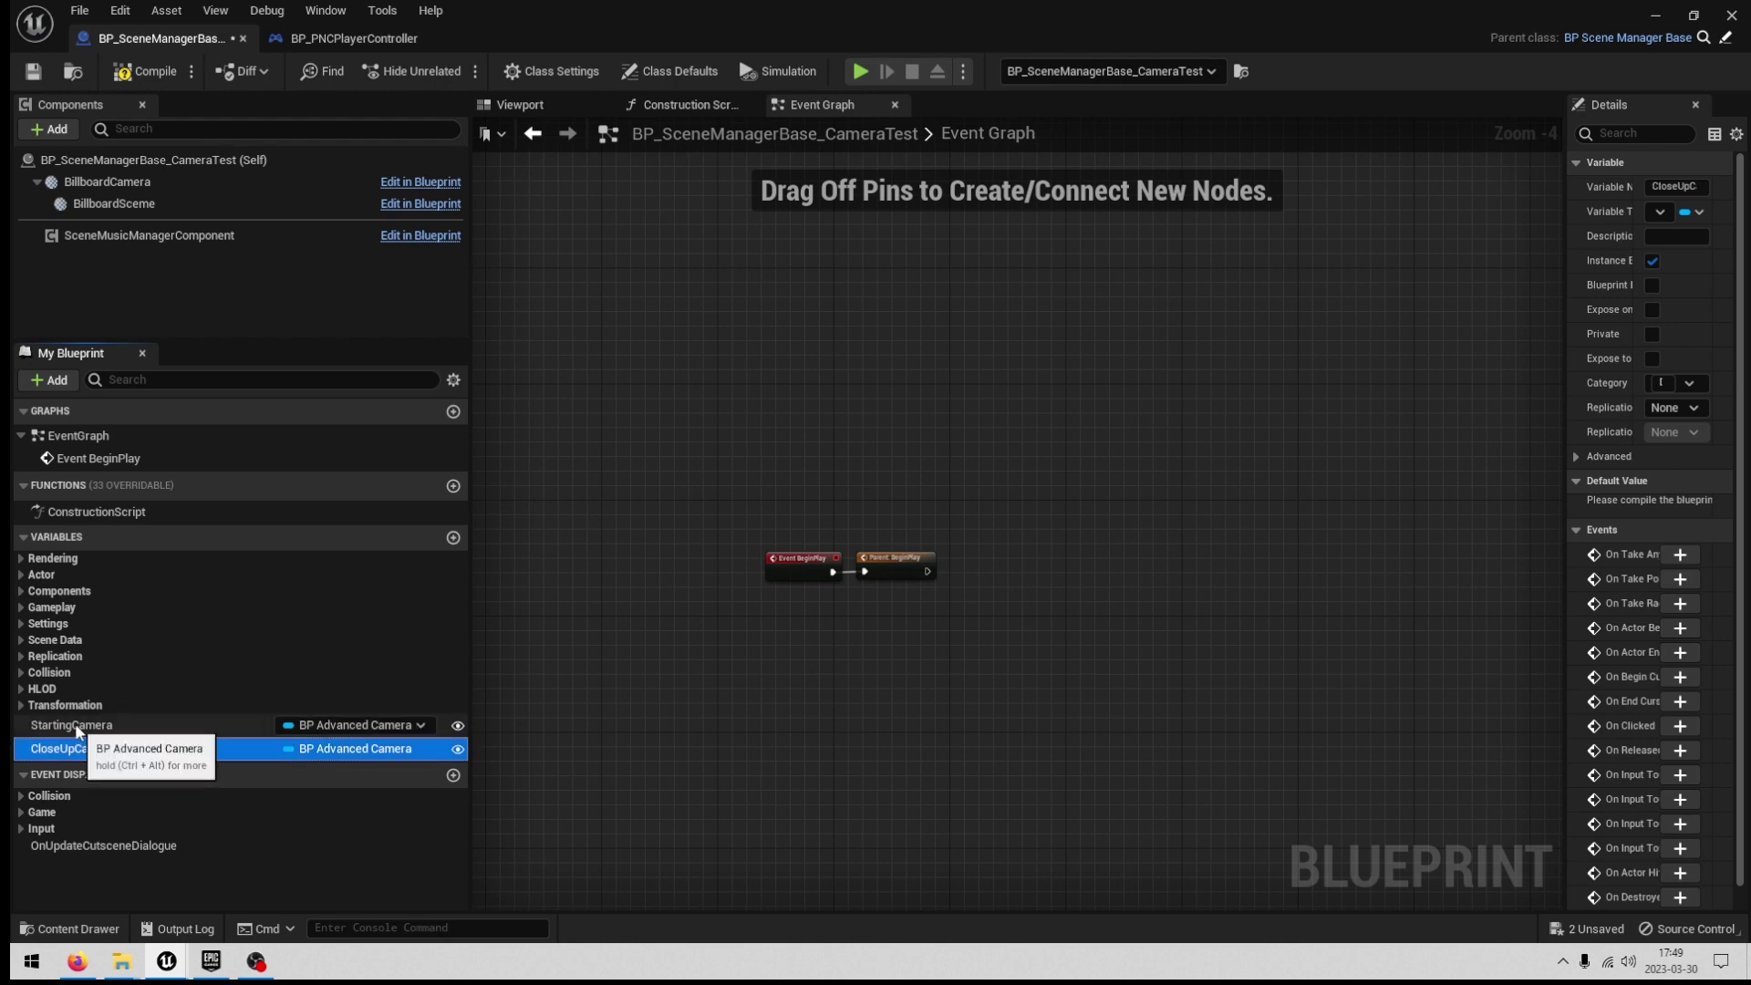
Duplicate the CloseUpCamera variable, rename the copy Camera2, and compile the blueprint.
right_click(81, 754)
click(81, 753)
click(81, 754)
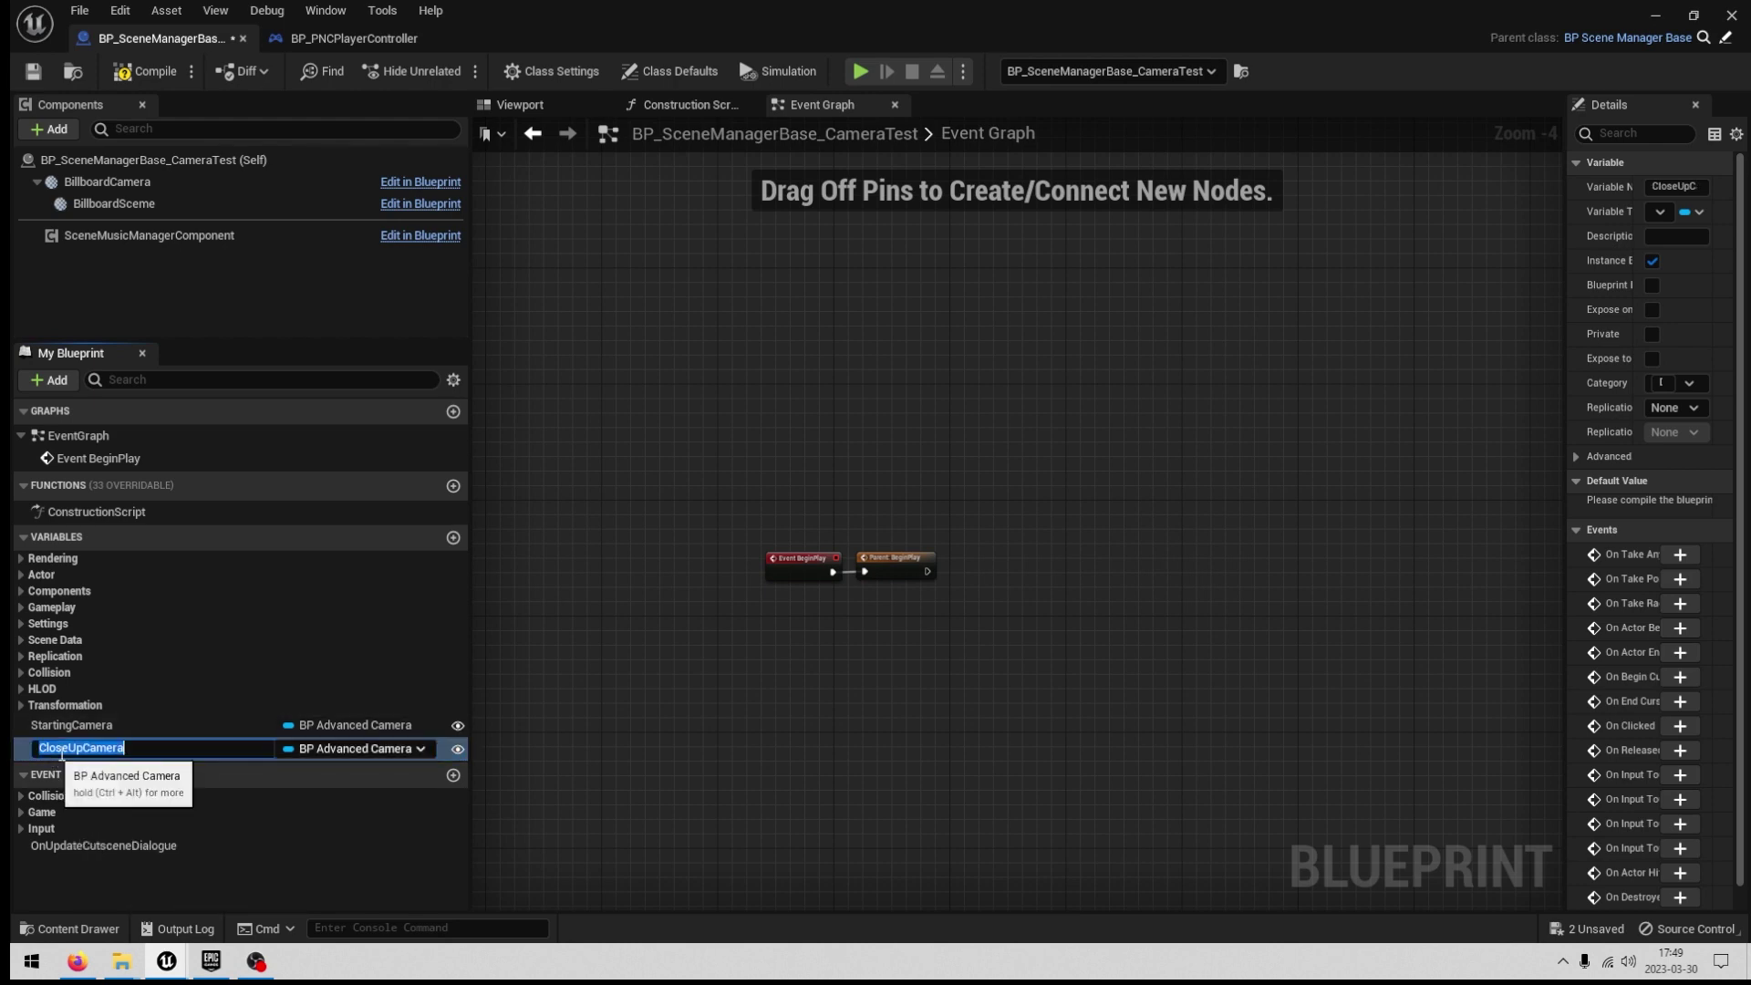
click(50, 747)
click(20, 753)
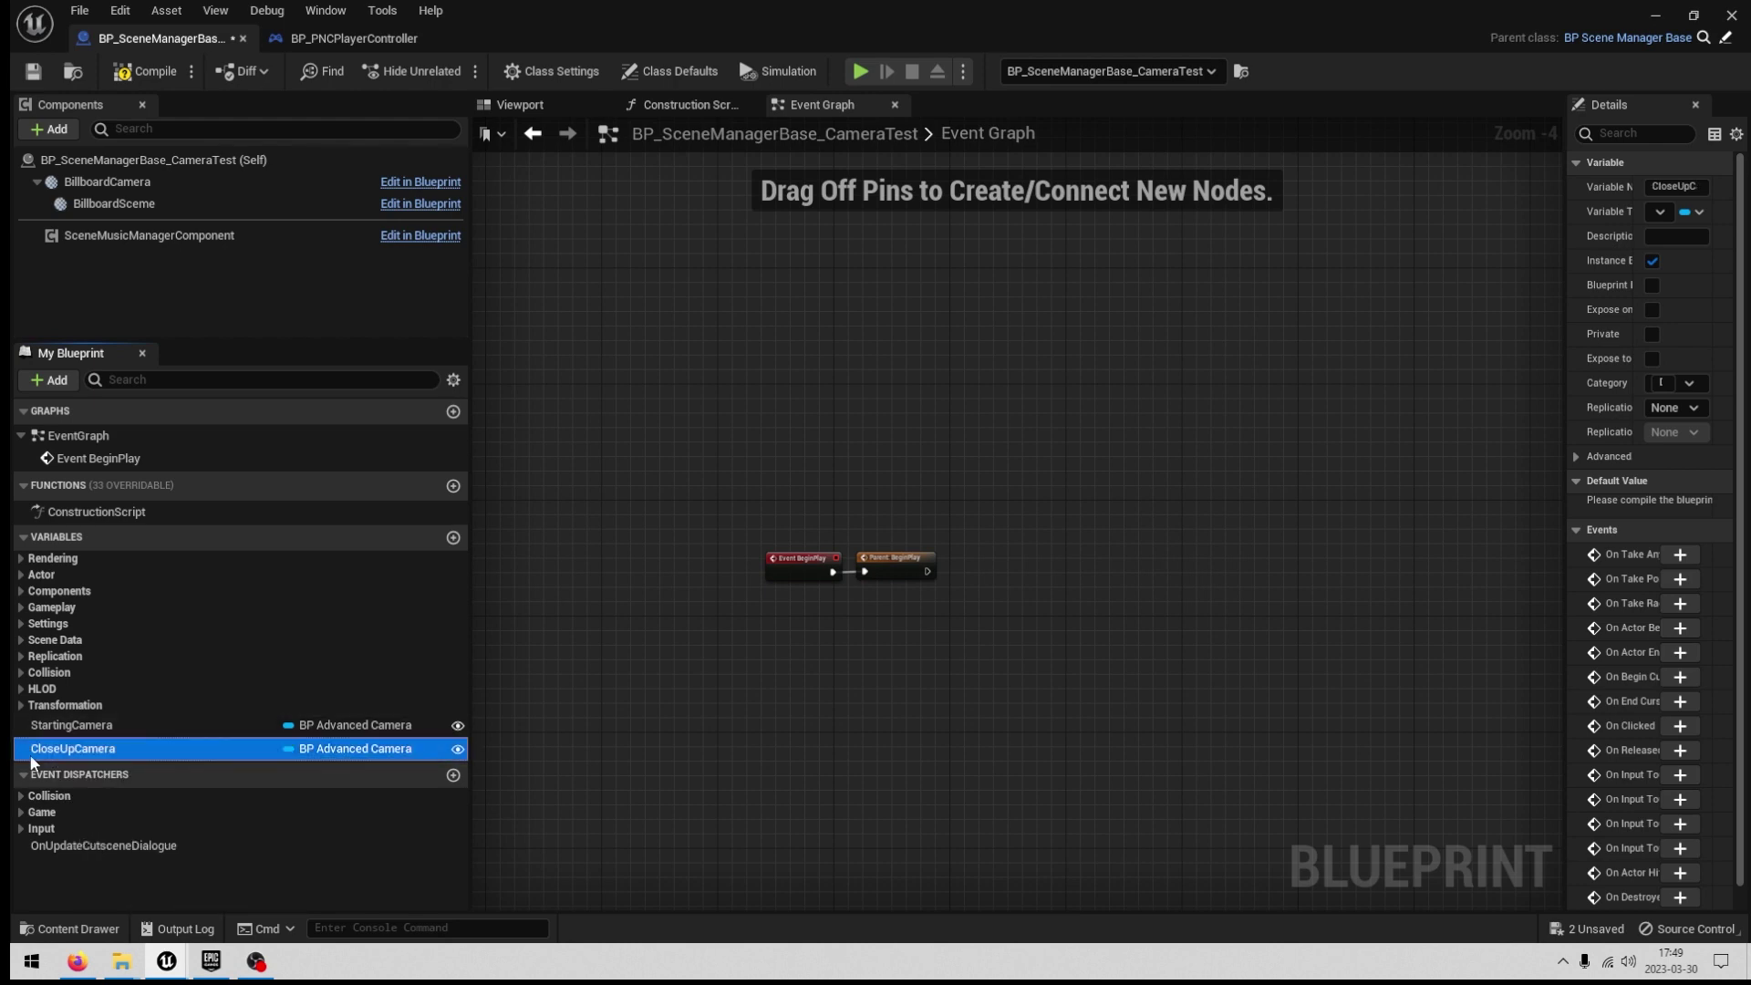
key(ctrl+d)
click(98, 778)
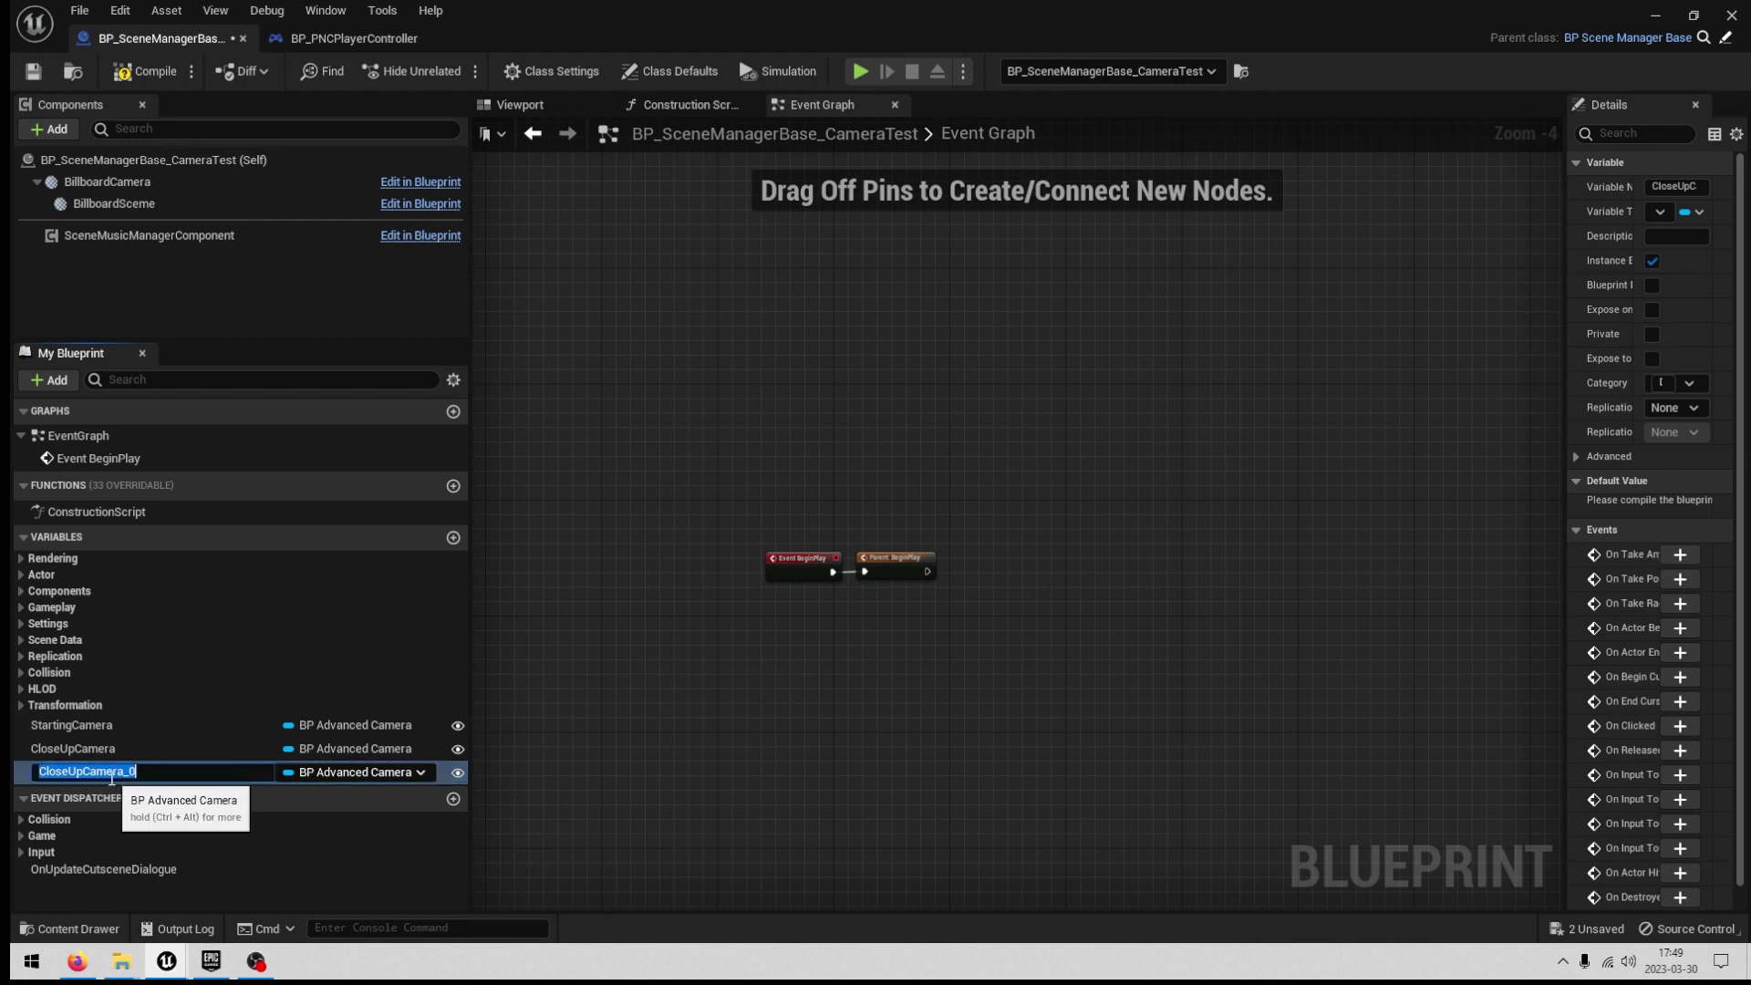
text(Camera2)
key(Return)
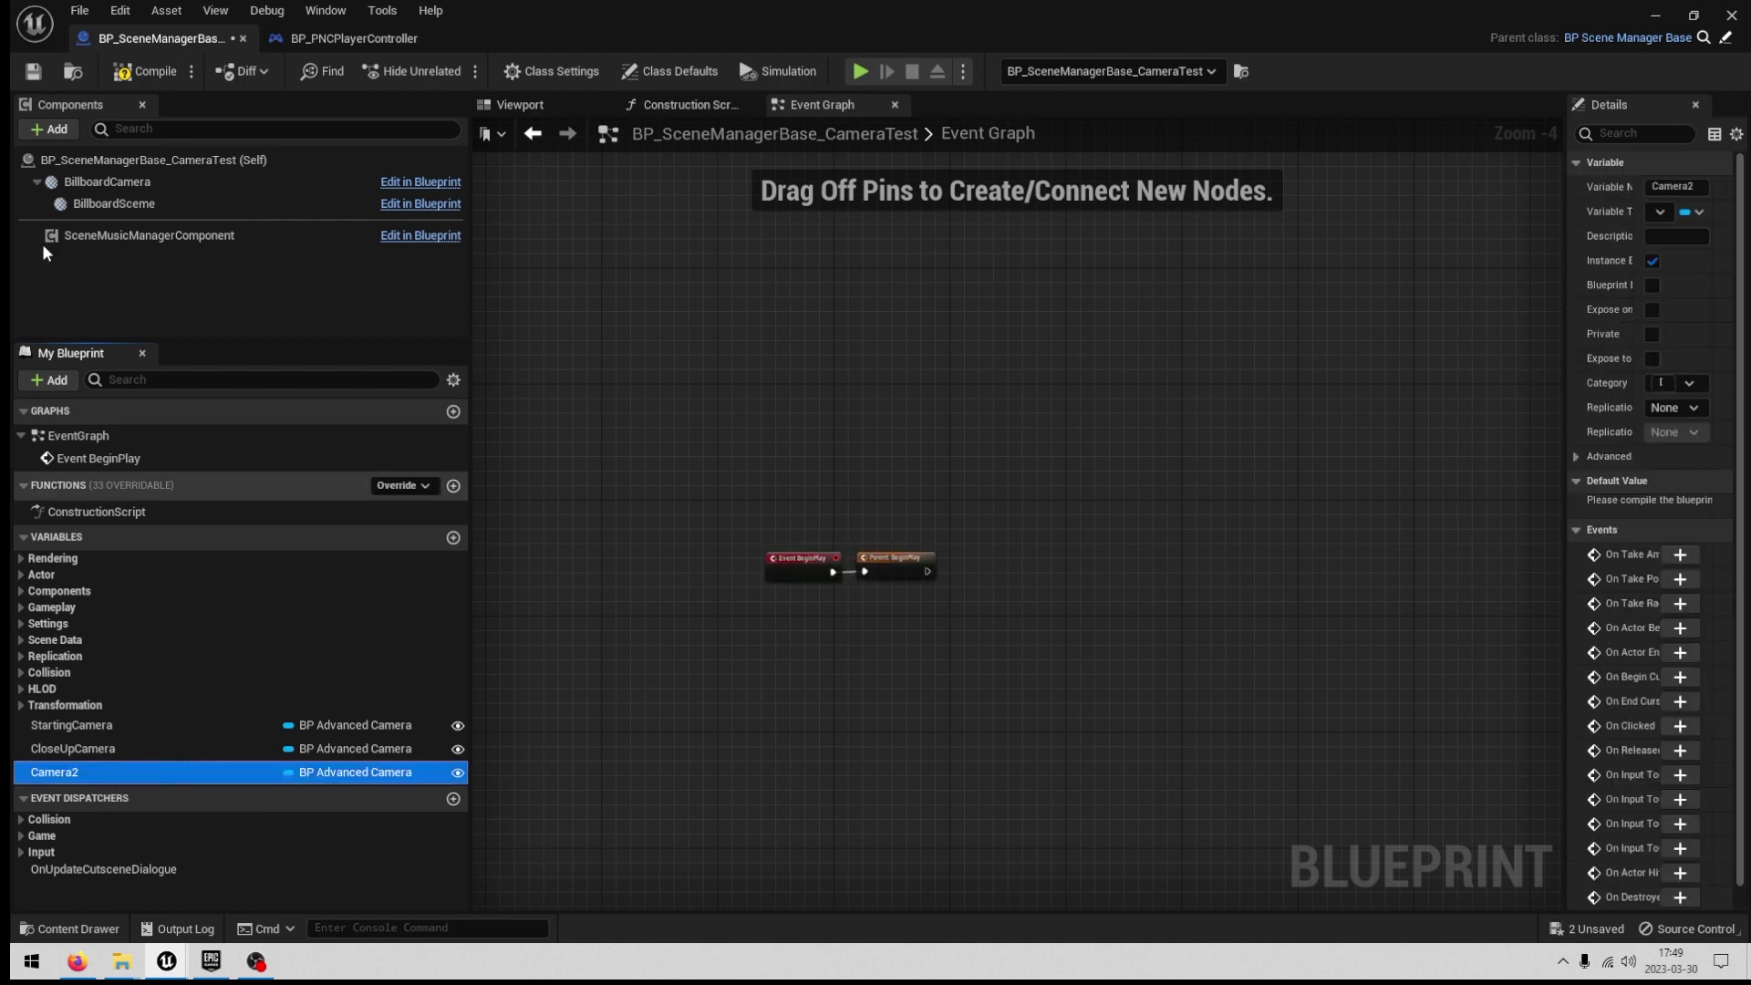
click(146, 71)
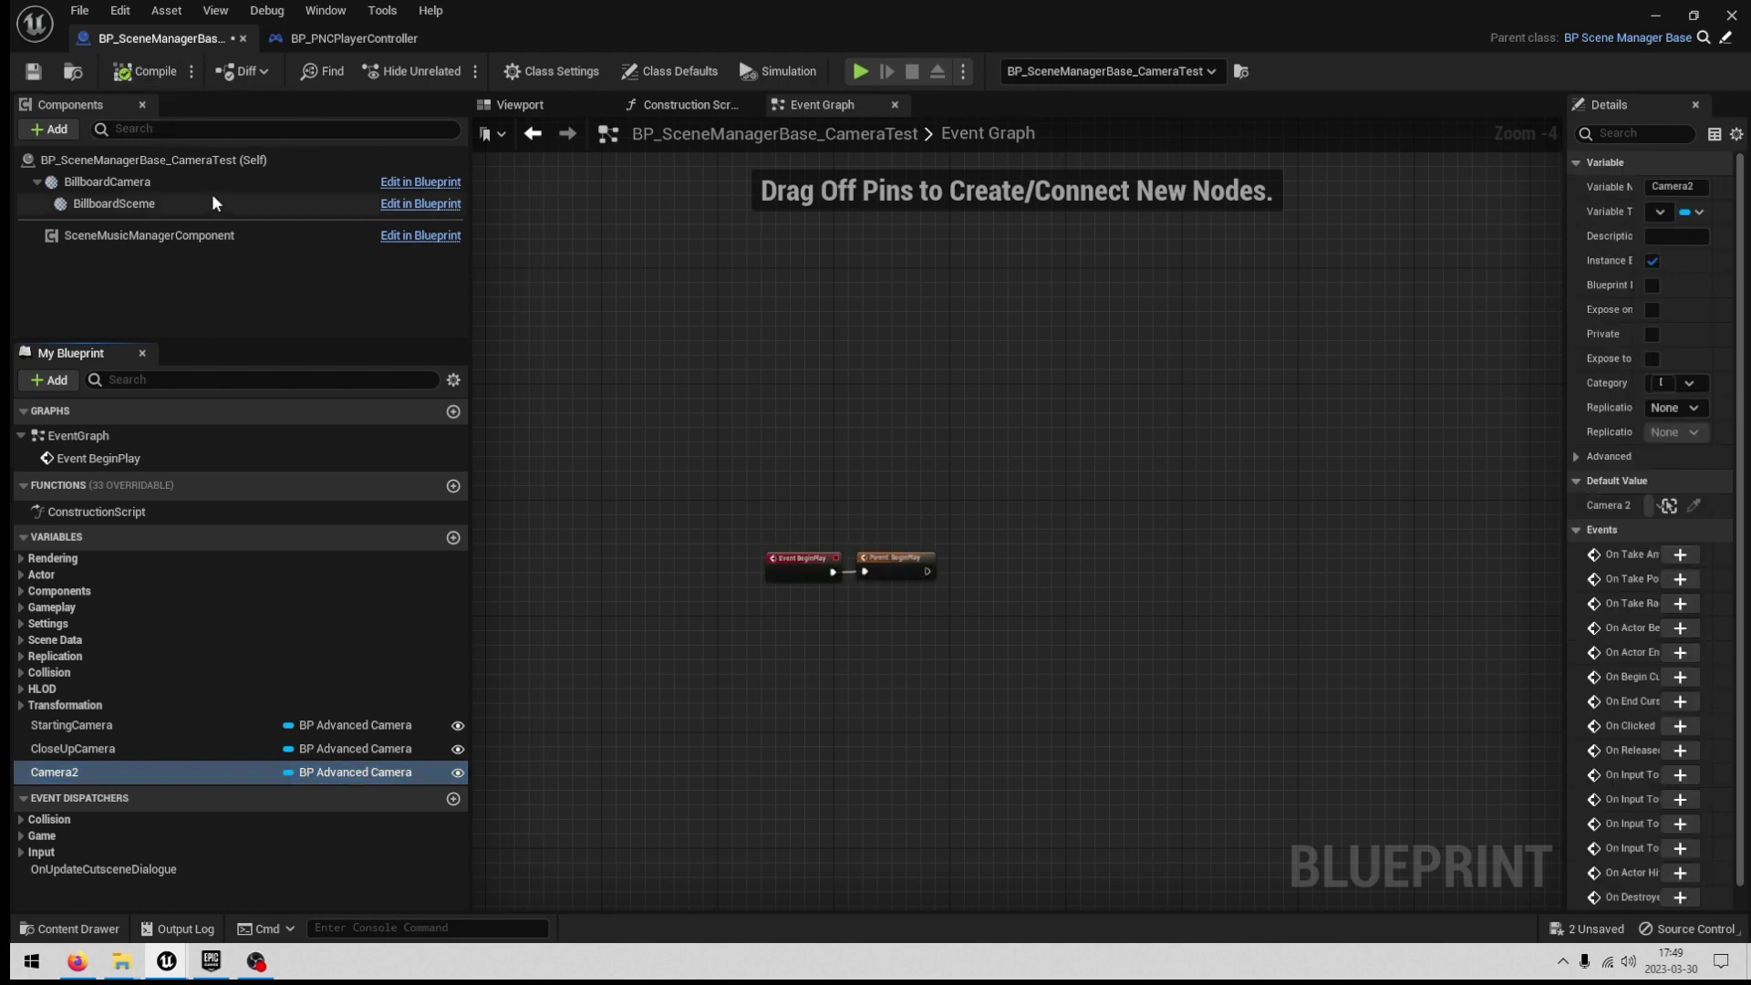
Return to the level editor, enlarge the viewport area, and select the BP_SceneManagerBase_CameraTest actor with the actor search cleared.
click(1665, 18)
right_drag(629, 459, 607, 436)
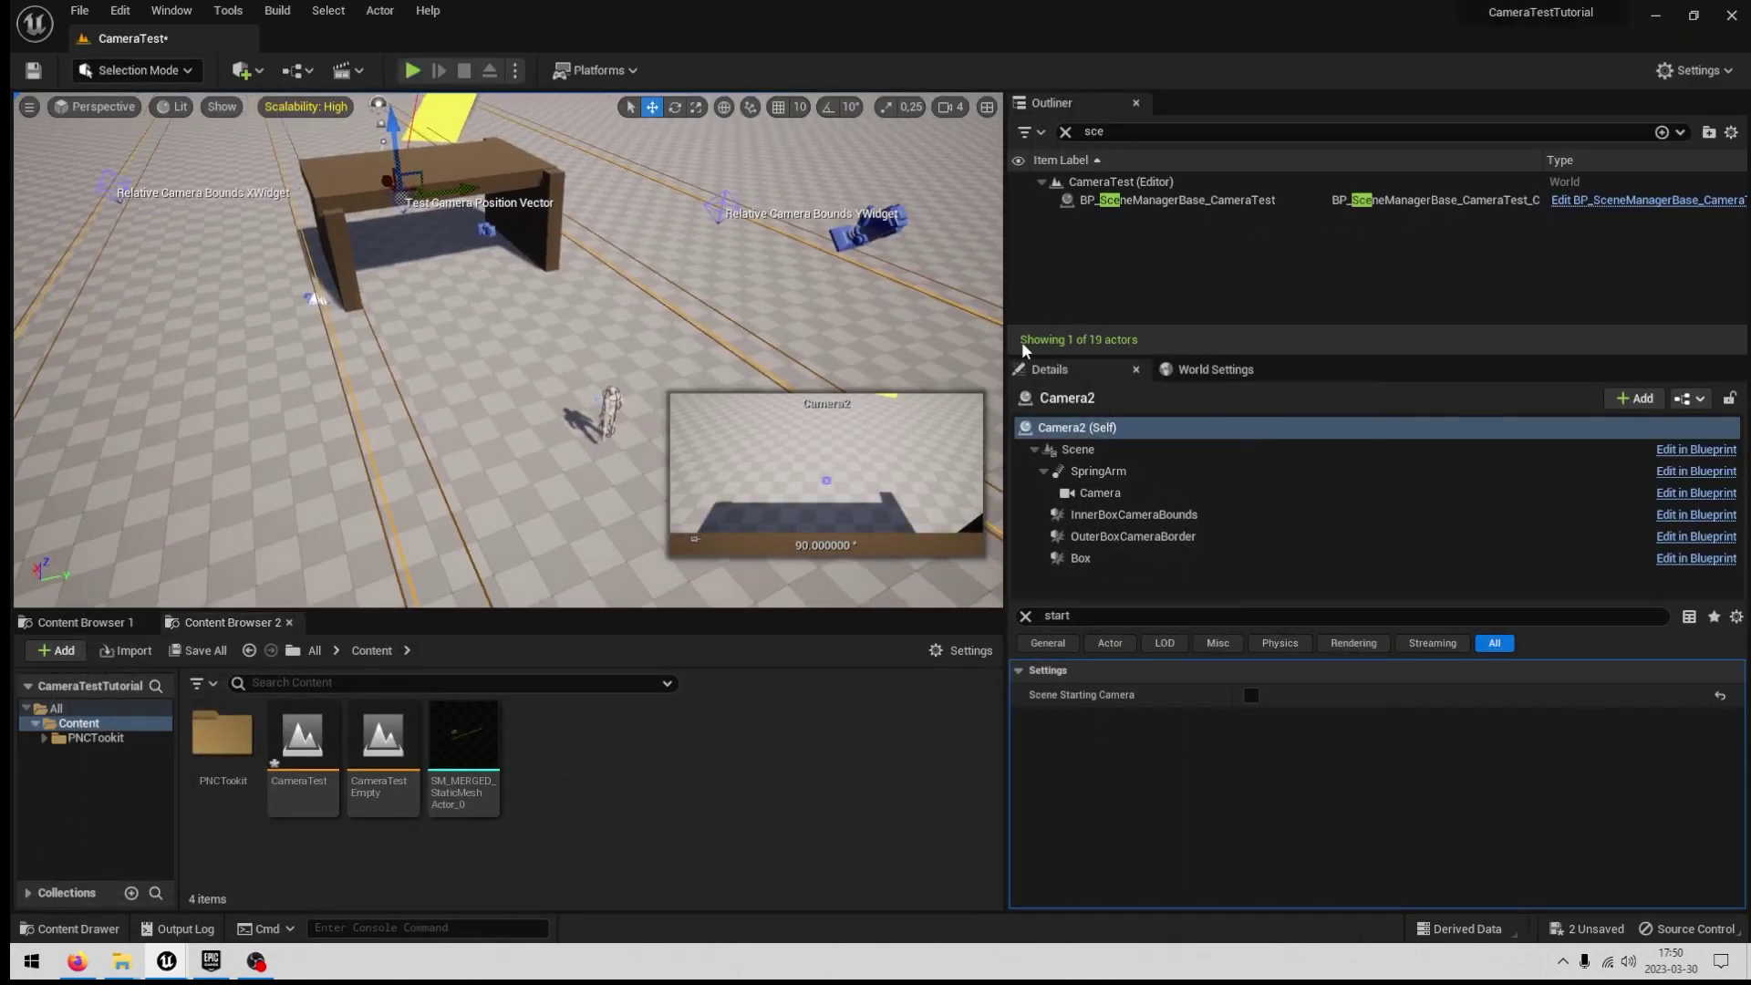
drag(1008, 360, 1216, 360)
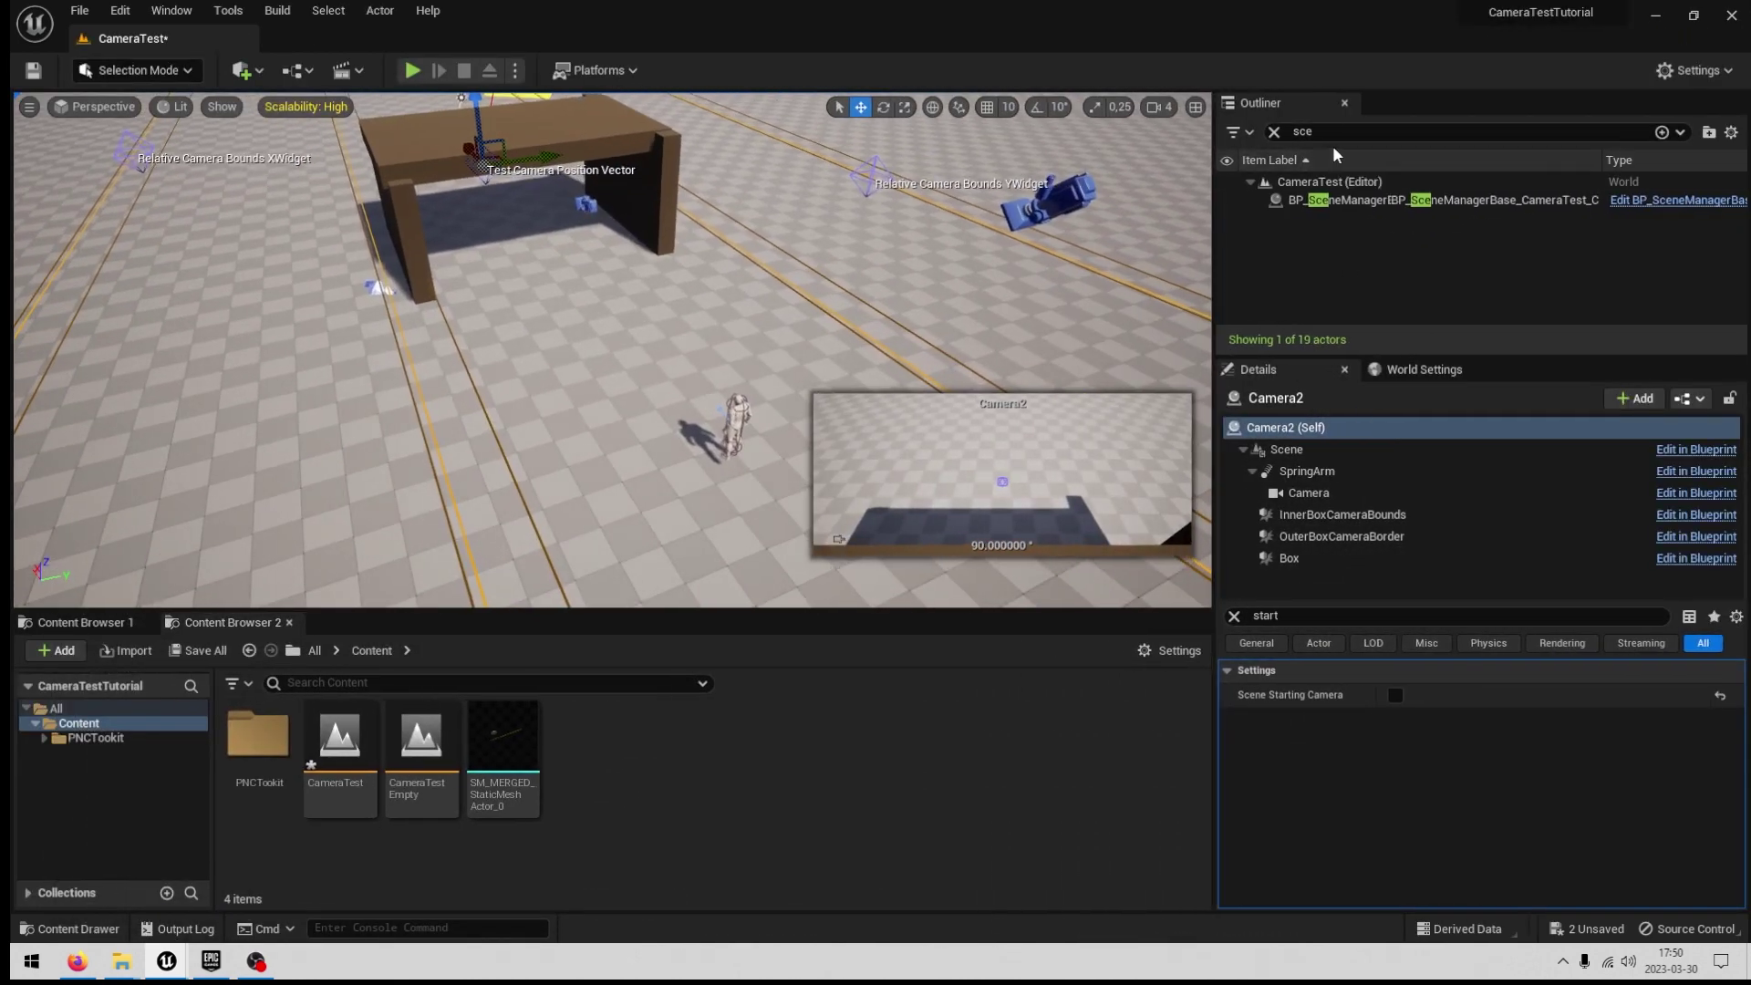
click(1291, 132)
key(Return)
click(1274, 131)
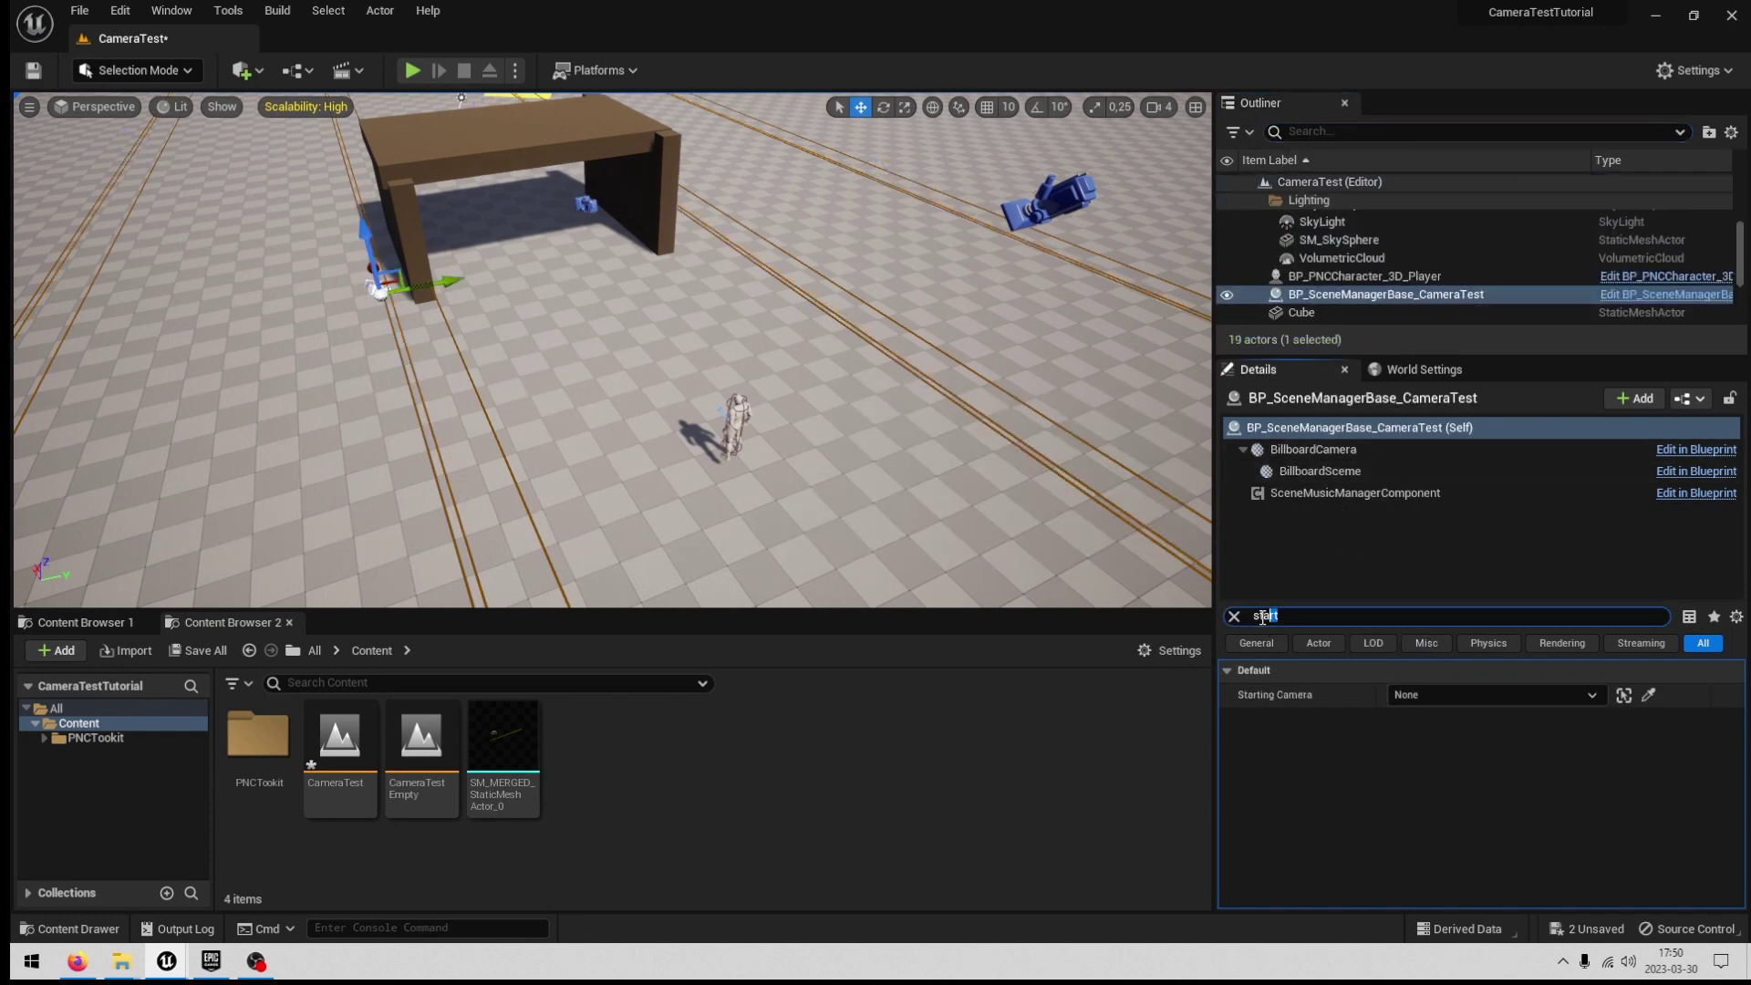
Clear the details filter and assign the StartingCamera actor to the scene manager's Starting Camera variable.
click(1233, 615)
scroll(1503, 774, down, 2)
scroll(1503, 773, down, 1)
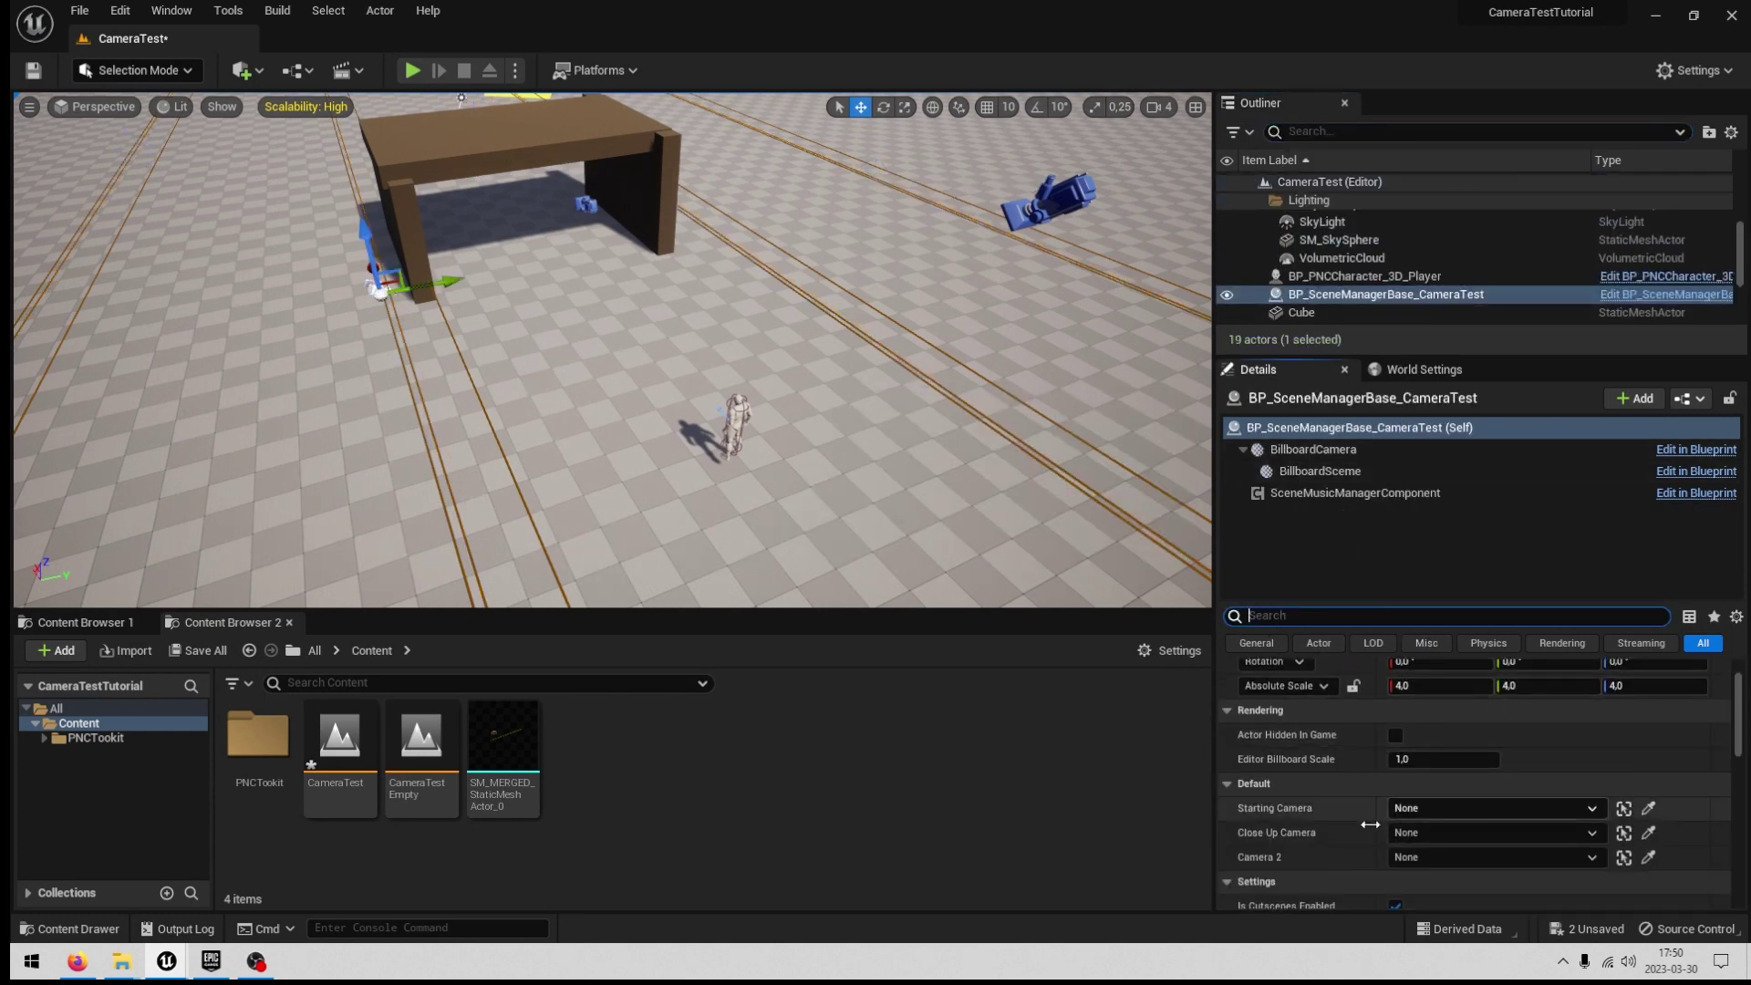
click(1501, 803)
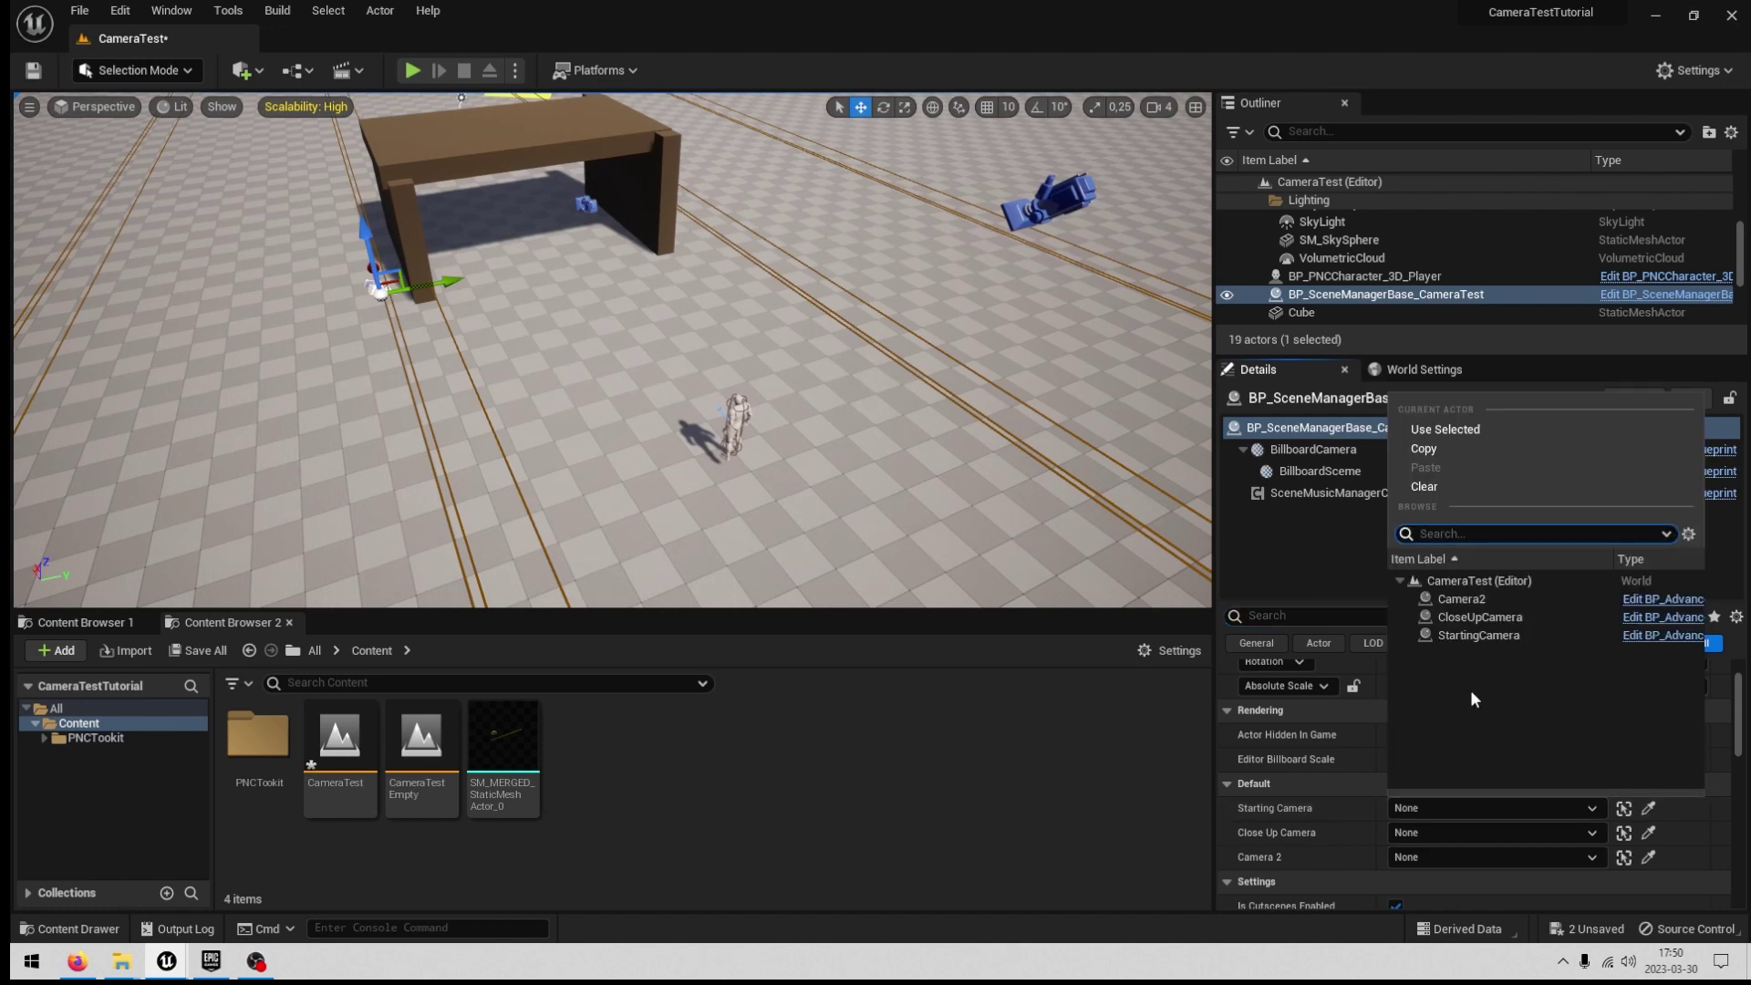
click(1491, 637)
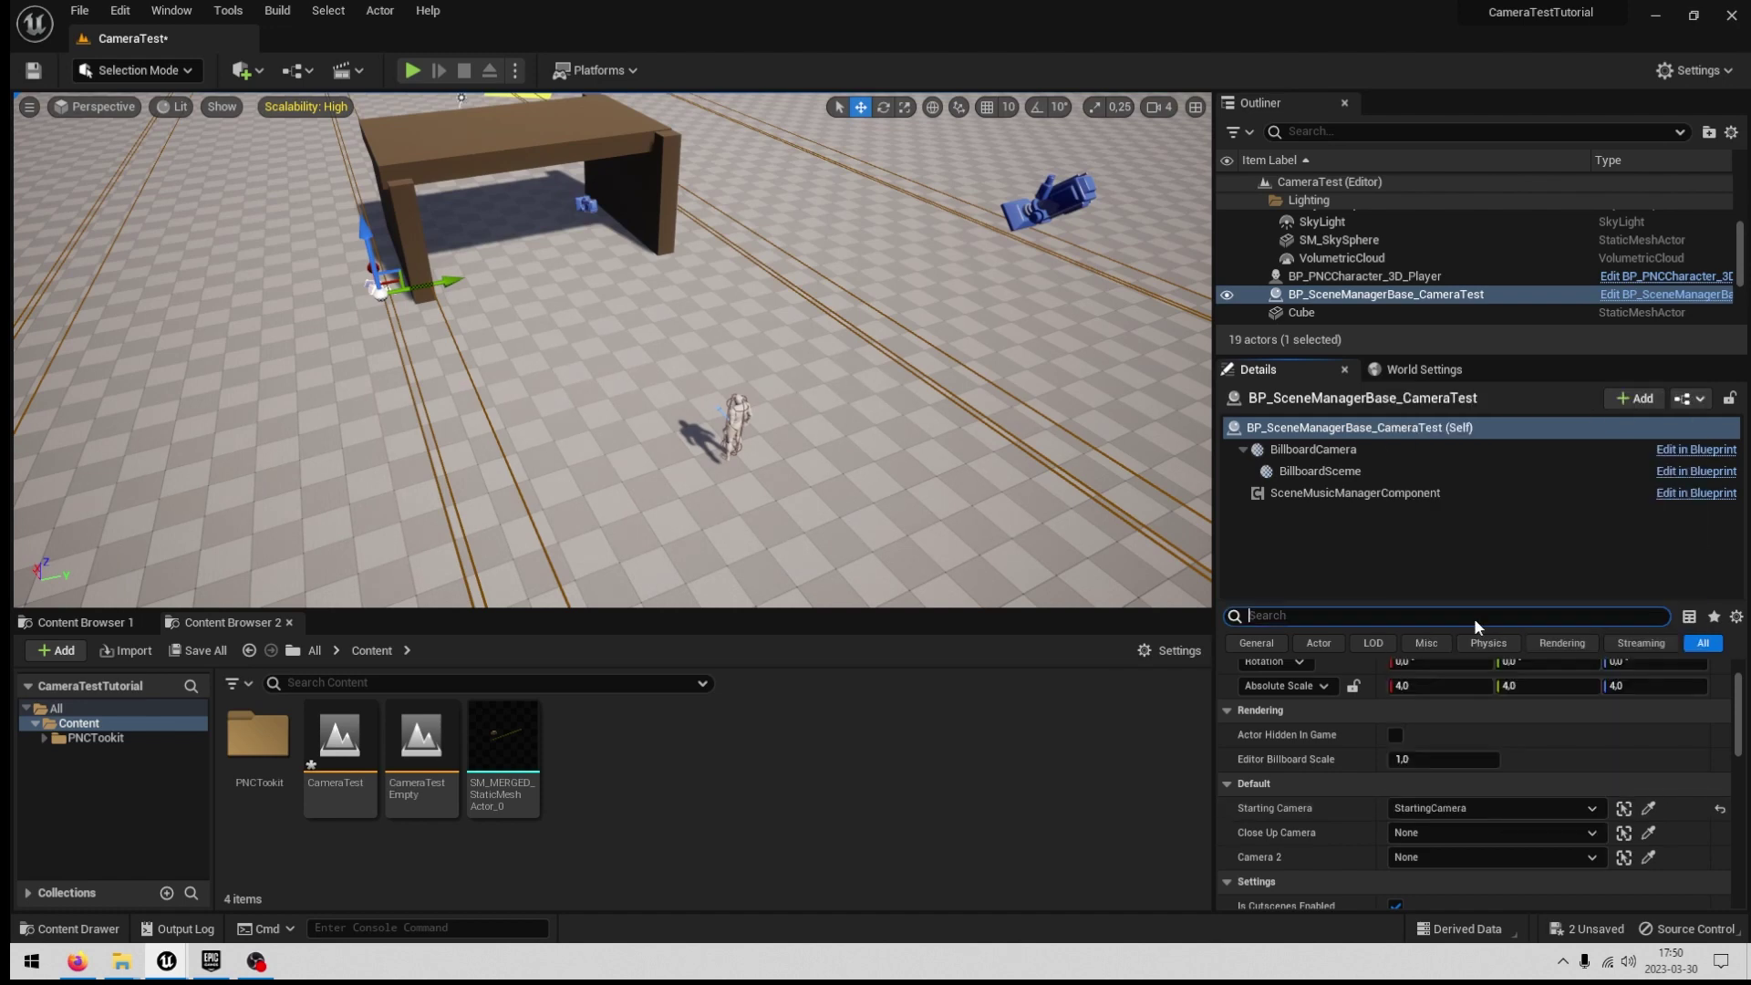
Inspect the StartingCamera actor in the viewport, and reselect the scene manager by filtering the level's actors for "sce".
click(1024, 216)
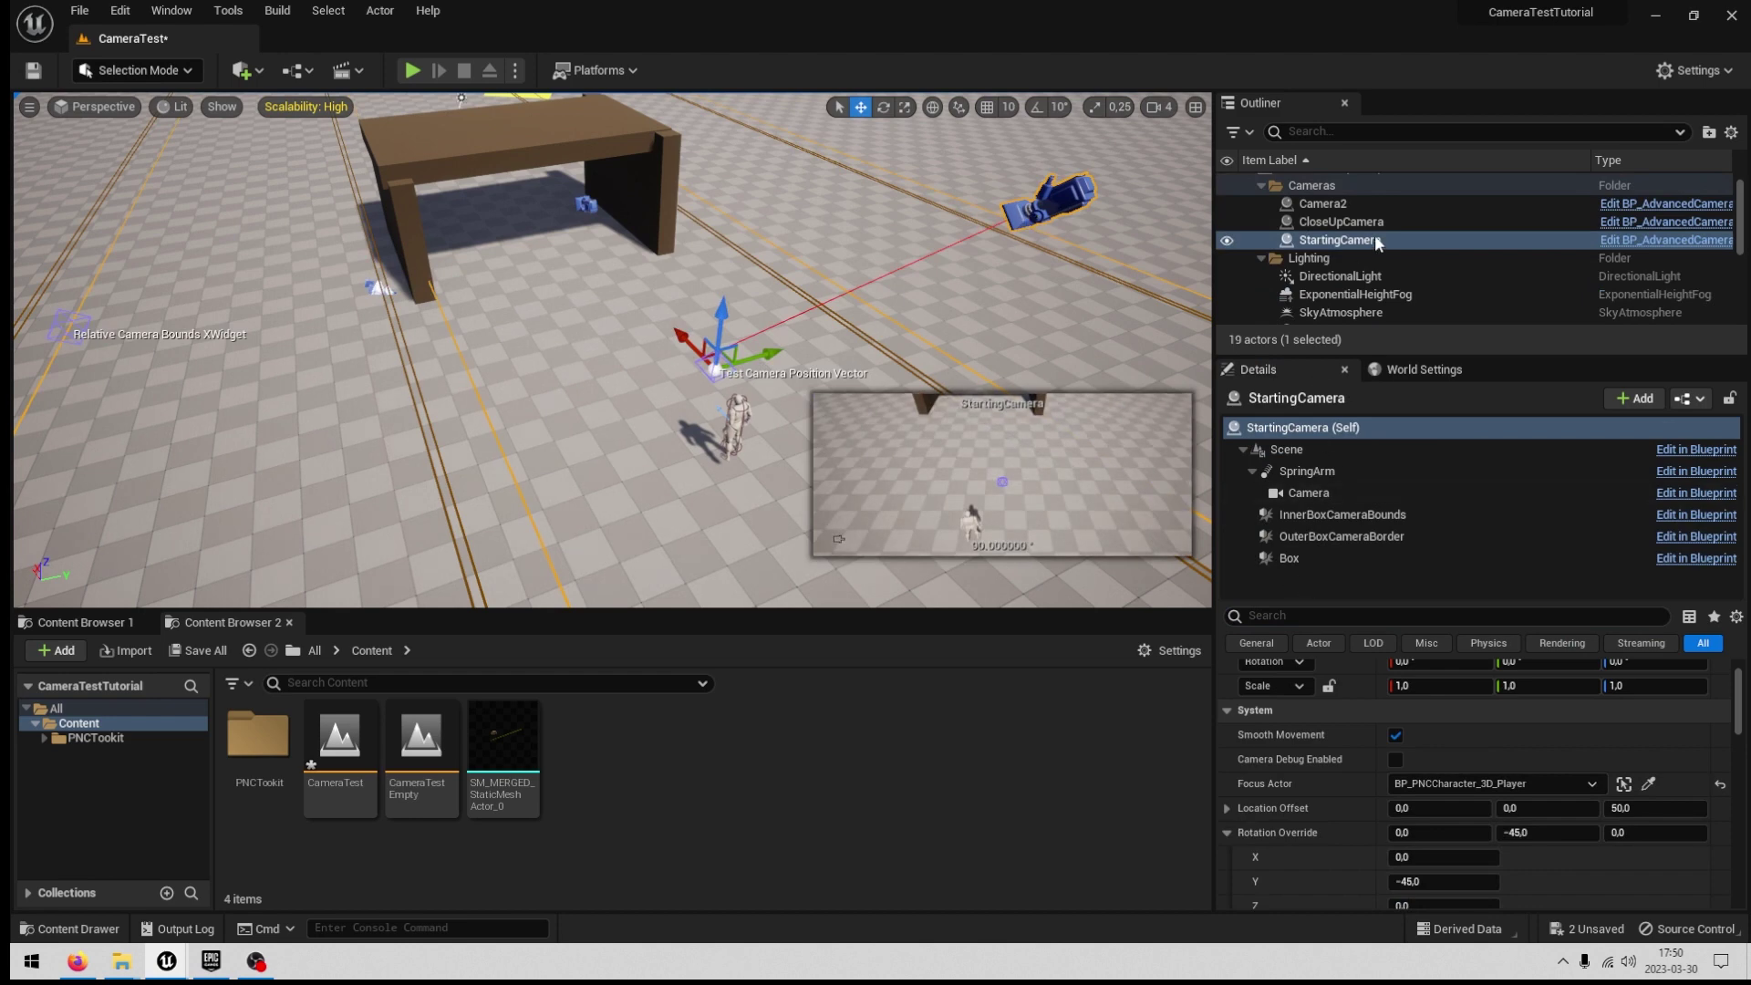
click(1322, 133)
text(sce)
click(1373, 199)
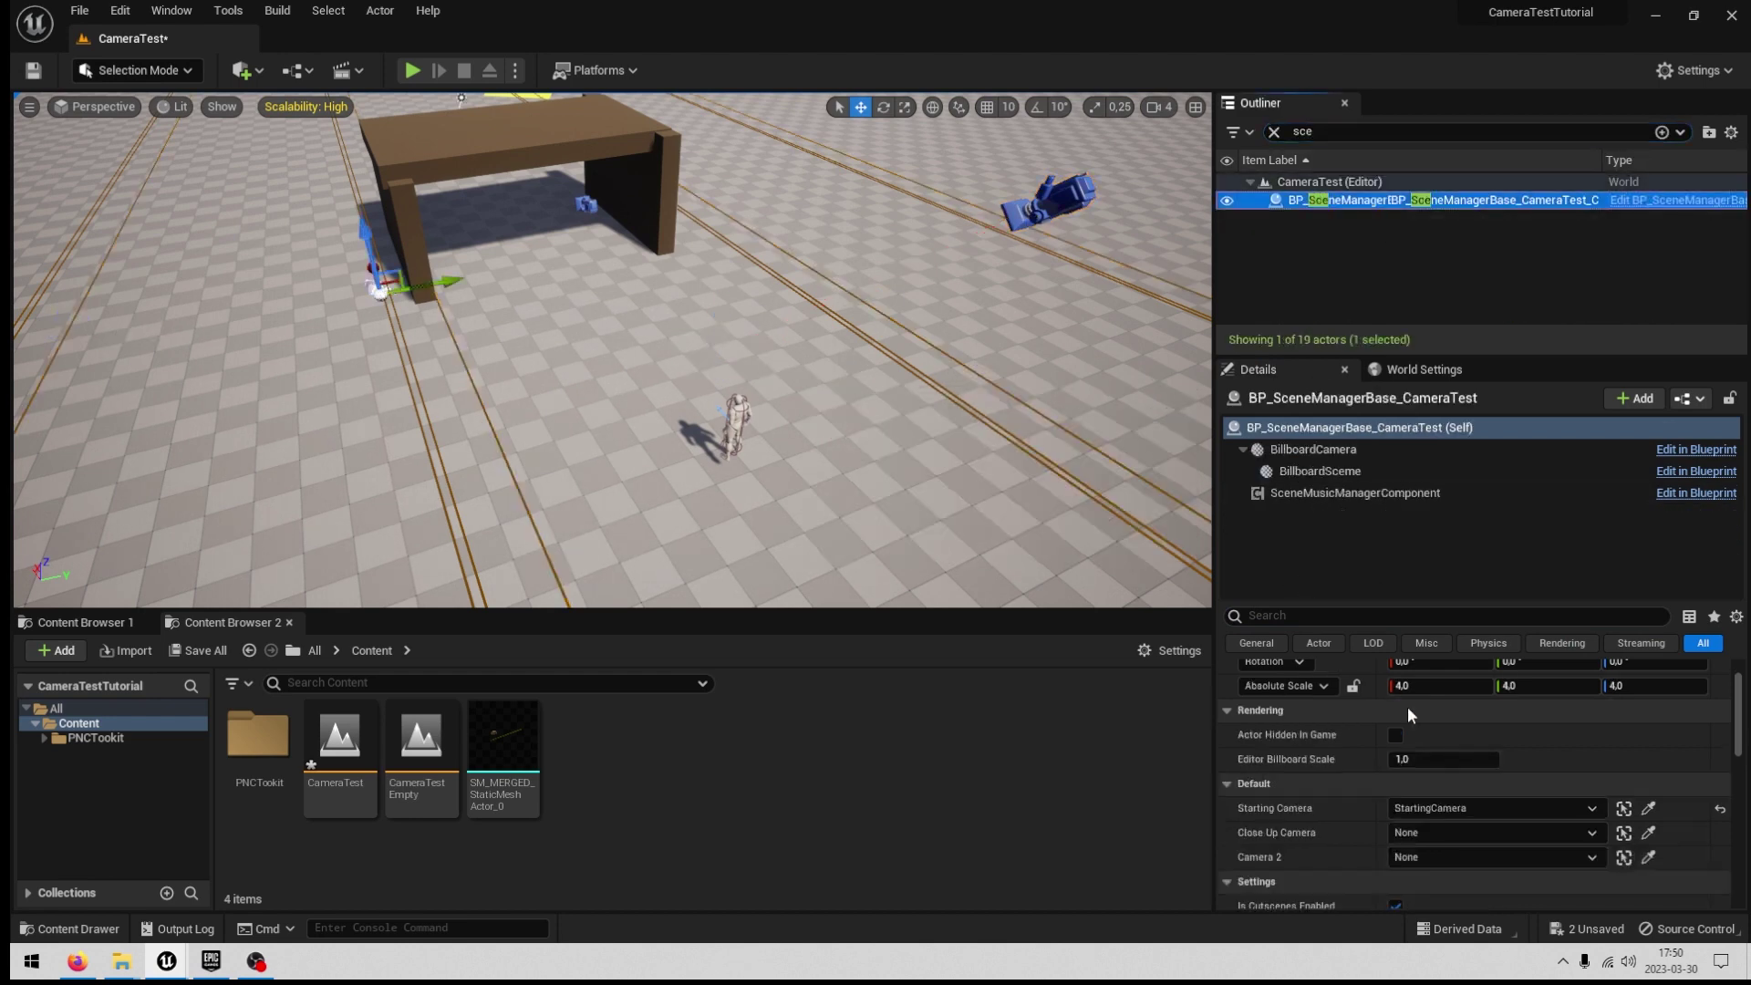
Assign CloseUpCamera to the scene manager's Close Up Camera and Camera2 to its Camera 2 variable, and save the level.
click(1408, 833)
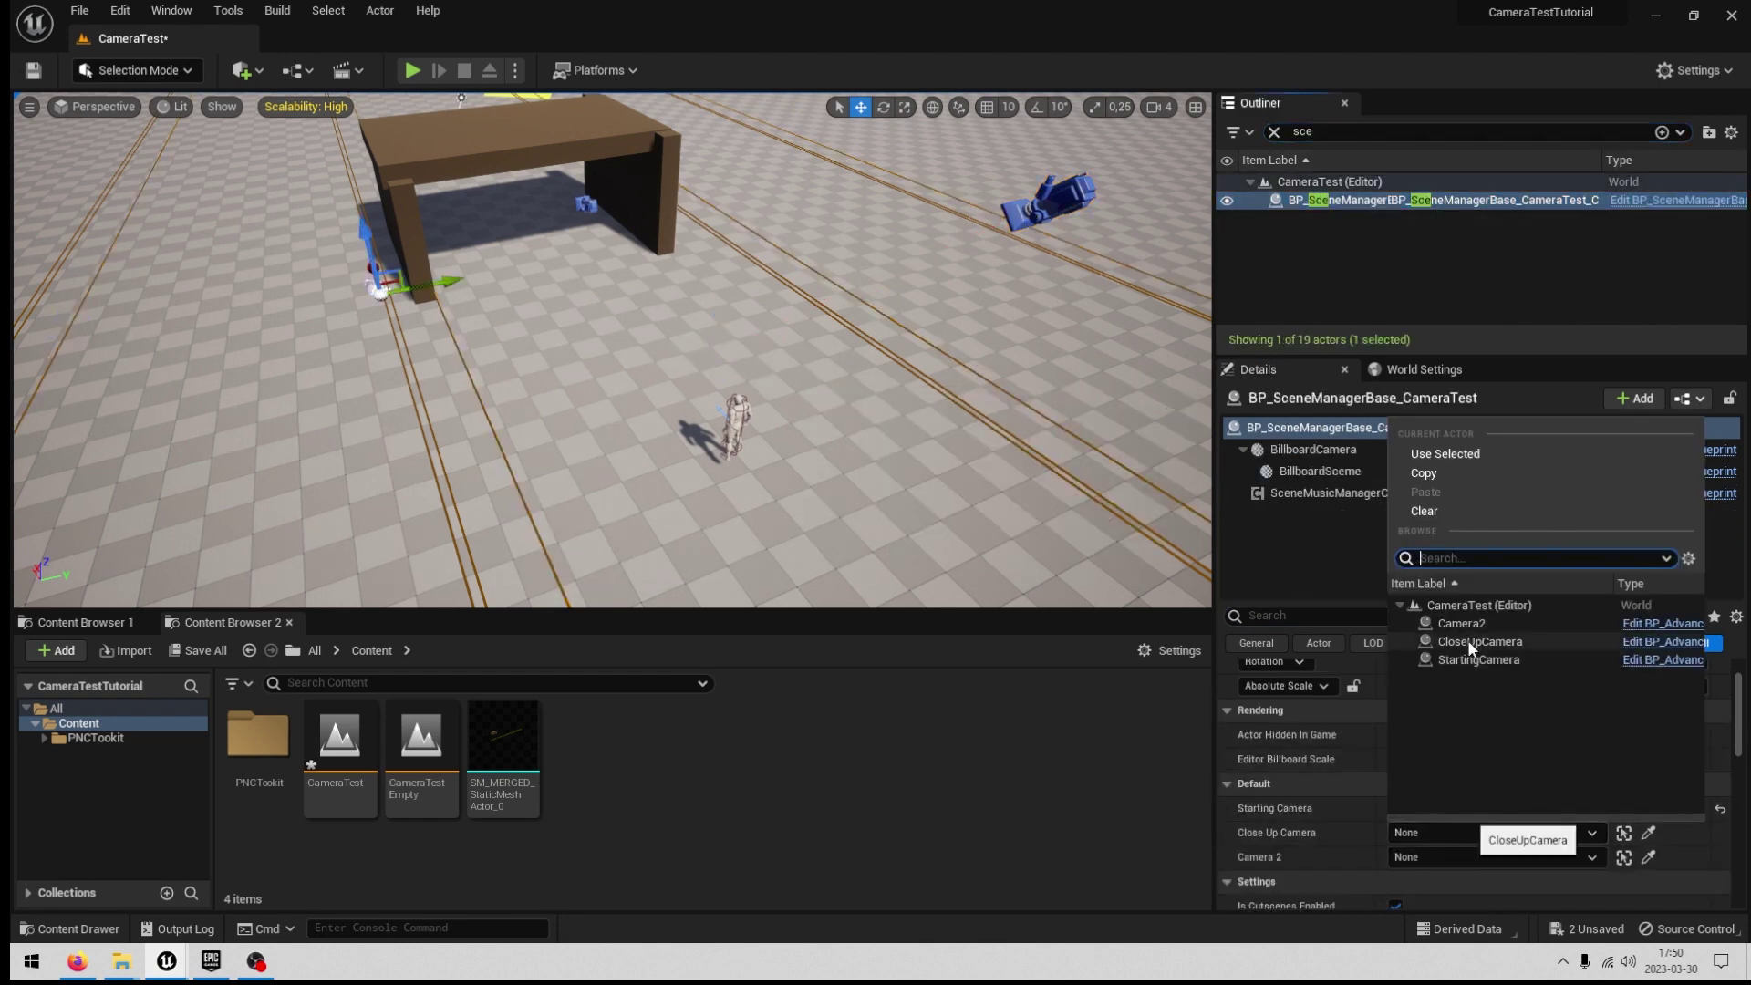
click(1470, 647)
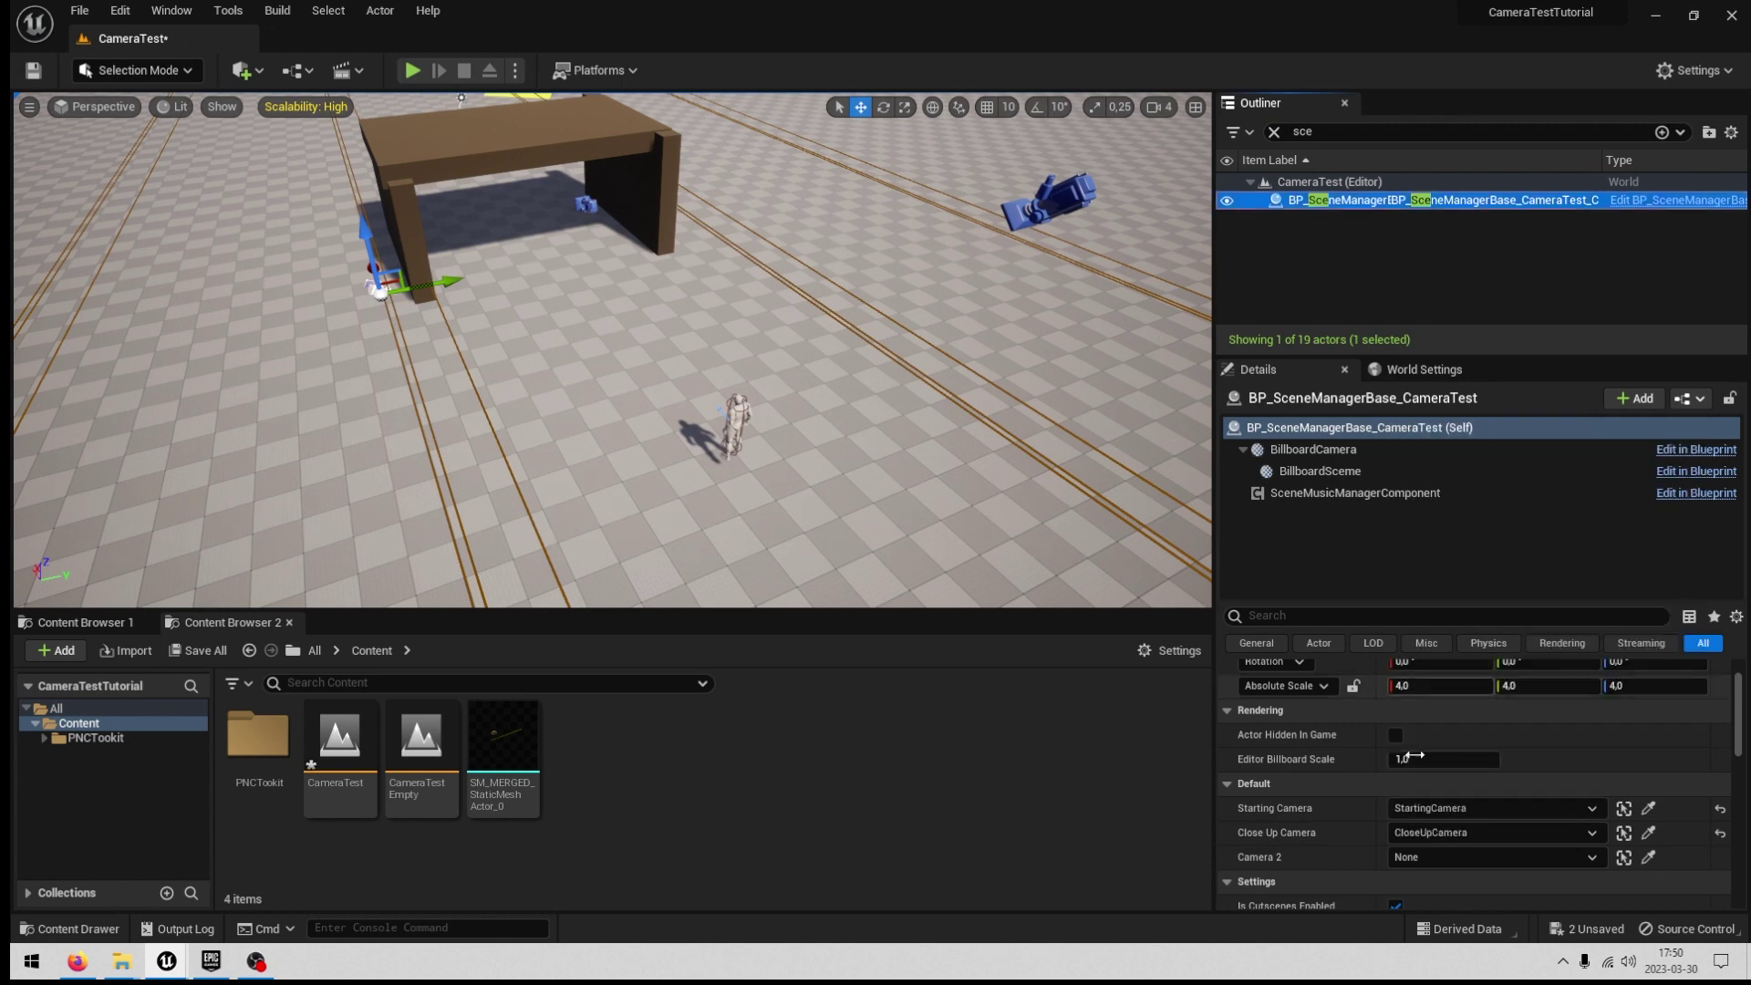
click(1463, 857)
click(1462, 647)
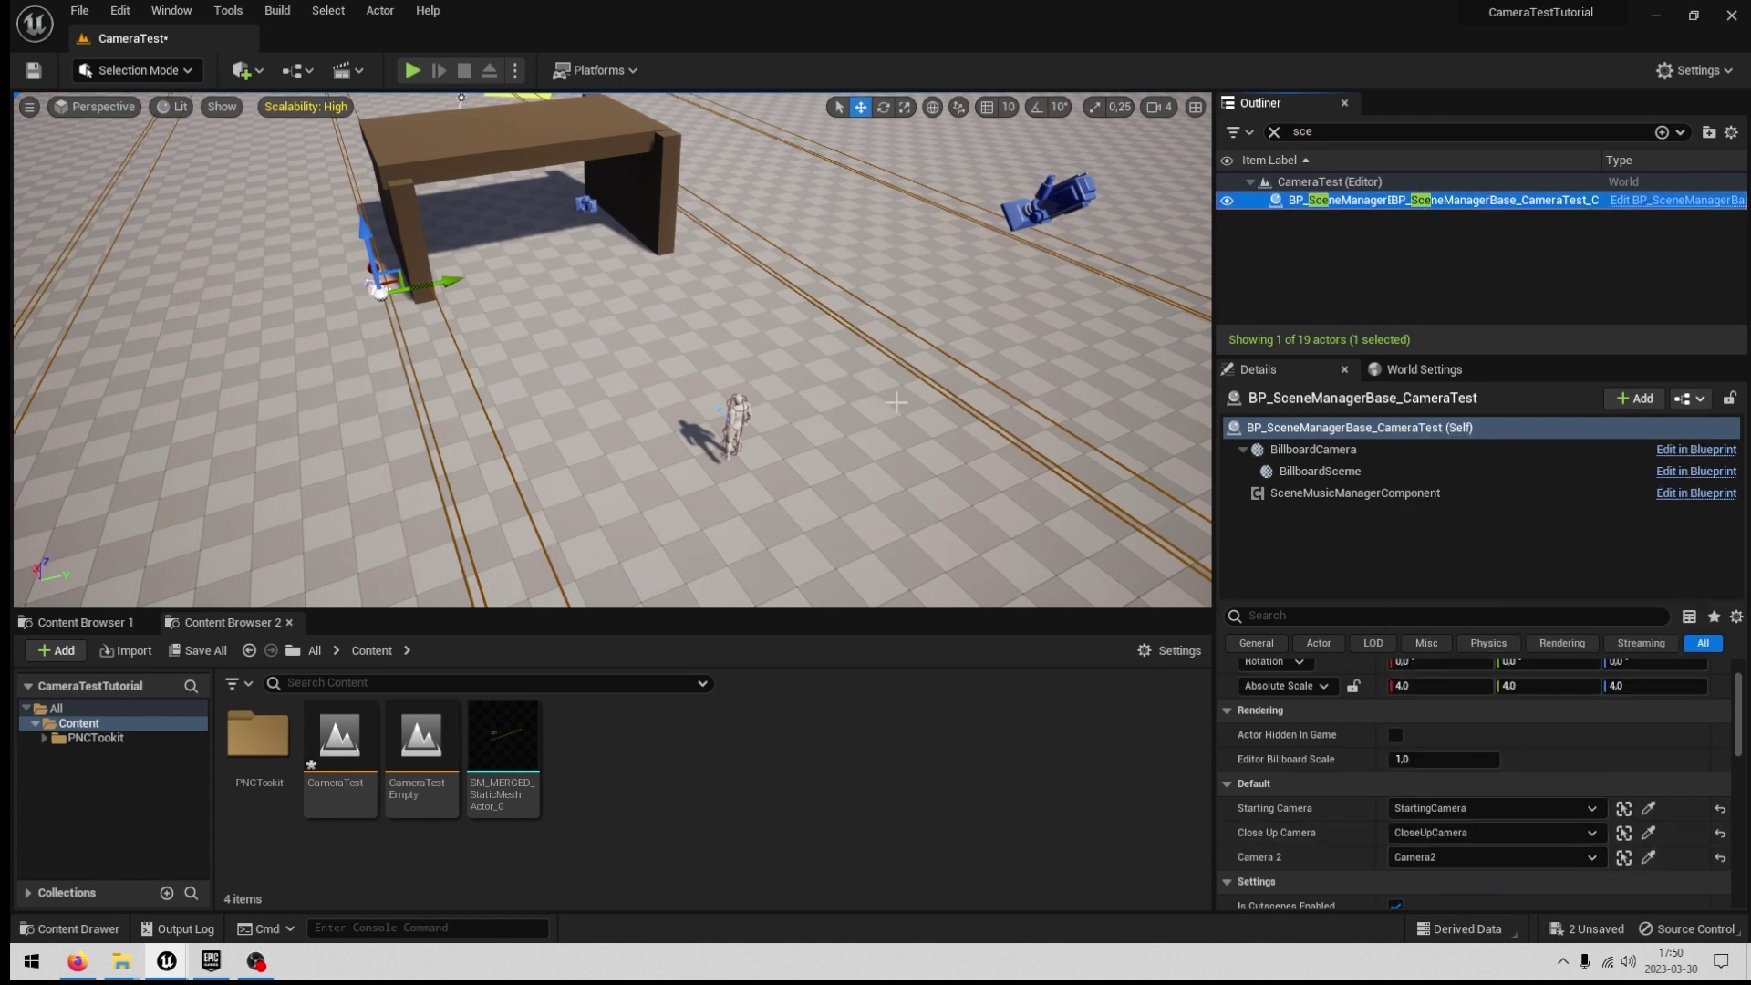
key(ctrl+s)
Add a Box Collision component to the BP_SceneManagerBase_CameraTest blueprint and name it TriggerBox1.
mouse_move(184, 963)
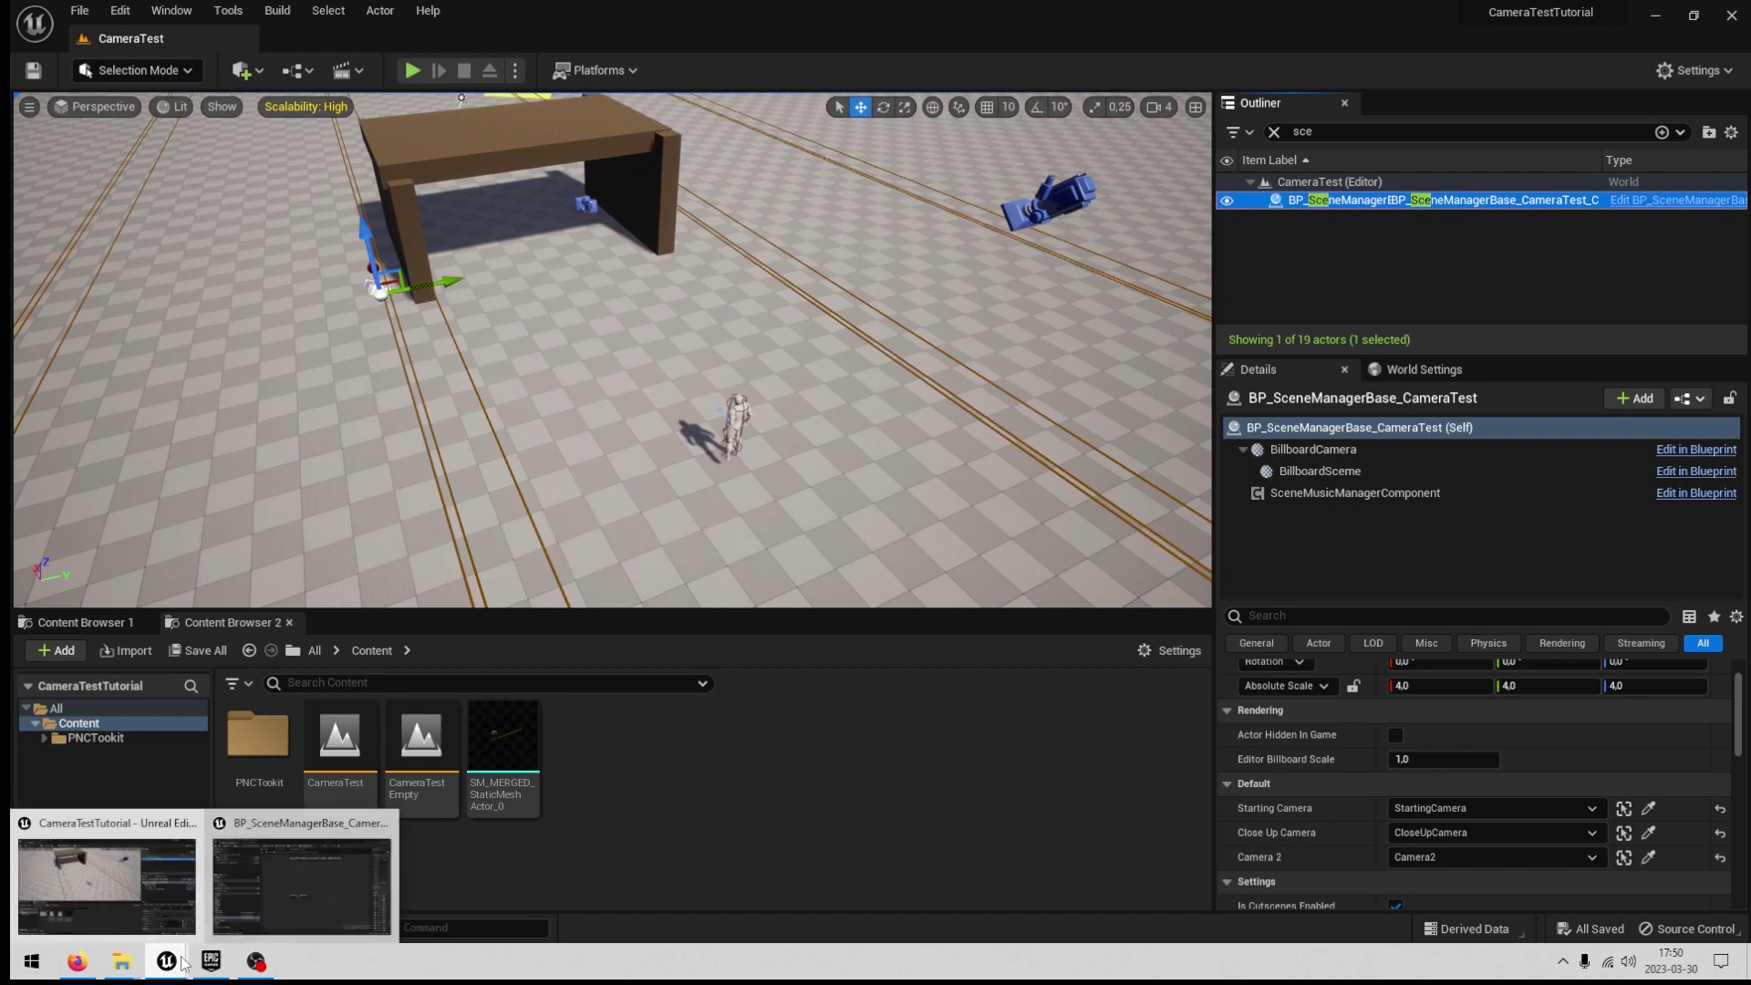
click(336, 899)
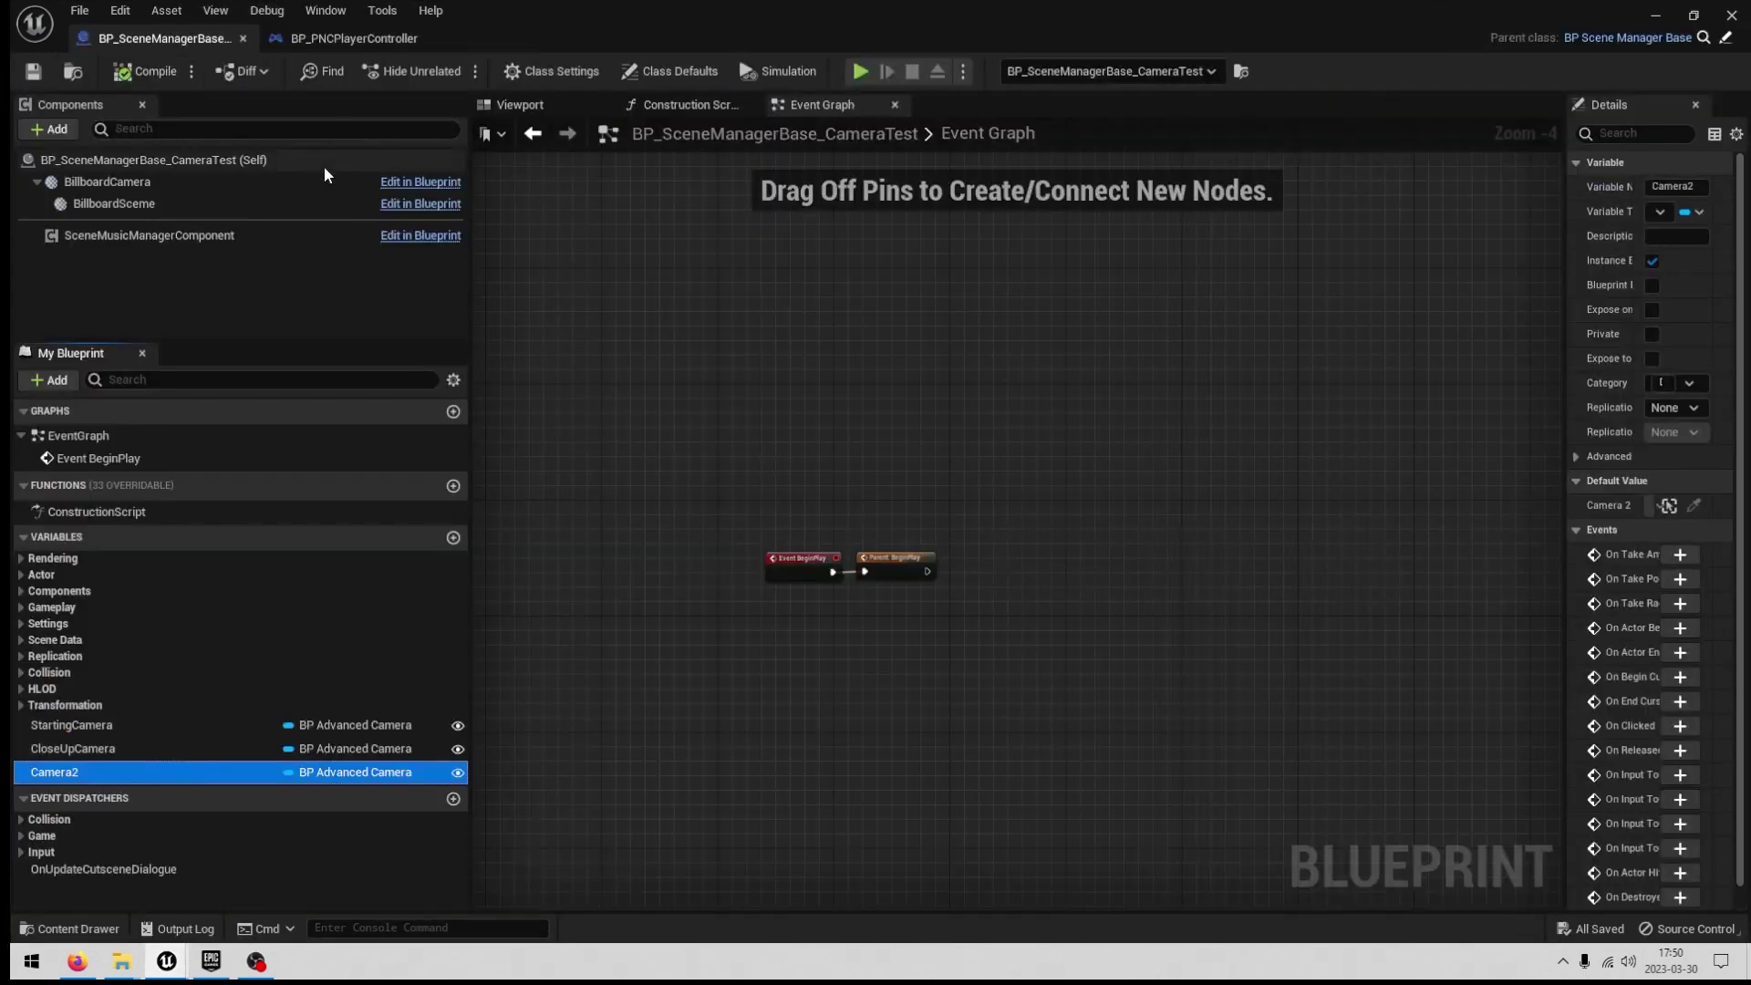
click(57, 131)
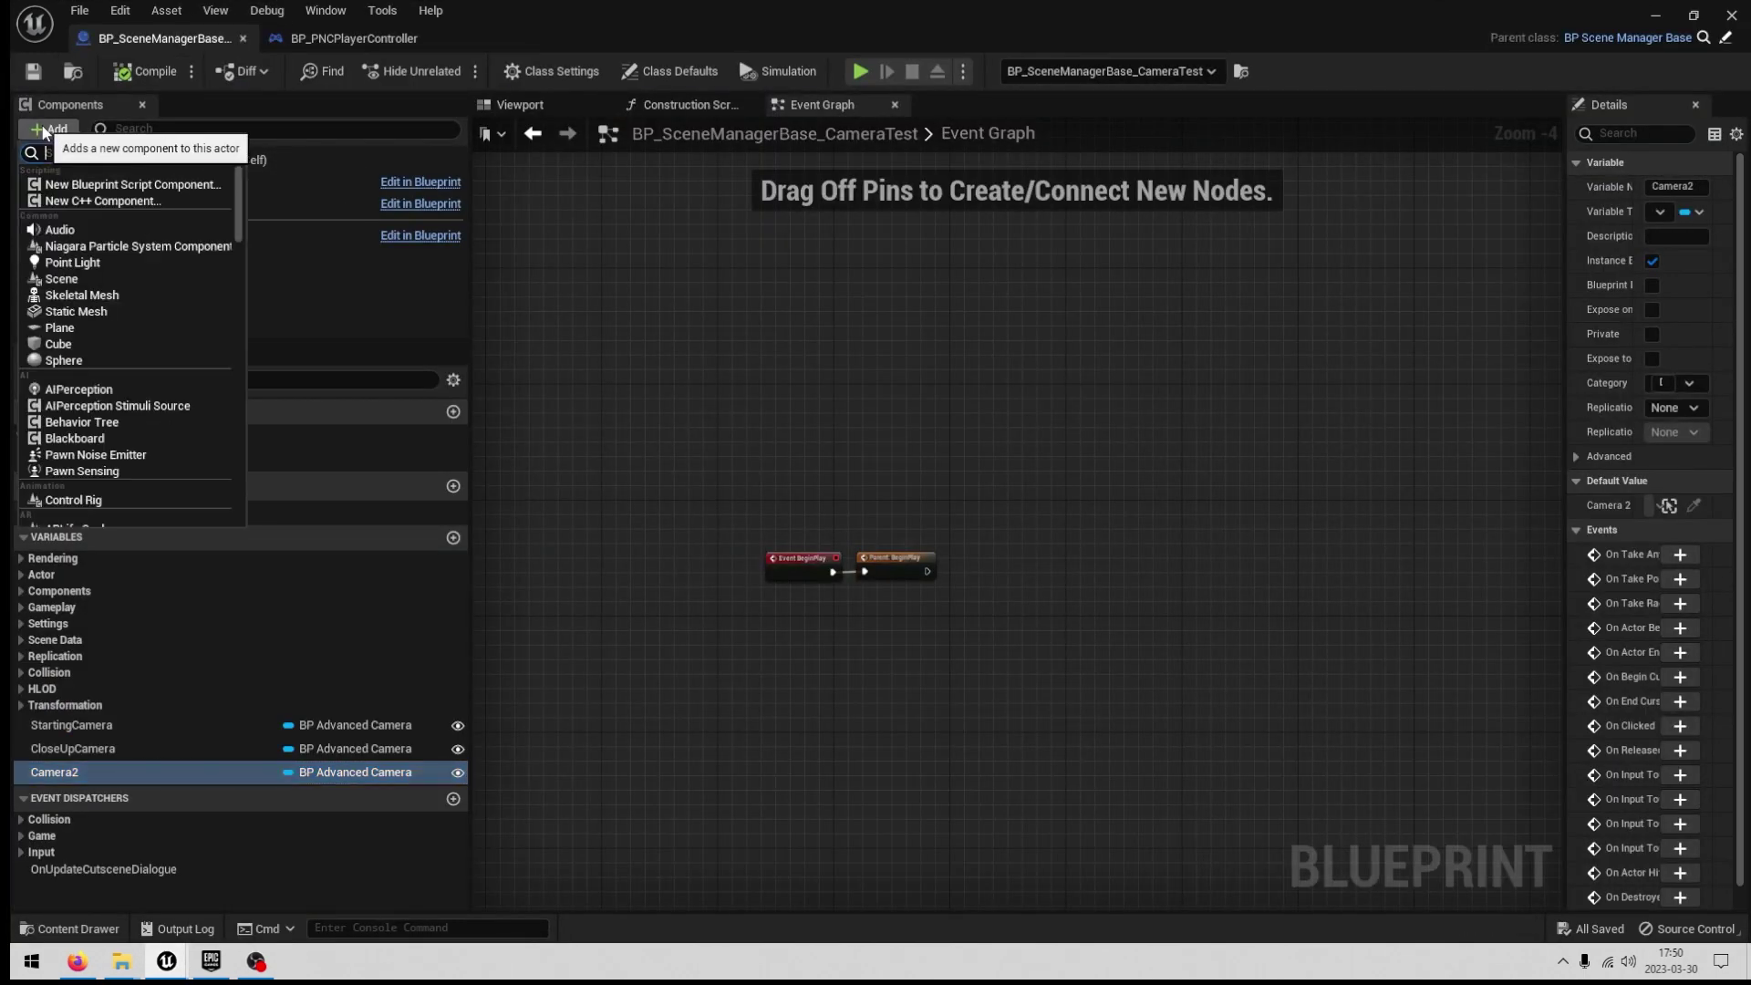
text(box)
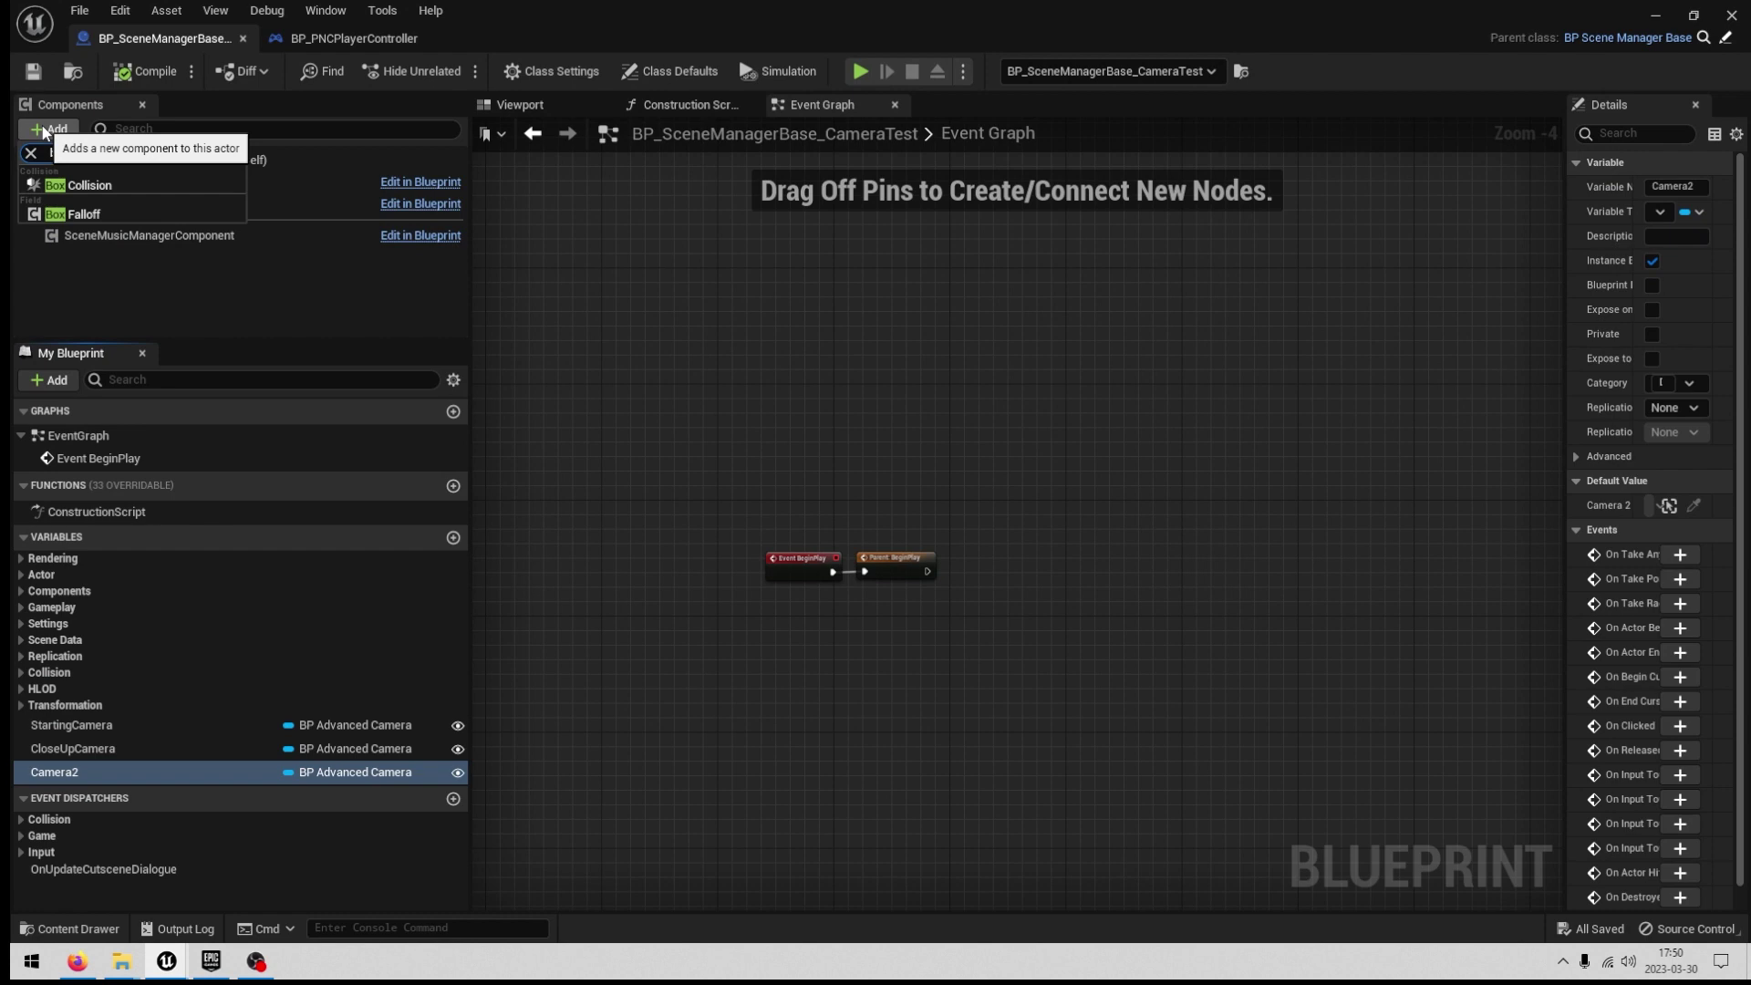
click(106, 182)
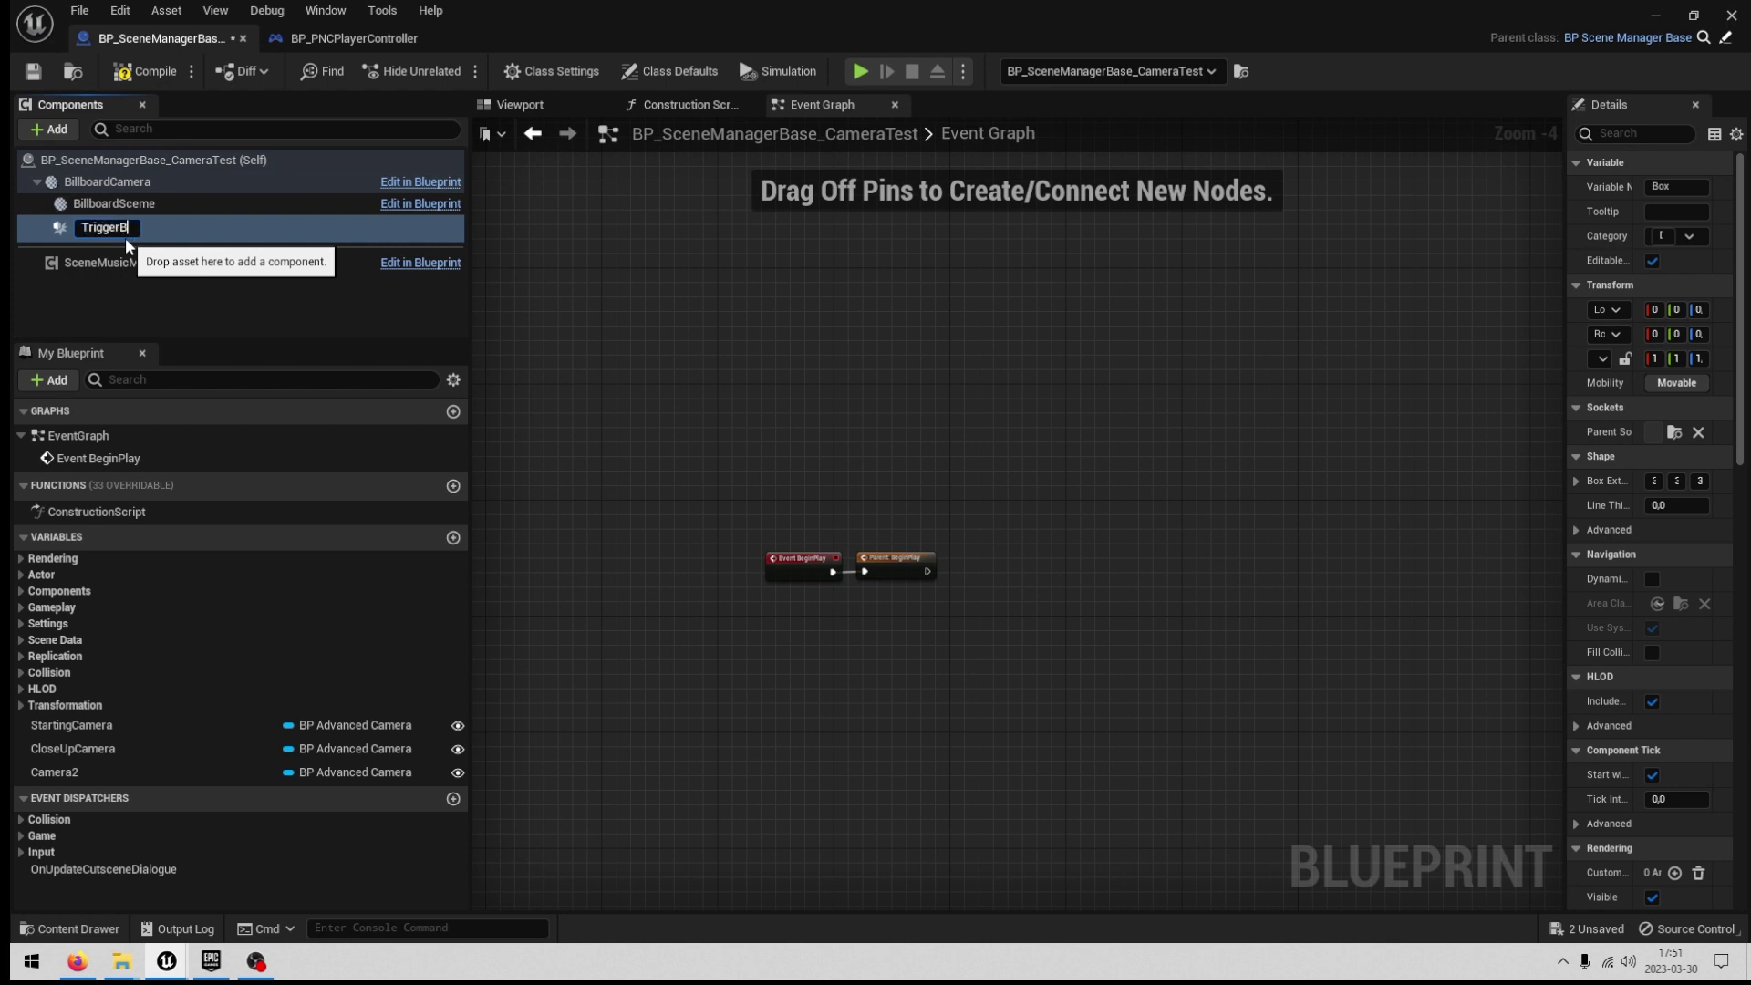
text(TriggerBox1)
key(Return)
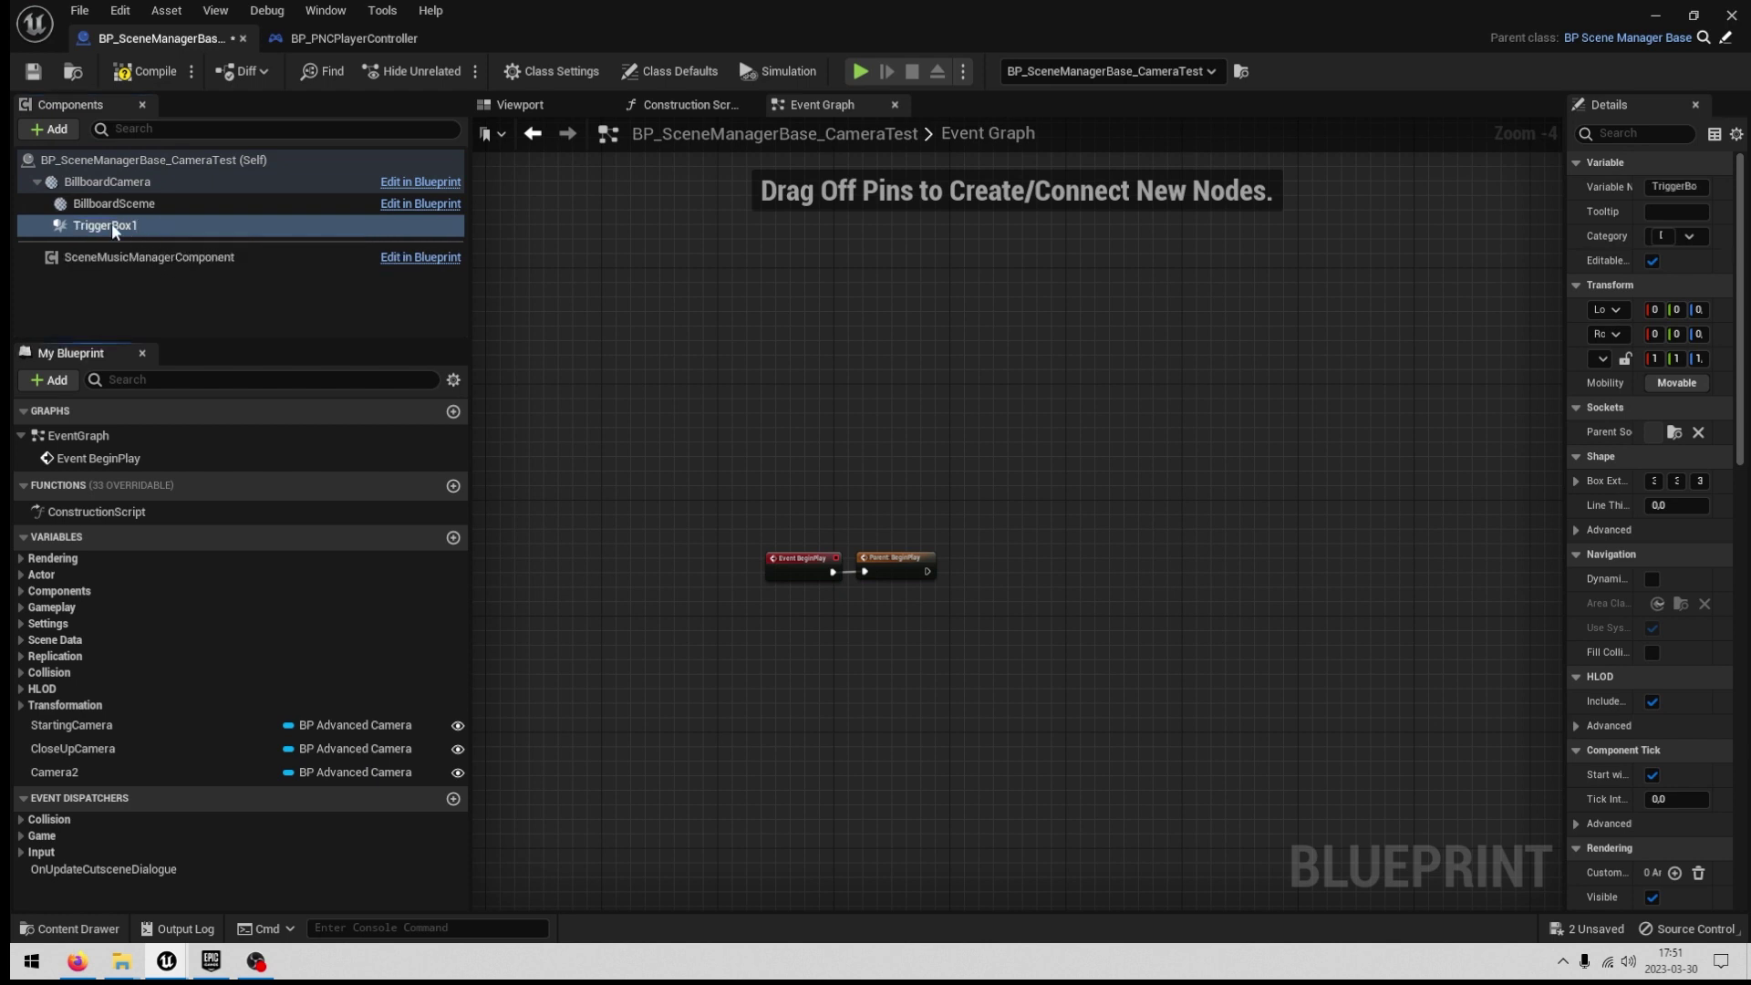
Duplicate the TriggerBox1 component twice to make TriggerBox2 and TriggerBox3, and compile the blueprint.
right_click(108, 227)
click(101, 226)
key(ctrl+d)
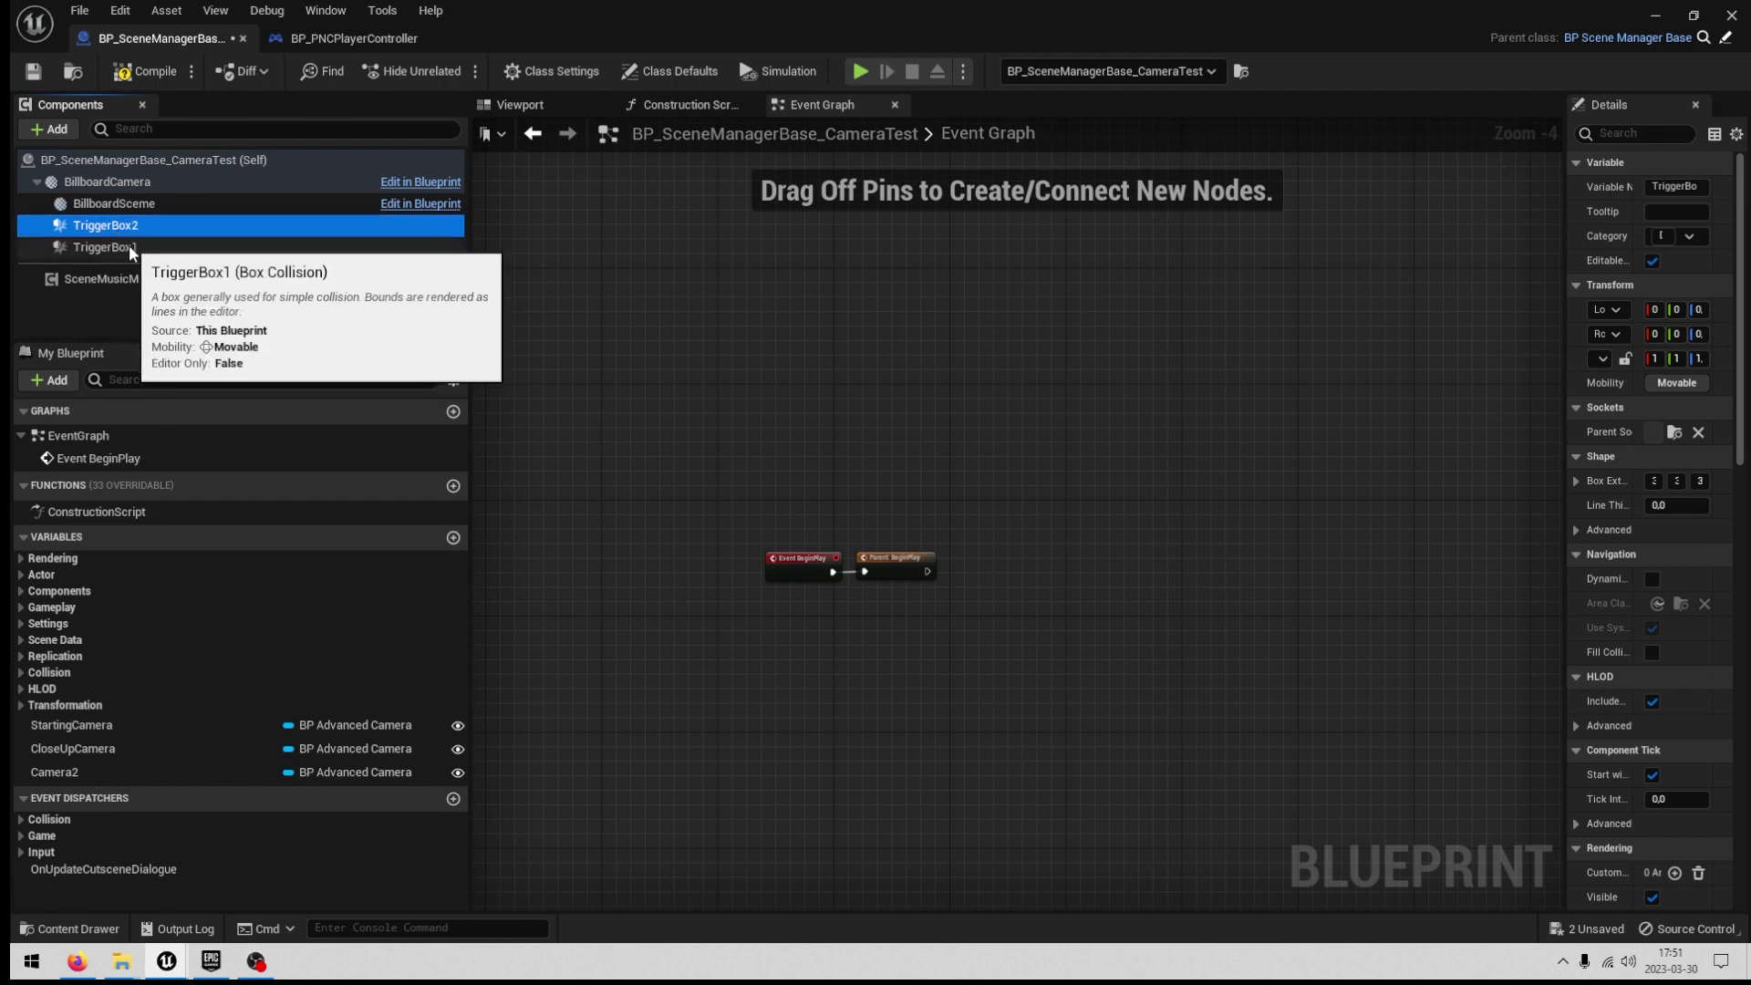
click(129, 248)
key(ctrl+d)
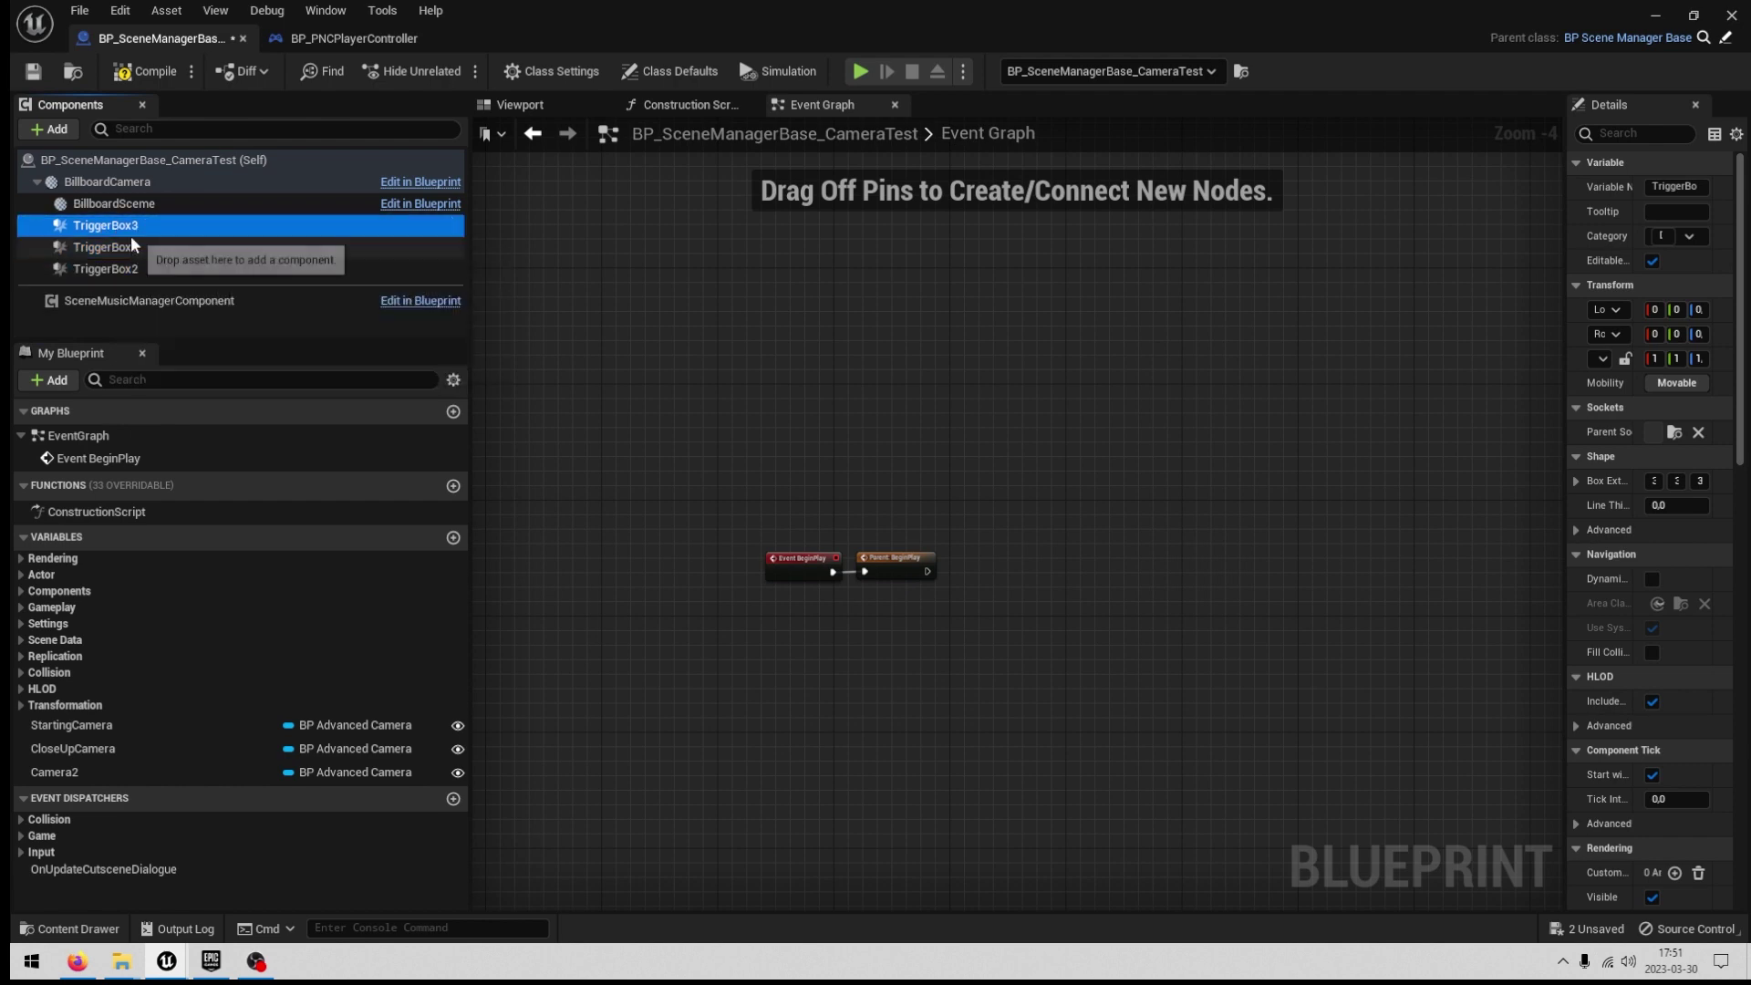
click(144, 71)
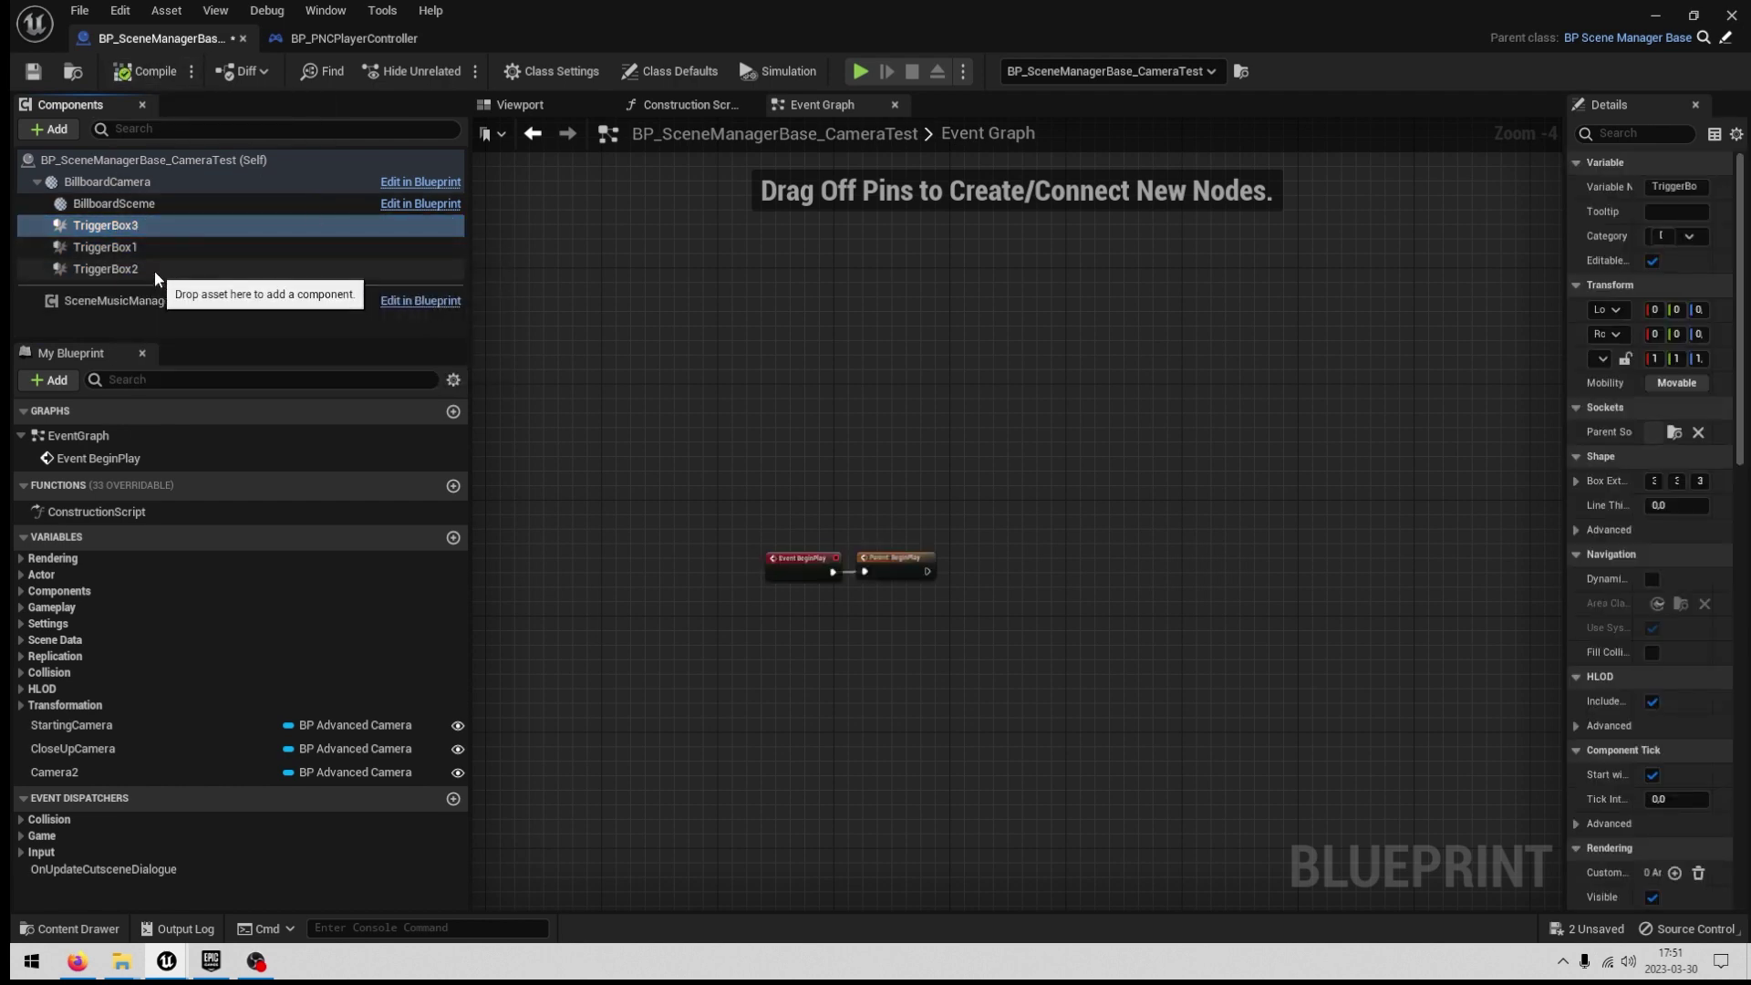
click(128, 247)
click(144, 71)
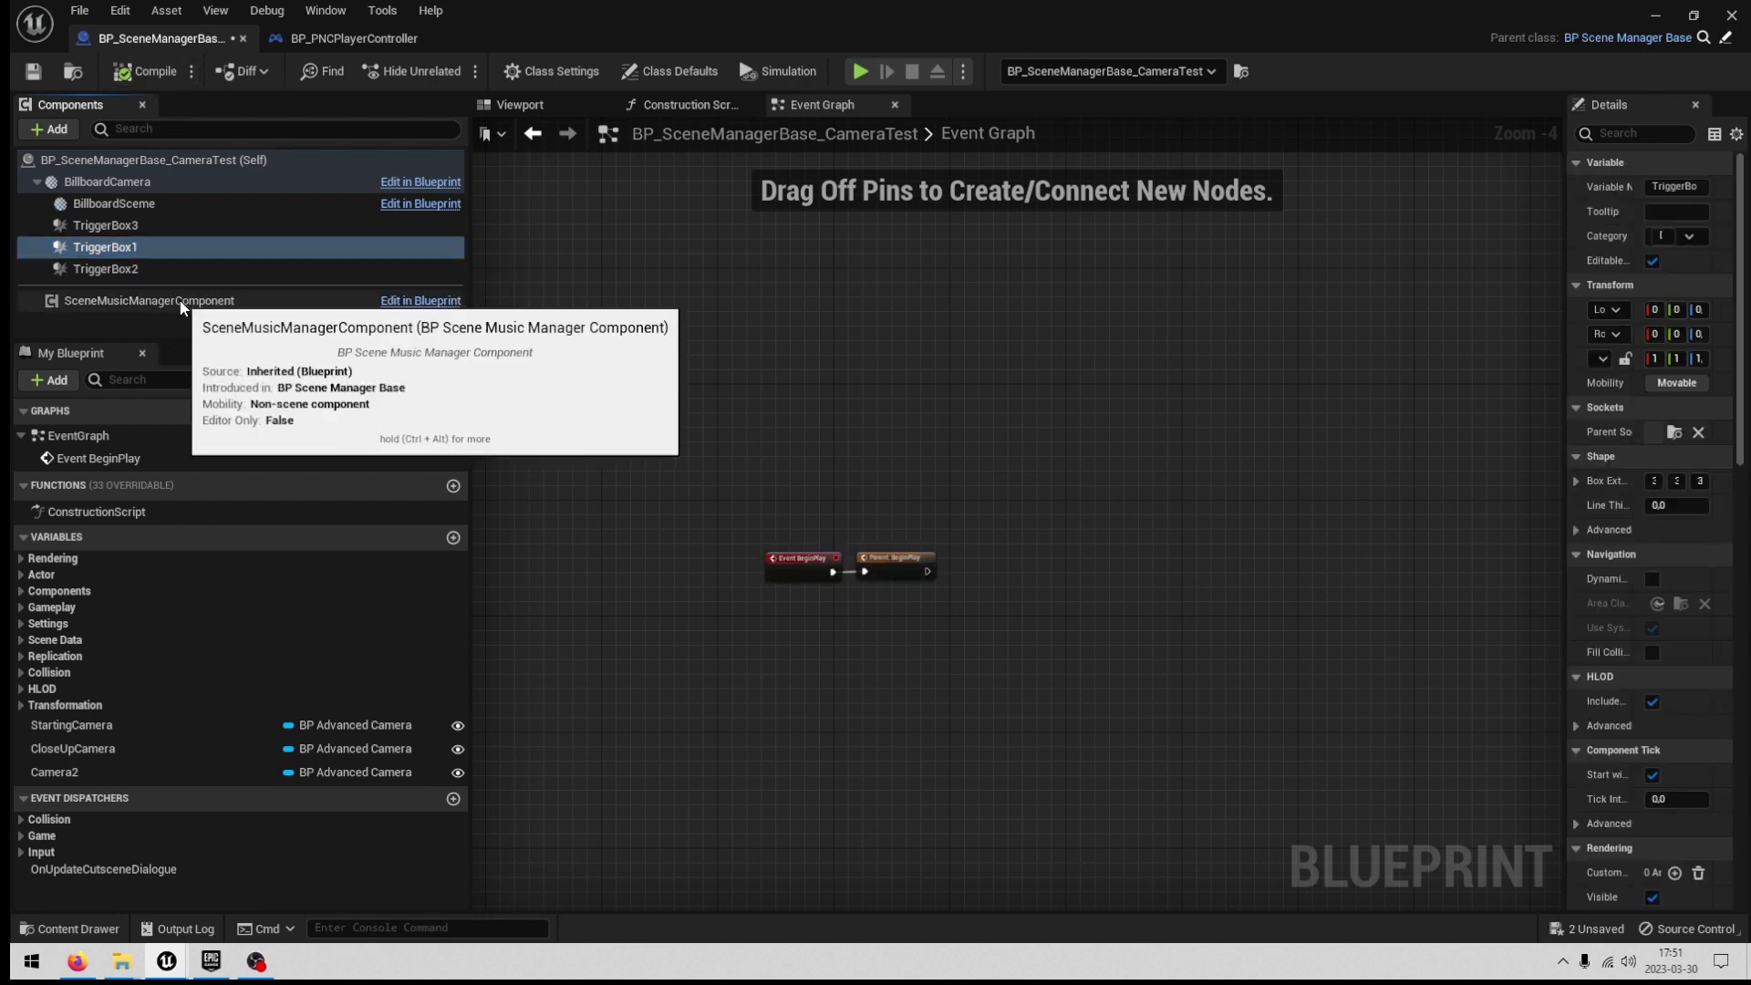
Add an OnComponentBeginOverlap event for each of TriggerBox1, TriggerBox2 and TriggerBox3.
right_click(125, 253)
mouse_move(244, 286)
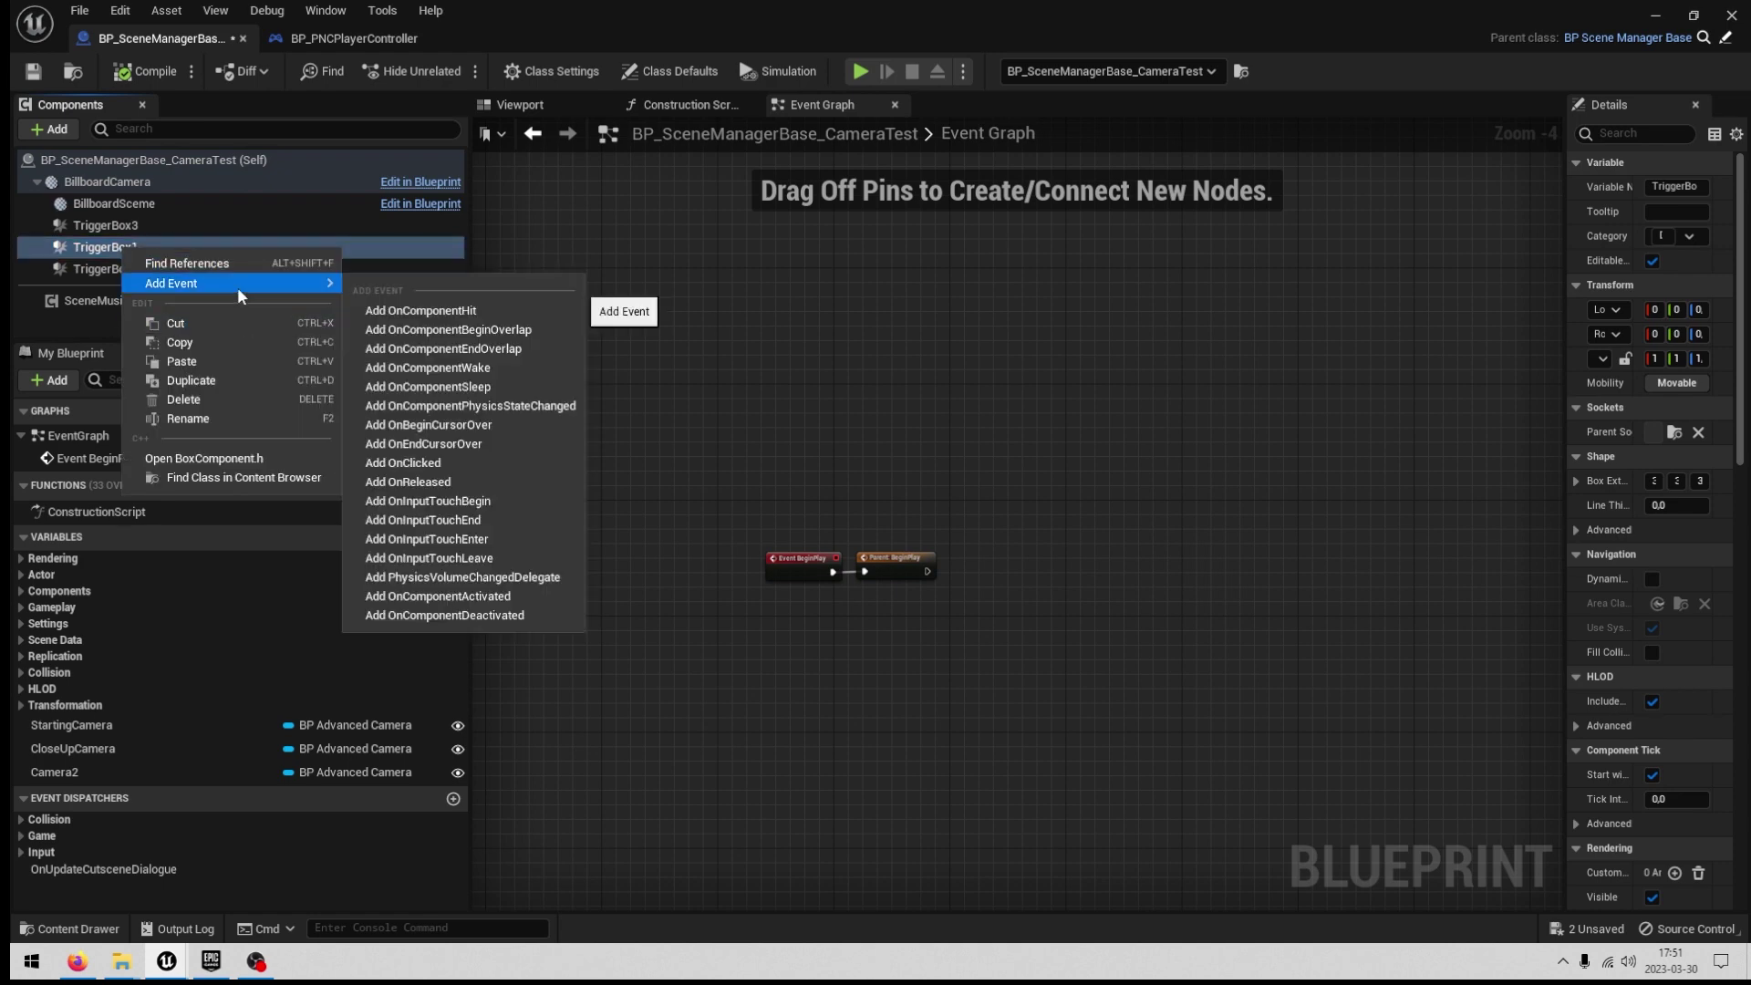
click(458, 331)
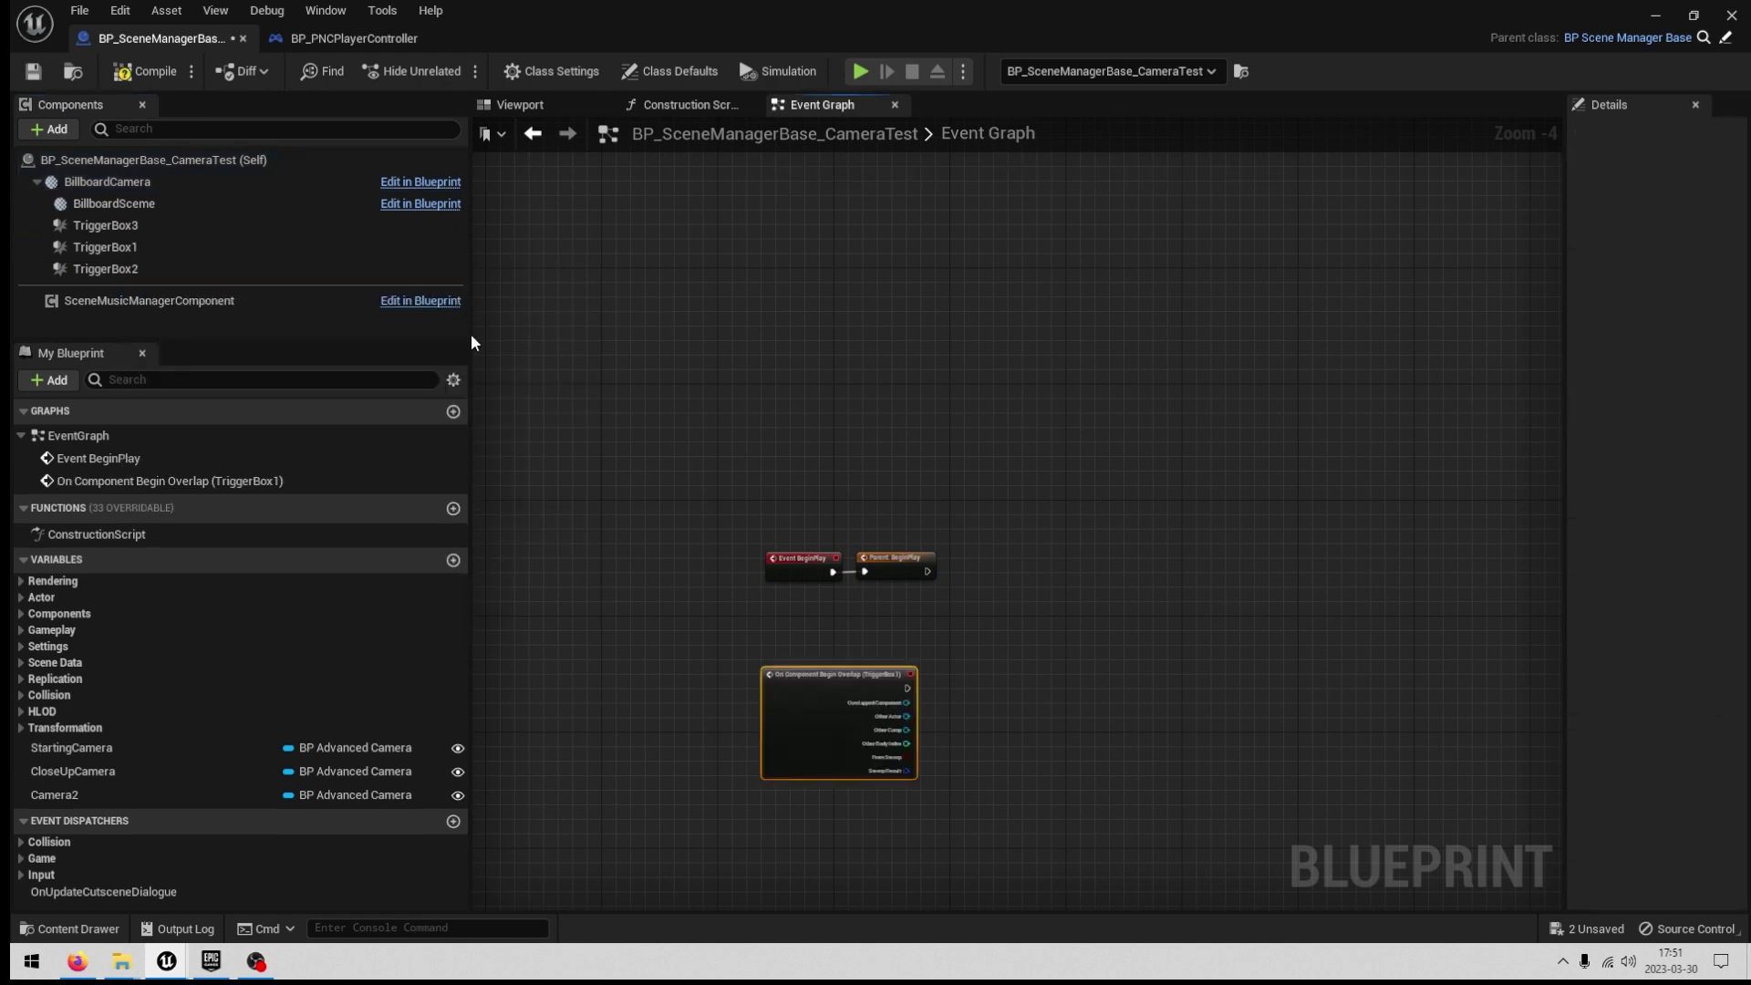
right_click(129, 267)
key(Escape)
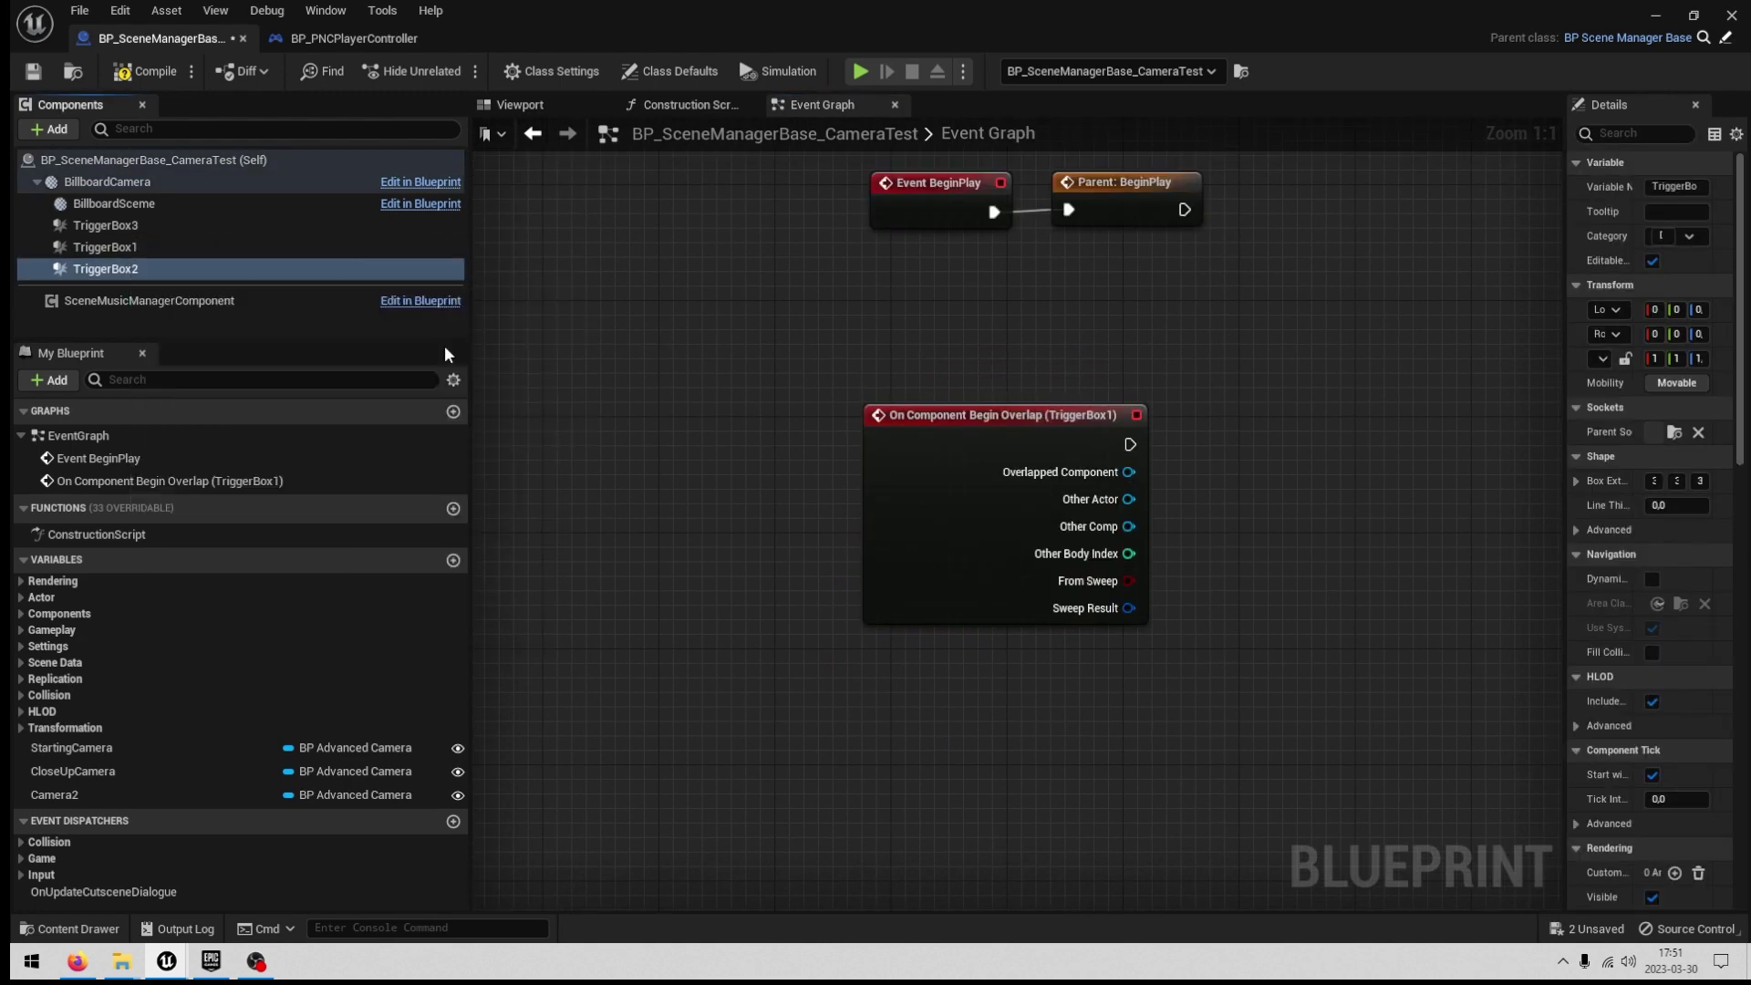
right_click(110, 226)
mouse_move(261, 259)
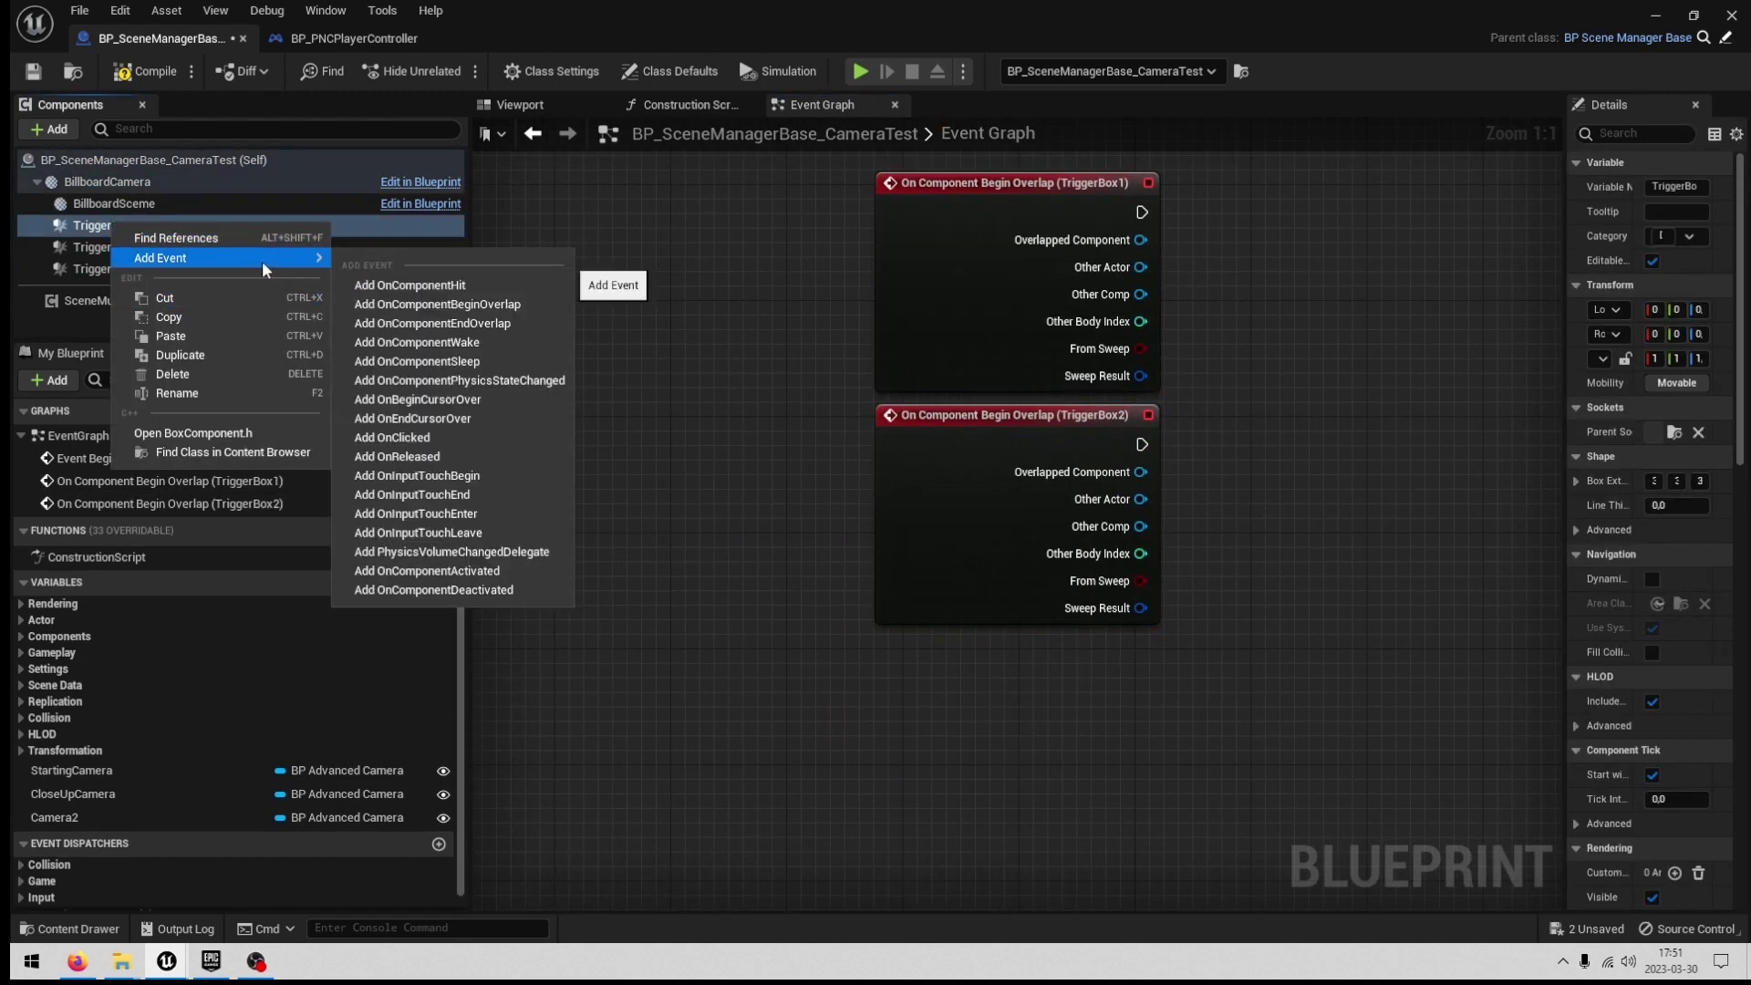
click(427, 304)
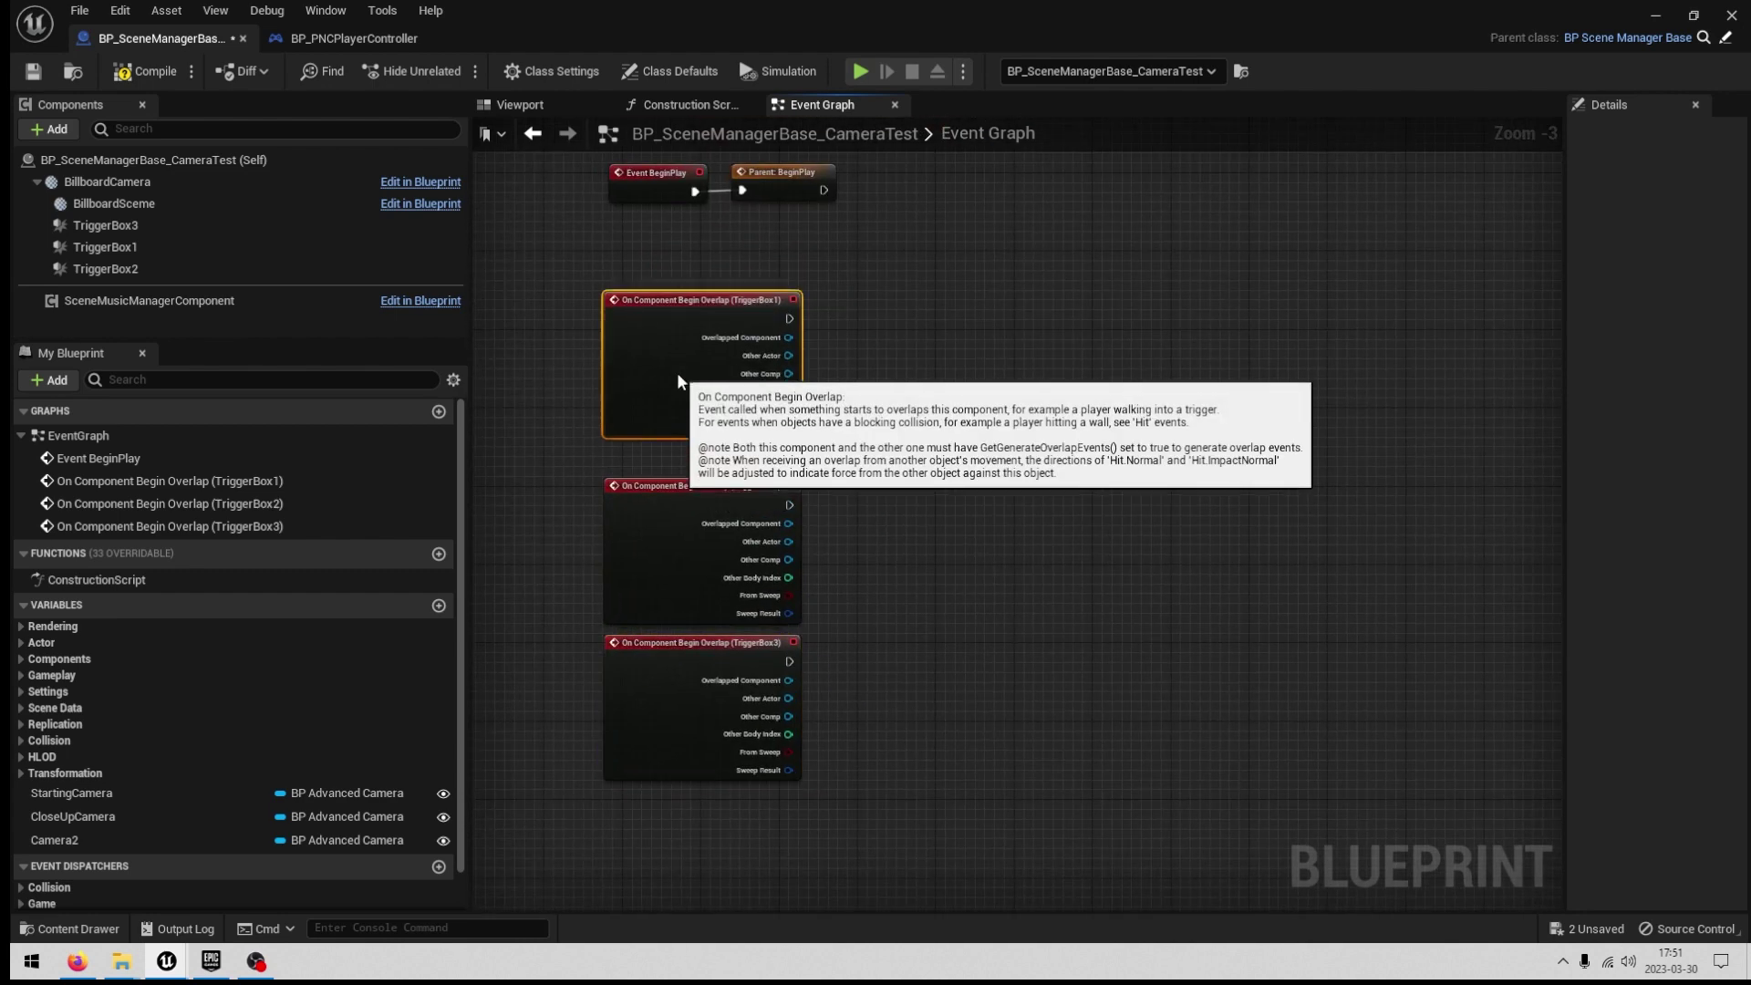
Connect the TriggerBox1 overlap event's Other Actor to a new Equal node, and space out the surrounding event nodes.
scroll(863, 359, up, 3)
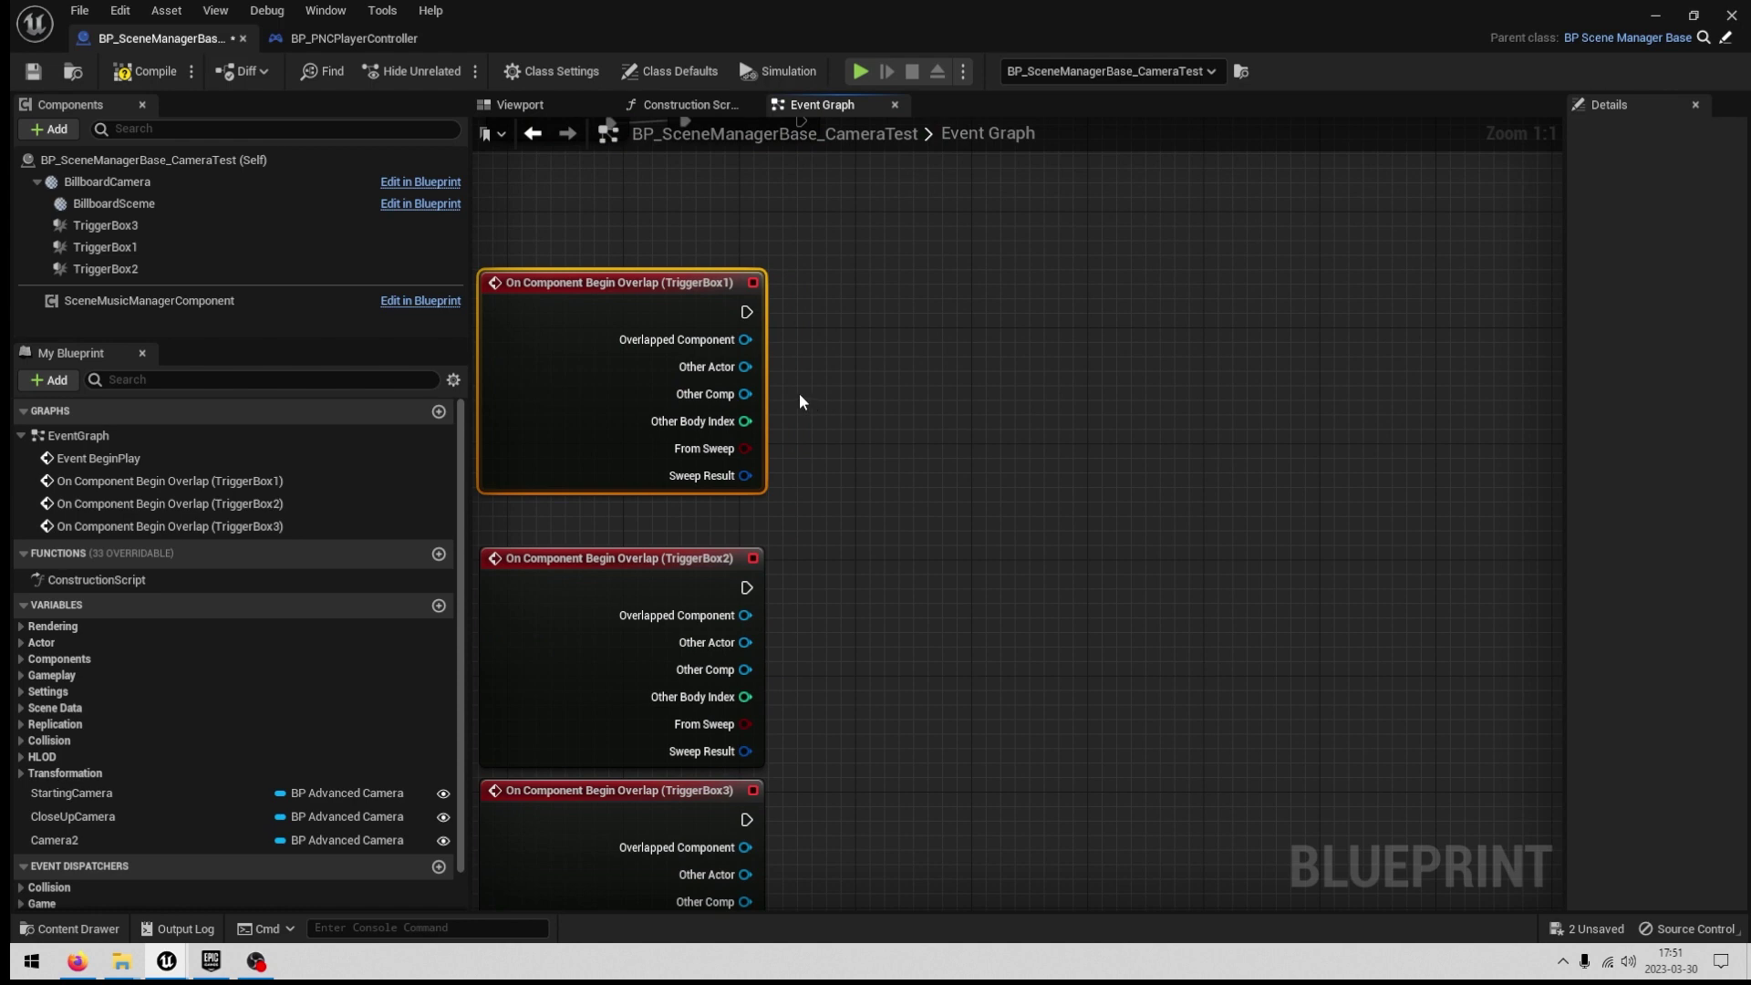
drag(745, 367, 908, 410)
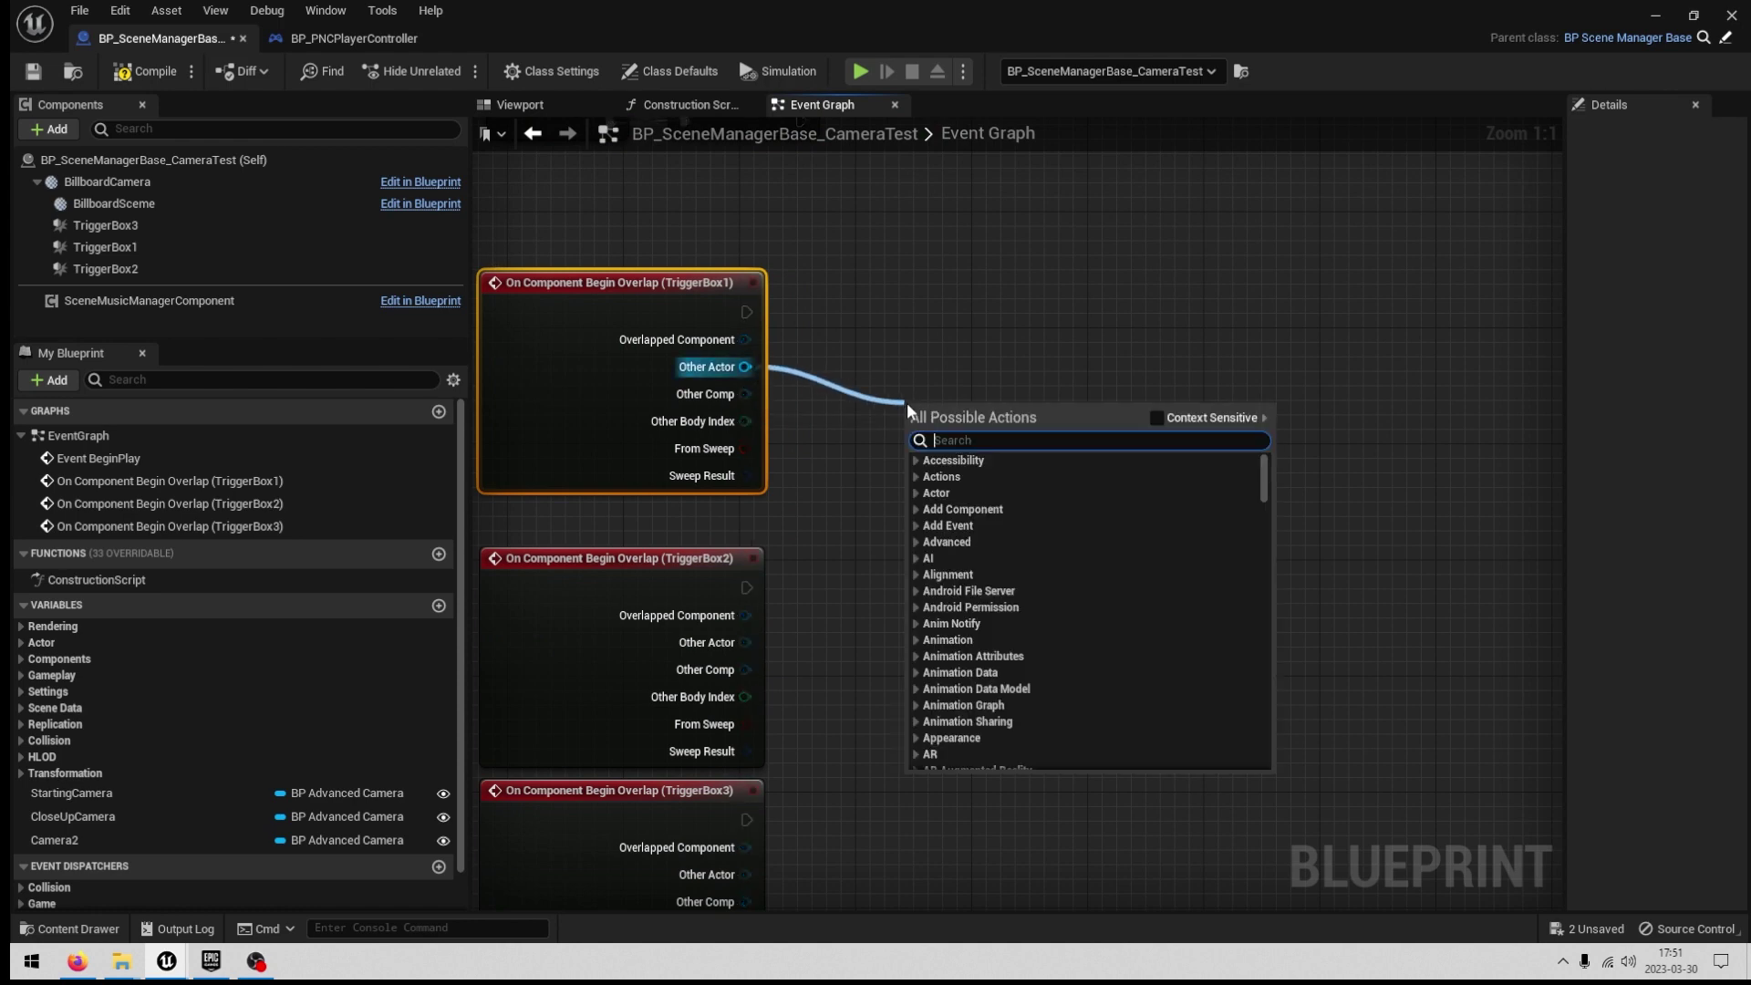
text(=)
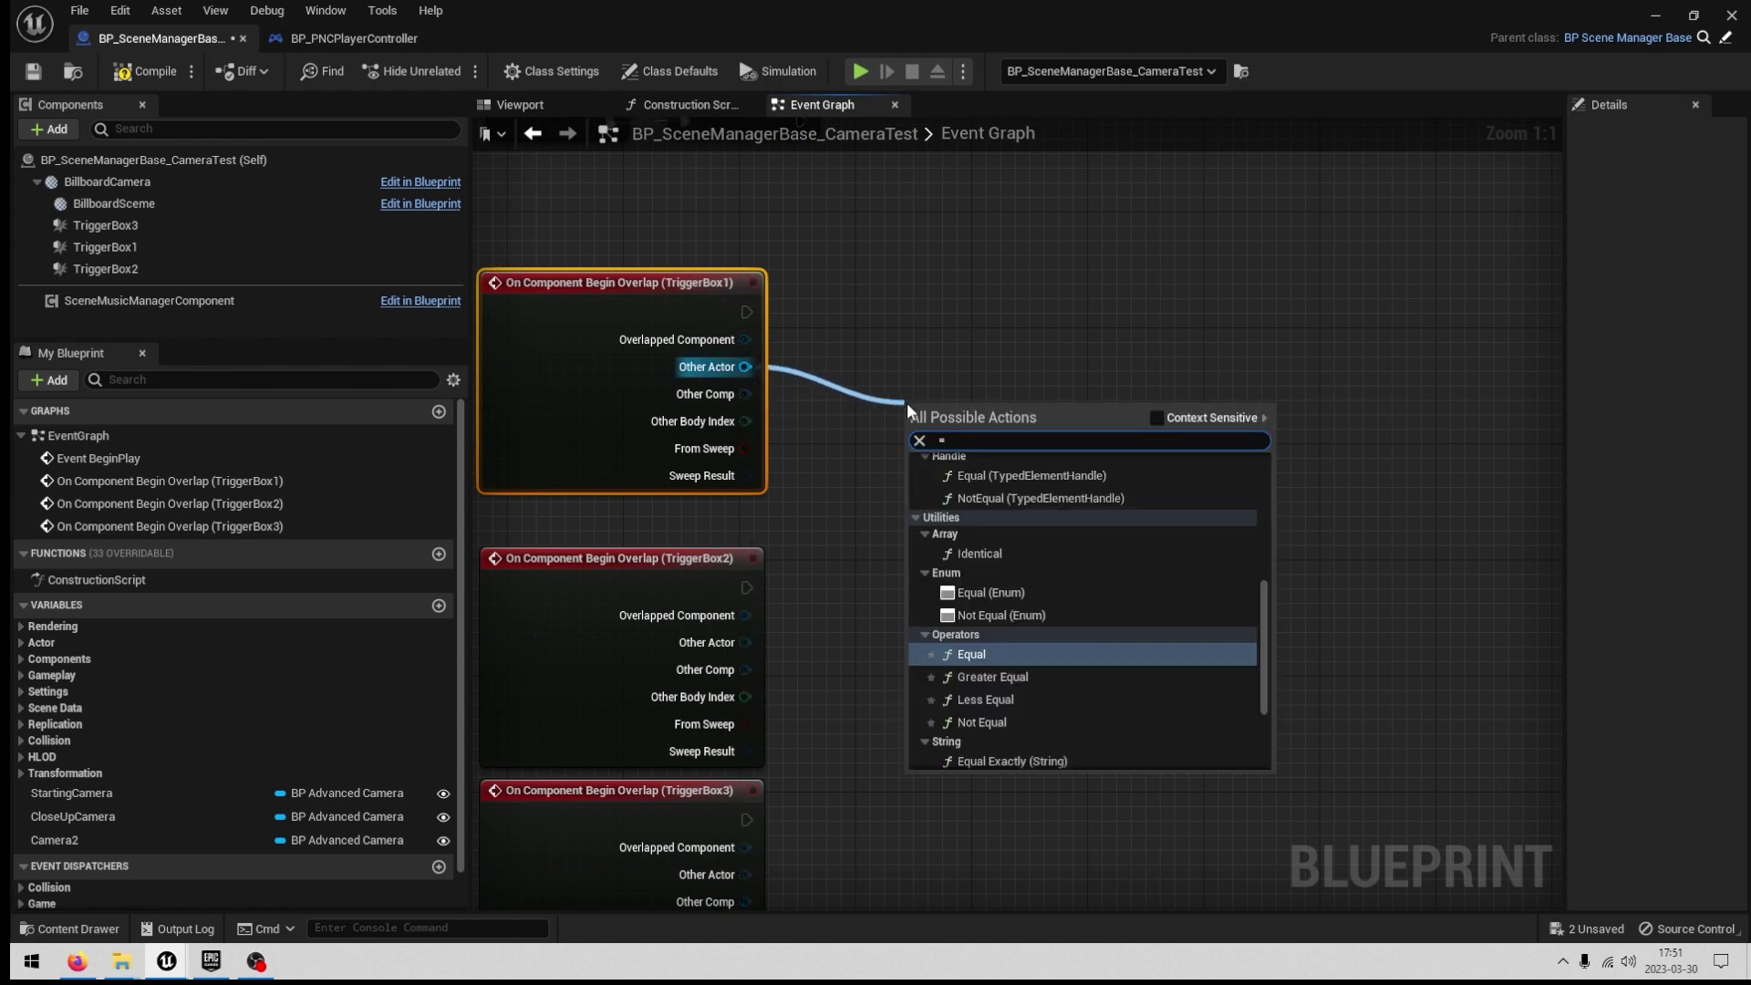
click(971, 654)
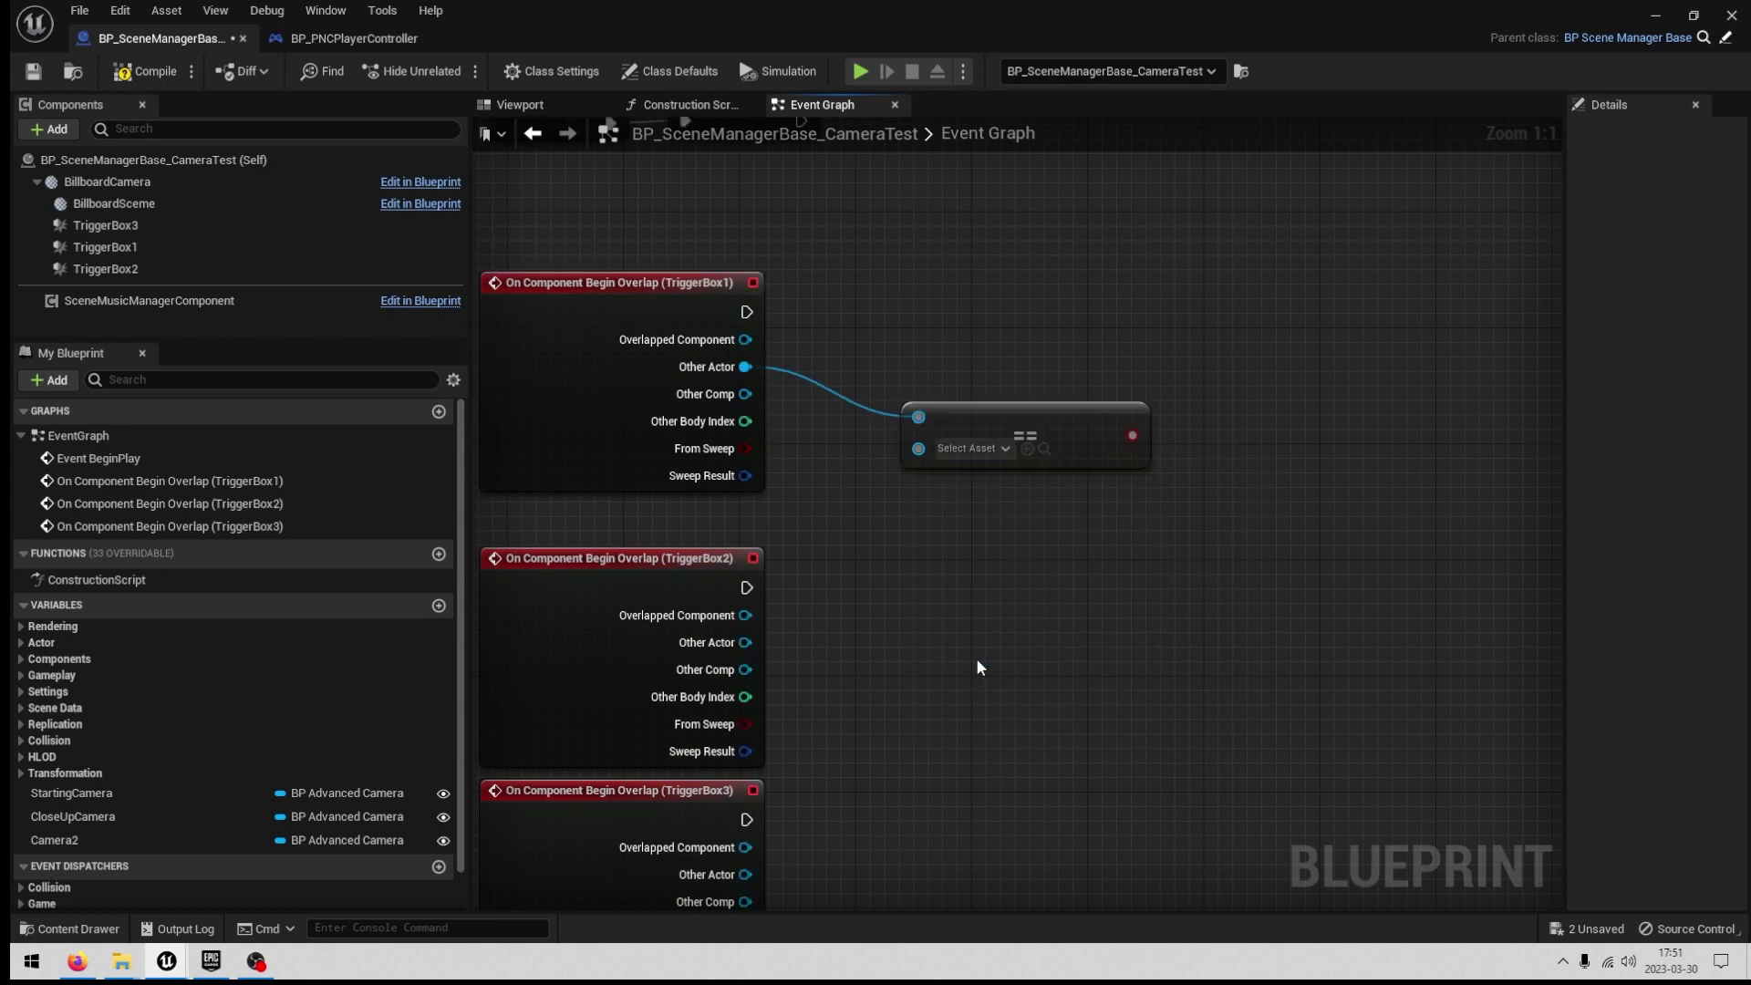
drag(688, 282, 689, 226)
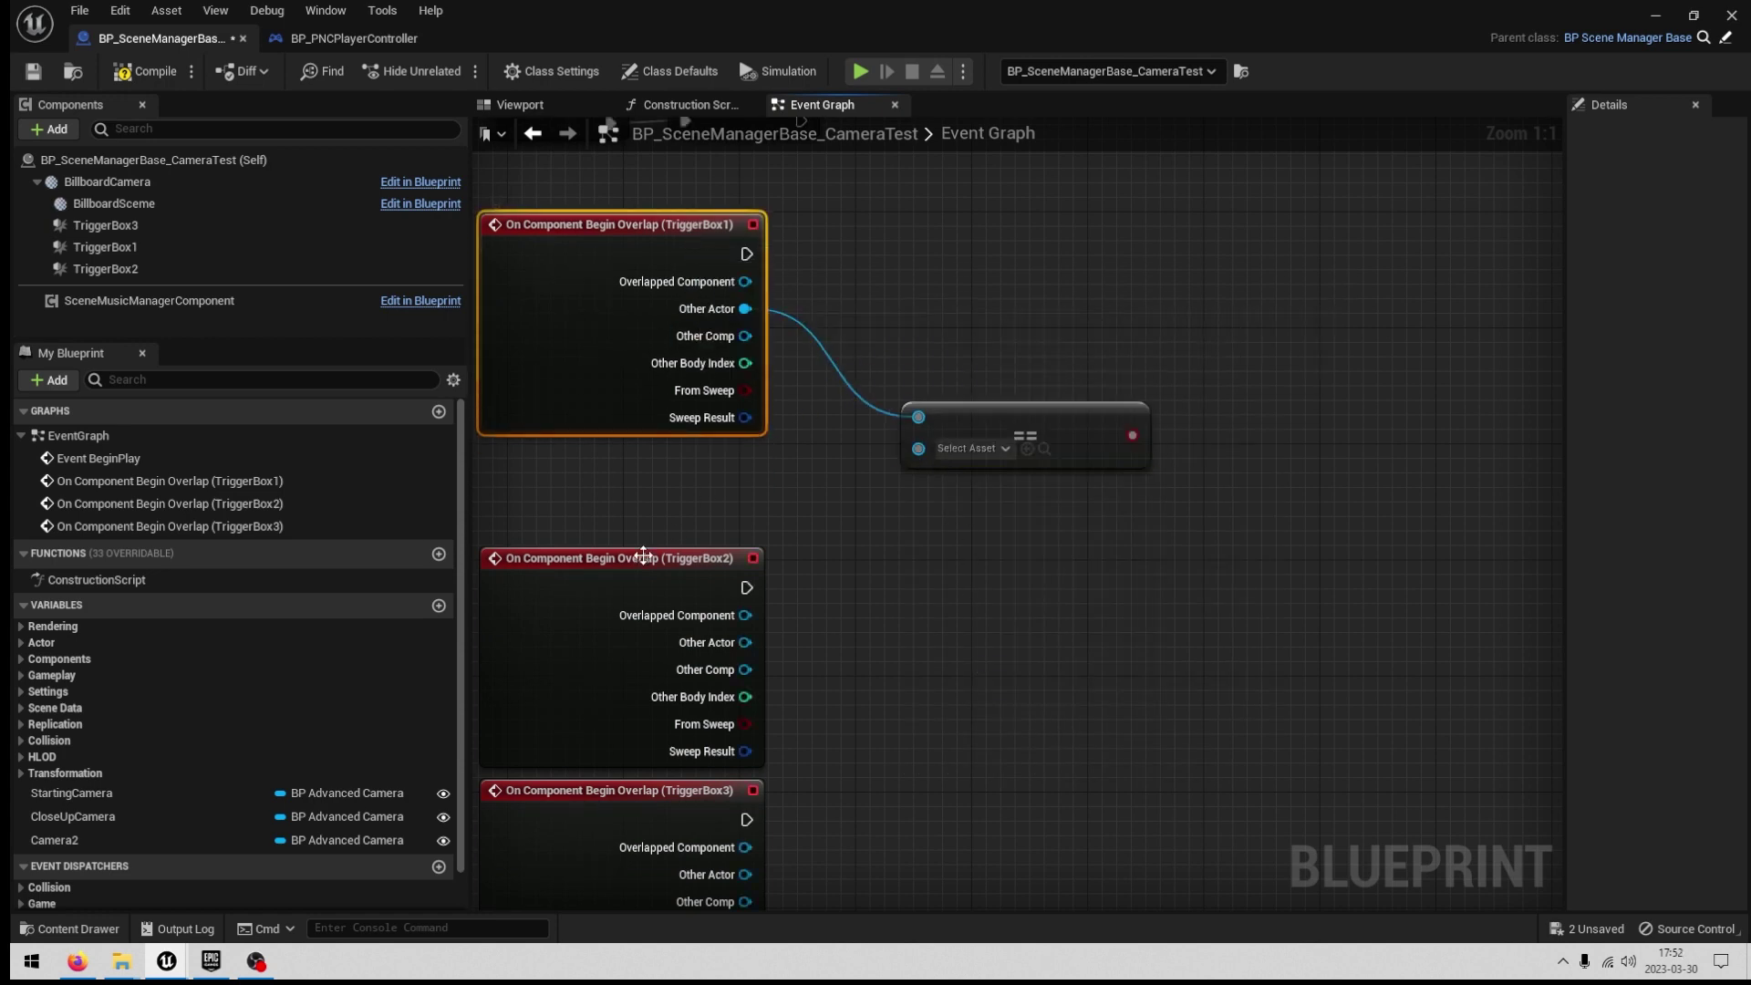
drag(954, 410, 1013, 351)
right_drag(635, 347, 712, 455)
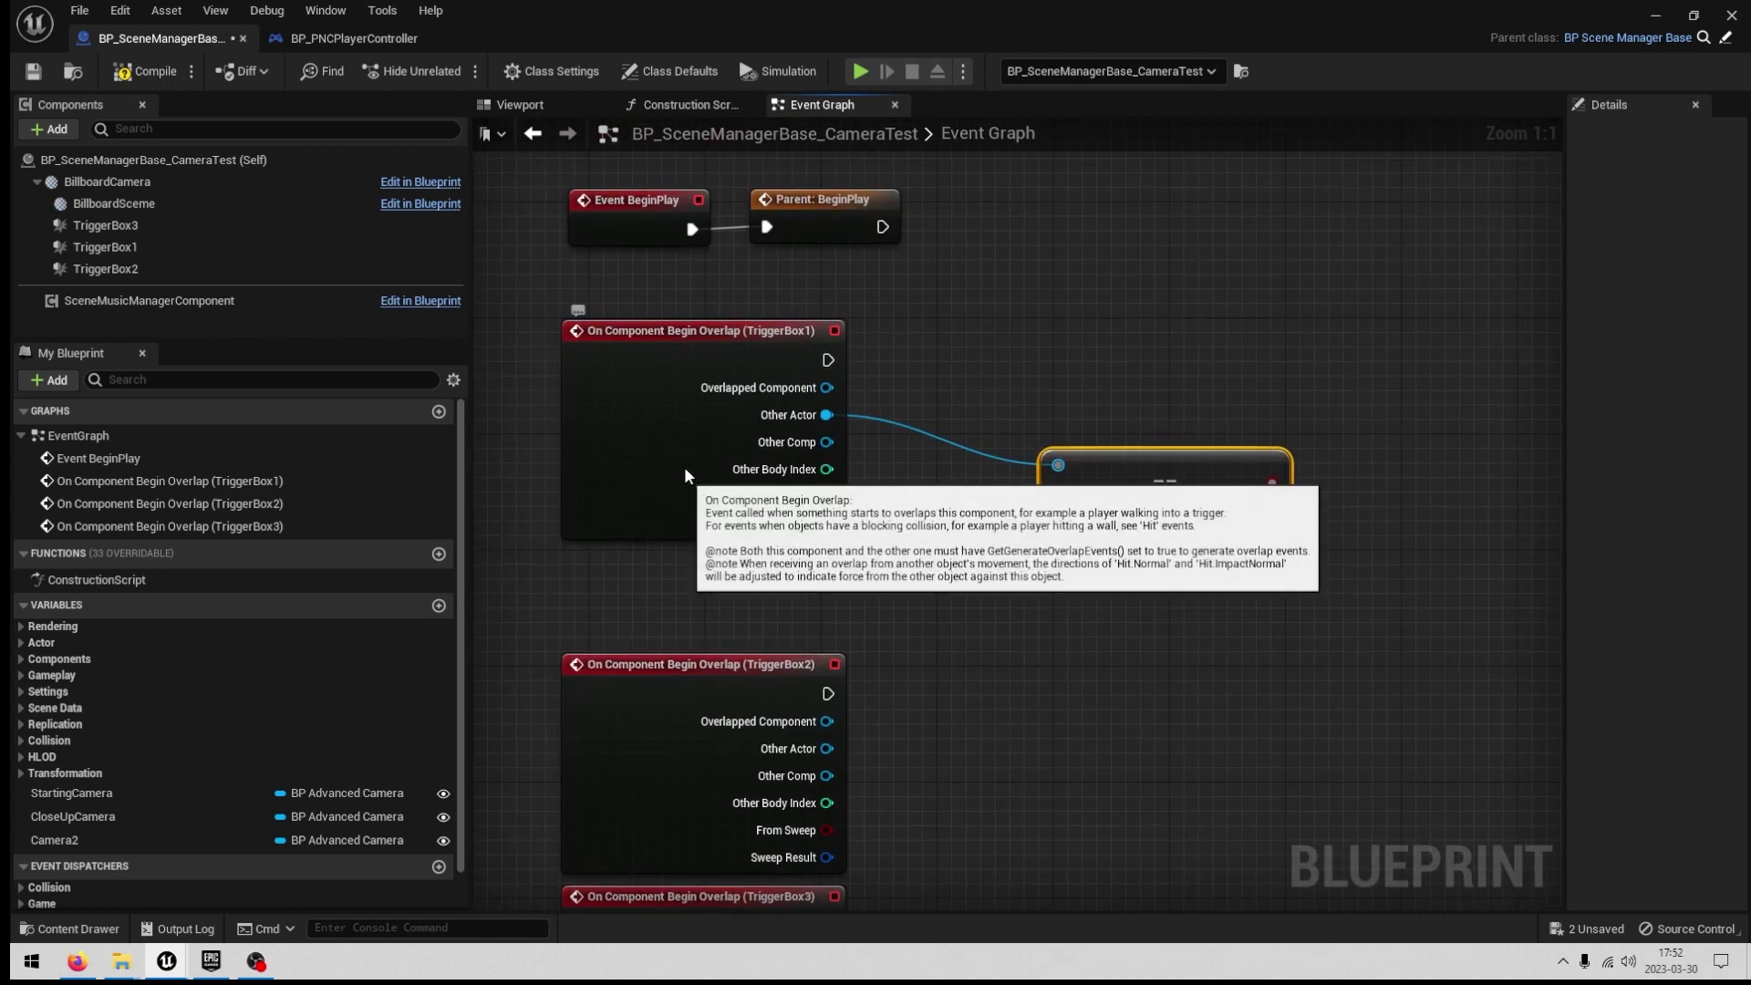
drag(684, 467, 679, 437)
drag(612, 169, 826, 177)
right_drag(945, 575, 935, 497)
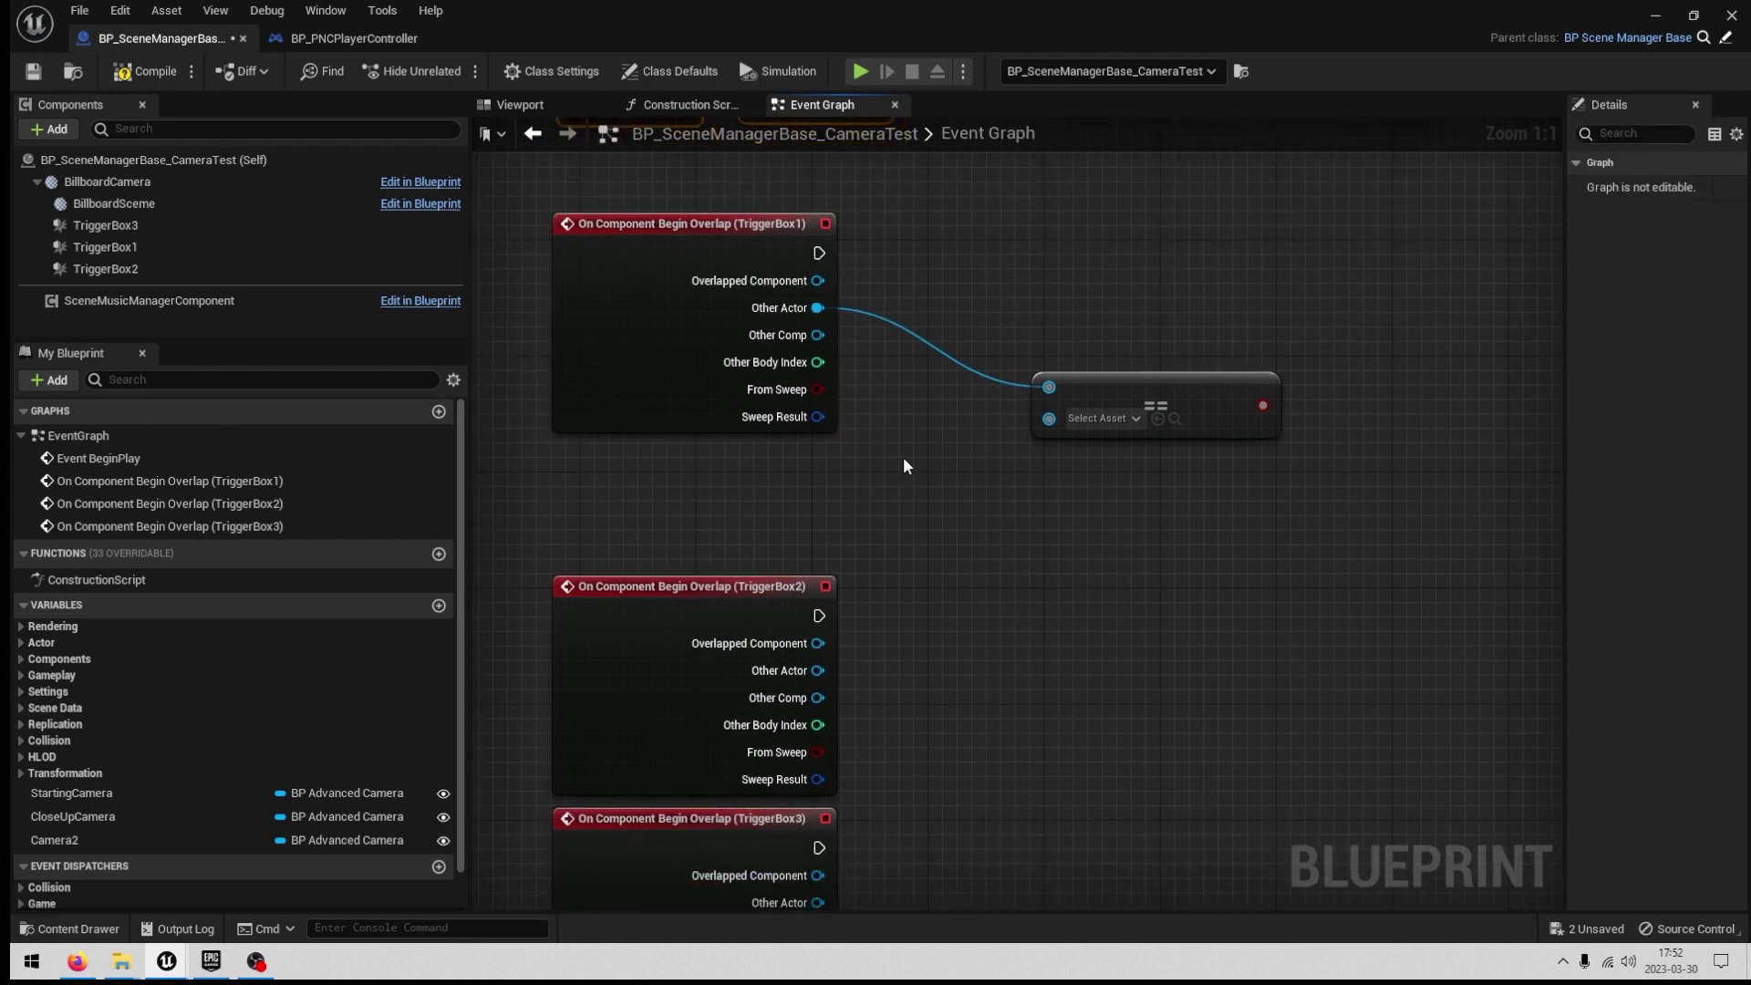
Feed a Get PNC Character node into the second input of the Equal node.
click(1077, 424)
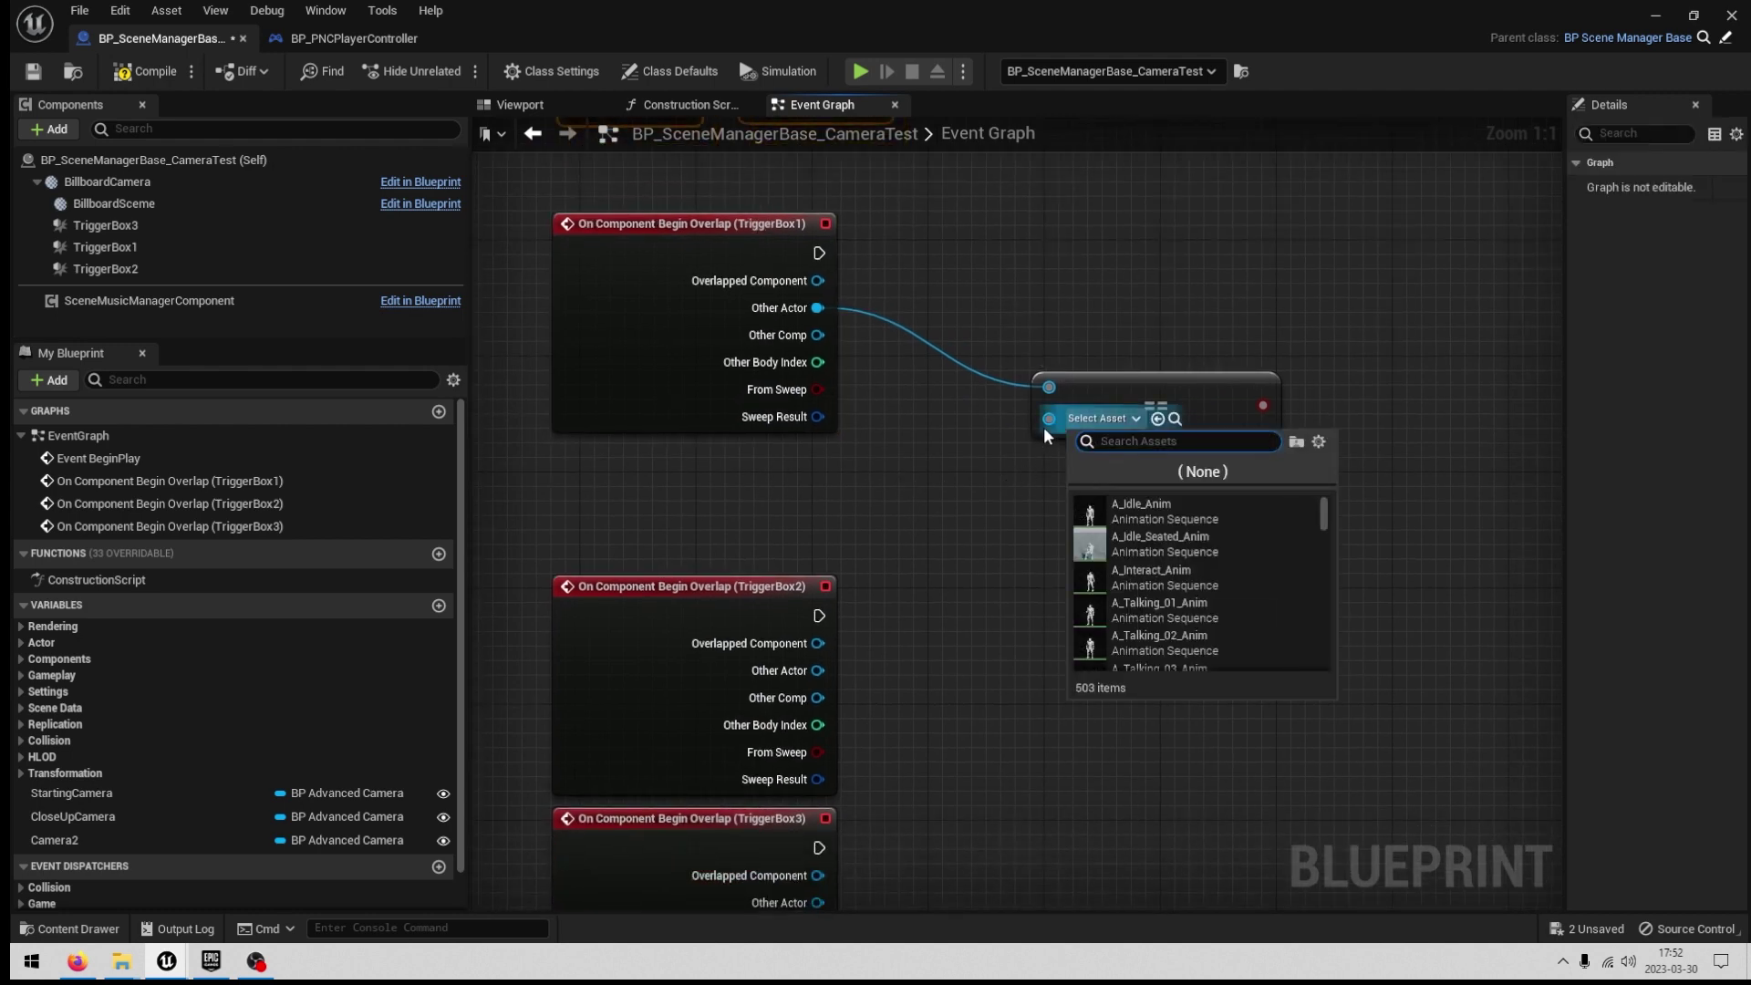
drag(1049, 419, 941, 495)
text(pnc cha)
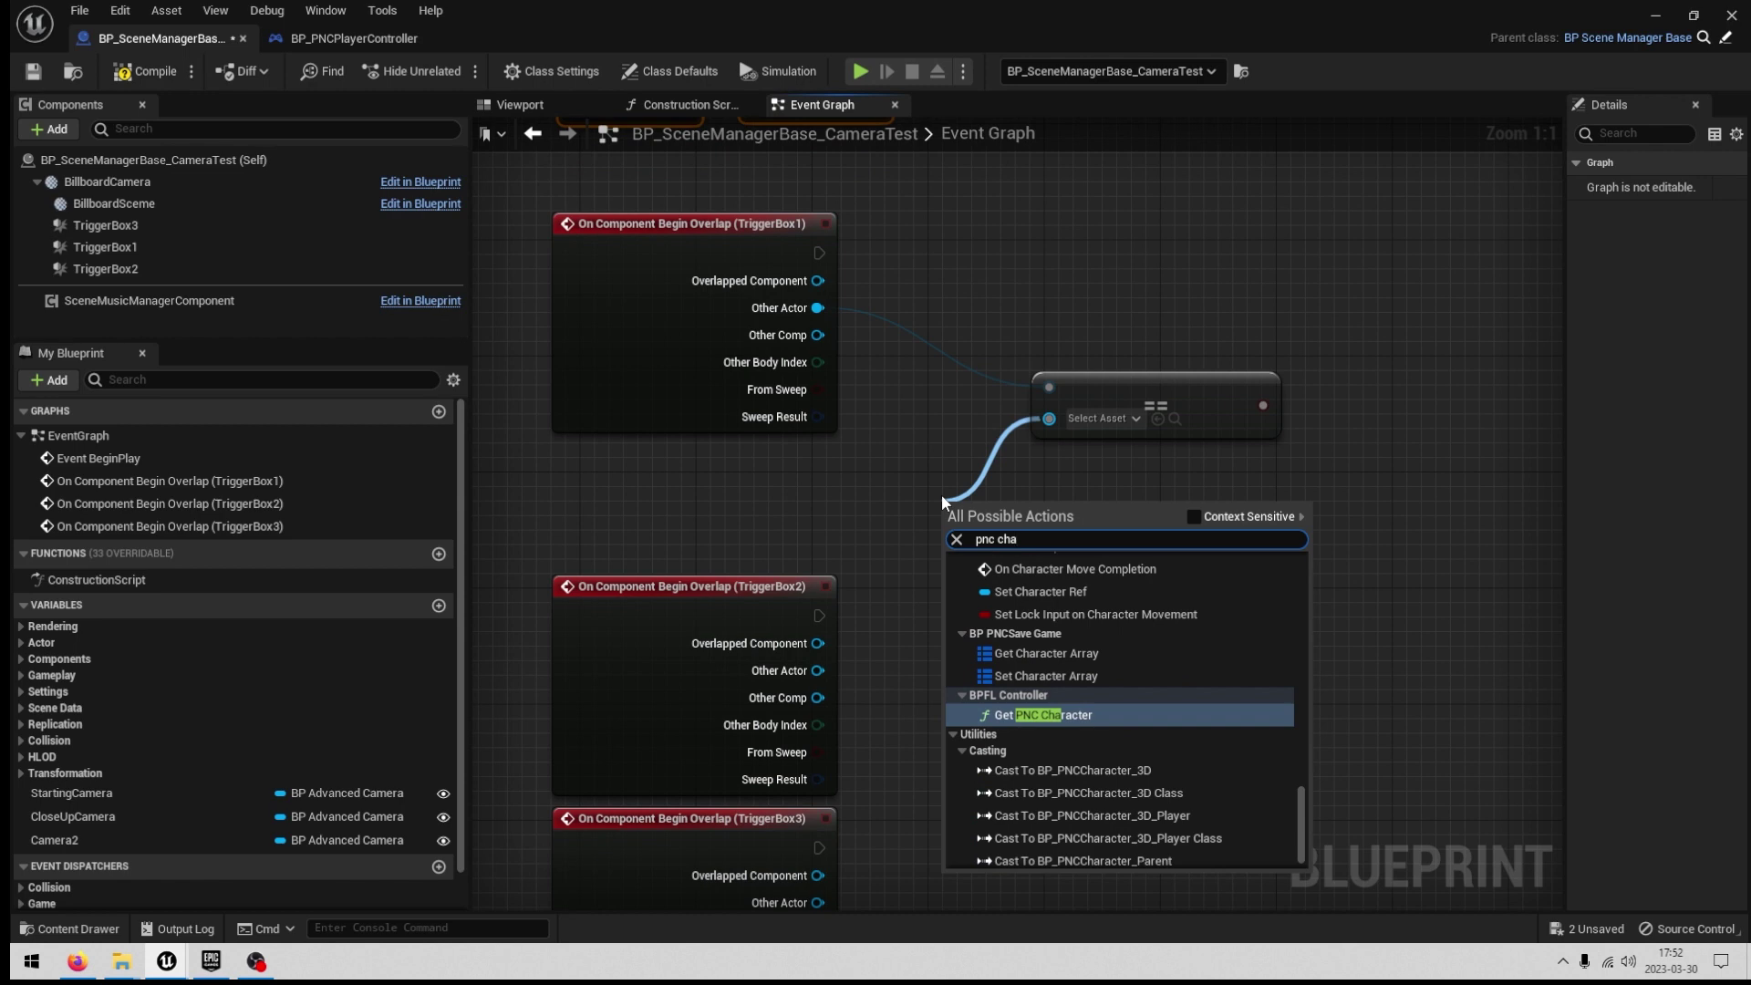
click(1043, 714)
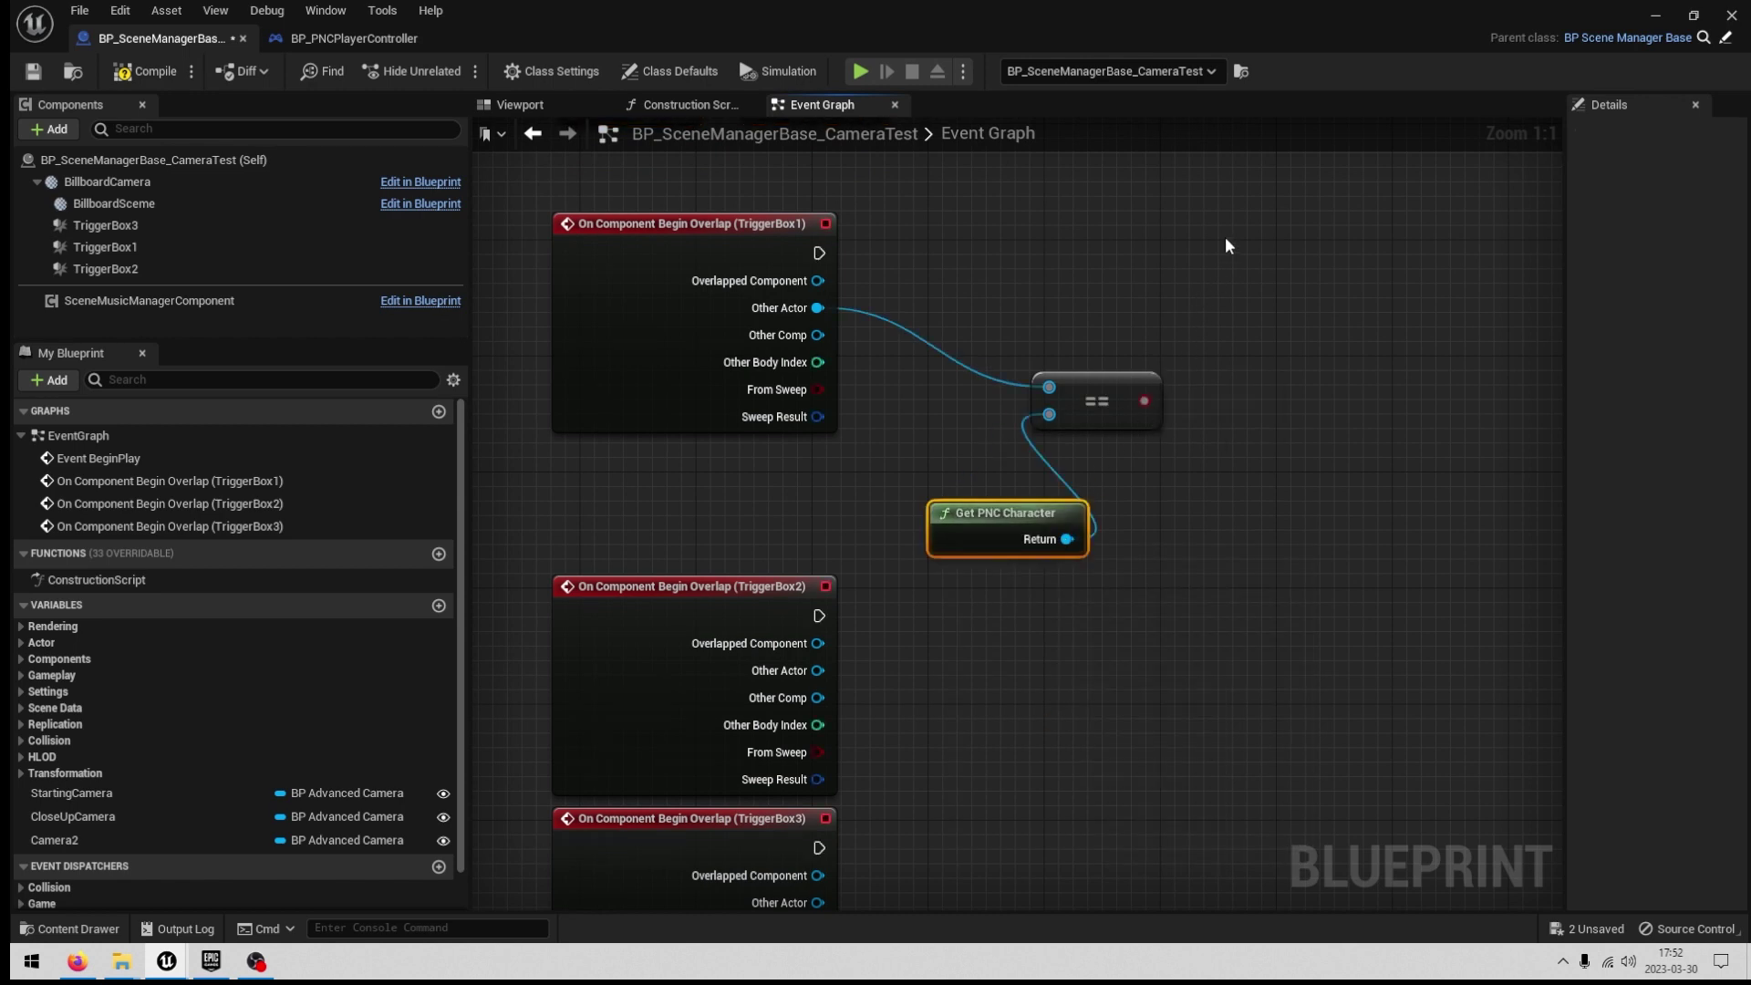
Add a Branch with the Equal result as its condition, and run it from the TriggerBox1 overlap event.
click(1200, 241)
drag(1220, 309, 1140, 402)
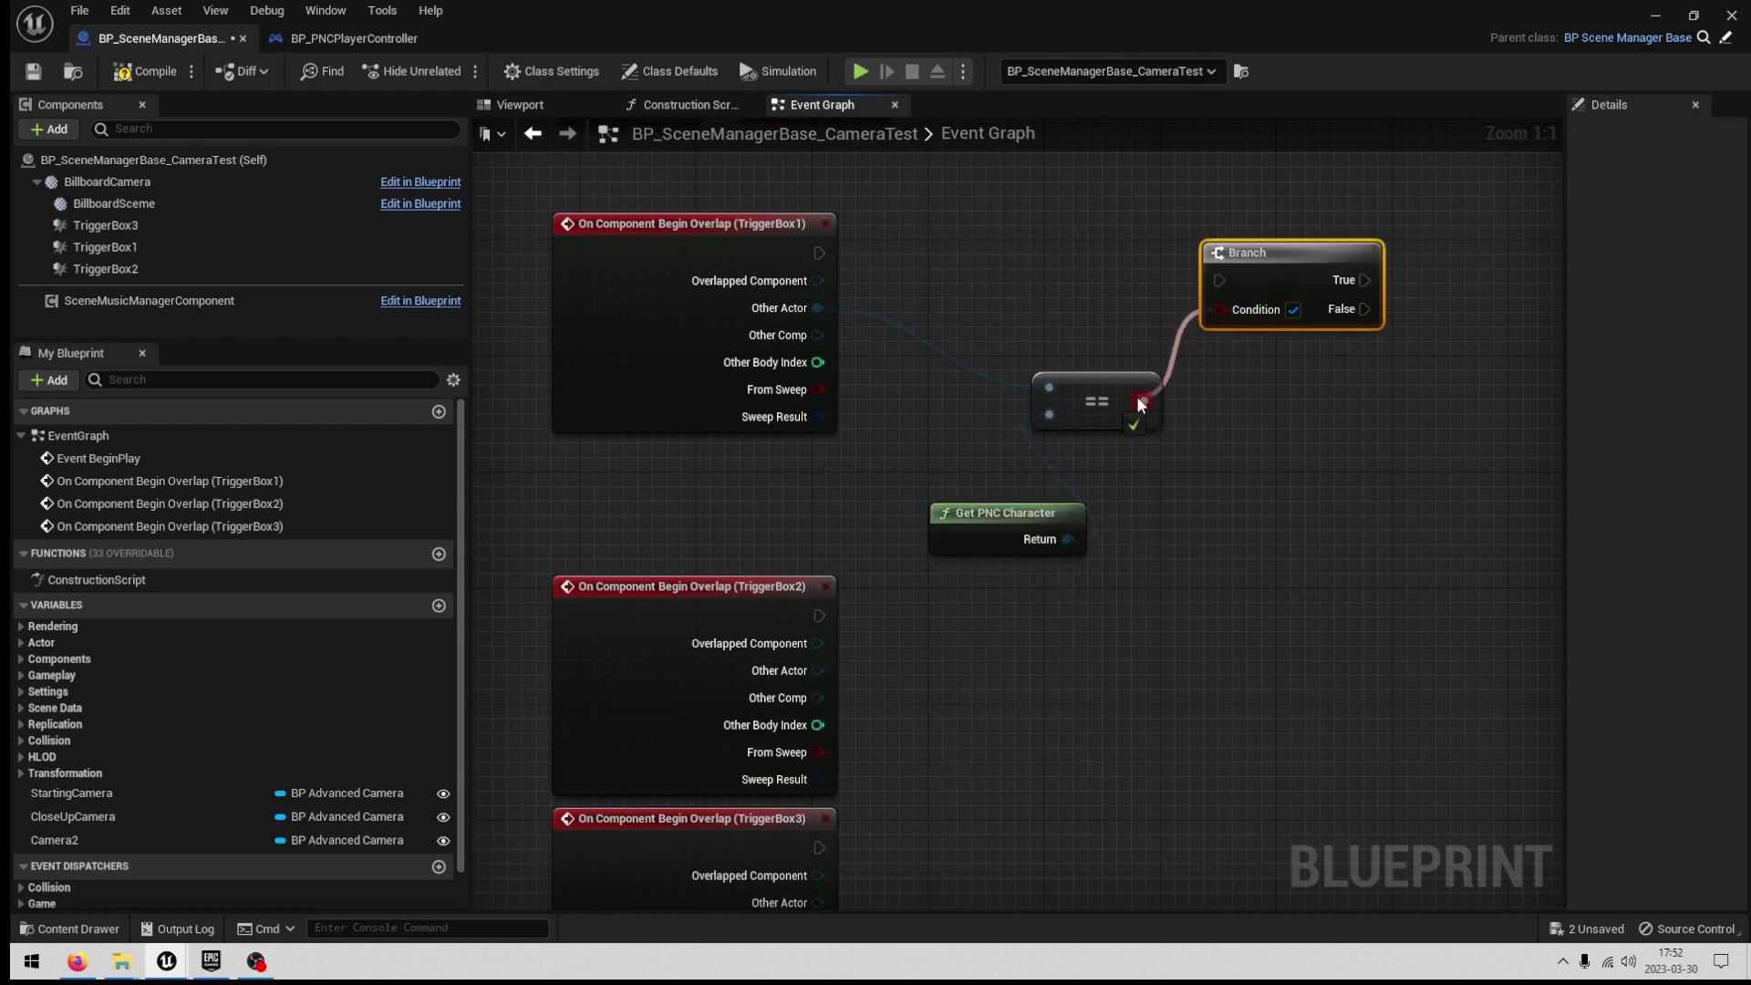
drag(819, 252, 1318, 233)
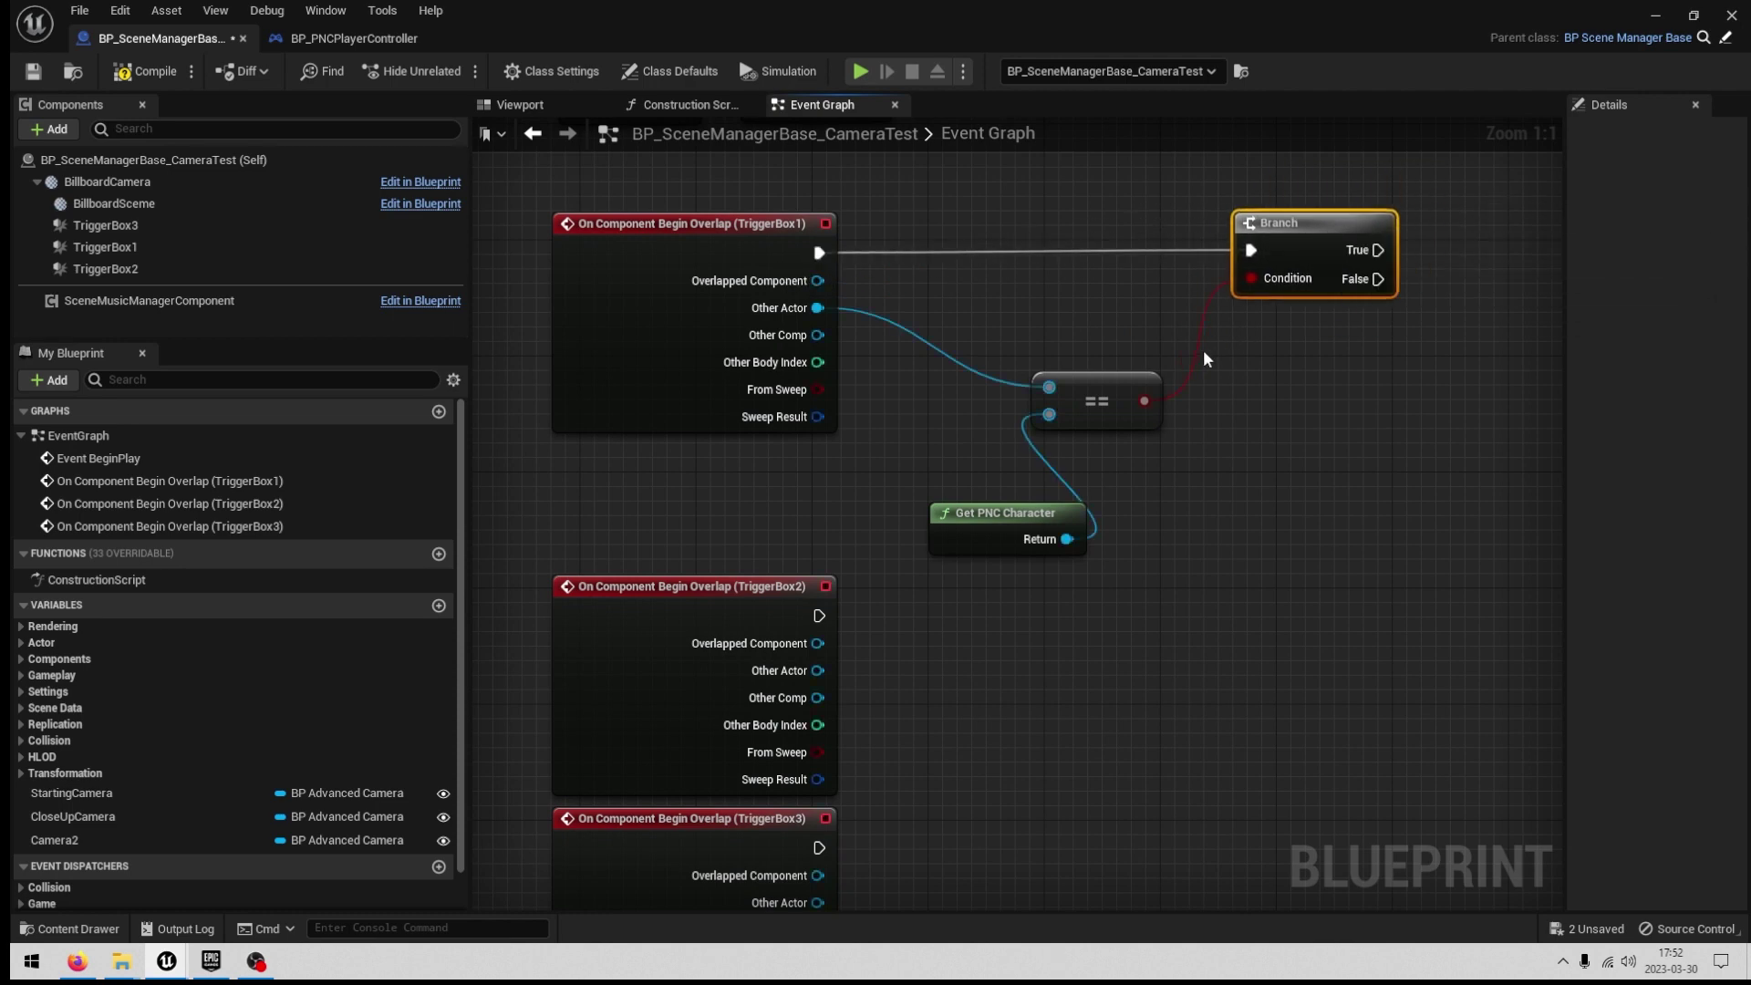
Move the TriggerBox3 event down, and copy the Equal, Get PNC Character and Branch nodes to the TriggerBox2 event, connecting Other Actor and execution.
right_drag(799, 673, 900, 477)
scroll(901, 501, down, 2)
drag(801, 669, 790, 736)
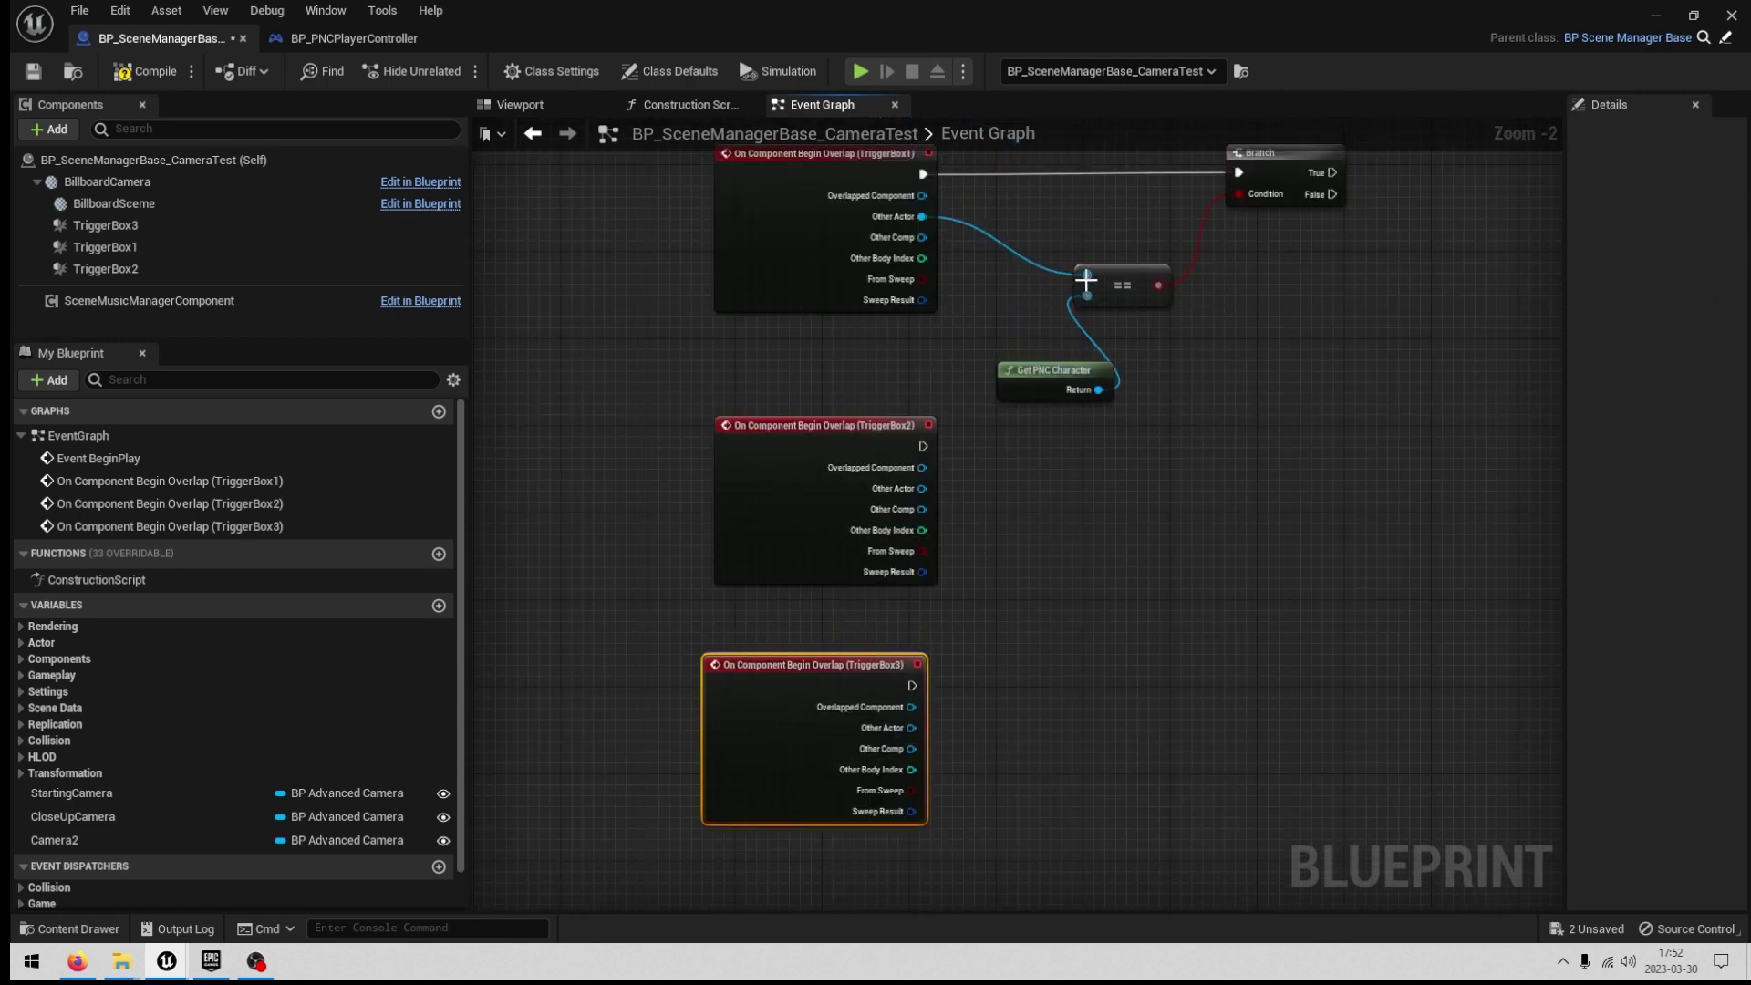
drag(1030, 195, 1286, 414)
key(ctrl+c)
key(ctrl+v)
drag(1368, 355, 1216, 433)
drag(922, 488, 1076, 548)
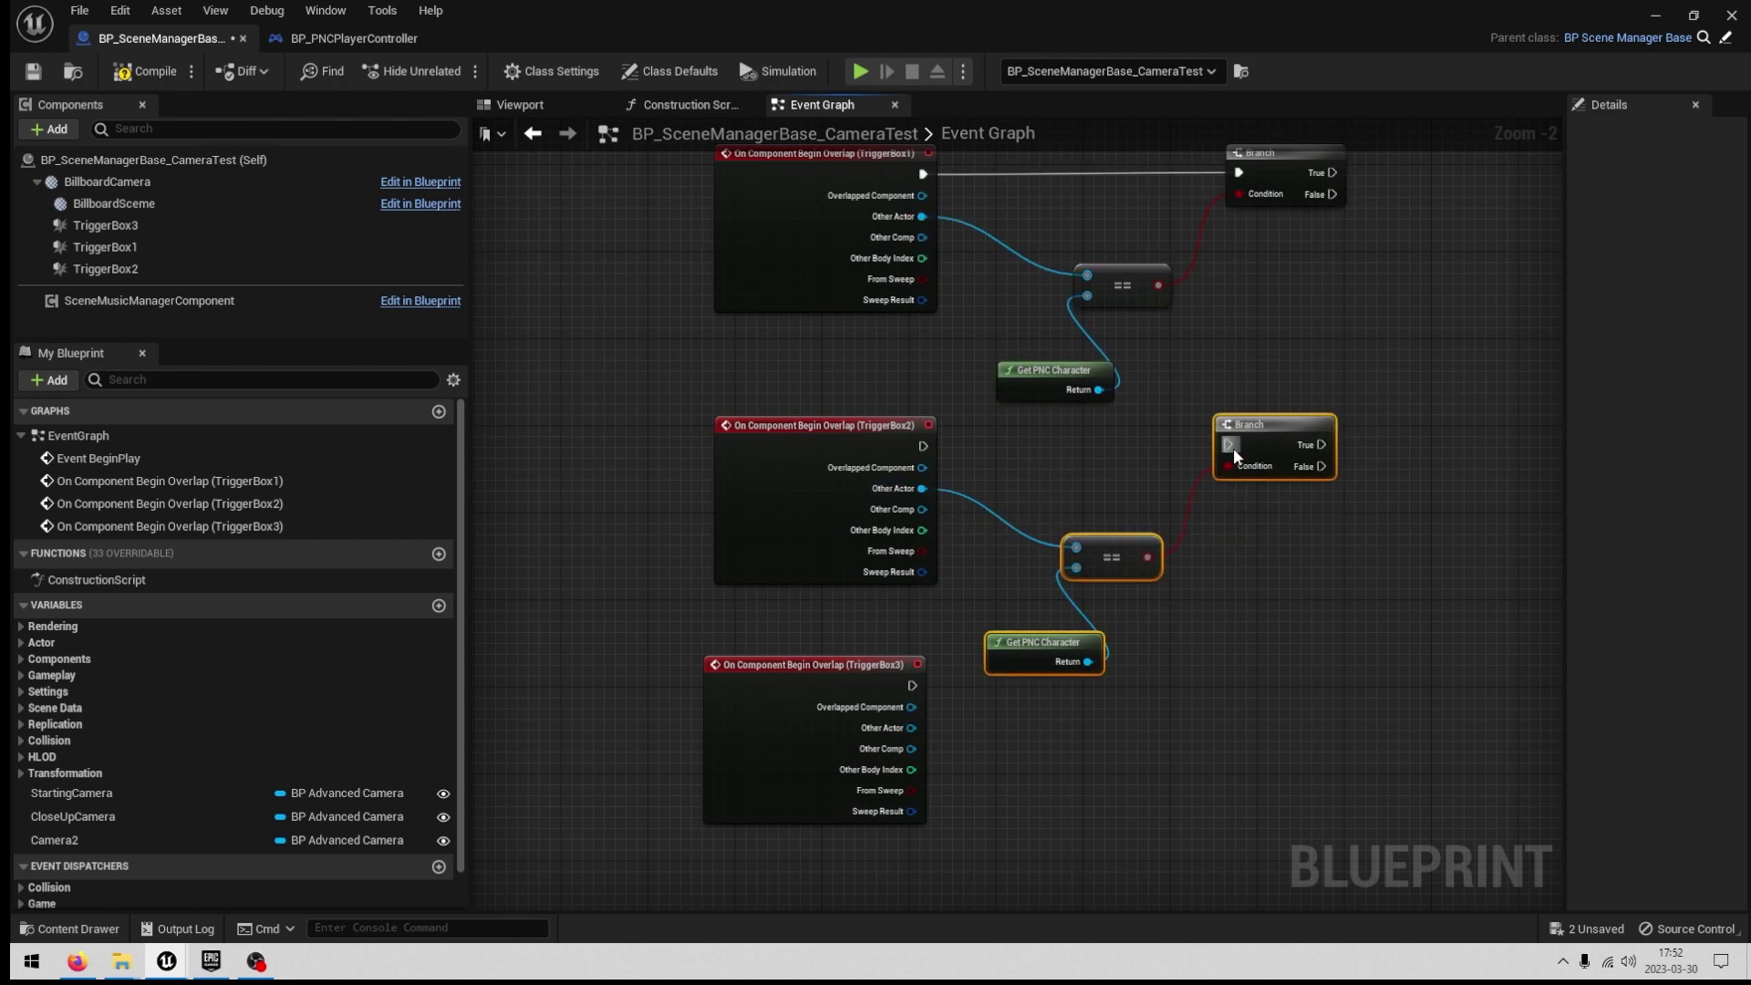
drag(1228, 445, 925, 446)
Paste the same player-check nodes beside the TriggerBox3 overlap event, connect its execution and Other Actor, and save everything.
right_drag(1103, 510, 1096, 359)
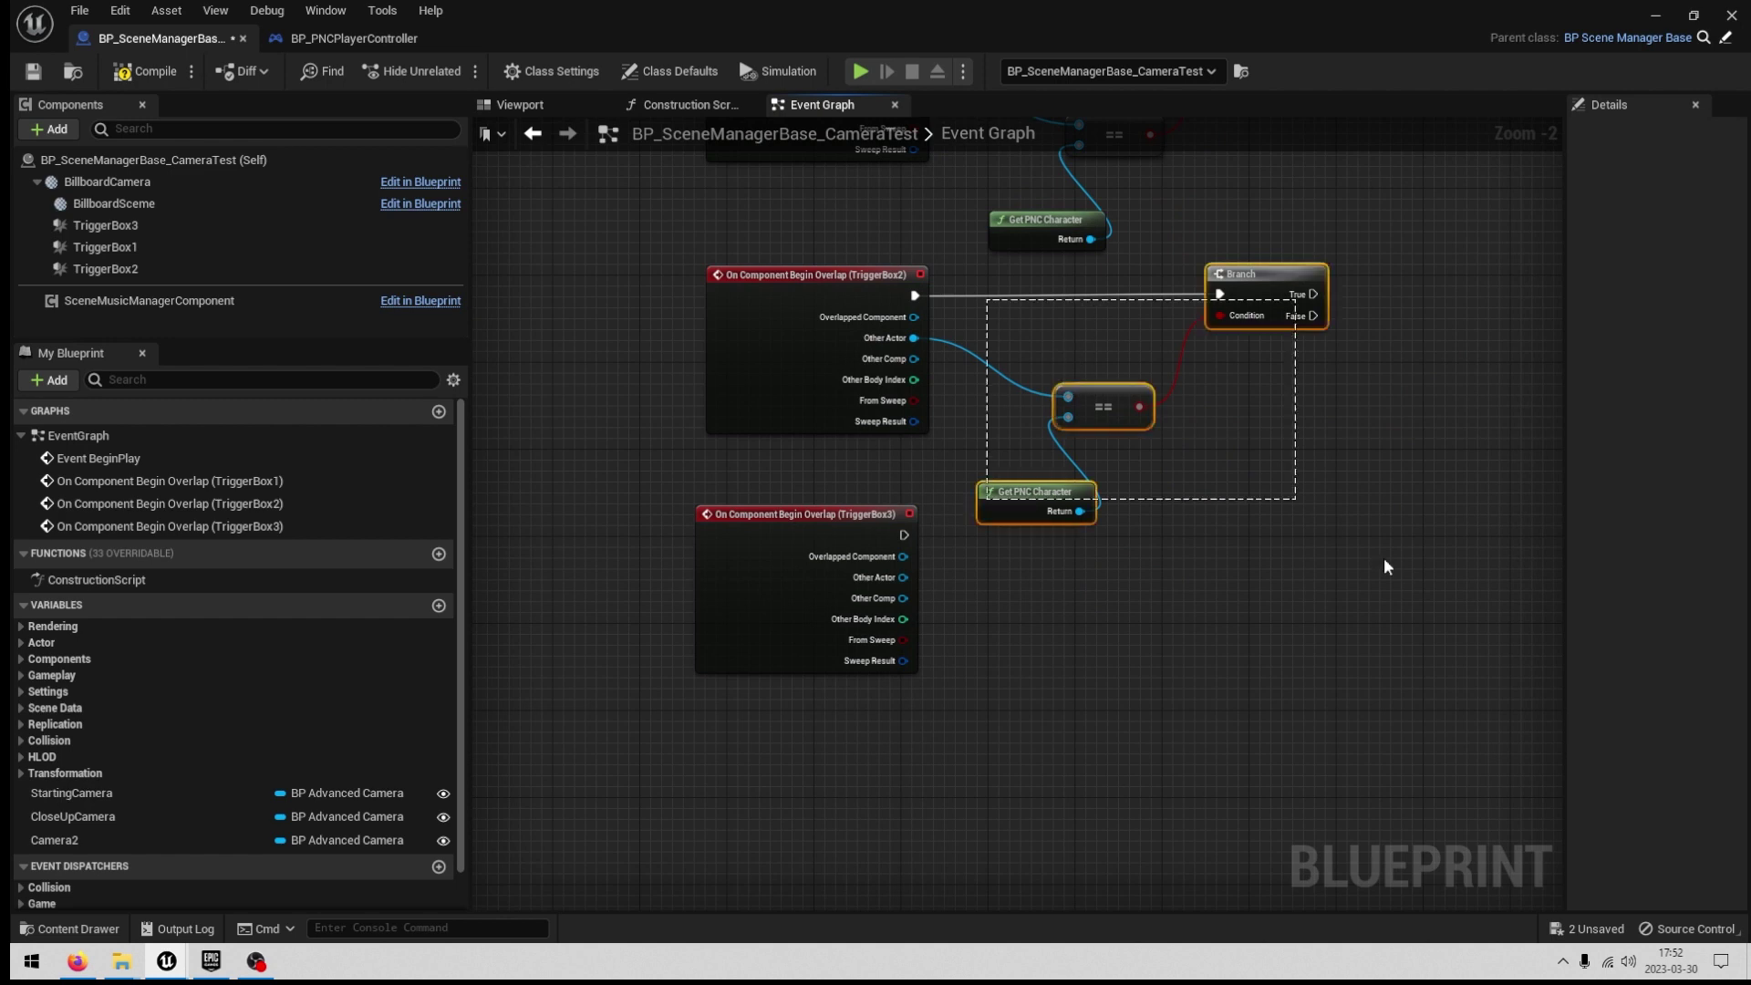
key(ctrl+v)
drag(1319, 514, 1244, 549)
drag(833, 531, 1220, 567)
drag(1068, 672, 891, 611)
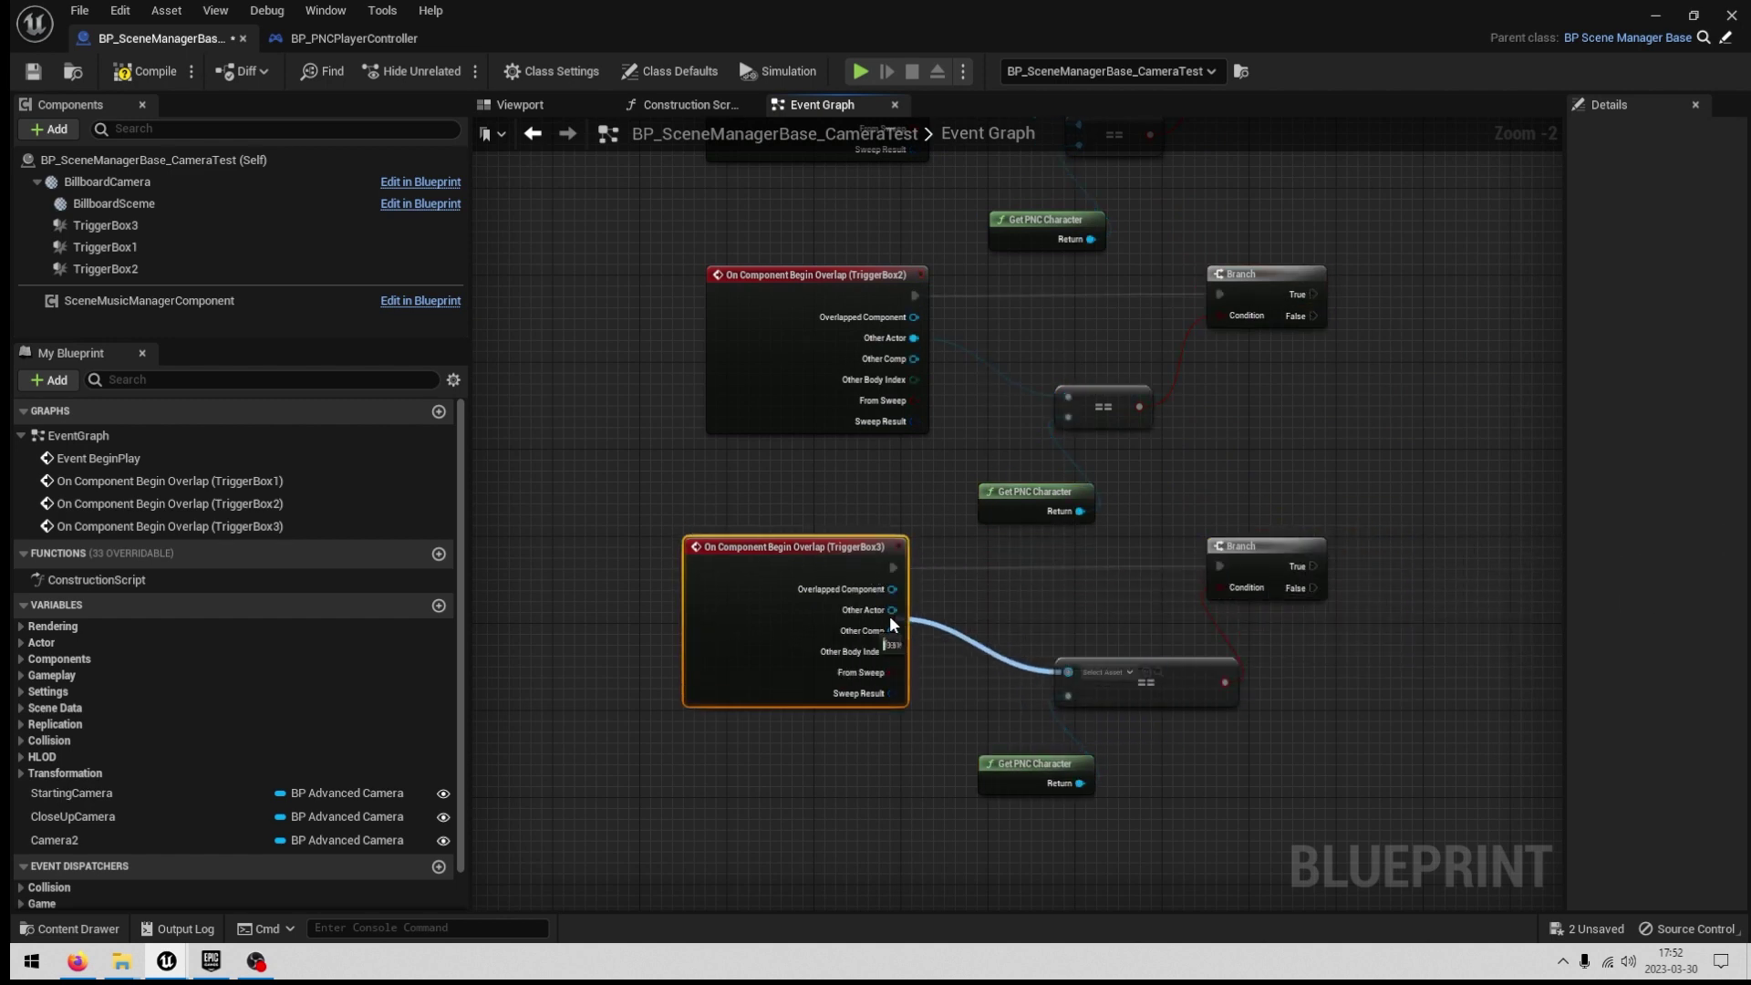
scroll(889, 615, down, 1)
scroll(975, 577, down, 3)
right_drag(975, 576, 860, 660)
scroll(875, 639, up, 3)
key(ctrl+shift+s)
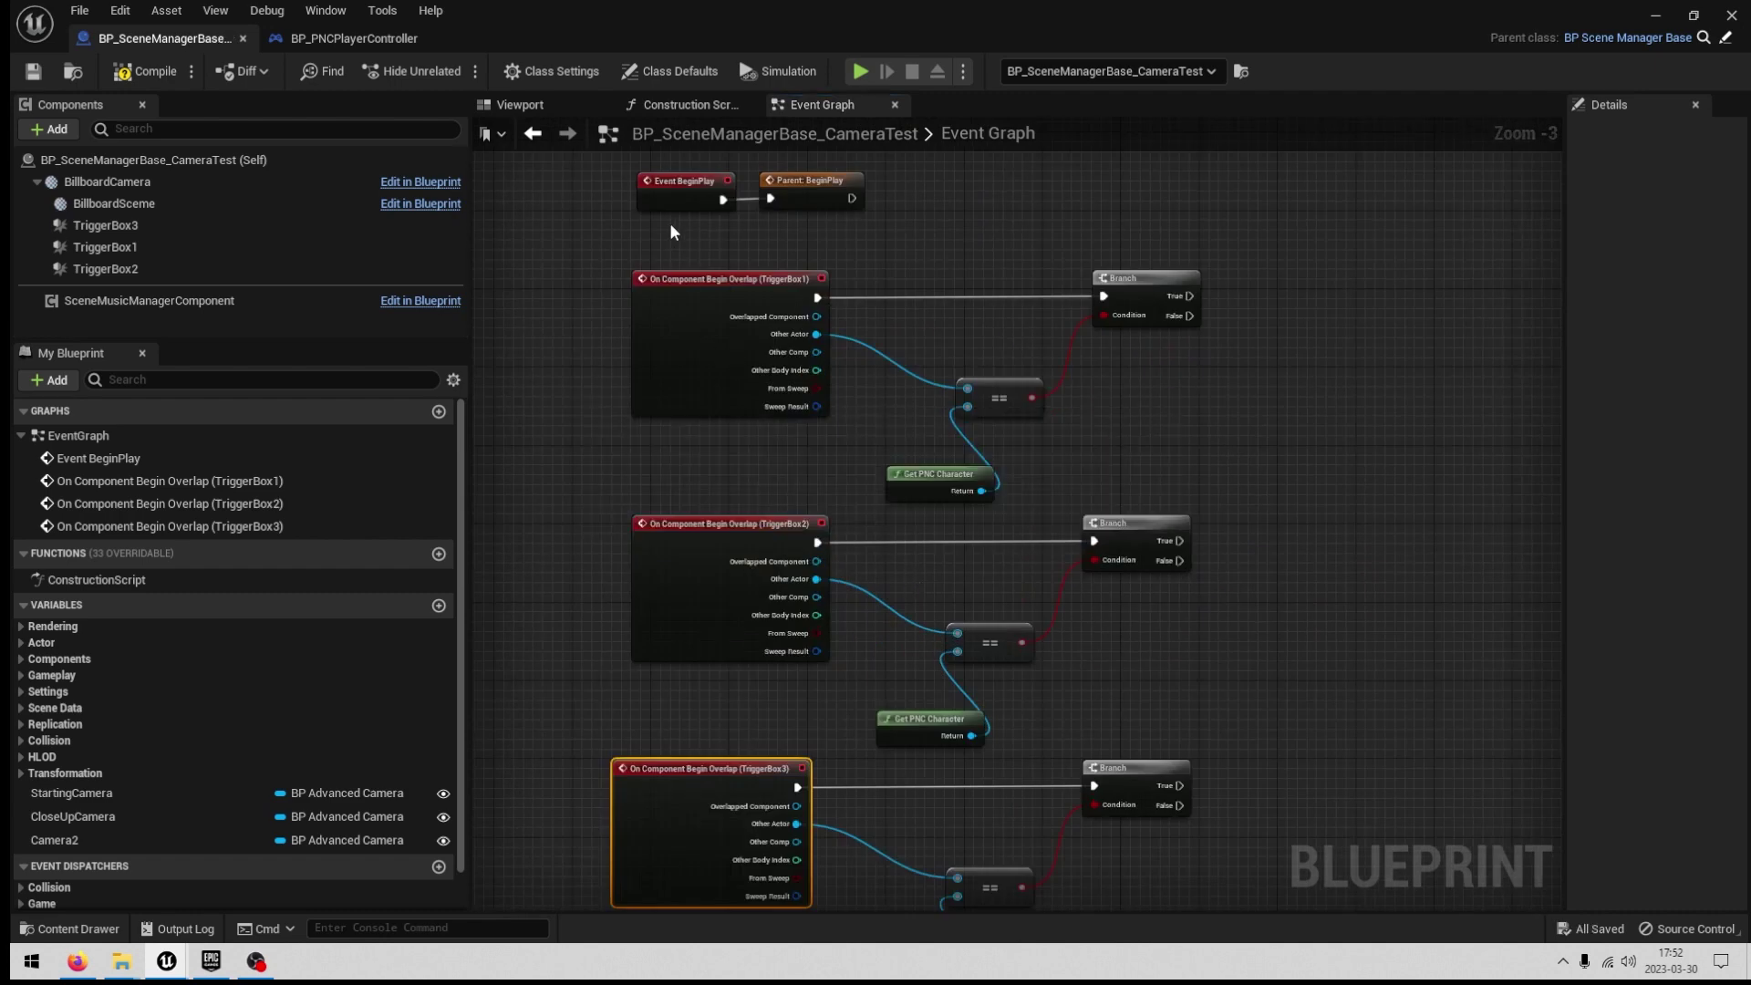
Move the BeginPlay nodes further above the overlap events, and return to the CameraTest level.
right_drag(581, 162, 602, 273)
drag(602, 280, 855, 184)
click(788, 388)
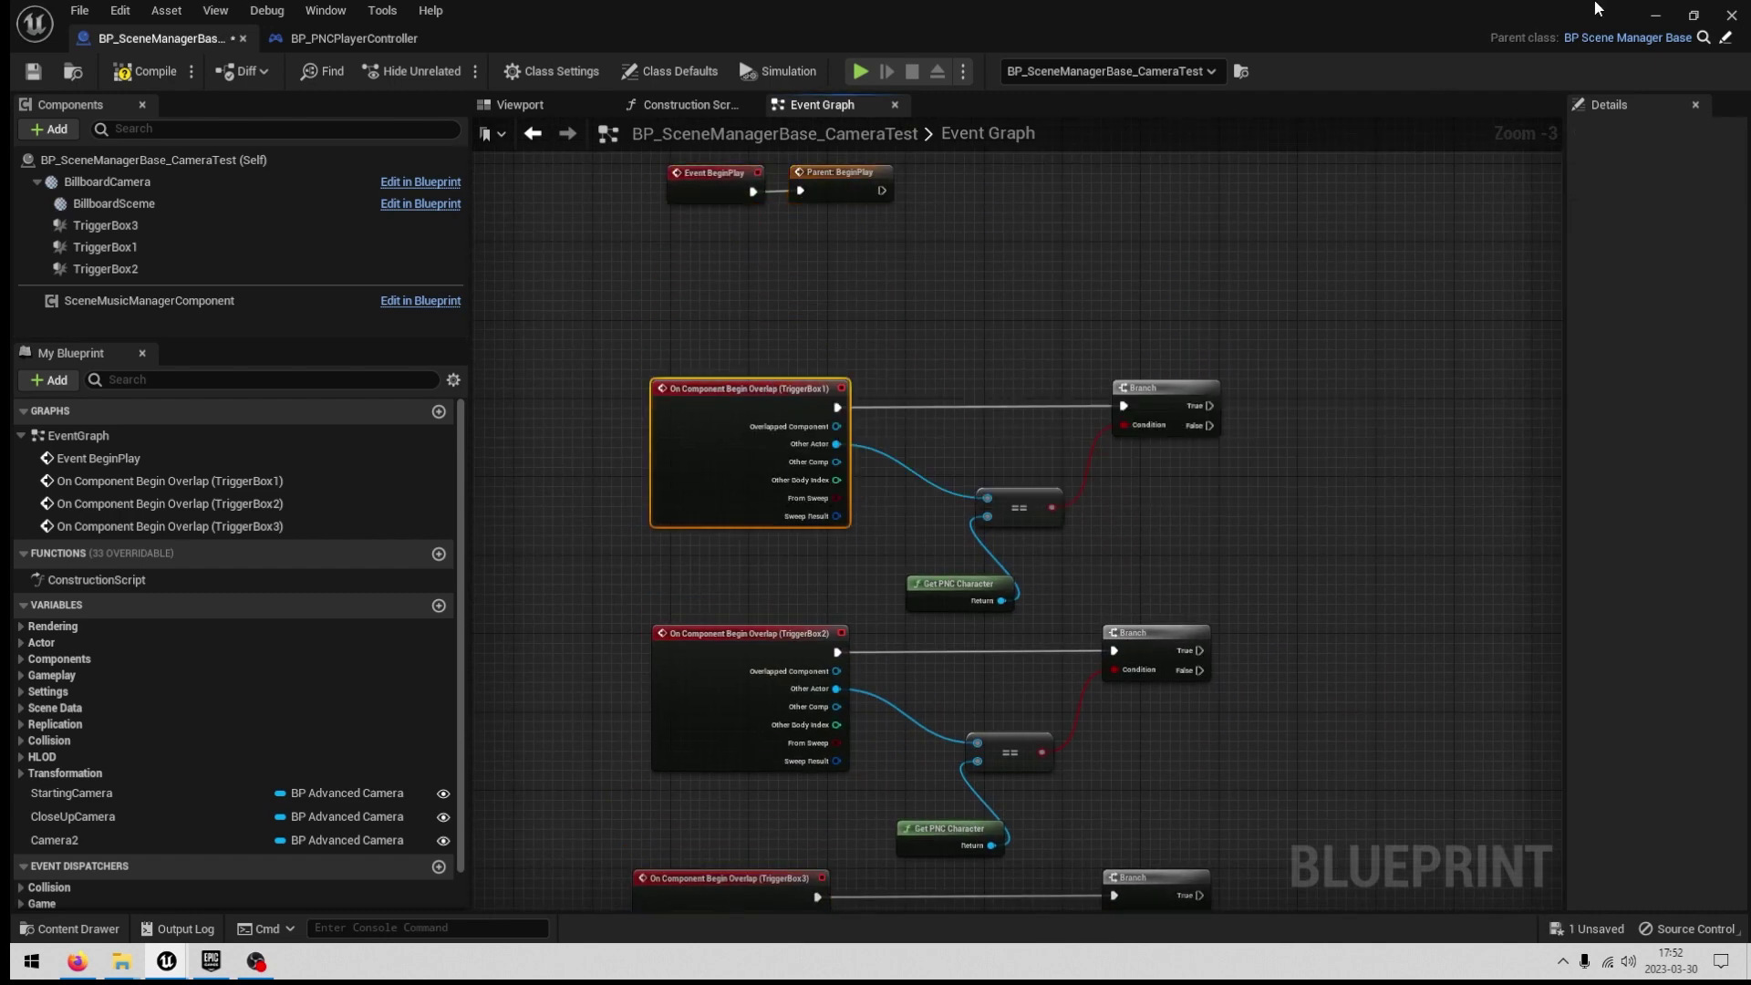
click(1656, 17)
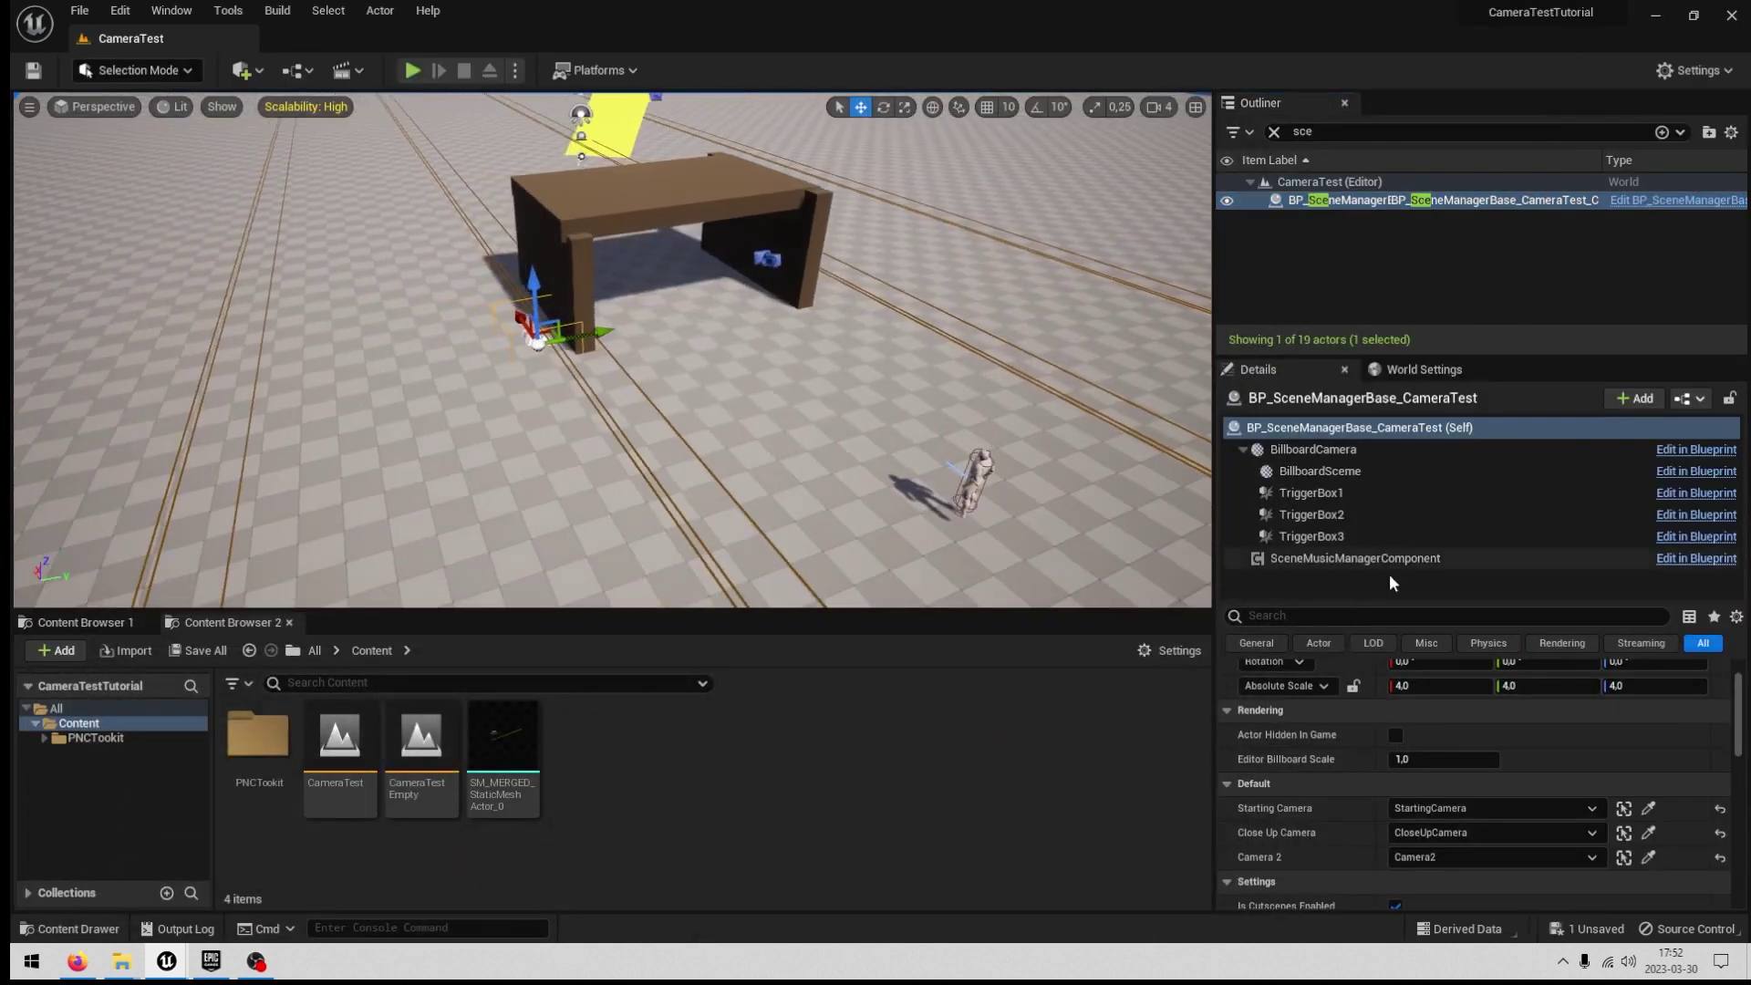
Place TriggerBox1 on the floor between the character and the table, scaled to about 3.43 in Y and 2.26 in Z.
click(1311, 492)
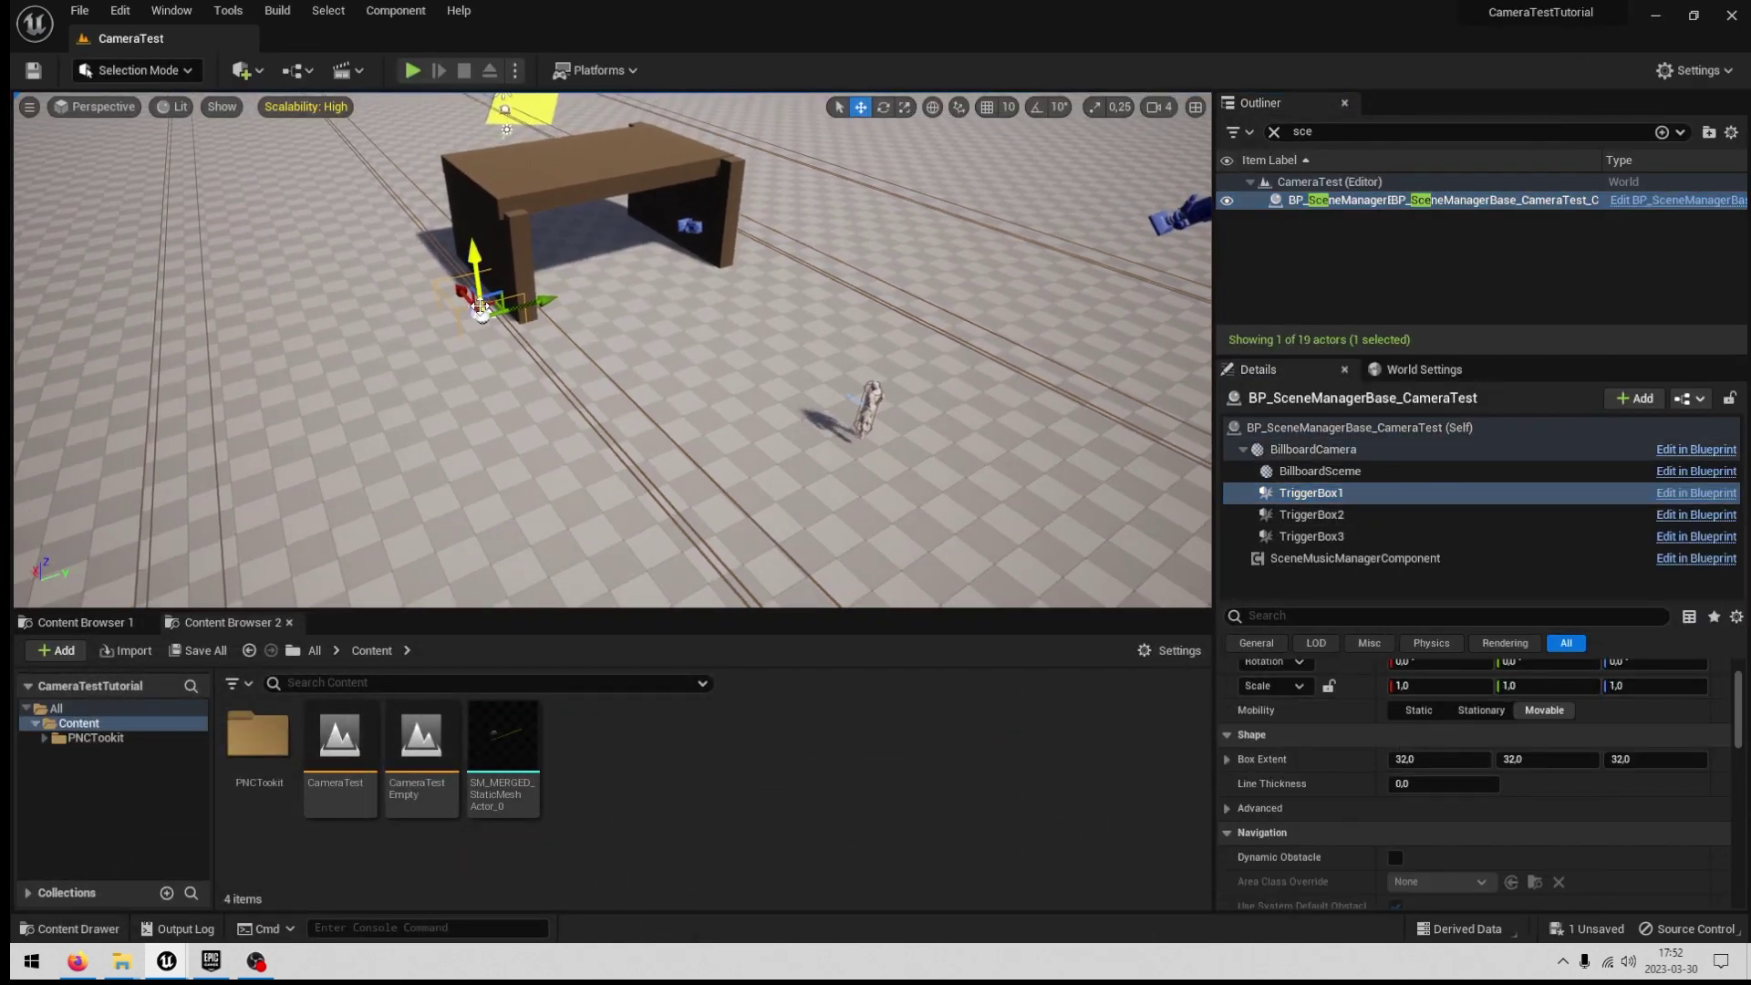
drag(537, 353, 778, 395)
key(r)
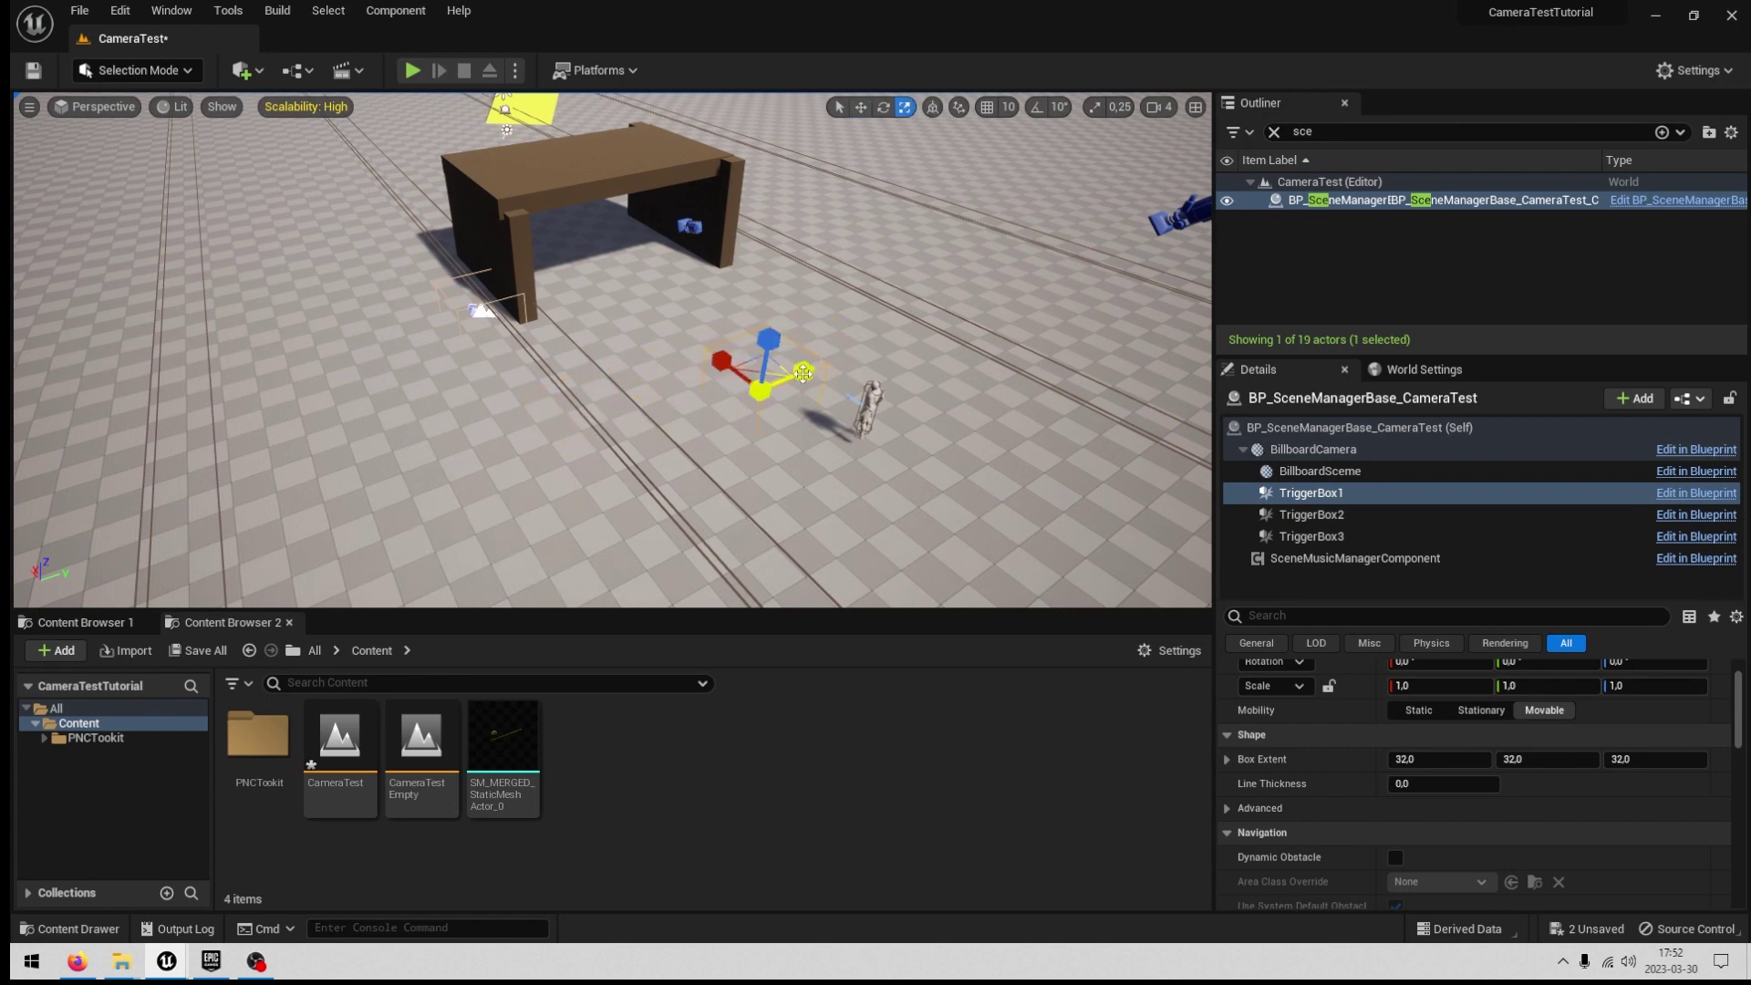
drag(801, 372, 770, 334)
right_drag(770, 339, 638, 349)
key(w)
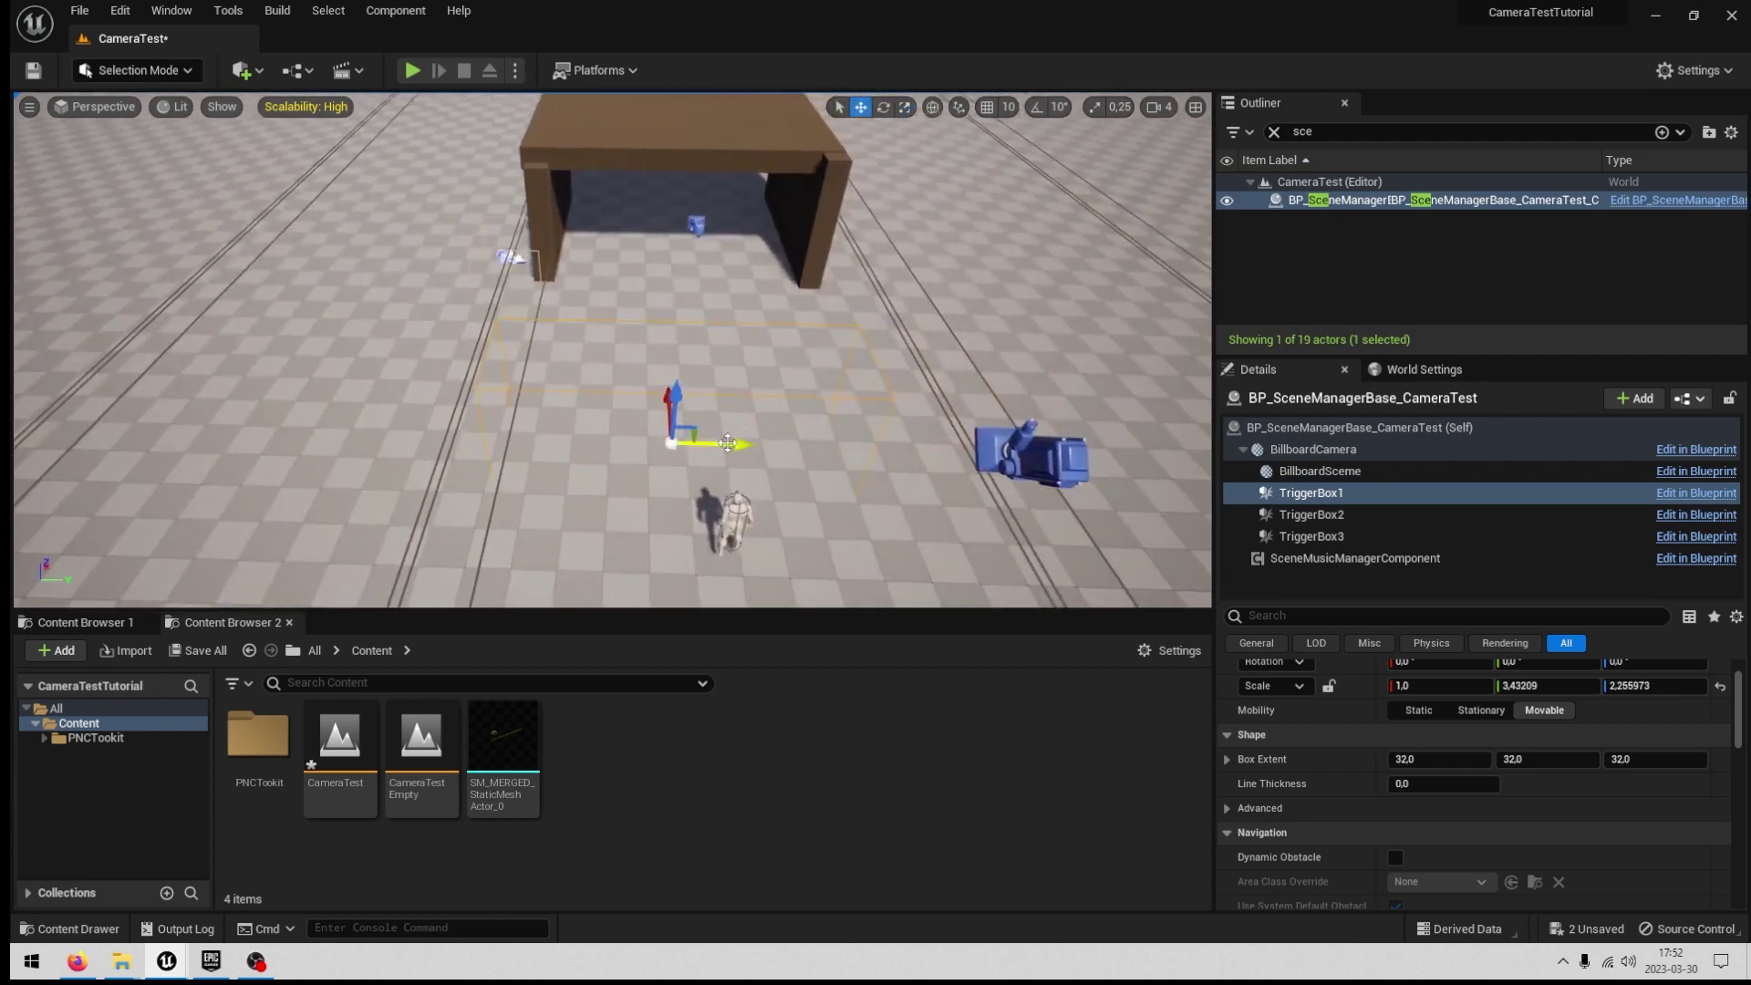
drag(729, 444, 740, 446)
right_drag(740, 446, 898, 440)
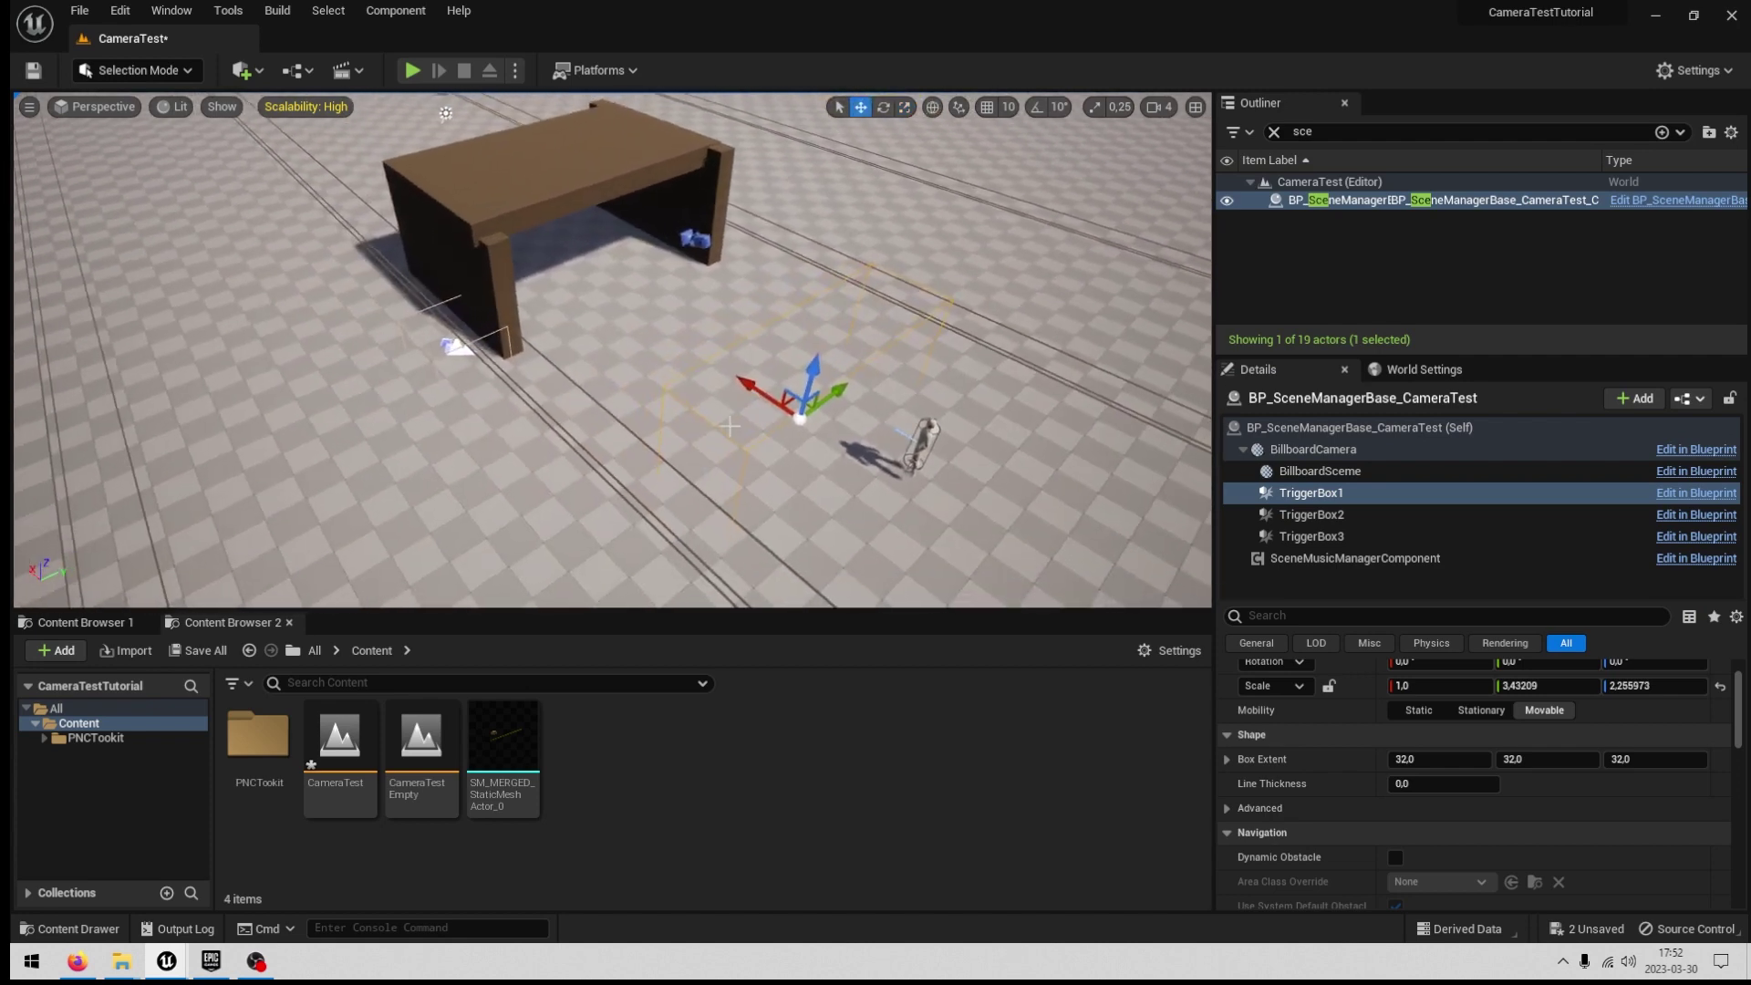
Place TriggerBox2 across the opening under the table, scaled to about 3.8 in Y and 1.62 in Z.
click(1313, 515)
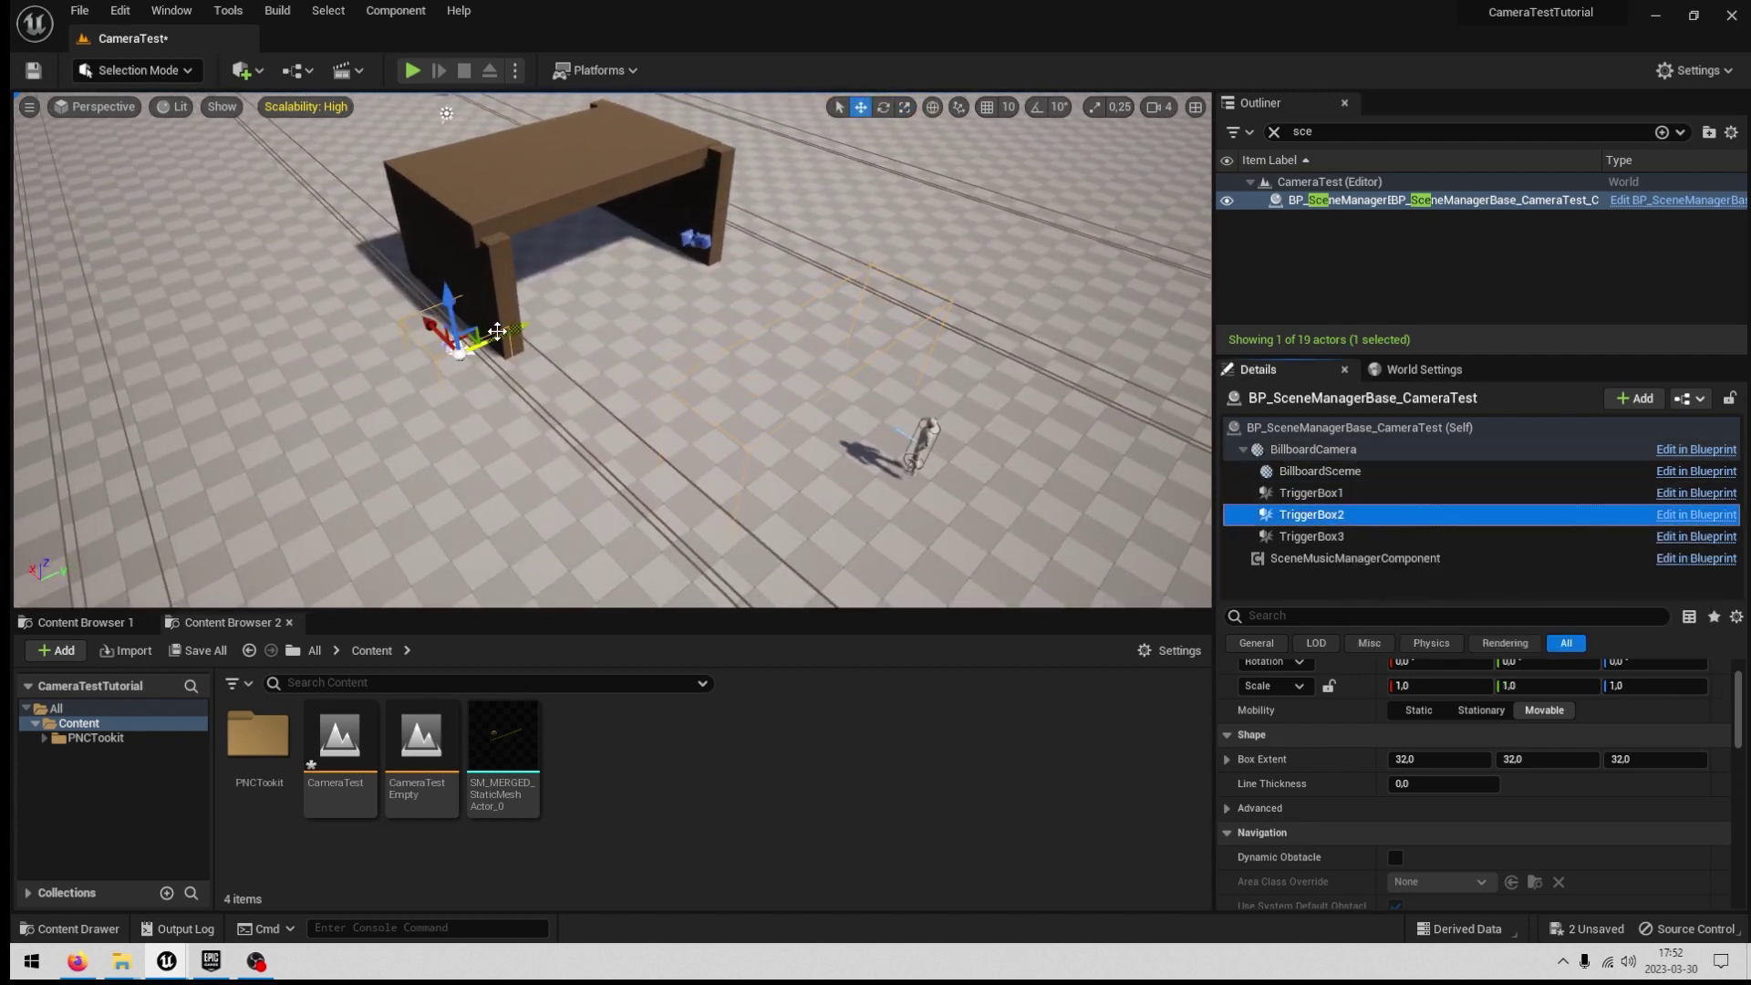
drag(544, 273, 784, 207)
key(r)
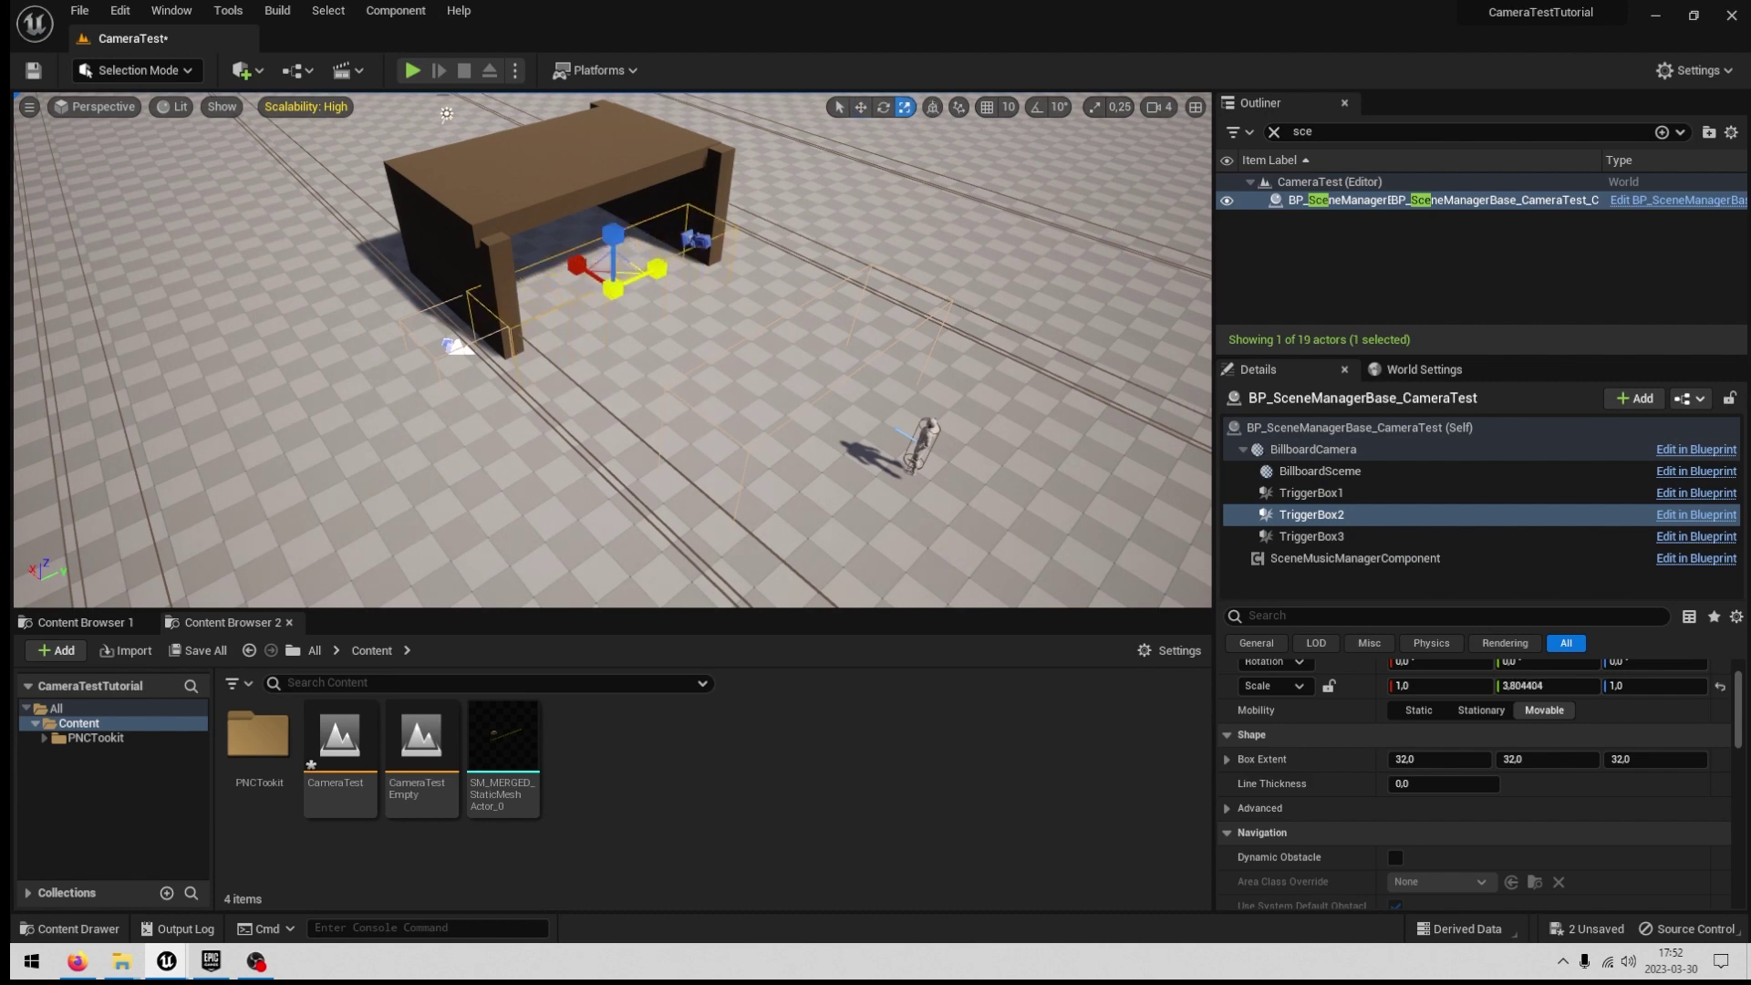
drag(612, 237, 612, 203)
key(w)
drag(654, 275, 604, 258)
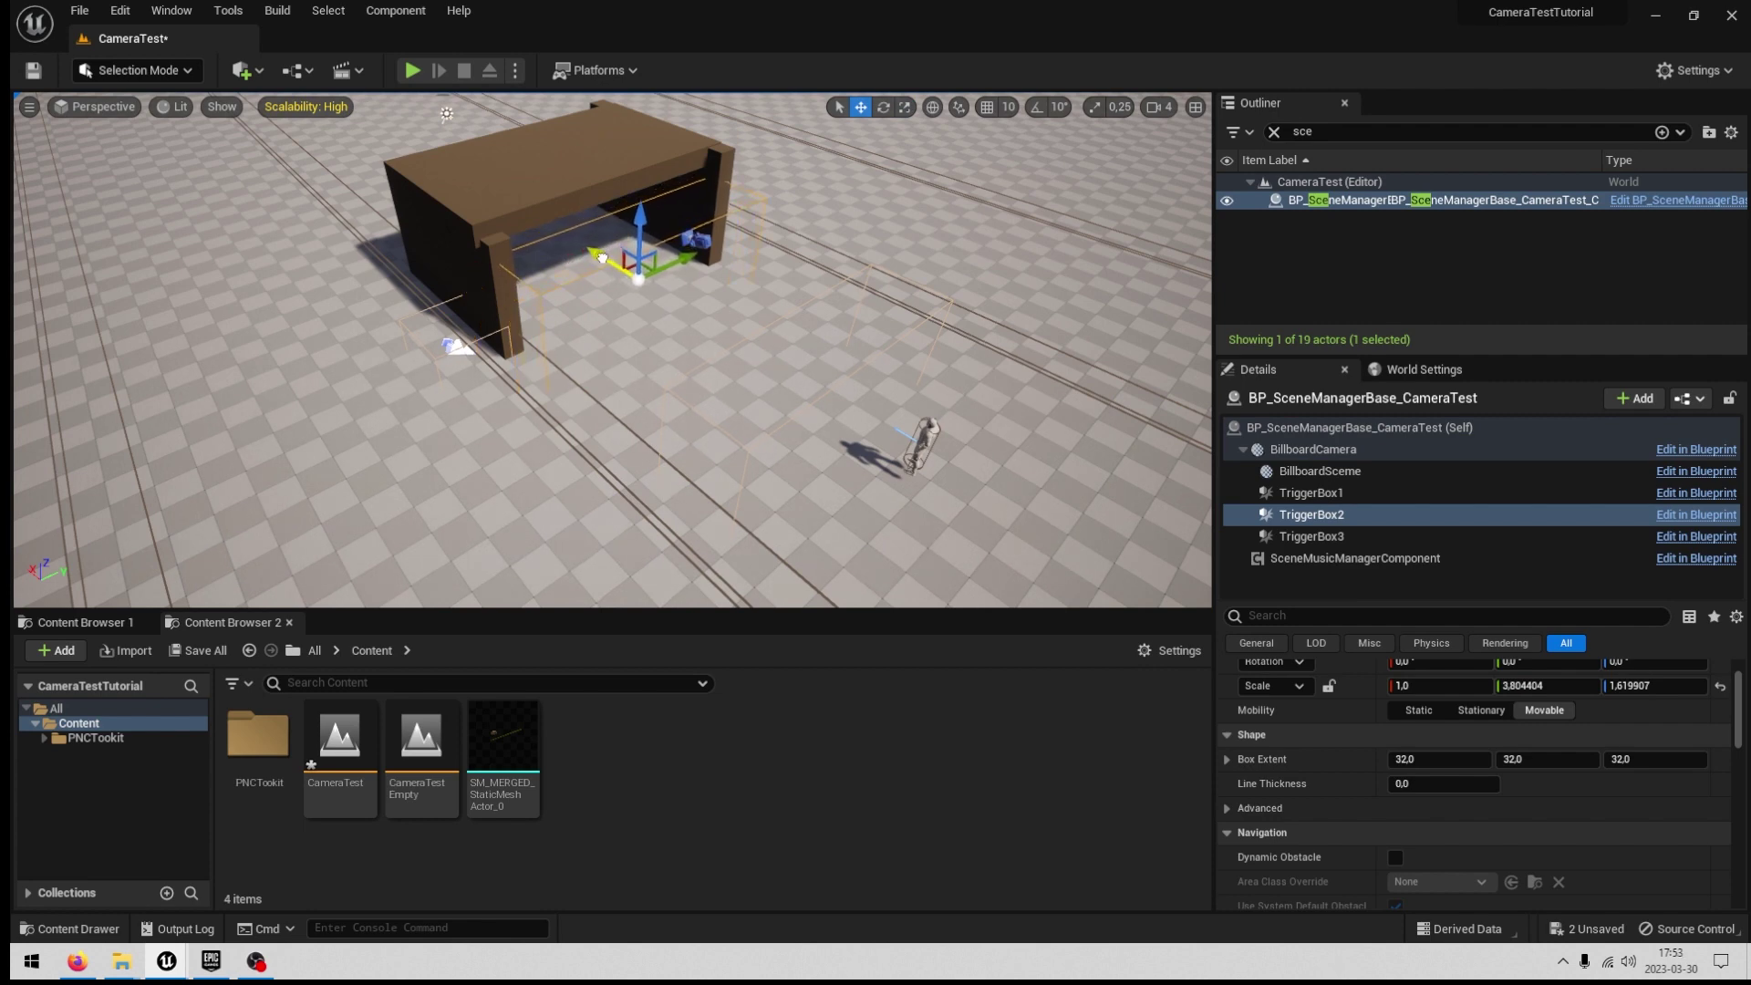
Place TriggerBox3 across the table's far side, scaled to about 3.58 in Y and 2.66 in Z, and save the level.
double_click(1311, 537)
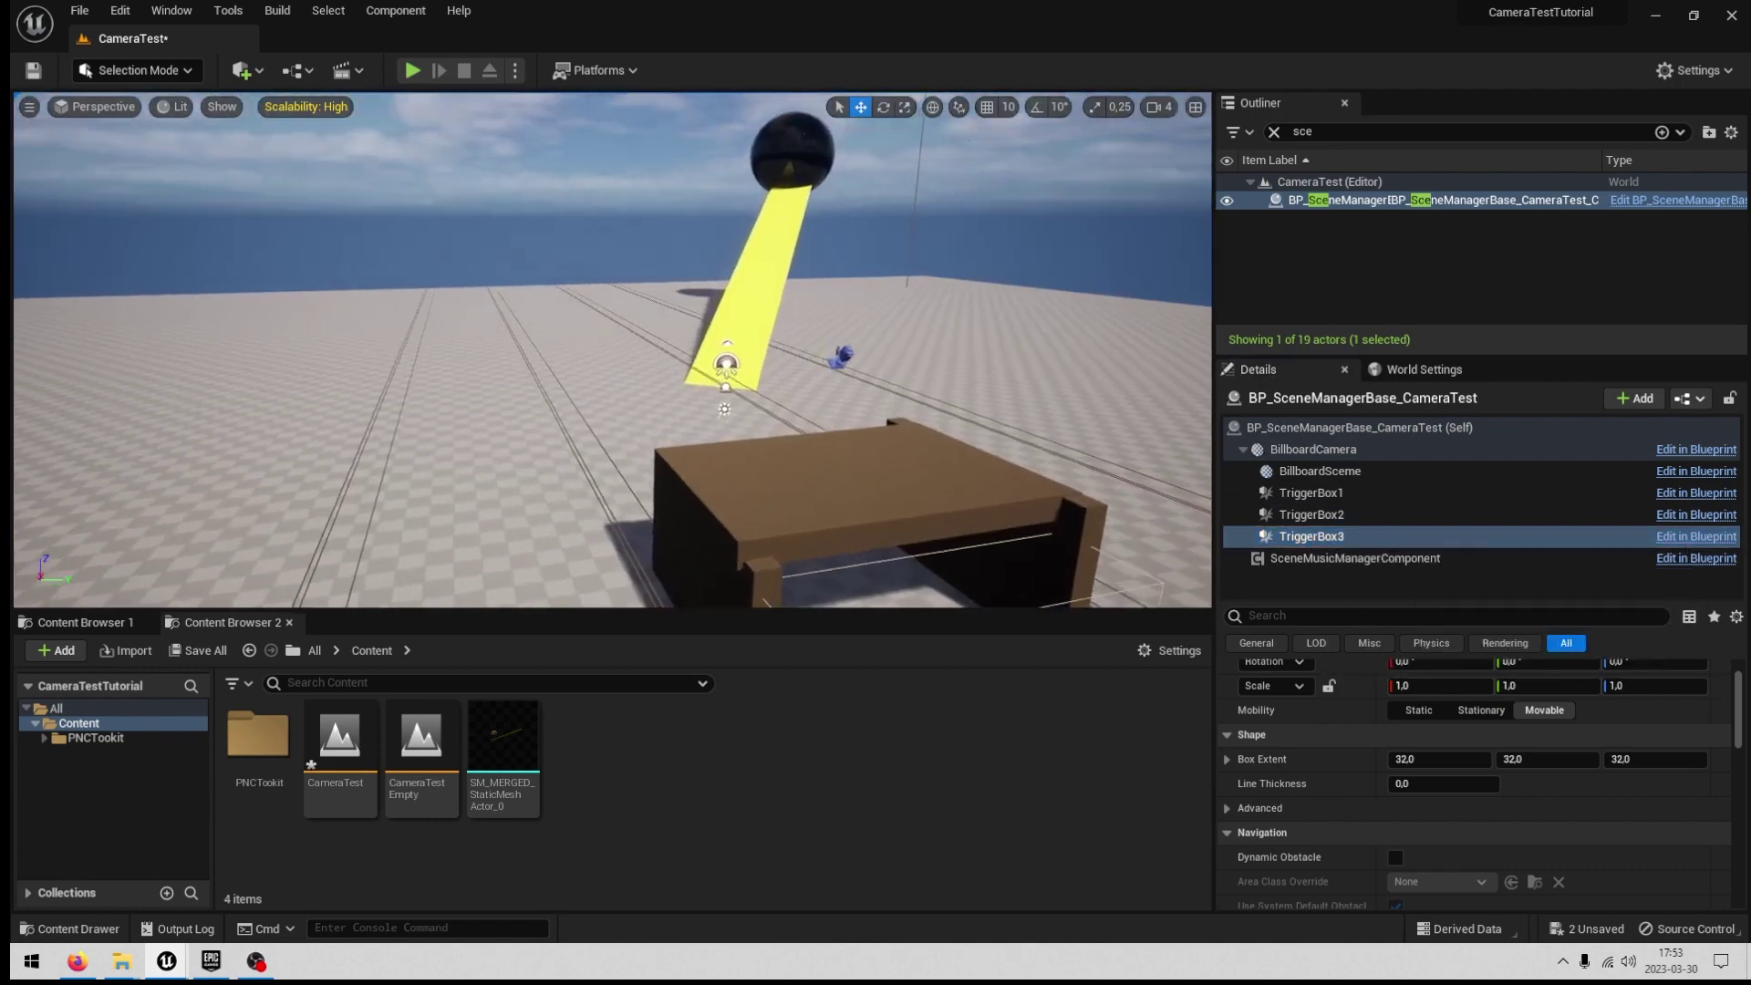
right_drag(647, 392, 664, 453)
drag(592, 470, 484, 293)
right_drag(483, 294, 693, 365)
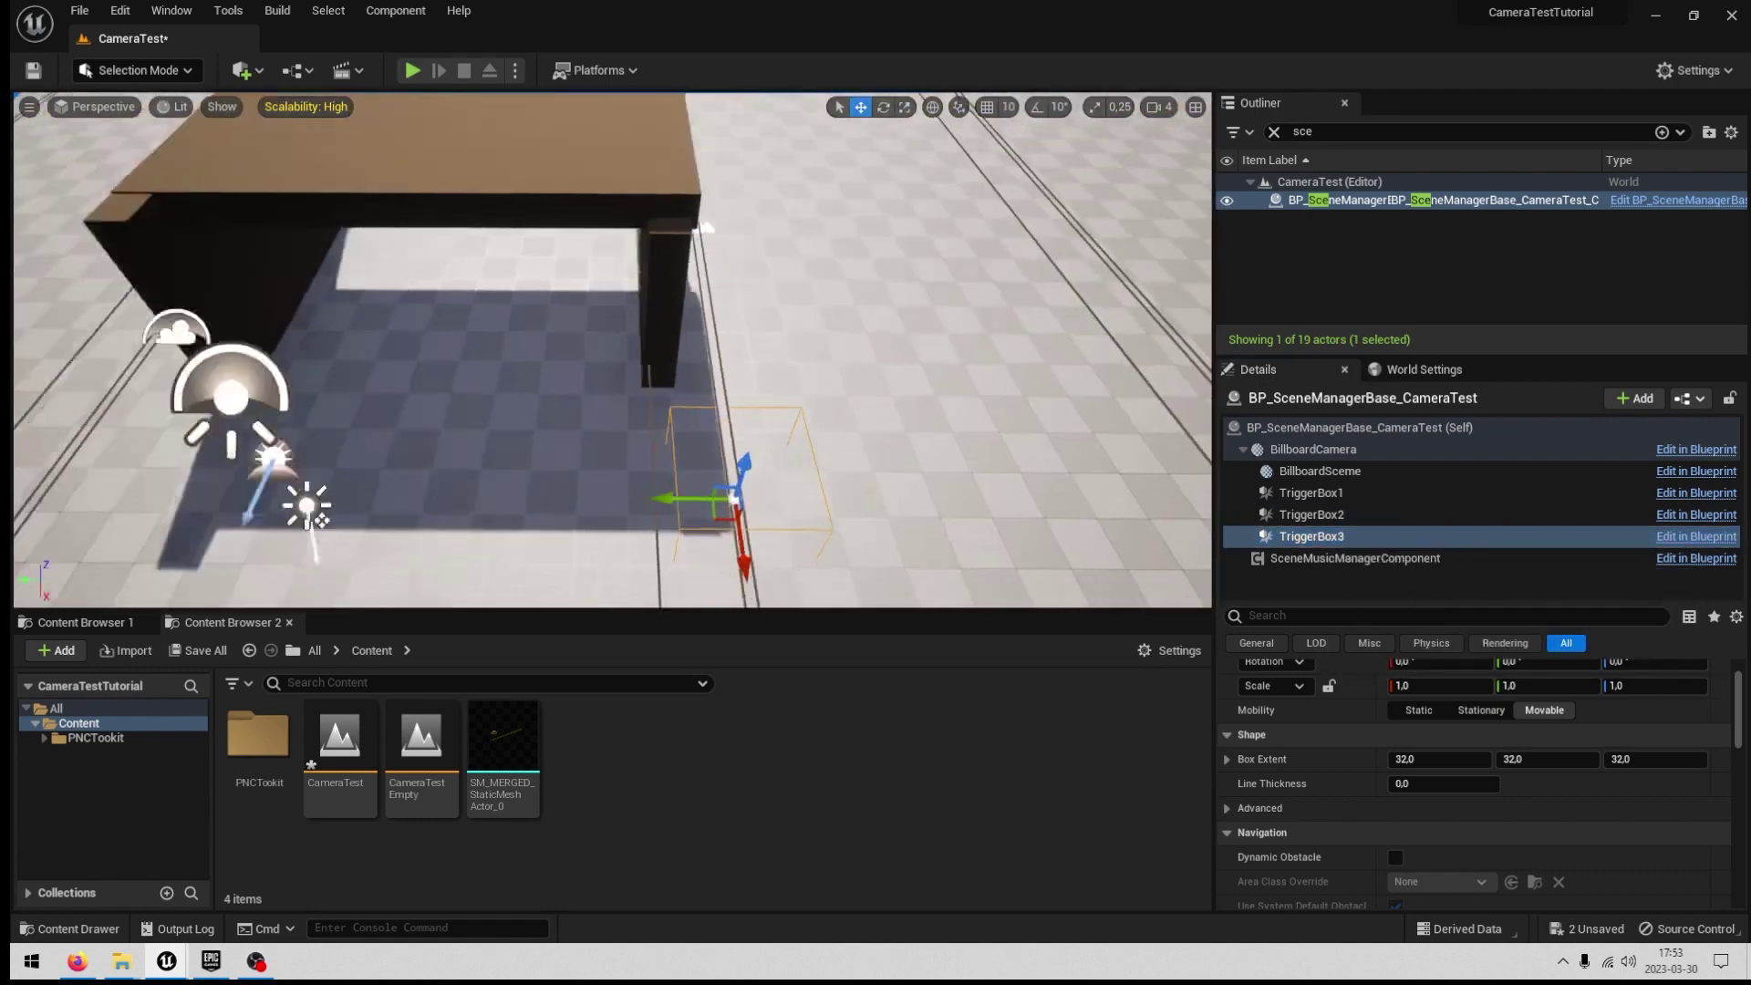
right_drag(606, 461, 606, 461)
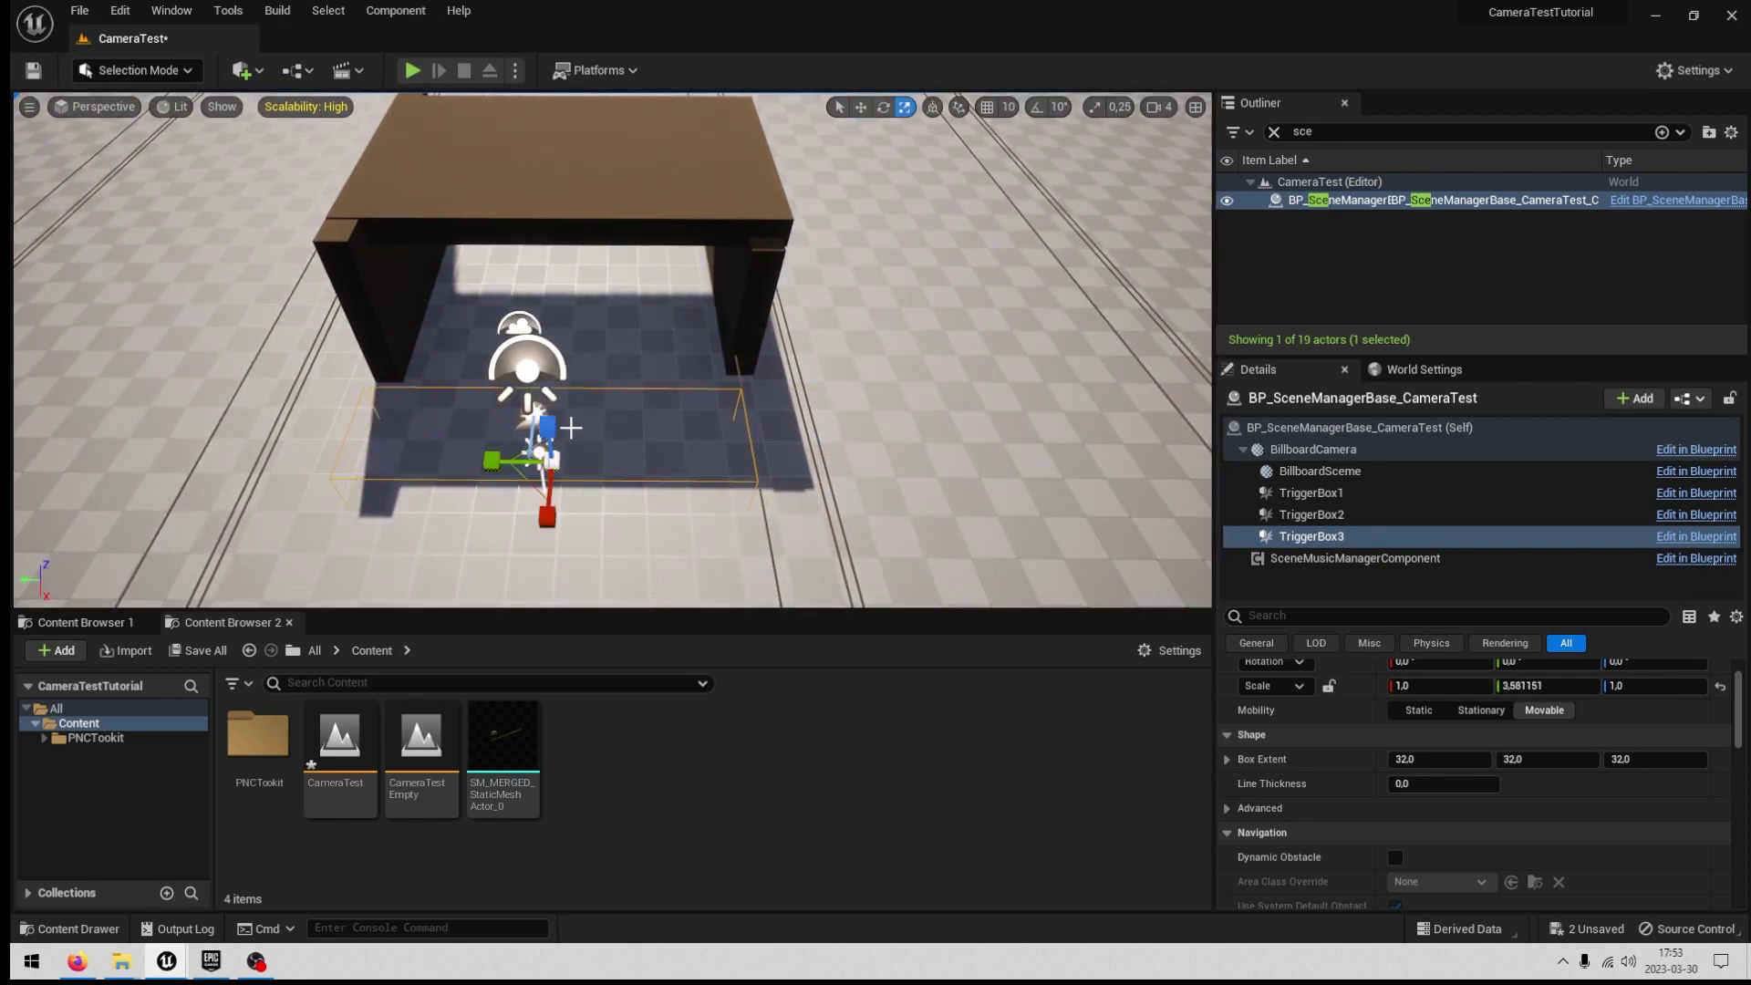
drag(571, 427, 551, 445)
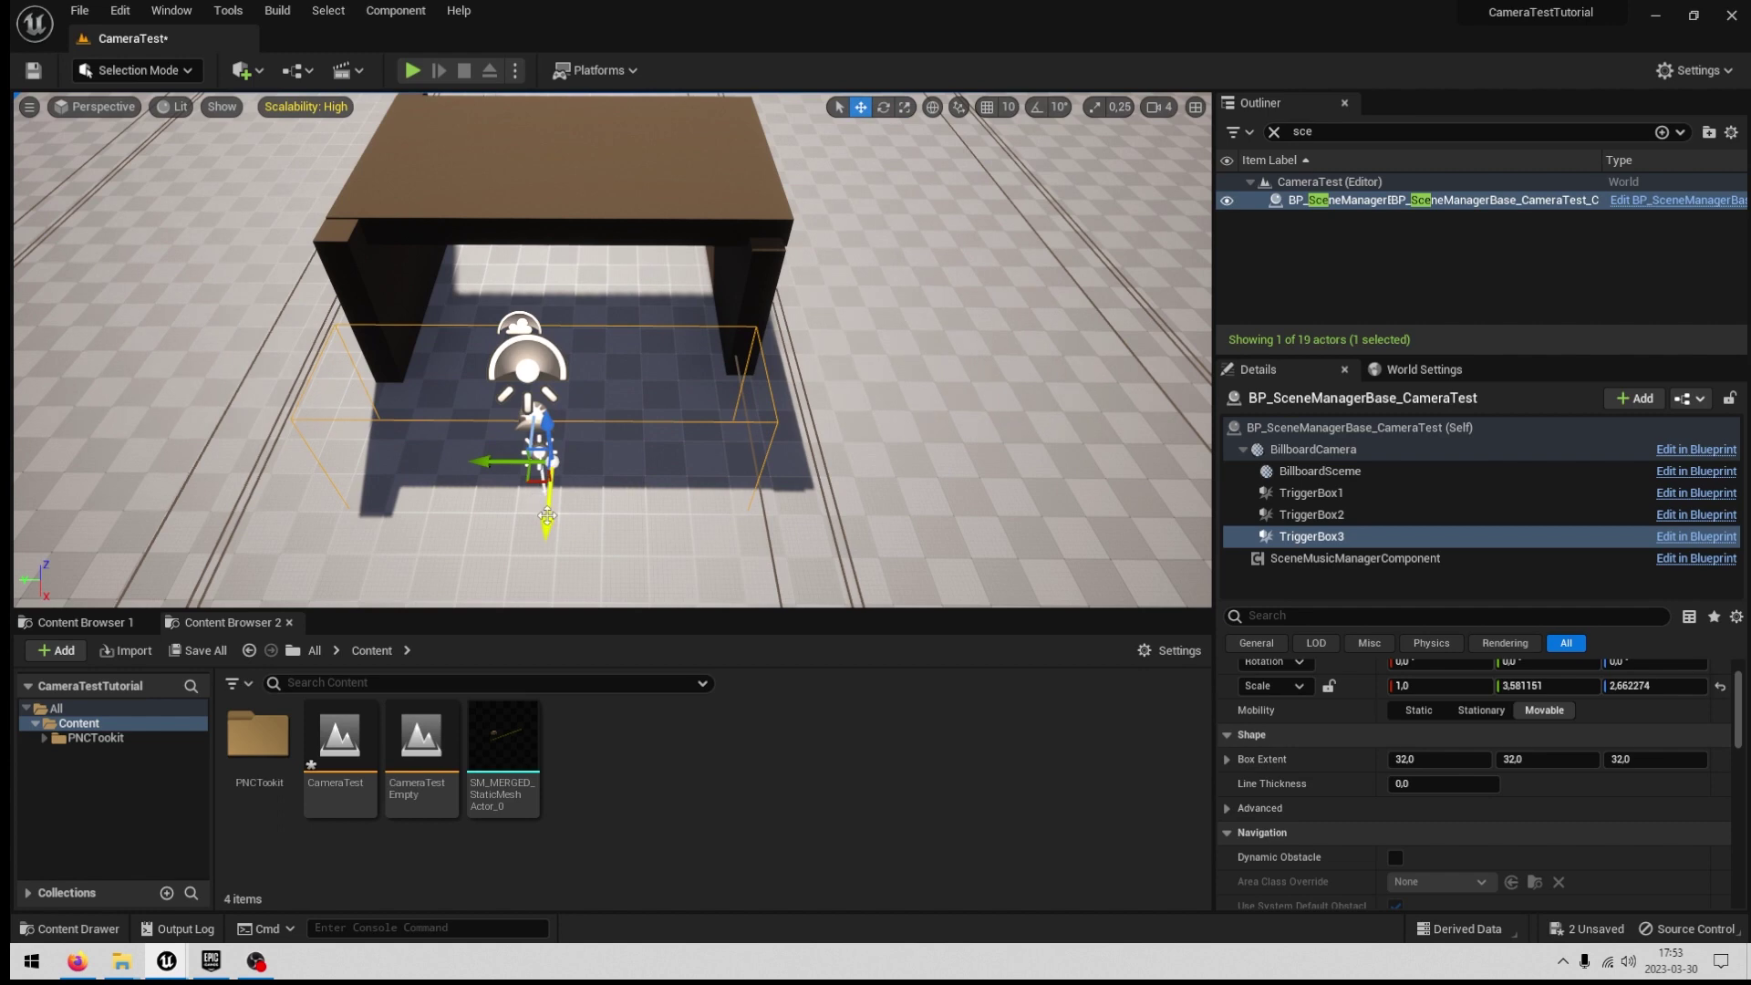
drag(547, 517, 510, 402)
right_drag(515, 410, 515, 410)
drag(712, 452, 678, 454)
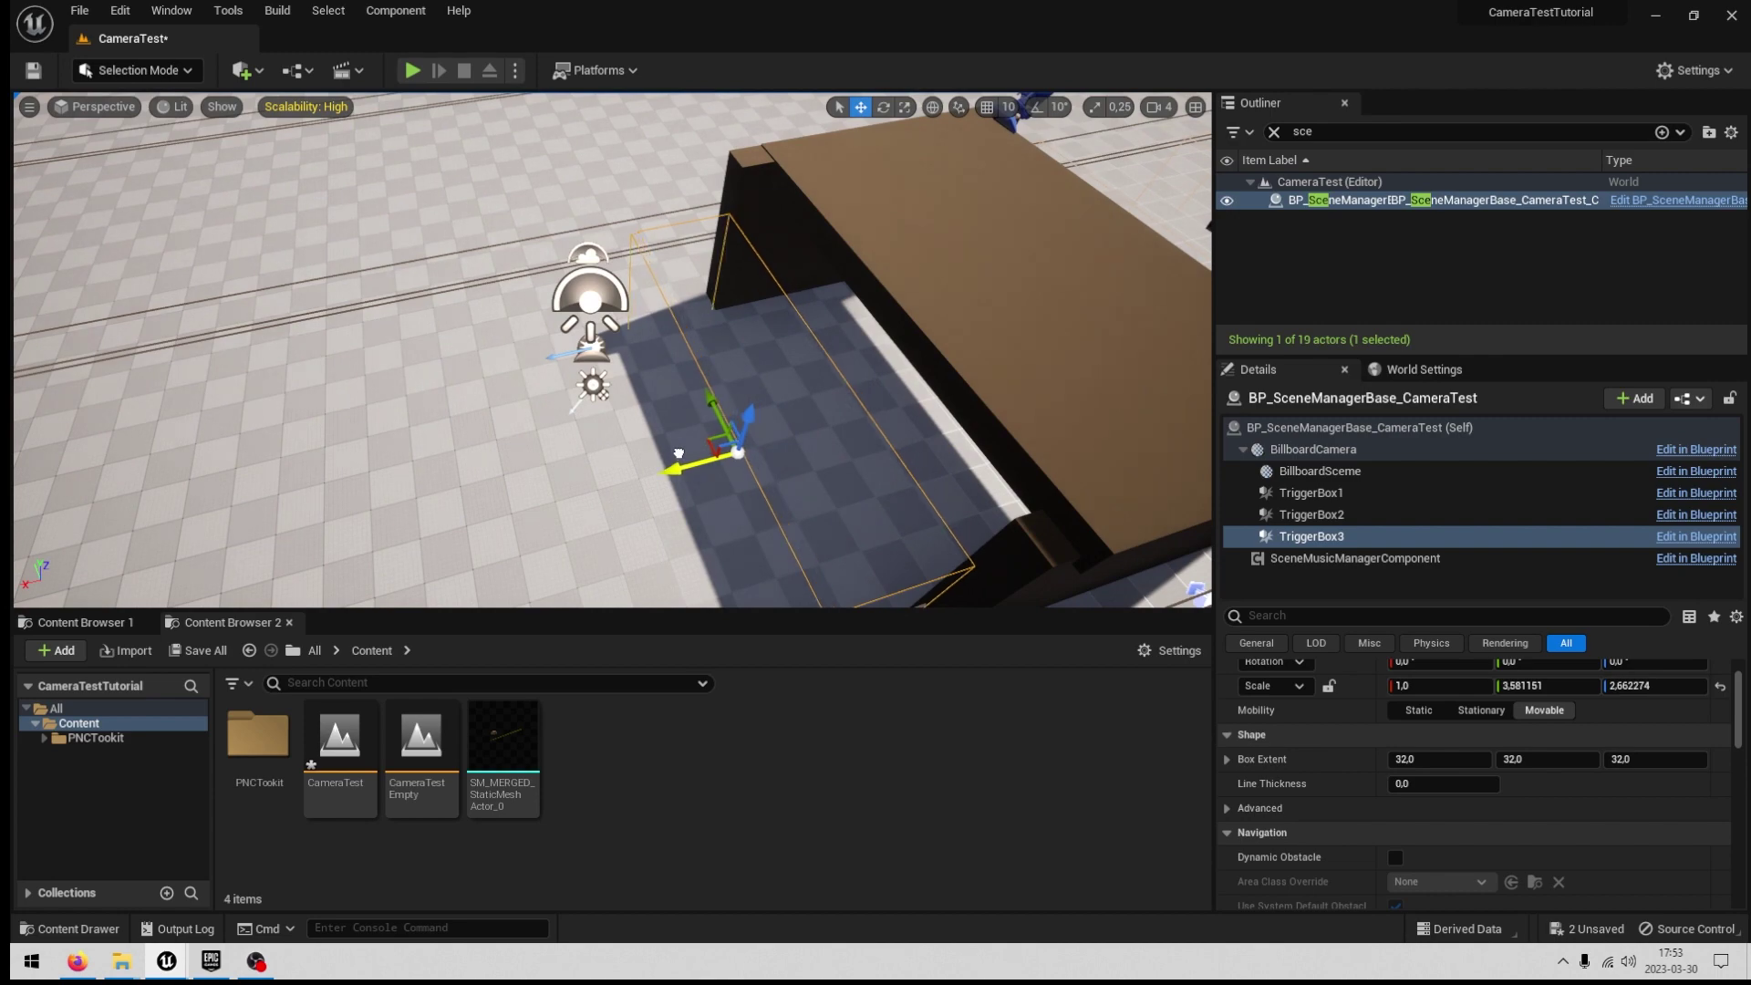
right_drag(678, 454, 508, 630)
key(ctrl+s)
In the BP_SceneManagerBase_CameraTest event graph, move the TriggerBox1 overlap nodes further above the TriggerBox2 nodes, and return to the level.
click(178, 960)
click(235, 903)
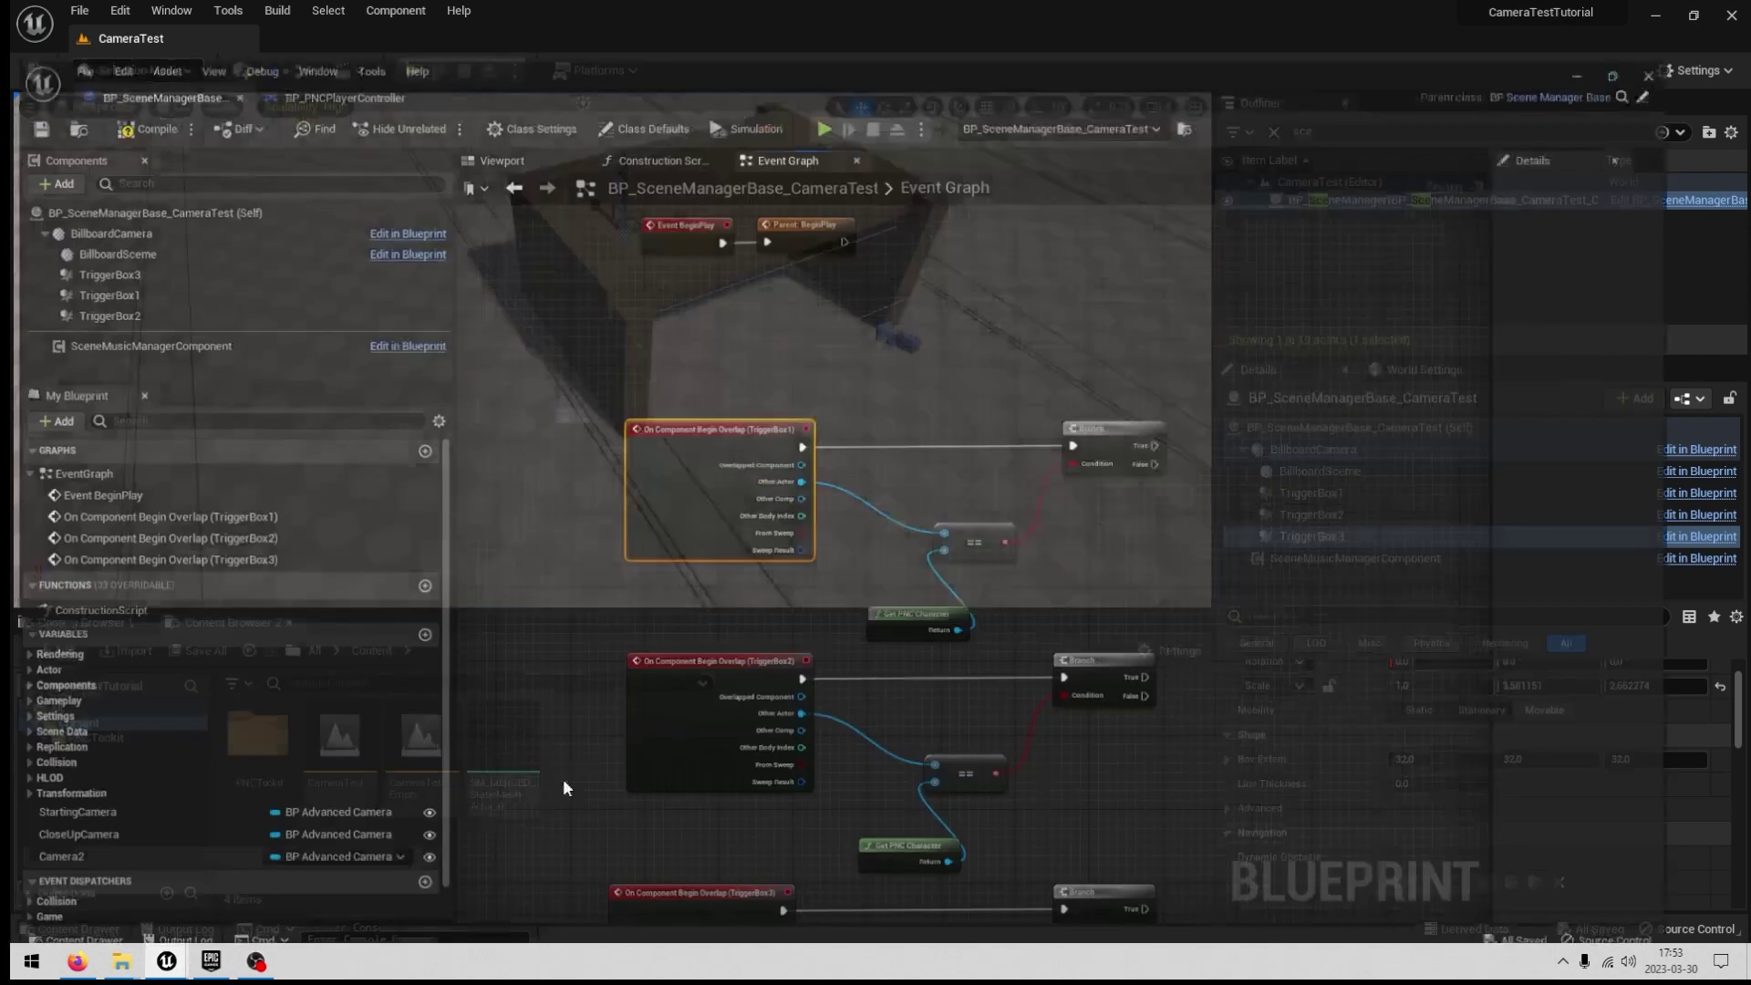
right_drag(701, 532, 629, 516)
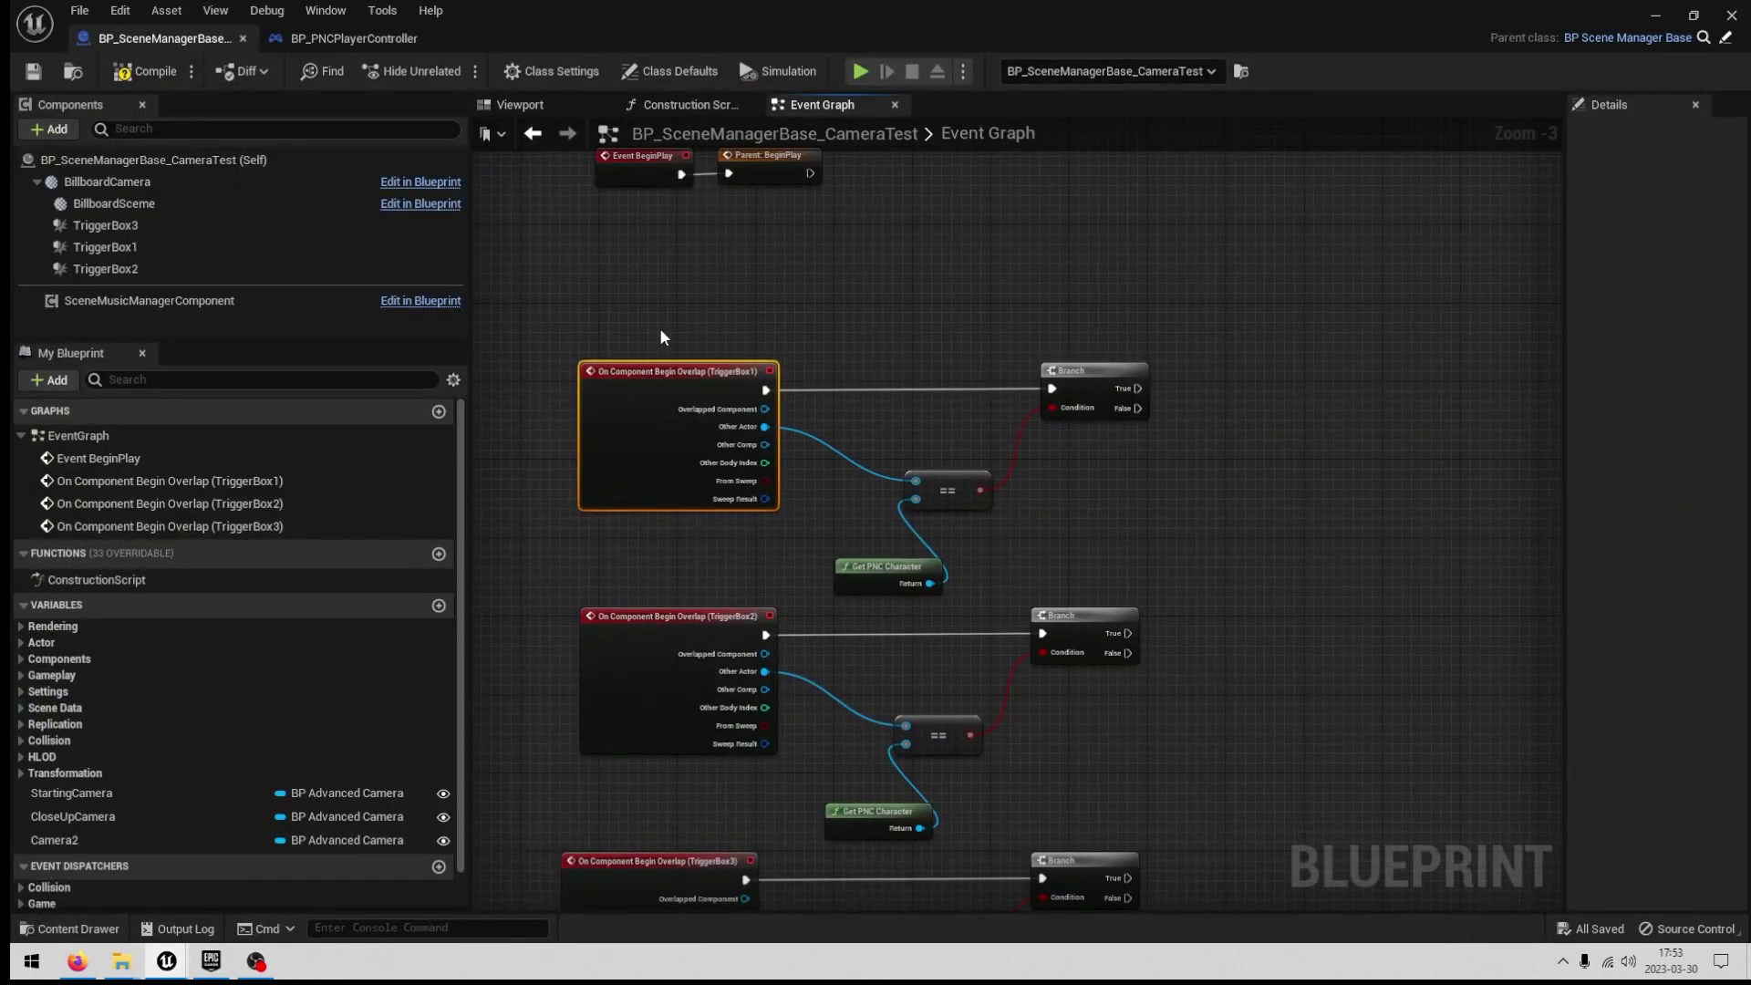
drag(1046, 507, 1067, 567)
drag(708, 379, 684, 320)
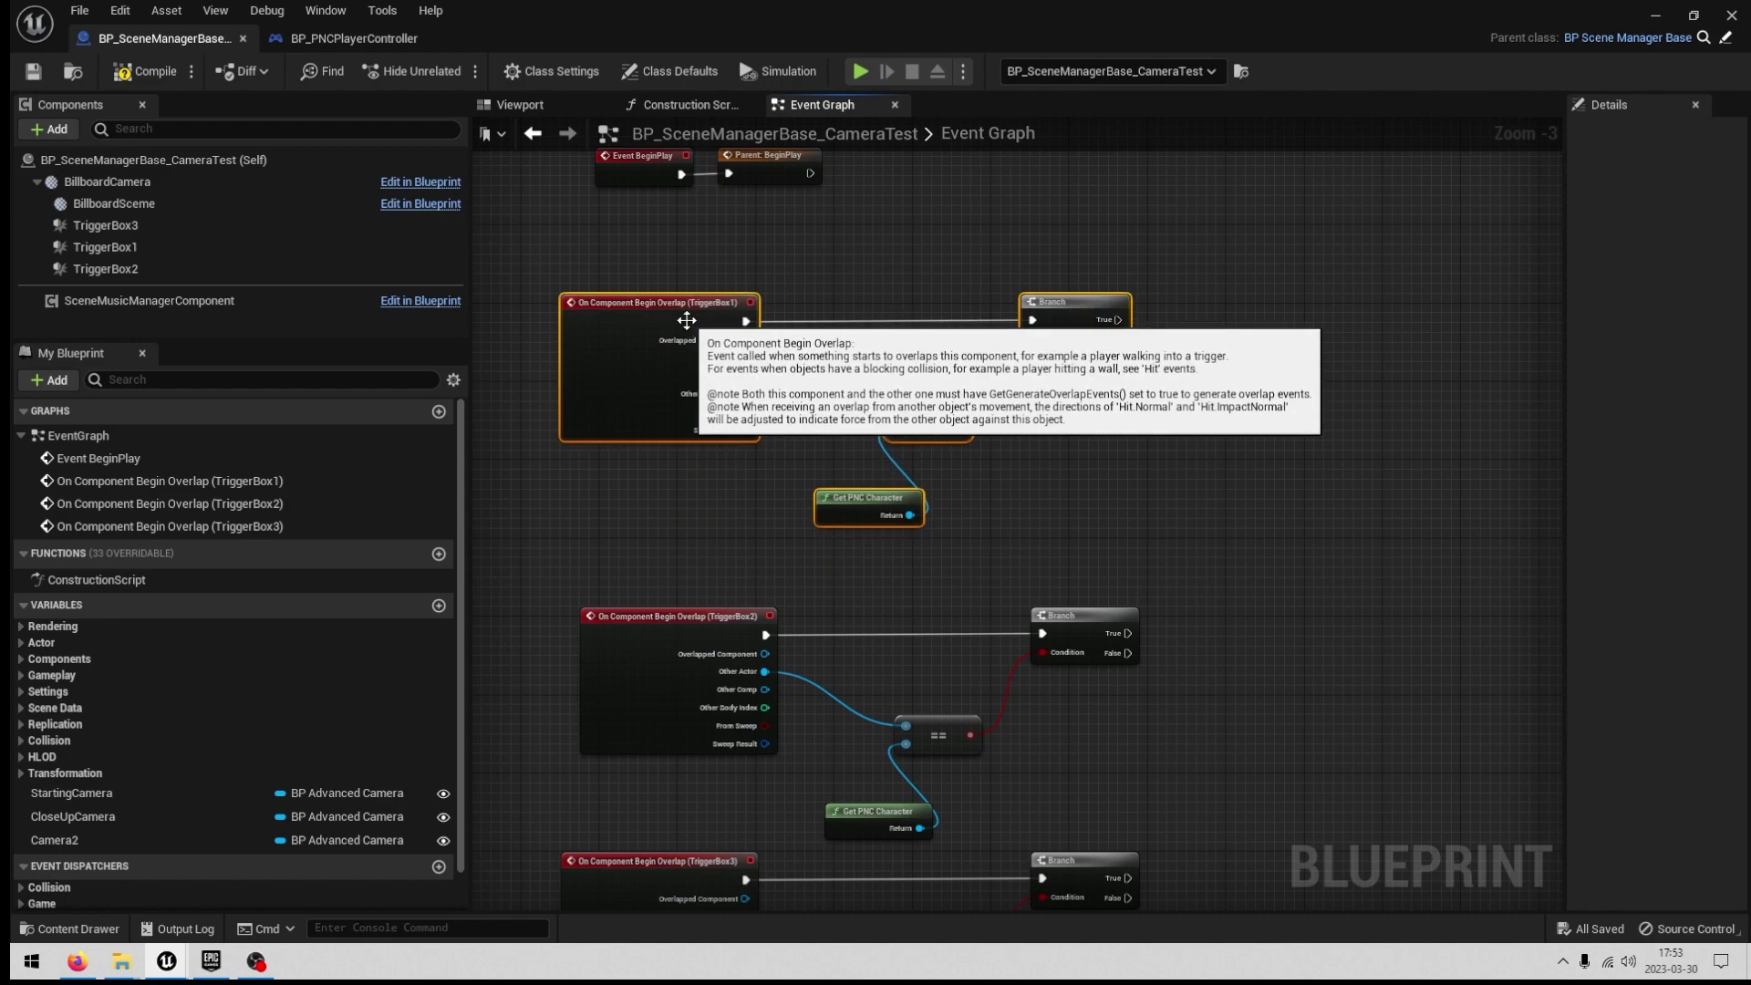
right_drag(794, 374, 748, 474)
scroll(773, 430, up, 2)
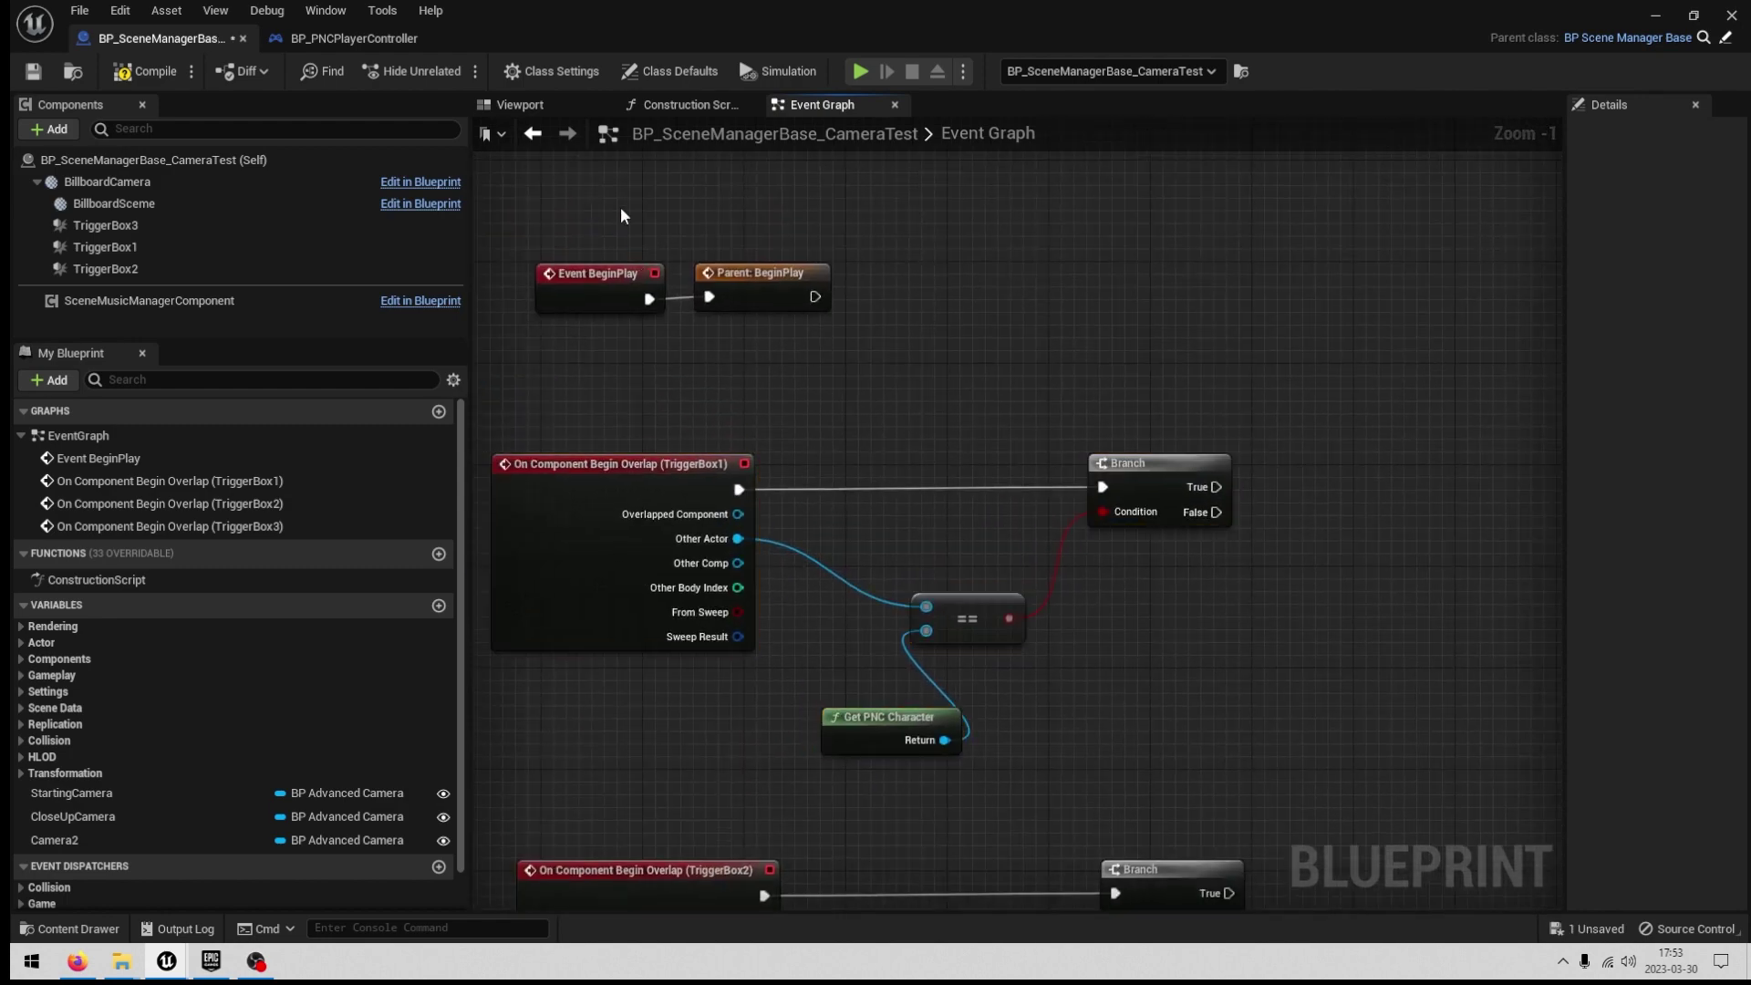
drag(620, 206, 812, 368)
right_drag(812, 369, 761, 363)
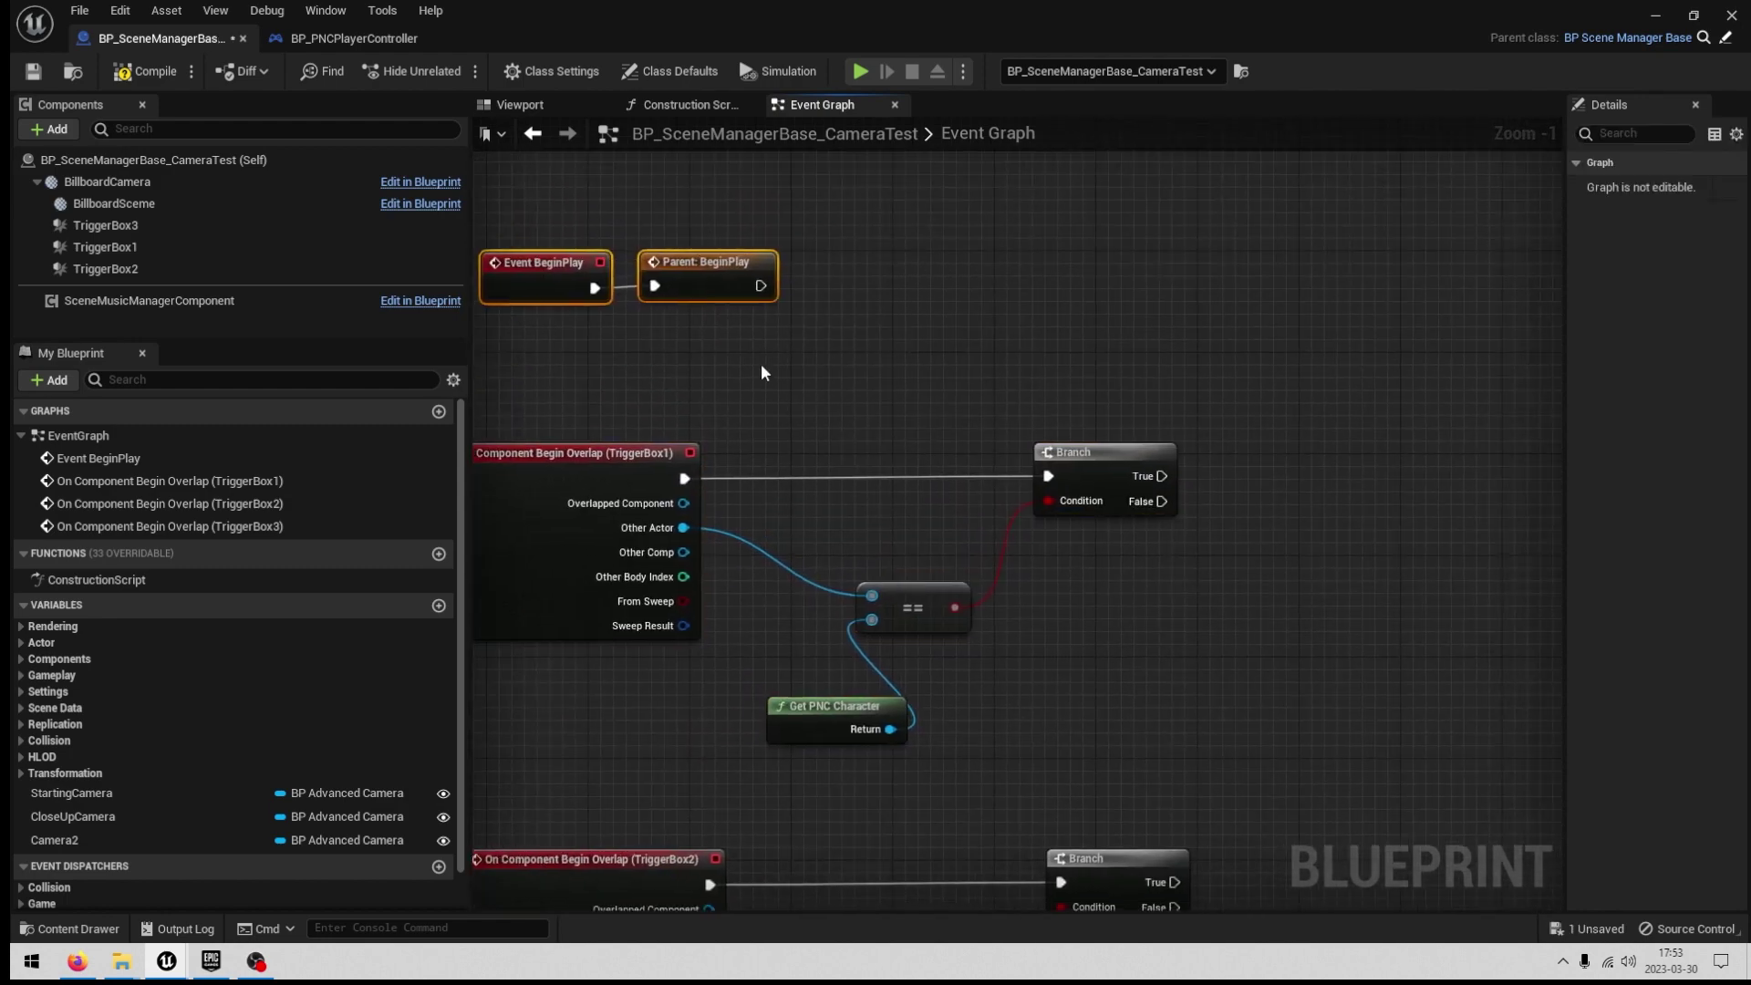
click(1651, 12)
Create a Level Sequence named CinematicSeq in the Content folder.
mouse_move(953, 351)
right_down()
mouse_move(1031, 321)
mouse_move(957, 340)
mouse_move(962, 356)
right_up()
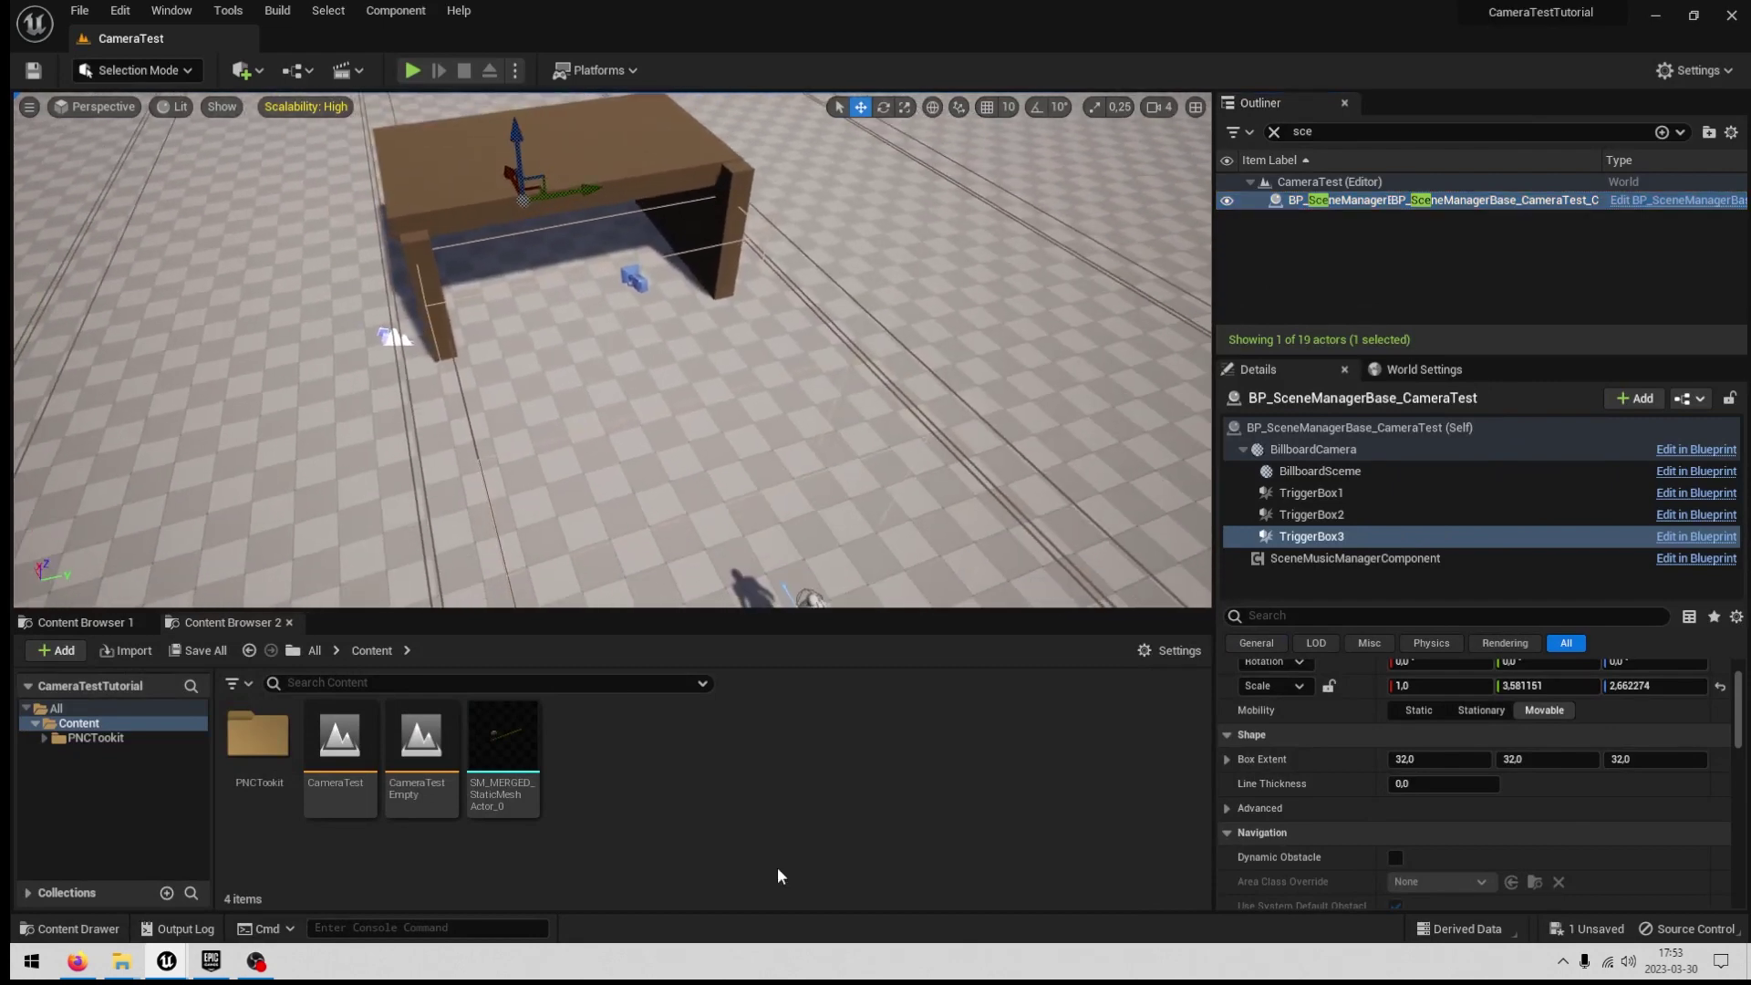
right_click(647, 800)
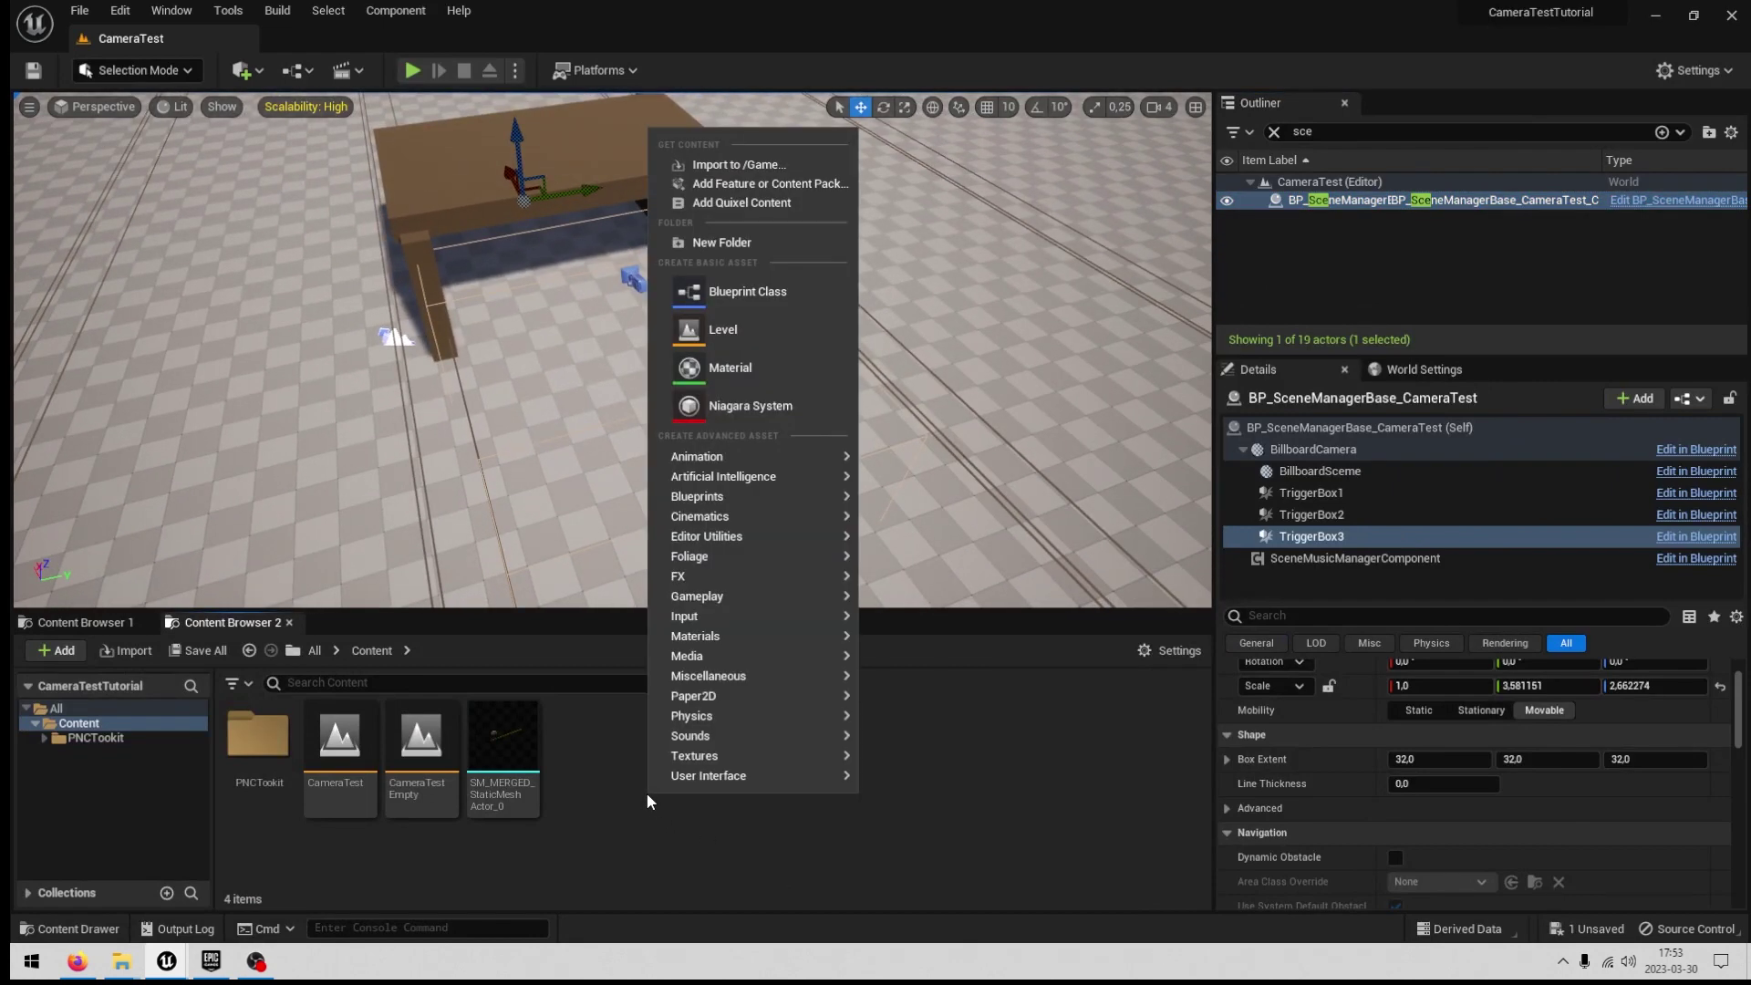
mouse_move(762, 517)
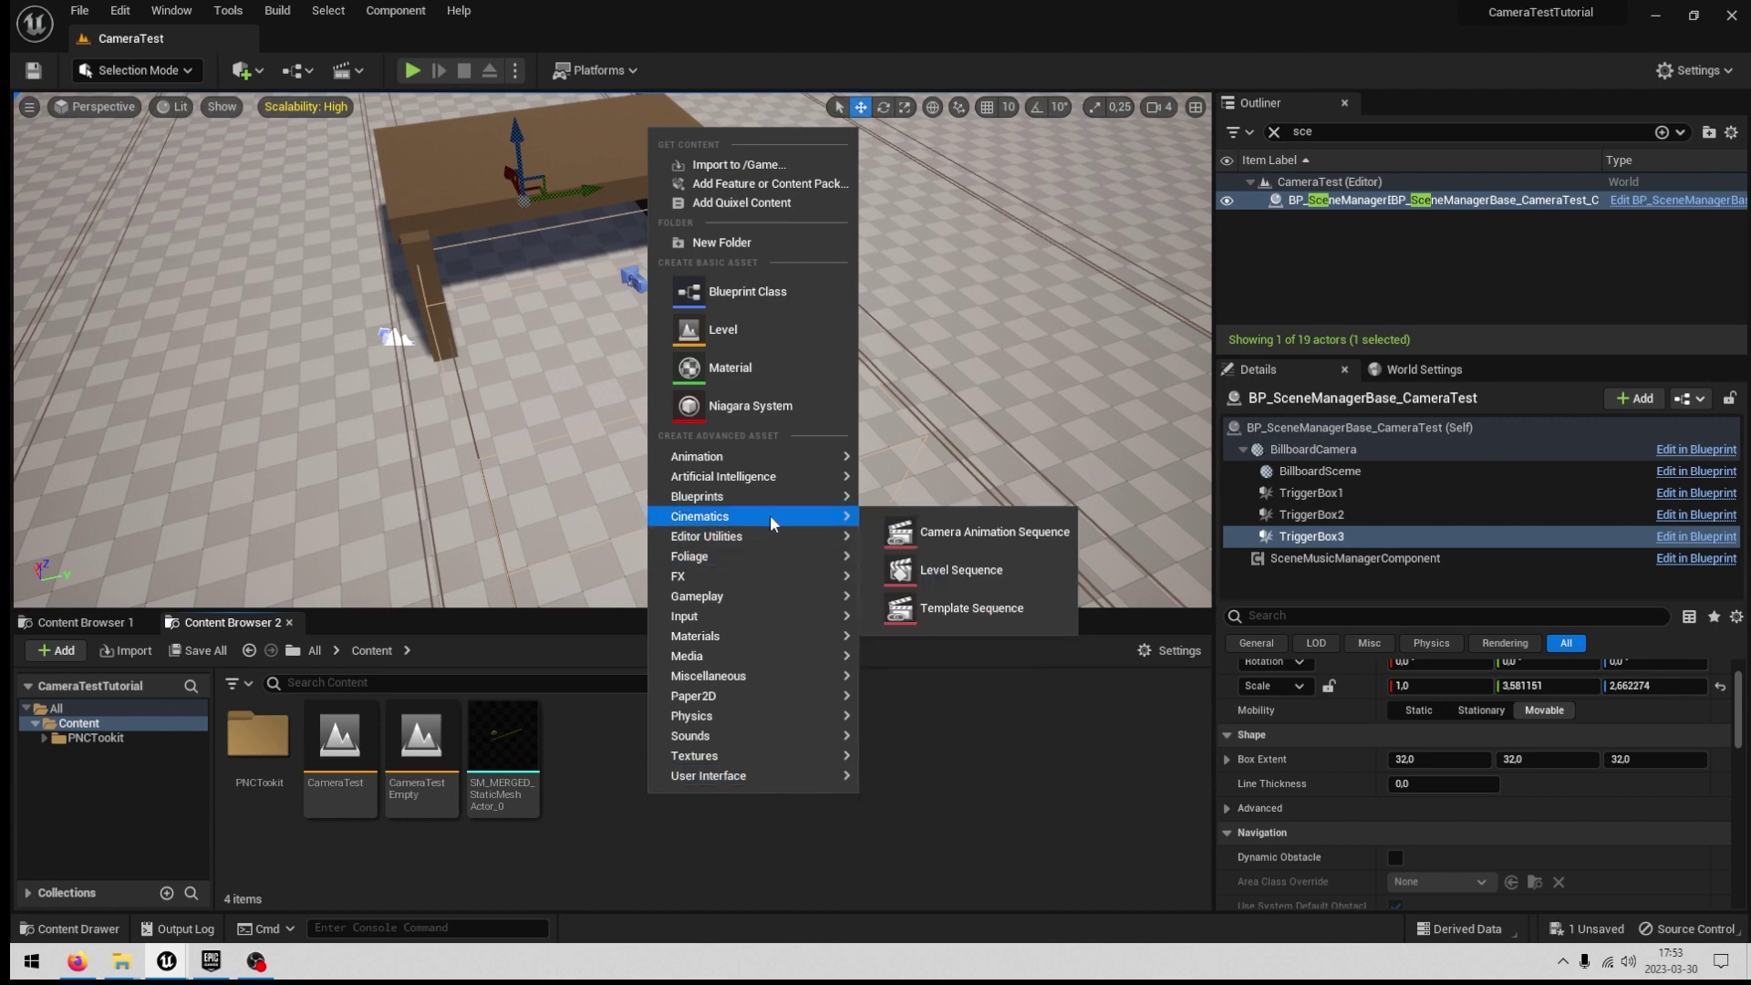
click(995, 570)
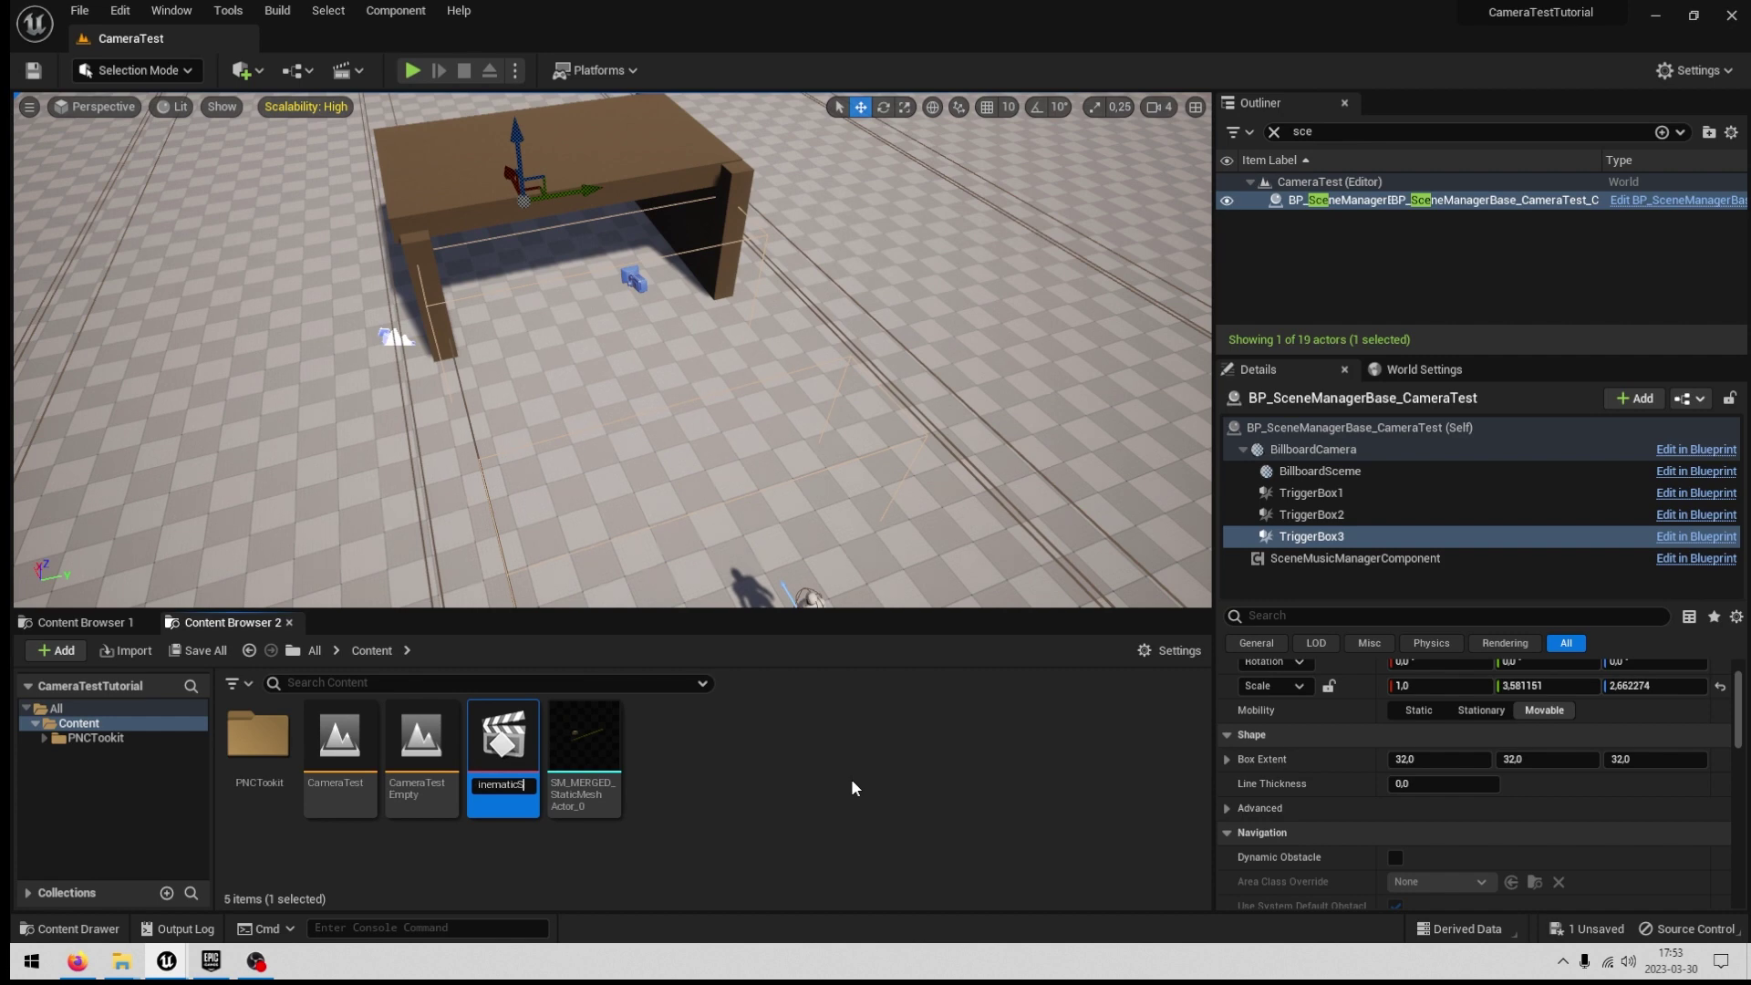
click(773, 779)
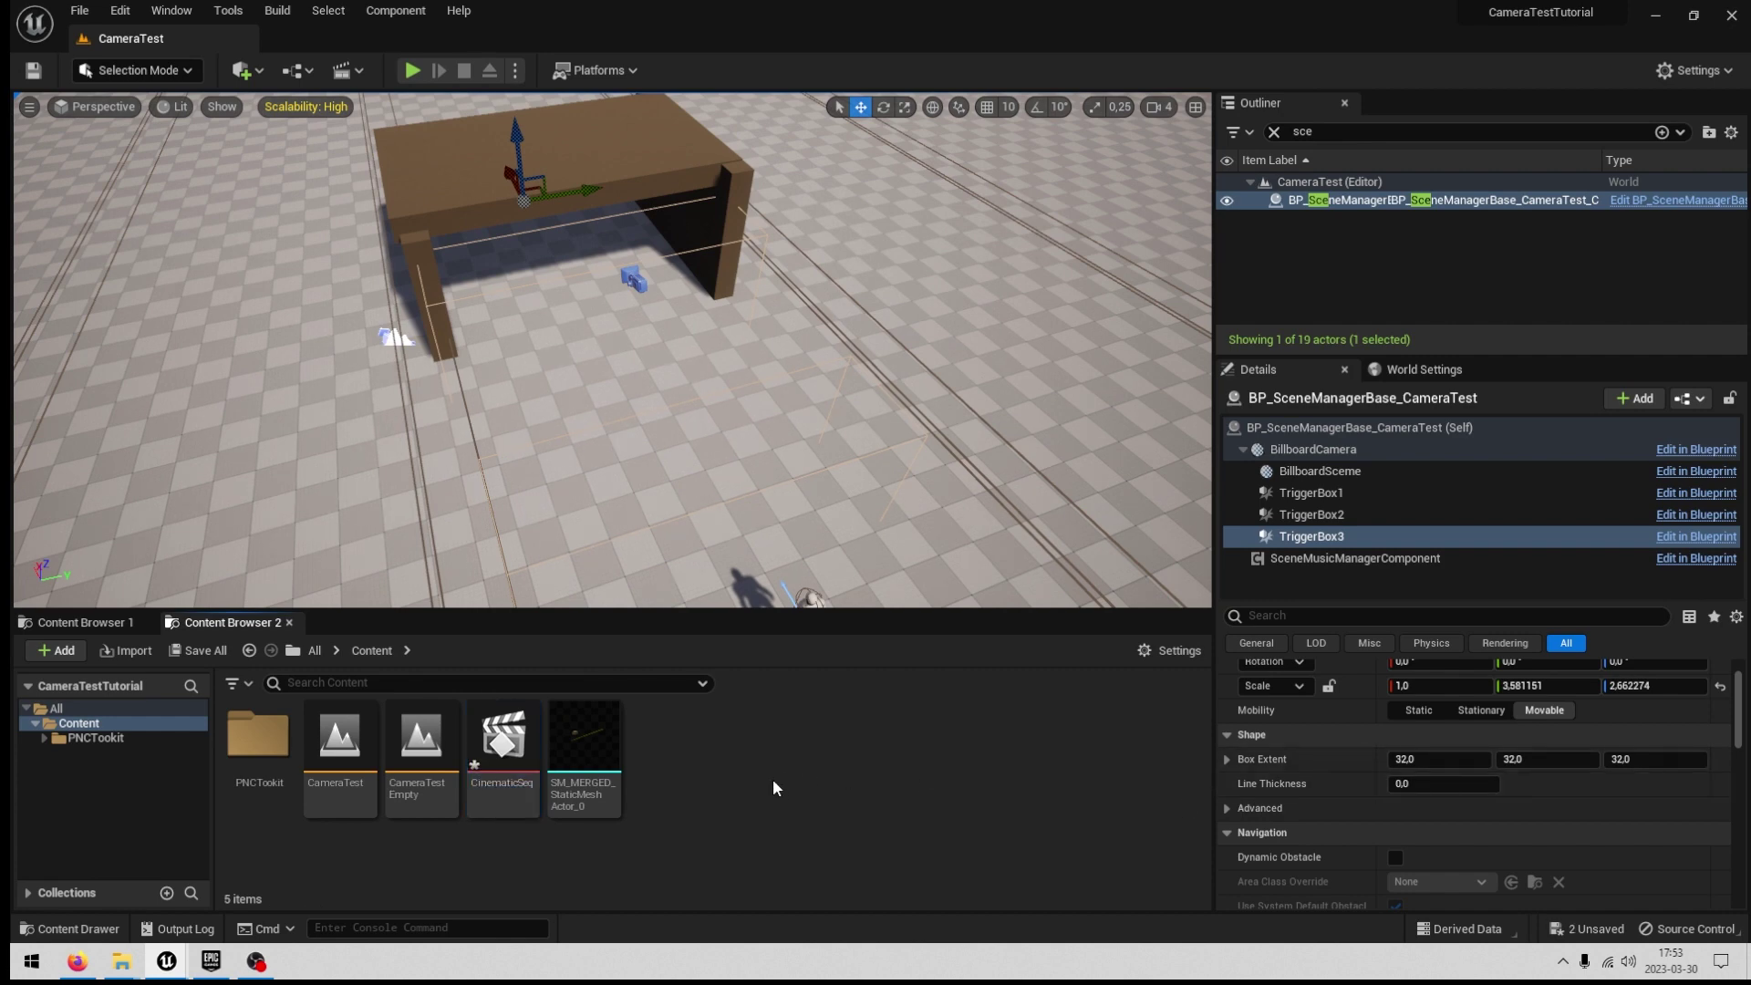
Open CinematicSeq in Sequencer, add a new cine camera with a camera cut to it, and save everything.
double_click(525, 737)
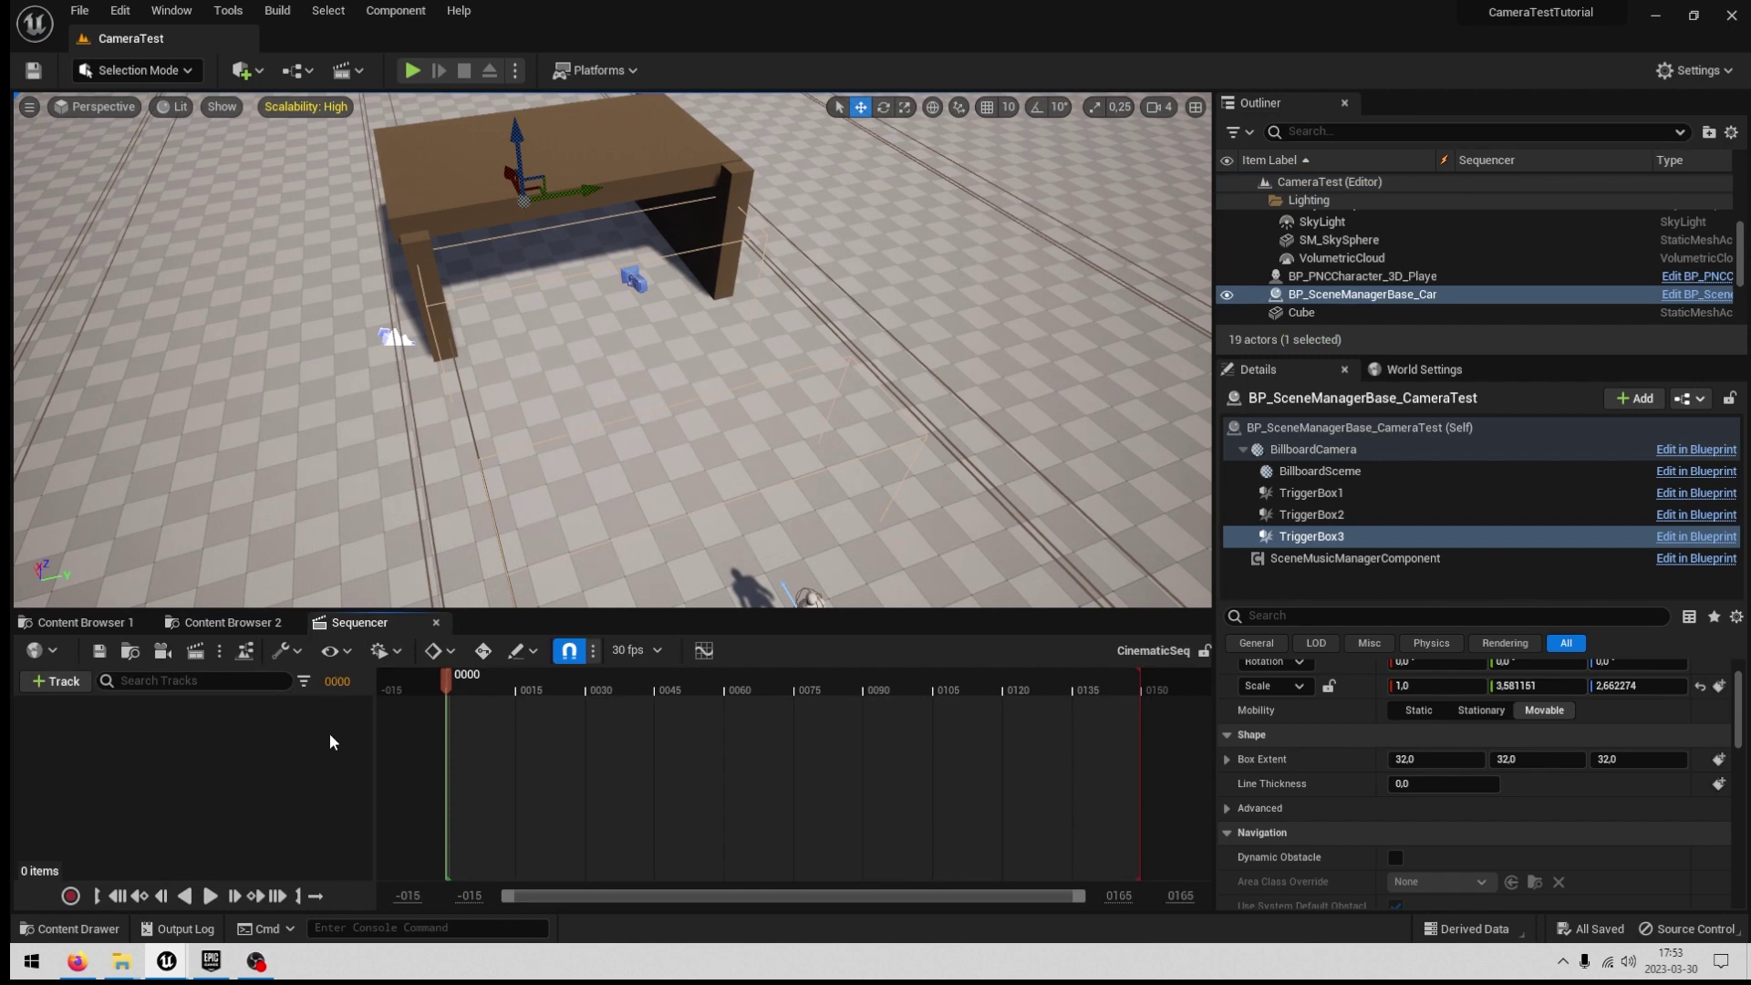
click(163, 652)
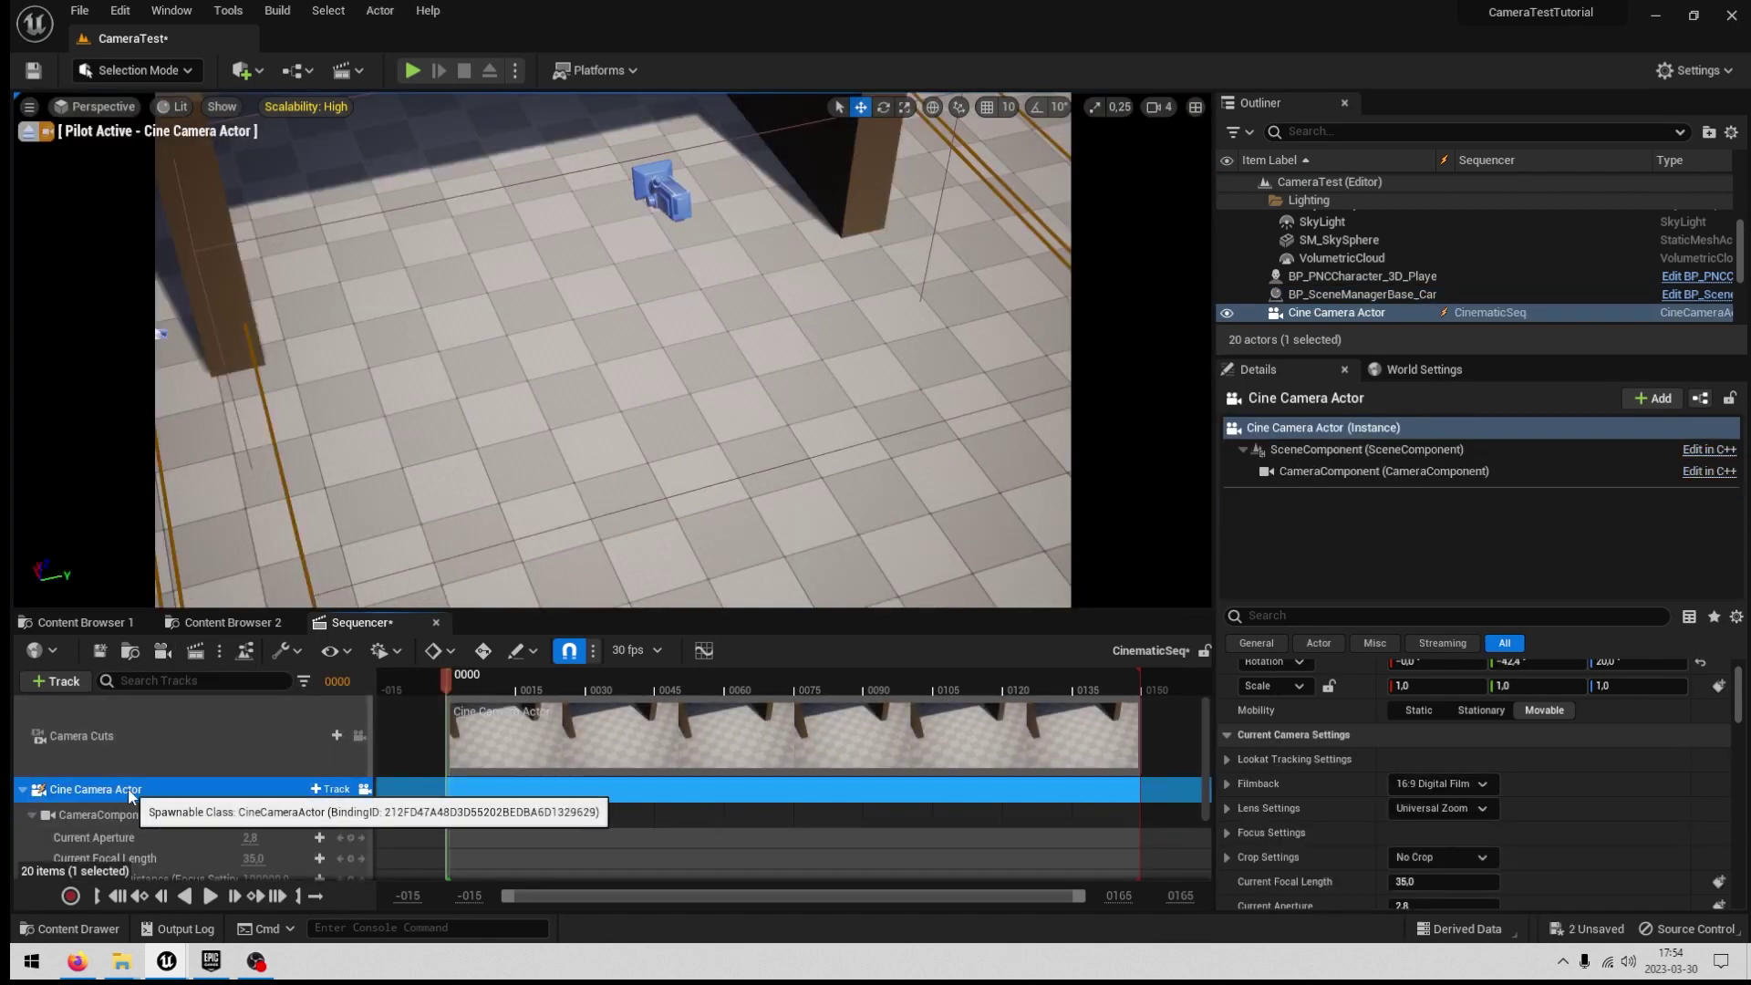
key(ctrl+shift+s)
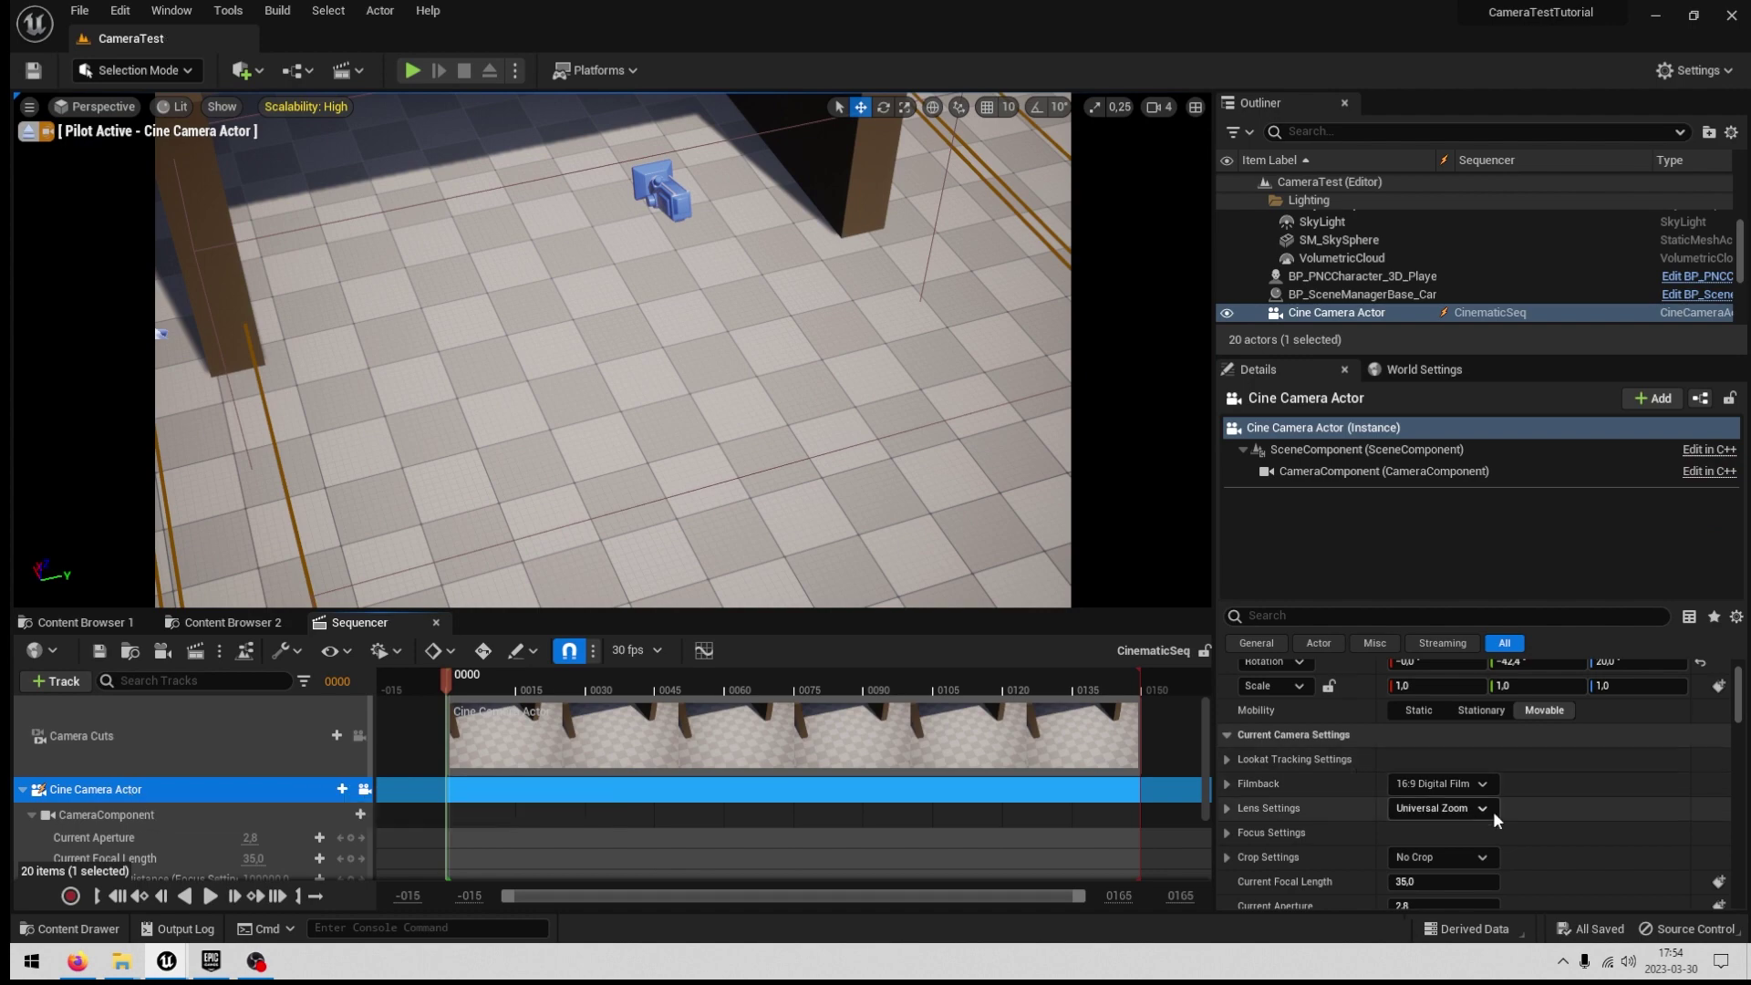
Lower the cine camera's current focal length to about 26.3.
scroll(1510, 823, down, 3)
mouse_move(905, 515)
right_down()
mouse_move(884, 438)
mouse_move(967, 529)
mouse_move(949, 483)
mouse_move(885, 447)
mouse_move(904, 514)
right_up()
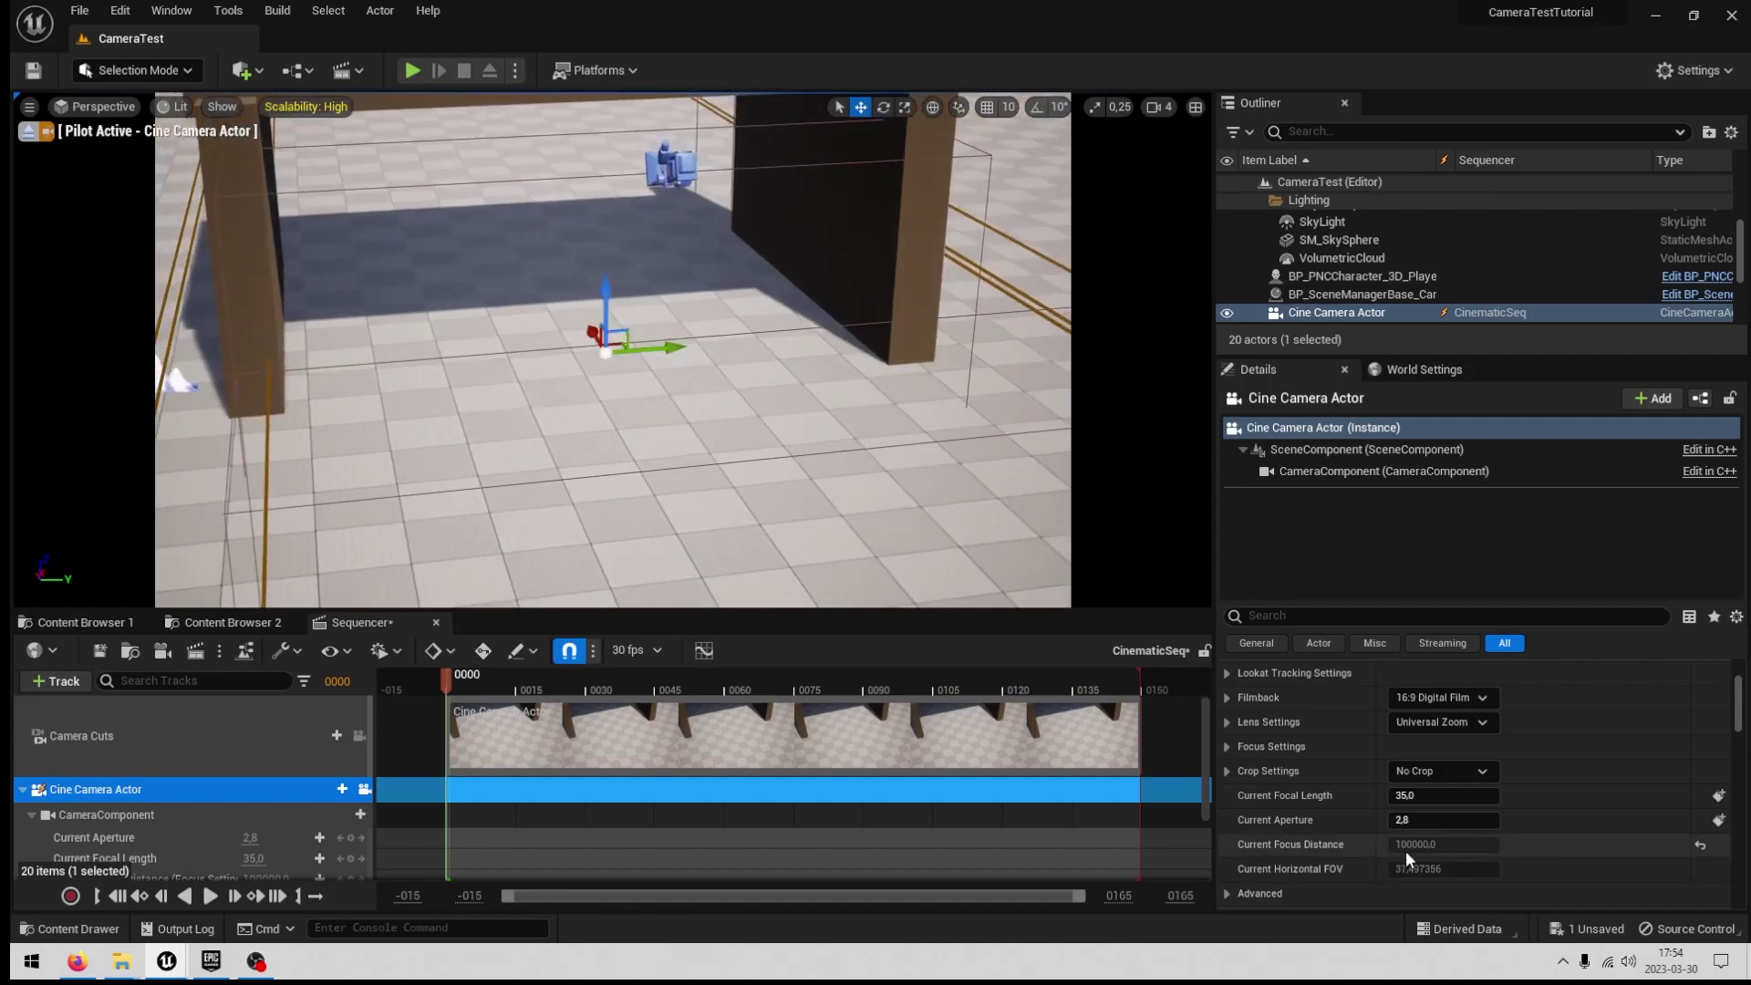
click(1450, 770)
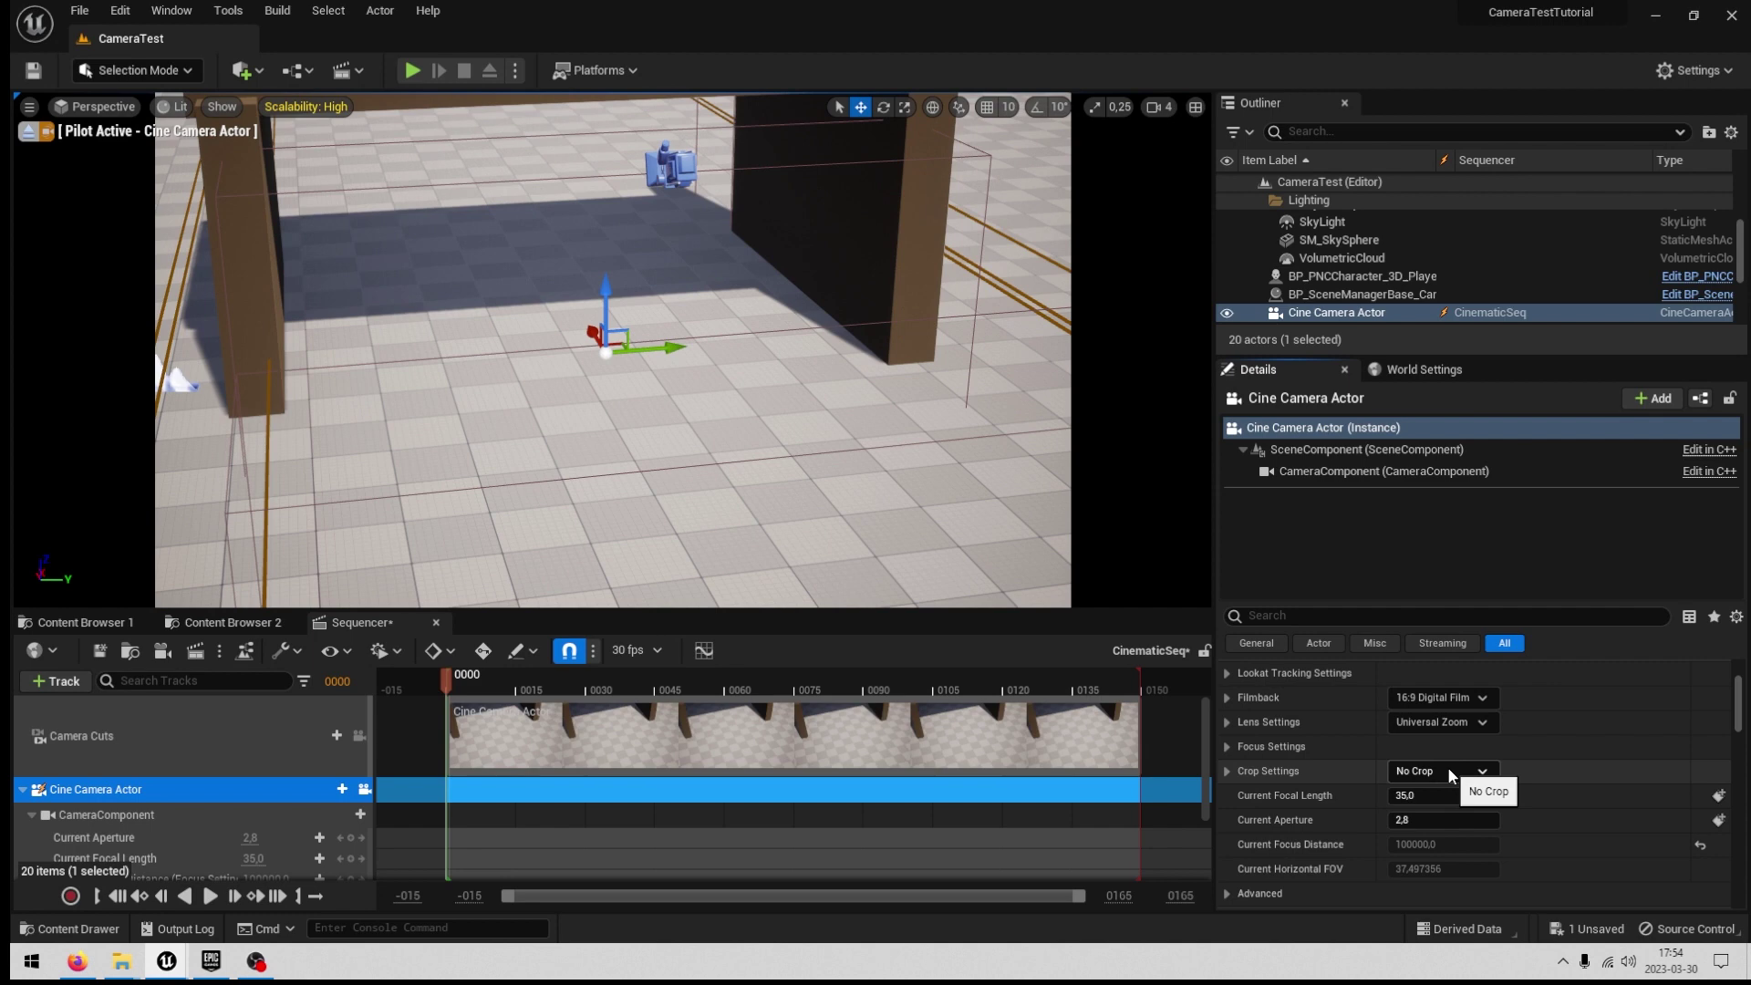
scroll(1484, 773, down, 4)
scroll(1476, 770, up, 4)
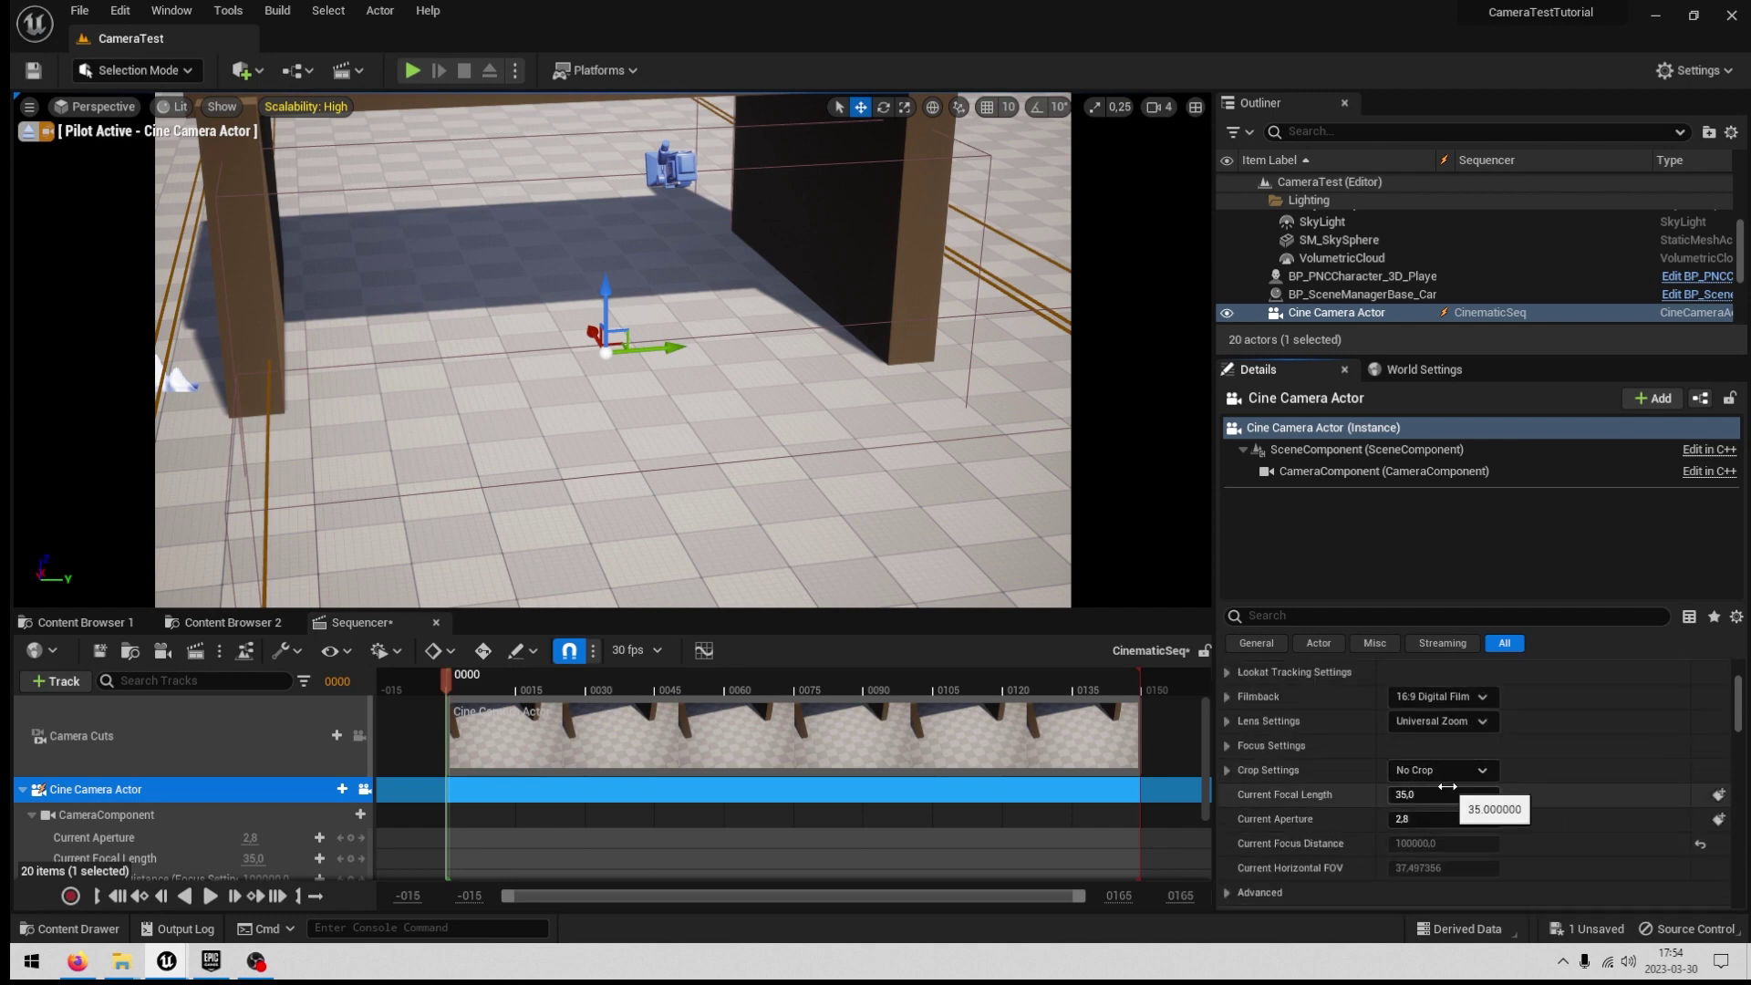
drag(1447, 786, 1401, 786)
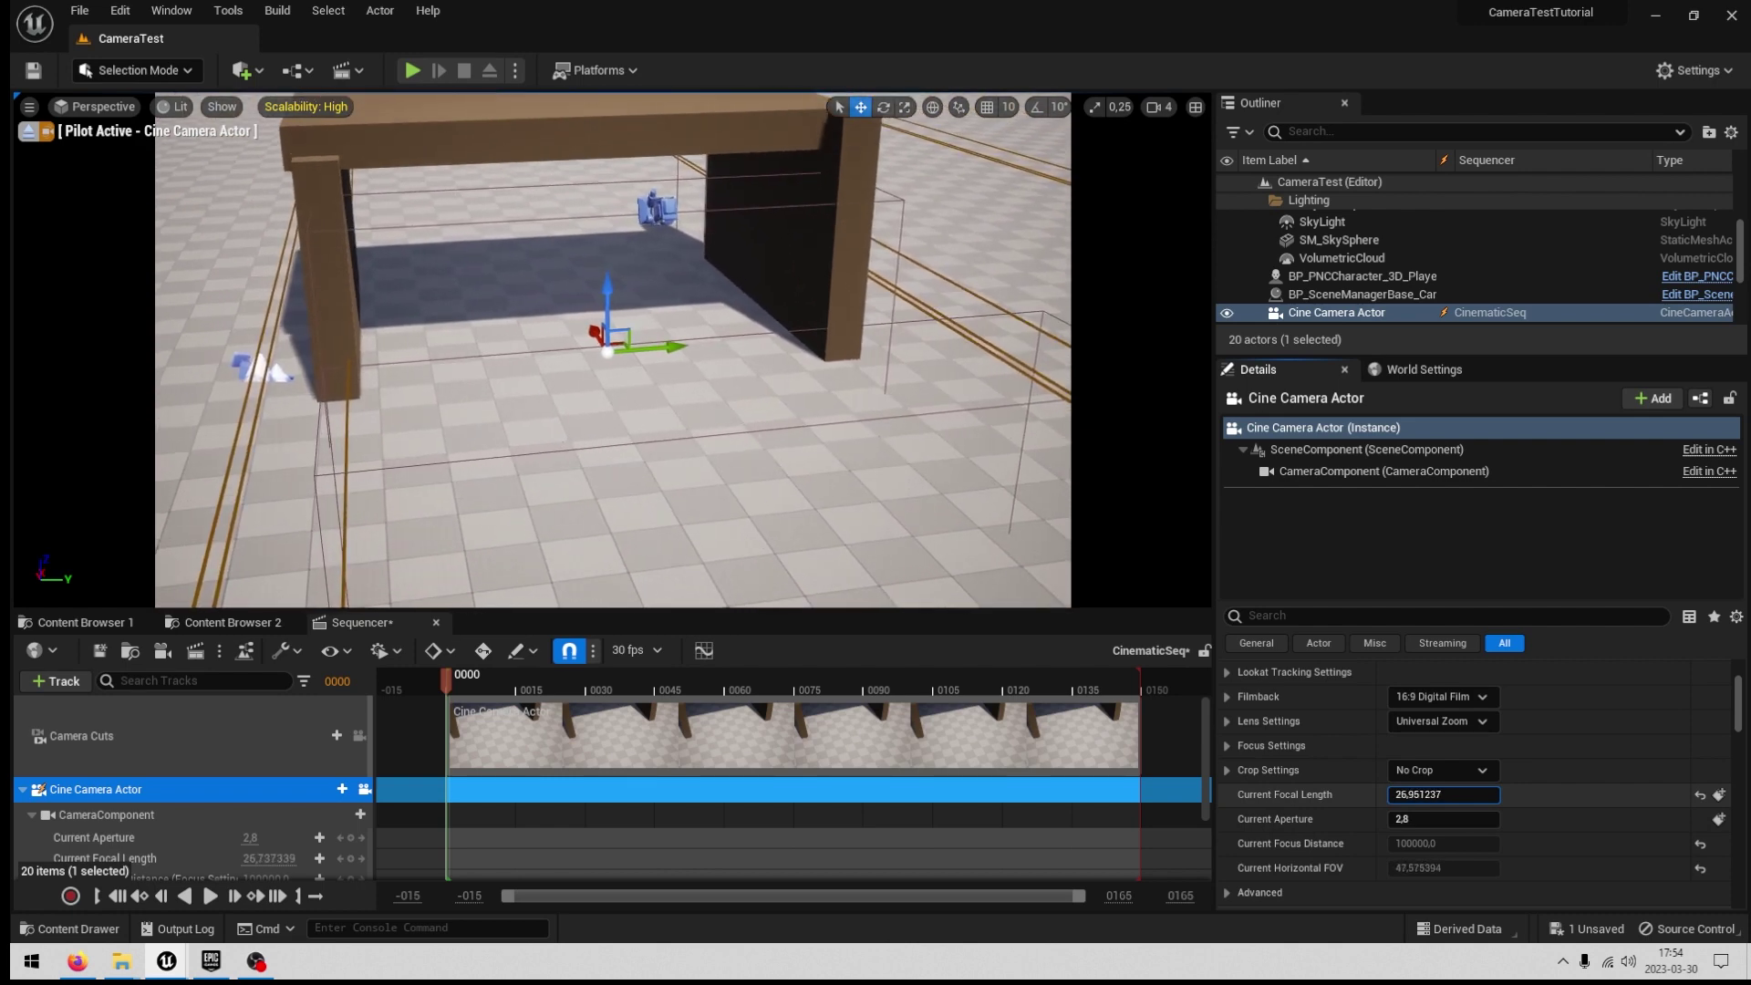
drag(1401, 792, 1395, 791)
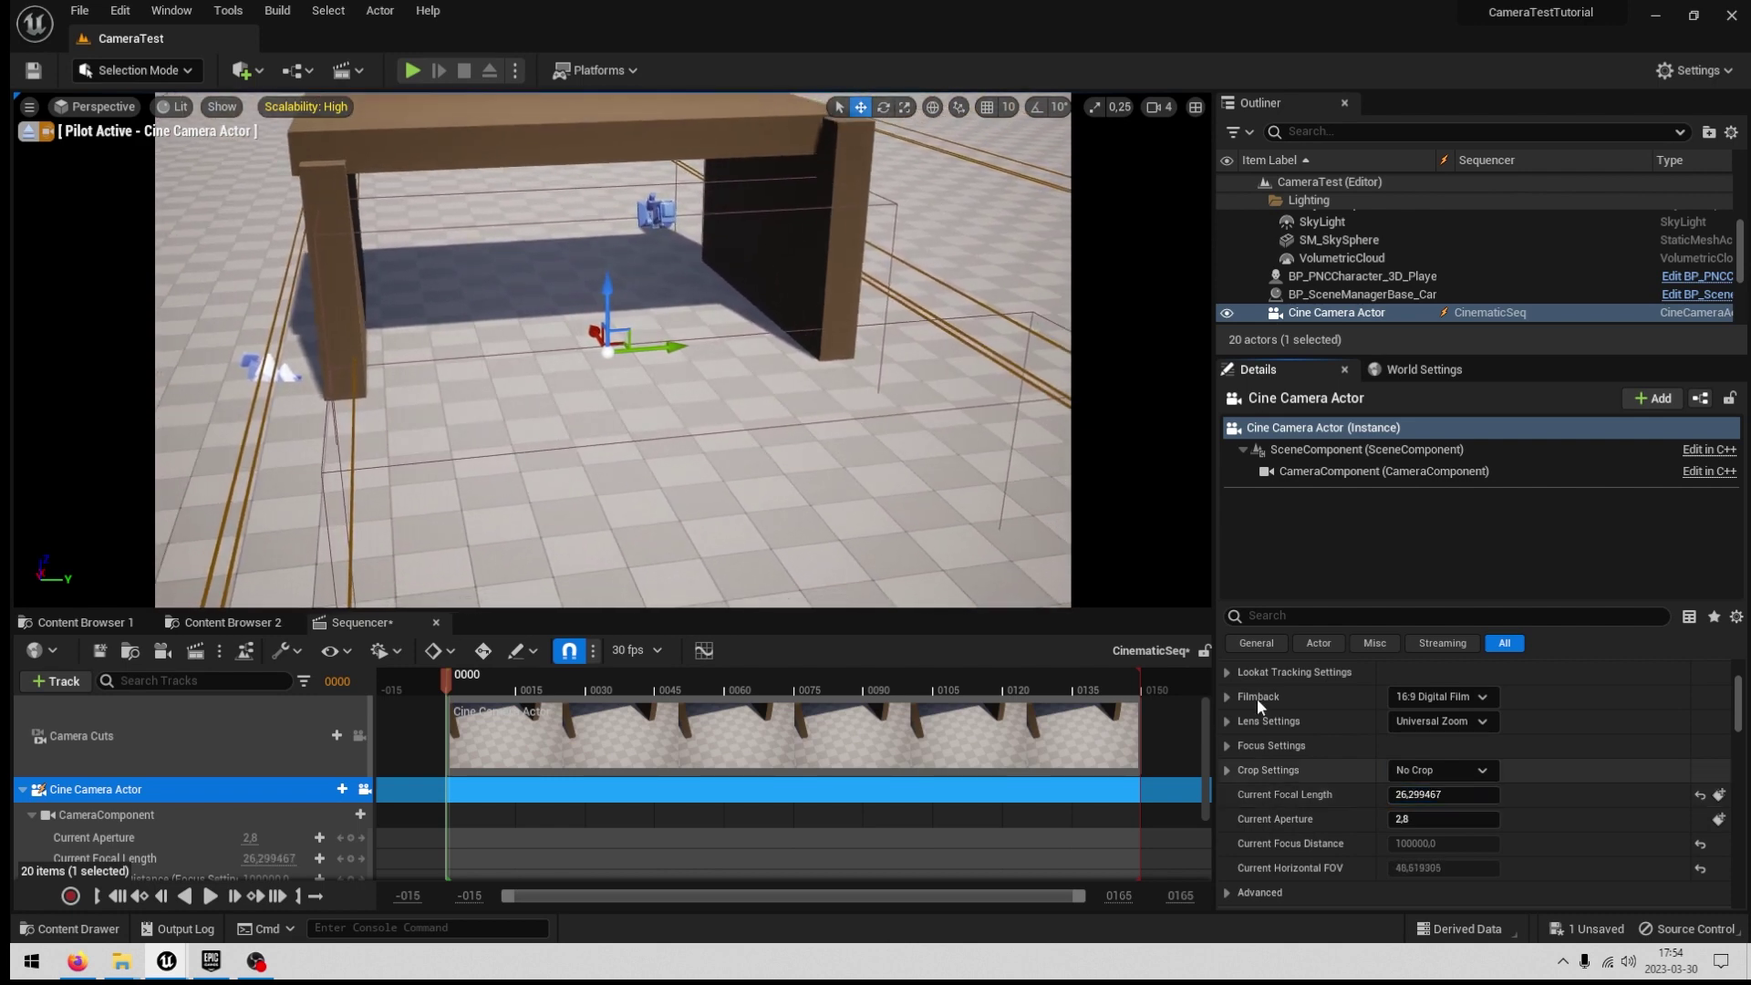
Pilot the cine camera to reframe the table opening and the floor in front of it.
mouse_move(785, 392)
right_down()
mouse_move(830, 401)
mouse_move(784, 338)
mouse_move(811, 379)
mouse_move(784, 399)
mouse_move(792, 434)
mouse_move(803, 419)
mouse_move(775, 403)
right_up()
key(w)
key(a)
key(s)
key(w)
key(s)
key(w)
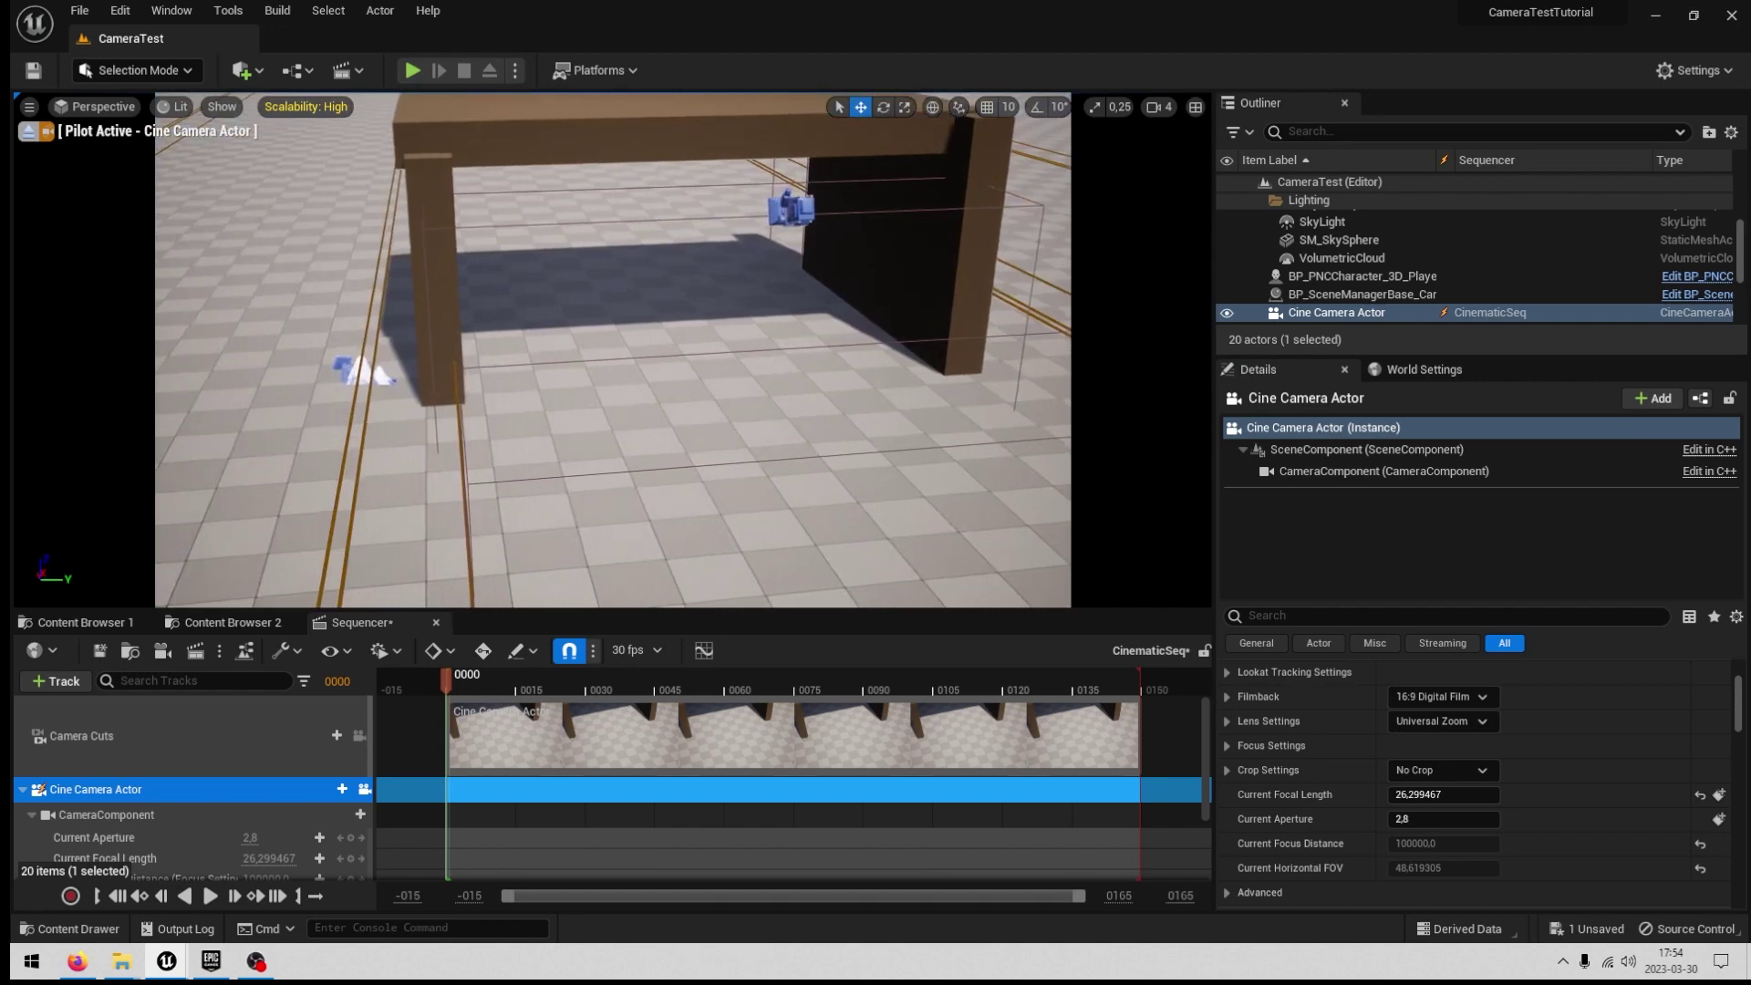
scroll(611, 346, up, 2)
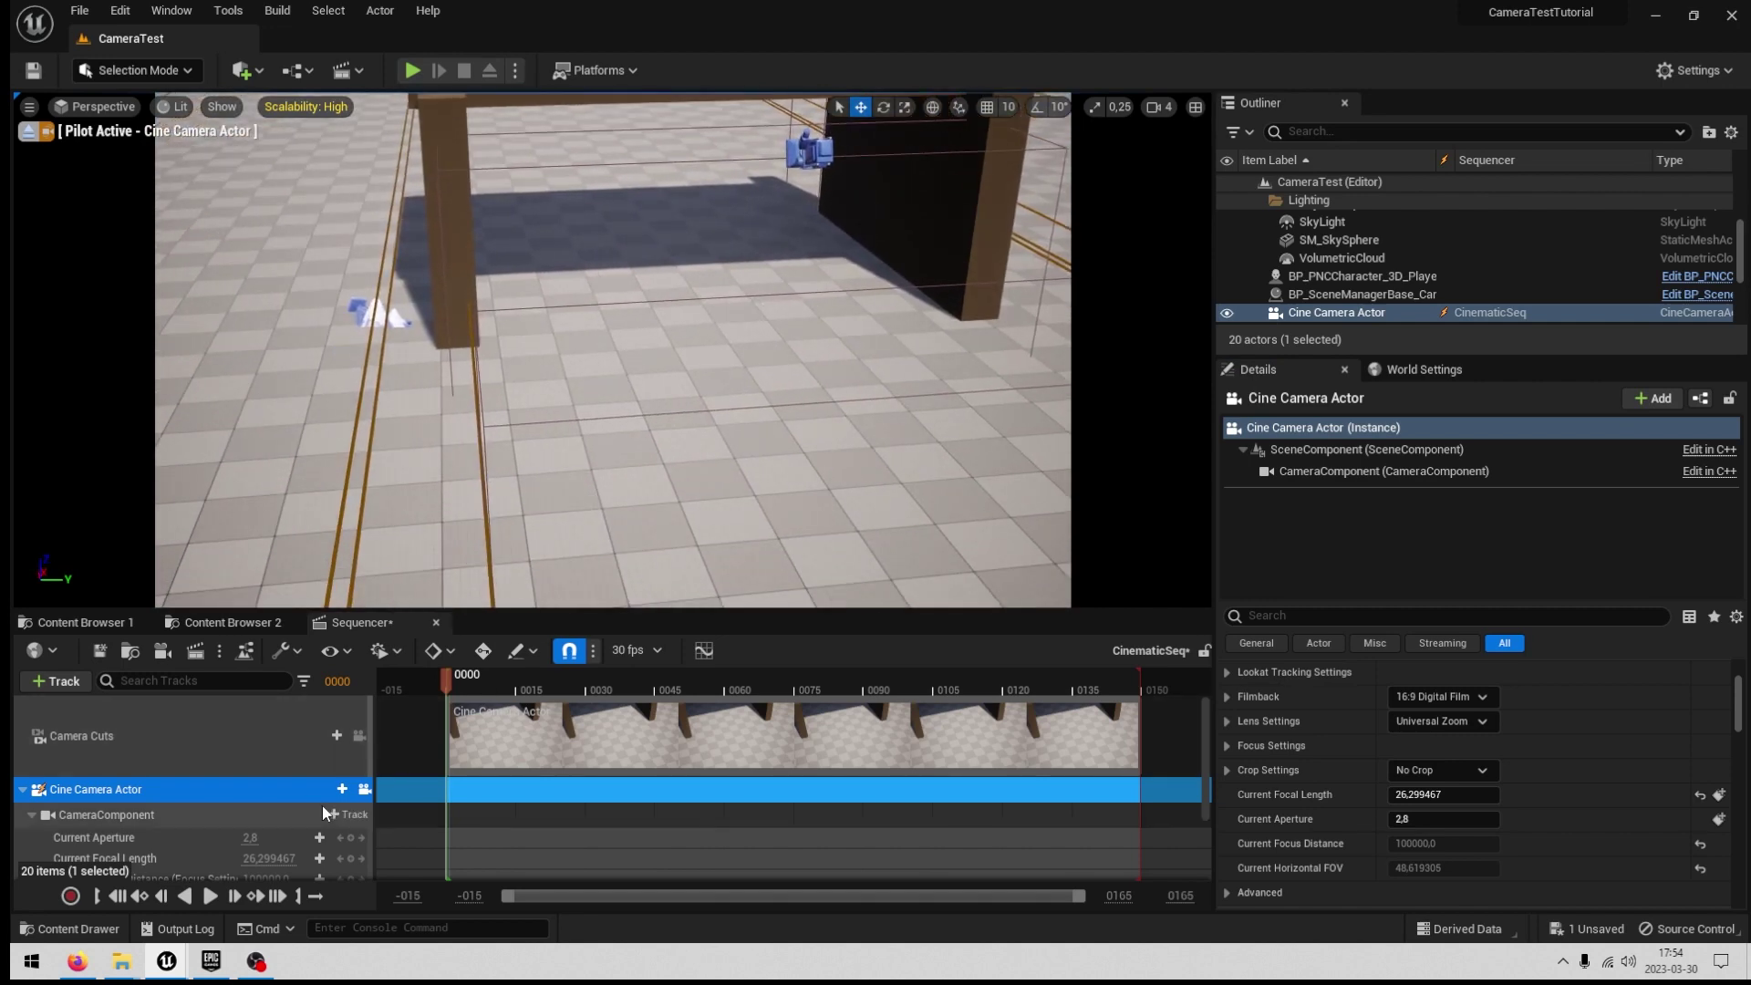
scroll(310, 801, down, 2)
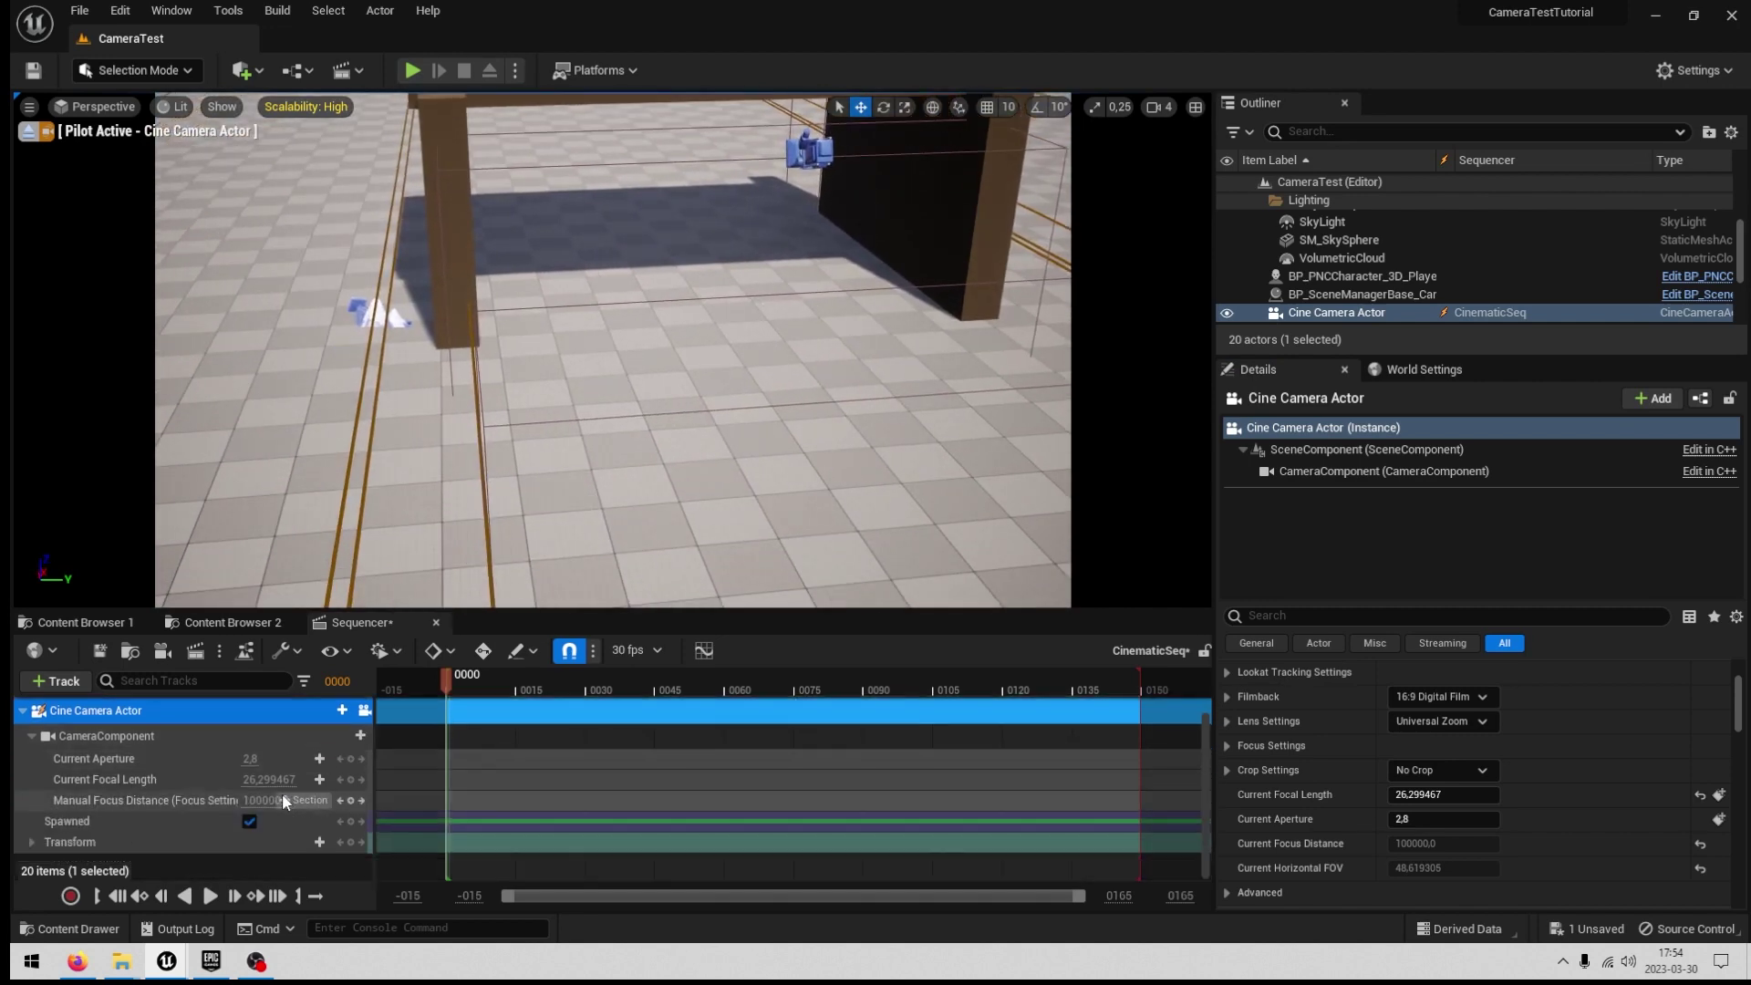
Expand the cine camera's Transform track and pilot the camera back and down behind the character, keeping frame 0.
click(33, 843)
scroll(308, 837, down, 2)
mouse_move(548, 429)
right_down()
mouse_move(784, 456)
mouse_move(565, 451)
mouse_move(502, 352)
mouse_move(538, 429)
mouse_move(511, 397)
mouse_move(524, 415)
right_up()
key(w)
key(s)
key(s)
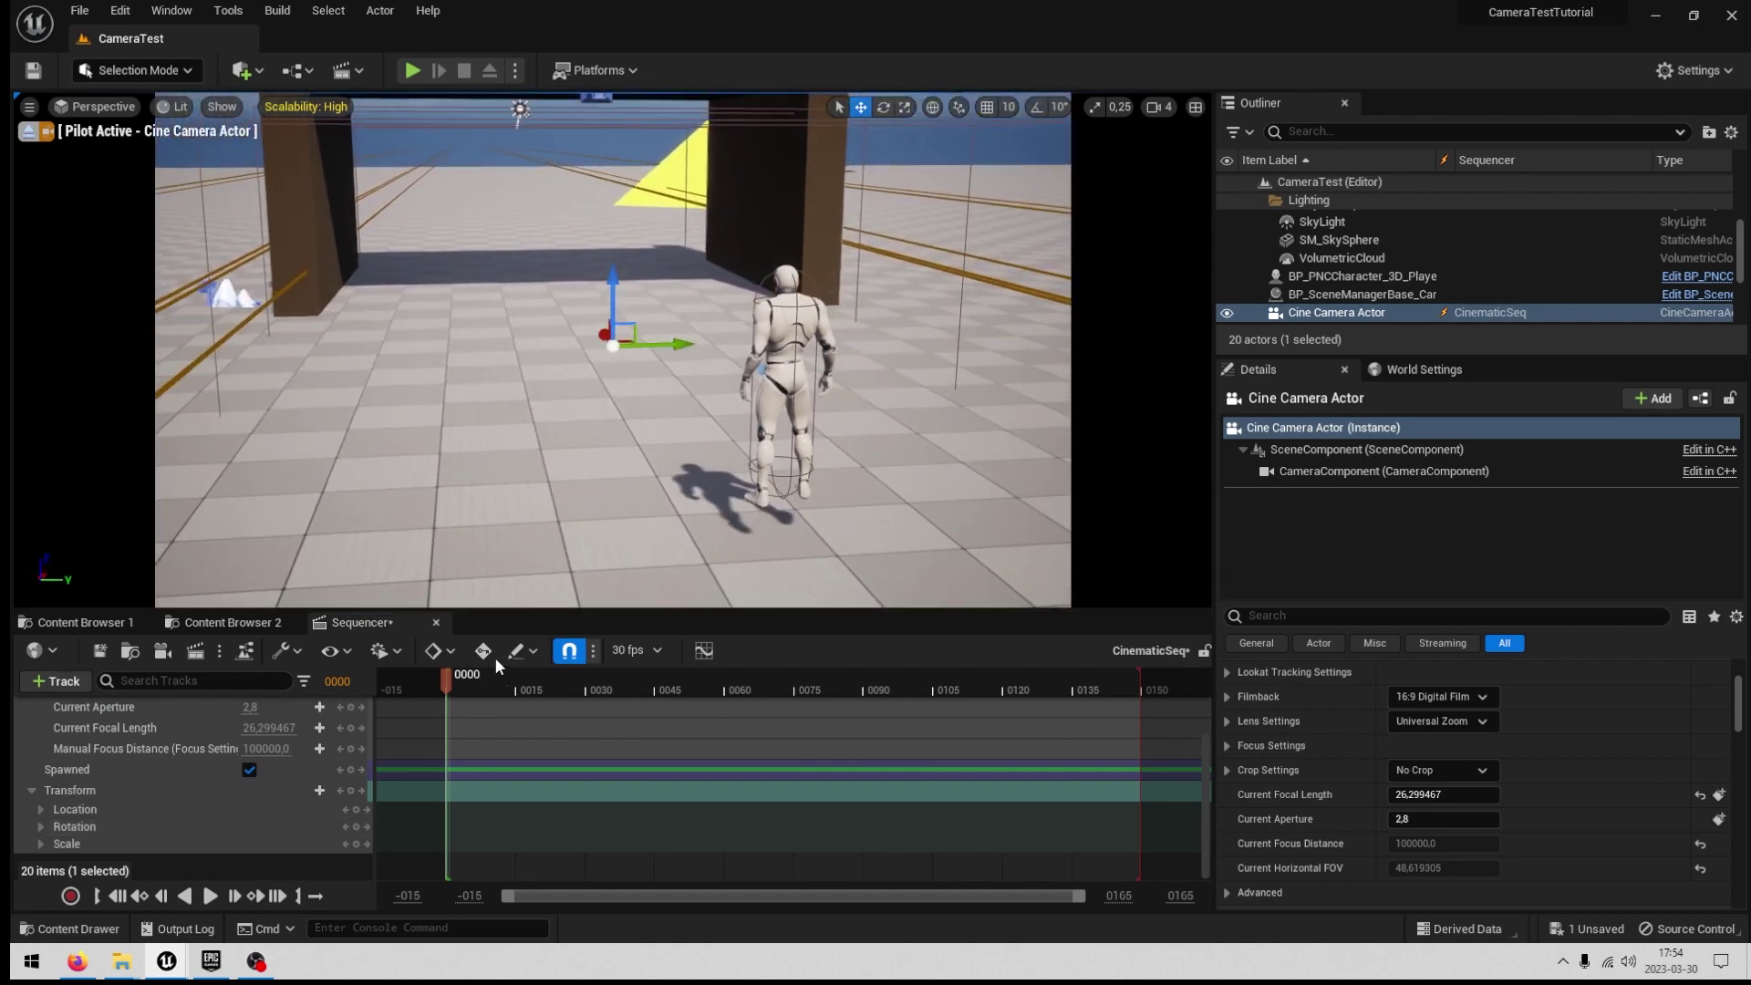
mouse_move(454, 681)
mouse_down()
mouse_move(487, 691)
mouse_move(450, 691)
mouse_up()
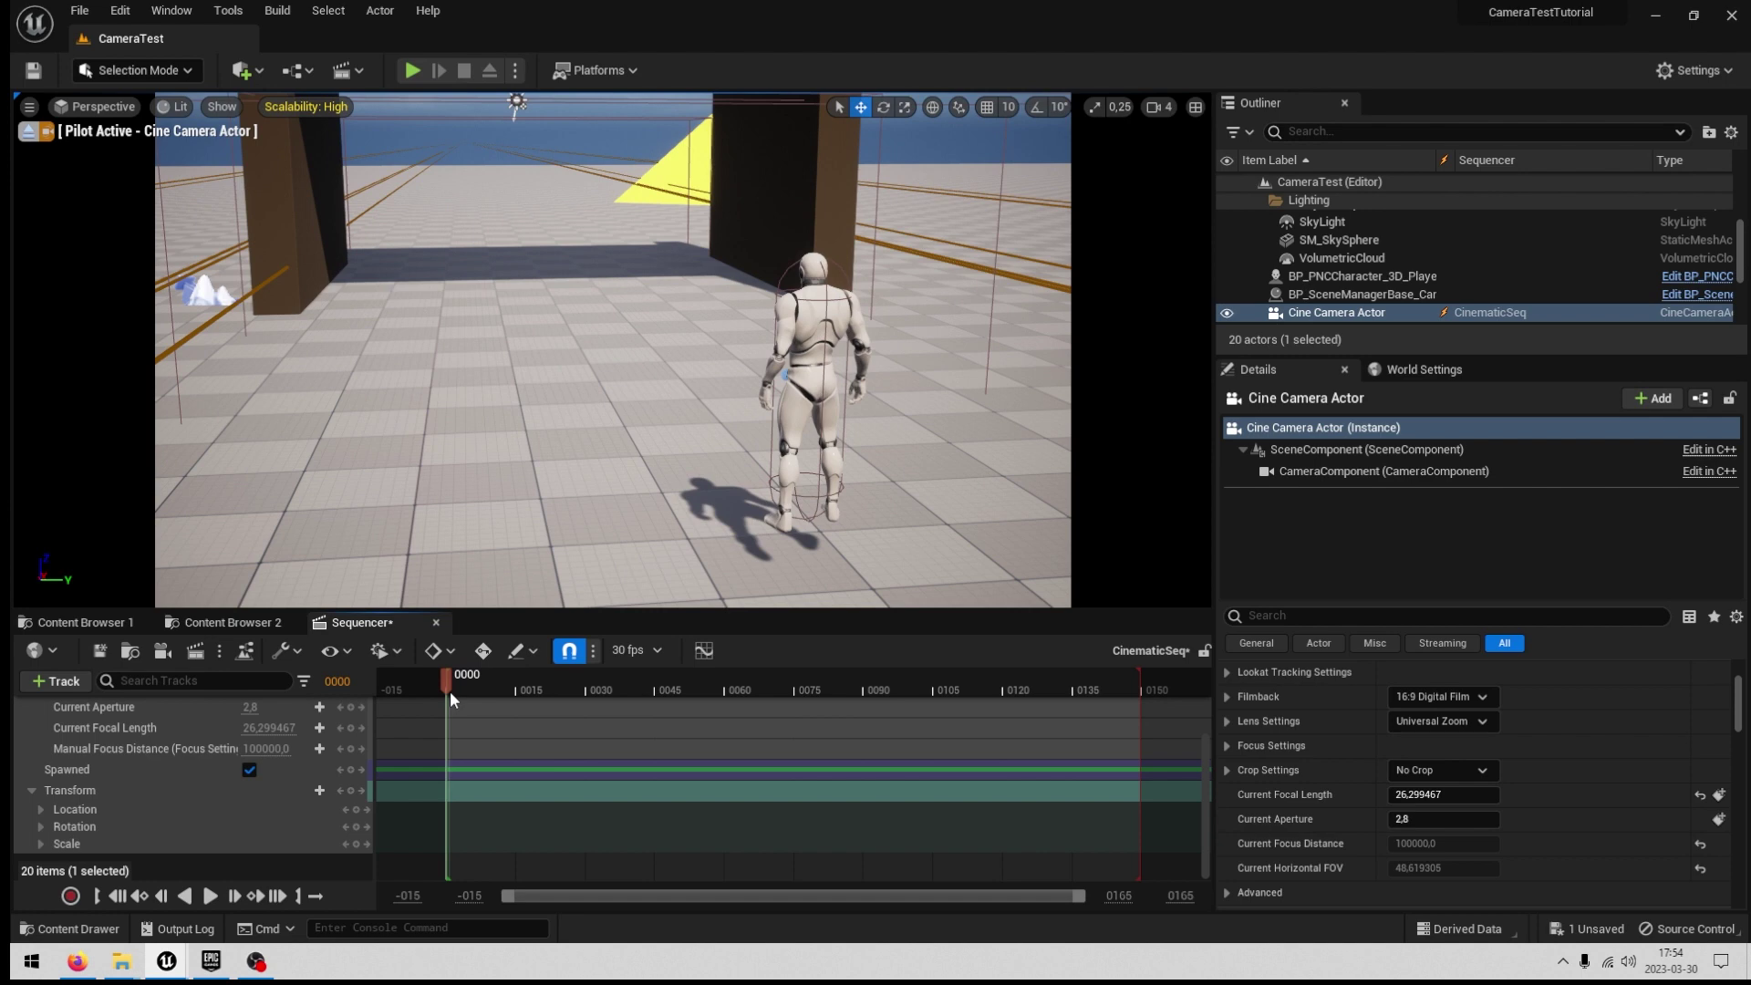
Frame the table opening straight ahead with the character at the edge, and key the camera's Transform at frame 0.
right_drag(547, 438, 485, 394)
key(w)
key(w)
key(s)
key(w)
key(d)
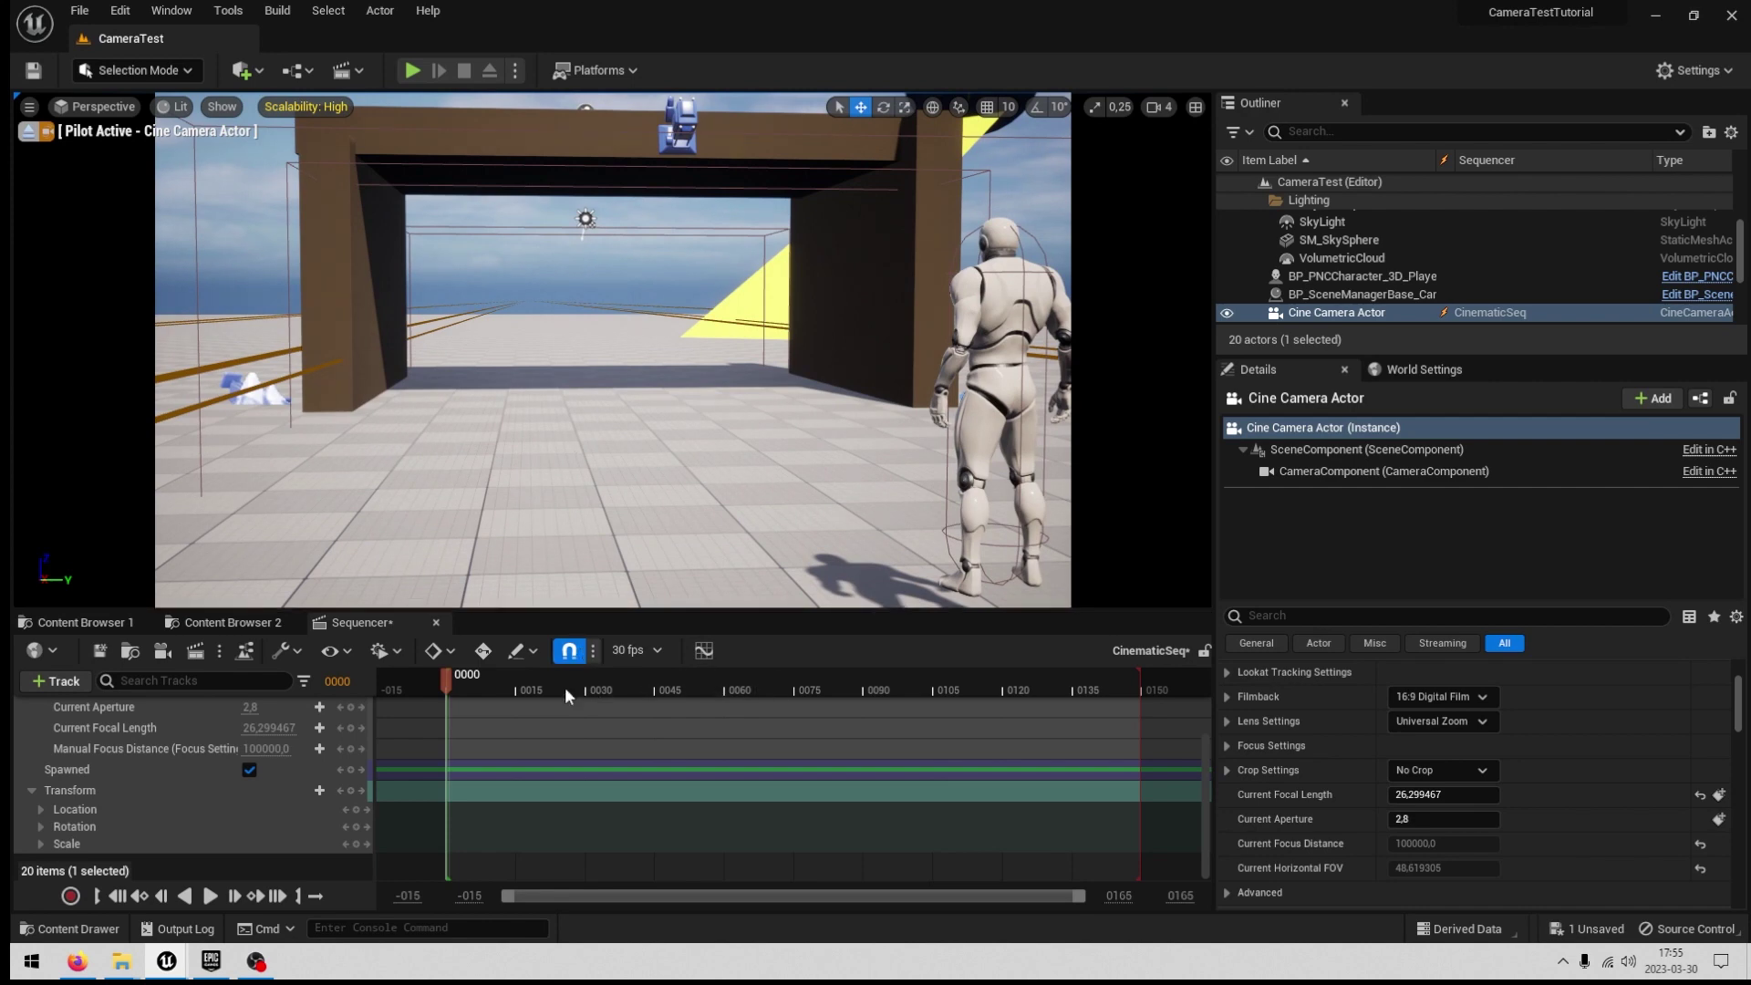
click(351, 791)
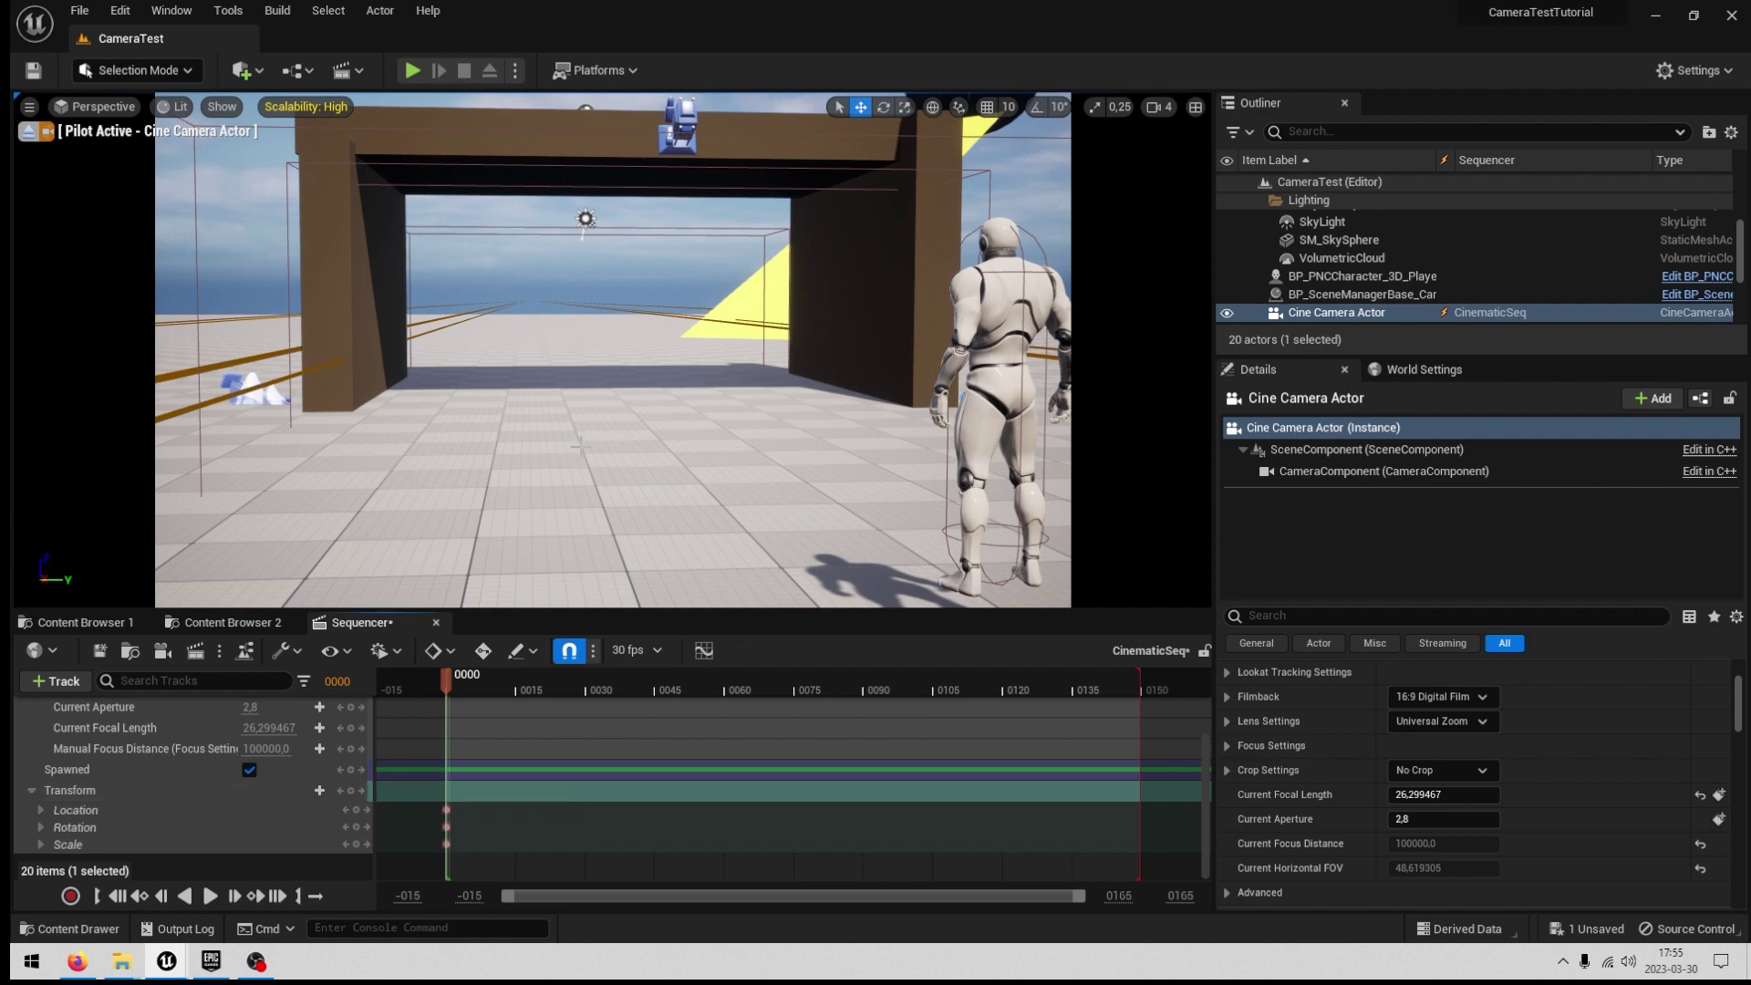
At frame 40, pilot the camera forward through the table opening and key its Transform.
drag(445, 691, 633, 695)
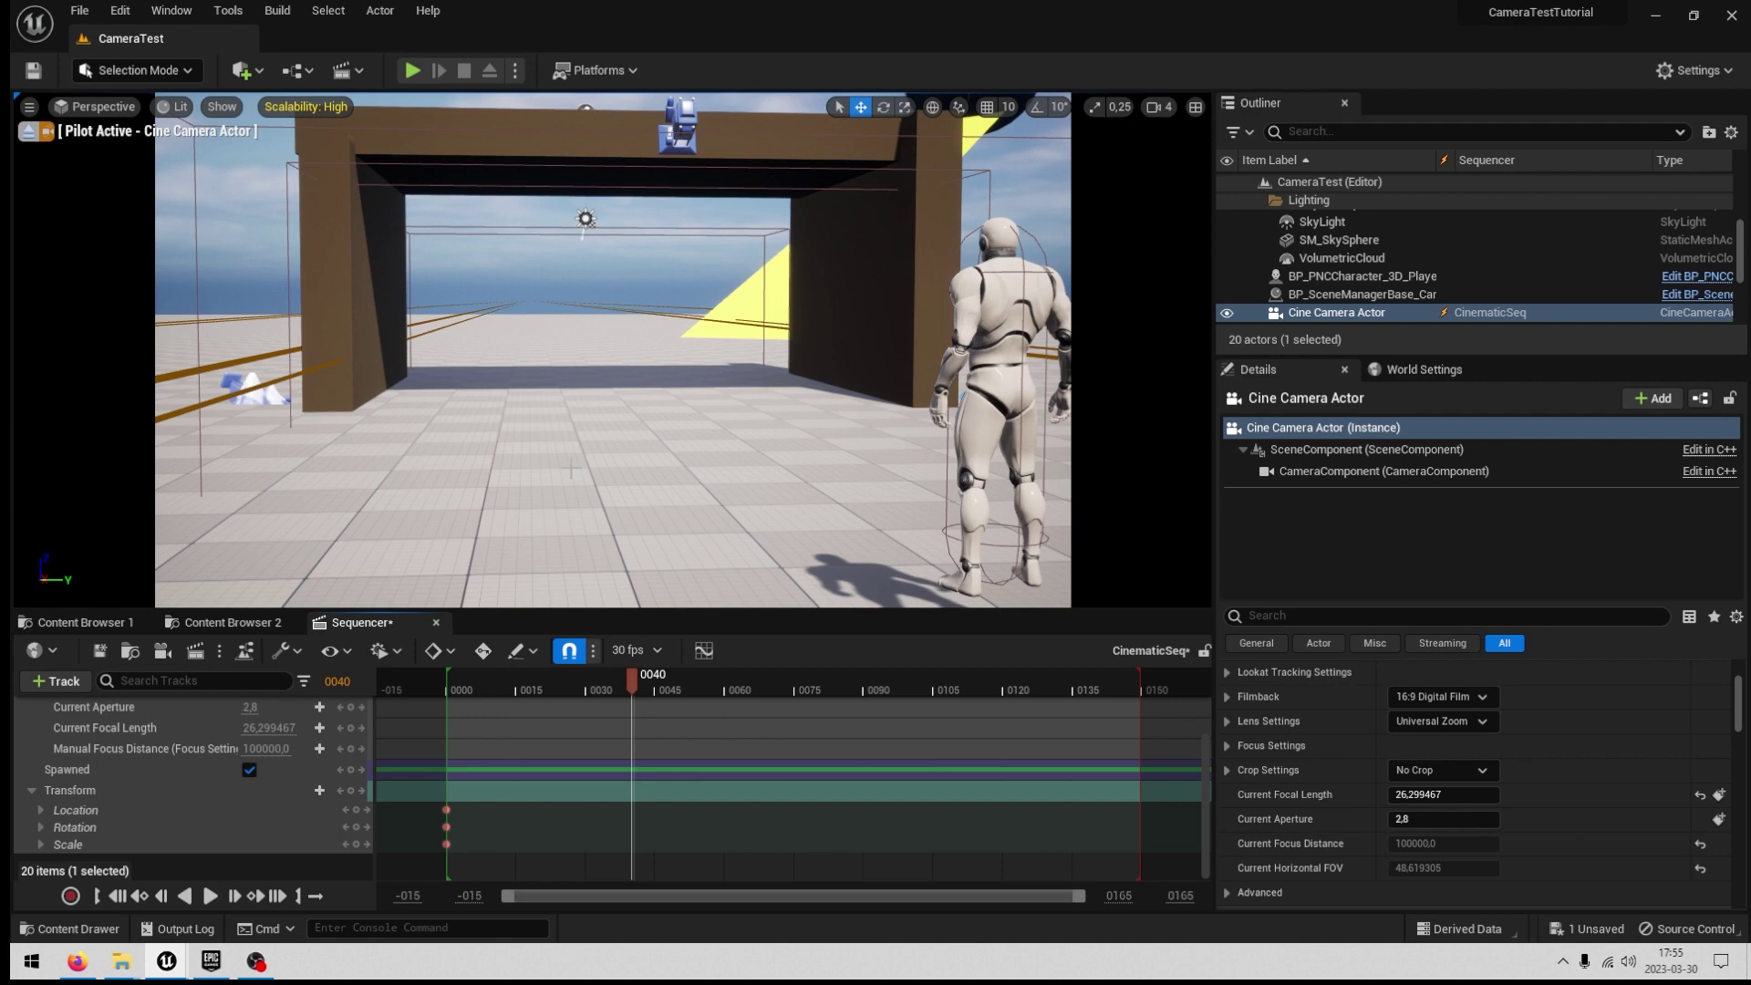
key(w)
right_drag(629, 474, 627, 464)
scroll(611, 365, up, 5)
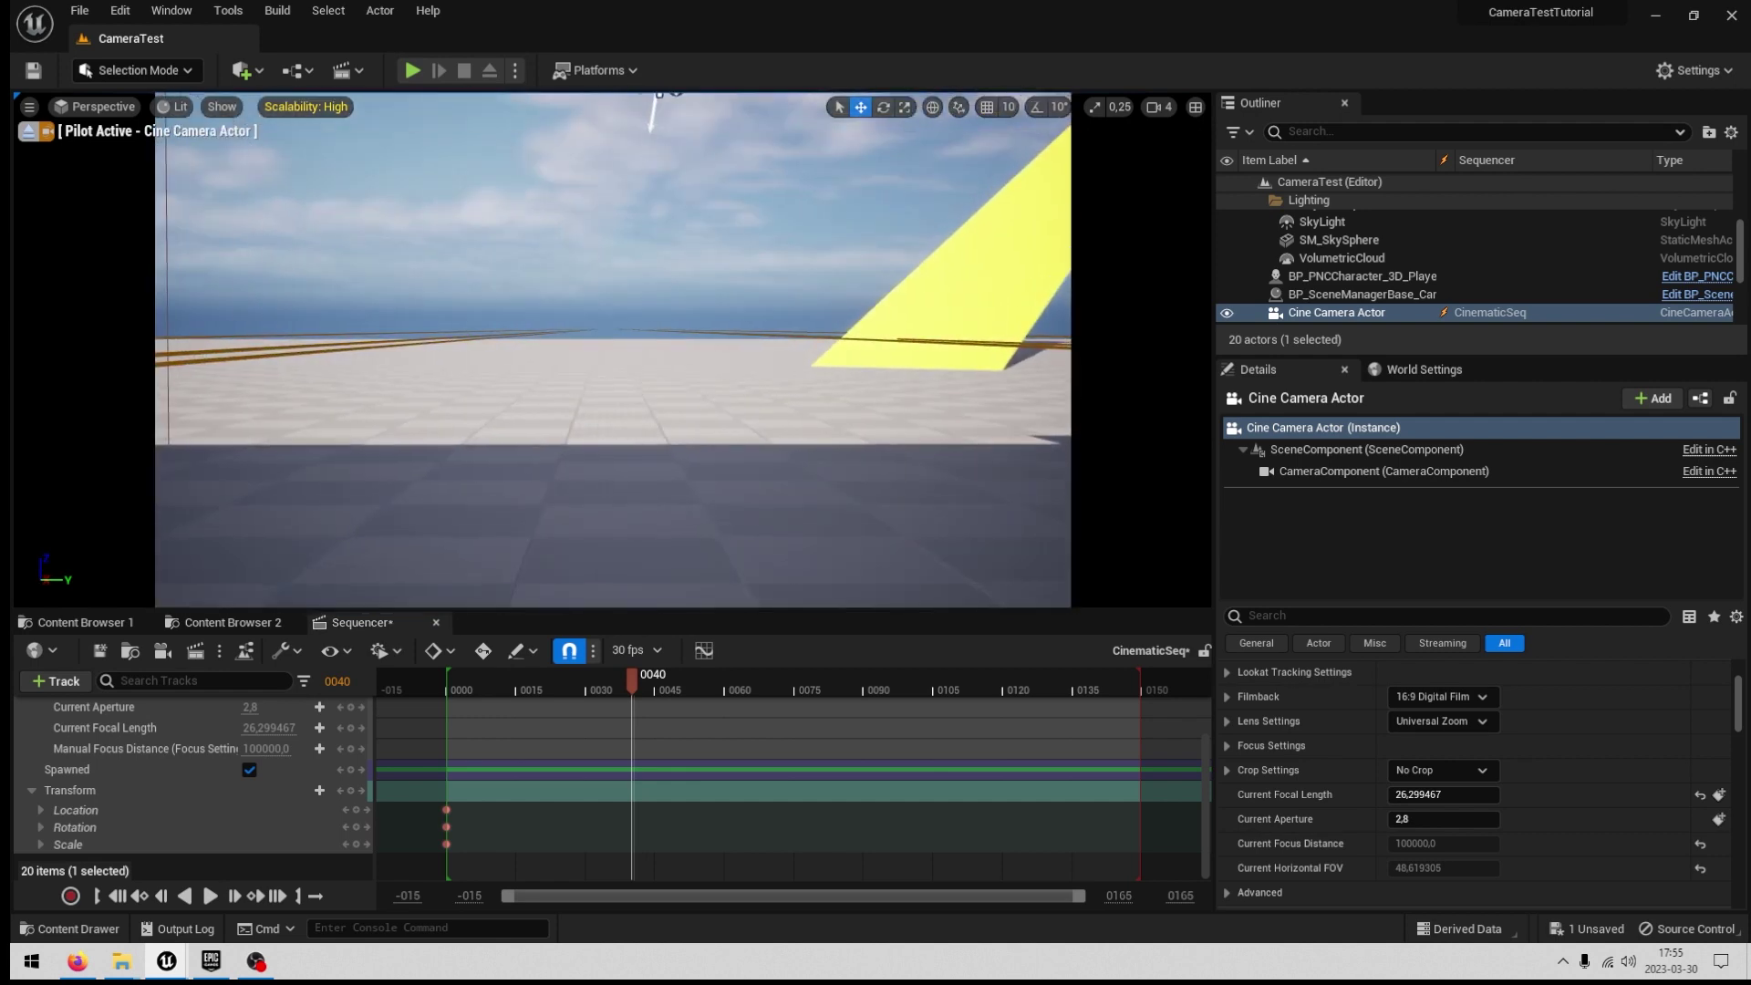
scroll(571, 468, up, 2)
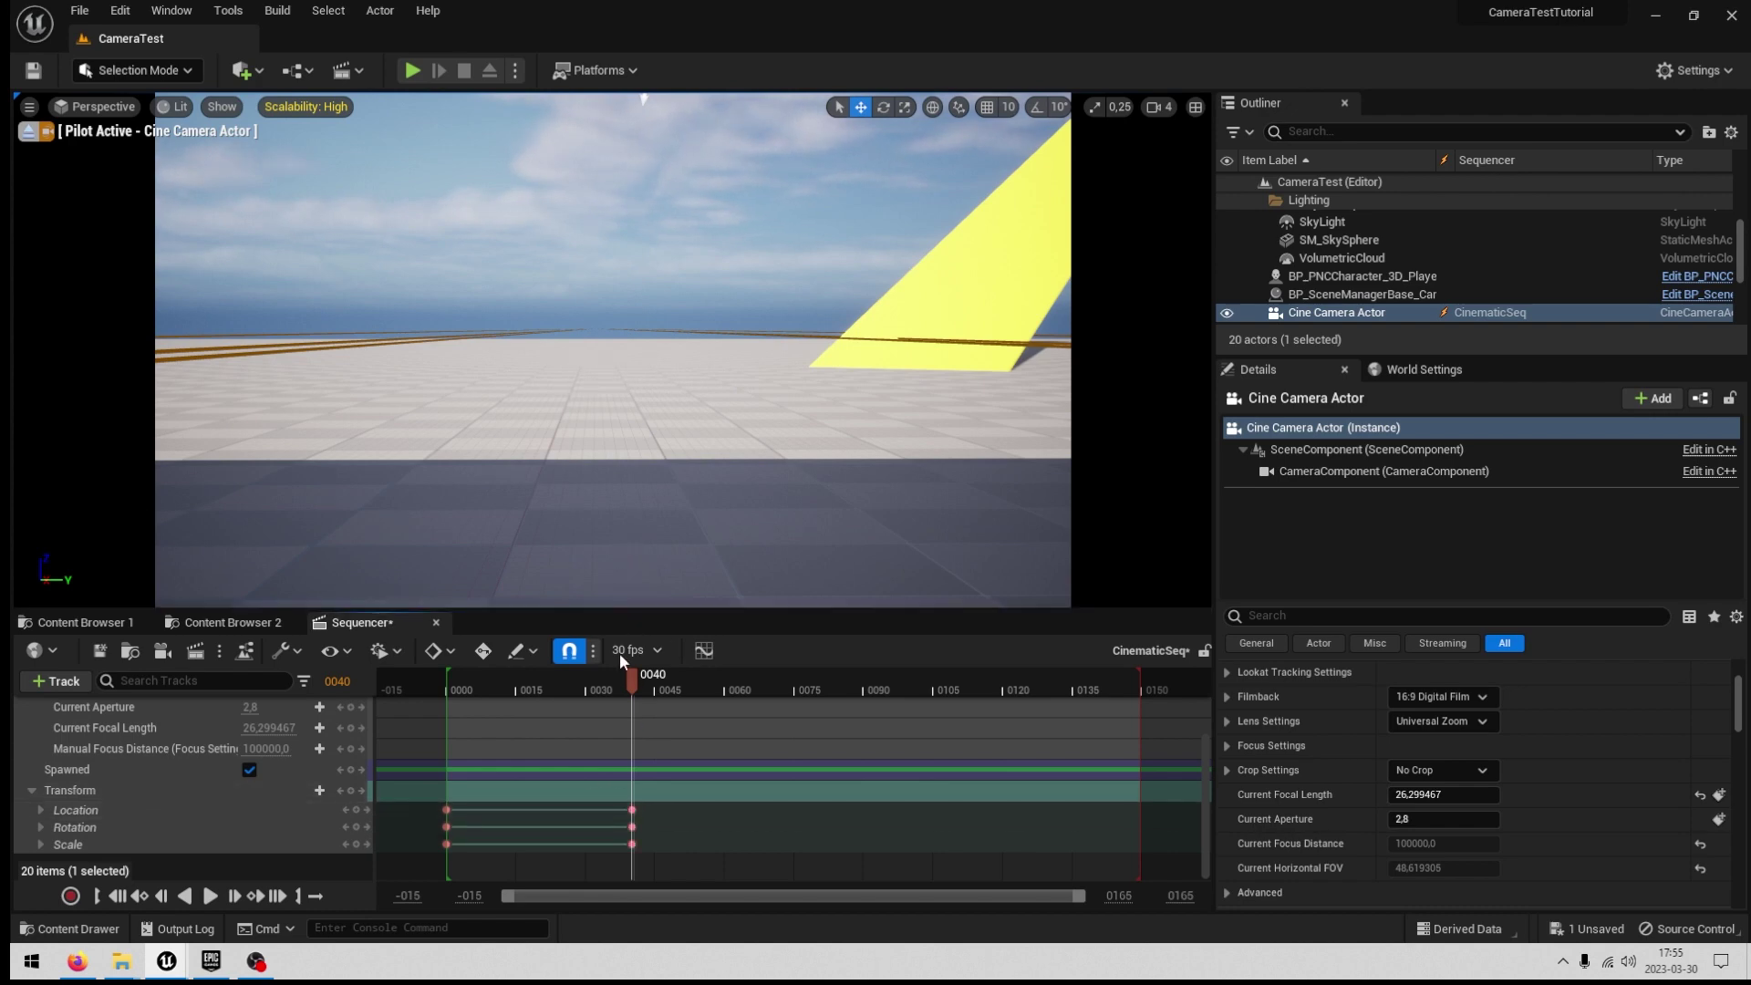
At frame 78, pilot the camera onward and turn it toward the yellow beam, and key its Transform.
drag(815, 686, 812, 688)
right_drag(748, 474, 833, 460)
key(w)
key(w)
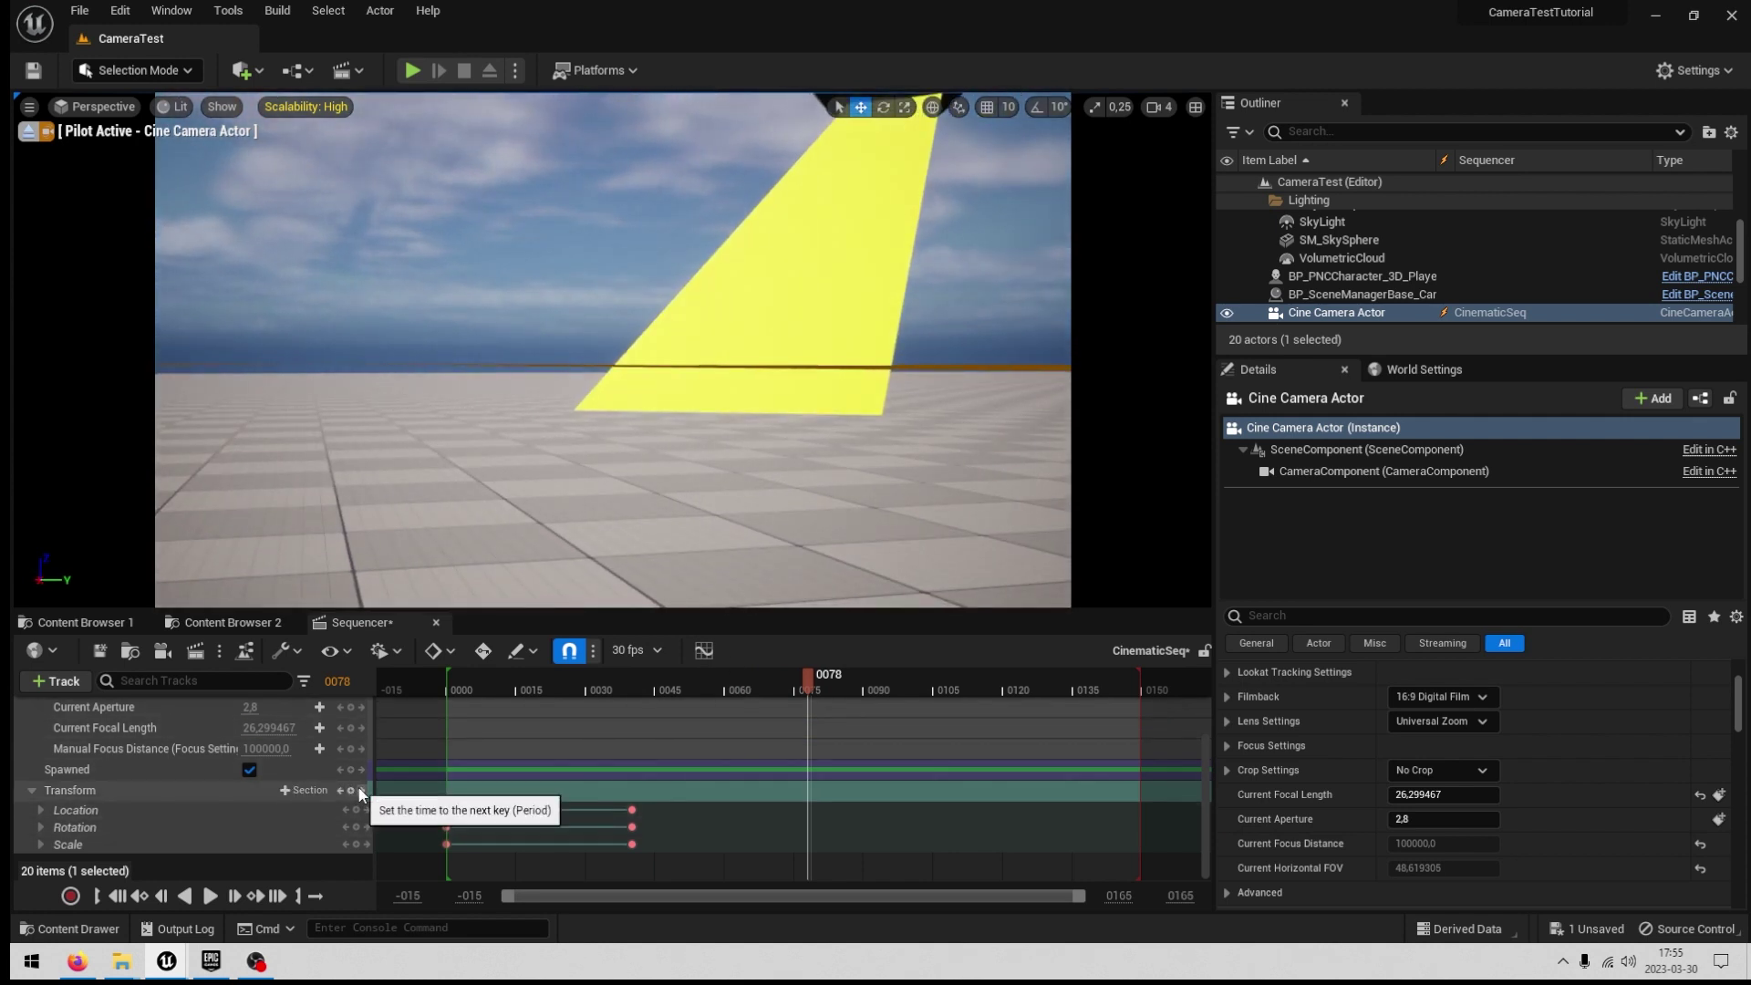
click(351, 790)
At frame 135, pilot the camera forward into the yellow beam until the view is fully dark, and key its Transform.
click(1037, 690)
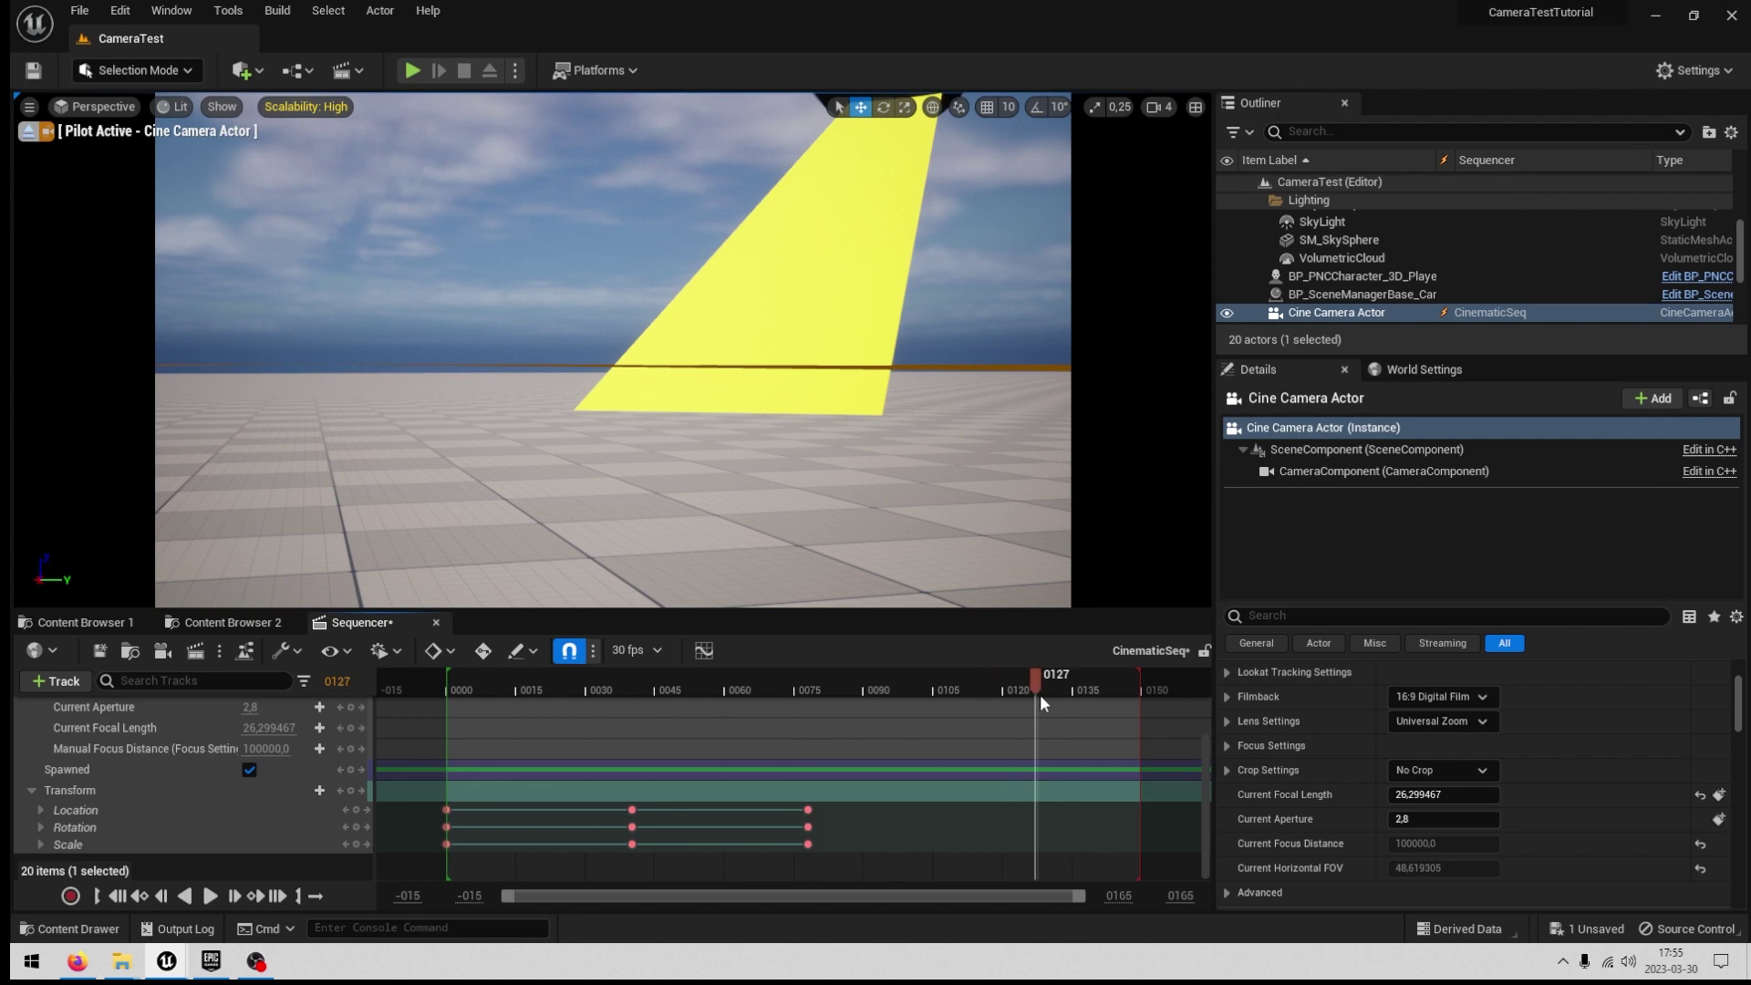
mouse_move(1074, 701)
mouse_down()
mouse_move(1092, 701)
mouse_move(1072, 702)
mouse_up()
key(w)
right_drag(876, 447, 943, 412)
key(w)
key(w)
key(w)
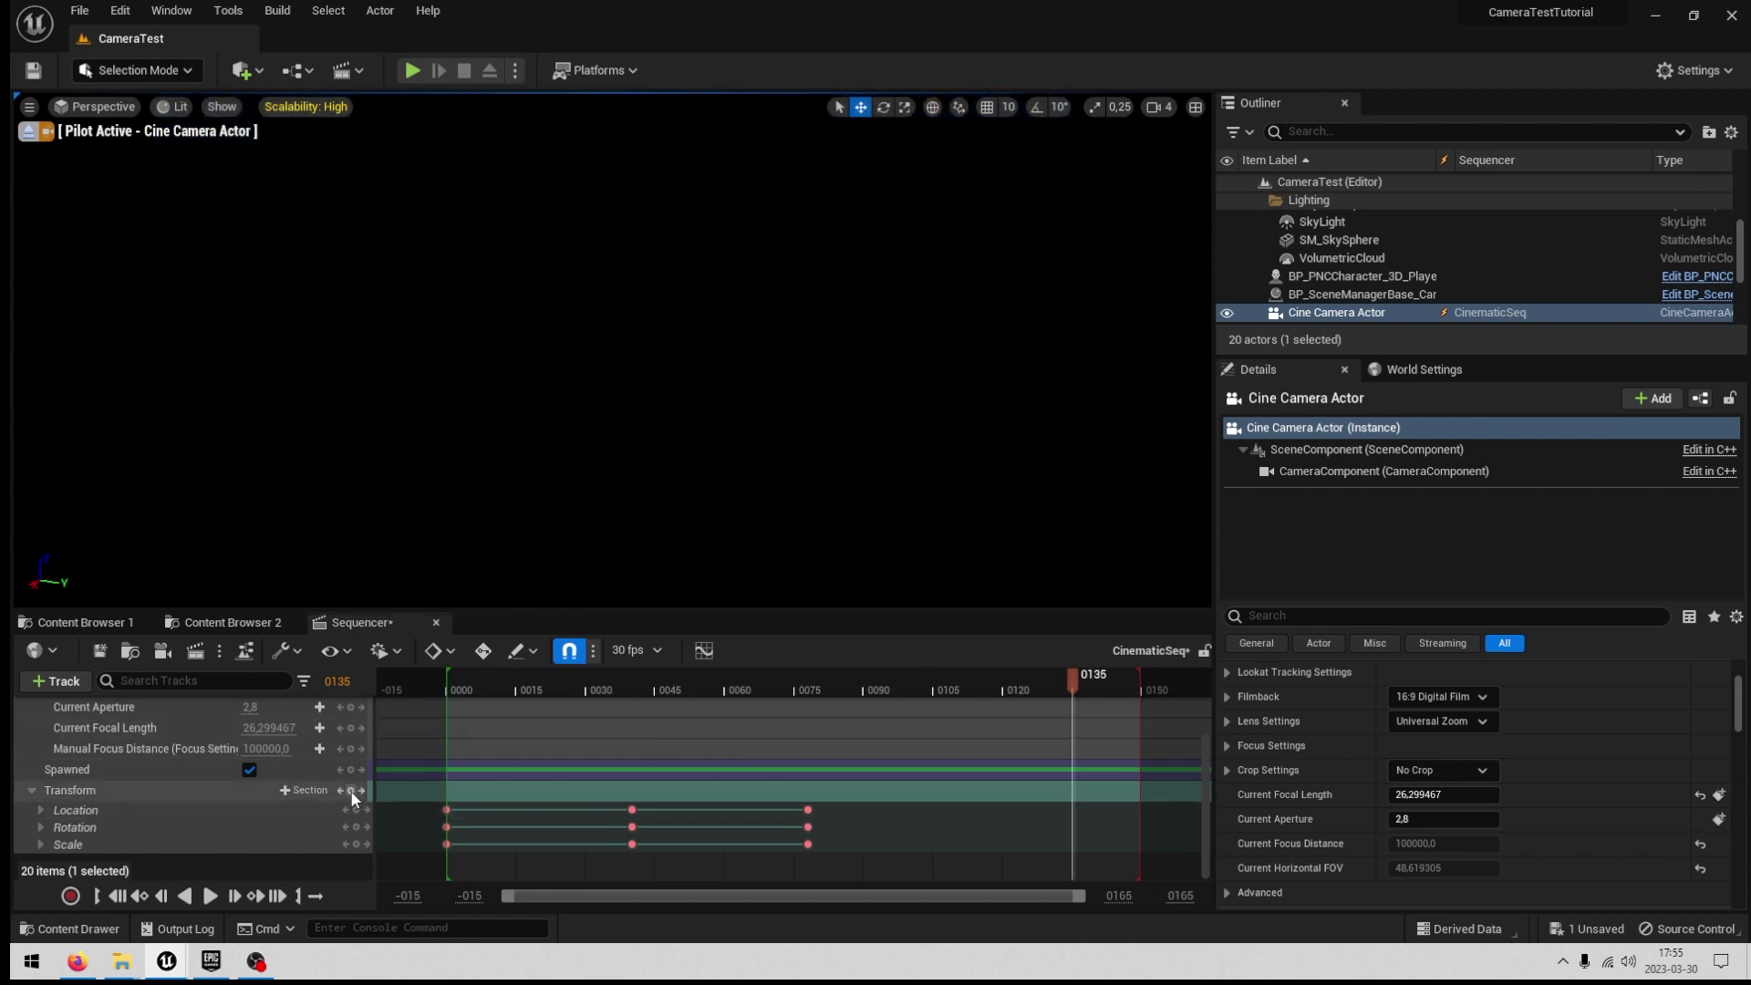
click(356, 789)
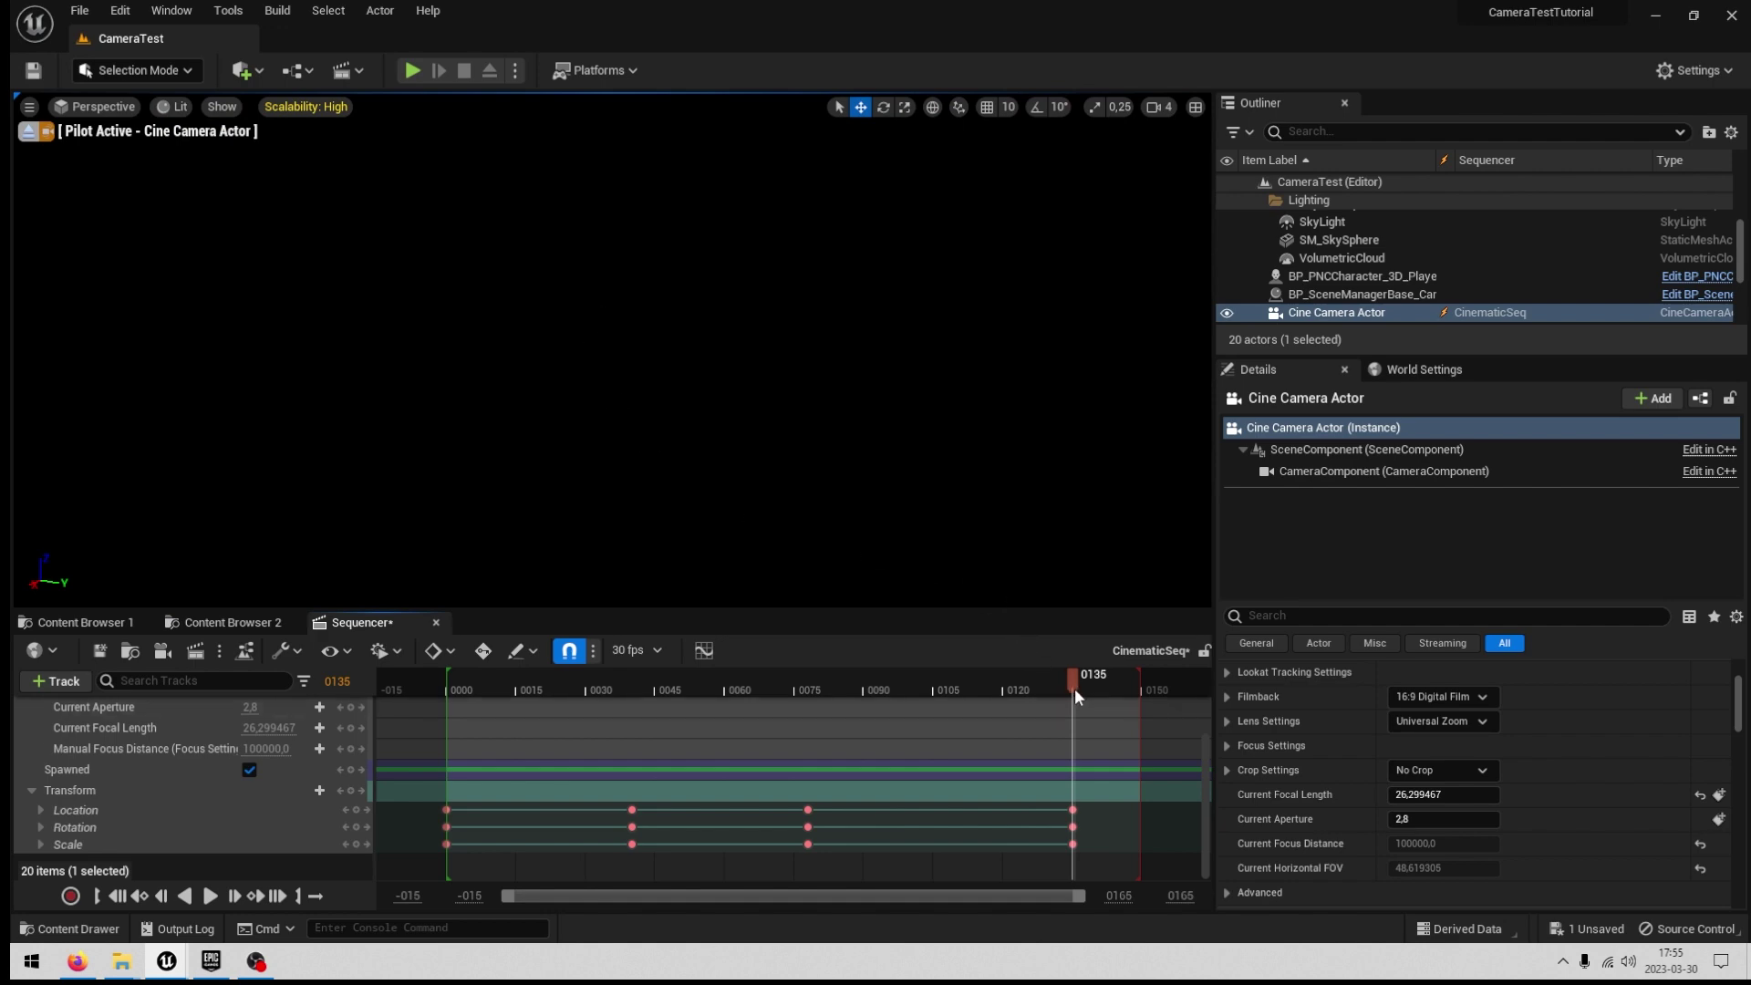
Play the camera animation through from the start of CinematicSeq and return to frame 0.
drag(1074, 687, 457, 671)
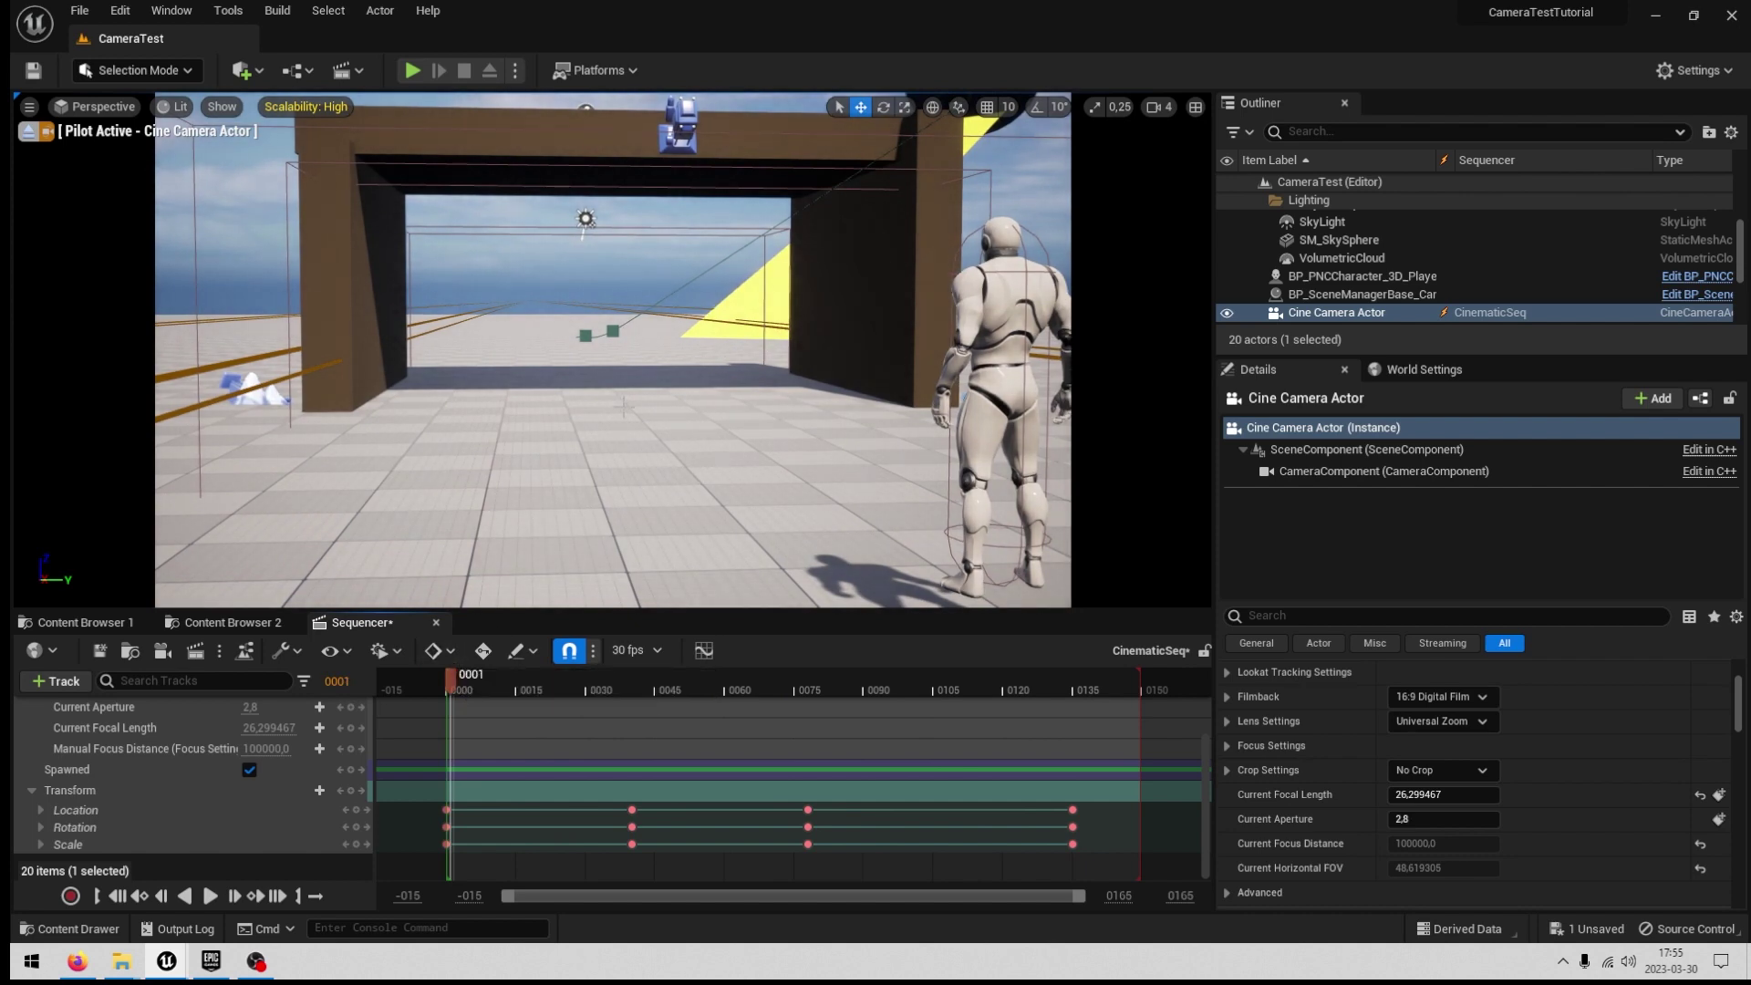
key(space)
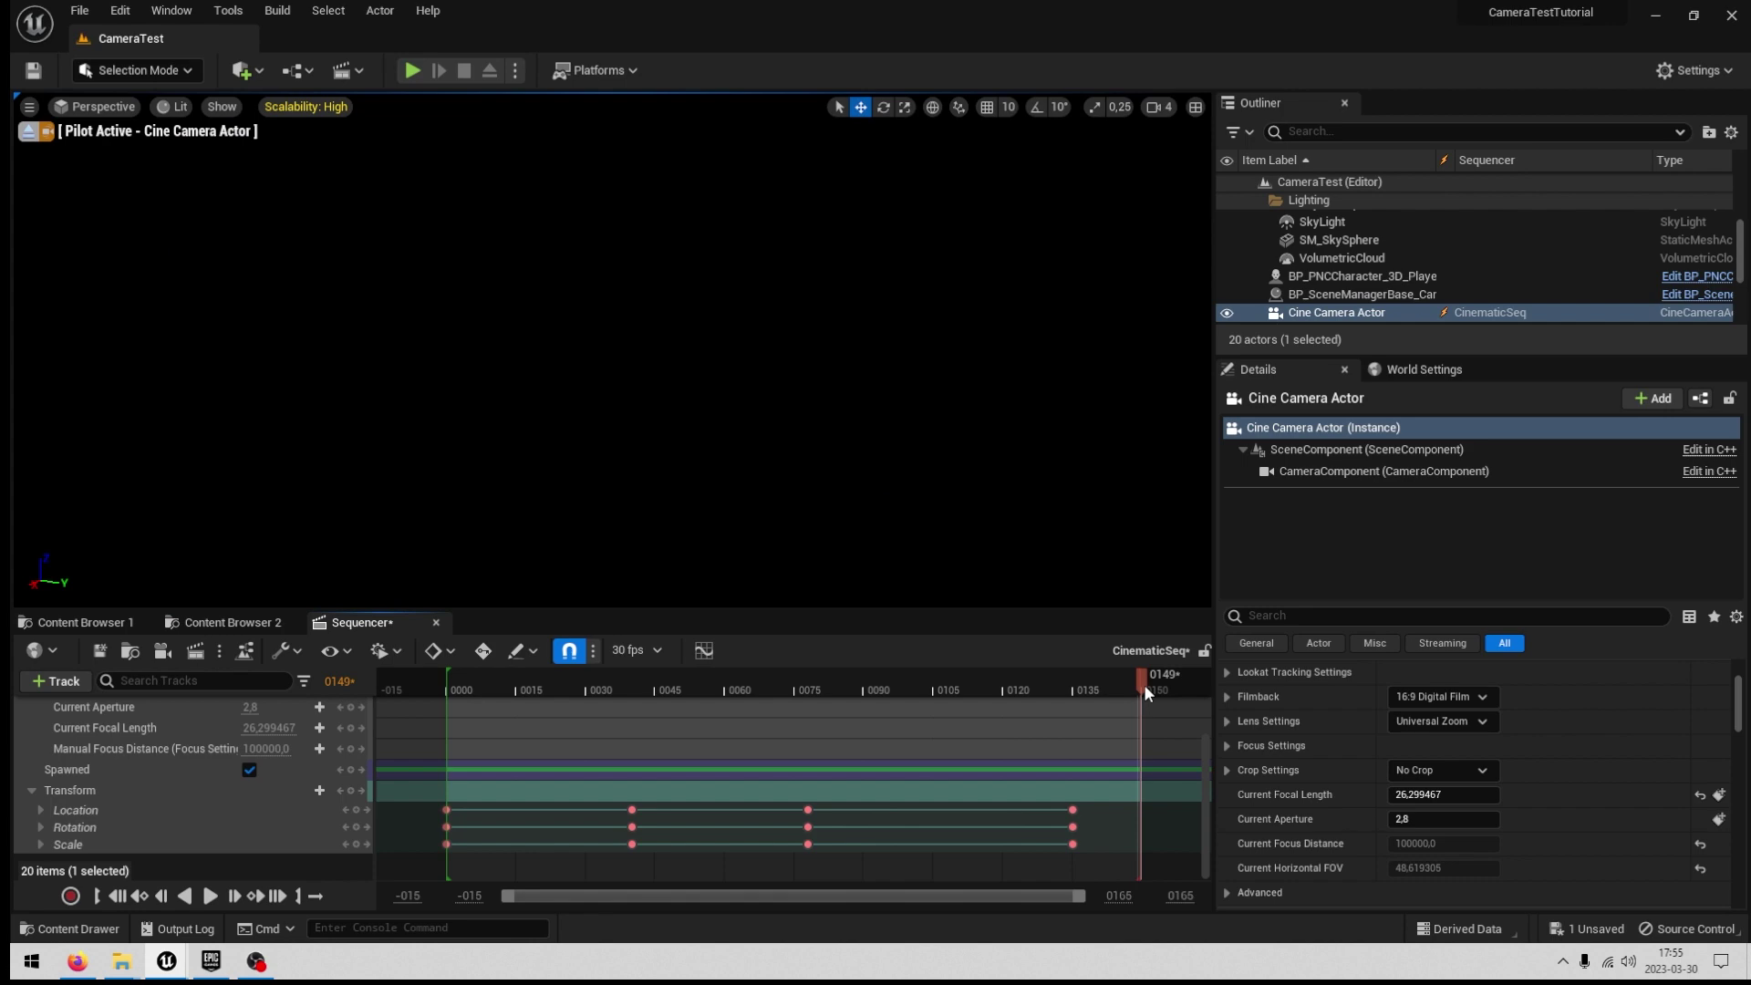
drag(1144, 684, 446, 692)
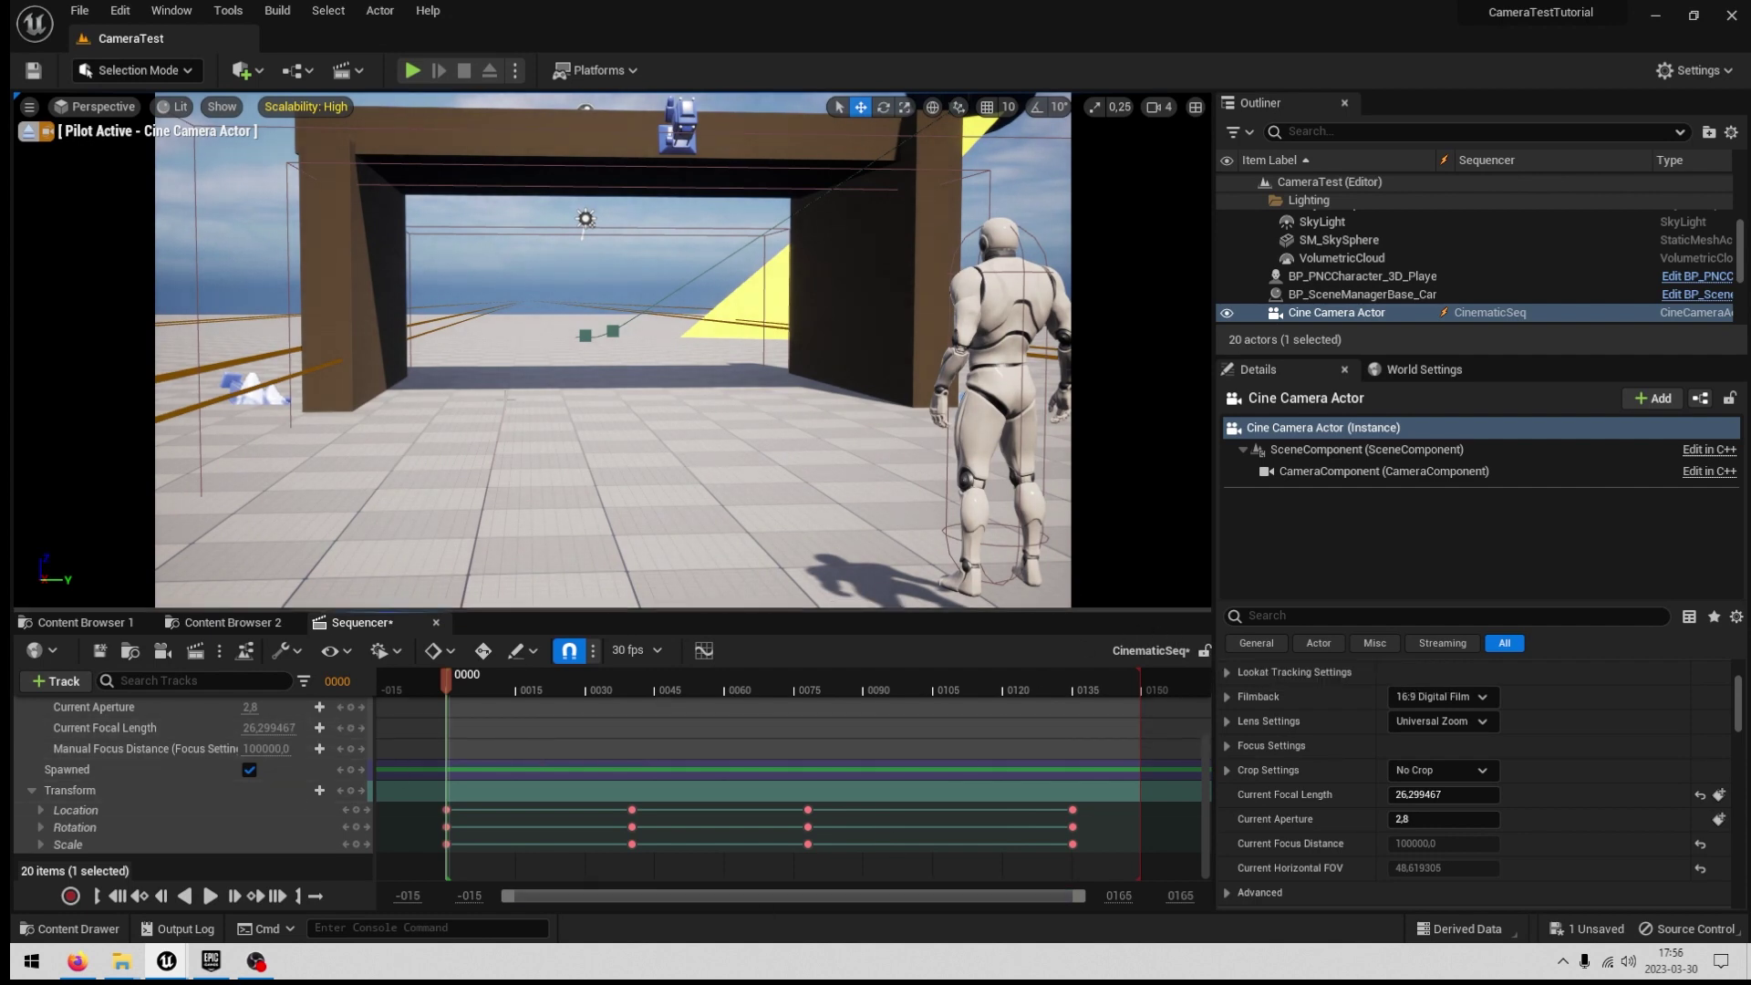
Lock the CinematicSeq sequence against edits and save.
click(1202, 651)
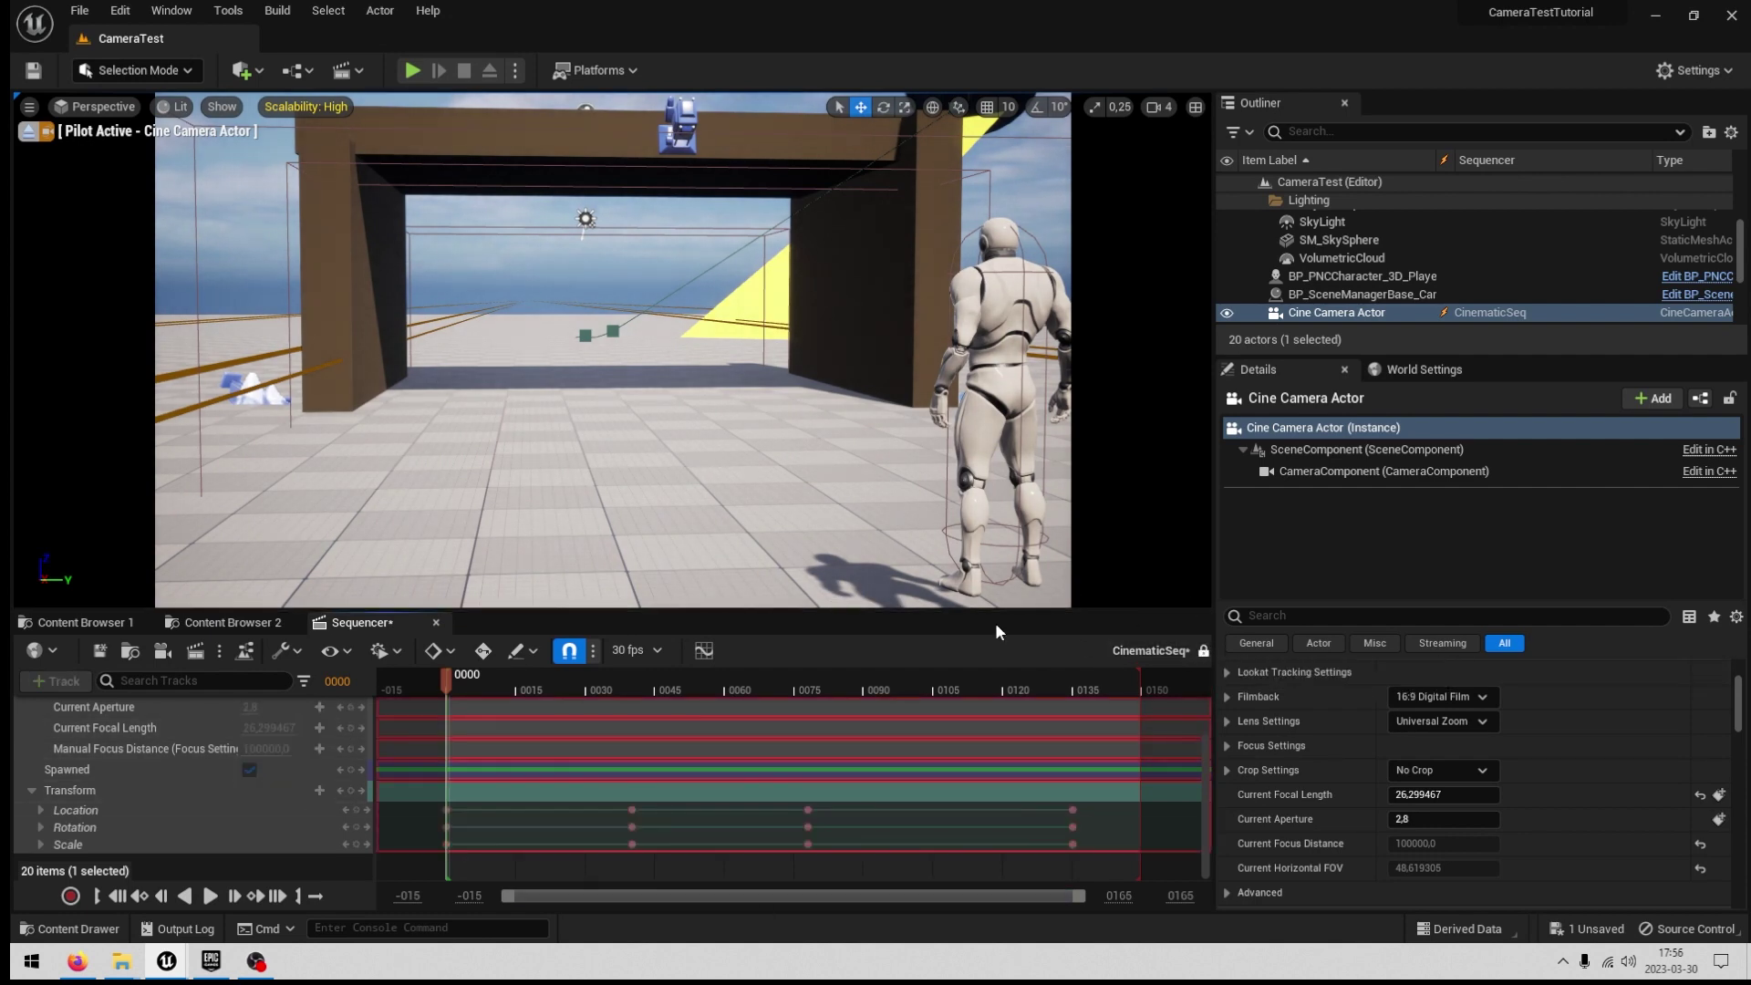
key(ctrl+s)
key(s)
right_drag(639, 507, 635, 527)
In the BP_SceneManagerBase_CameraTest event graph, add a Create Level Sequence Player node on the True output of TriggerBox1's Branch.
mouse_move(179, 964)
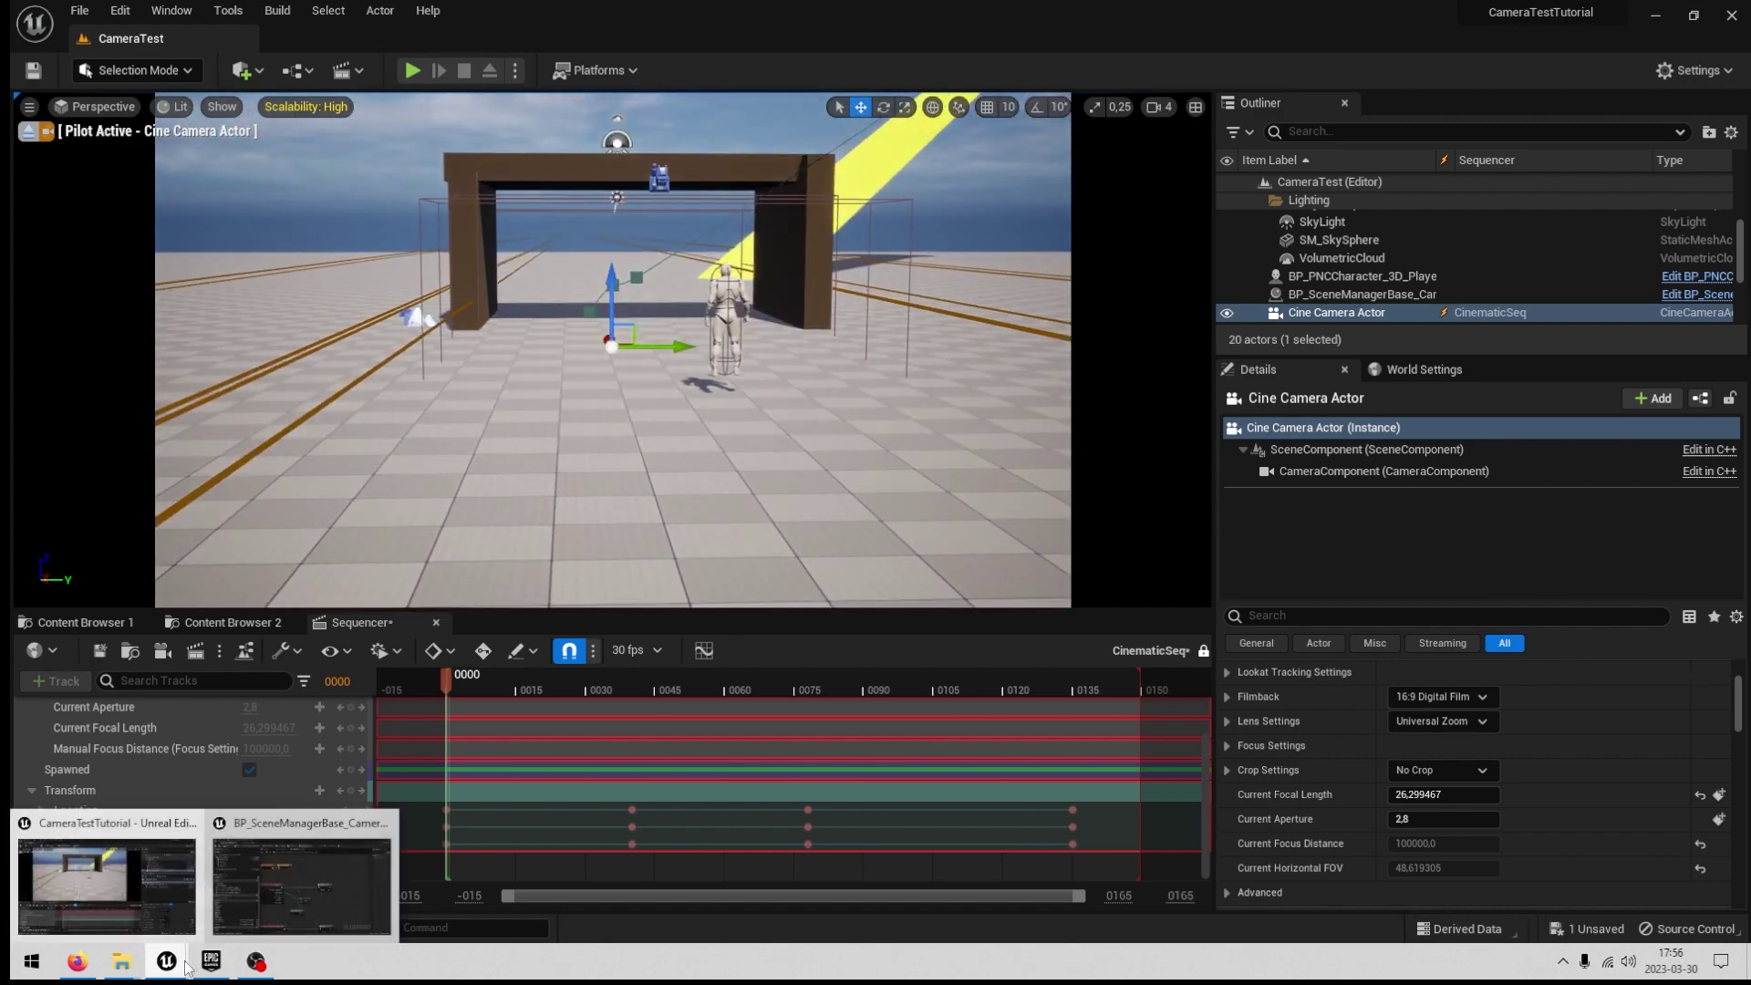
click(294, 901)
scroll(903, 476, down, 3)
click(1047, 544)
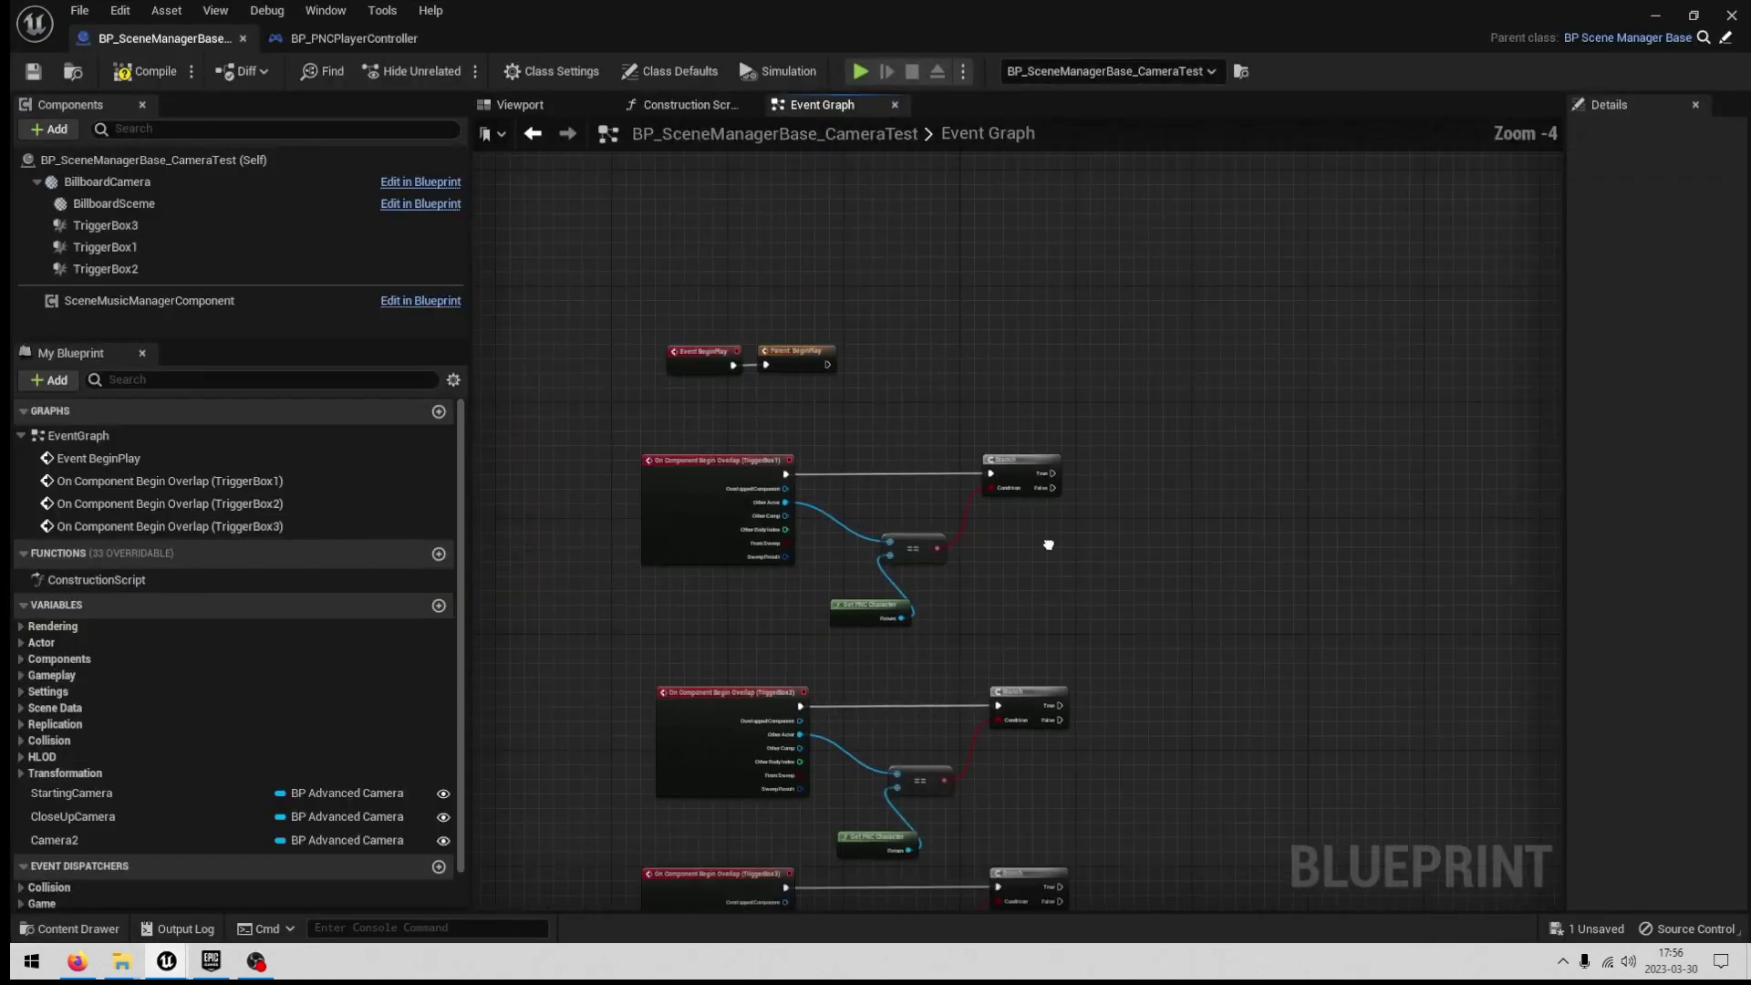
right_drag(1047, 543, 1212, 575)
scroll(917, 599, up, 4)
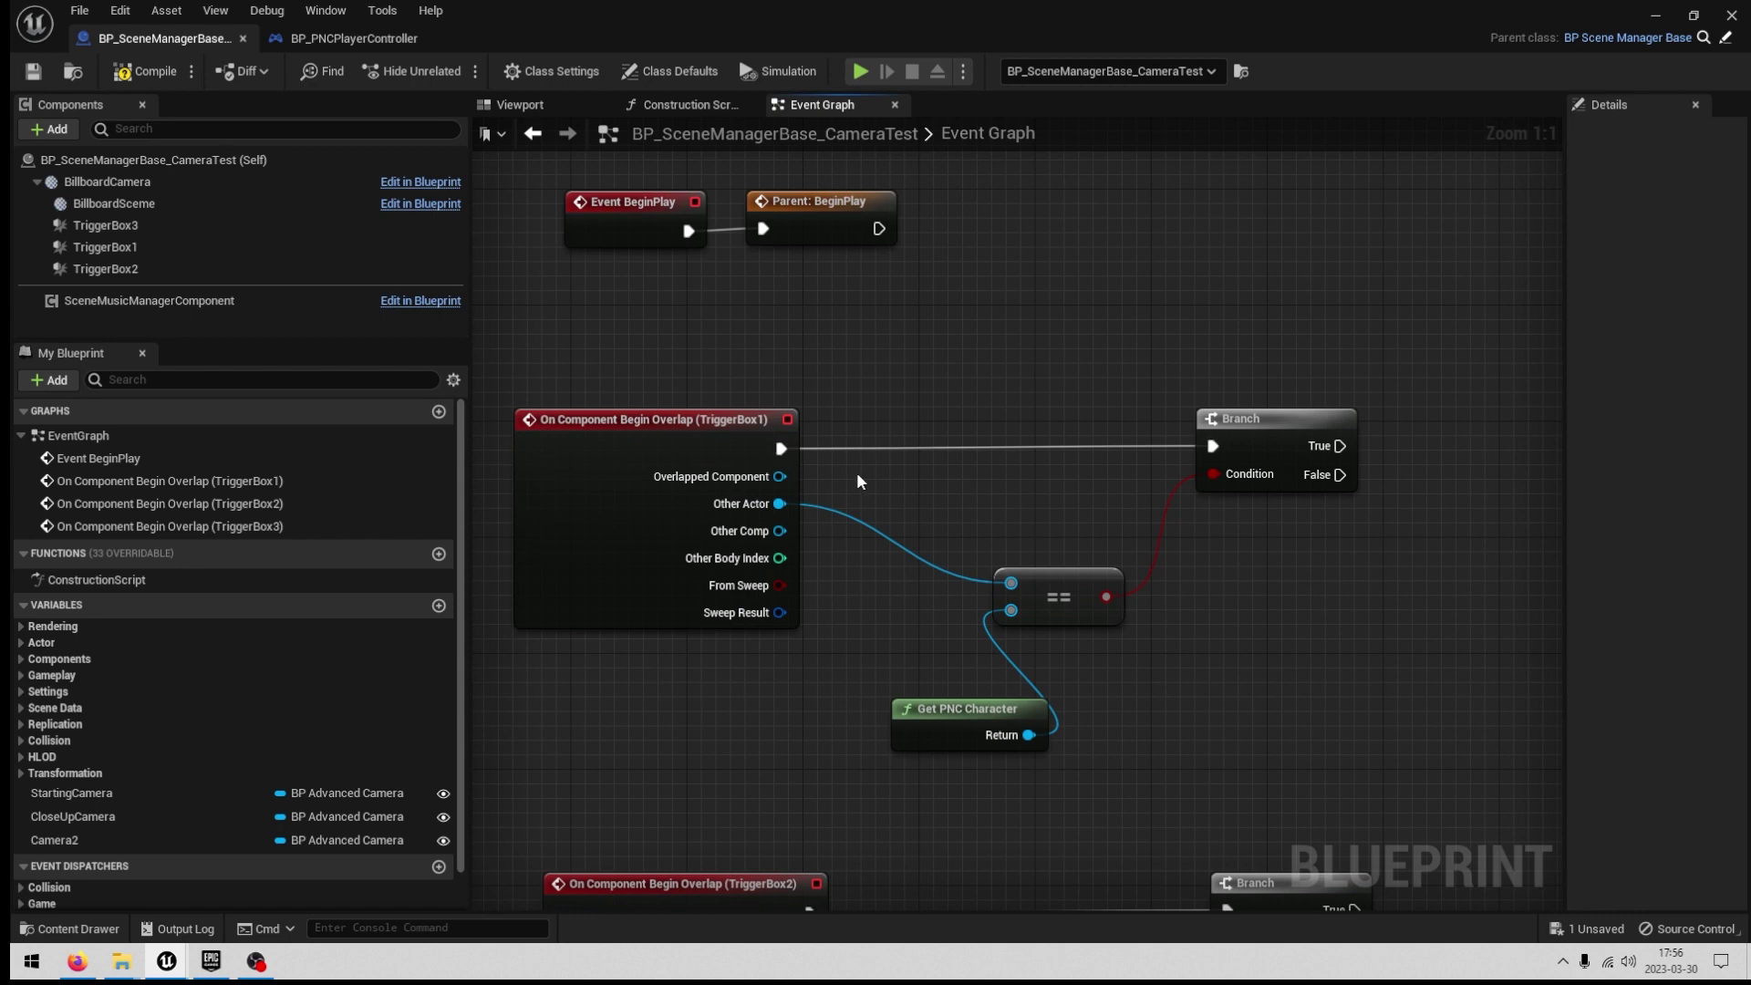
right_drag(856, 472, 791, 502)
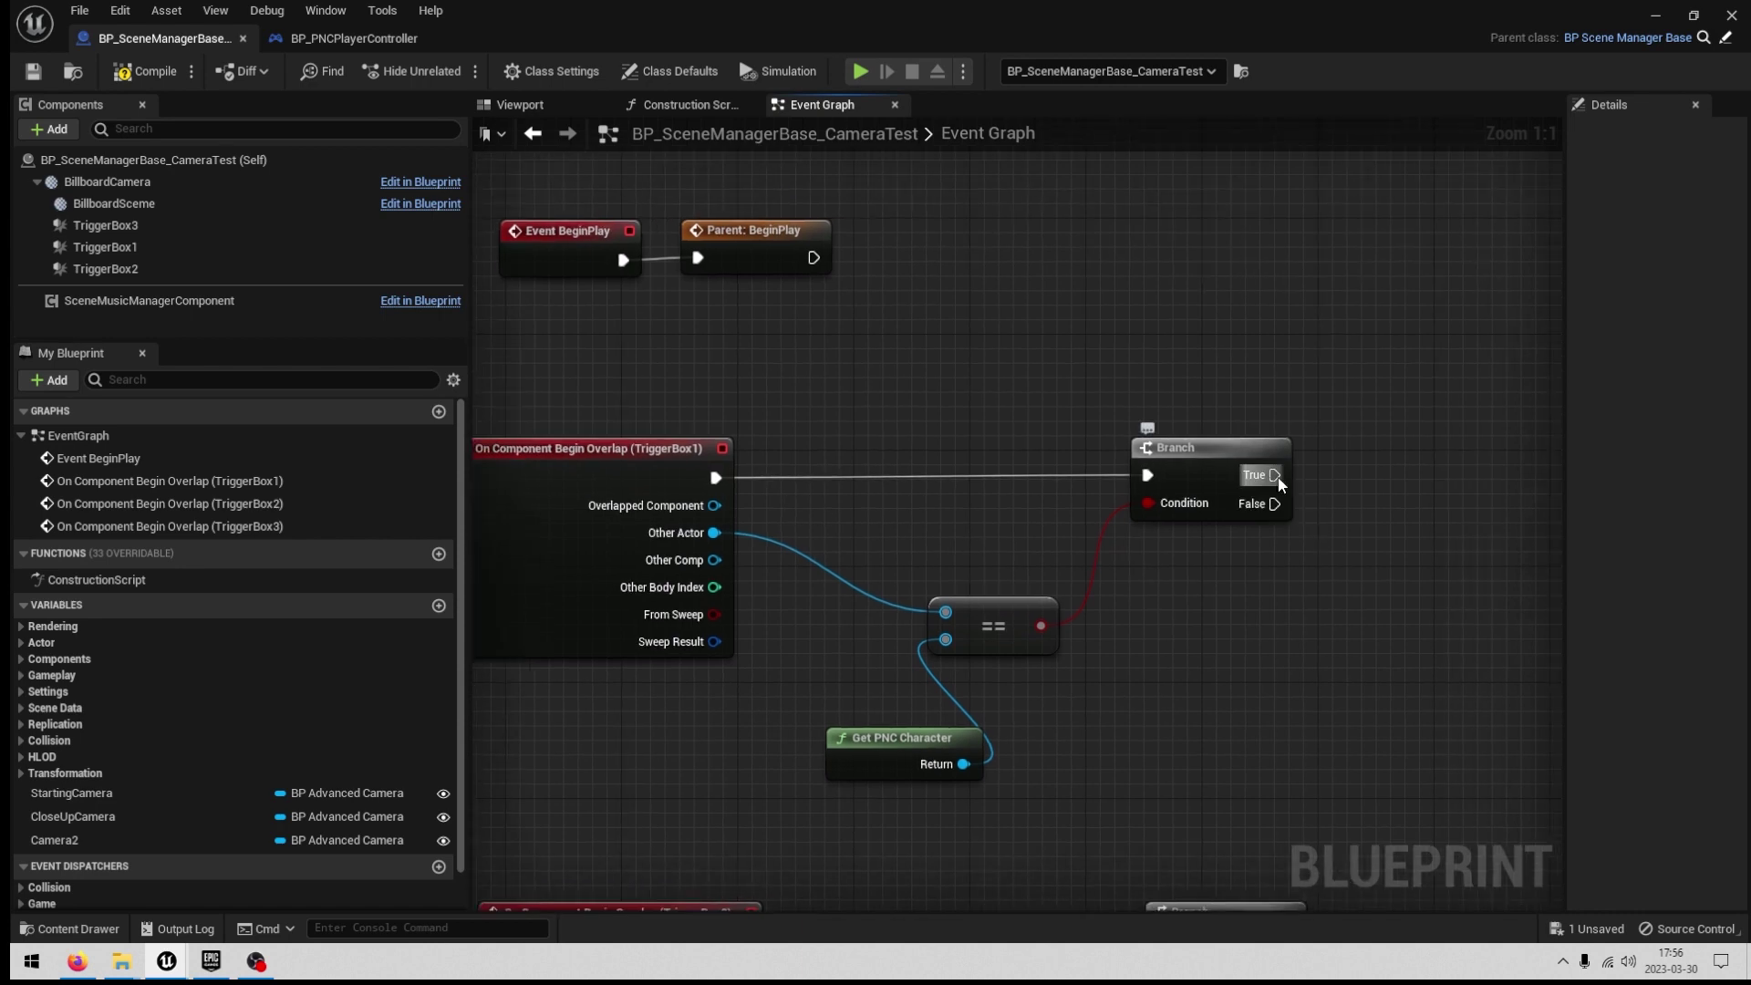
drag(1277, 476, 1467, 470)
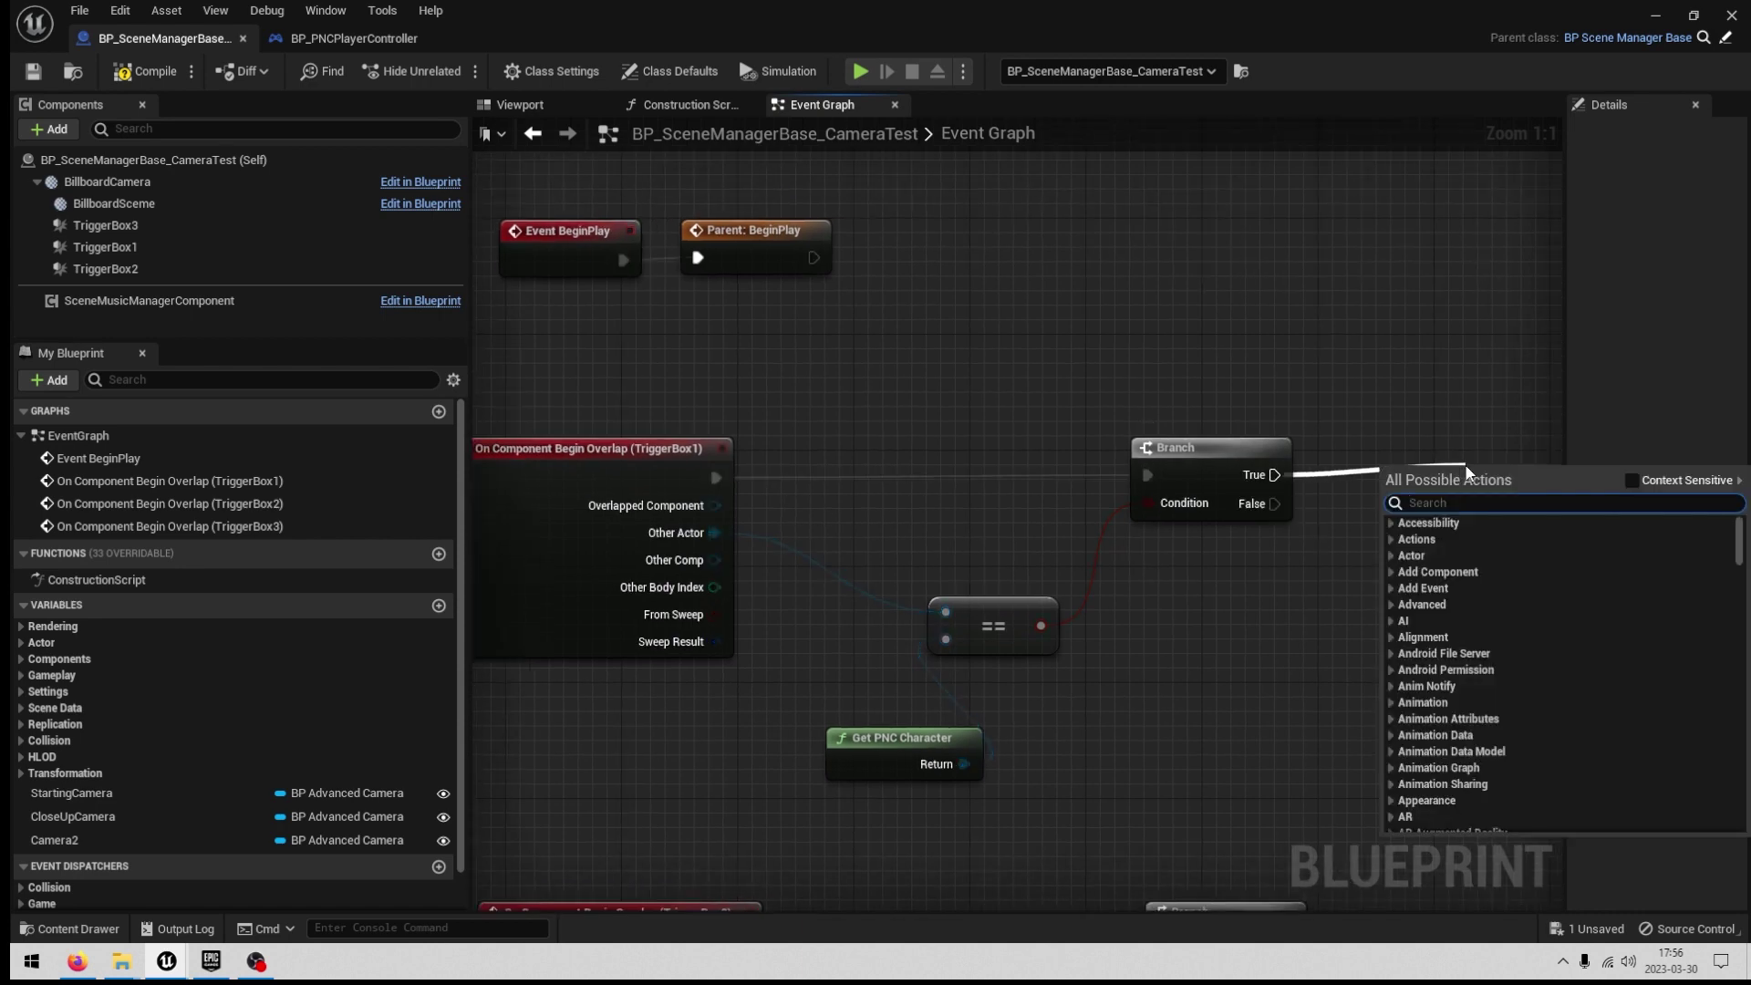
text(create seq)
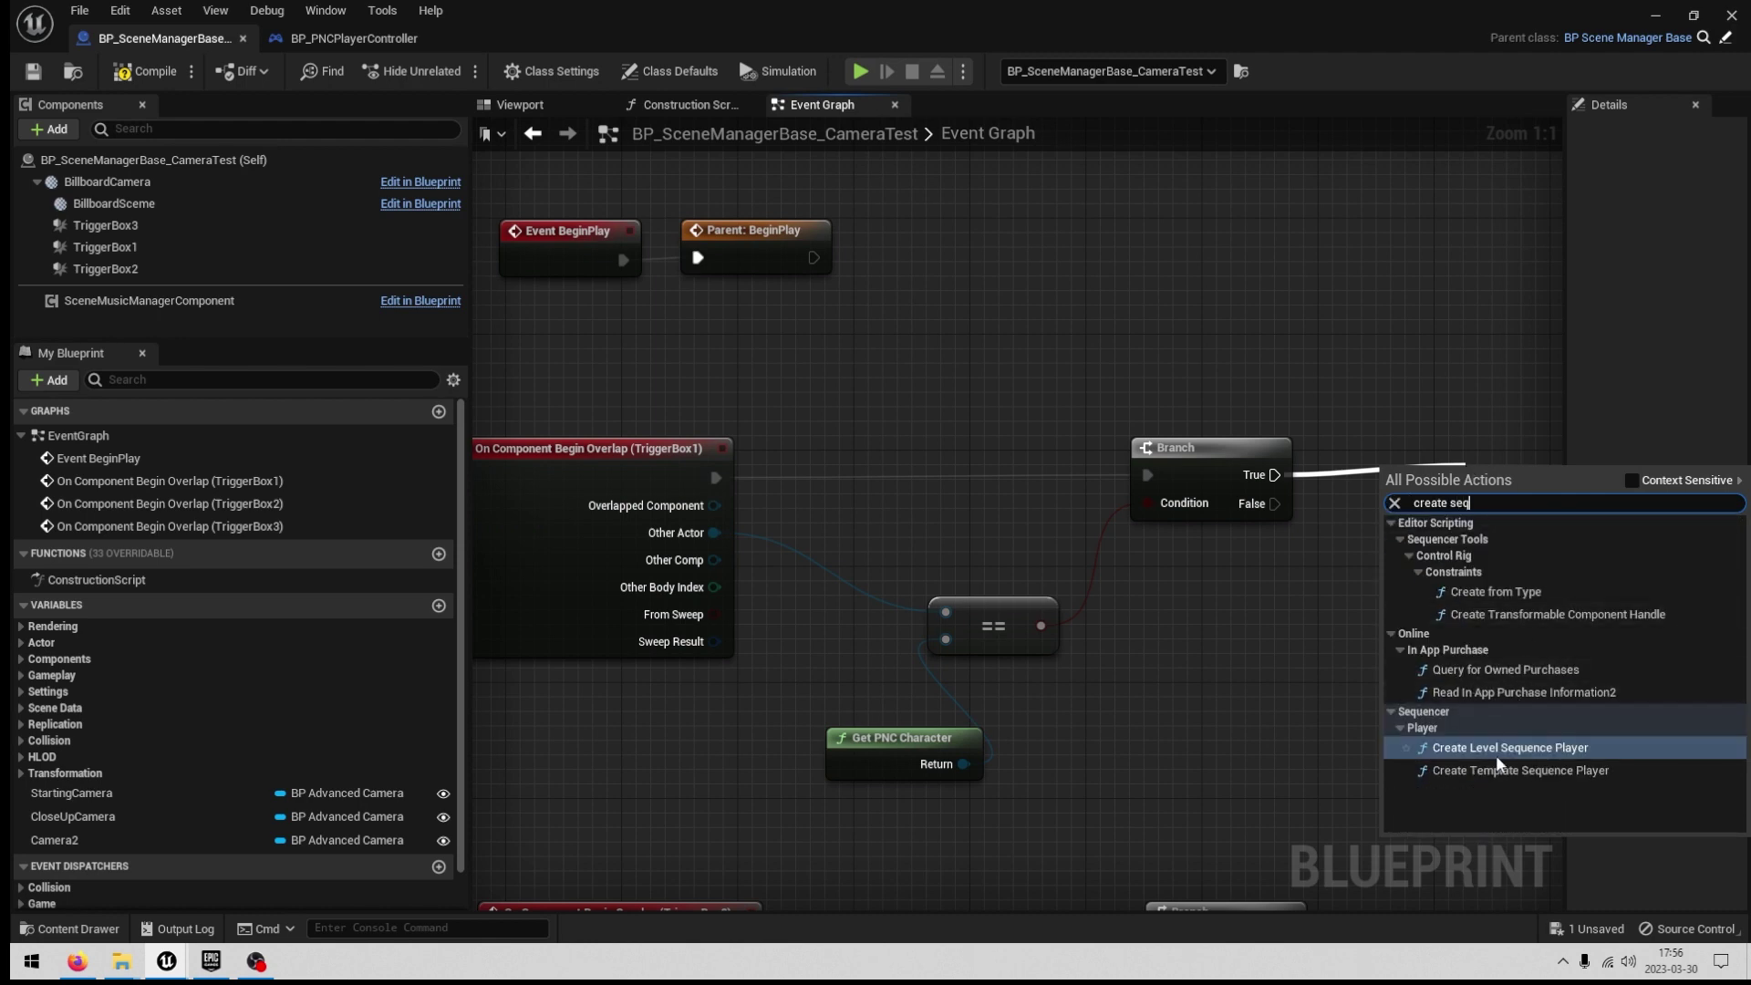
click(1495, 748)
right_drag(1362, 590, 958, 584)
drag(1125, 498, 1095, 469)
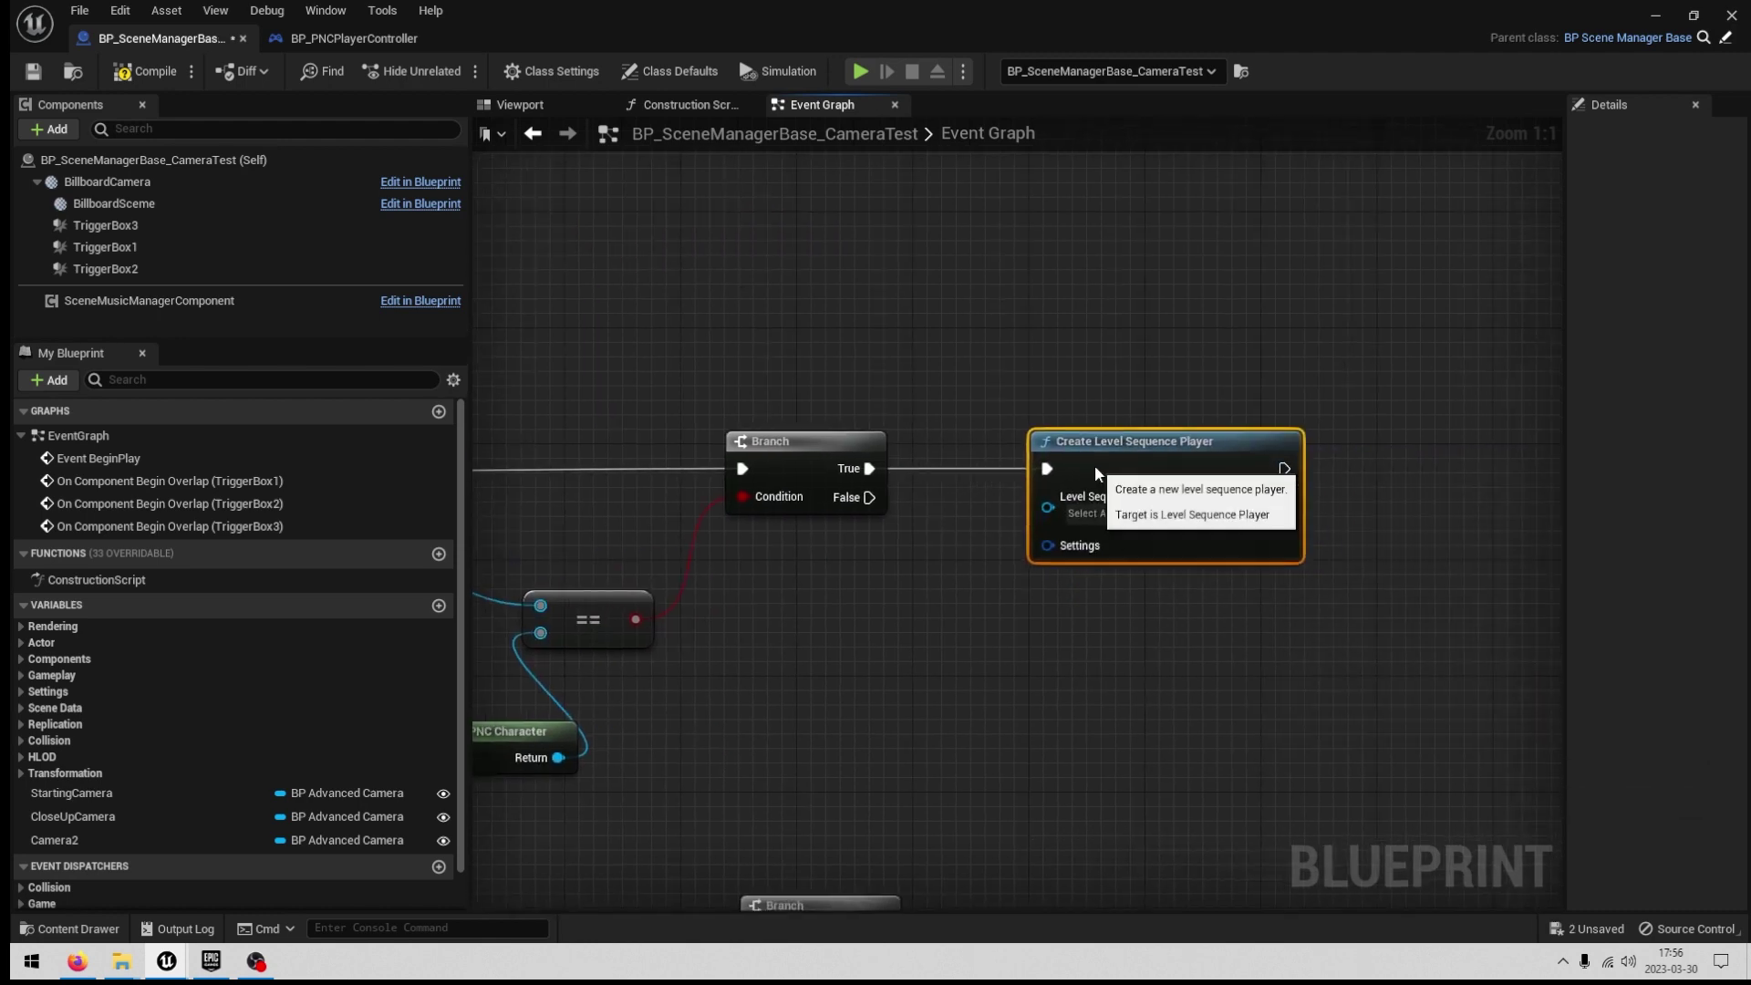
Split the Create Level Sequence Player's Settings struct pin, assign CinematicSeq as its Level Sequence, and save.
right_click(1080, 545)
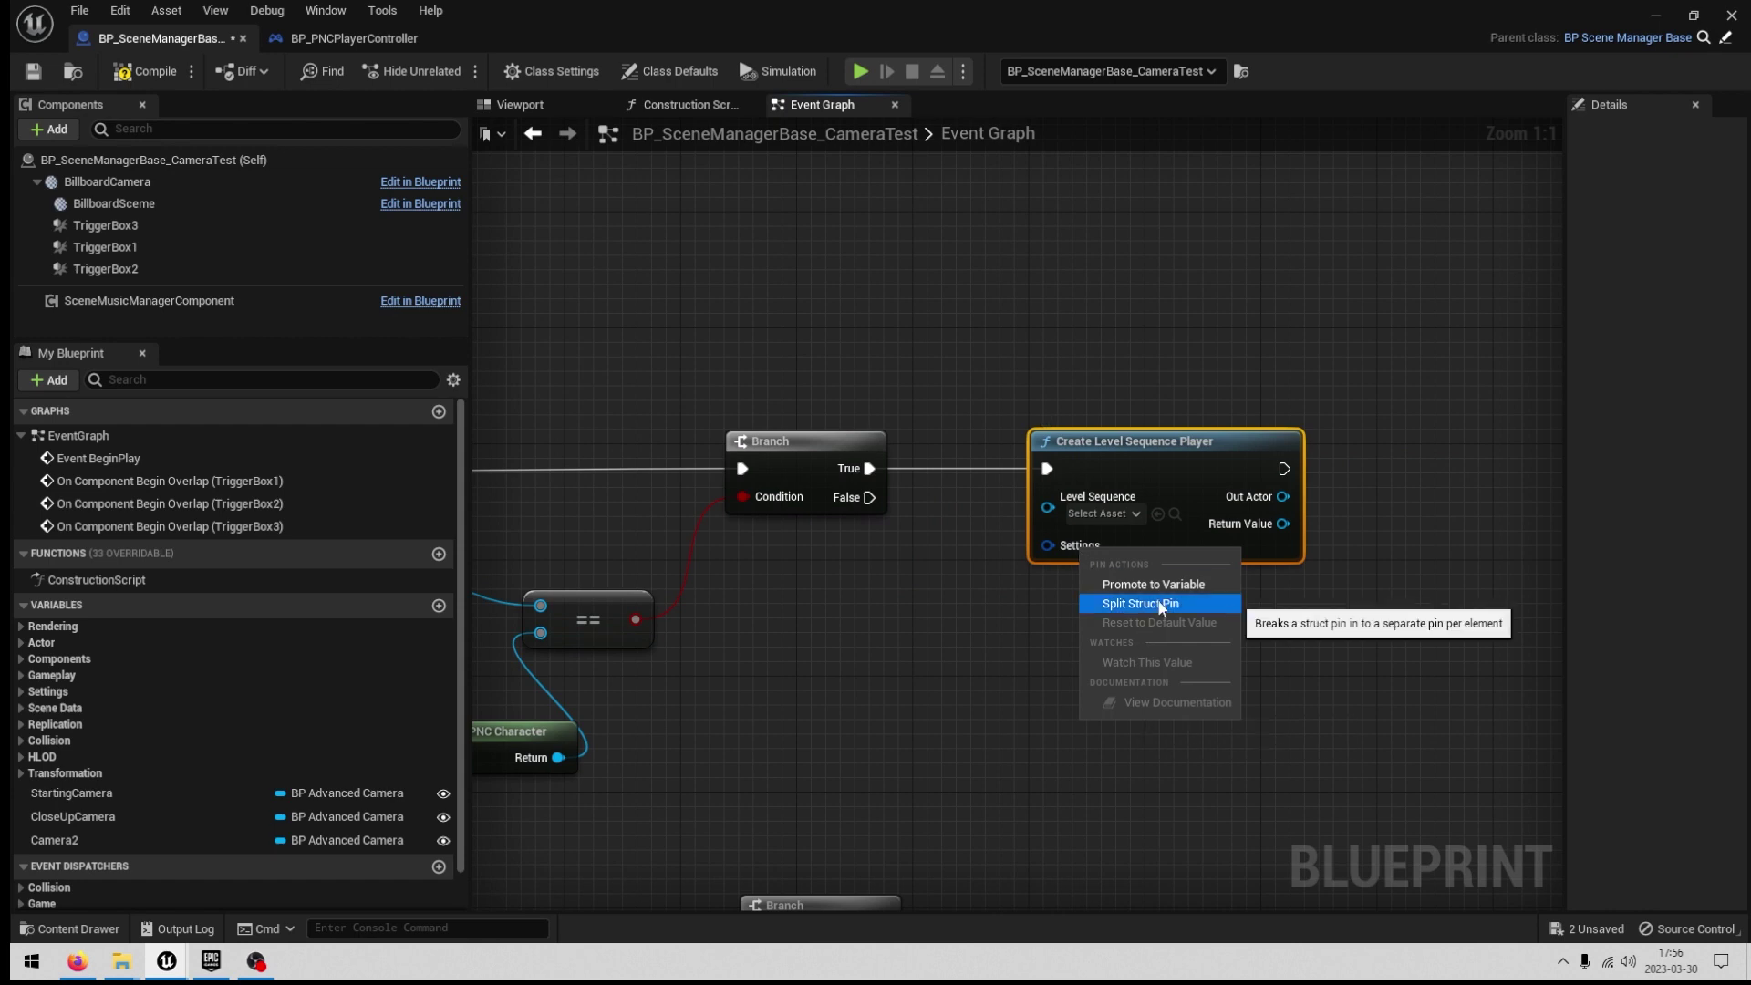
click(1159, 607)
right_drag(956, 641, 964, 583)
mouse_move(1219, 415)
mouse_down()
mouse_move(1235, 399)
mouse_move(1220, 400)
mouse_up()
click(1114, 442)
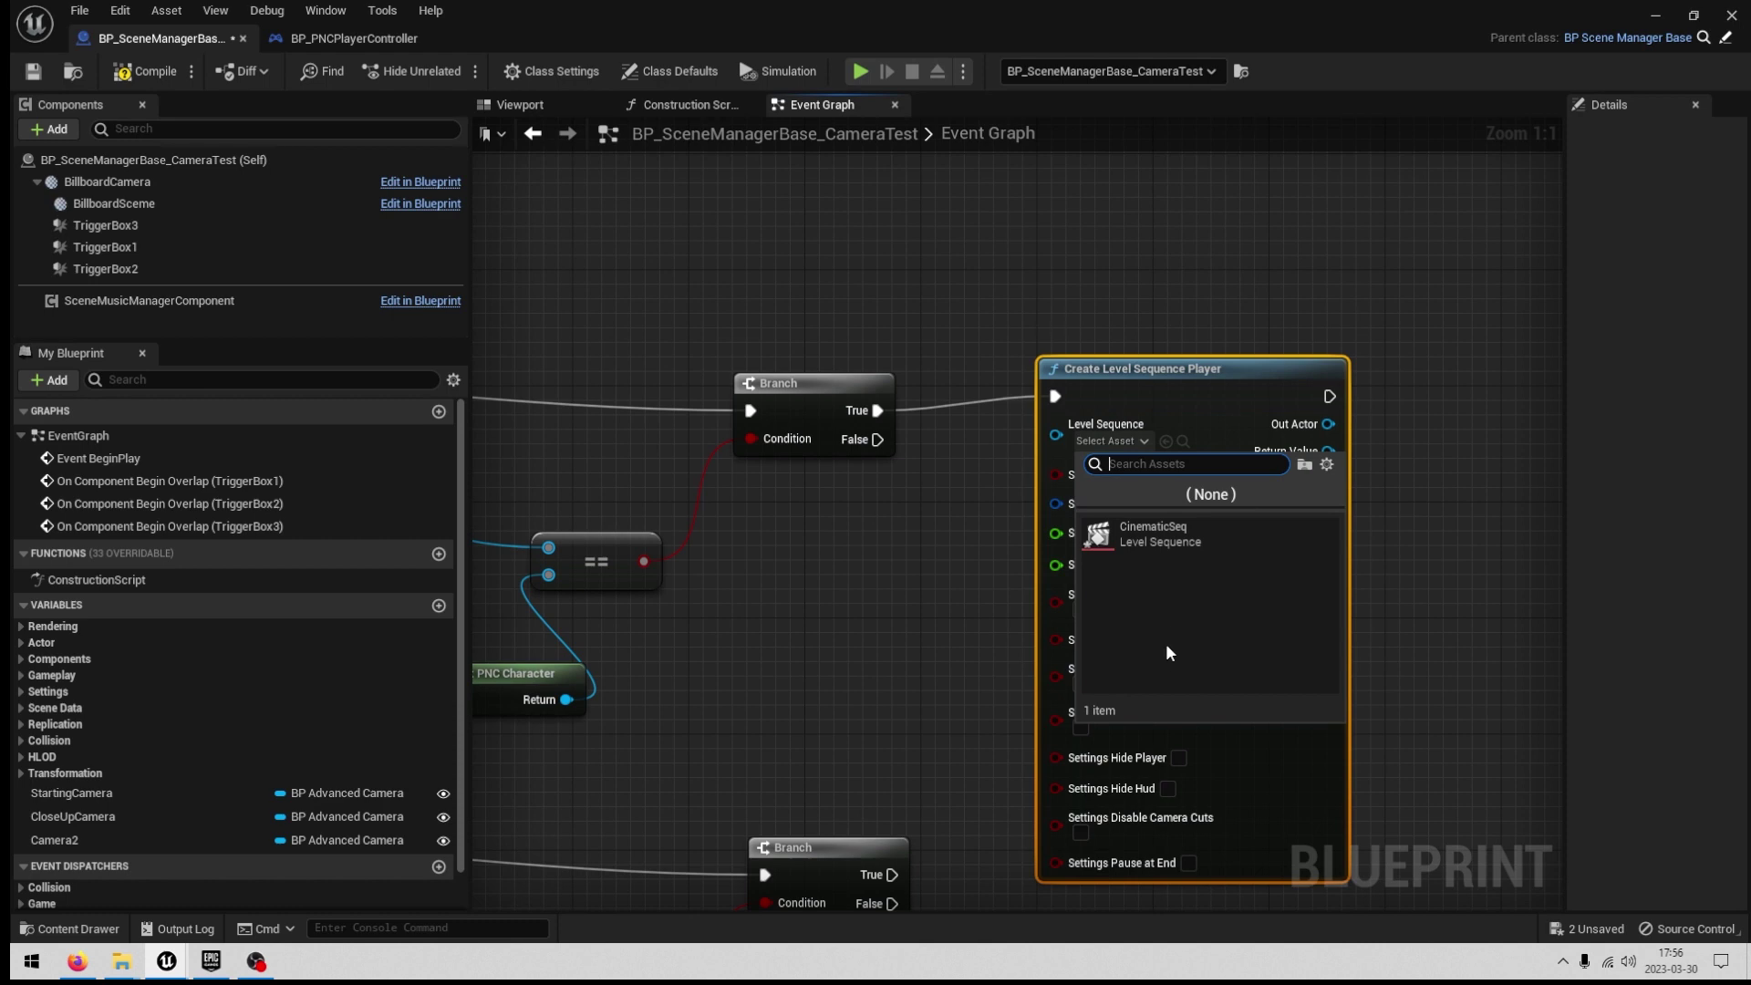
click(1180, 538)
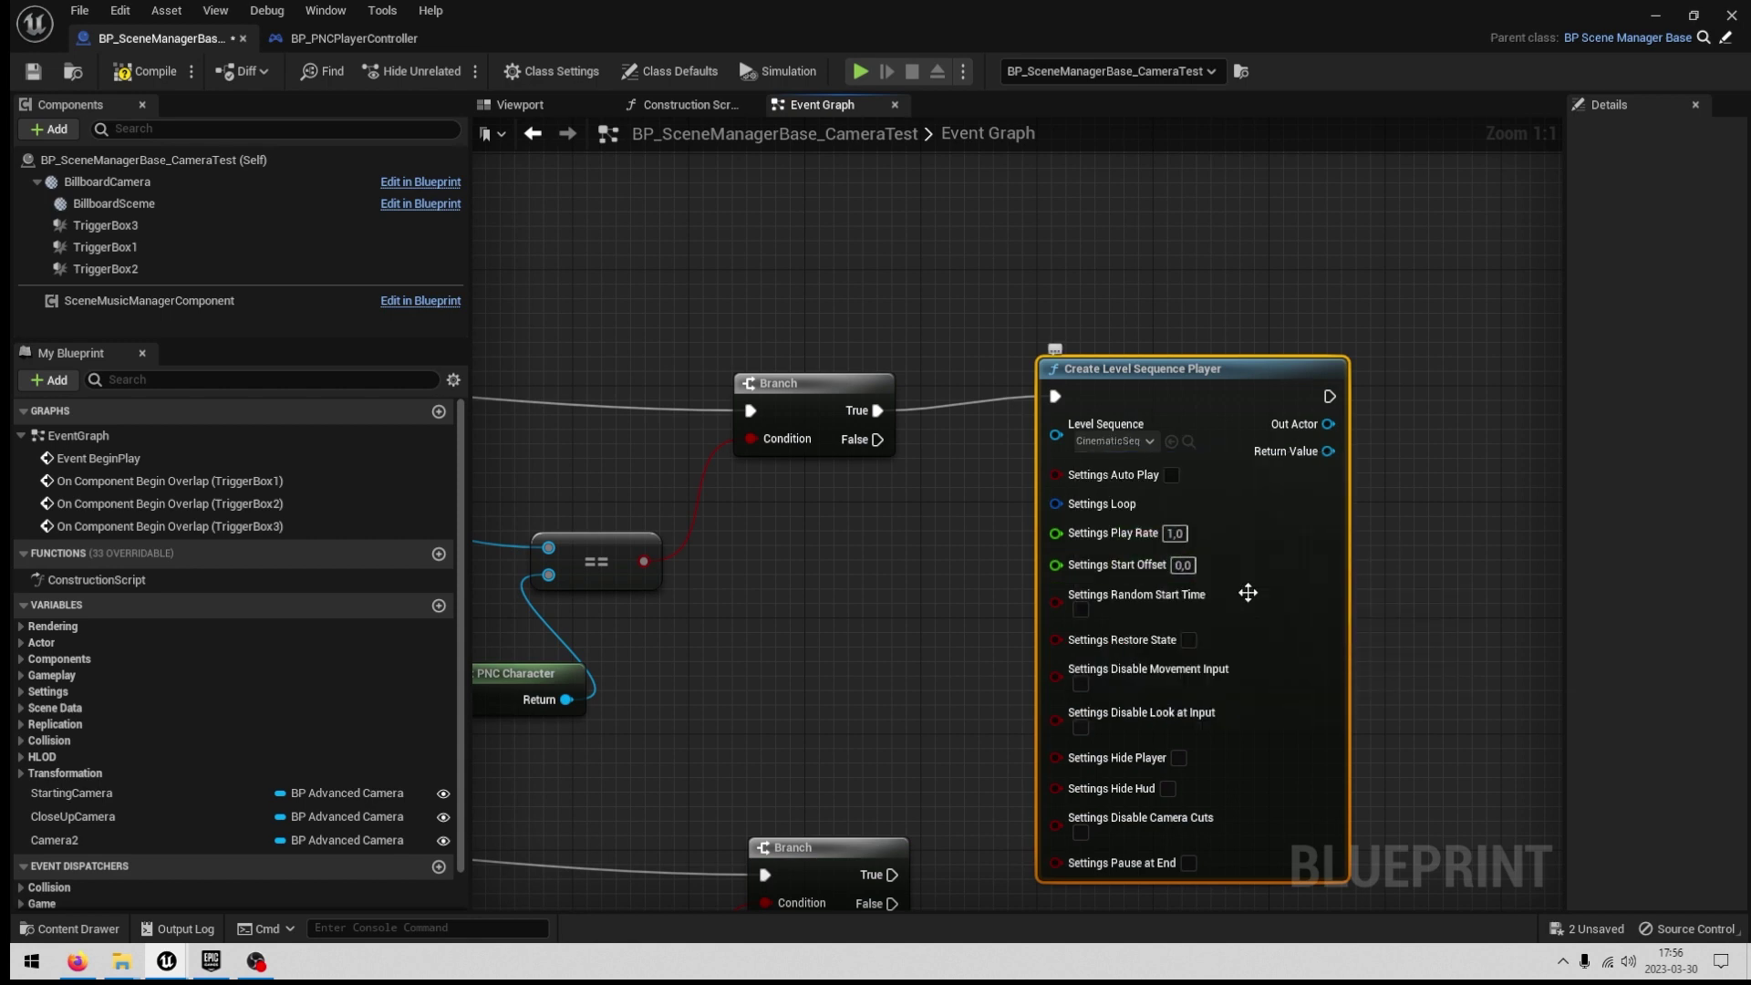
key(ctrl+s)
Add a Play node targeting the sequence player's Return Value and place it beside the Create Level Sequence Player node.
right_drag(1441, 619, 1256, 538)
drag(1105, 489, 1129, 505)
right_drag(1145, 483, 955, 498)
drag(971, 402, 1069, 379)
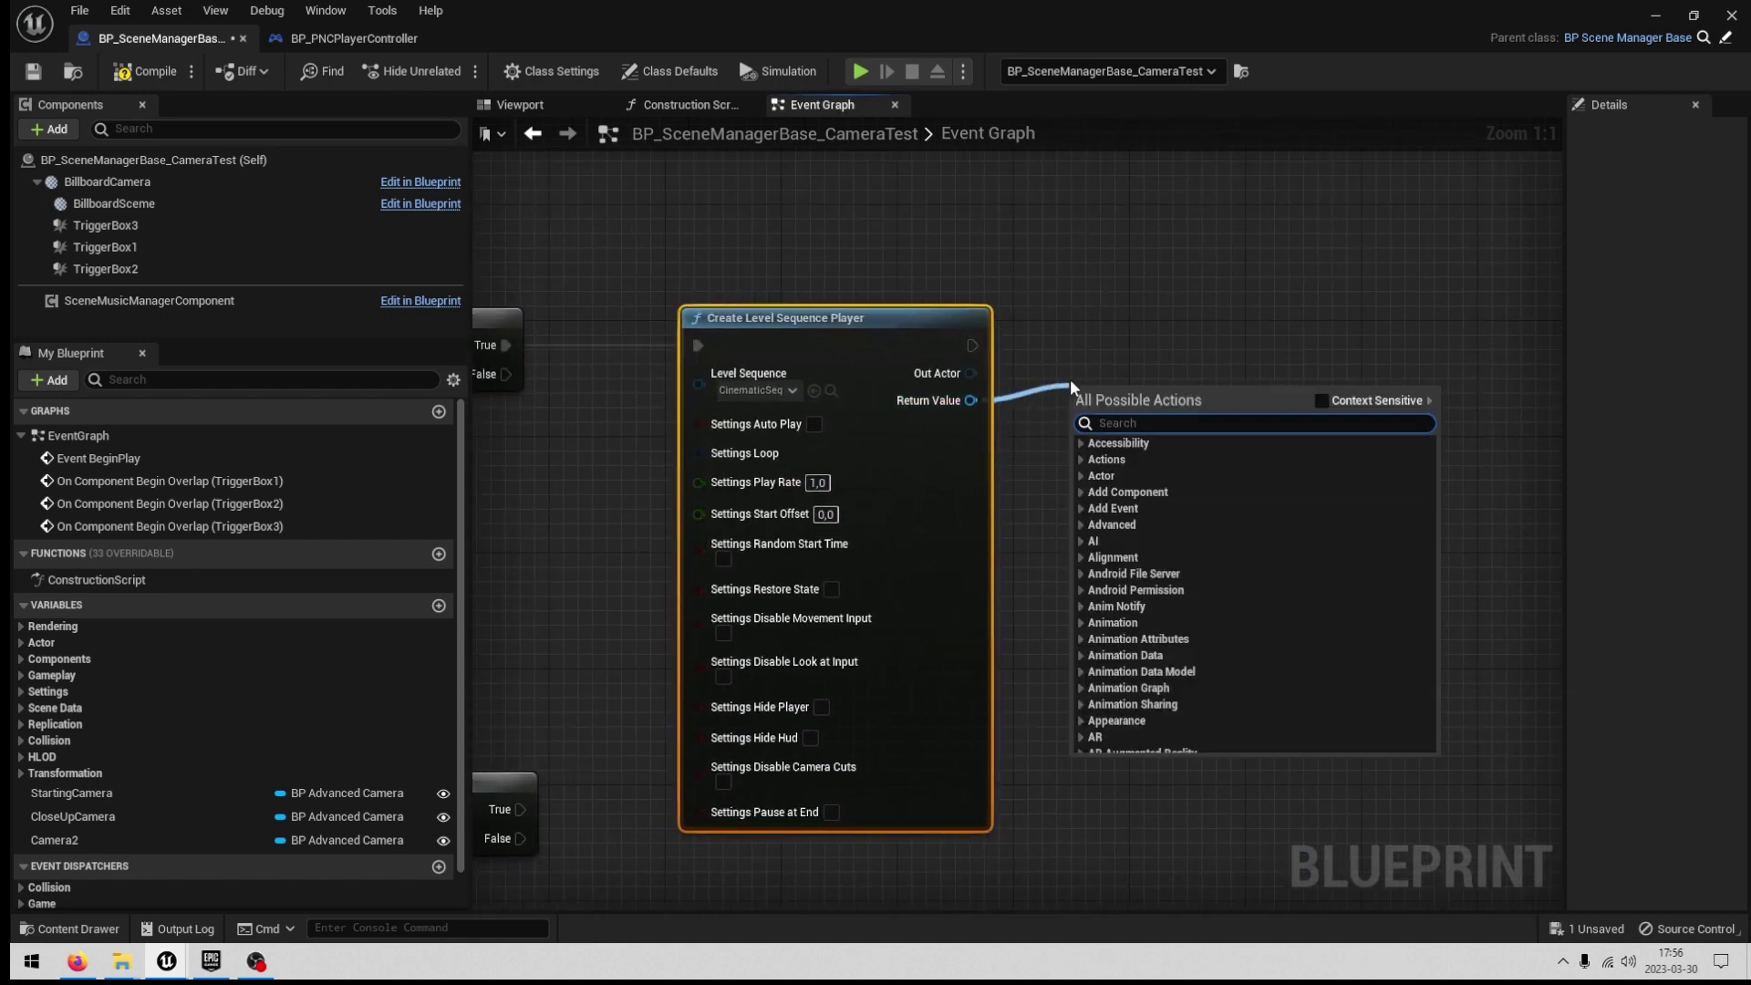
text(play)
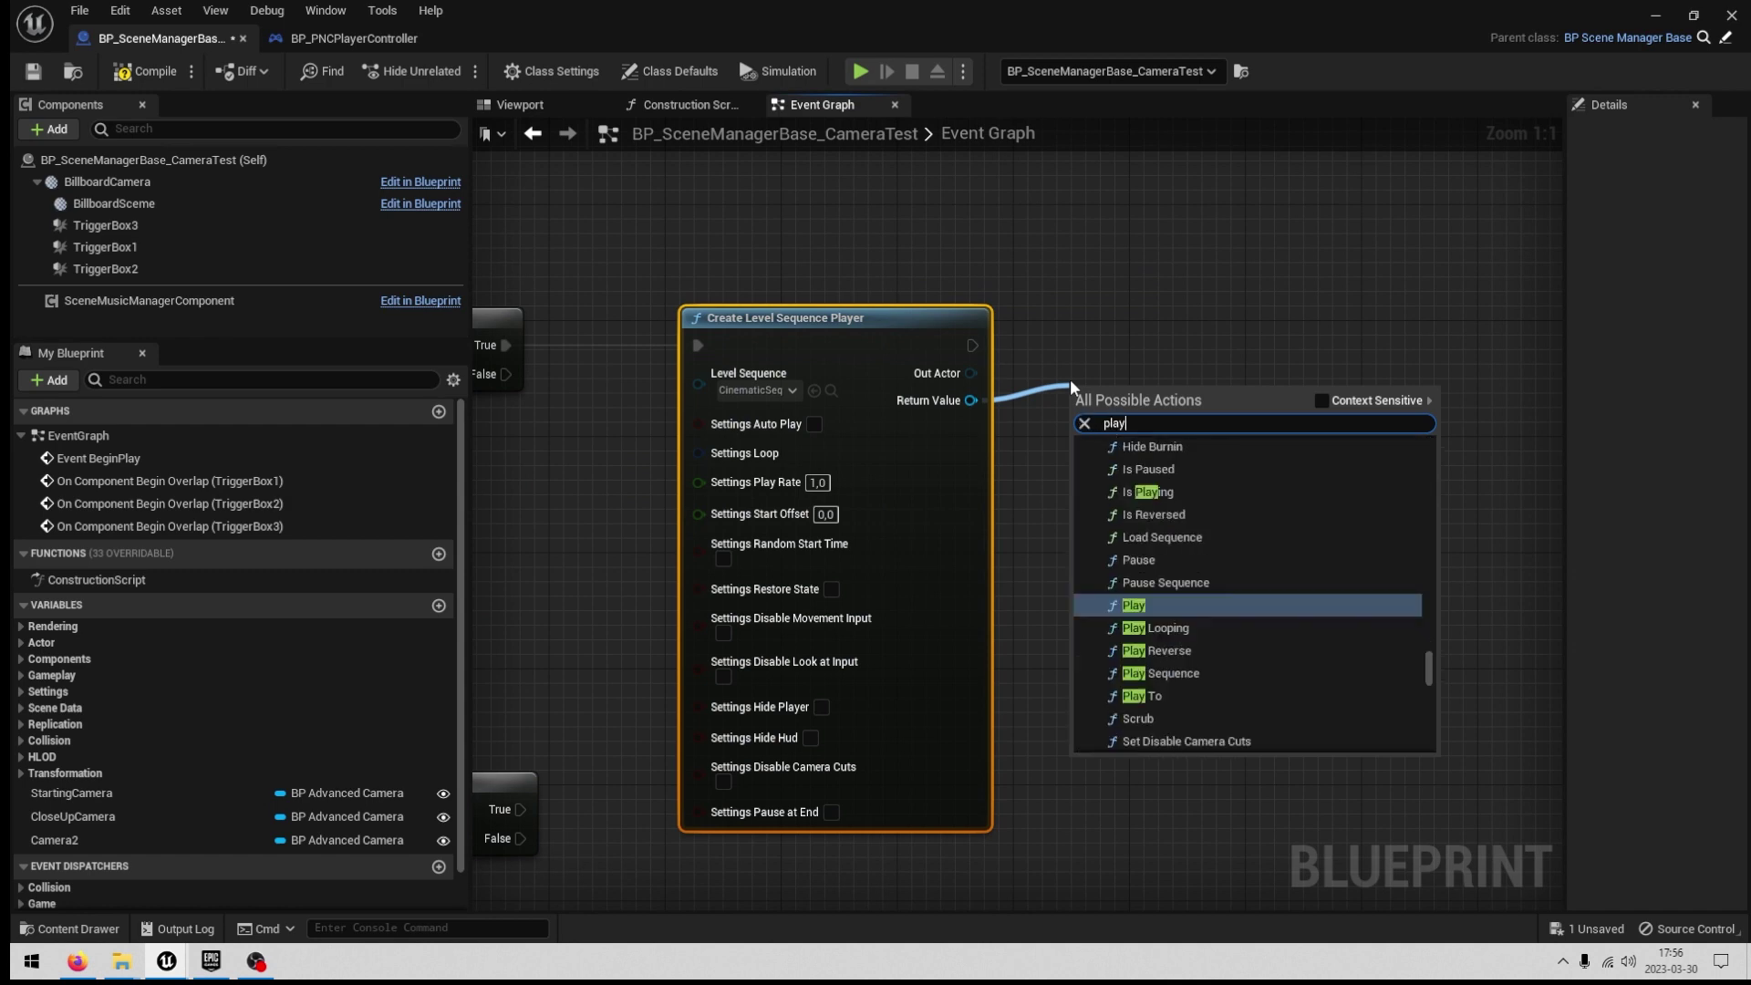
click(1140, 603)
drag(1175, 422, 1188, 350)
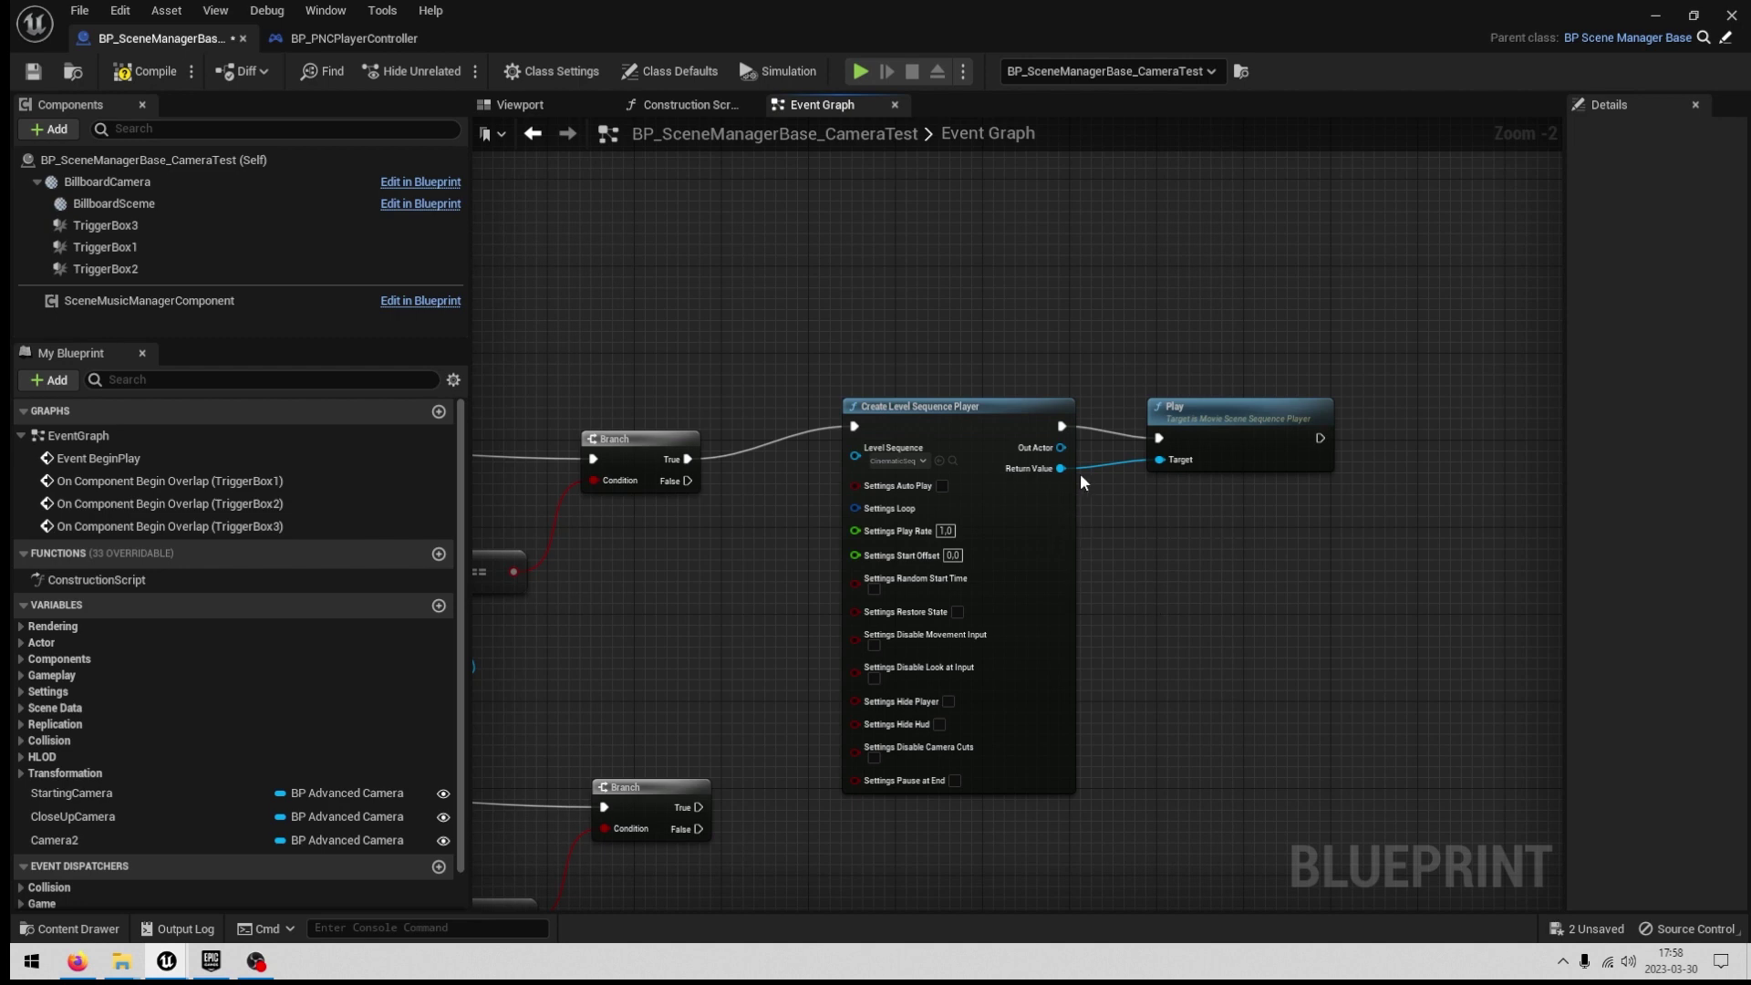
Assign an On Finished event to the sequence player's Return Value and run its Bind Event node after Play.
drag(1060, 467, 1245, 593)
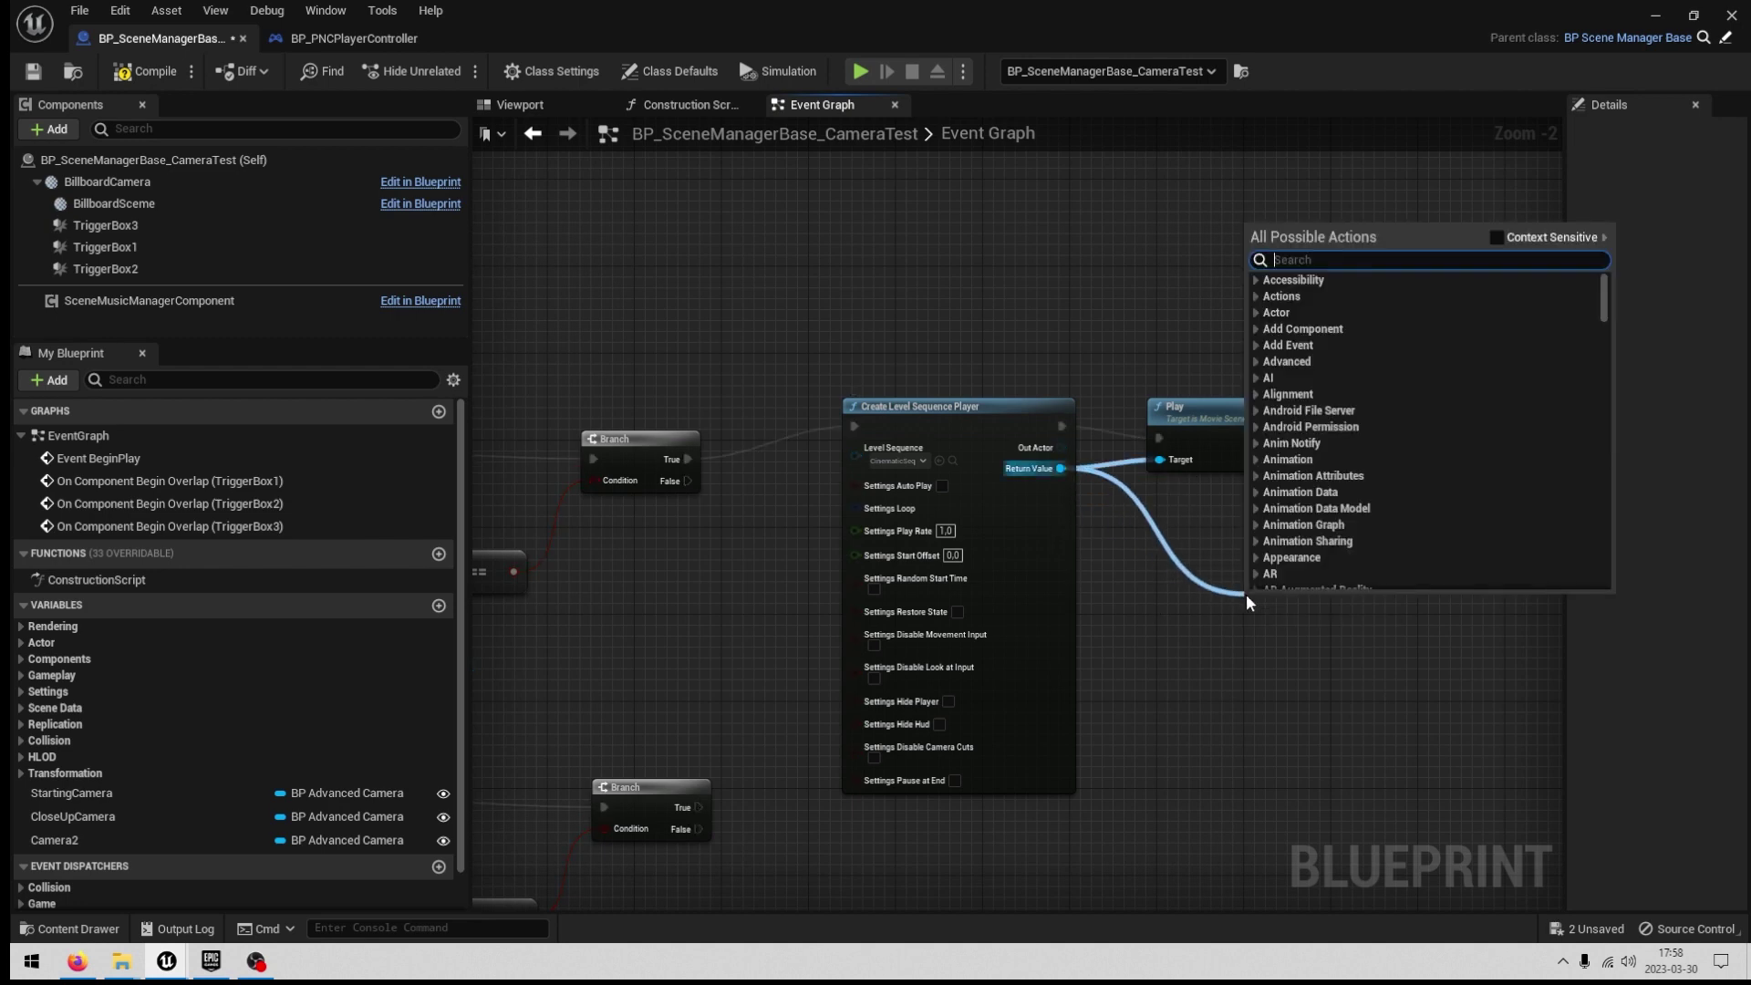
text(assign on)
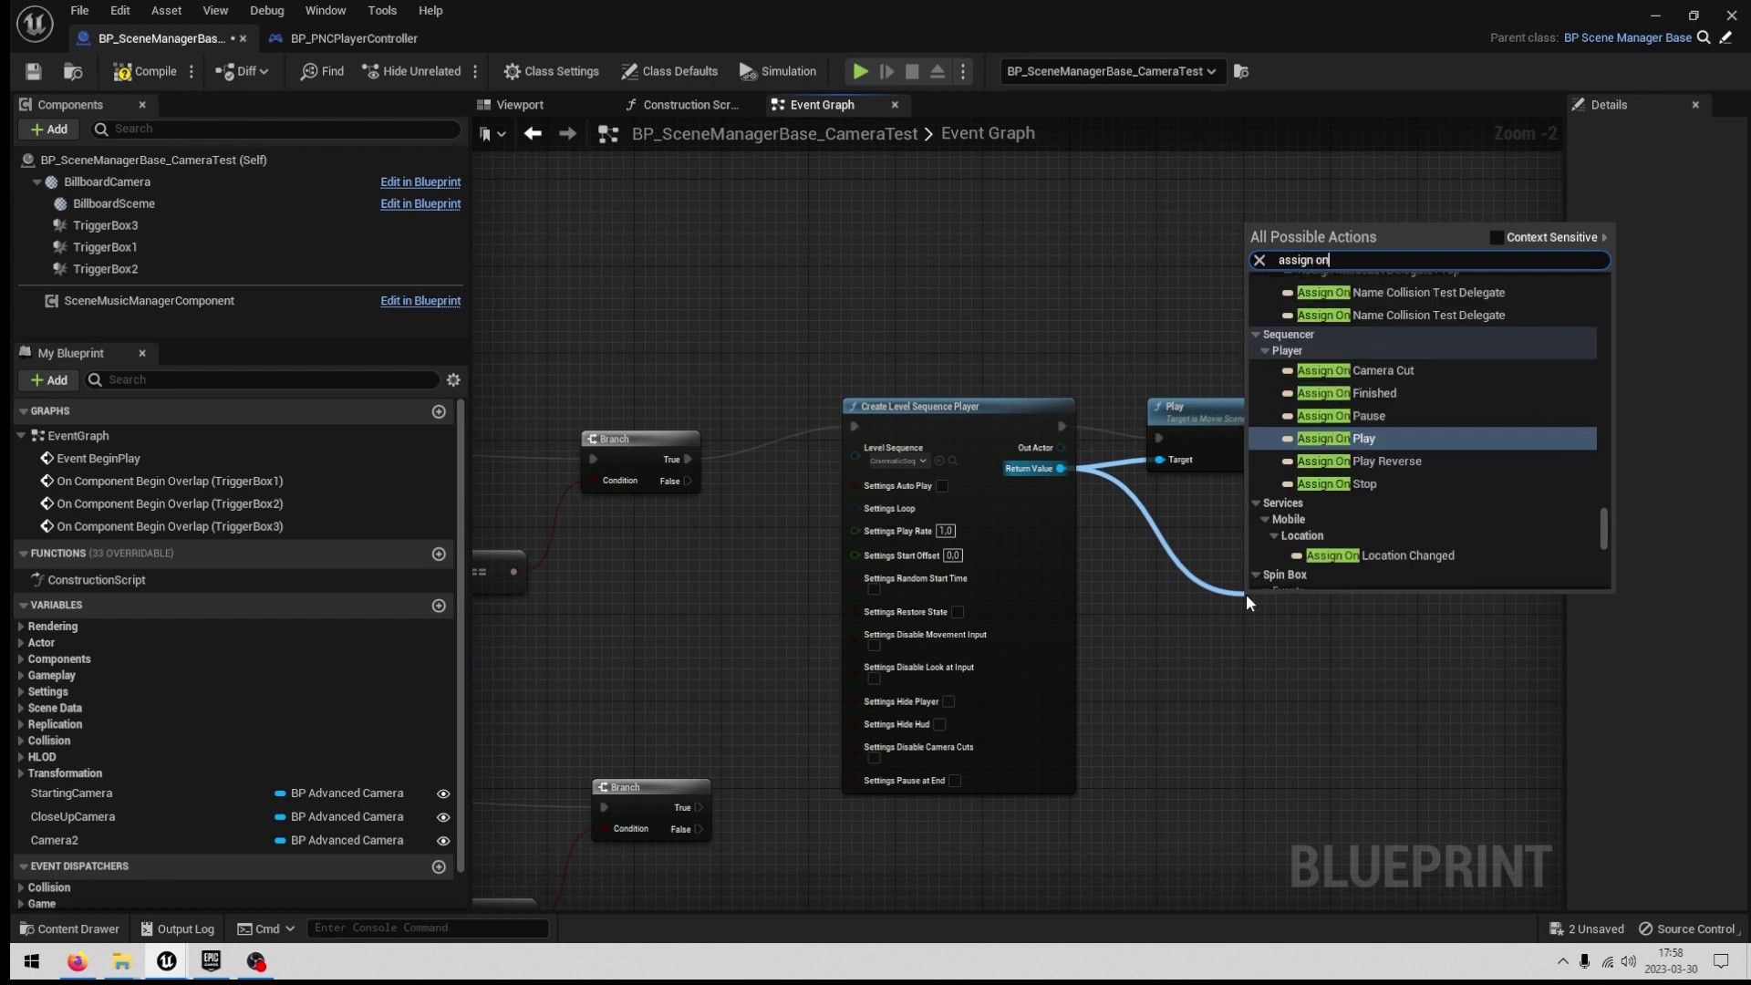
click(1375, 392)
click(1451, 464)
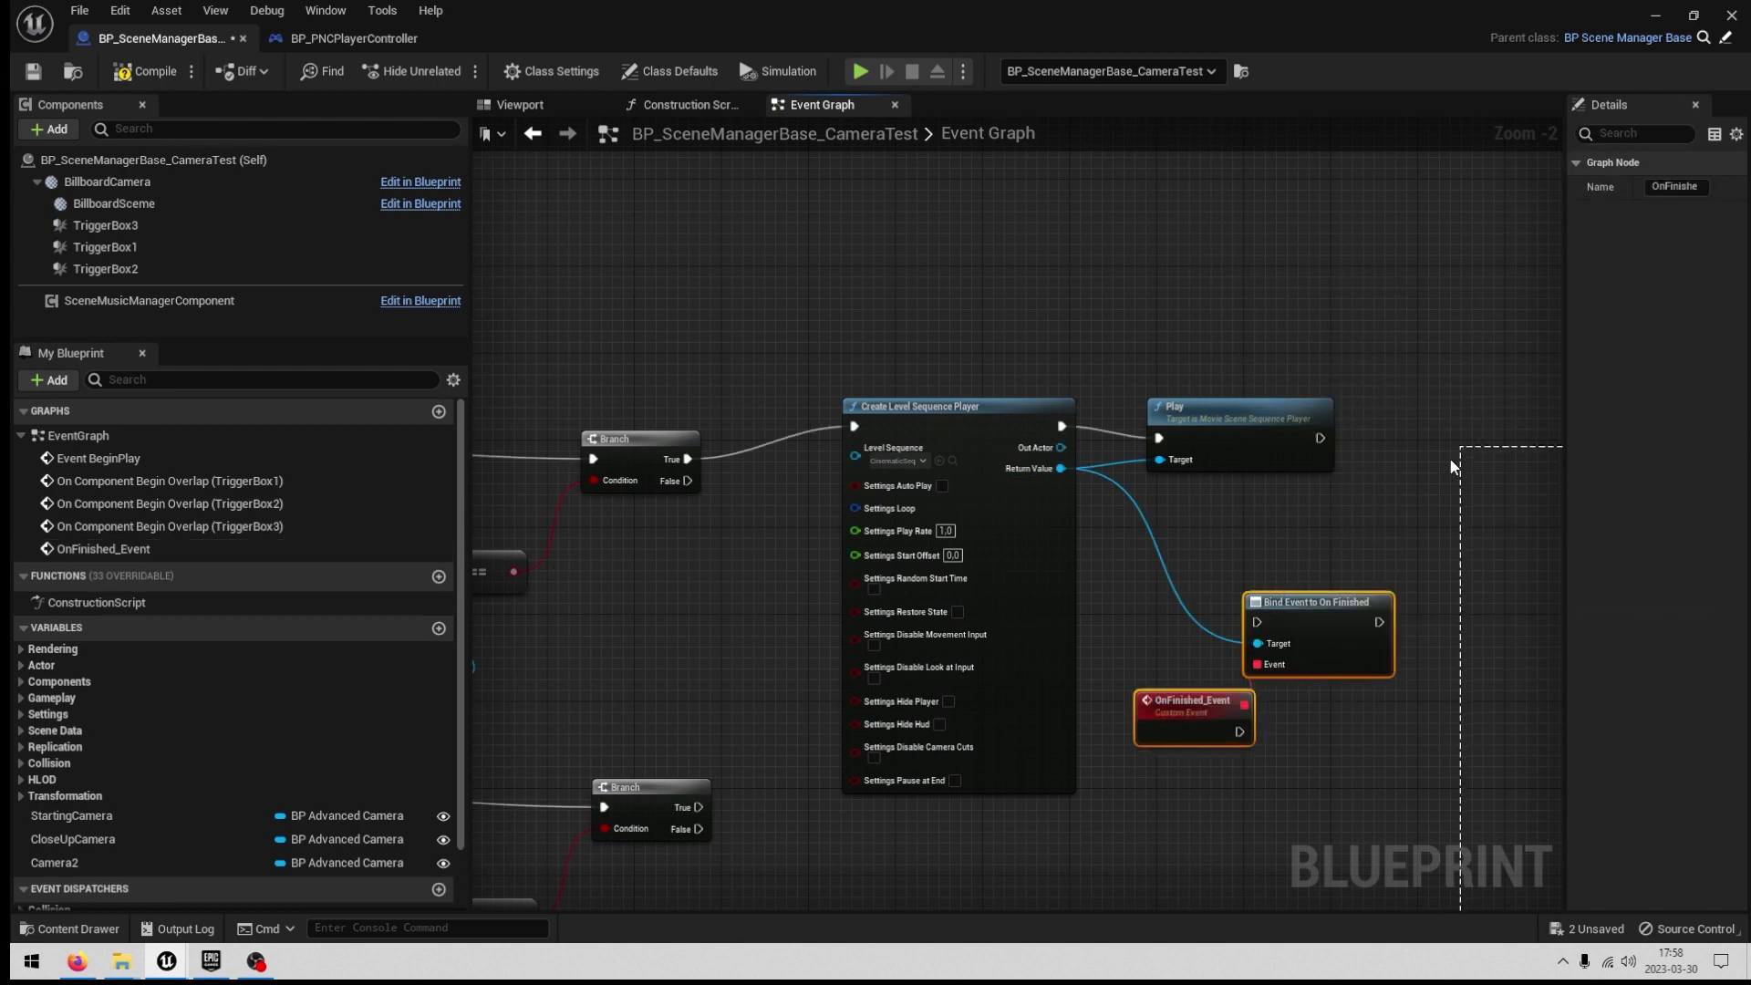
drag(1299, 594, 1473, 421)
drag(1320, 438, 1466, 440)
drag(1173, 714, 1213, 713)
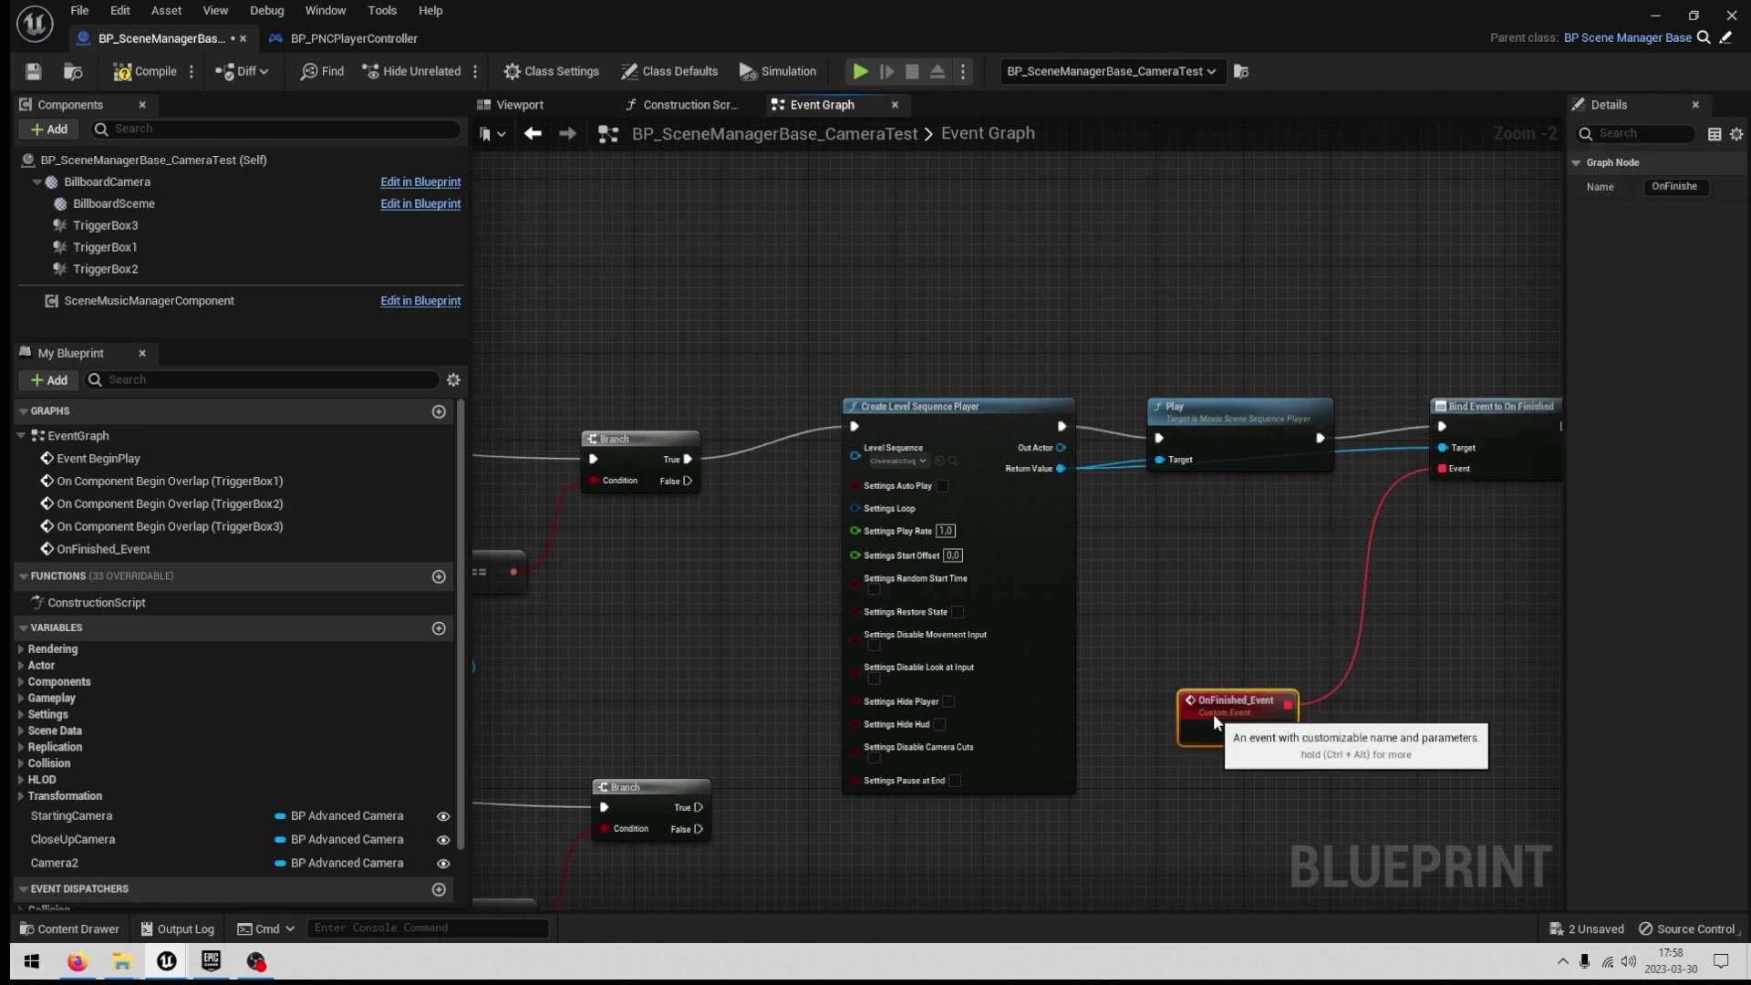
right_drag(1282, 652, 1129, 650)
drag(1092, 403, 1087, 357)
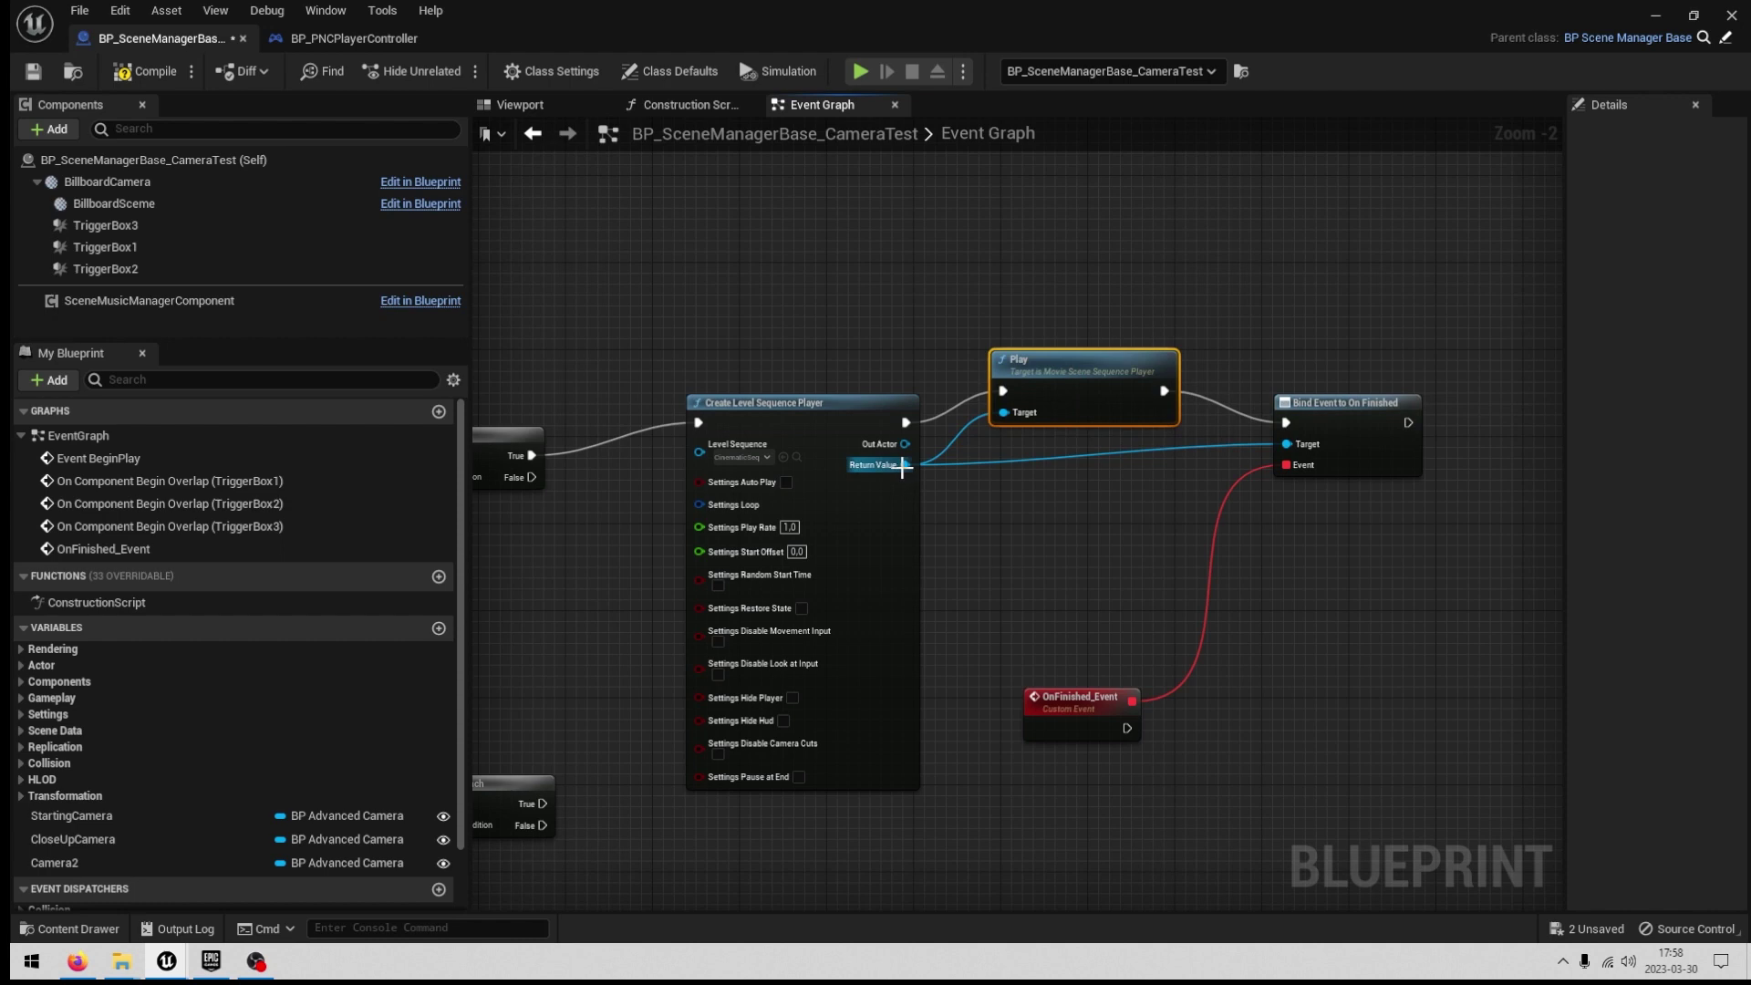
Add Unbind Event from On Finished for the sequence player and execute it from OnFinished_Event.
drag(905, 465, 1251, 720)
text(unbind event)
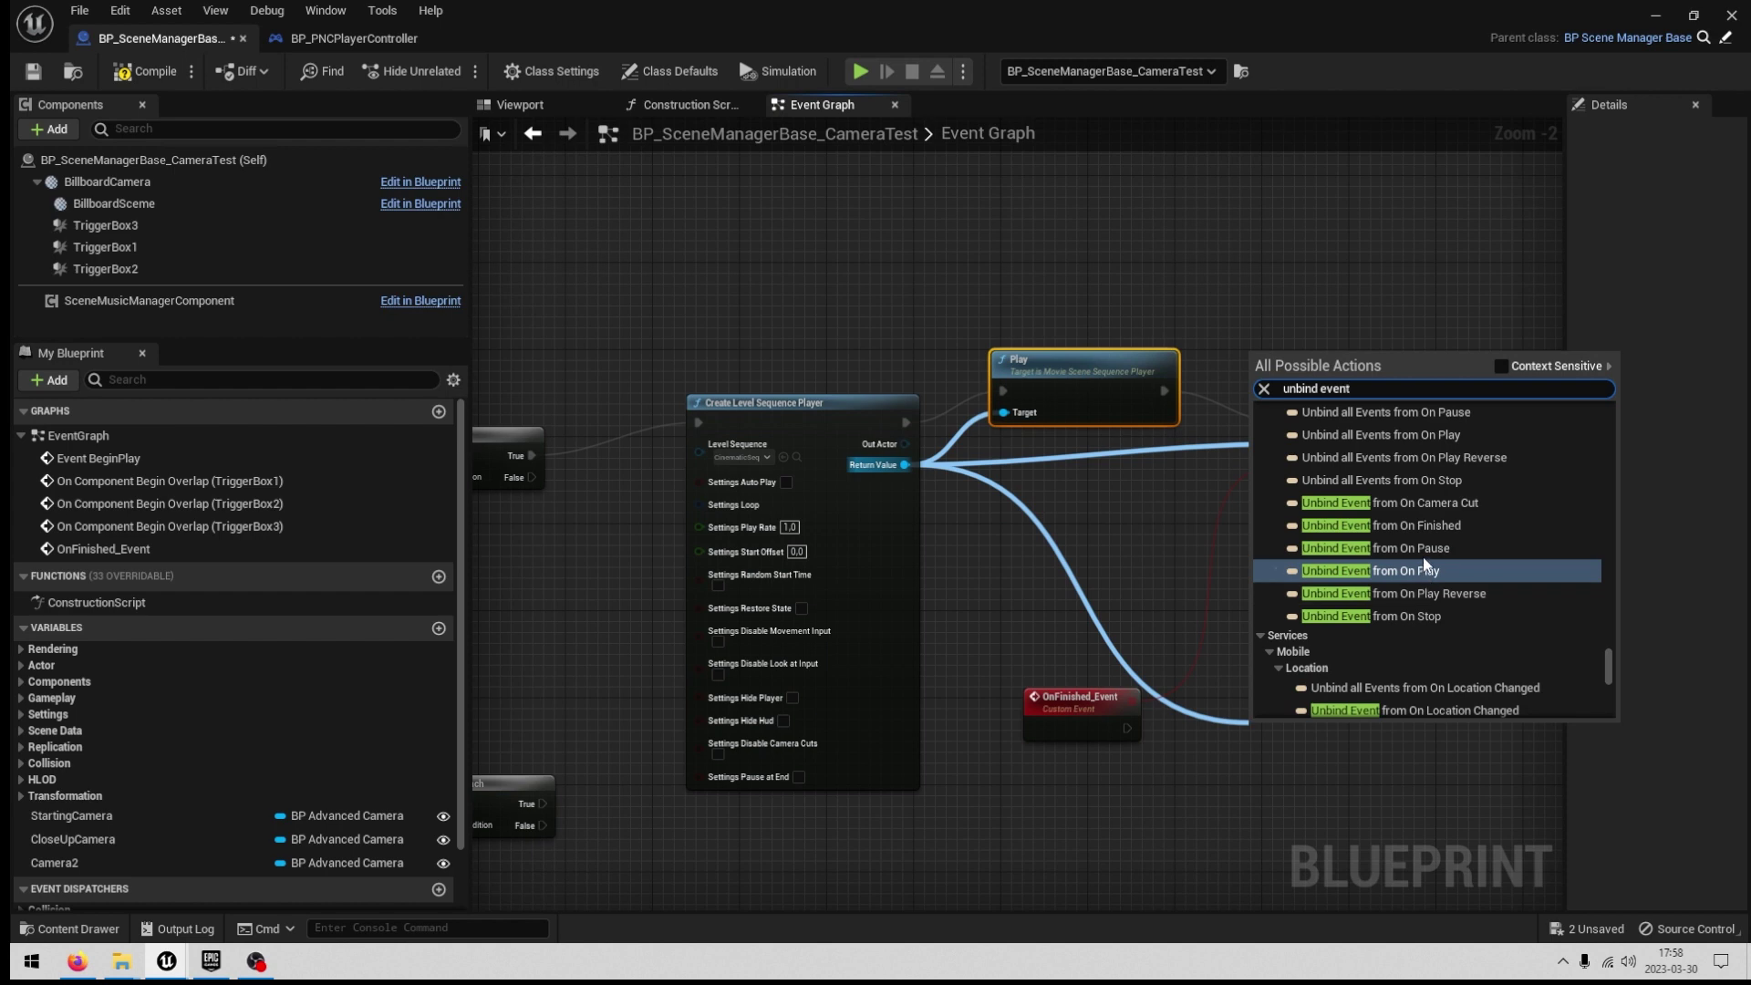
click(1447, 526)
drag(1248, 791, 1304, 748)
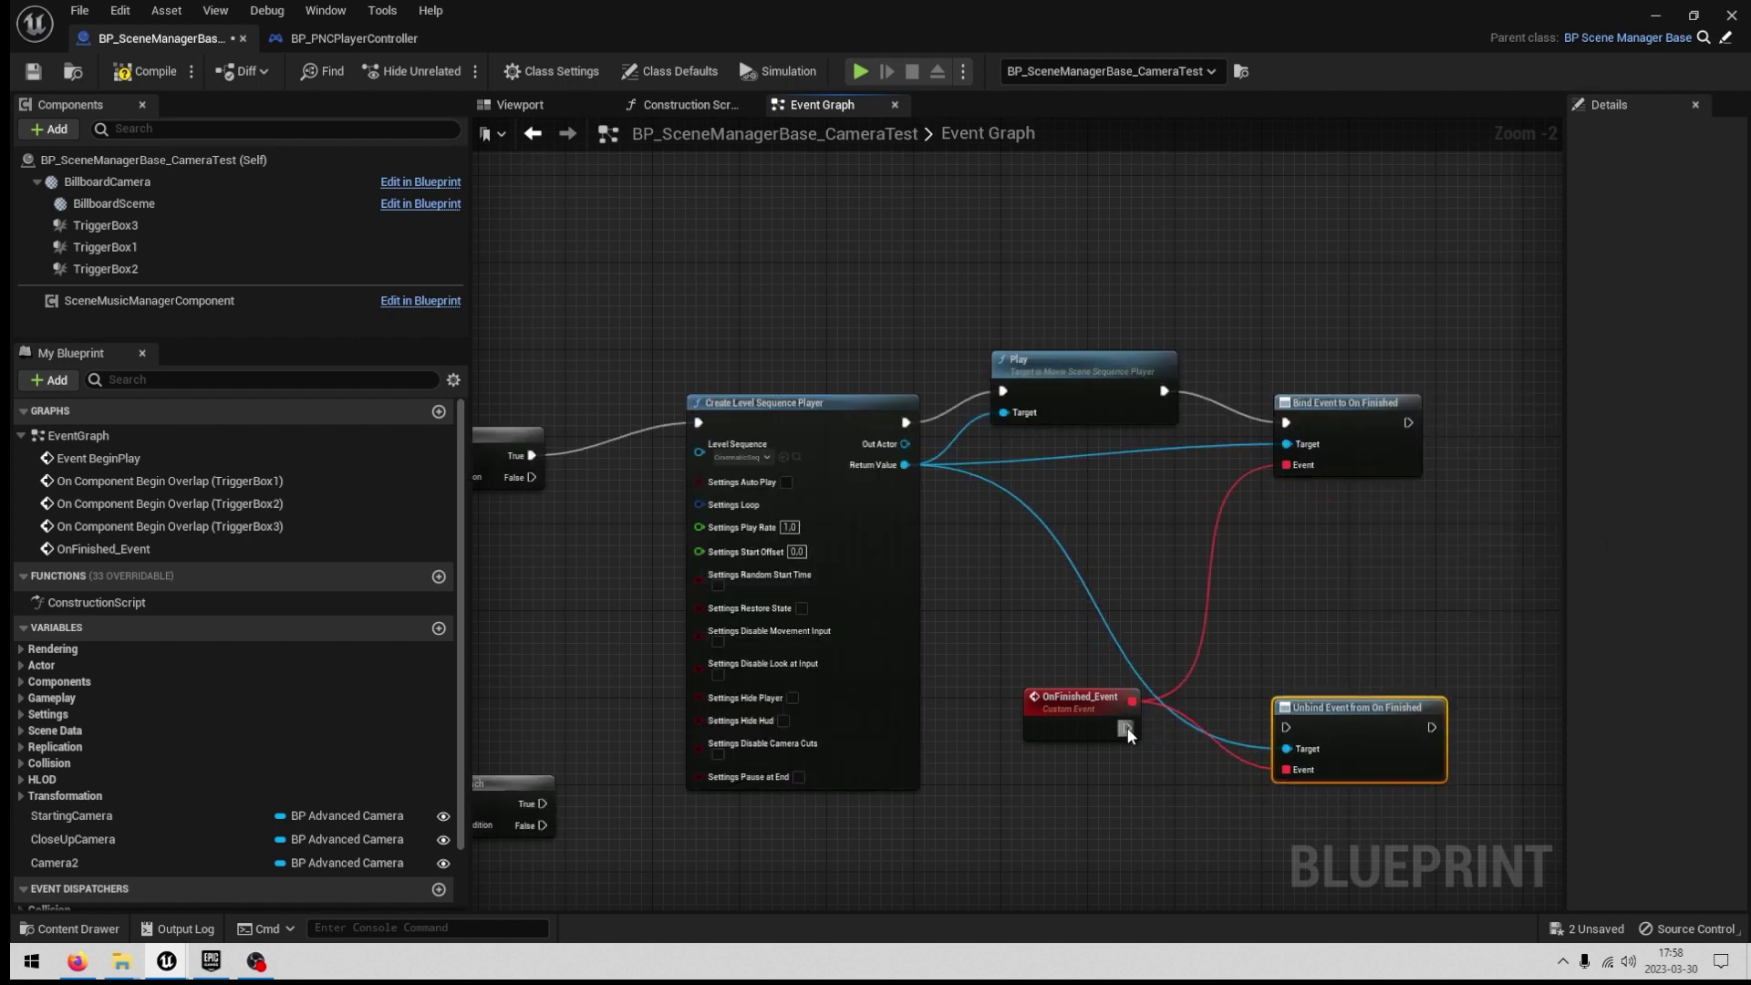
drag(1127, 729, 1288, 730)
drag(1337, 721, 1314, 722)
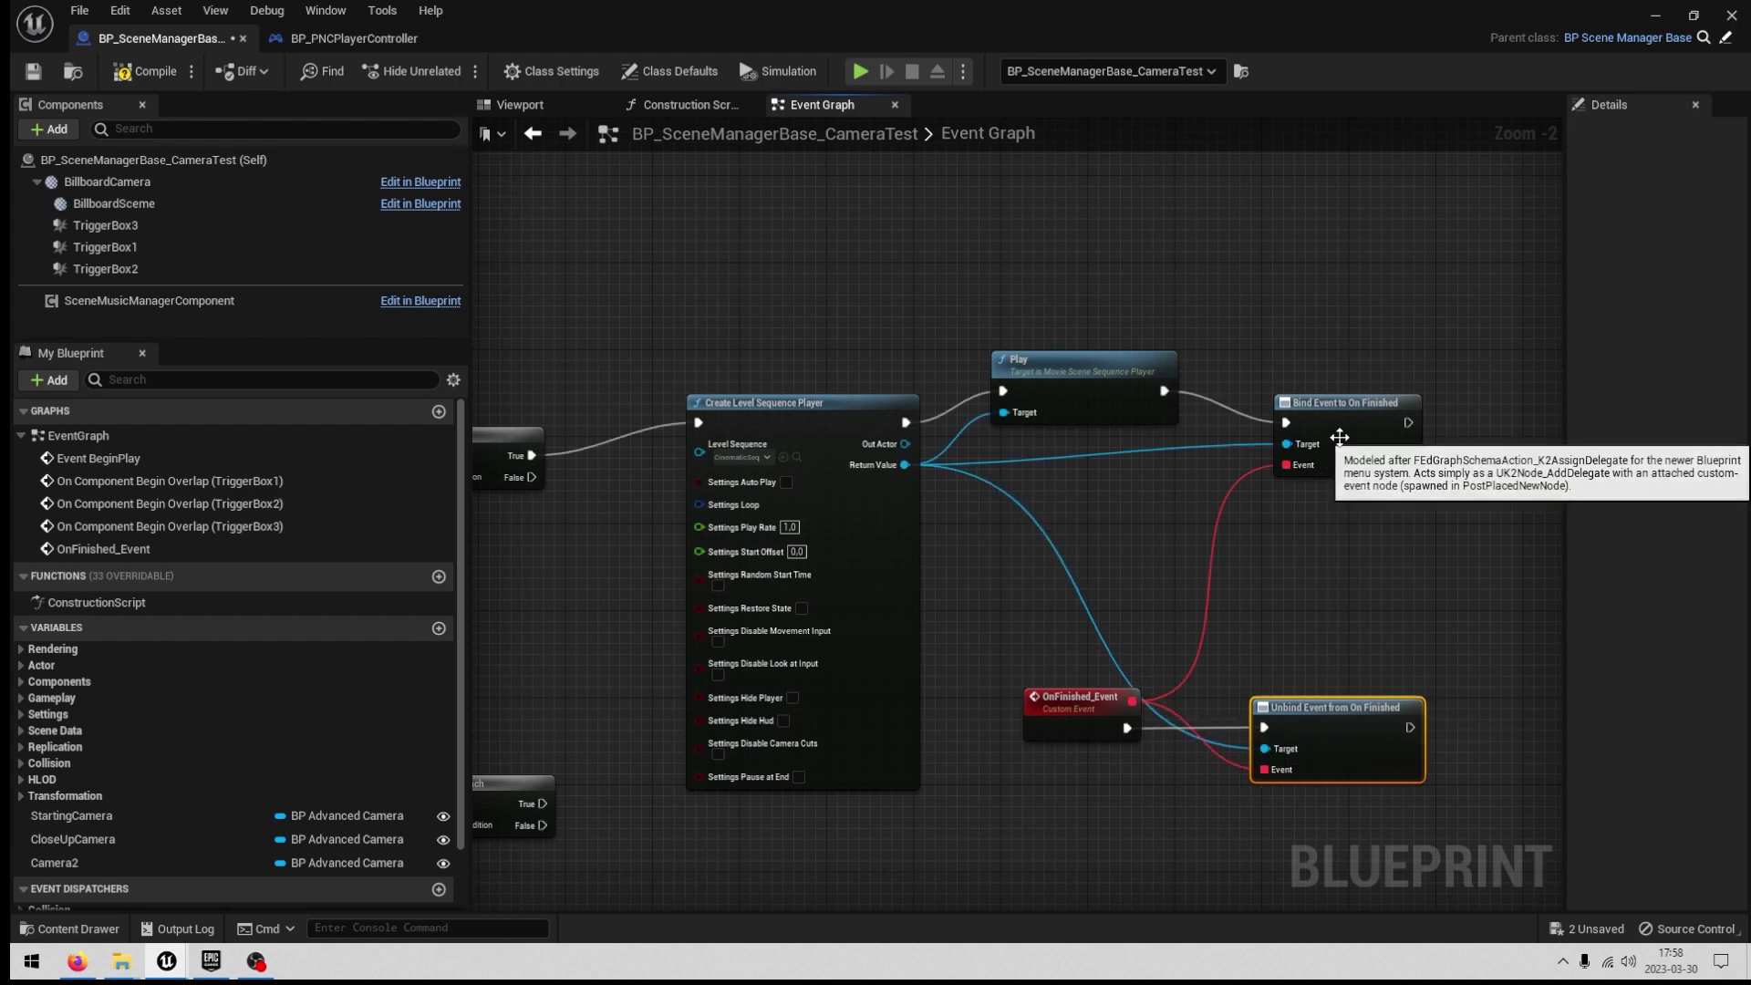
Tidy the layout by raising the Bind Event to On Finished and Create Level Sequence Player nodes slightly.
drag(1339, 438, 1363, 410)
right_drag(1281, 512, 1234, 421)
drag(1321, 345, 1333, 313)
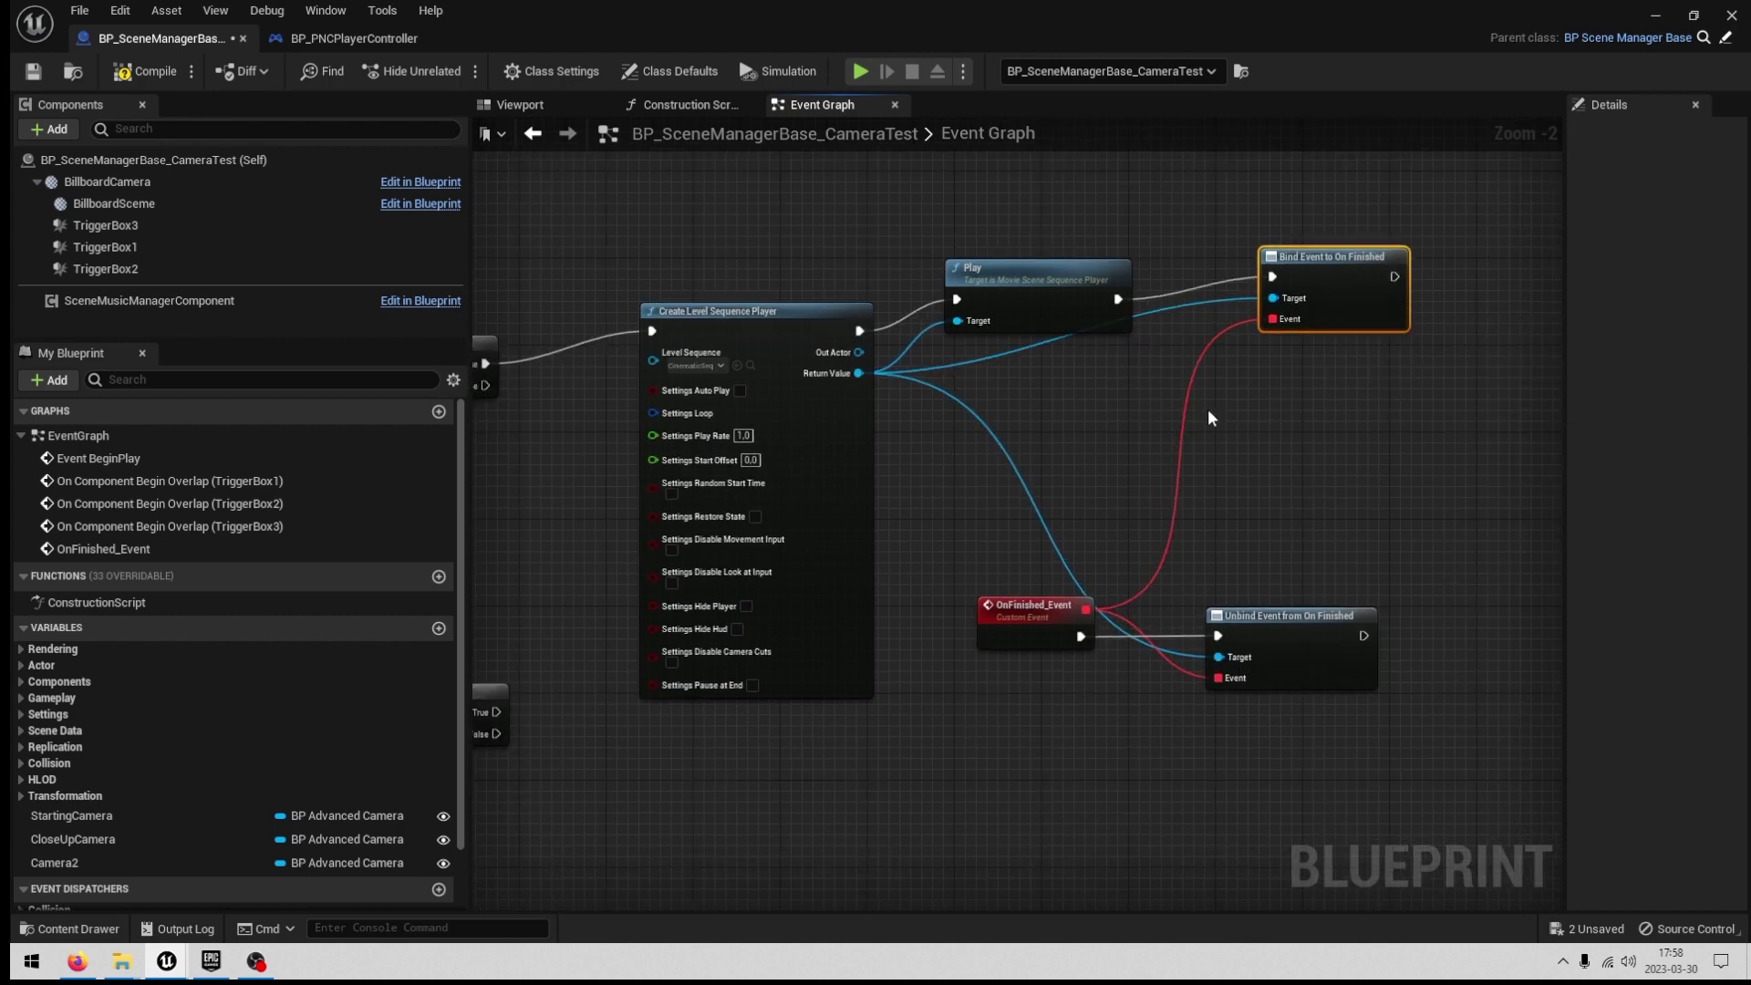
right_drag(1055, 445, 1278, 495)
scroll(1147, 532, down, 1)
right_drag(1147, 533, 1011, 526)
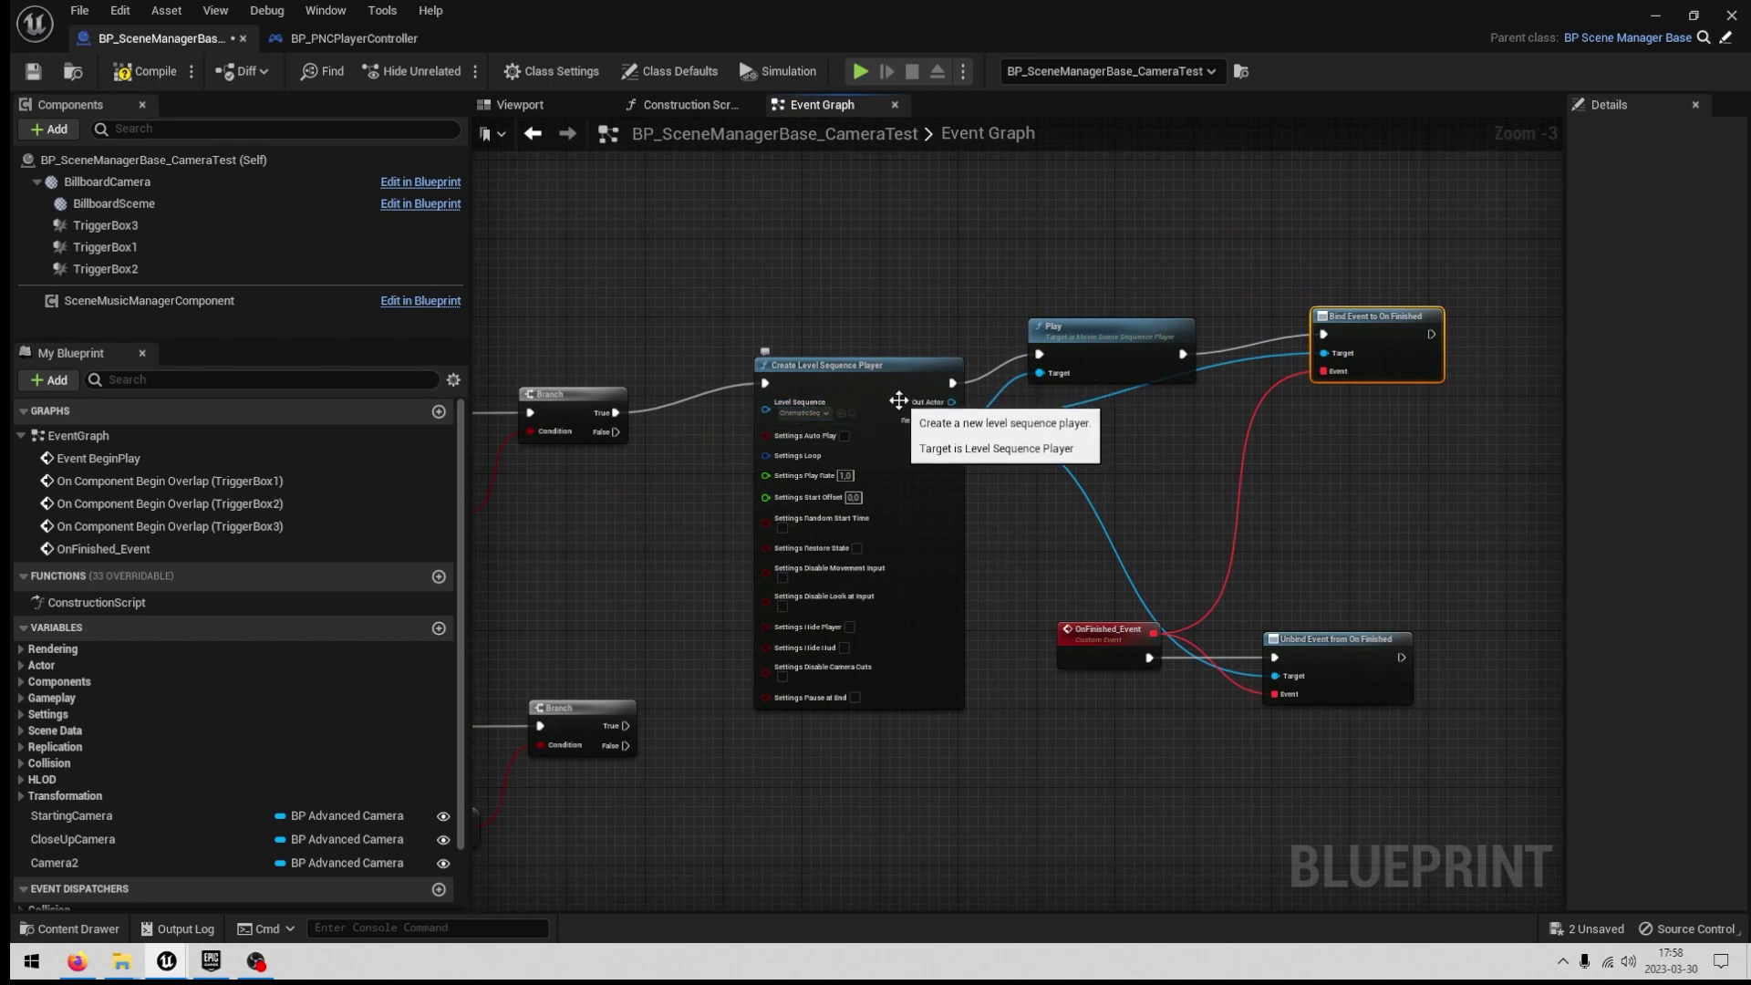
drag(894, 395, 894, 385)
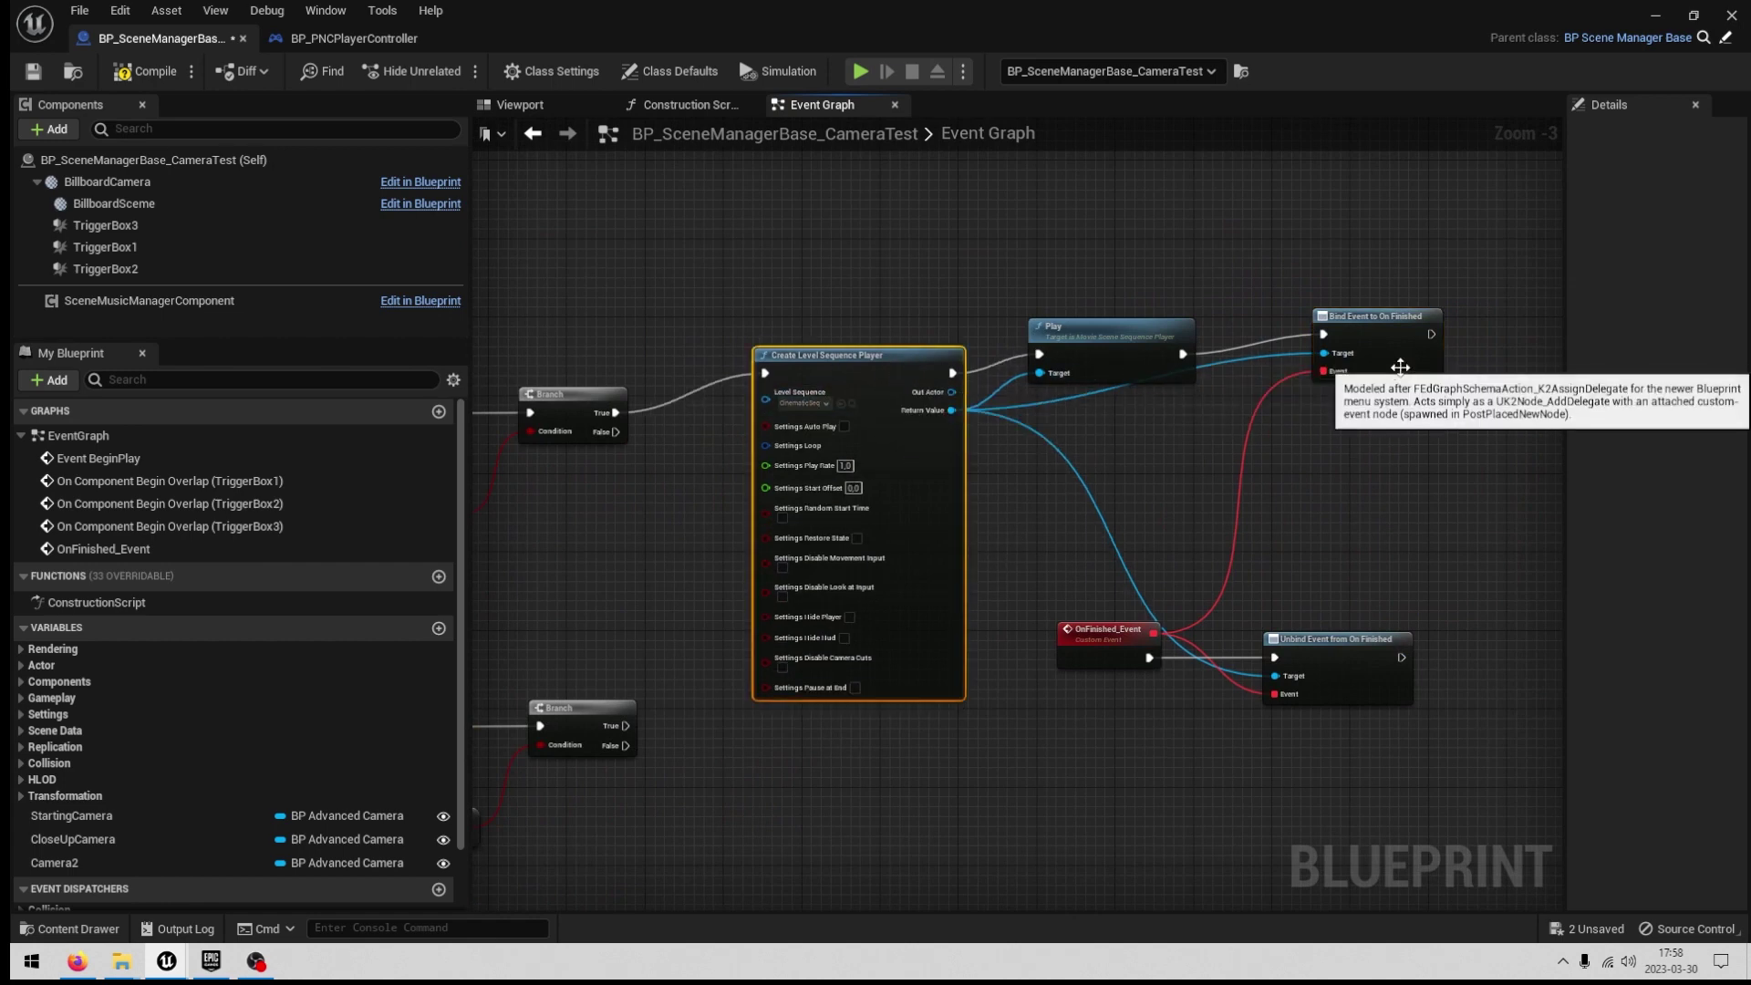
Review TriggerBox1's sequence playback chain and its OnFinished_Event branch alongside the other trigger branches in the event graph.
right_drag(1306, 534, 1211, 481)
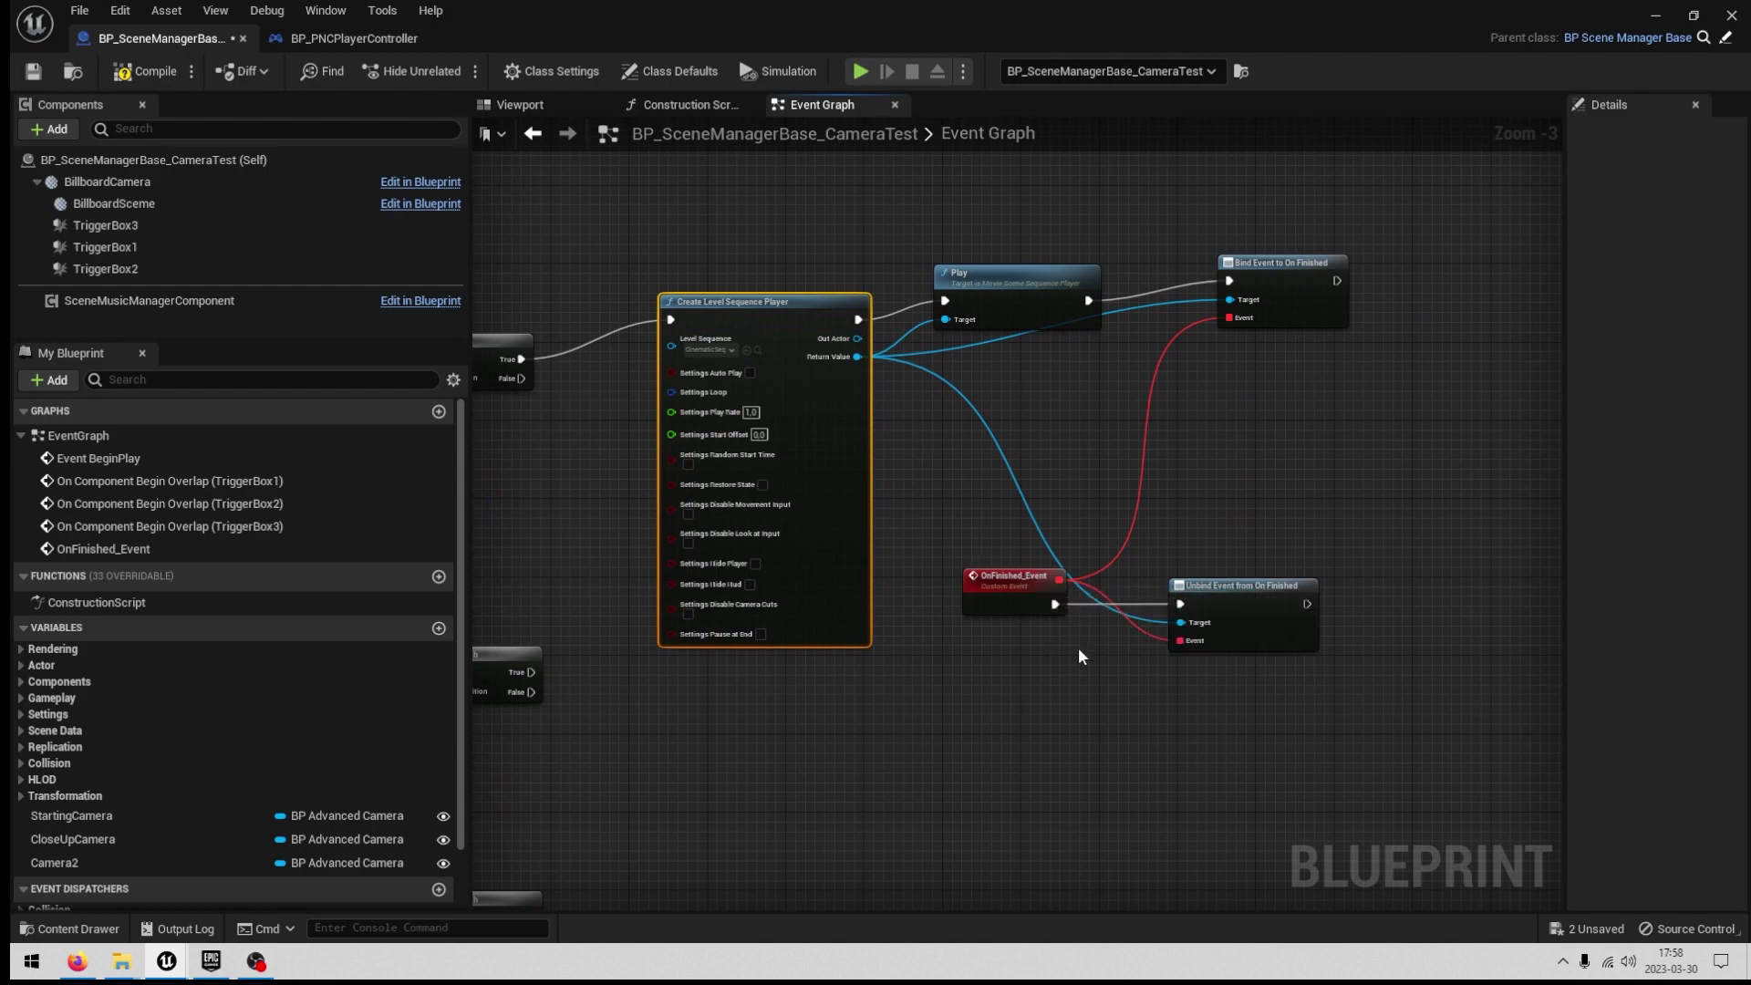
scroll(1078, 649, up, 2)
right_drag(1078, 648, 901, 659)
right_drag(1281, 633, 1197, 681)
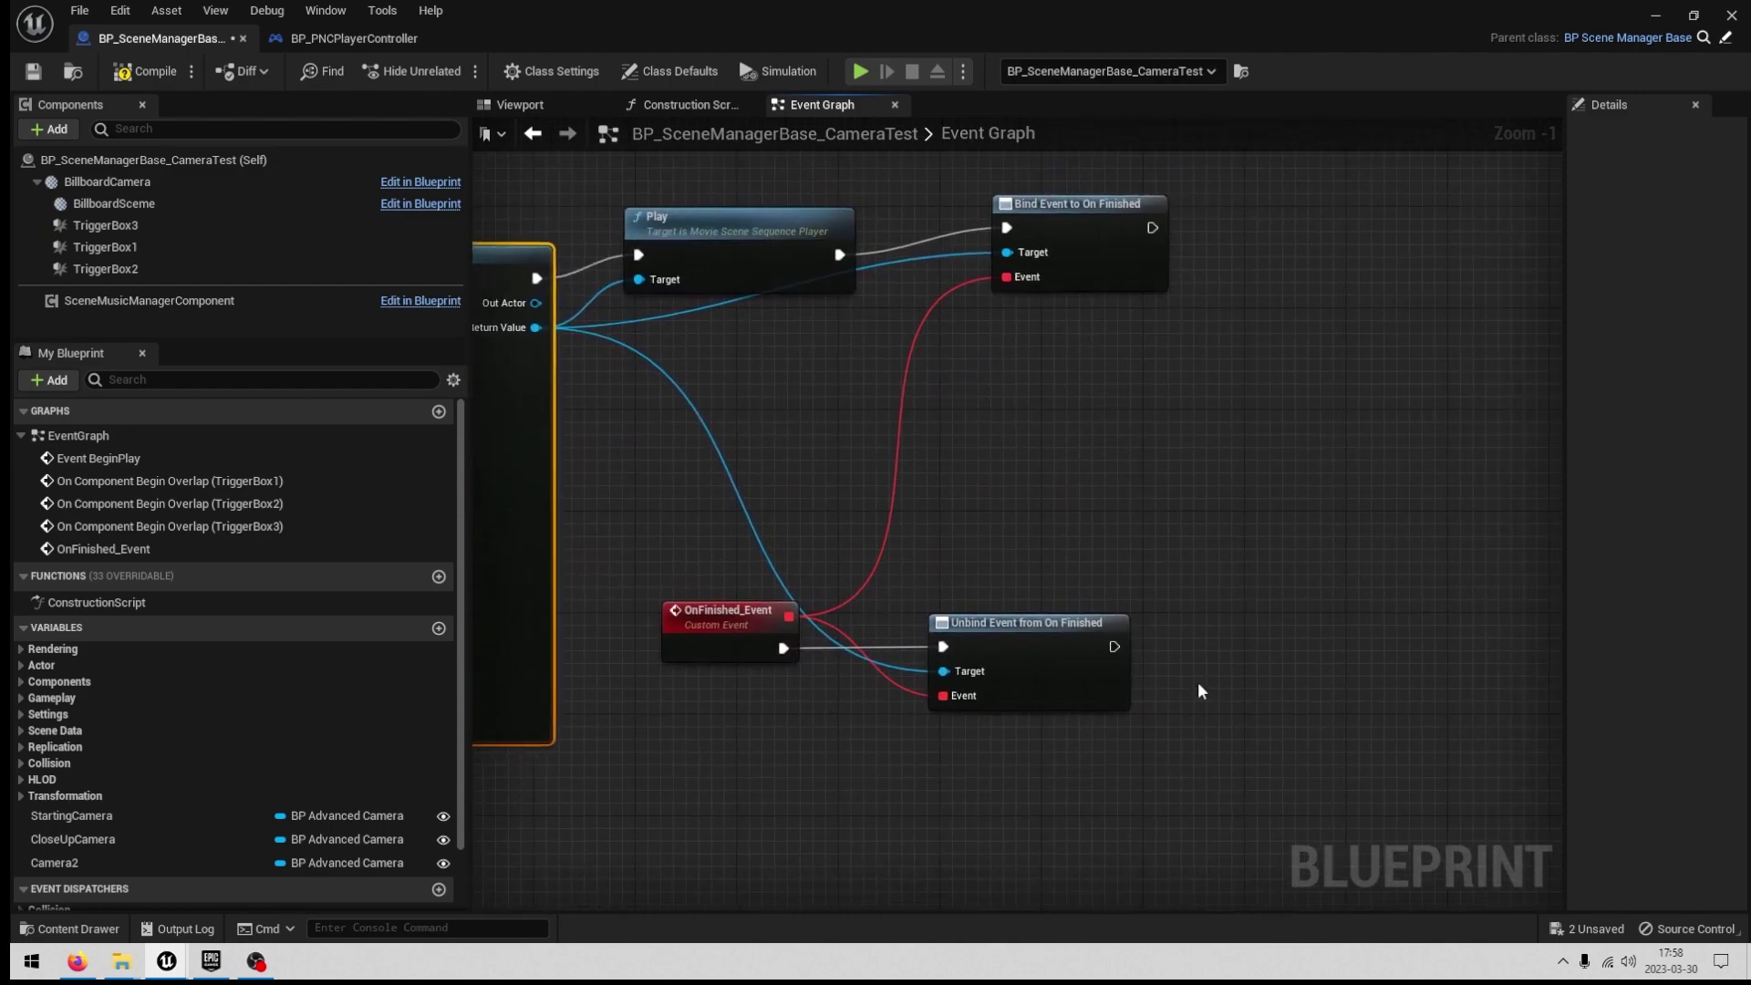
right_drag(1026, 644, 1134, 638)
scroll(1133, 637, down, 1)
mouse_move(945, 620)
right_down()
mouse_move(1062, 584)
mouse_move(923, 622)
right_up()
scroll(1094, 578, down, 3)
scroll(1094, 578, up, 2)
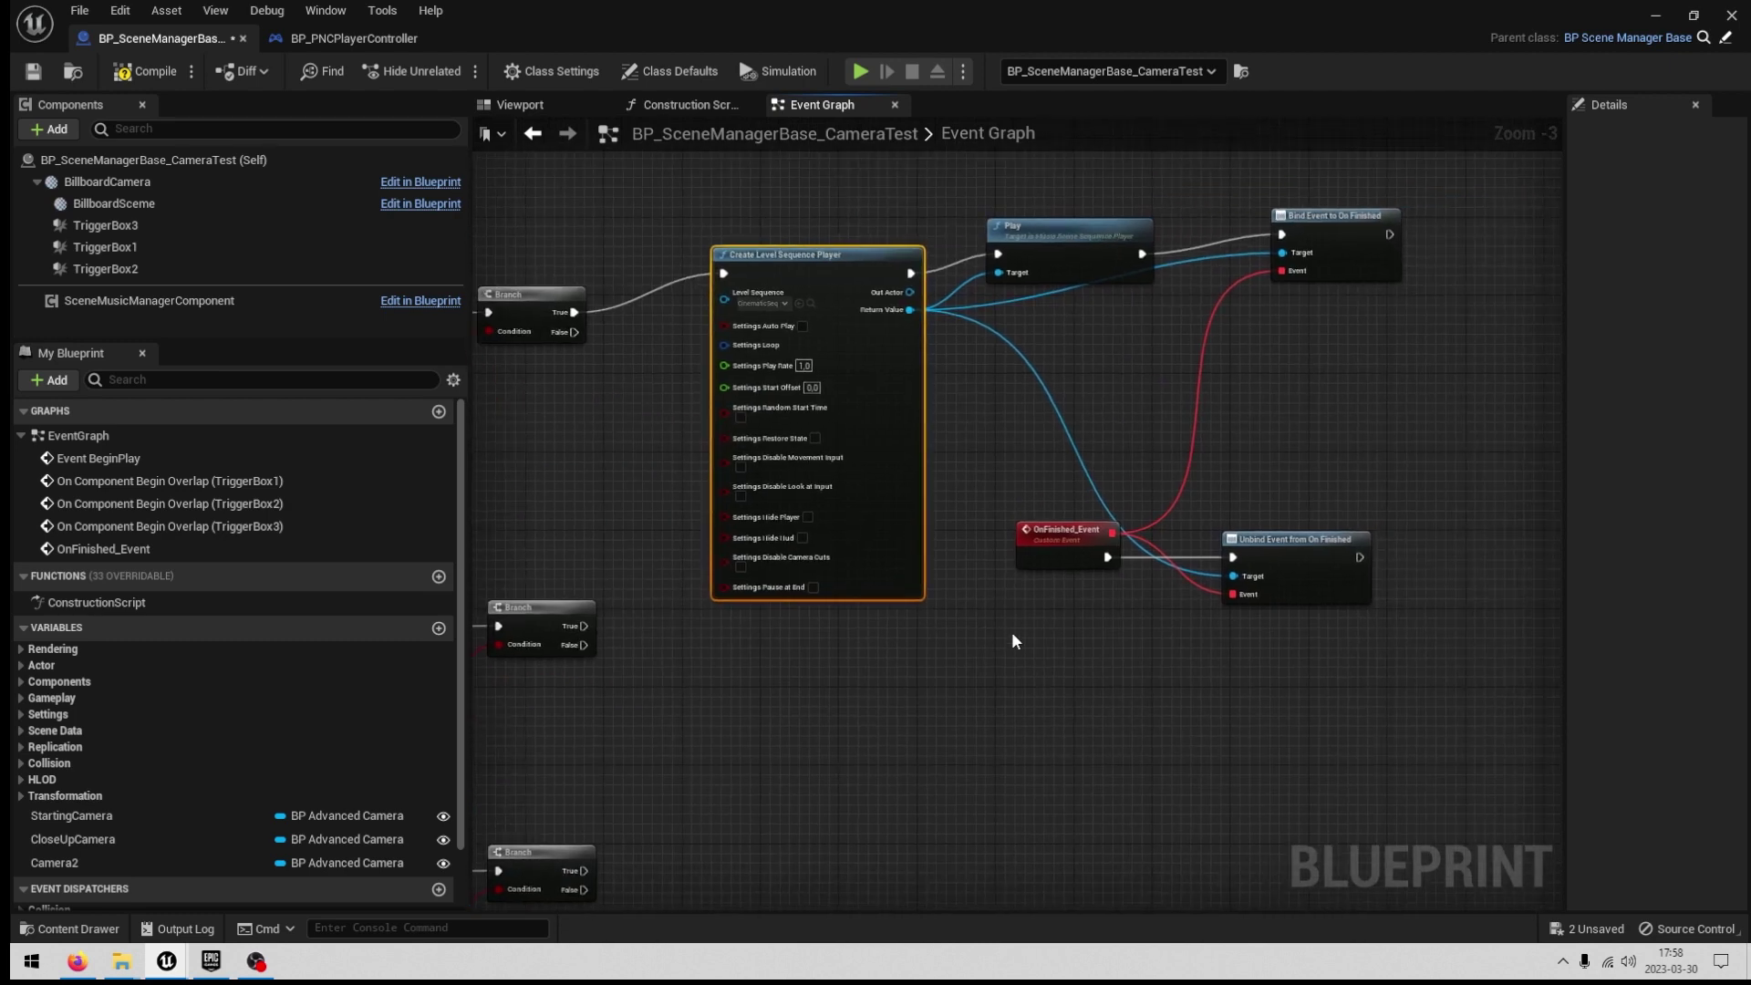
right_drag(1327, 595, 1183, 591)
scroll(1041, 677, down, 2)
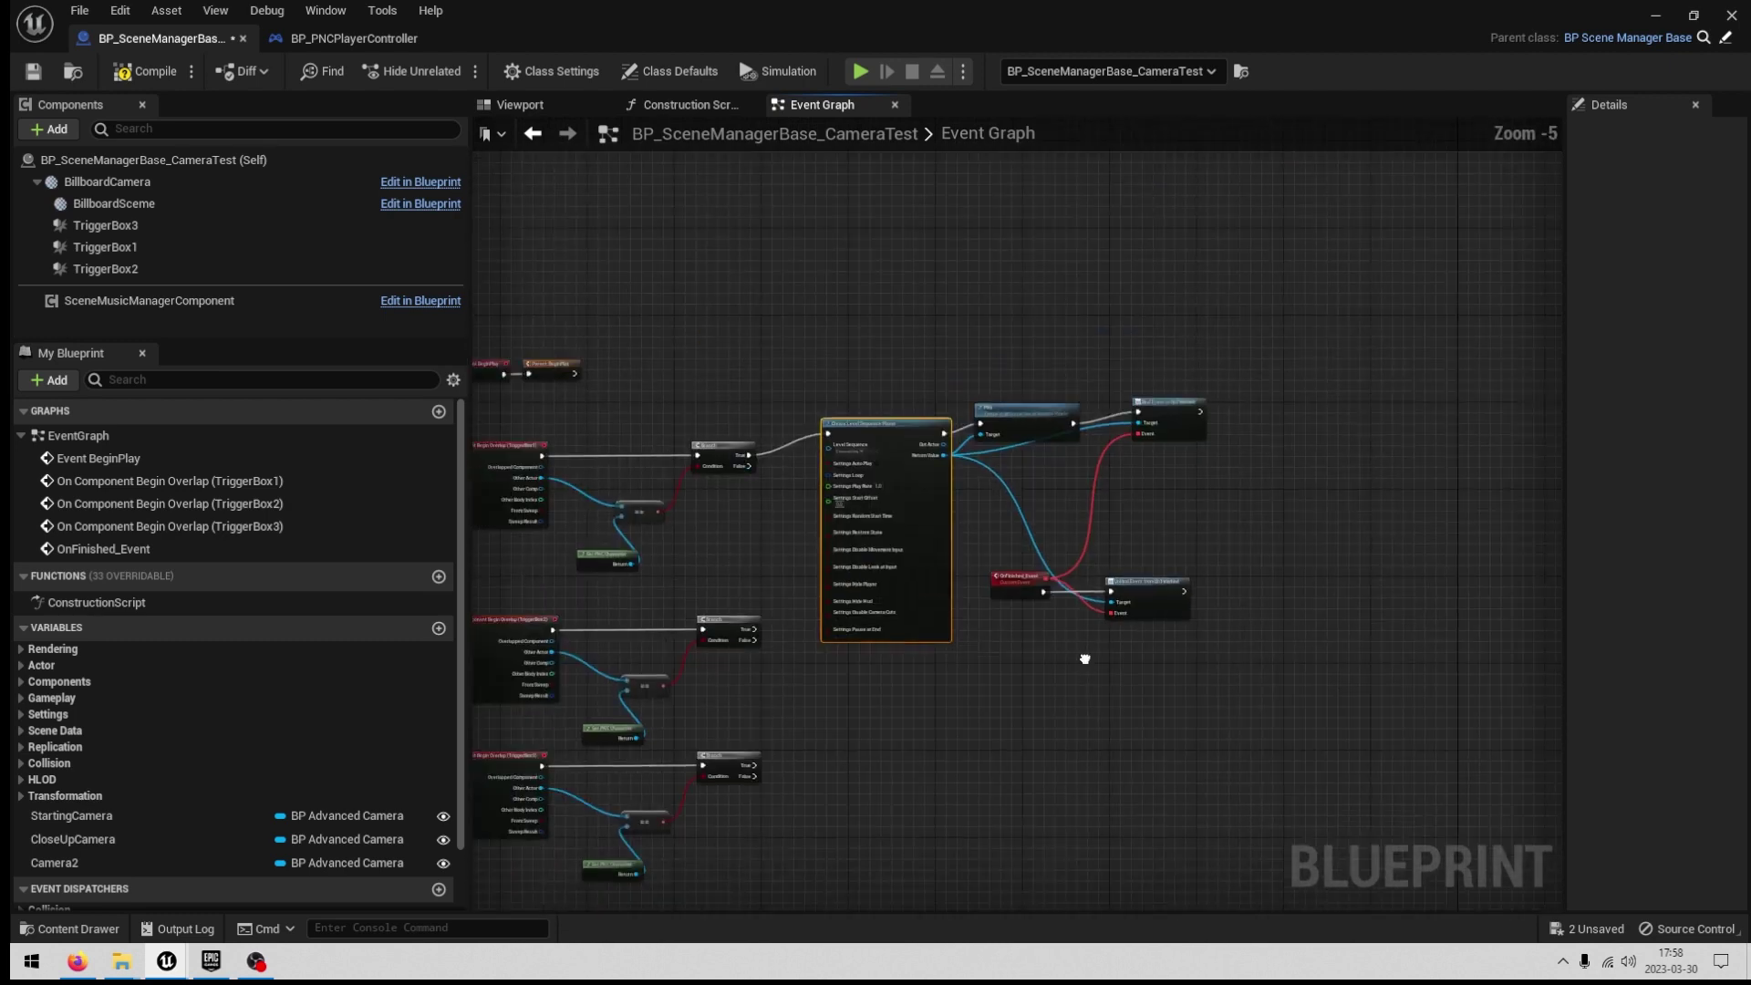
Add a Set View Target with Blend node and execute it after Unbind Event from On Finished.
scroll(1208, 627, up, 2)
right_drag(980, 670, 878, 687)
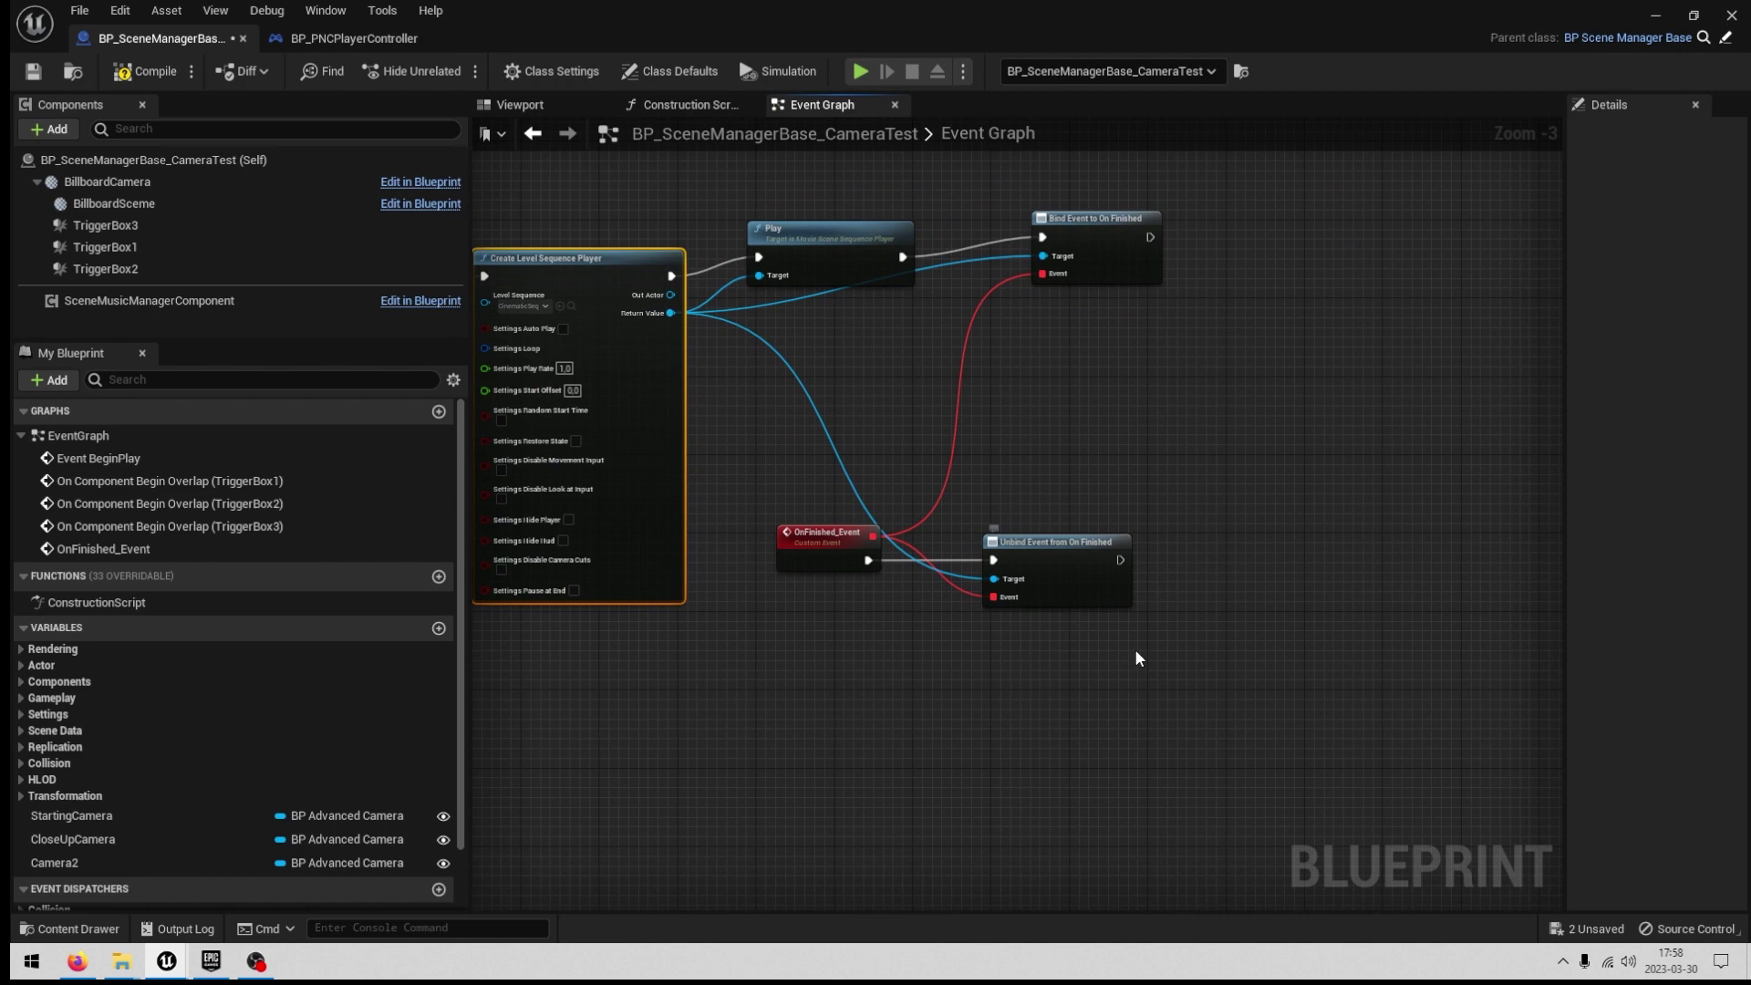
right_click(1194, 582)
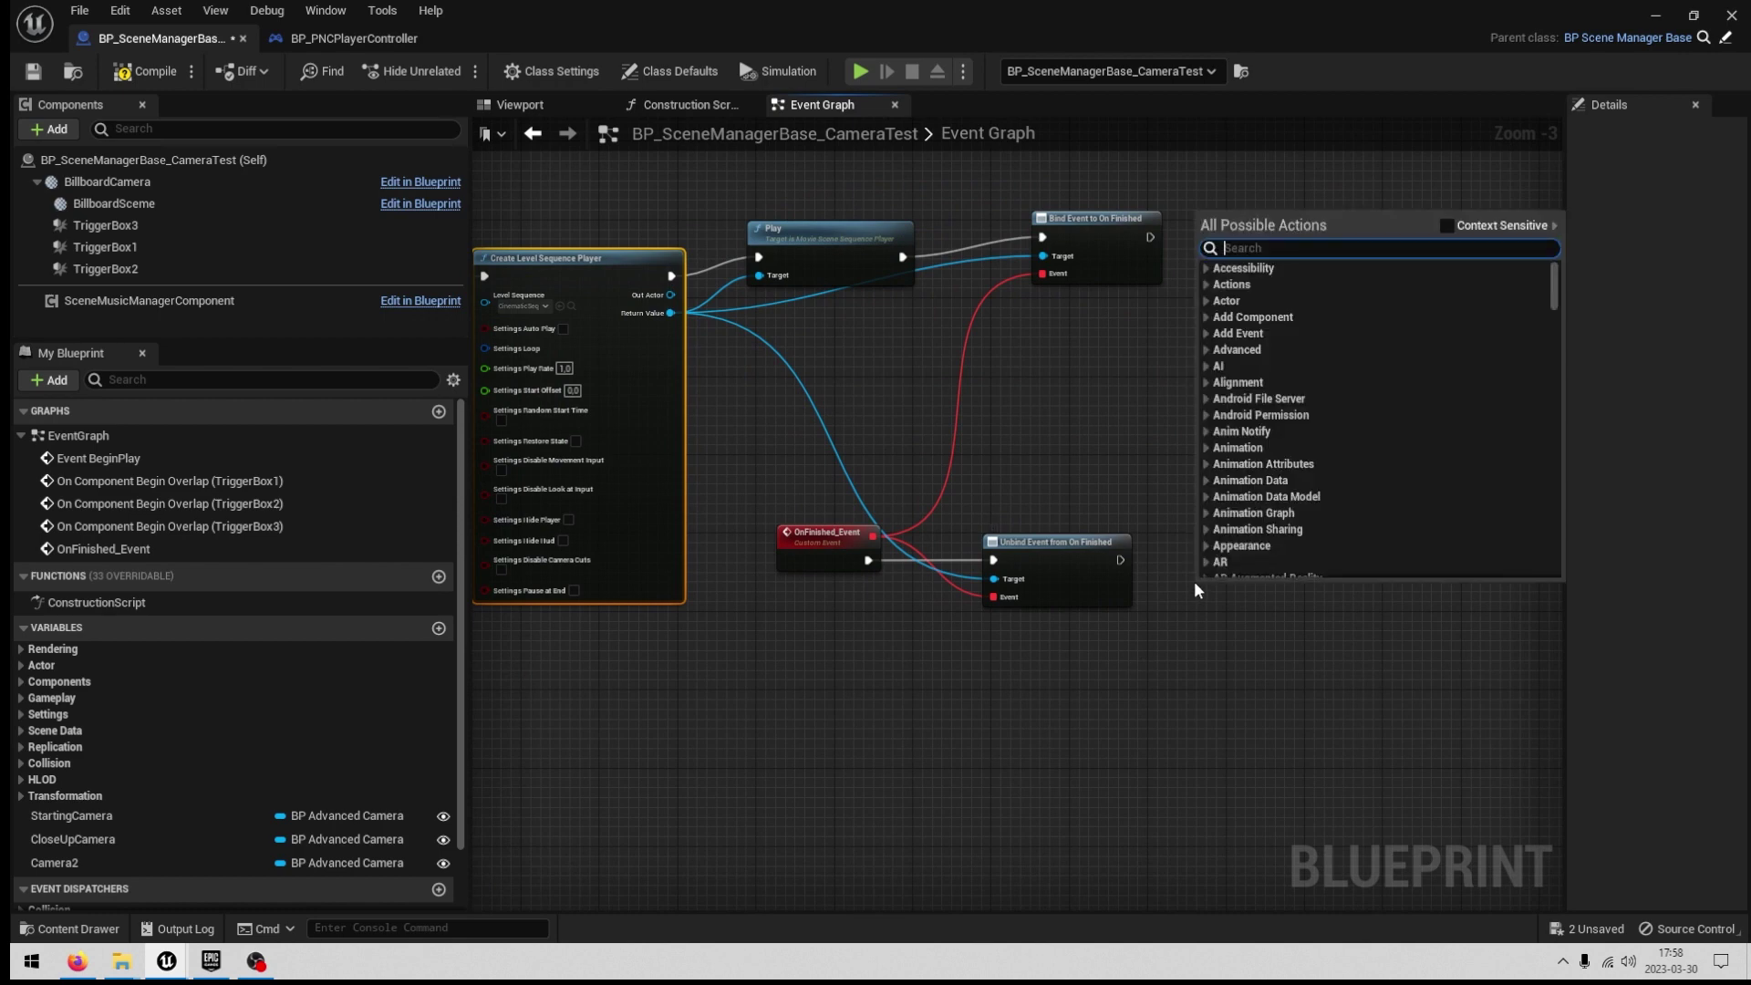
text(set view targe)
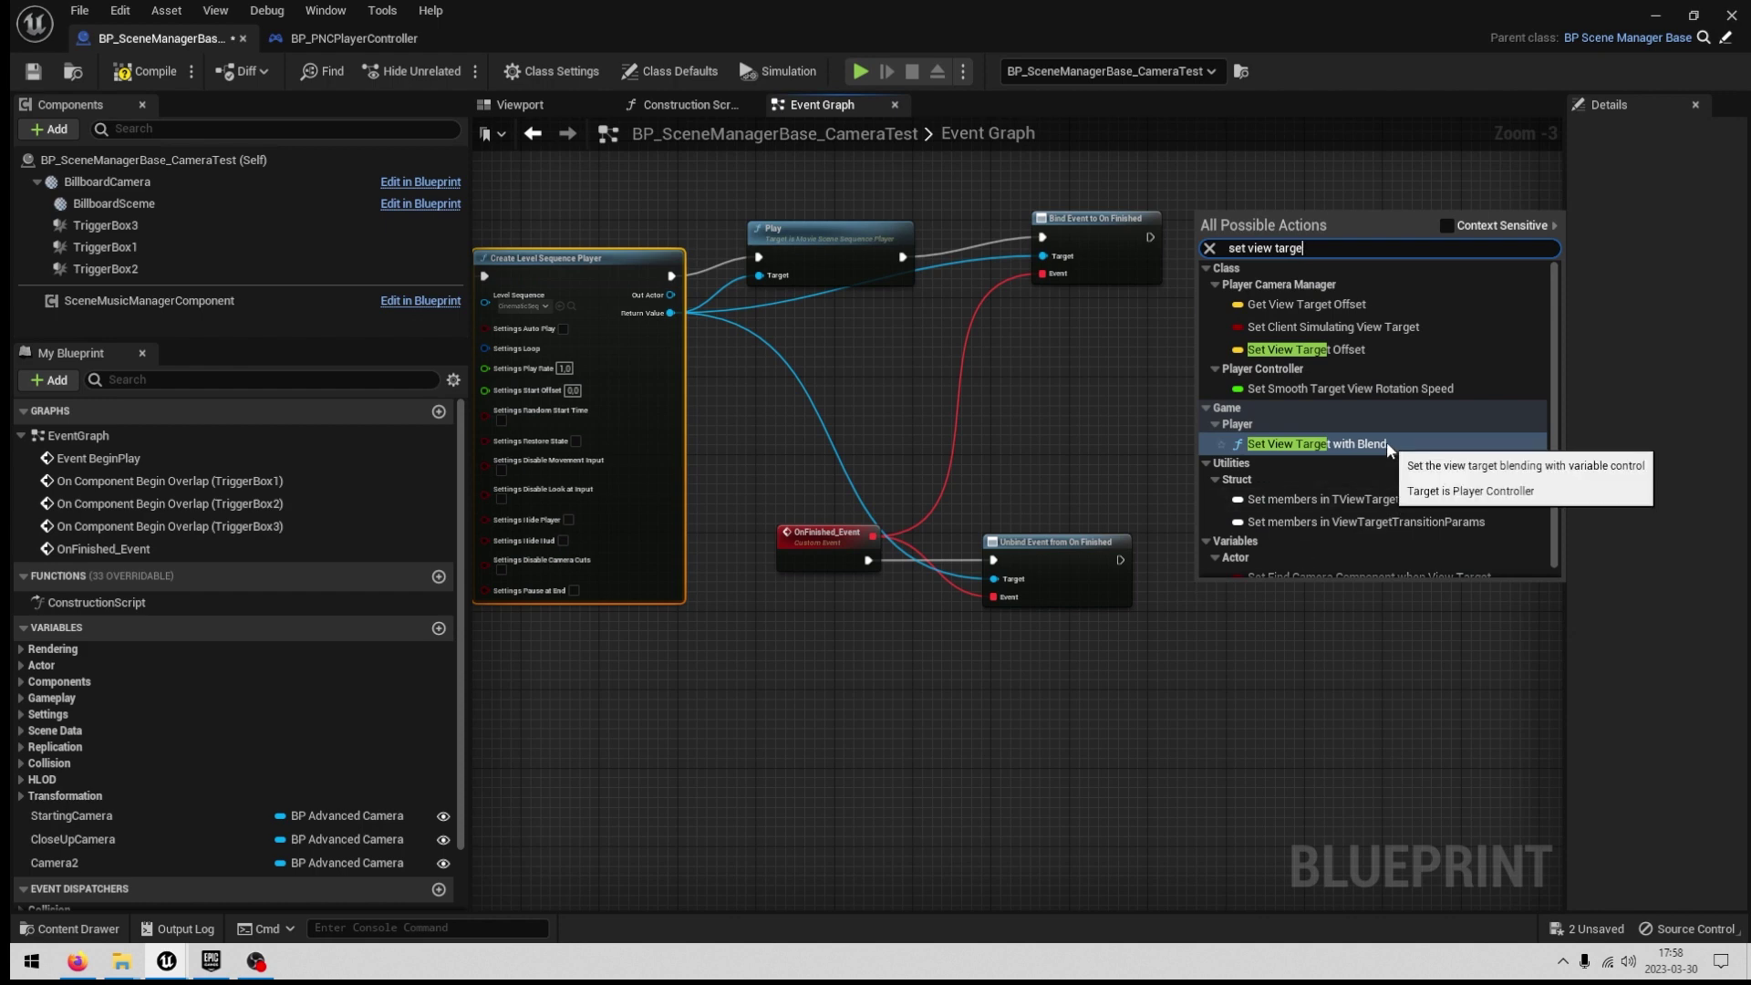
click(1450, 229)
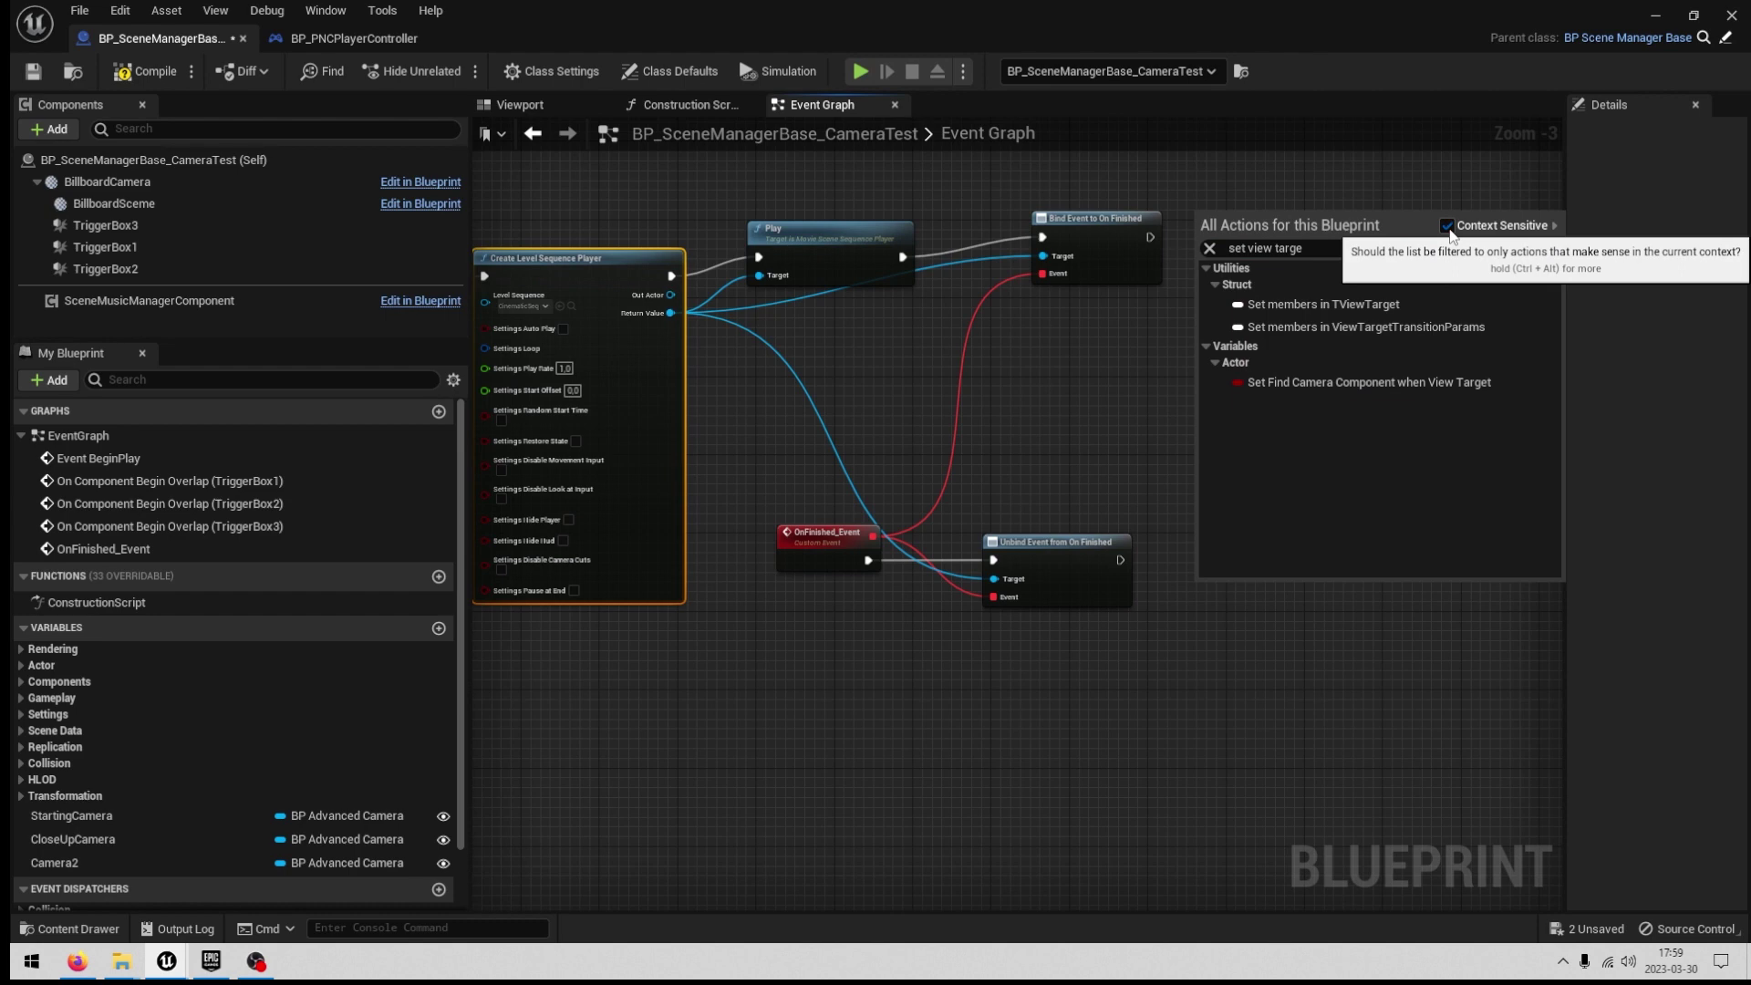
click(1448, 228)
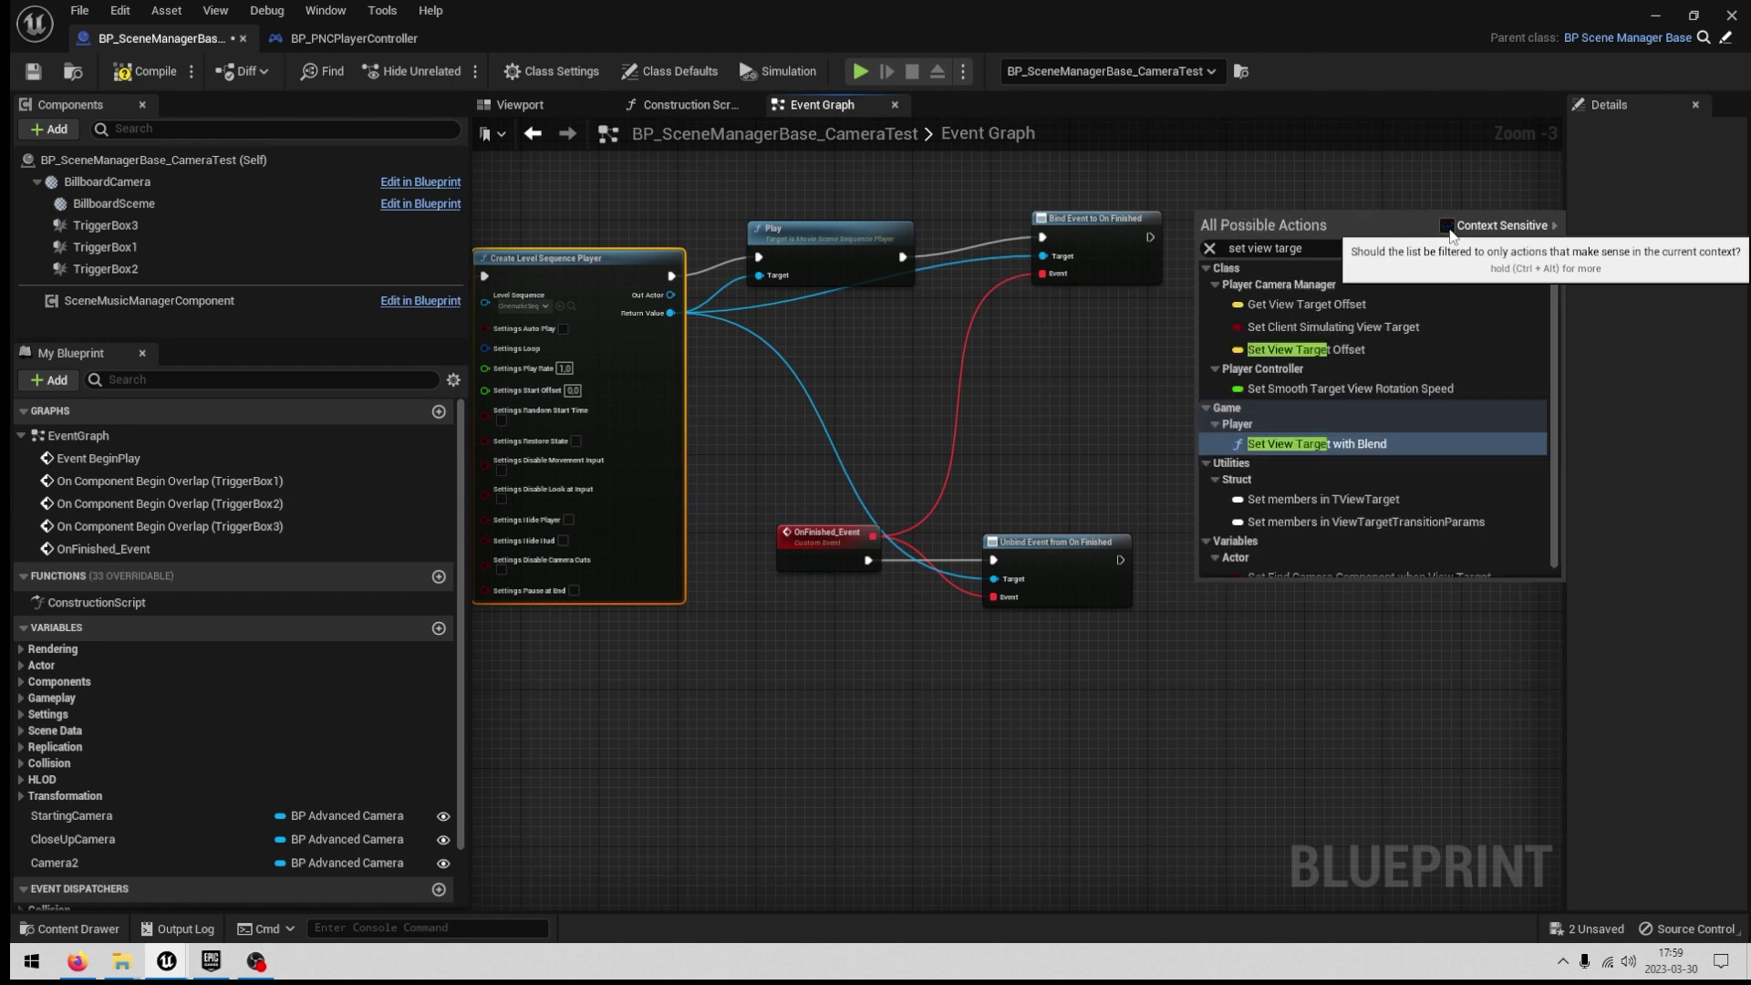
click(1330, 445)
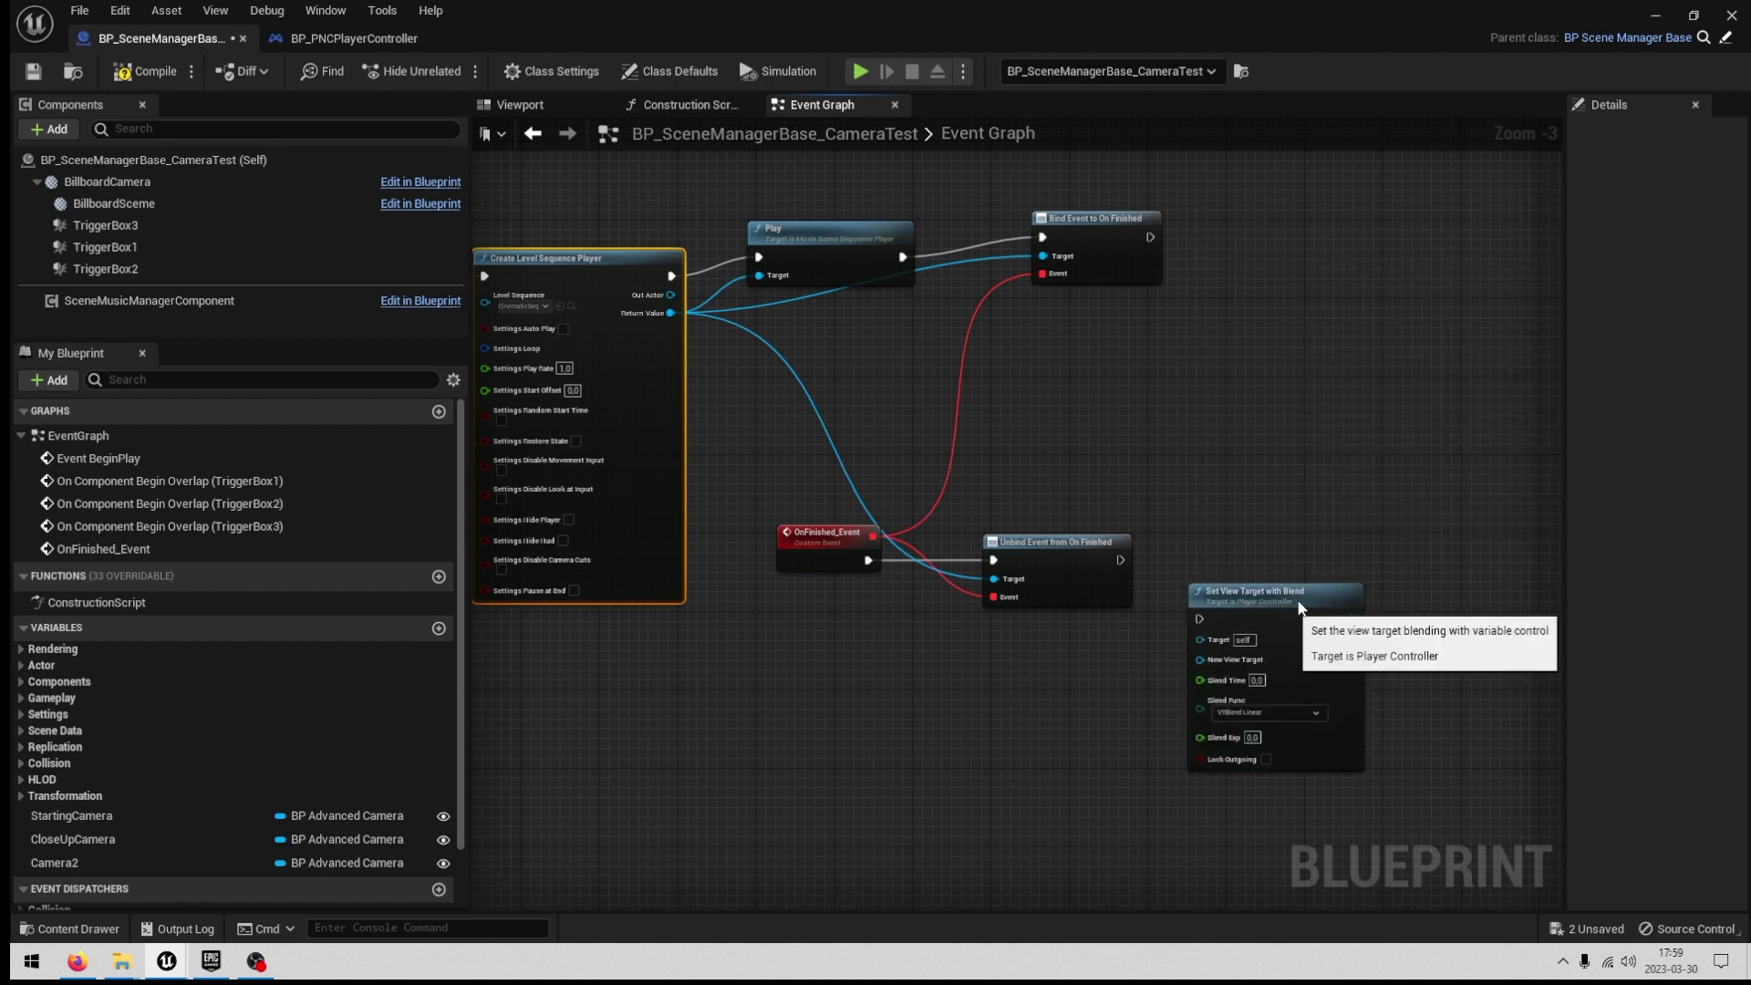
scroll(1123, 550, up, 3)
drag(1114, 545, 1280, 574)
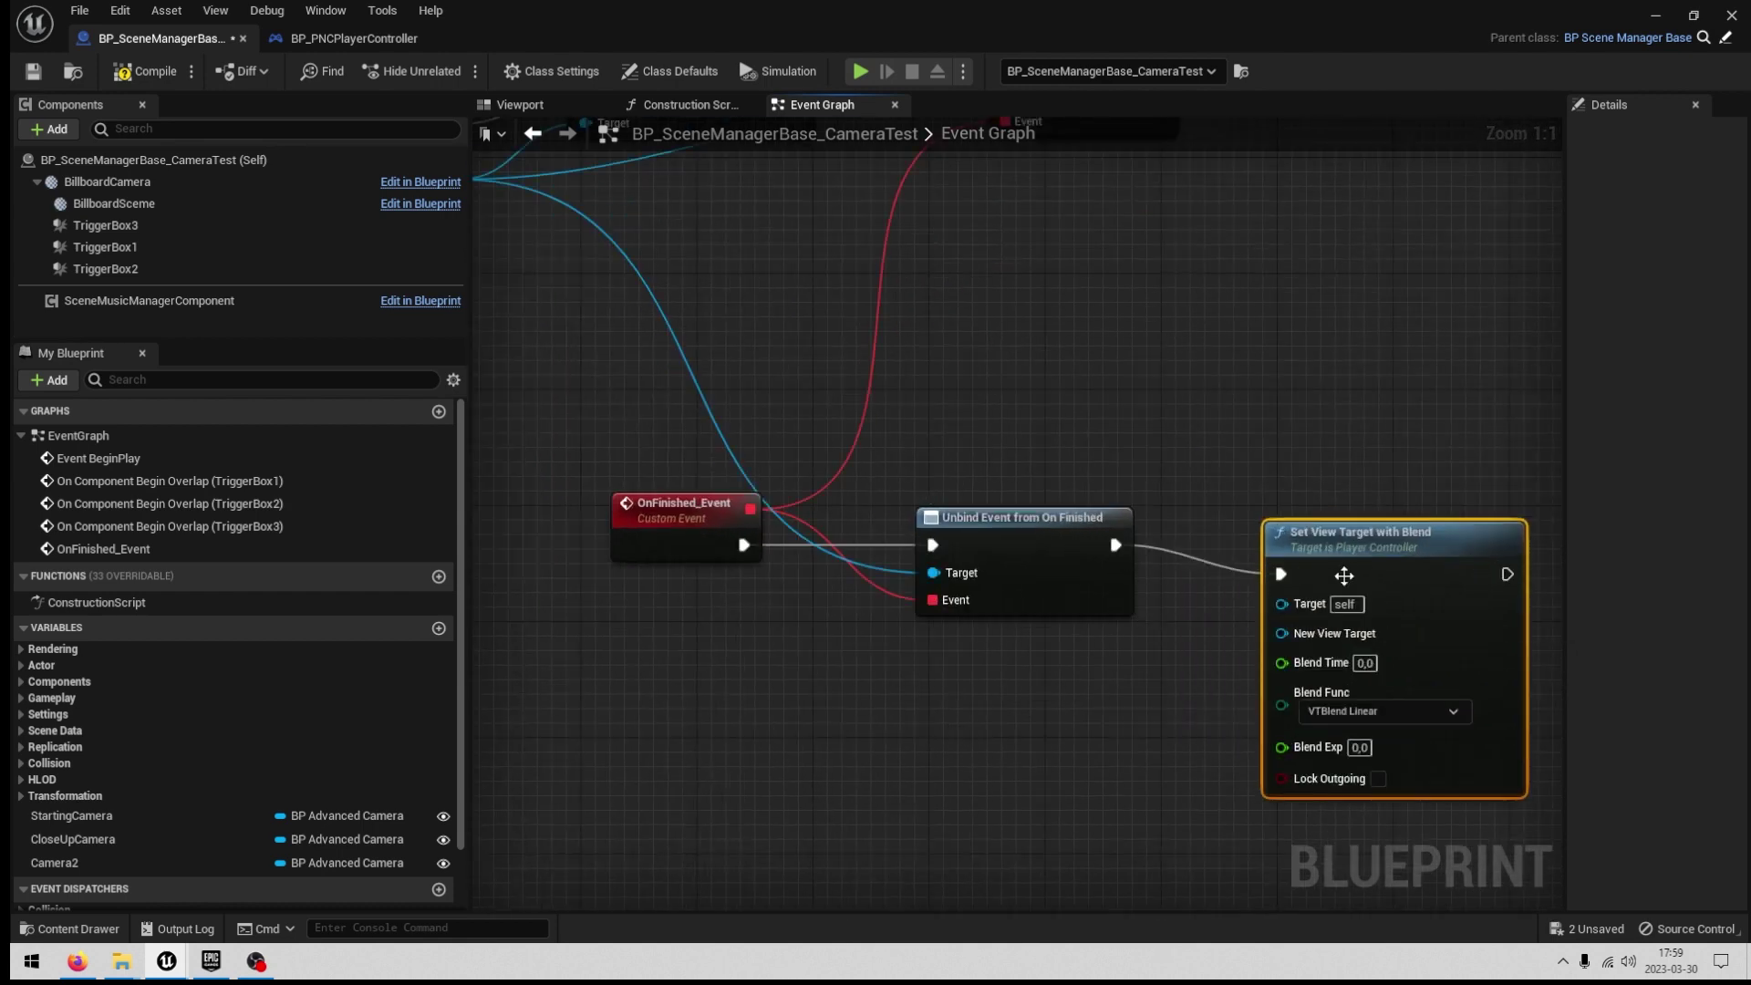
Connect a StartingCamera reference to New View Target of Set View Target with Blend, and tidy the spacing of the surrounding nodes.
right_drag(1032, 702, 1006, 632)
scroll(918, 669, down, 1)
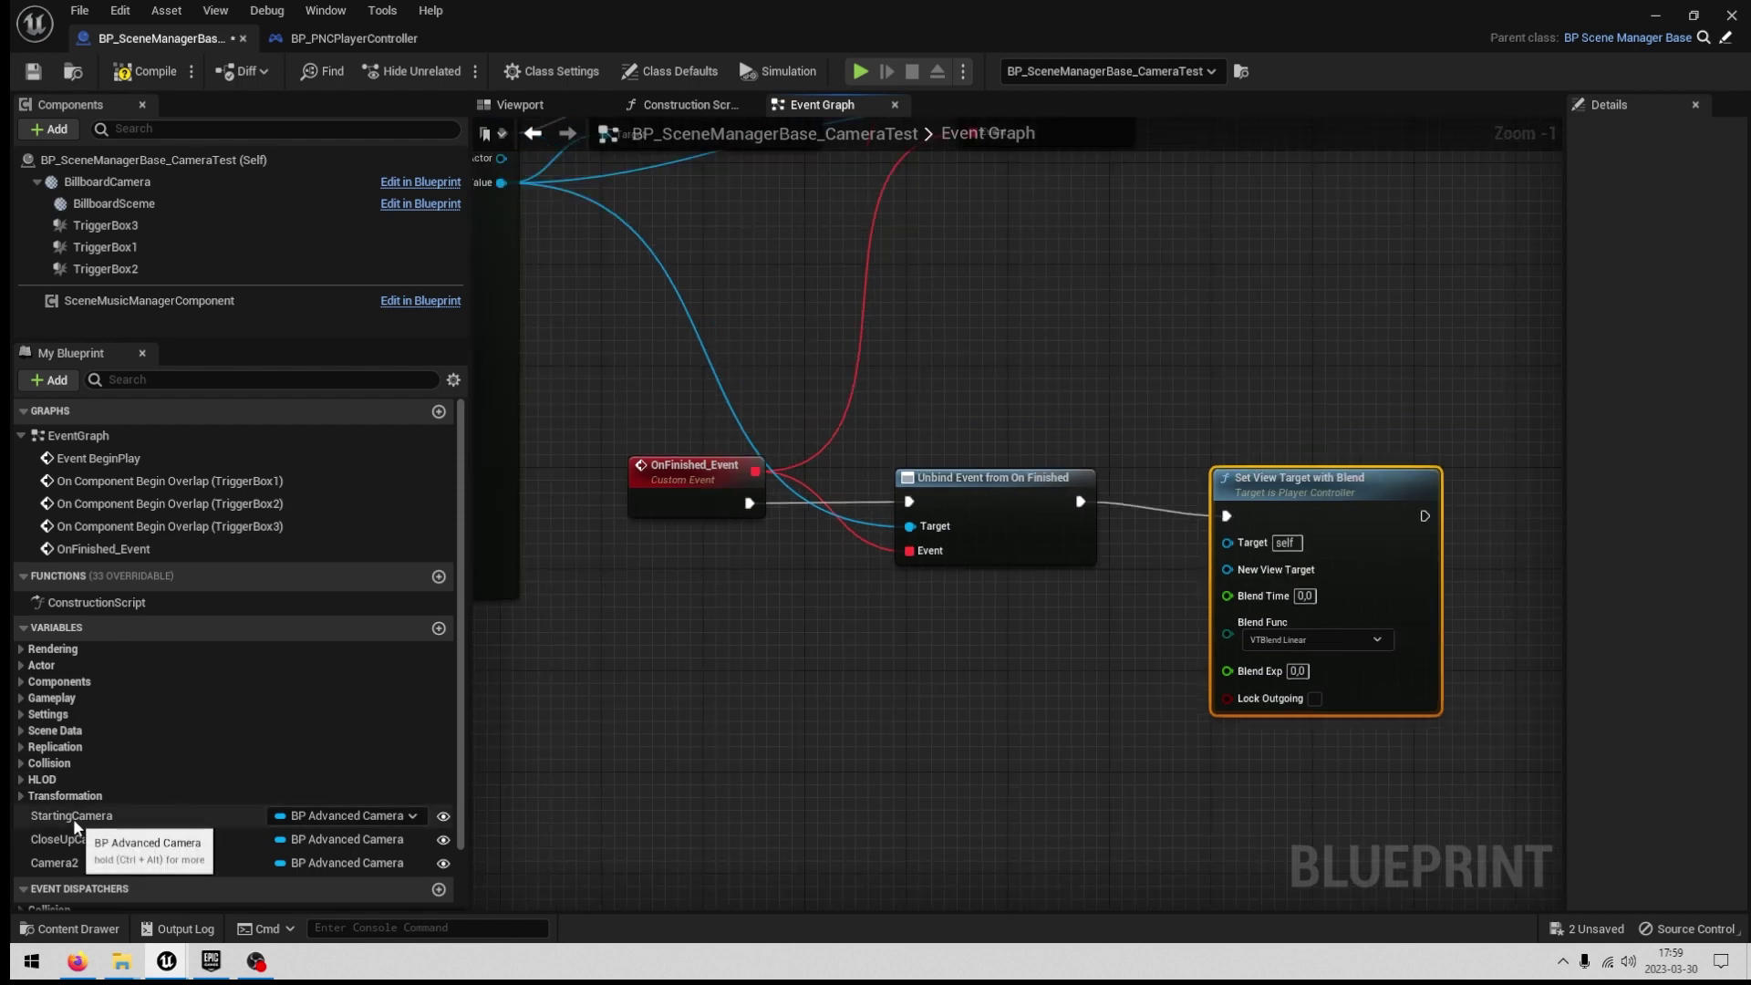
drag(73, 818, 660, 788)
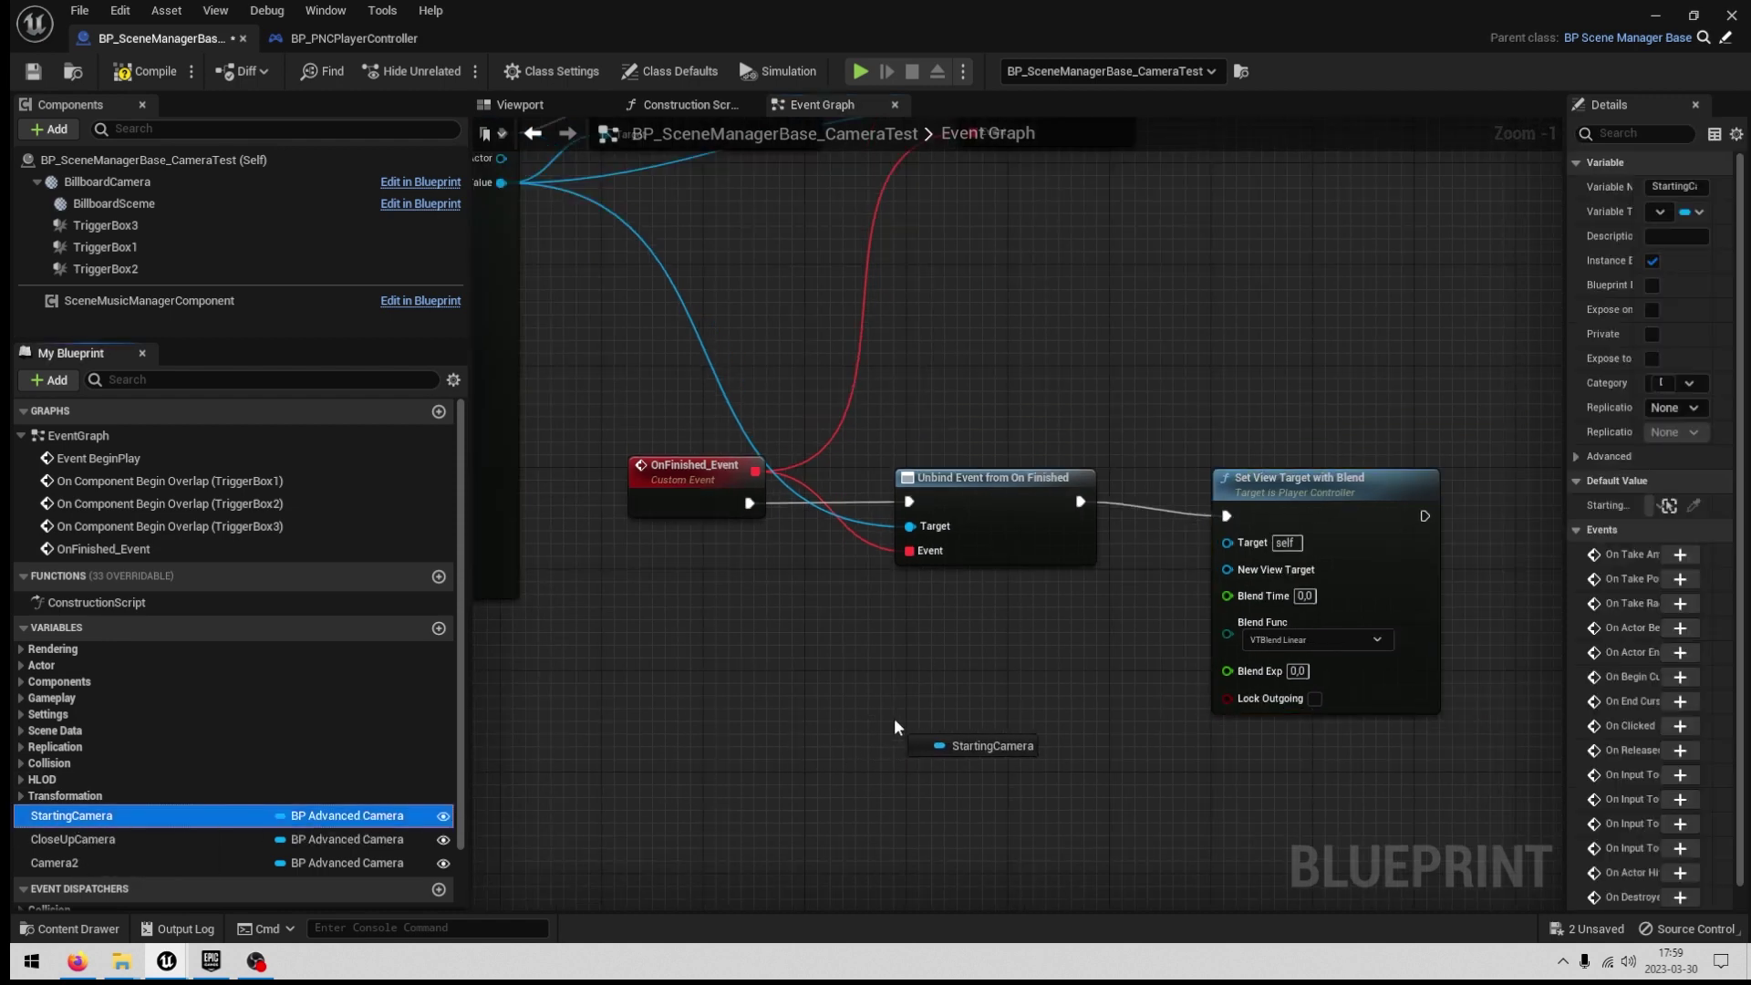
drag(893, 718, 1236, 573)
click(998, 749)
drag(1365, 499, 1456, 462)
drag(948, 724, 1151, 737)
drag(1049, 507, 1049, 481)
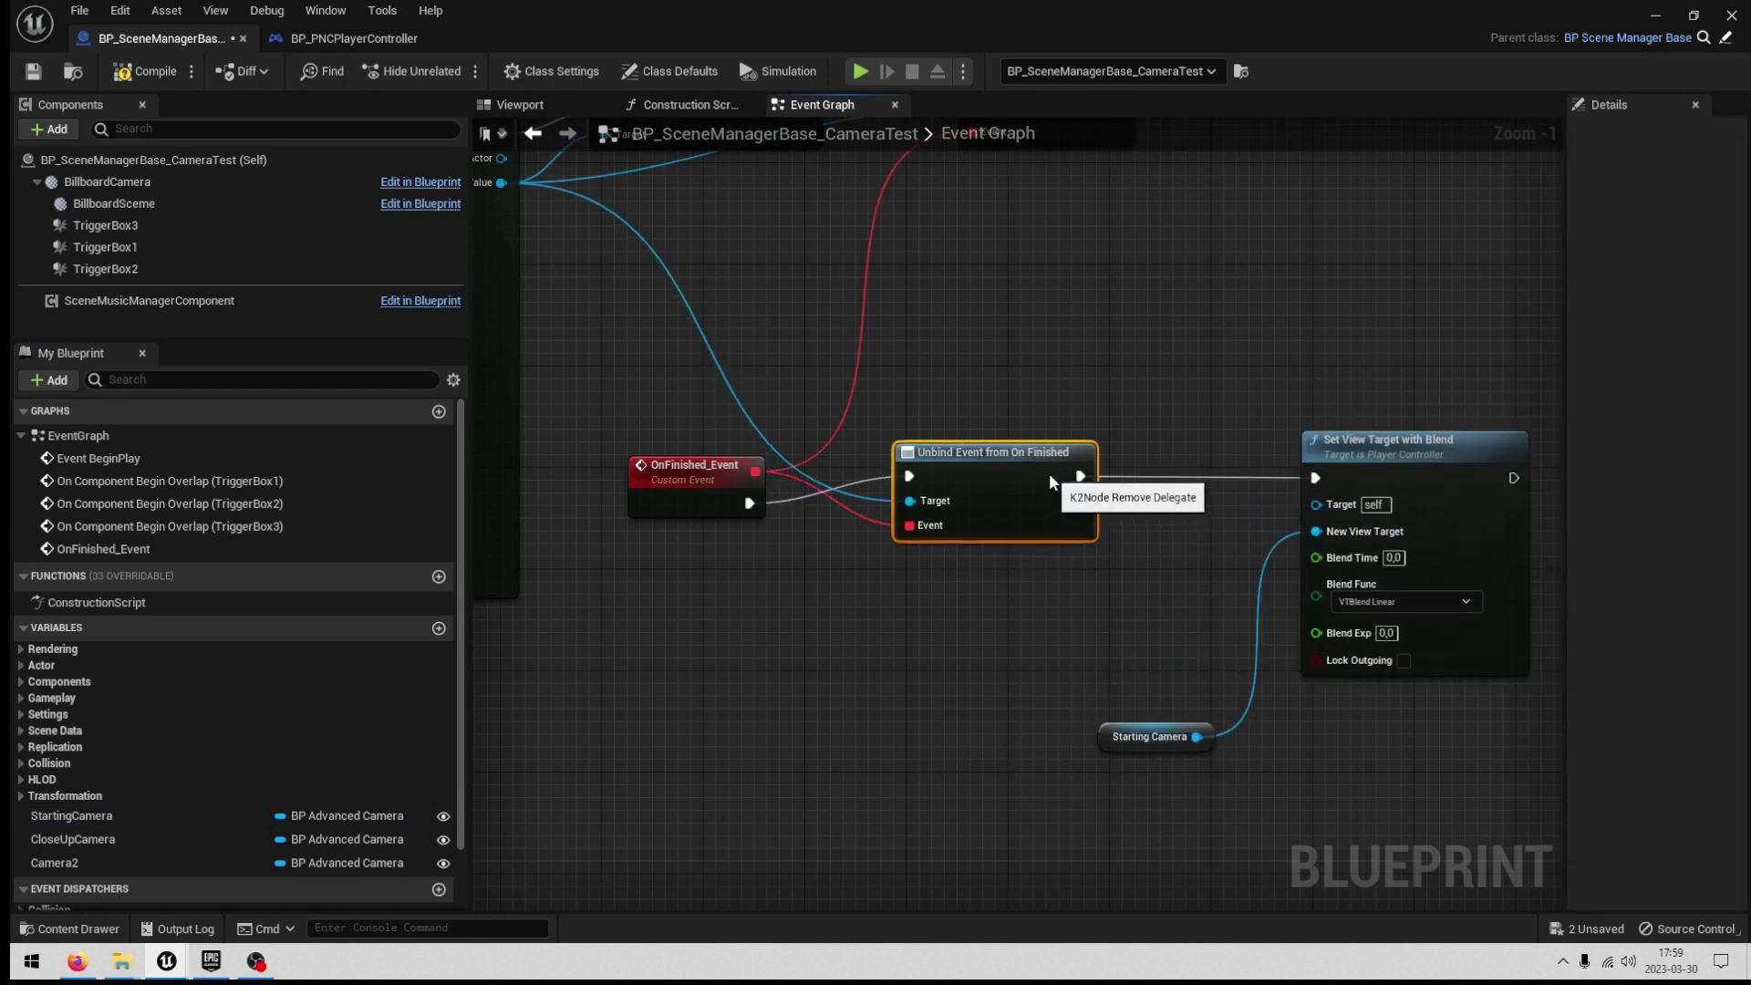
drag(1318, 504, 1124, 614)
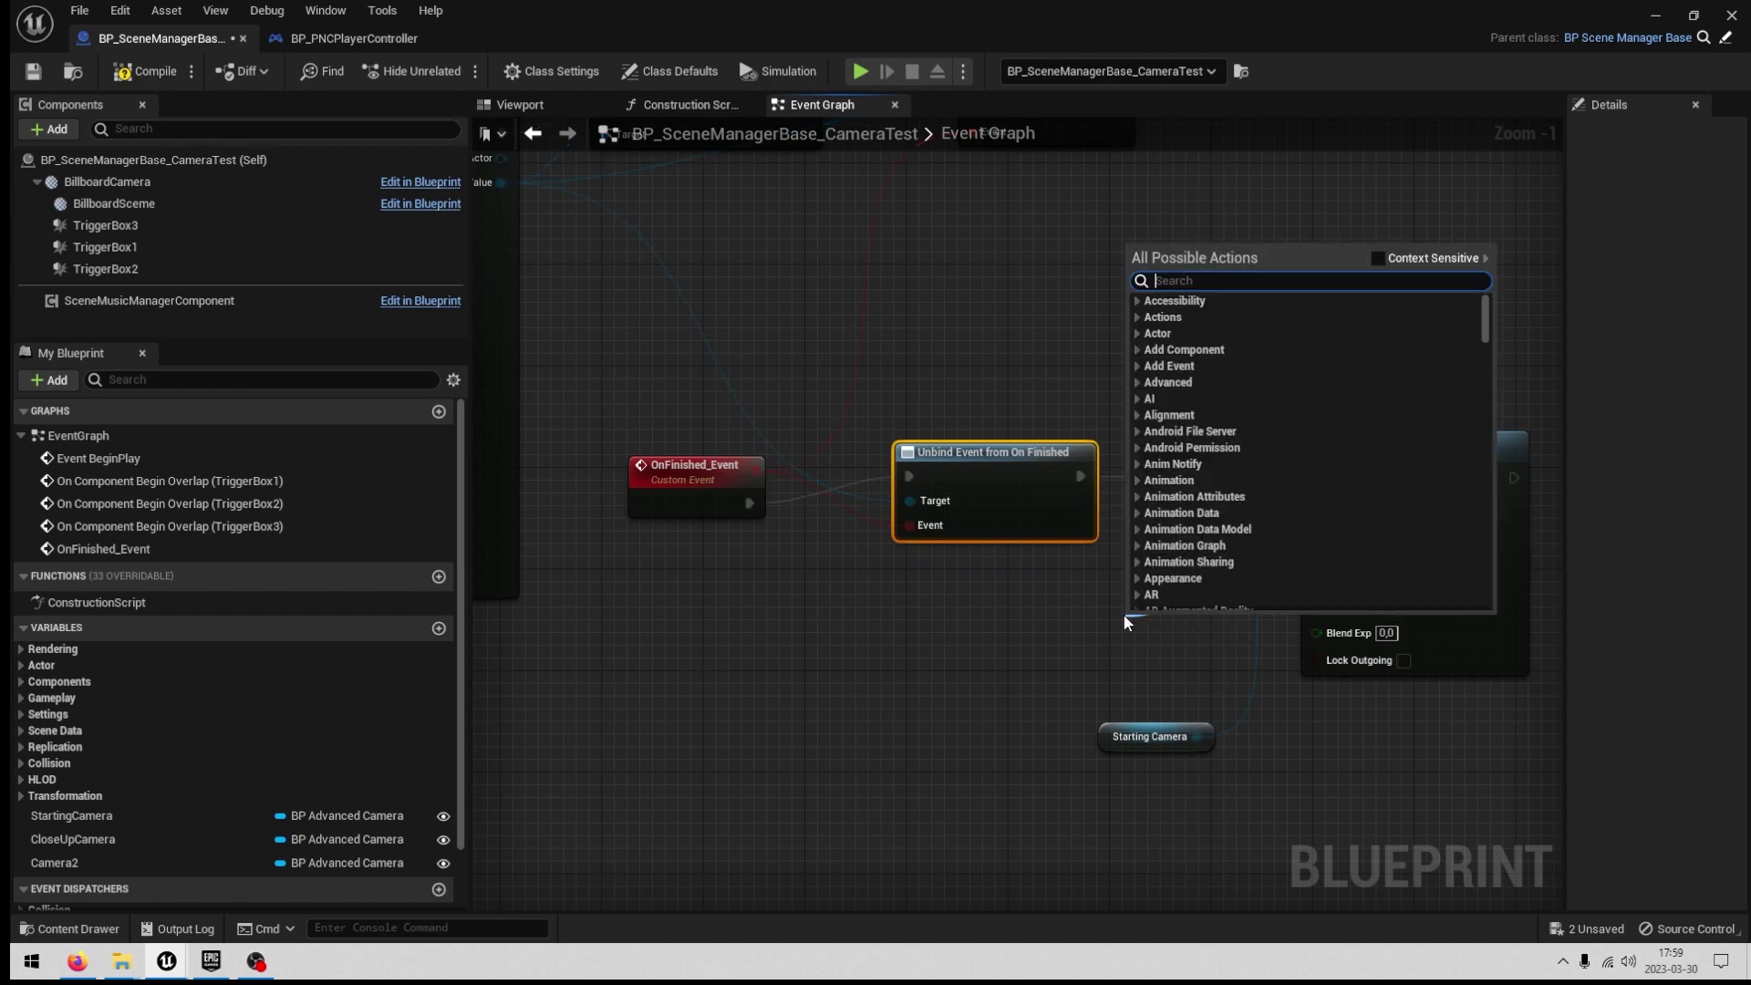
click(1049, 666)
click(1049, 665)
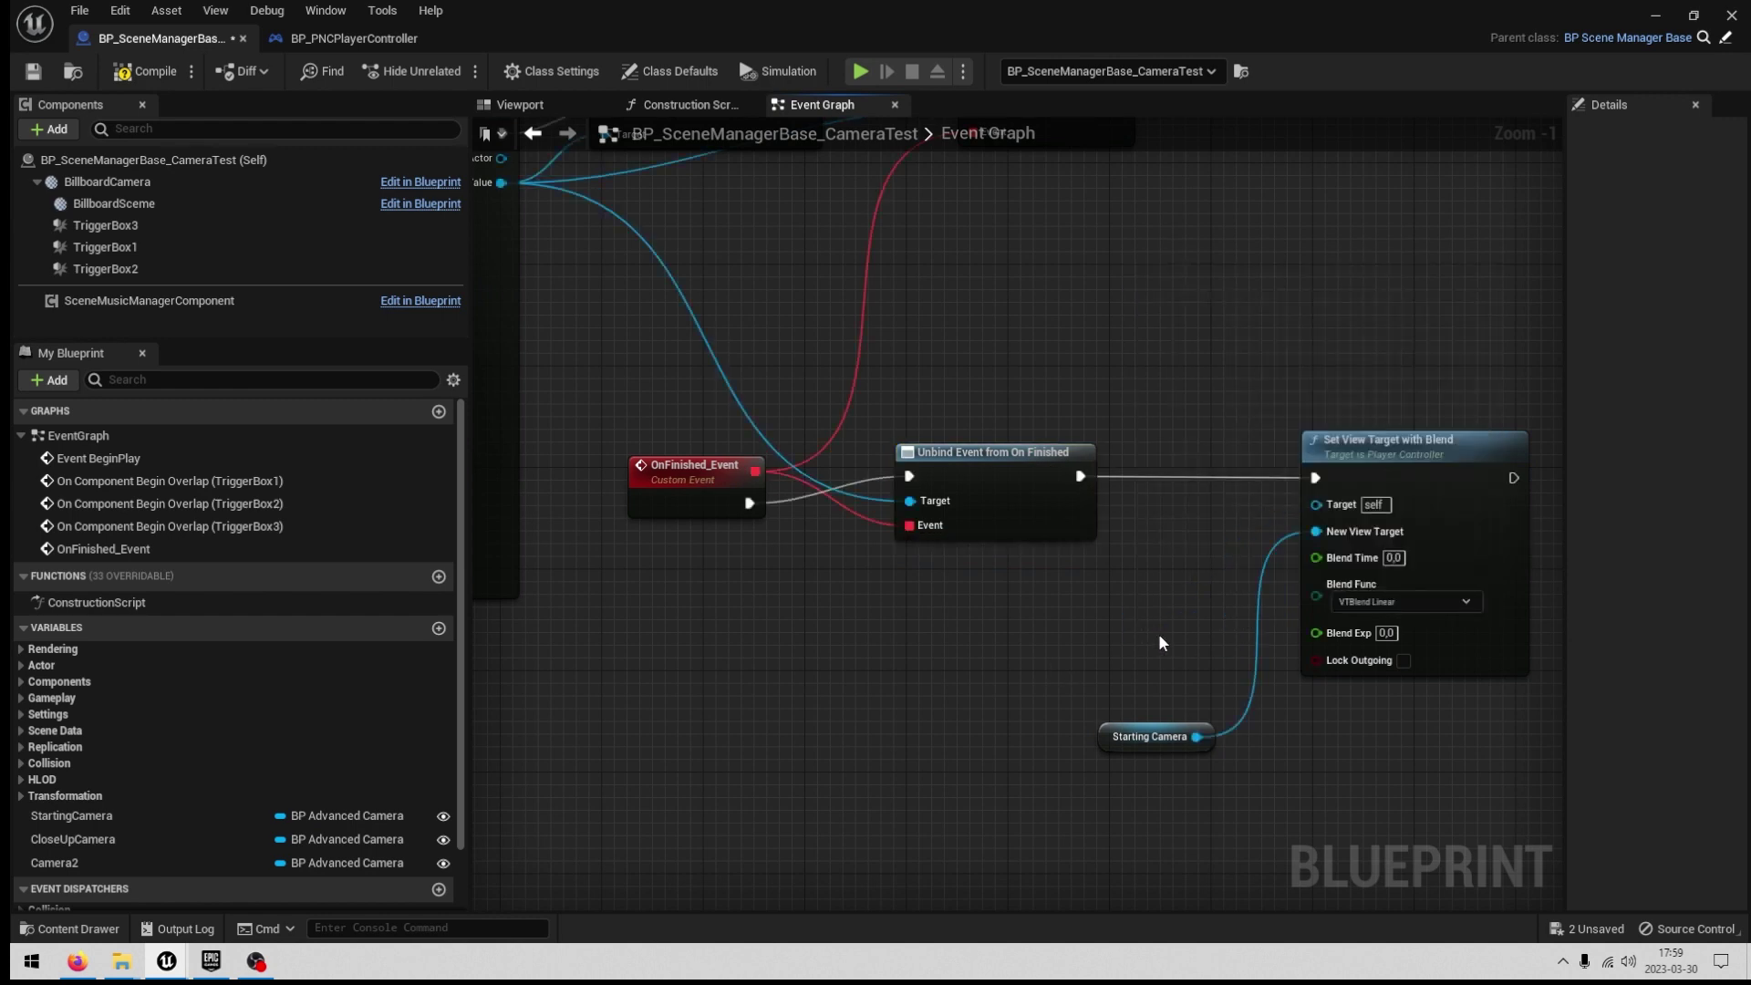
Feed Get PNC Player Controller into the Target of Set View Target with Blend and compile the blueprint.
drag(1315, 505, 1063, 622)
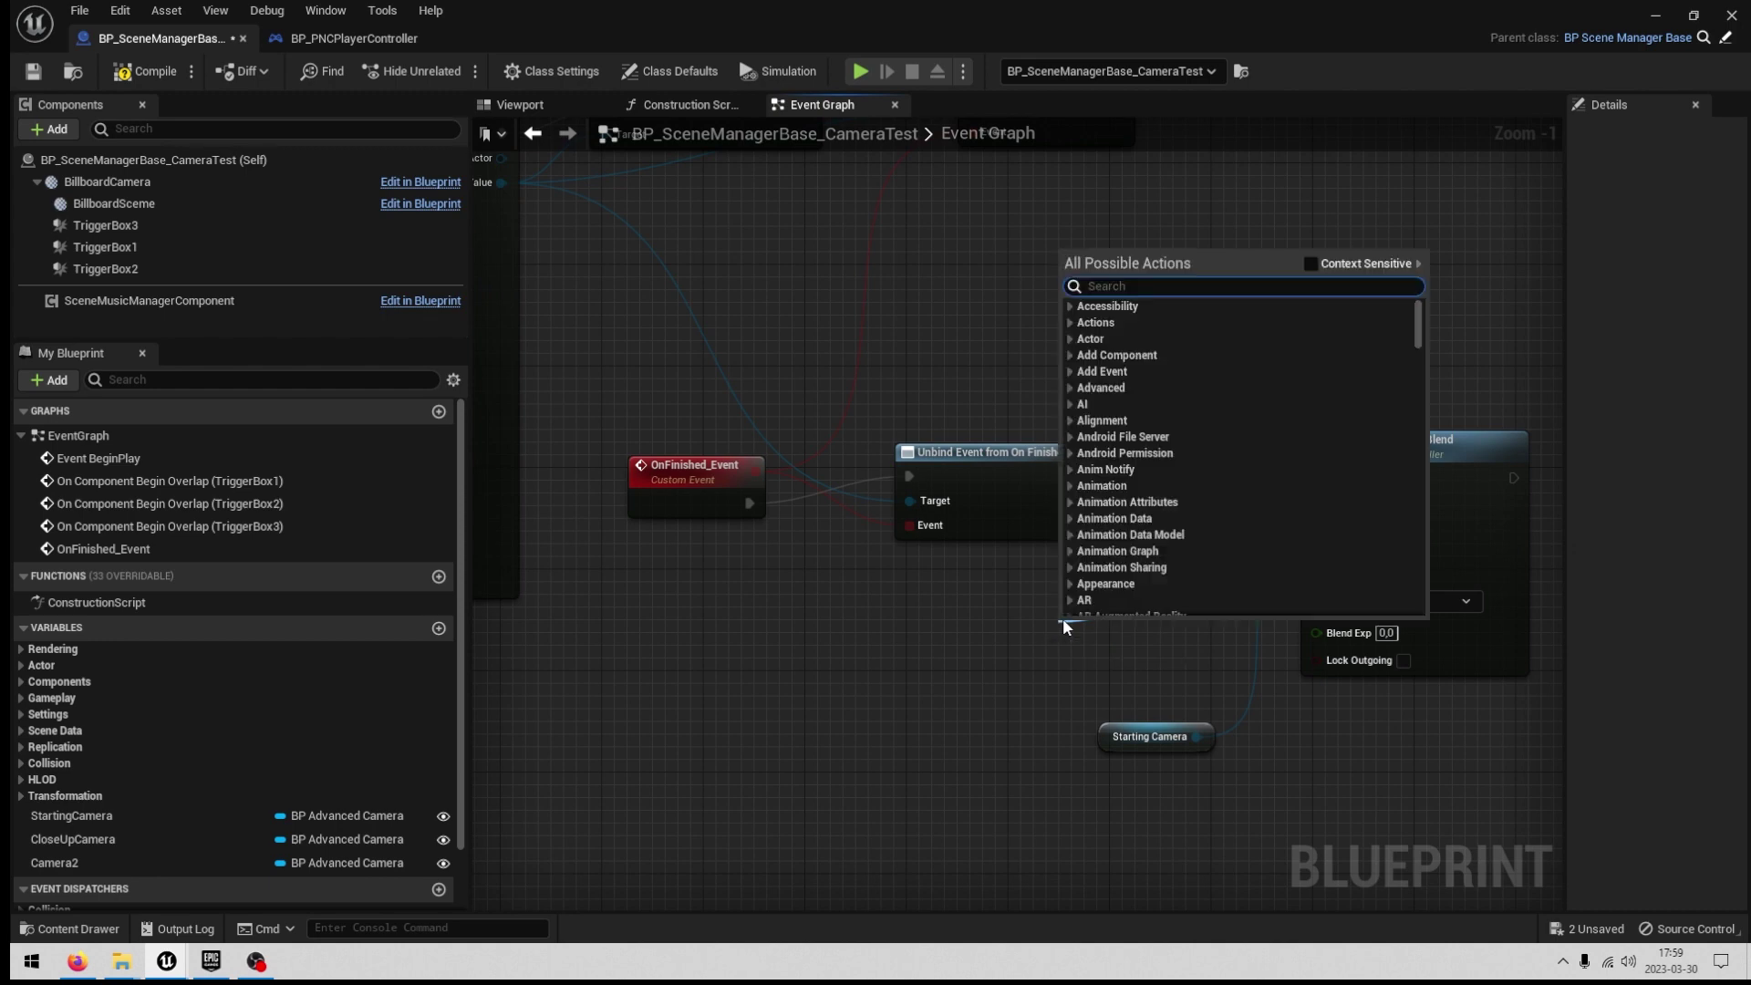
text(player controller)
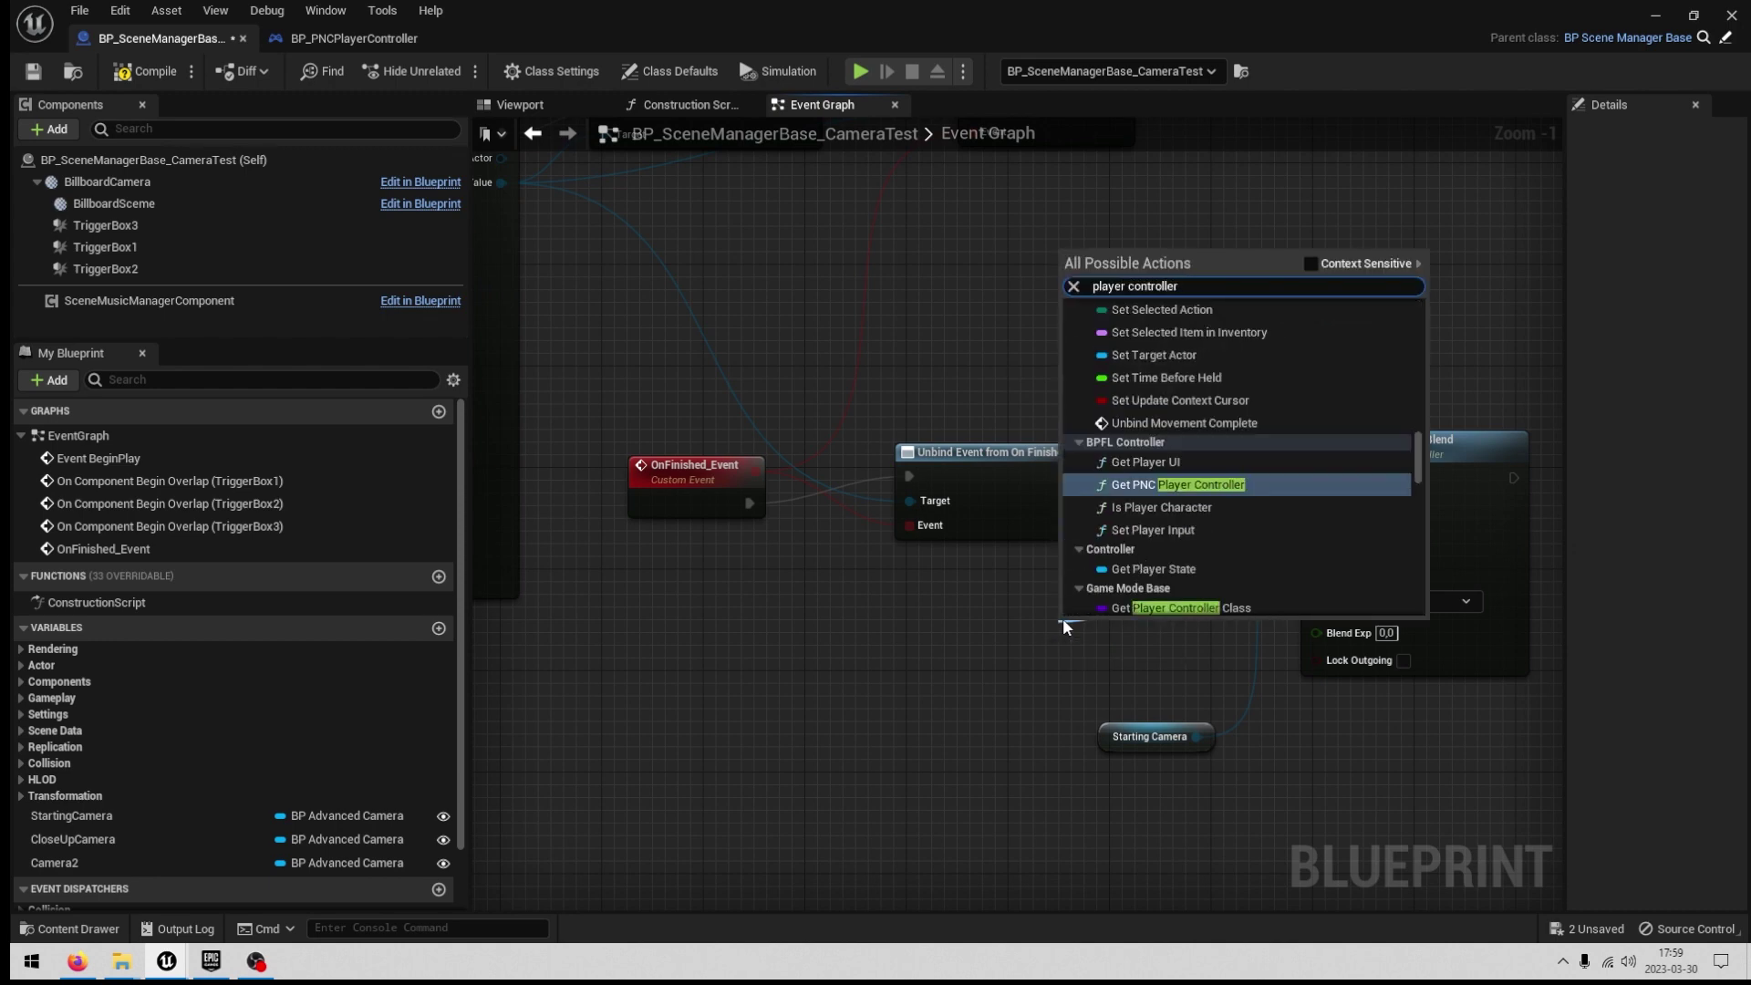
click(1258, 484)
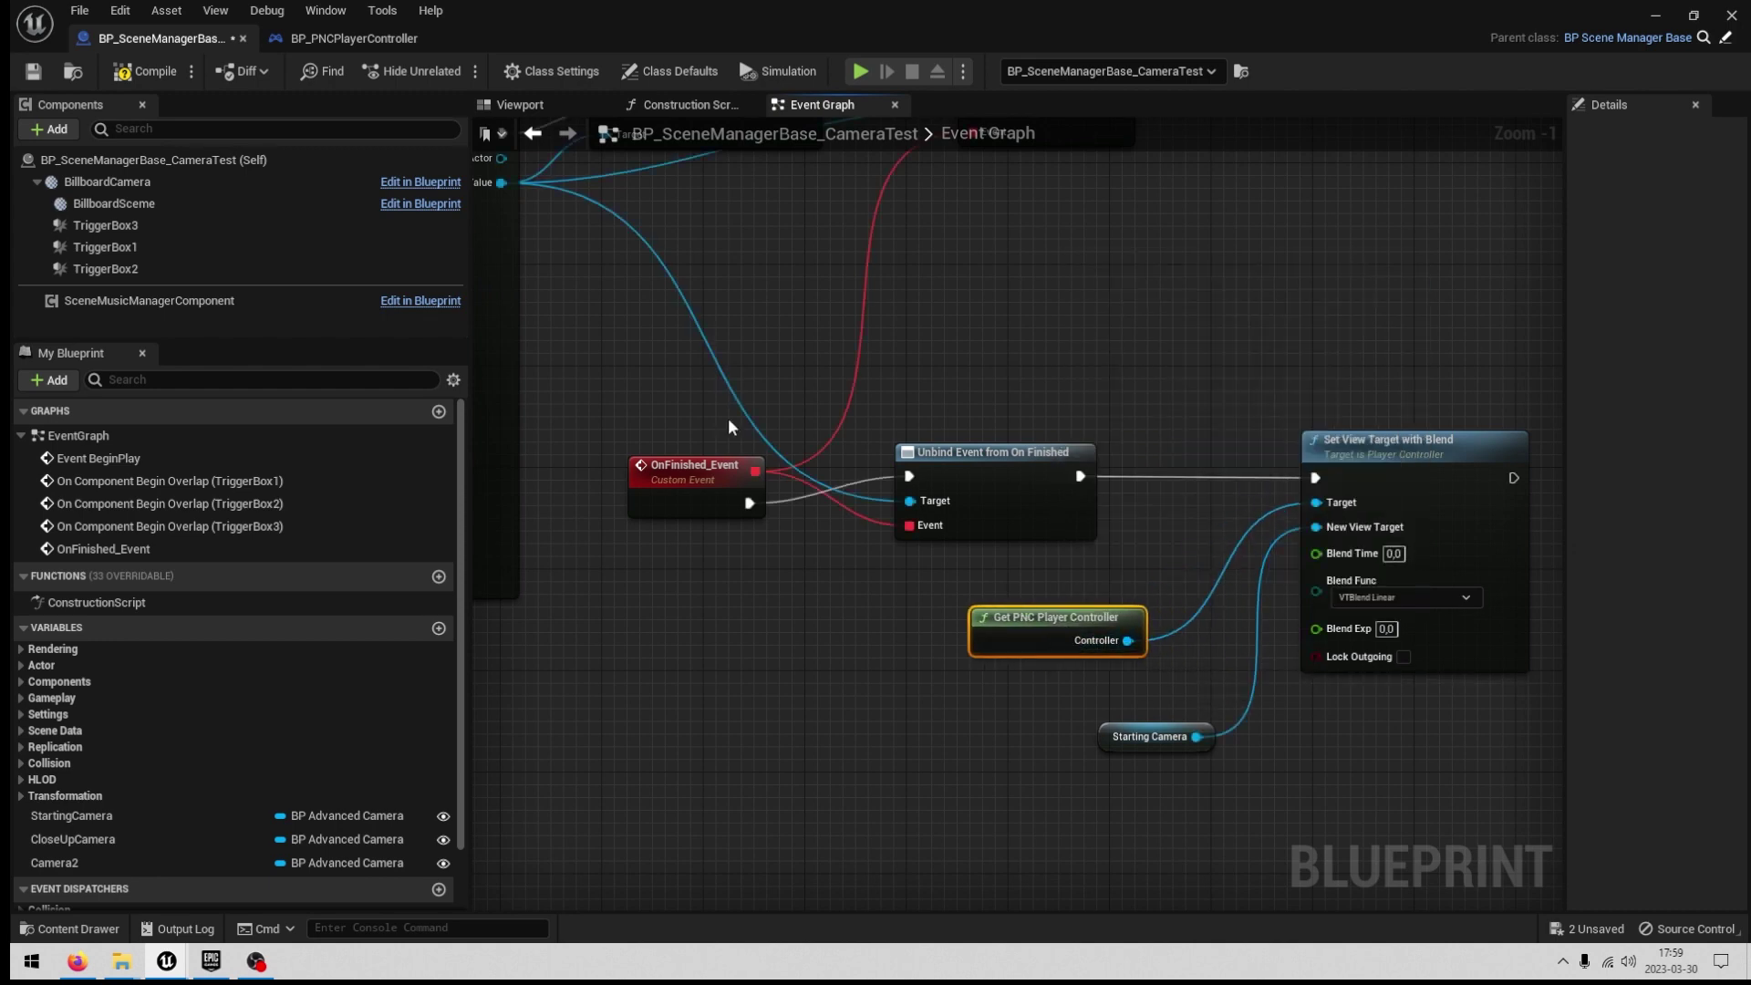
click(153, 72)
Set the Blend Time of Set View Target with Blend and save all modified assets.
click(1394, 554)
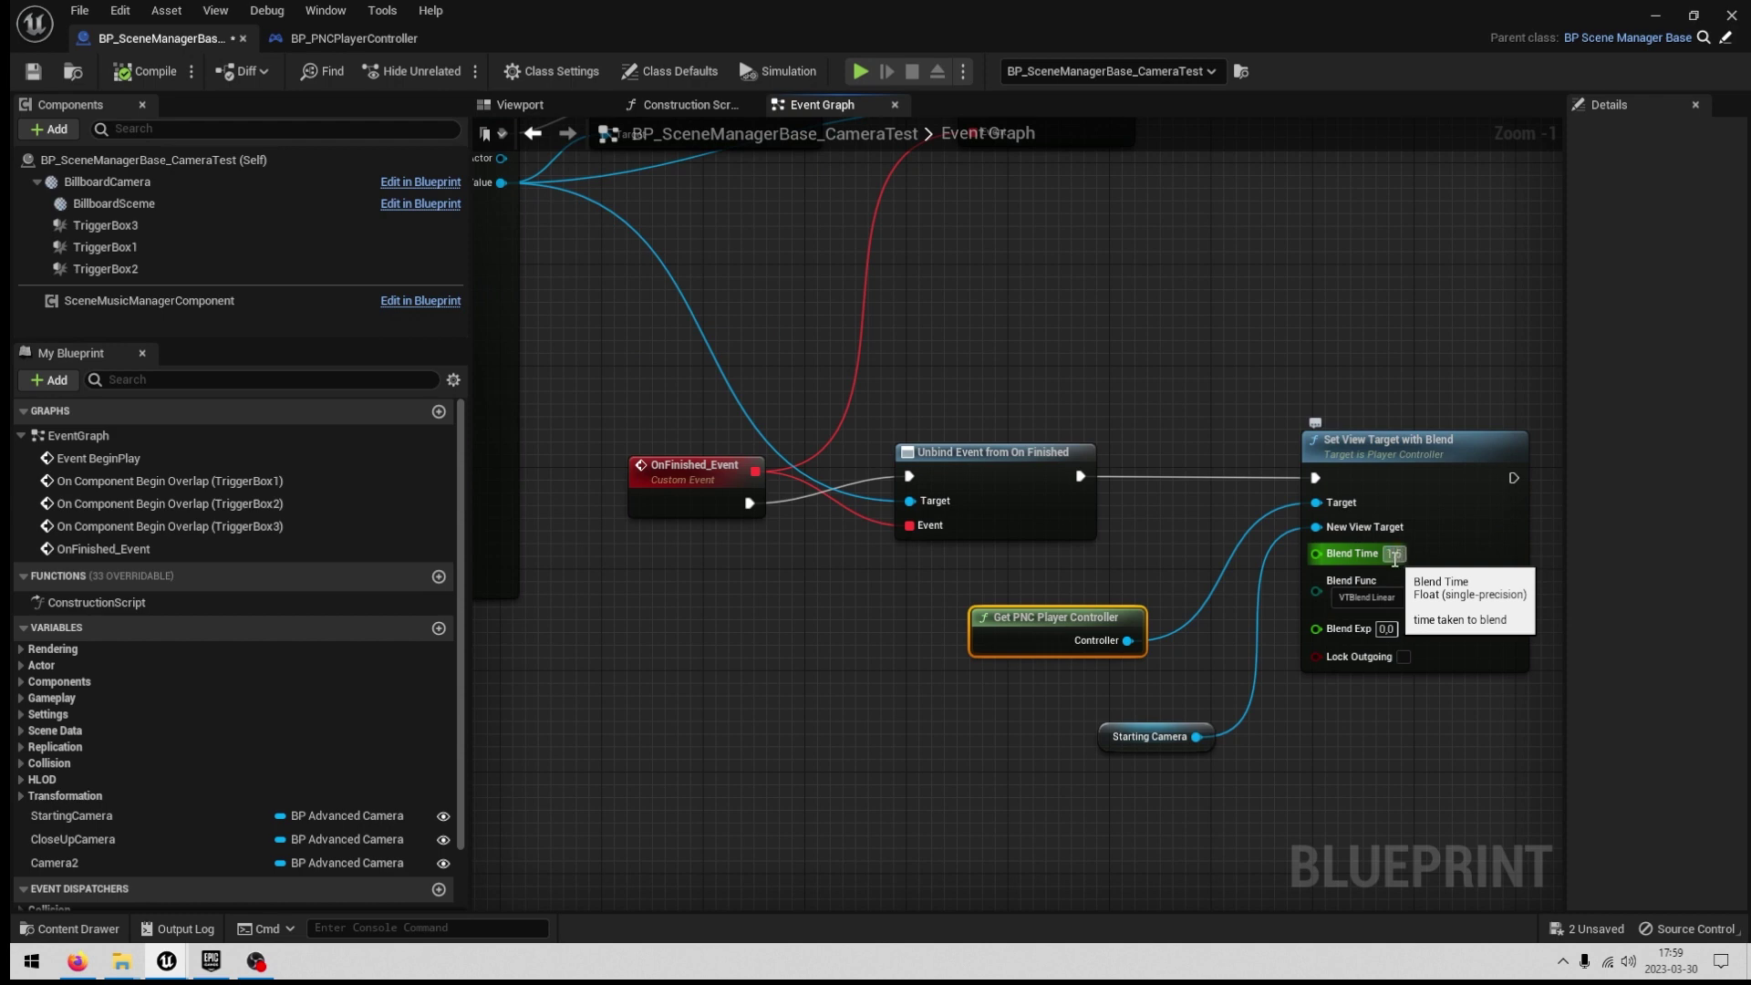
key(Return)
scroll(1136, 556, down, 2)
right_drag(1042, 566, 1288, 631)
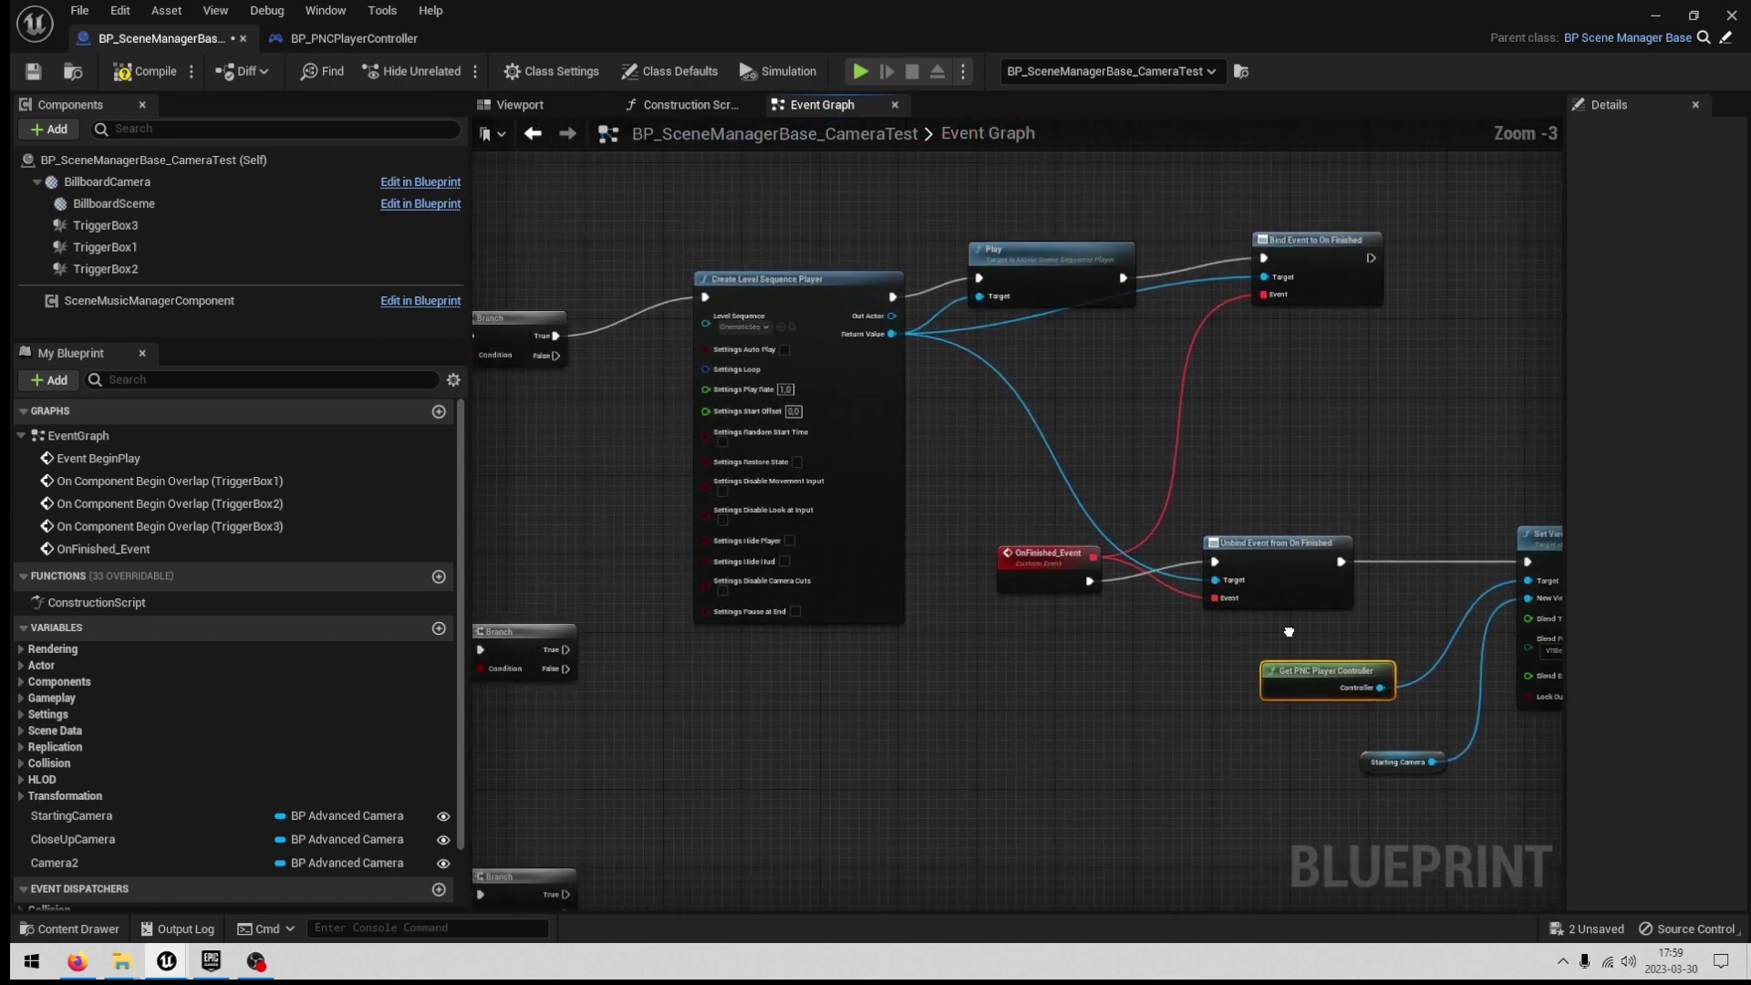
scroll(627, 417, down, 1)
scroll(847, 396, down, 2)
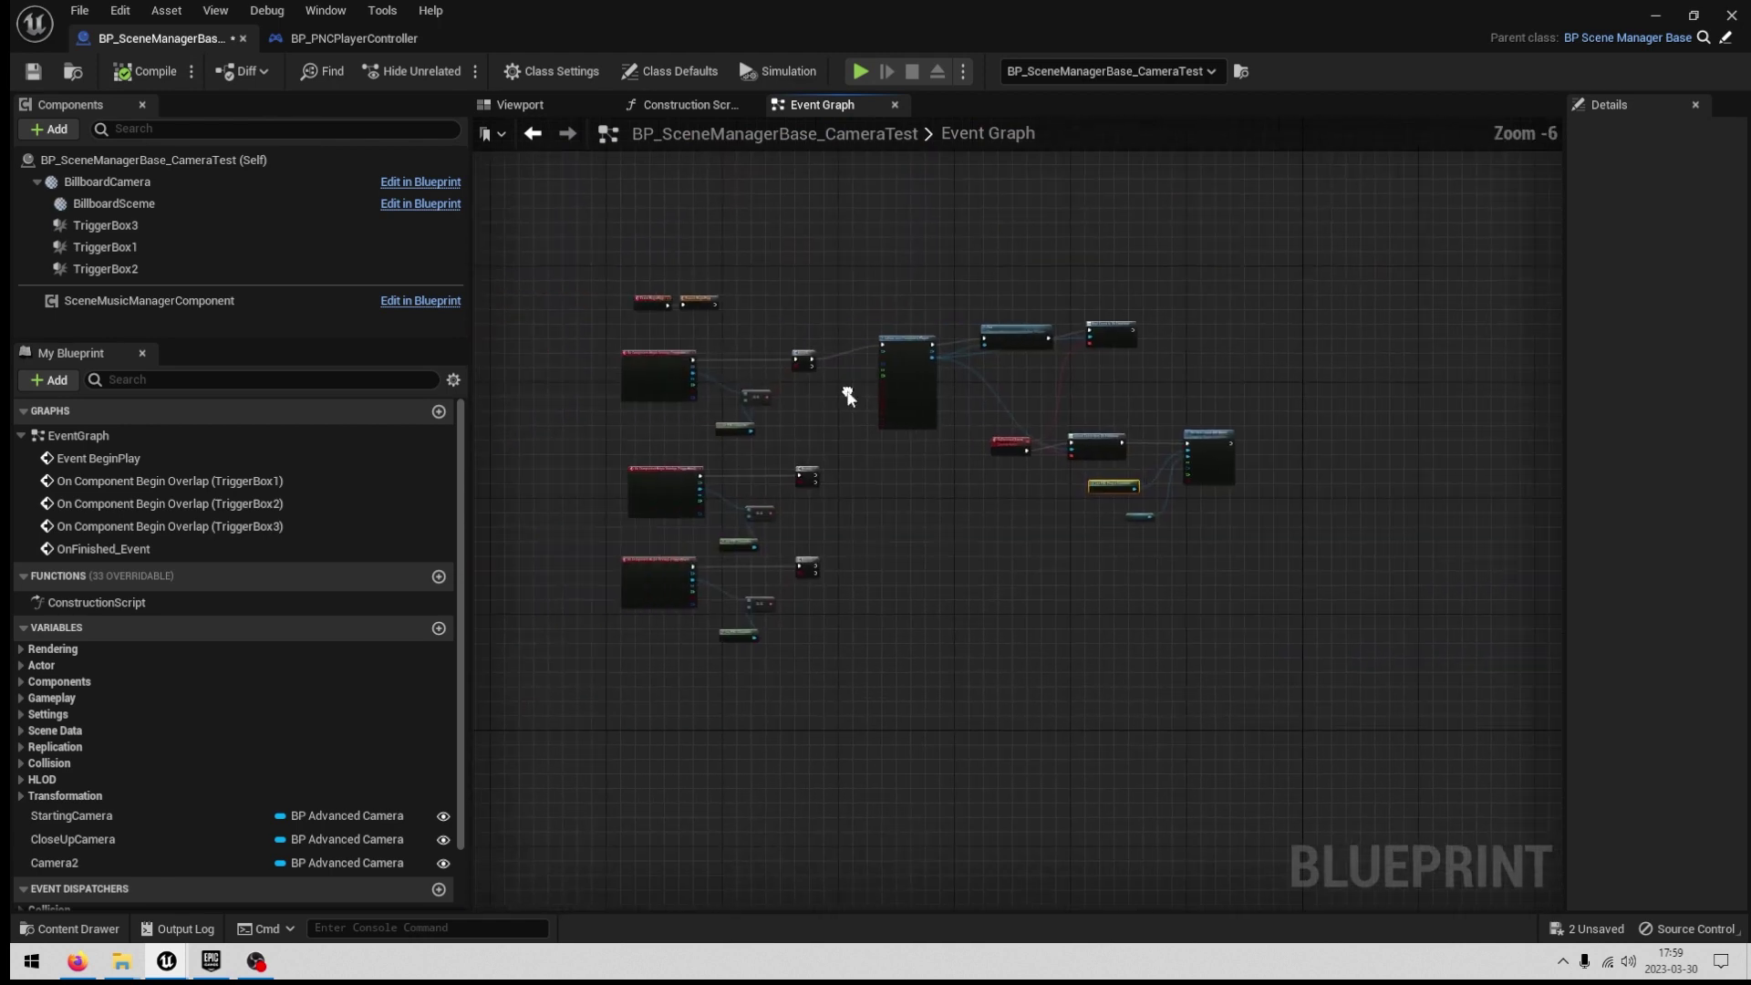
scroll(847, 397, up, 2)
key(ctrl+shift+s)
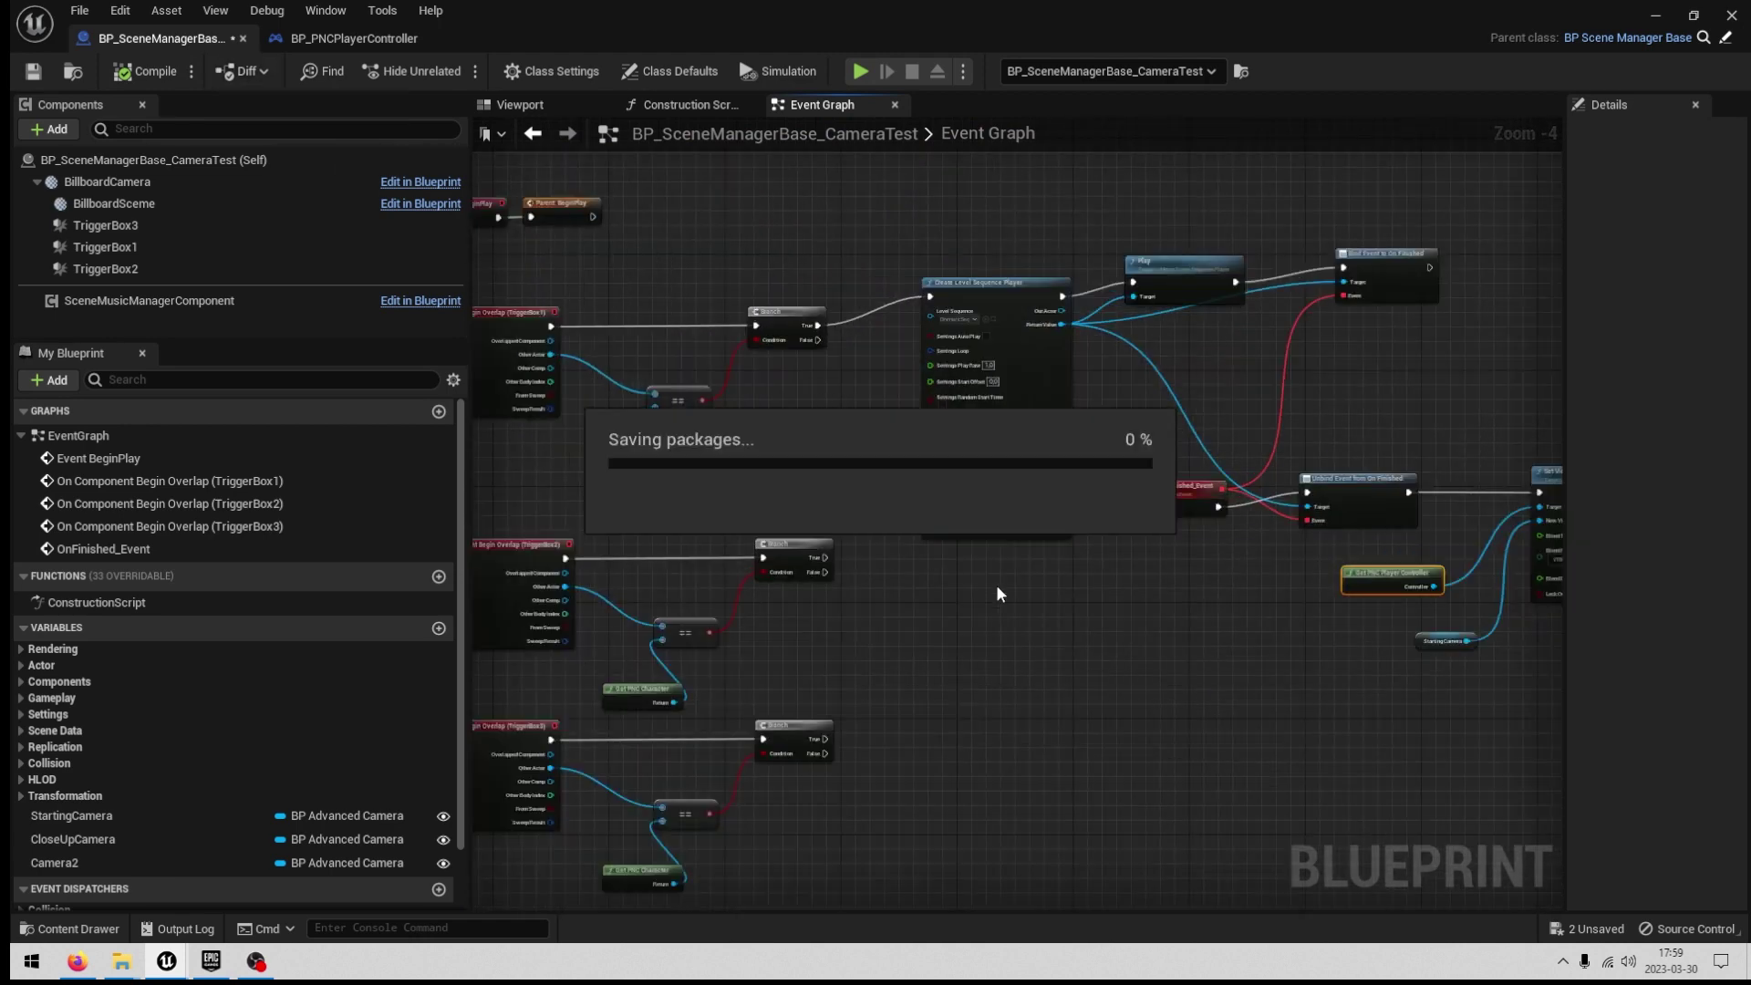
Switch to the CameraTest level and play-test it by walking the character towards the gateway, ending the simulation after the test.
right_drag(1041, 604, 844, 560)
scroll(953, 532, up, 2)
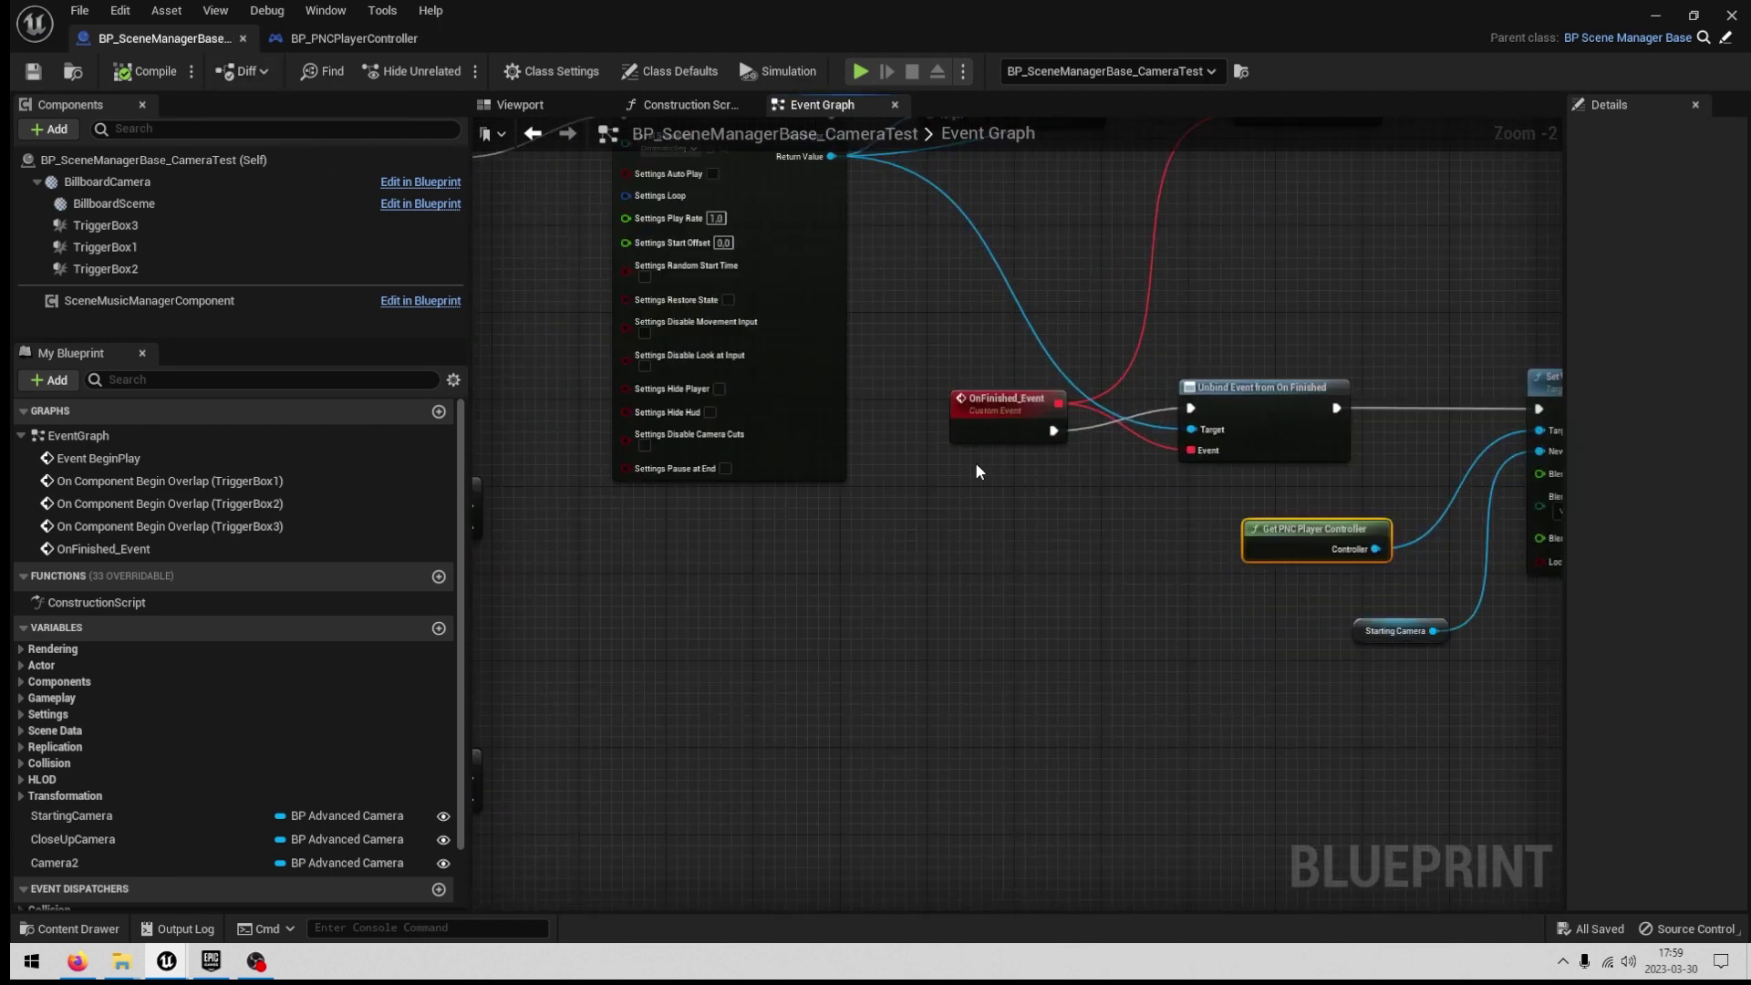
click(1662, 15)
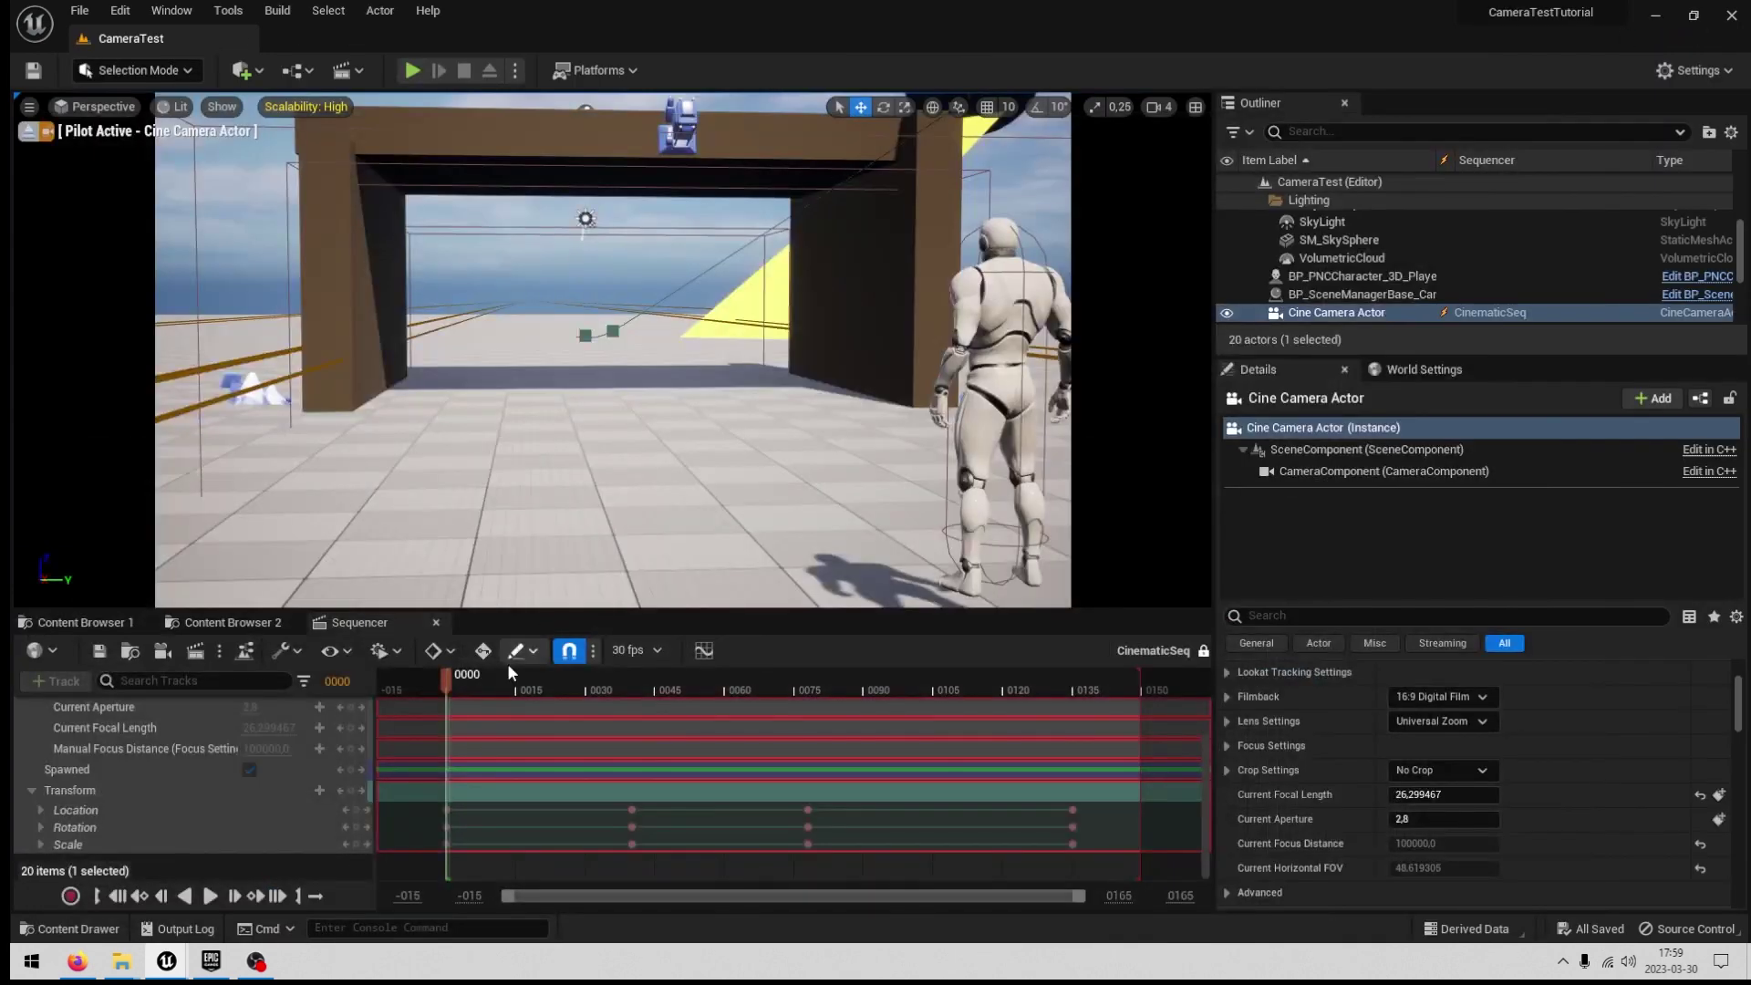
click(82, 622)
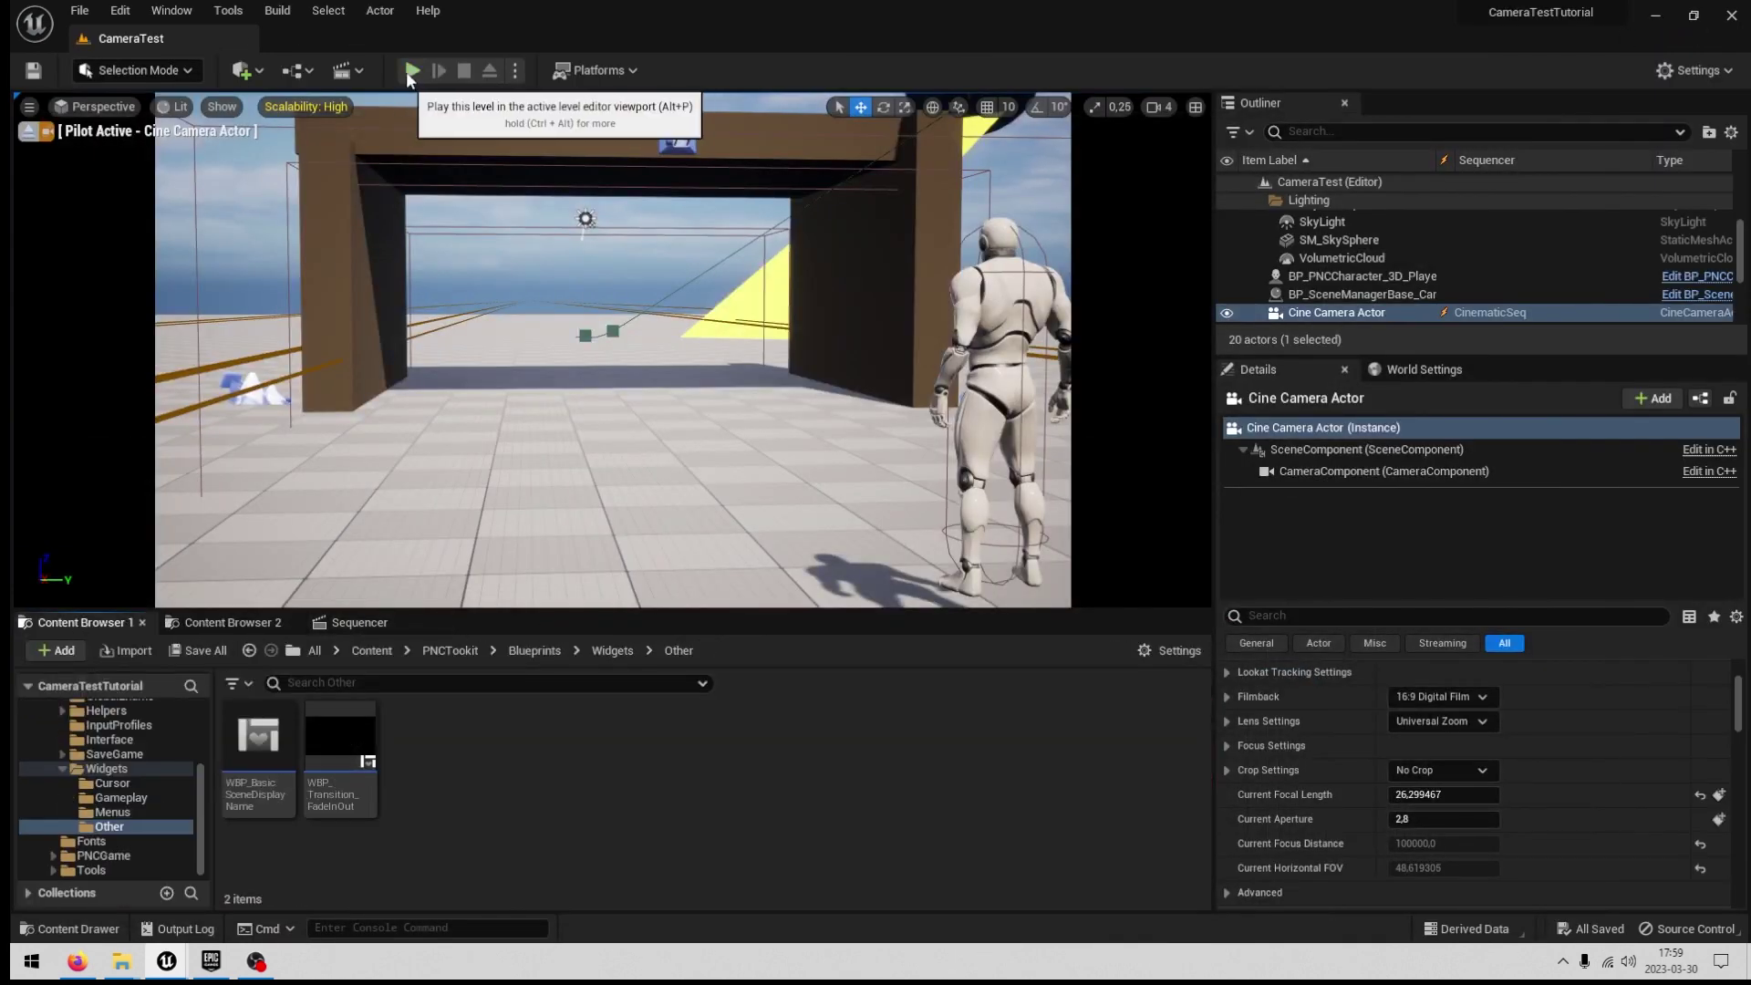
click(412, 70)
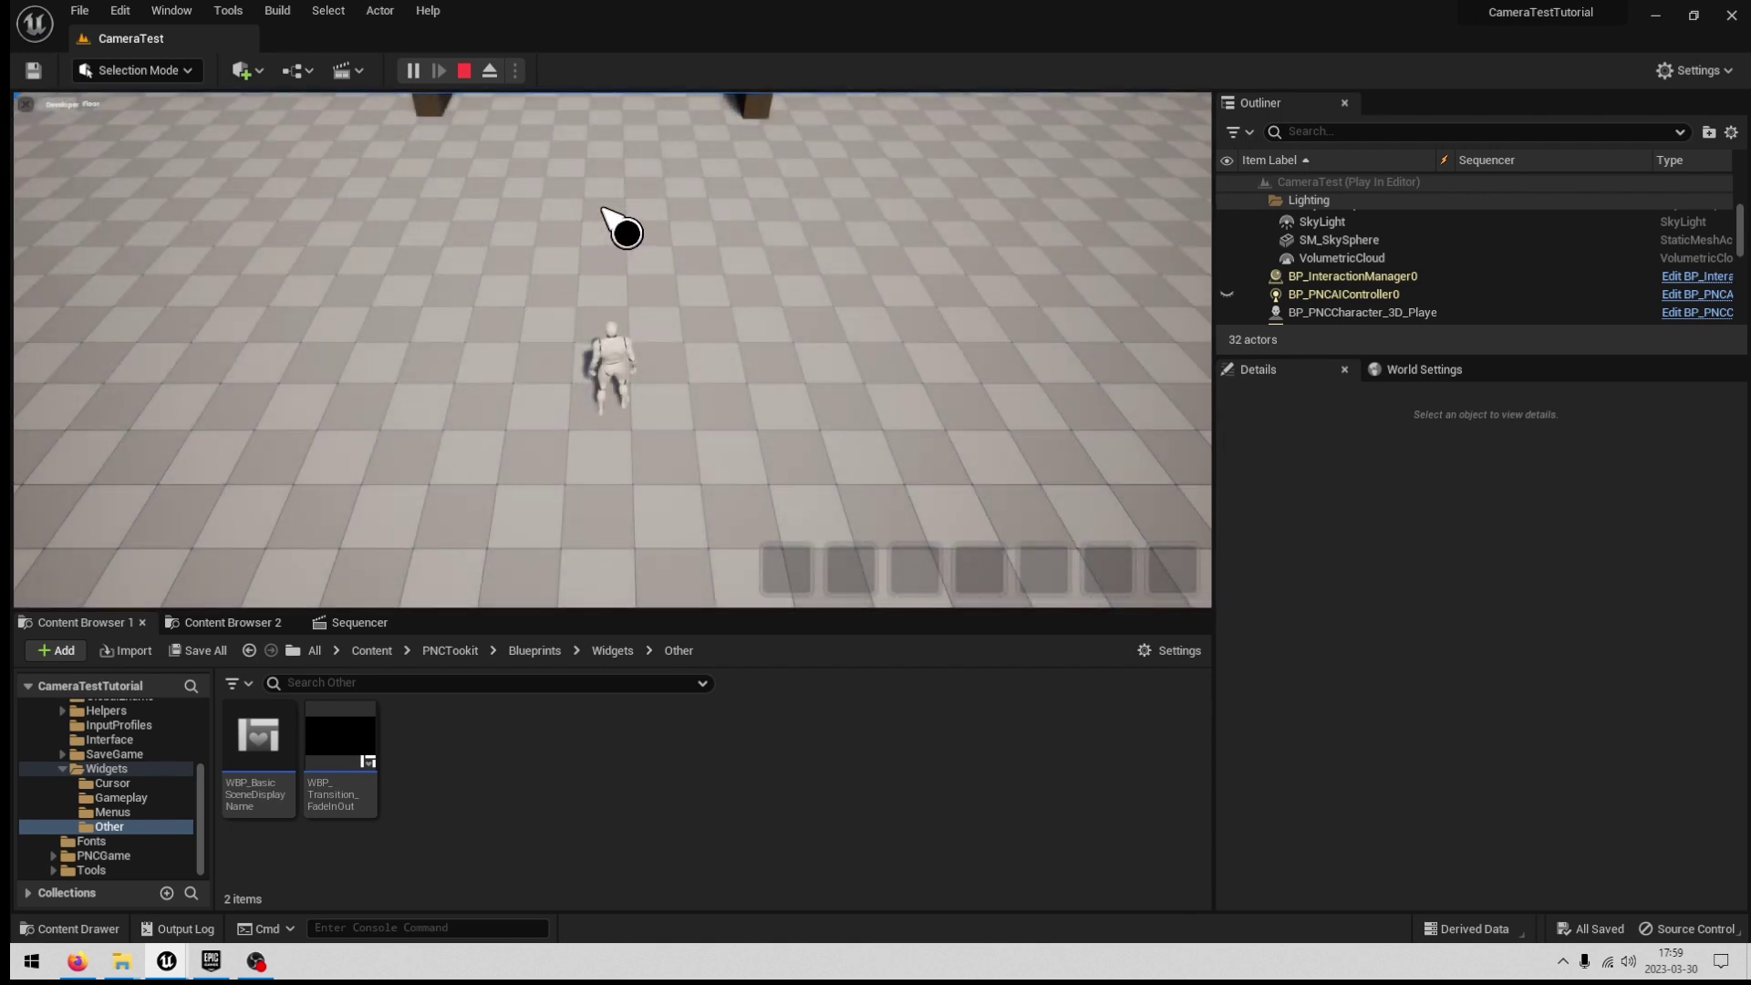
click(602, 210)
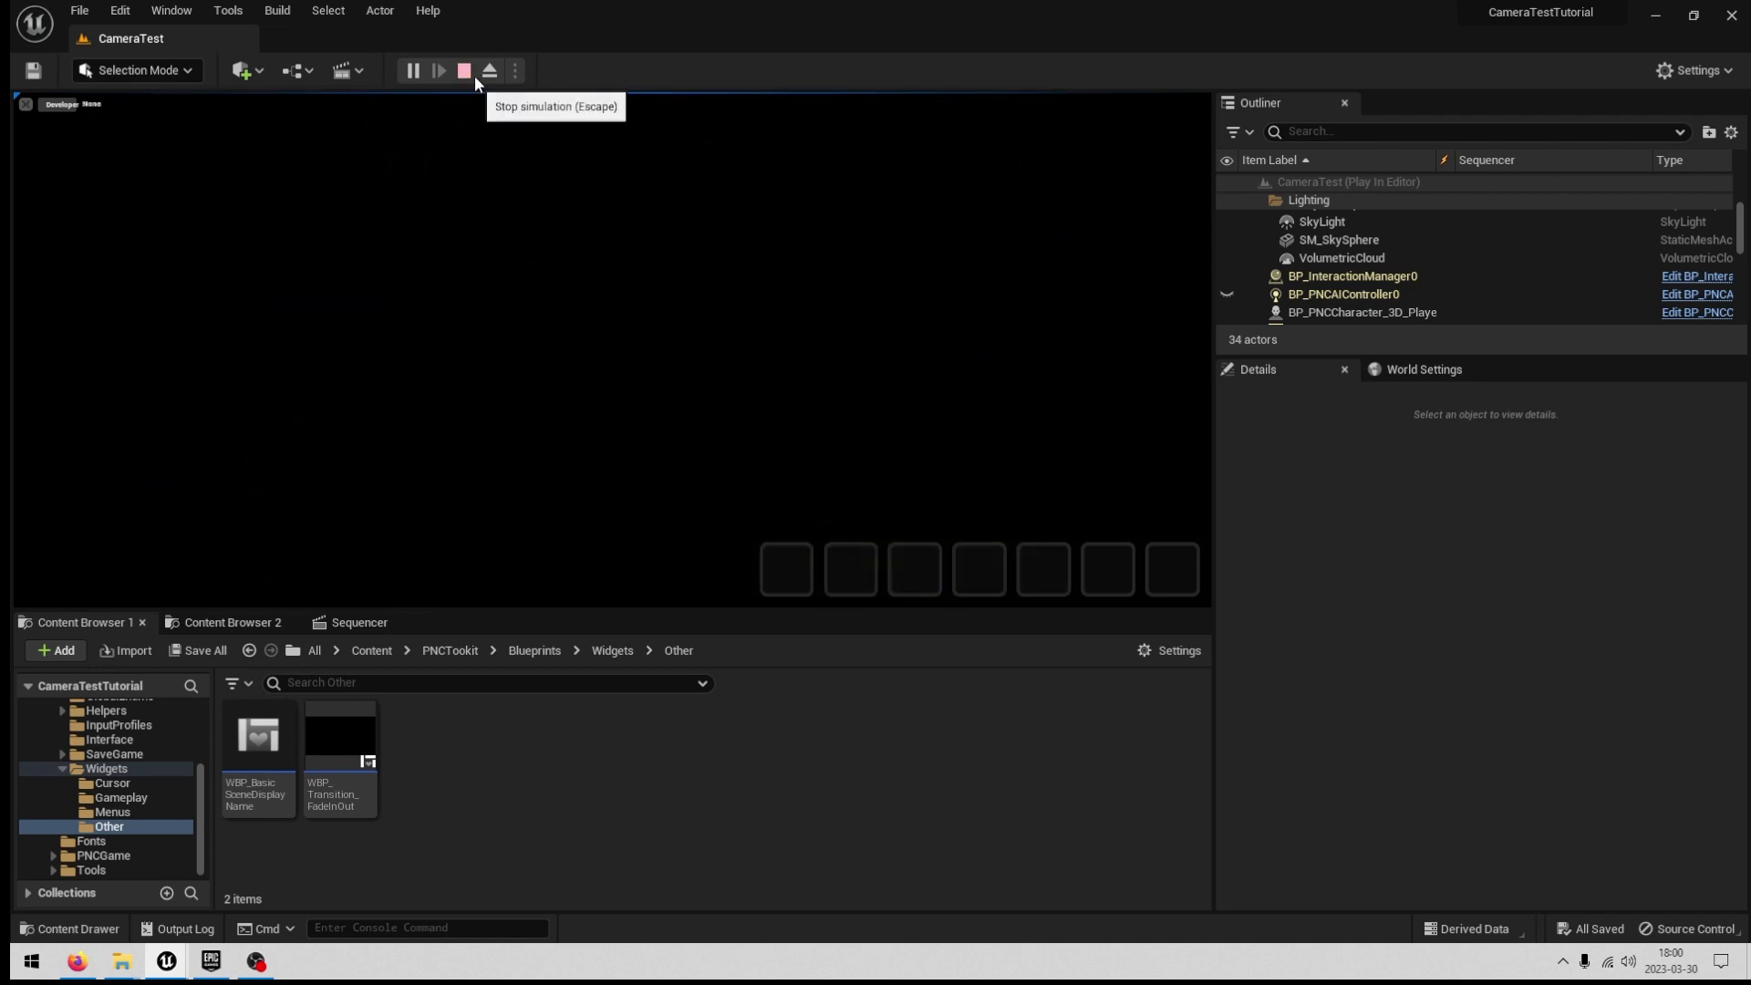
click(473, 76)
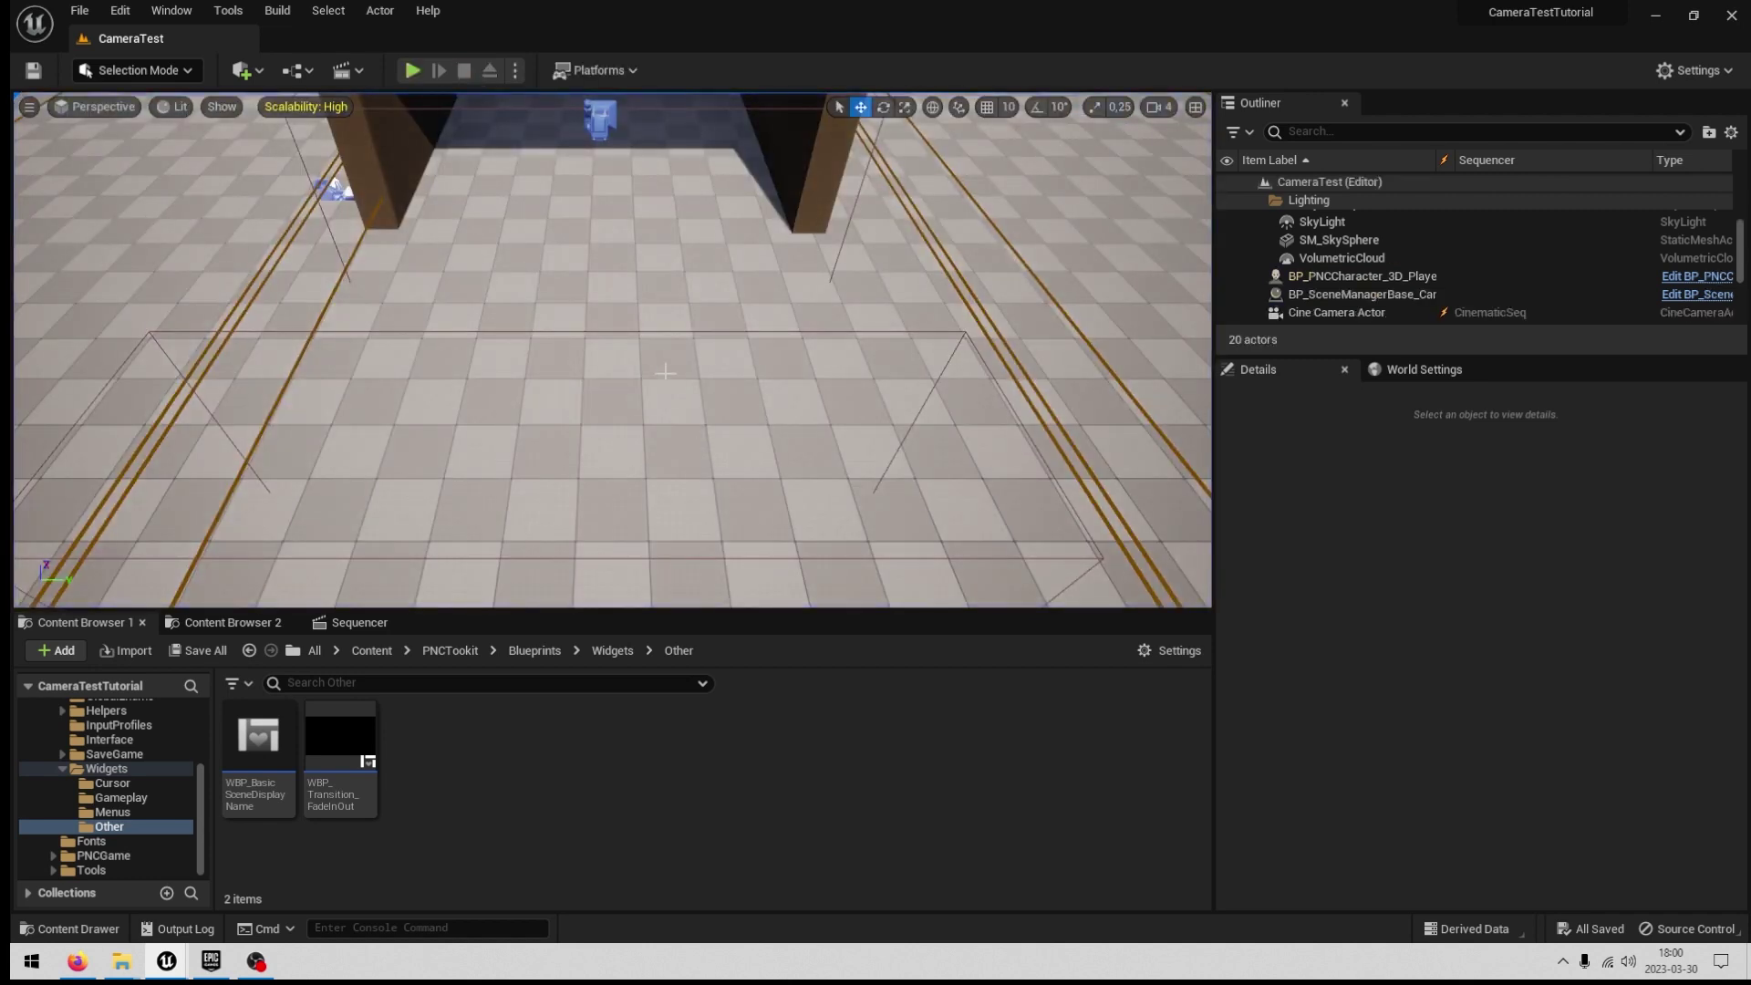
Play-test CameraTest again, walking the character around the floor in several directions to check the camera behaviour, and stop the simulation.
click(404, 72)
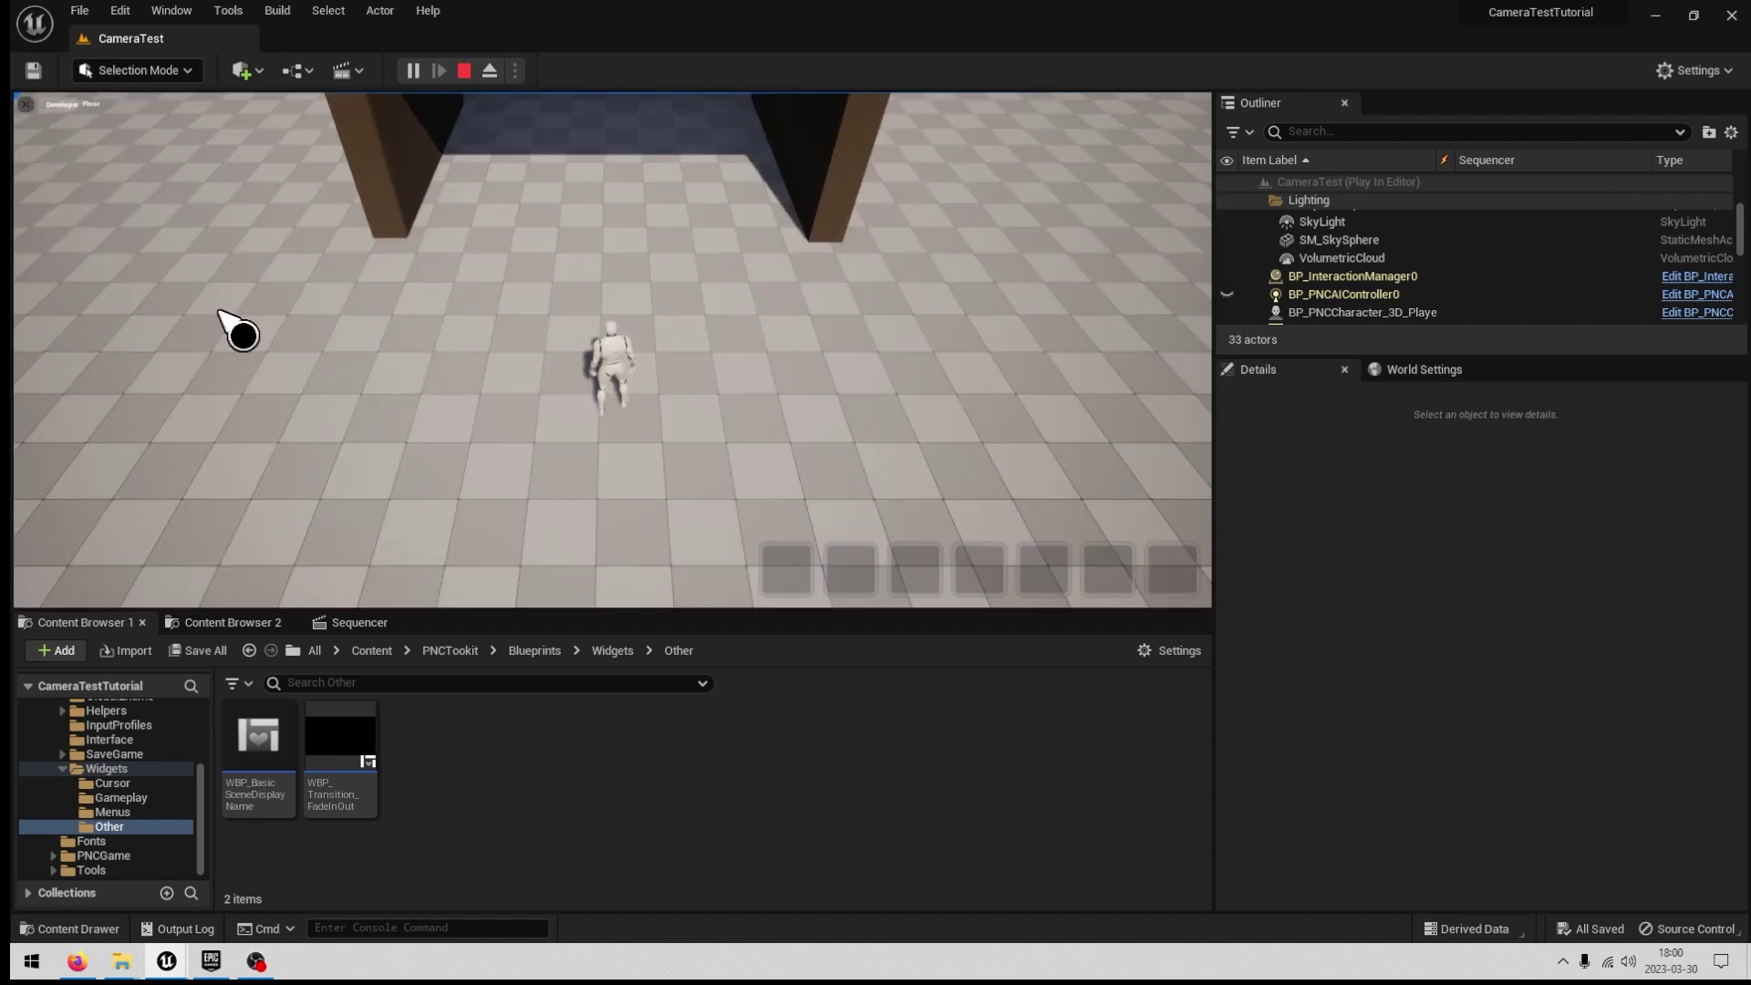
click(762, 408)
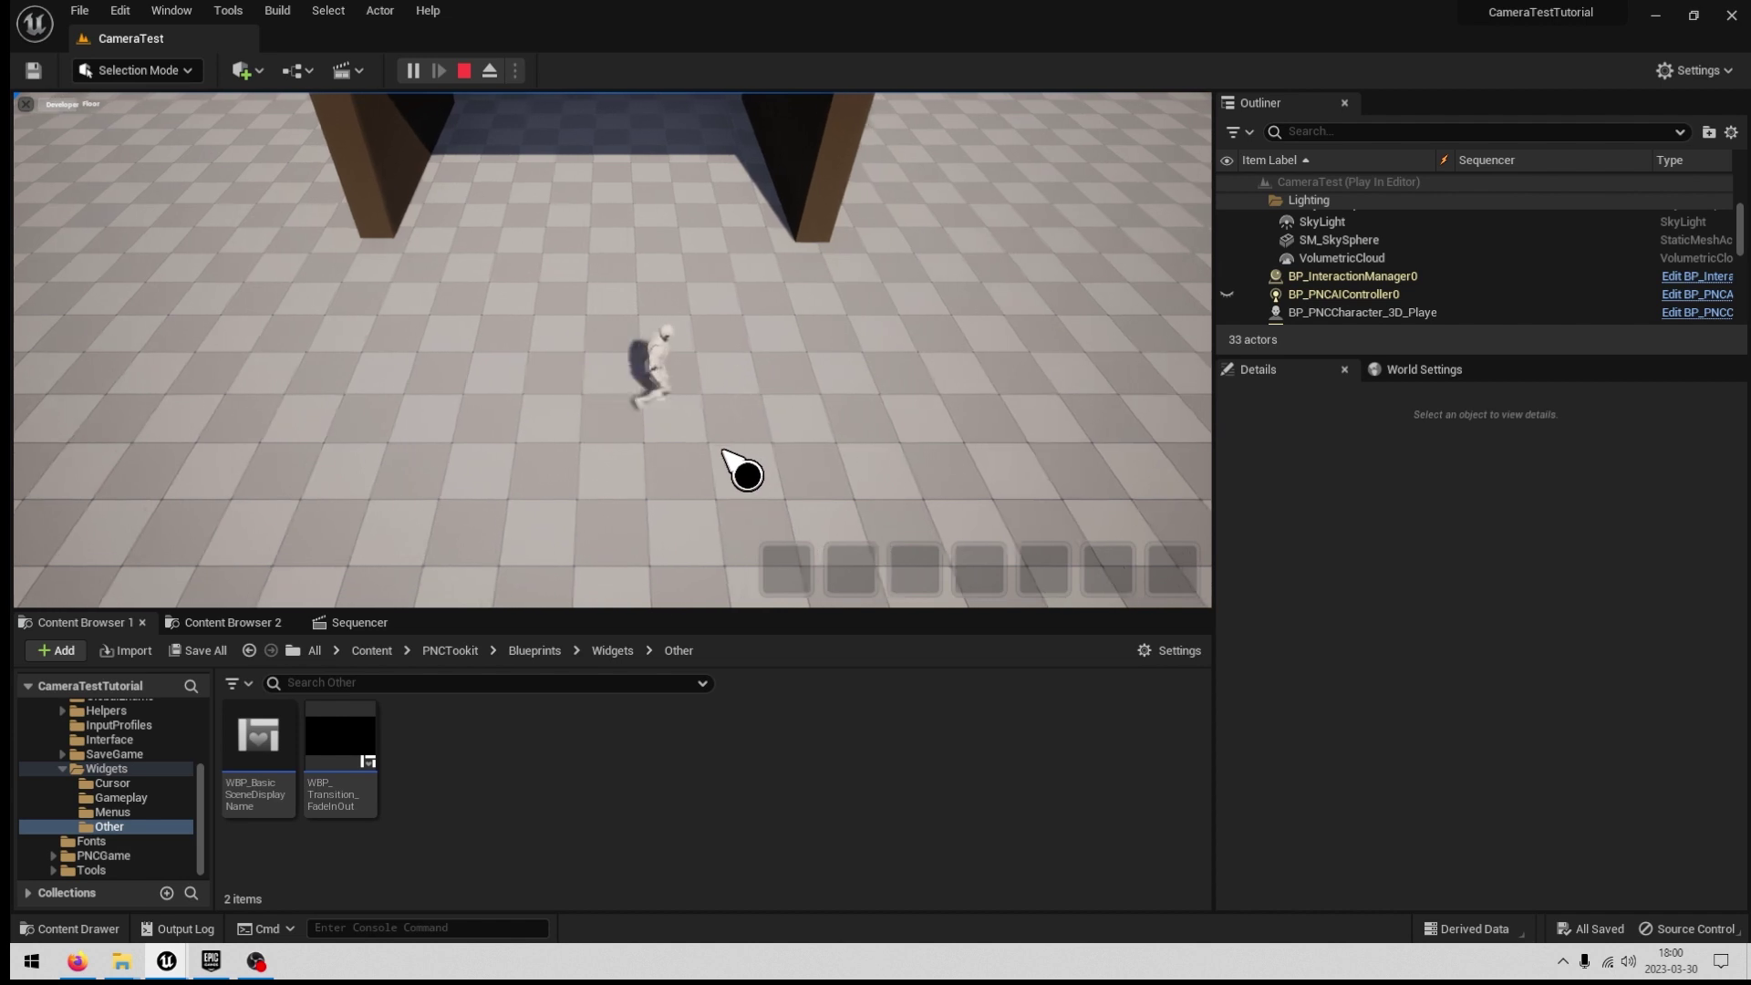
click(676, 456)
click(575, 474)
click(429, 490)
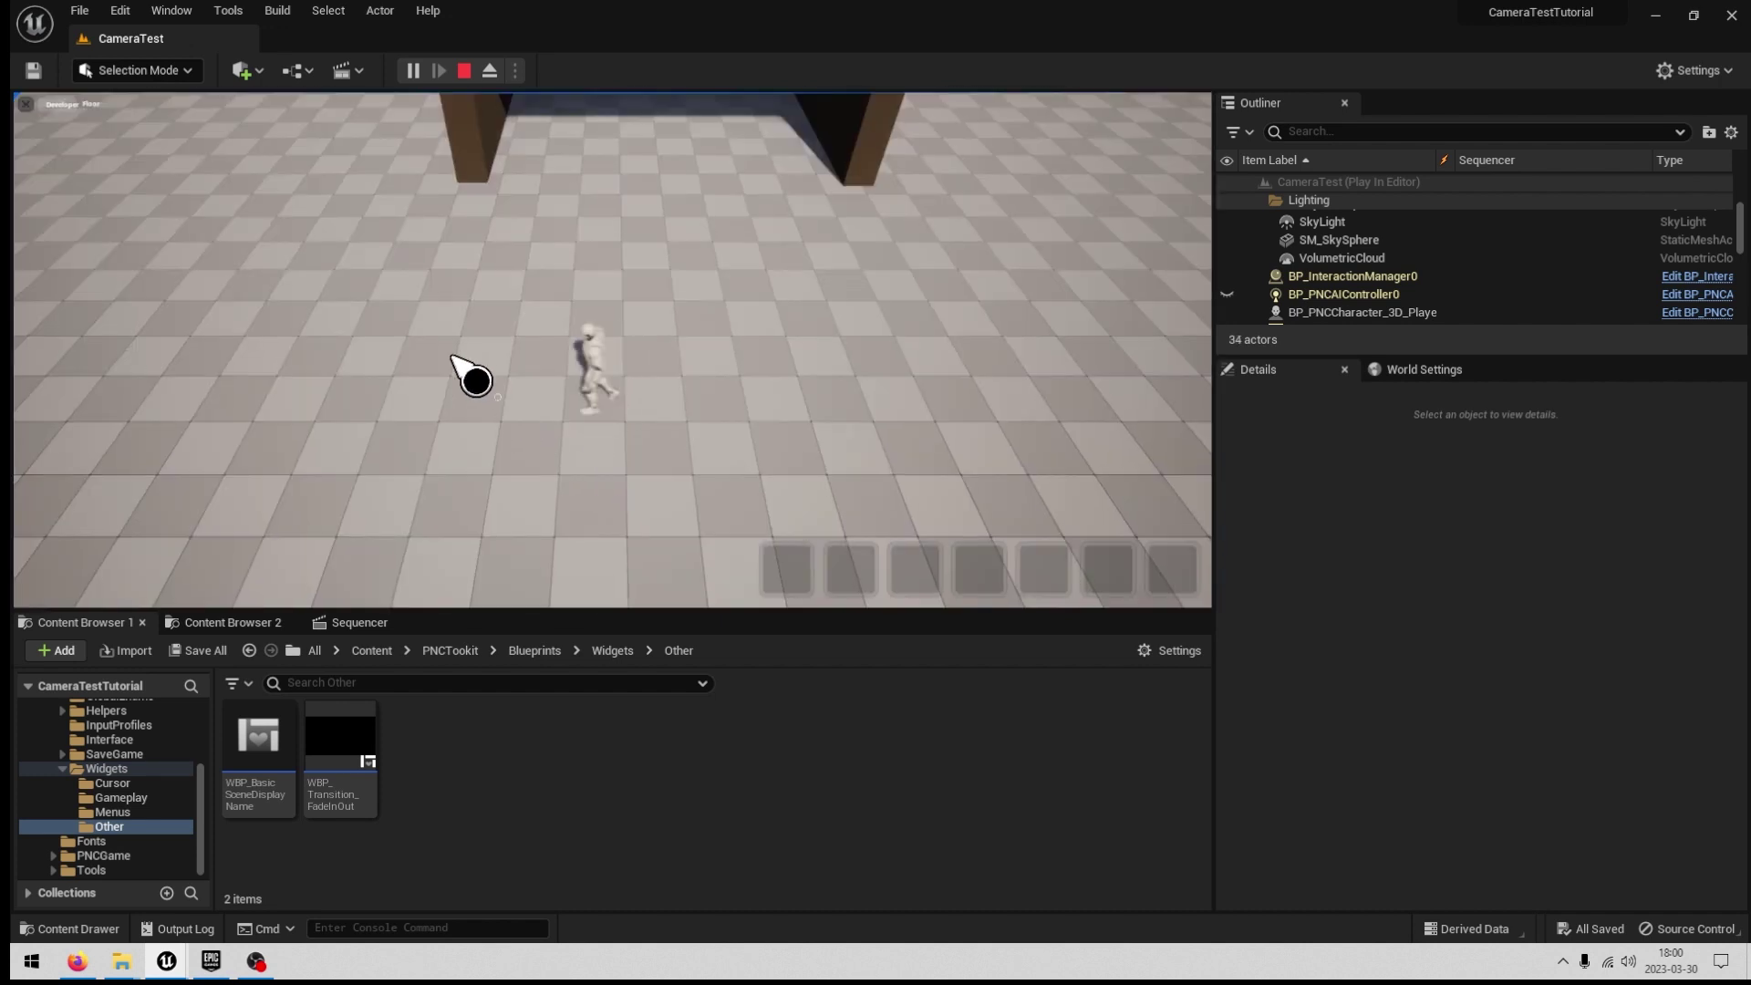
click(541, 505)
click(610, 290)
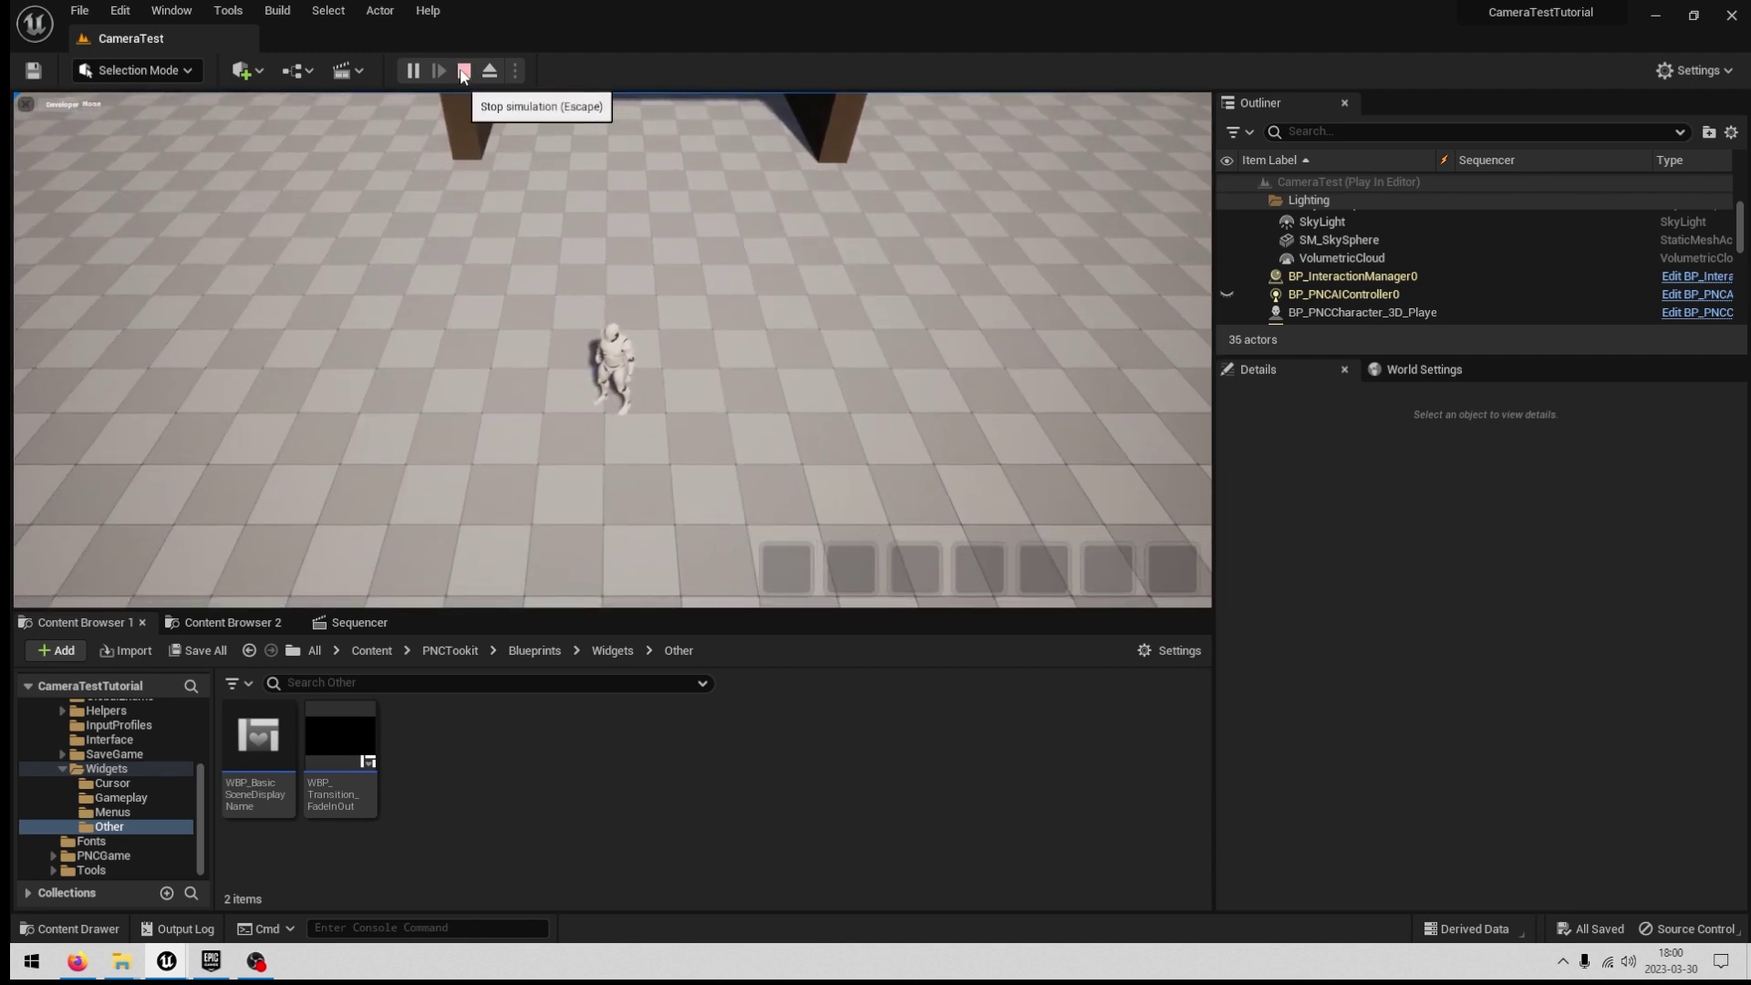
click(463, 71)
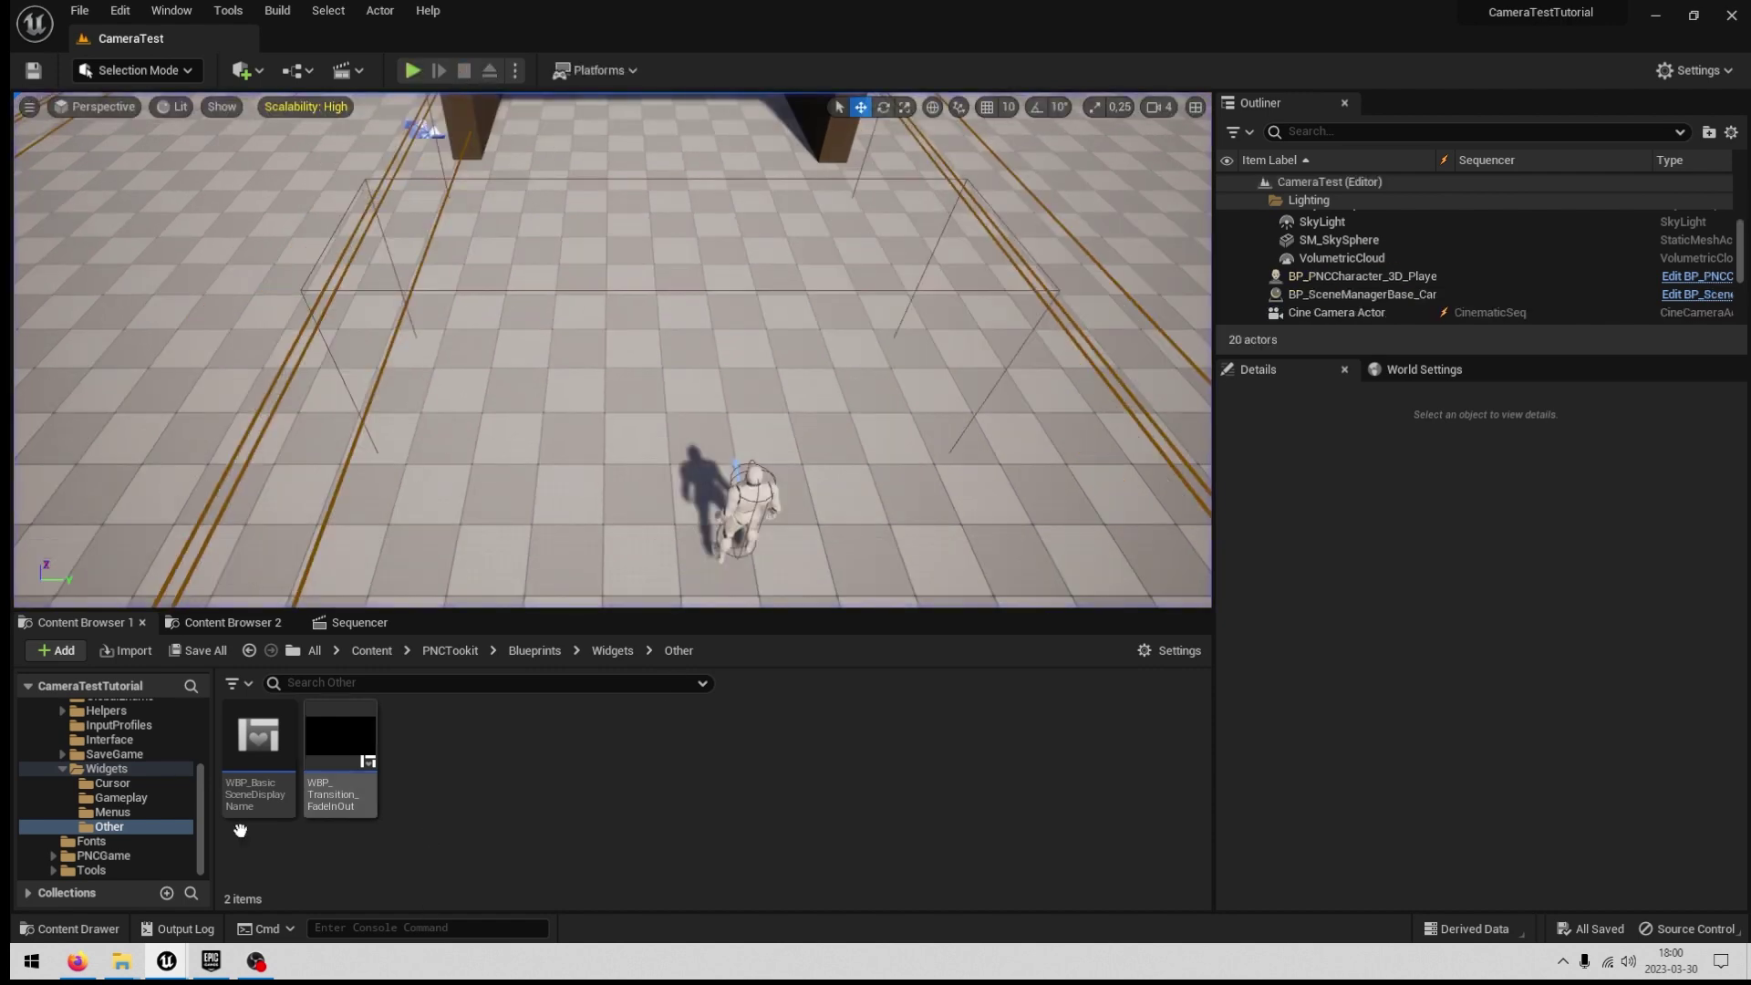
Return to the BP_SceneManagerBase_CameraTest event graph and raise the Play node slightly.
mouse_move(166, 962)
click(283, 900)
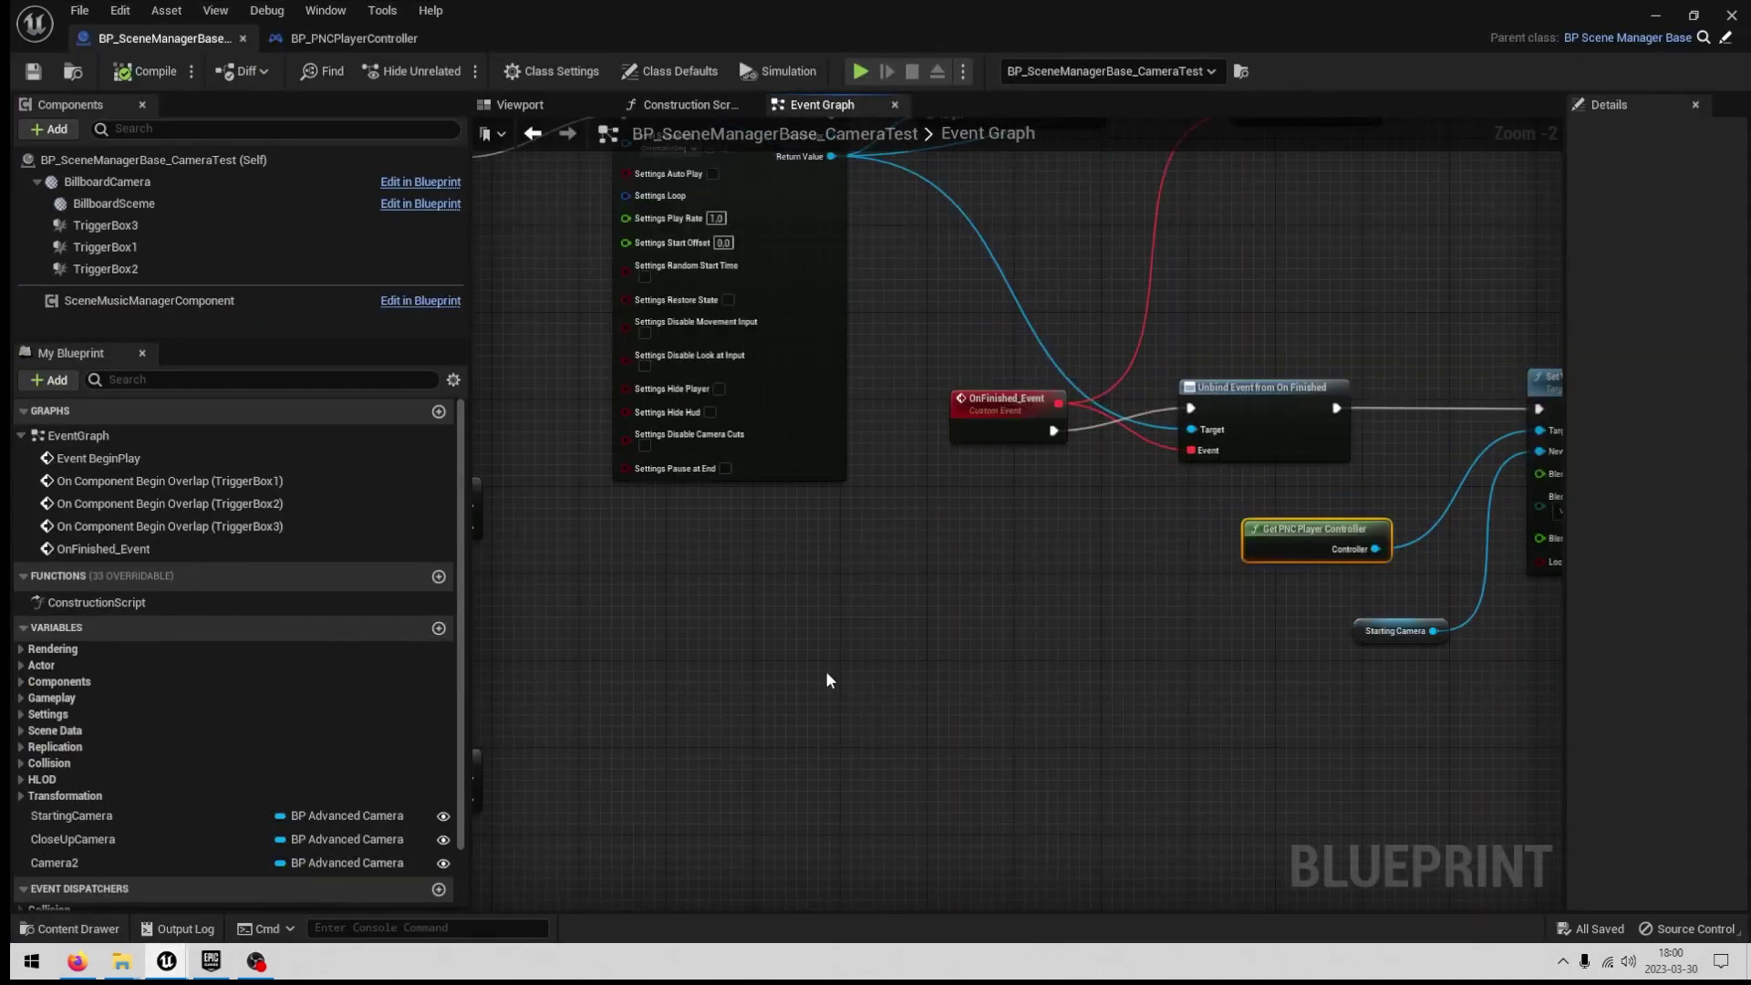
scroll(825, 671, down, 2)
scroll(958, 474, up, 2)
right_drag(957, 473, 925, 584)
drag(925, 332, 928, 303)
right_drag(928, 420, 926, 467)
scroll(1054, 482, down, 1)
scroll(921, 493, up, 1)
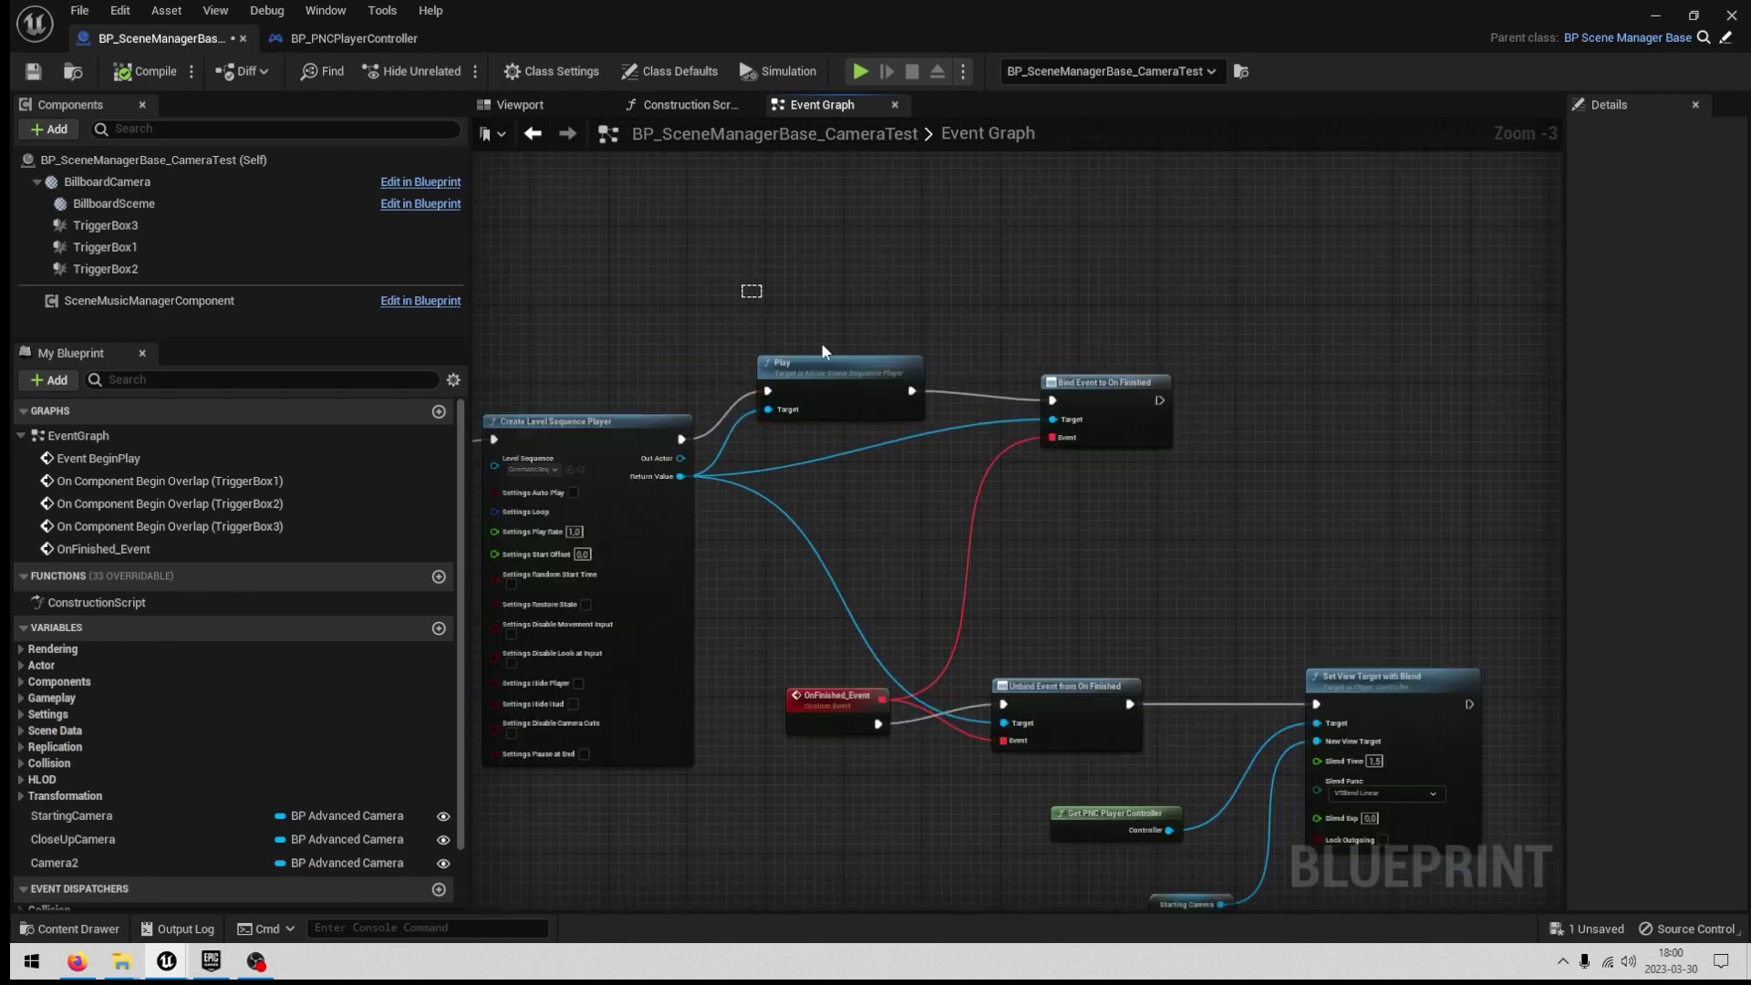
Select the playback and finish-event nodes and shift them away from Create Level Sequence Player to widen the gap.
drag(821, 351, 1378, 846)
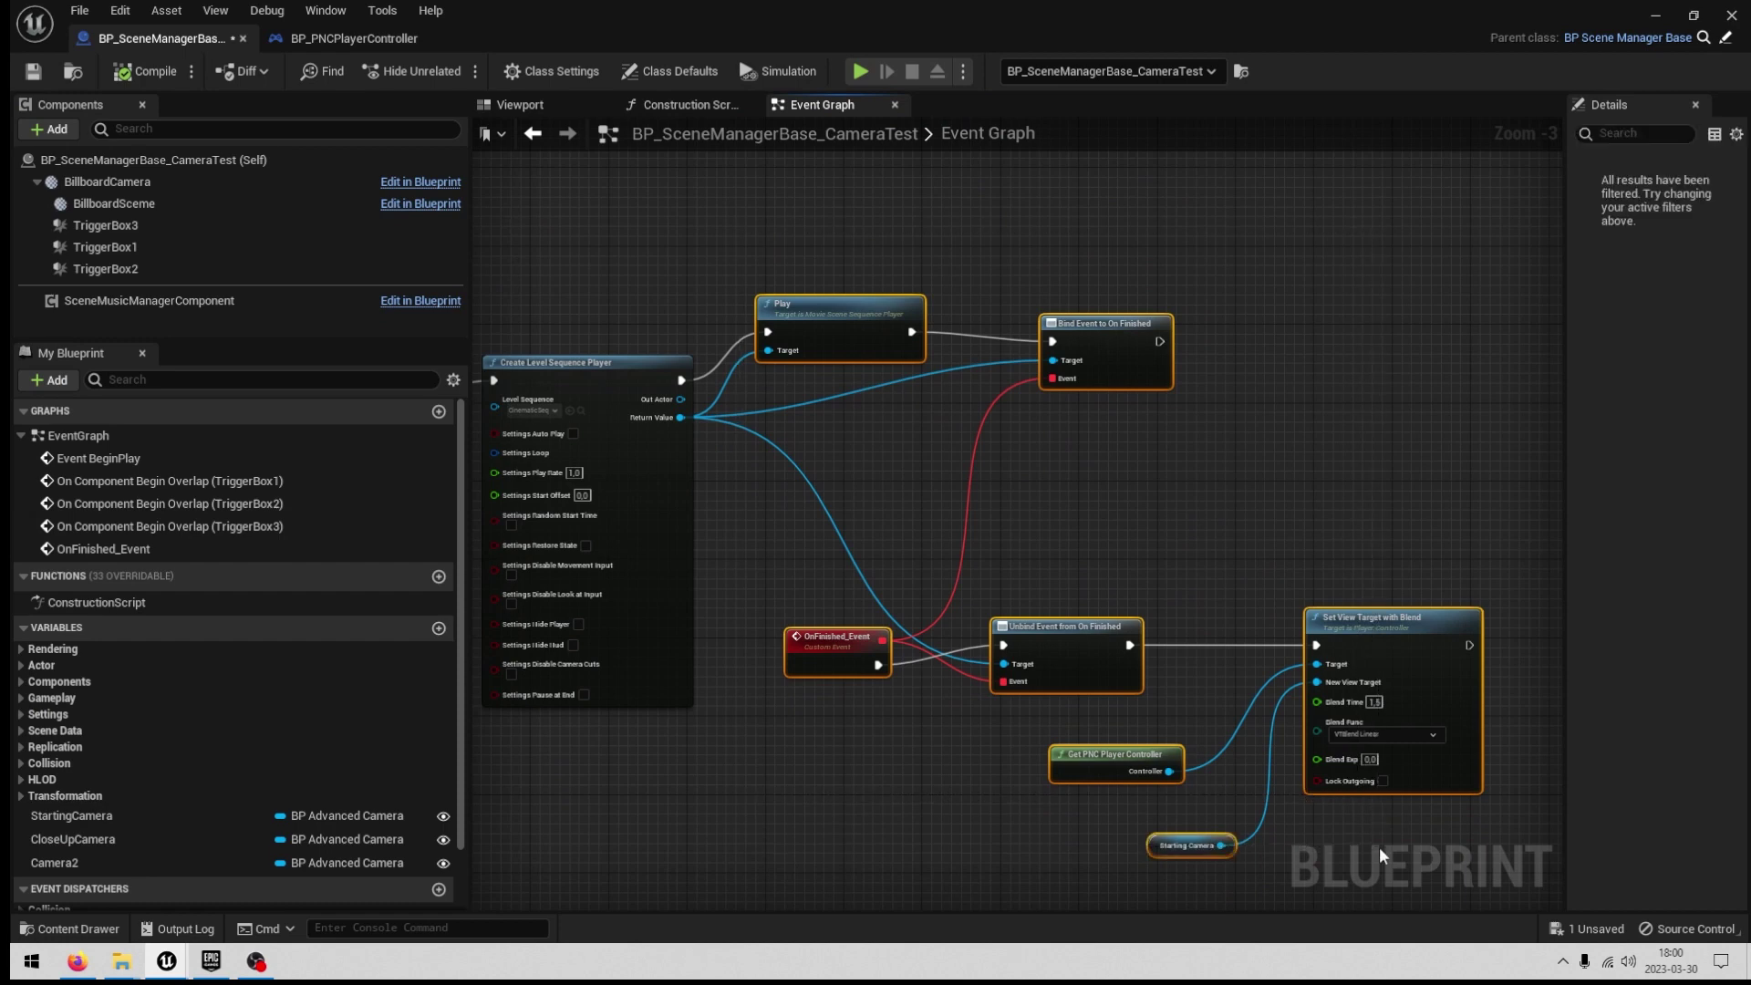
scroll(940, 576, down, 1)
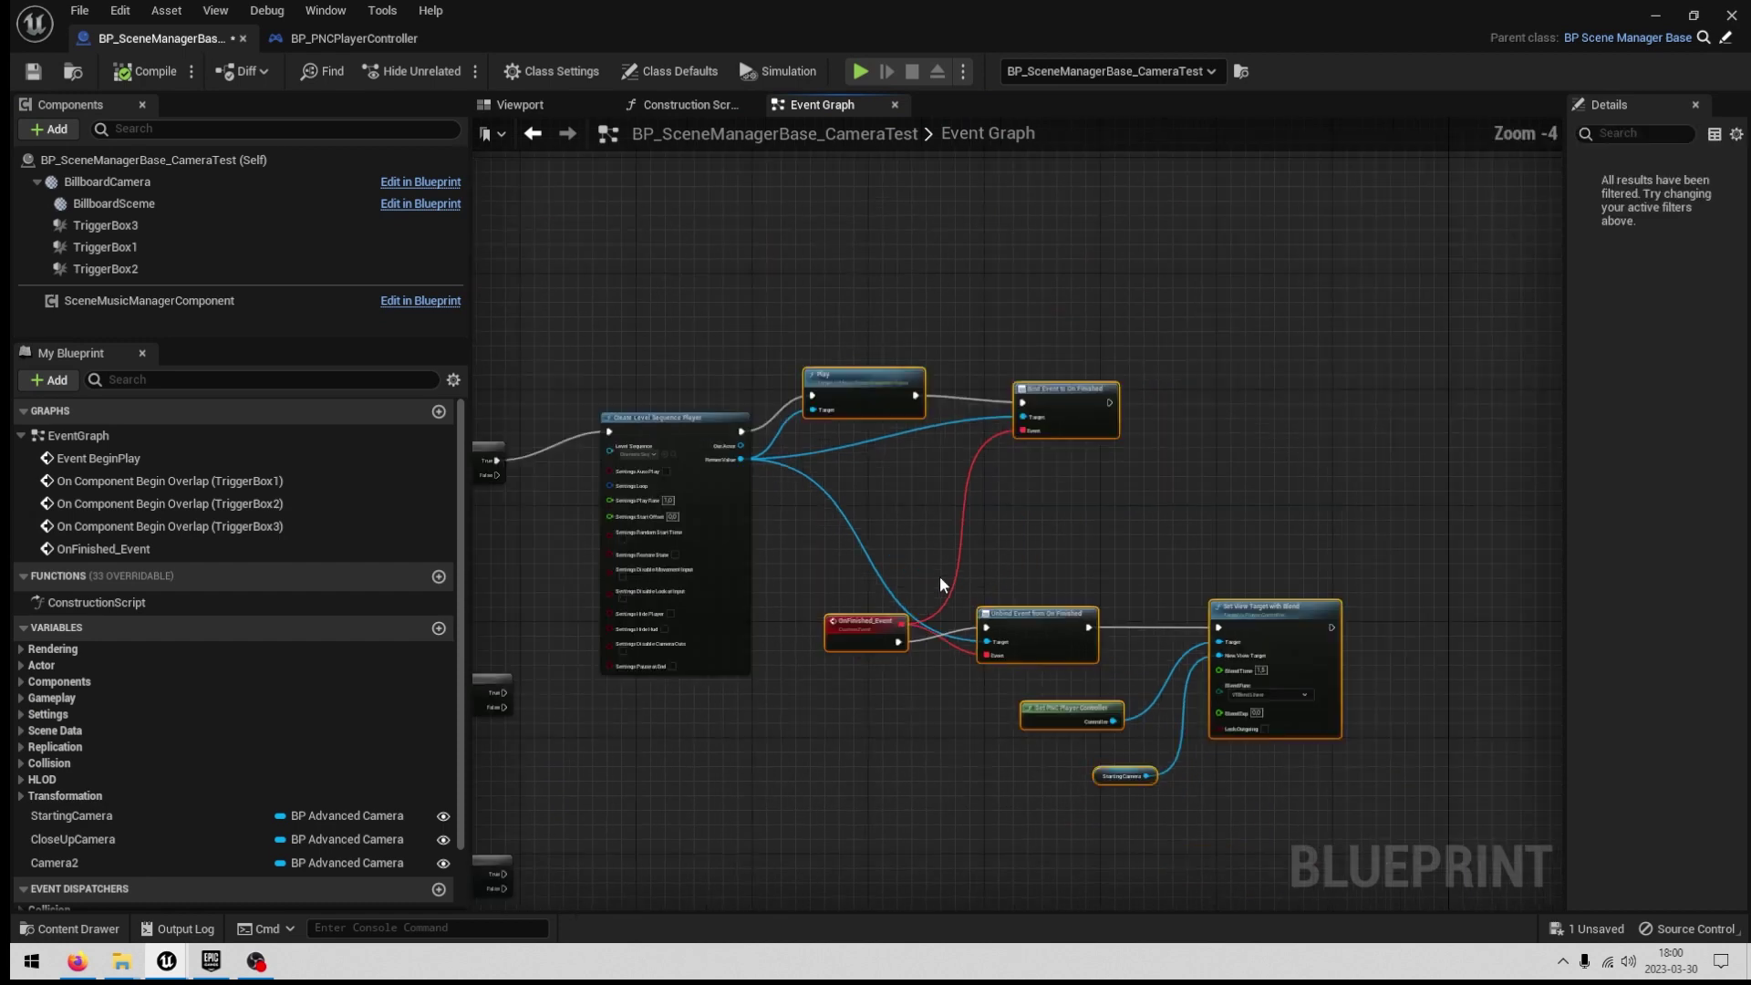
right_drag(939, 576, 983, 592)
drag(892, 331, 1358, 831)
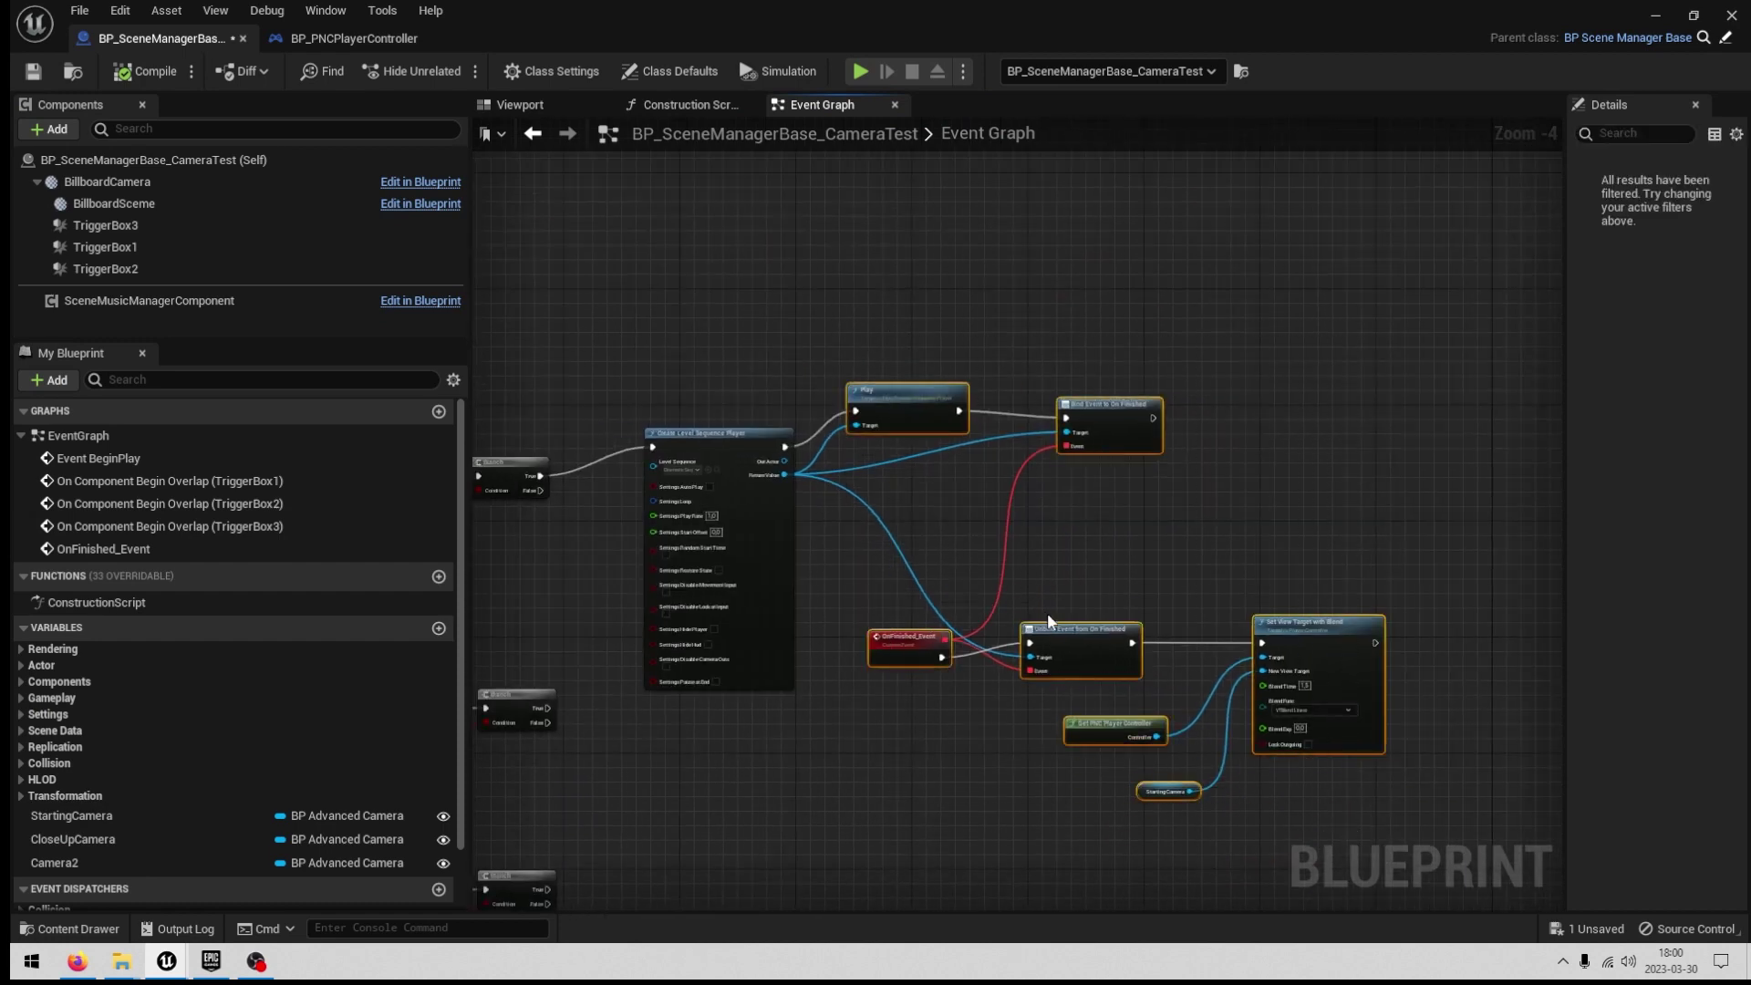
drag(1050, 623, 1115, 629)
click(985, 544)
scroll(950, 534, up, 2)
right_drag(950, 534, 1027, 588)
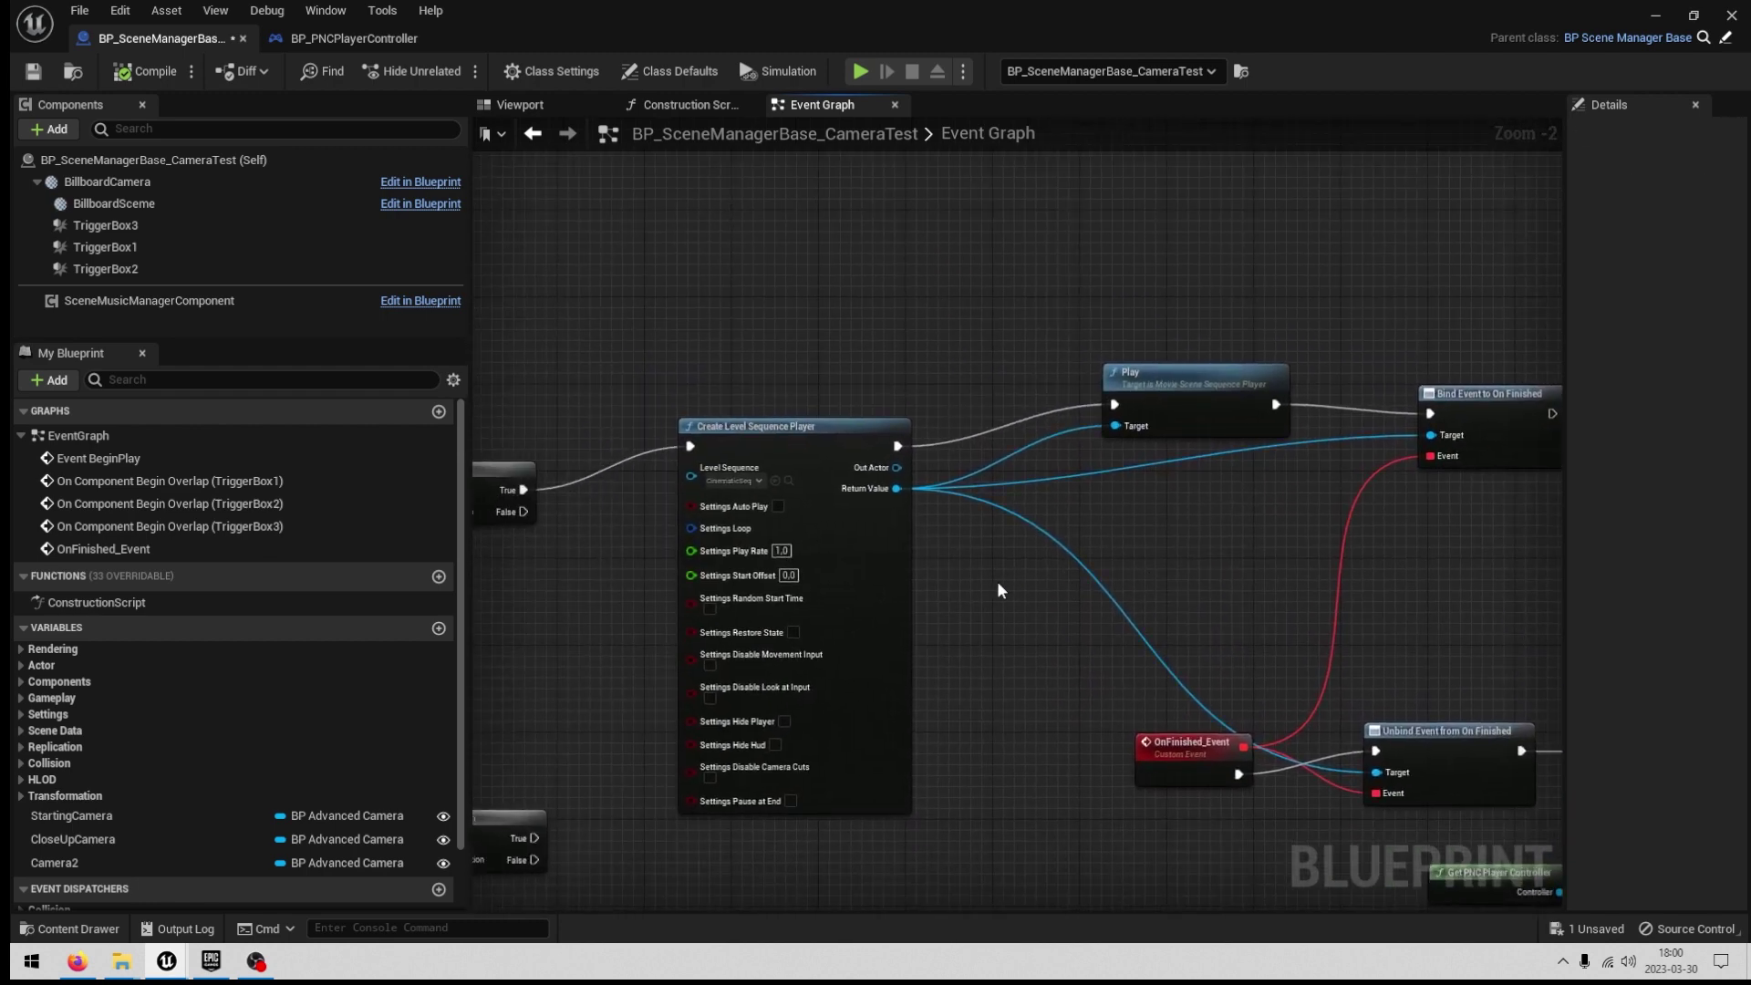
scroll(994, 594, down, 2)
scroll(983, 598, up, 2)
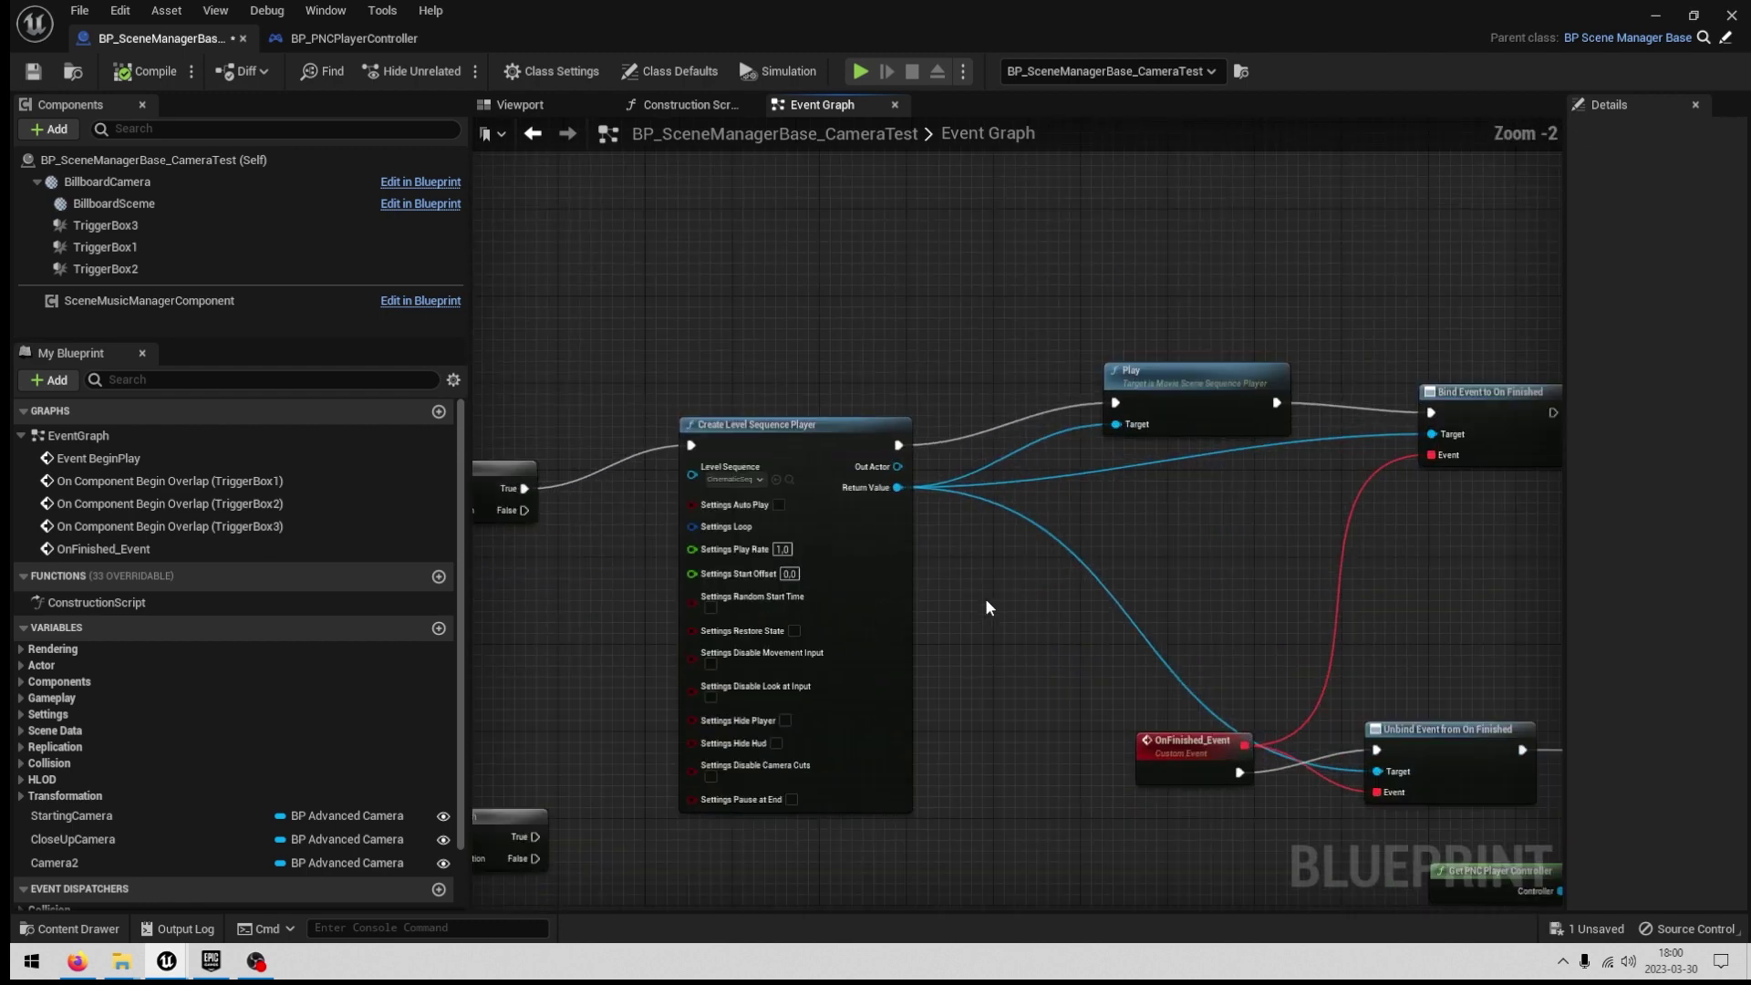
Move Create Level Sequence Player slightly up and closer to the first Branch, and raise the Play node a little.
click(812, 424)
drag(812, 424, 790, 402)
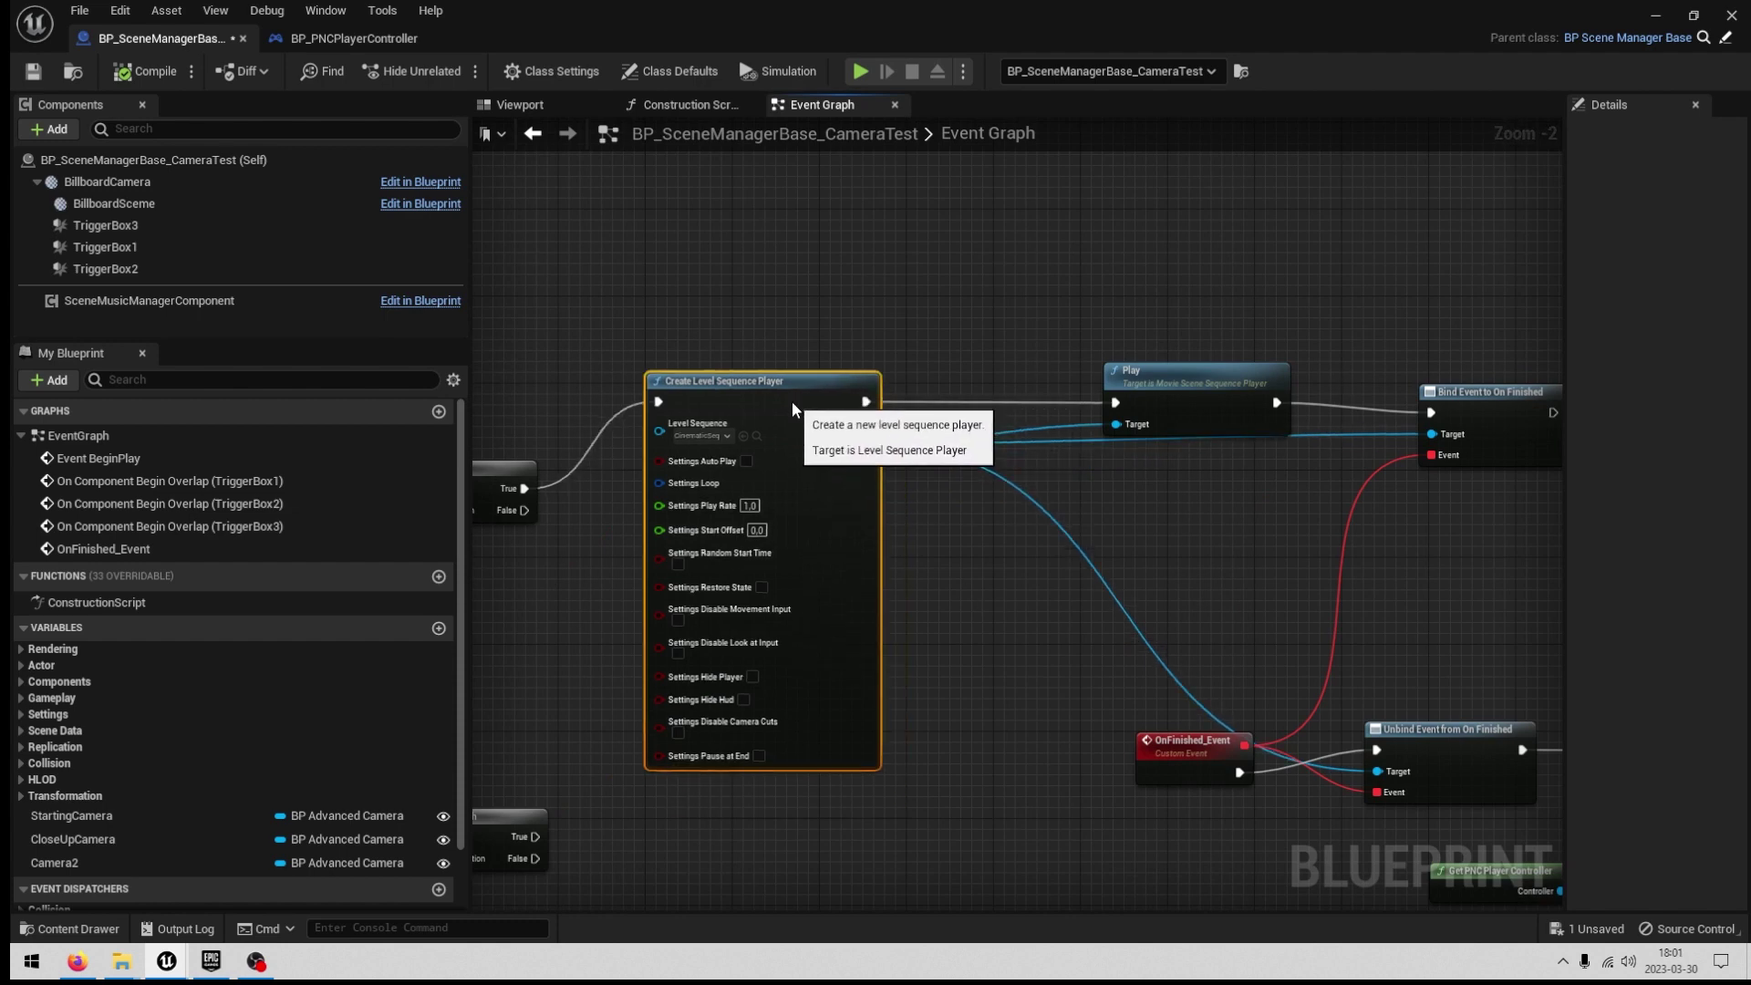
drag(858, 552, 858, 563)
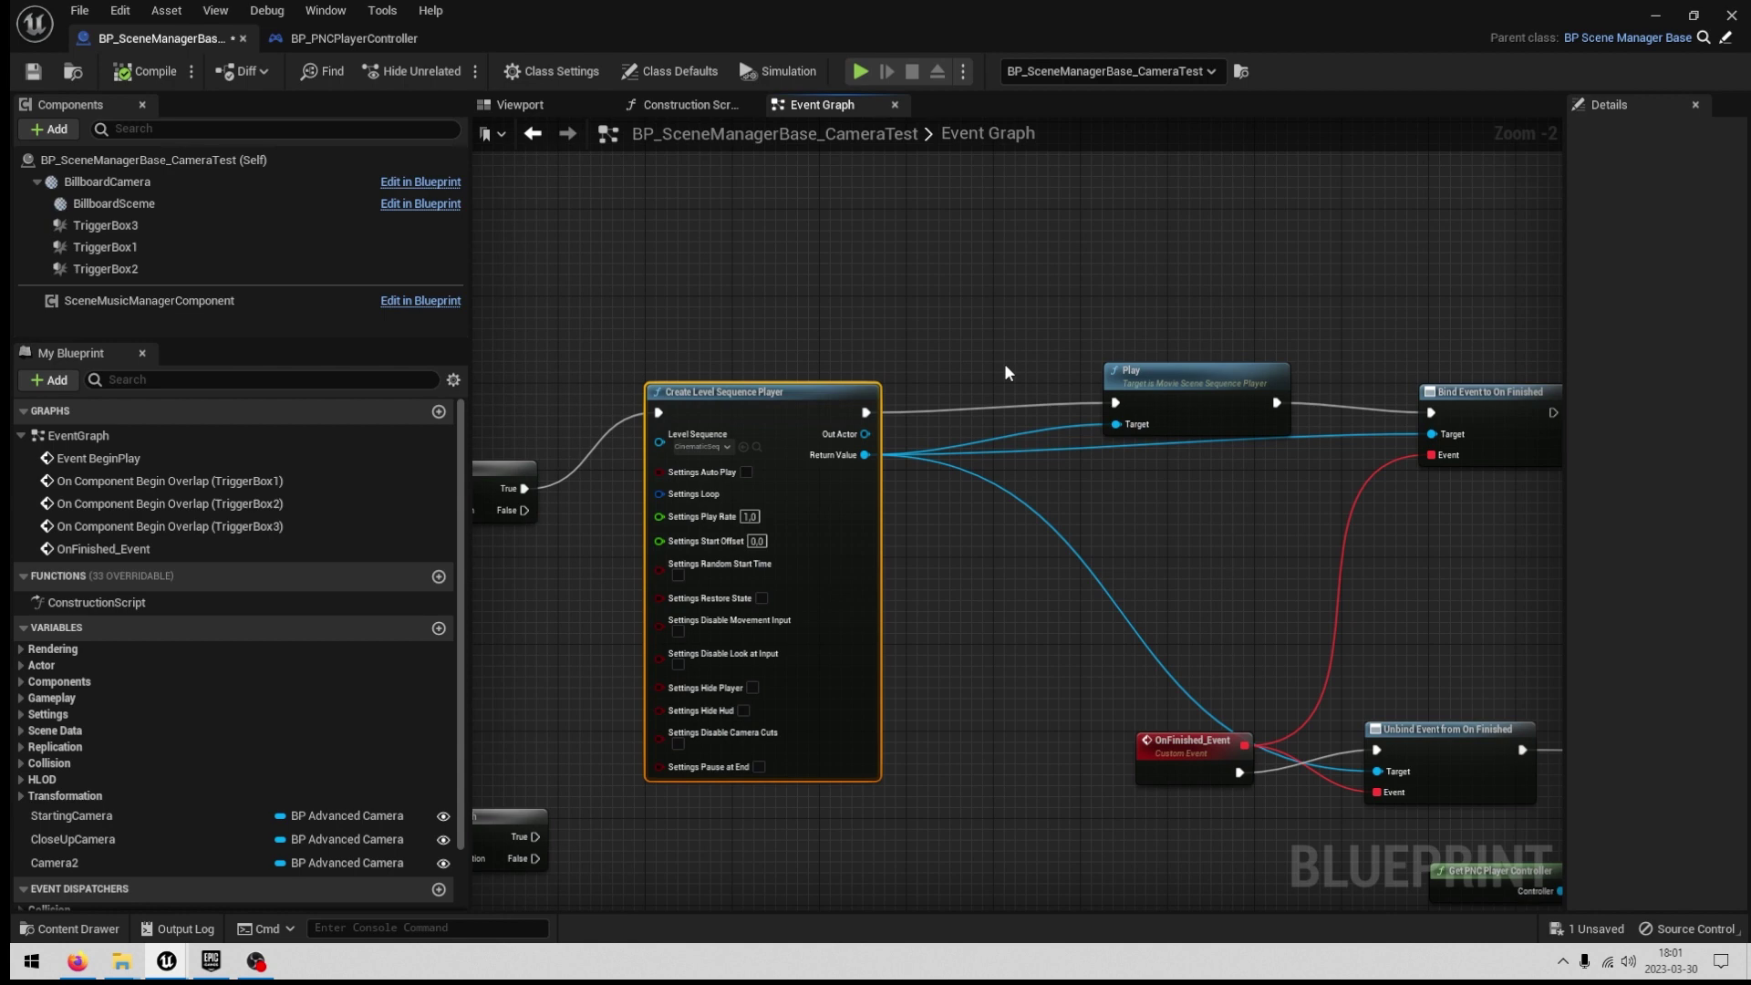
click(1163, 370)
scroll(939, 531, down, 1)
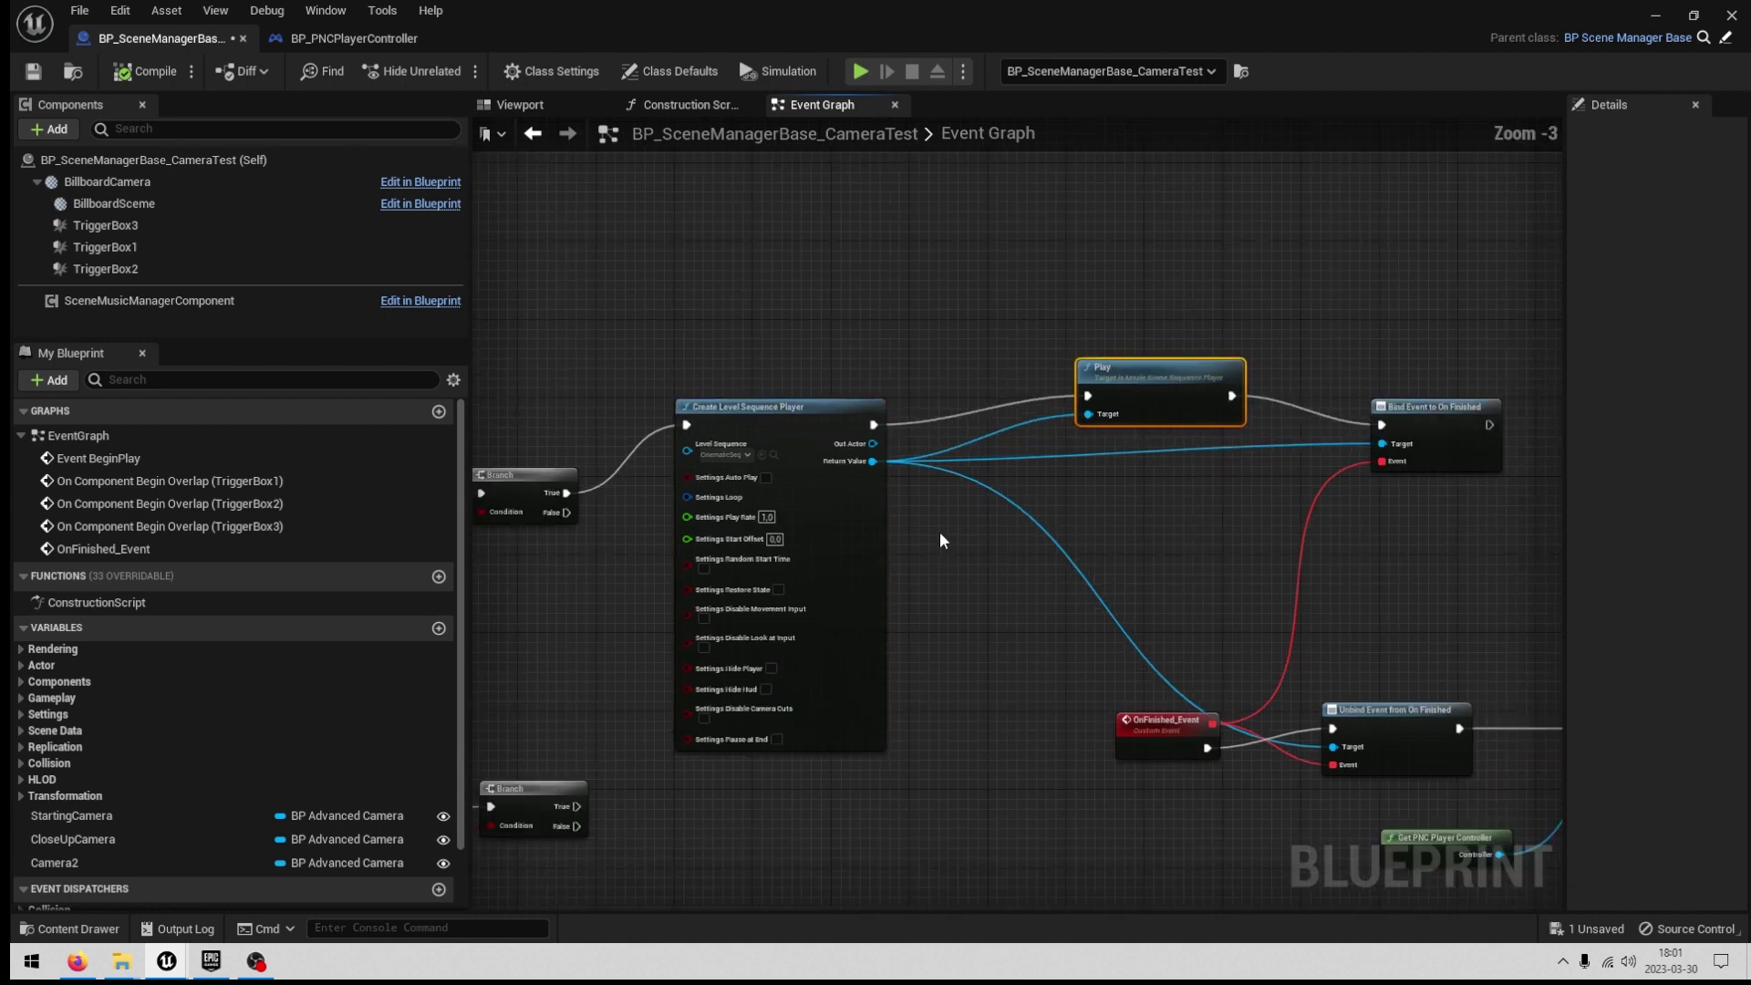
Move the BeginPlay and TriggerBox1 overlap nodes away from Create Level Sequence Player to make room between it and their Branch.
scroll(939, 533, down, 1)
right_drag(849, 550, 1089, 533)
scroll(1089, 533, down, 1)
right_drag(822, 545, 875, 438)
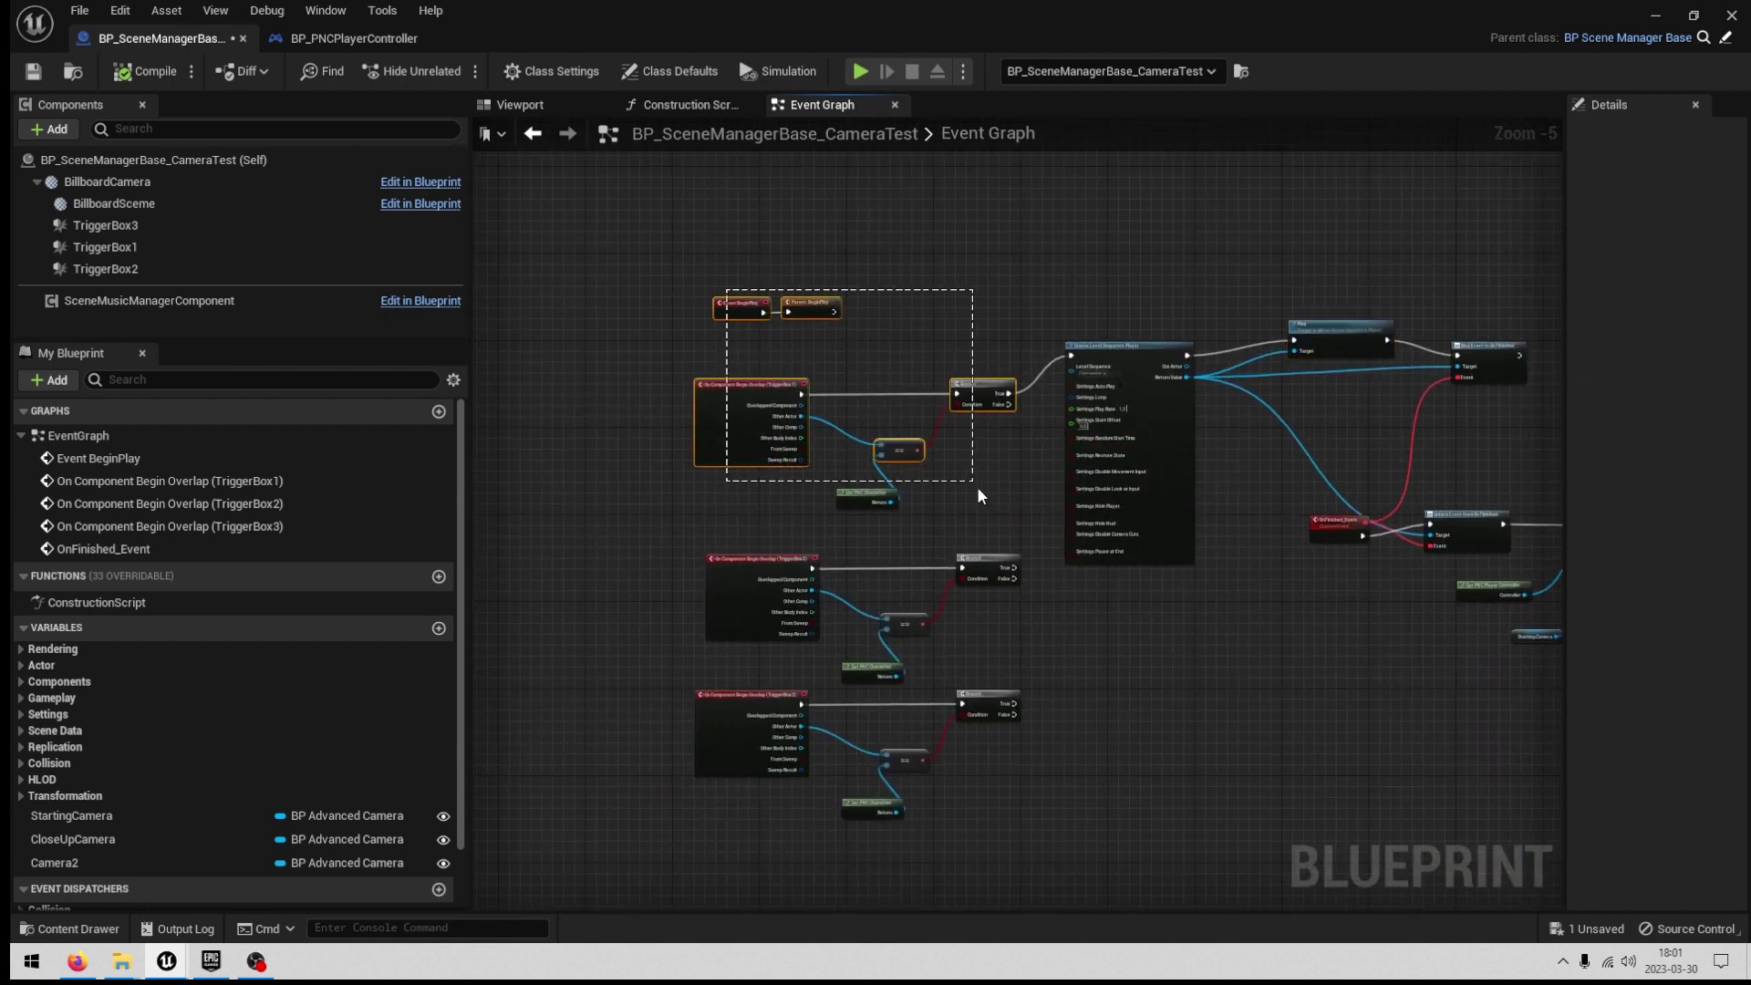
drag(977, 495, 979, 502)
scroll(890, 444, up, 2)
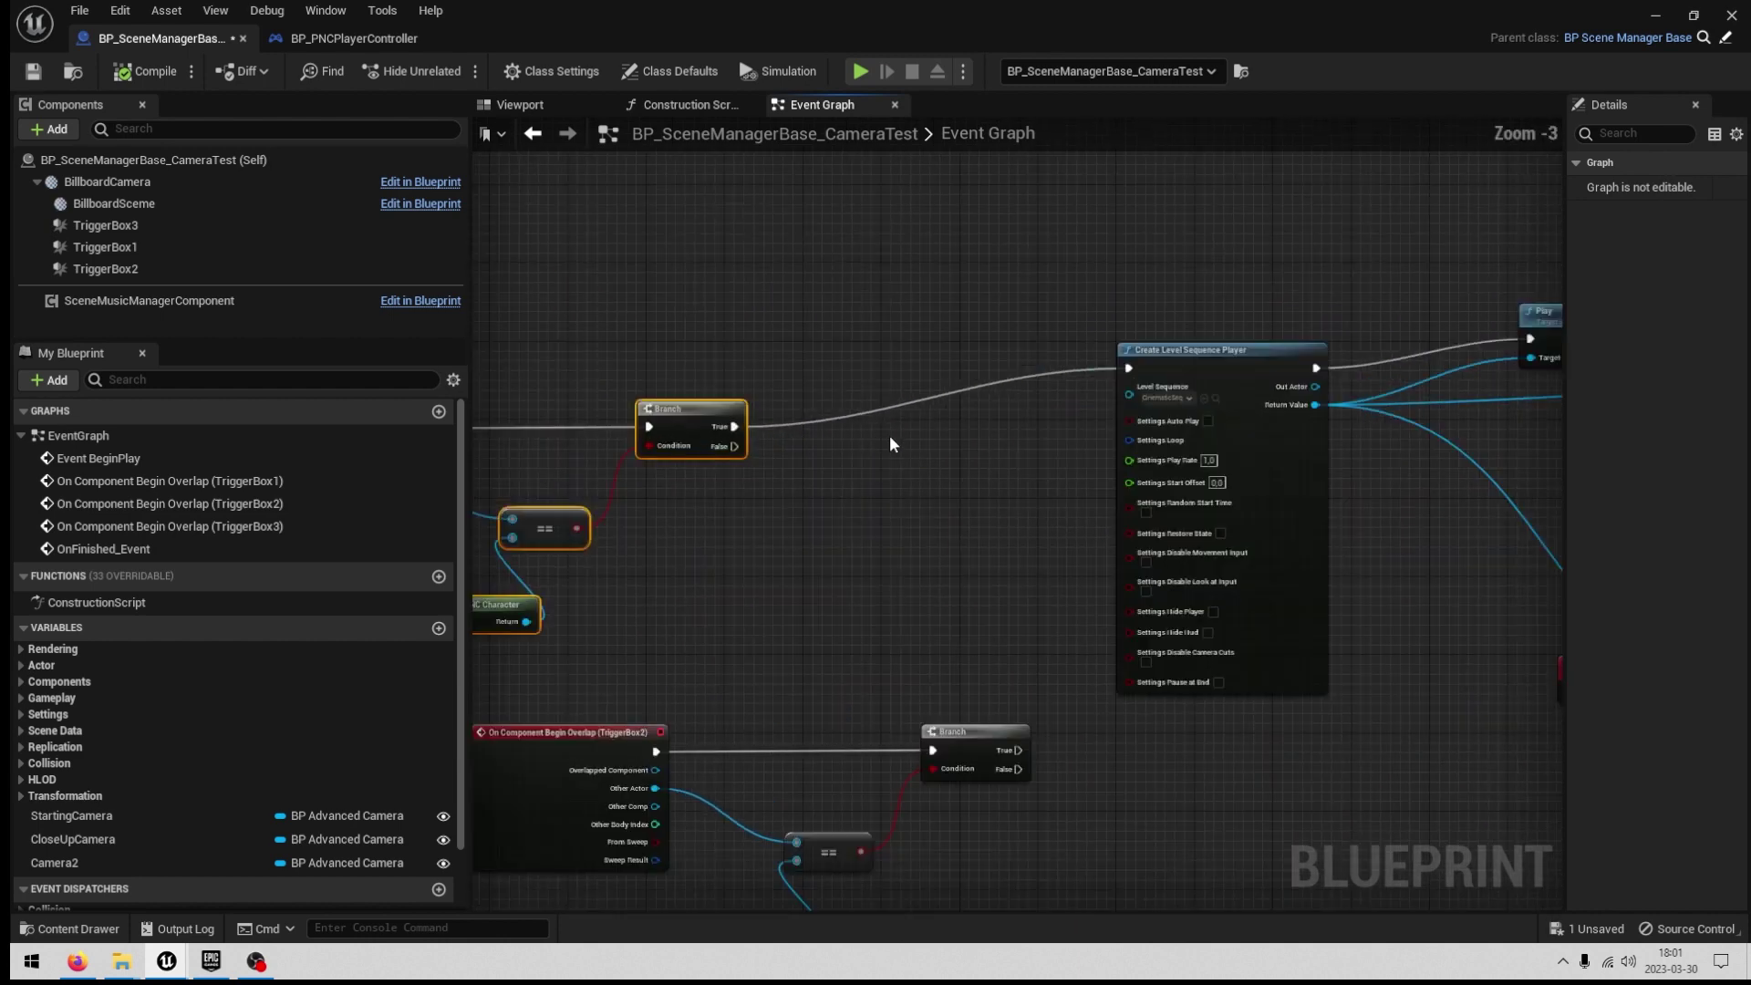
drag(1191, 363, 1200, 354)
drag(740, 426, 966, 368)
text(create)
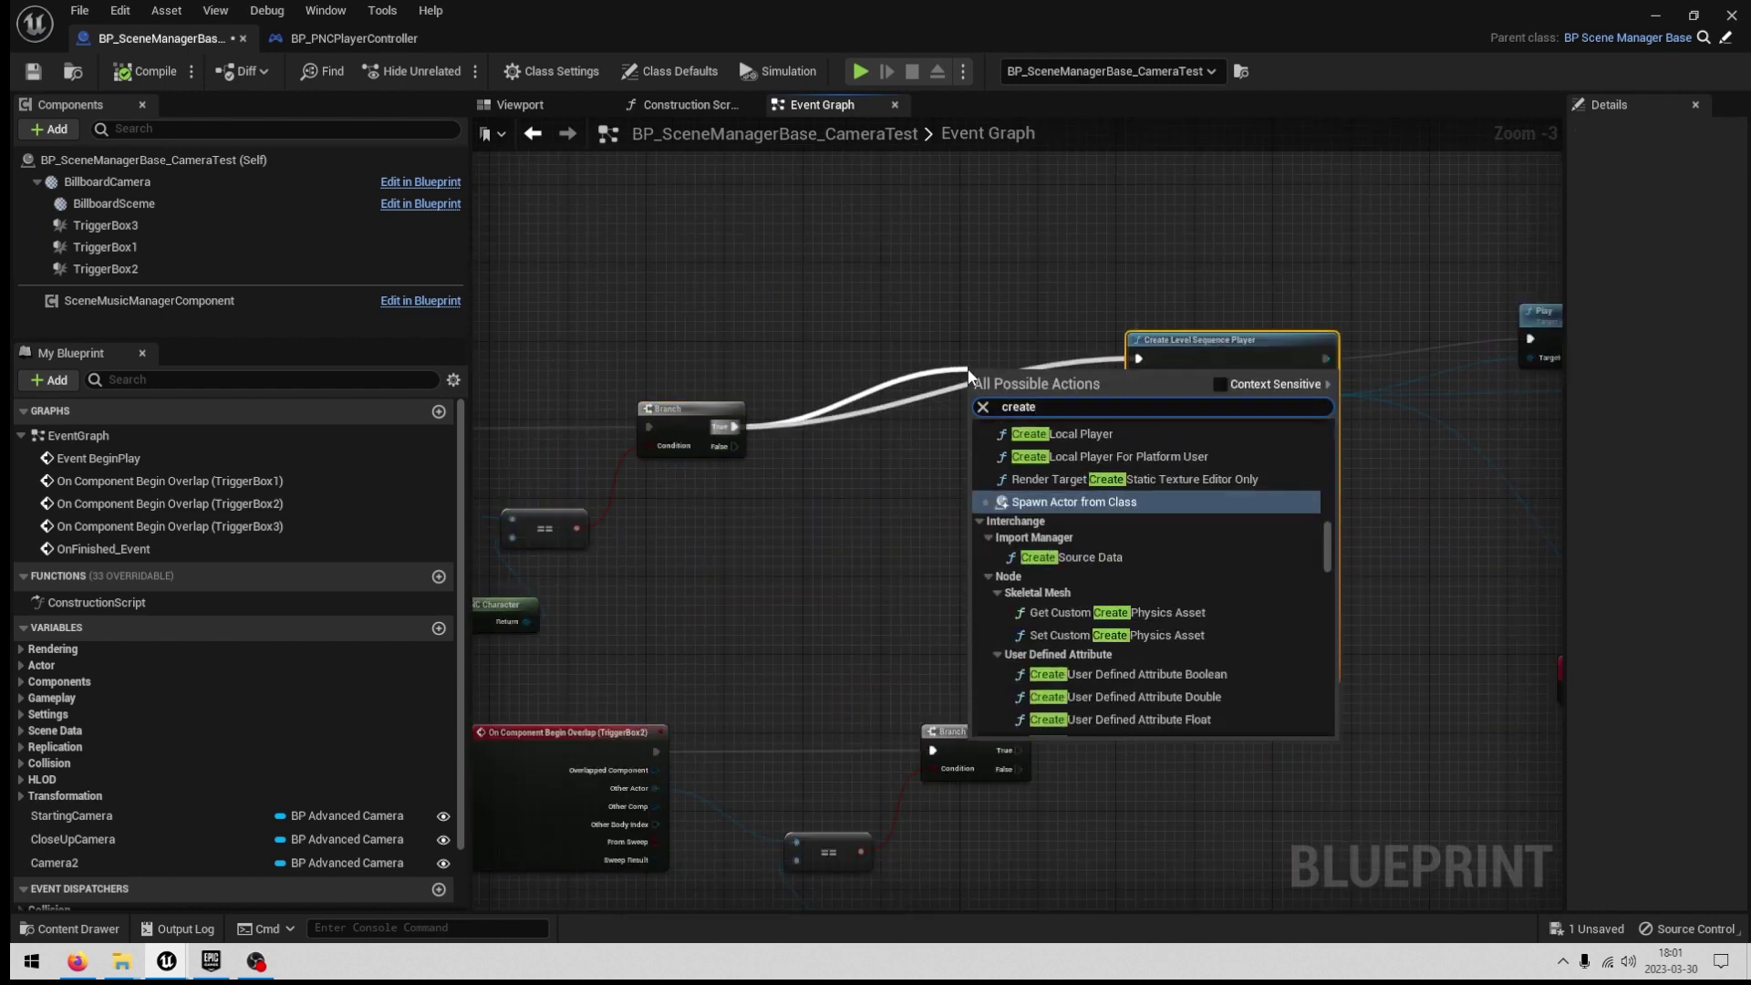
key(Escape)
Add a Branch node ahead of Create Level Sequence Player and feed its Condition from a new array Contains Item node.
right_click(941, 304)
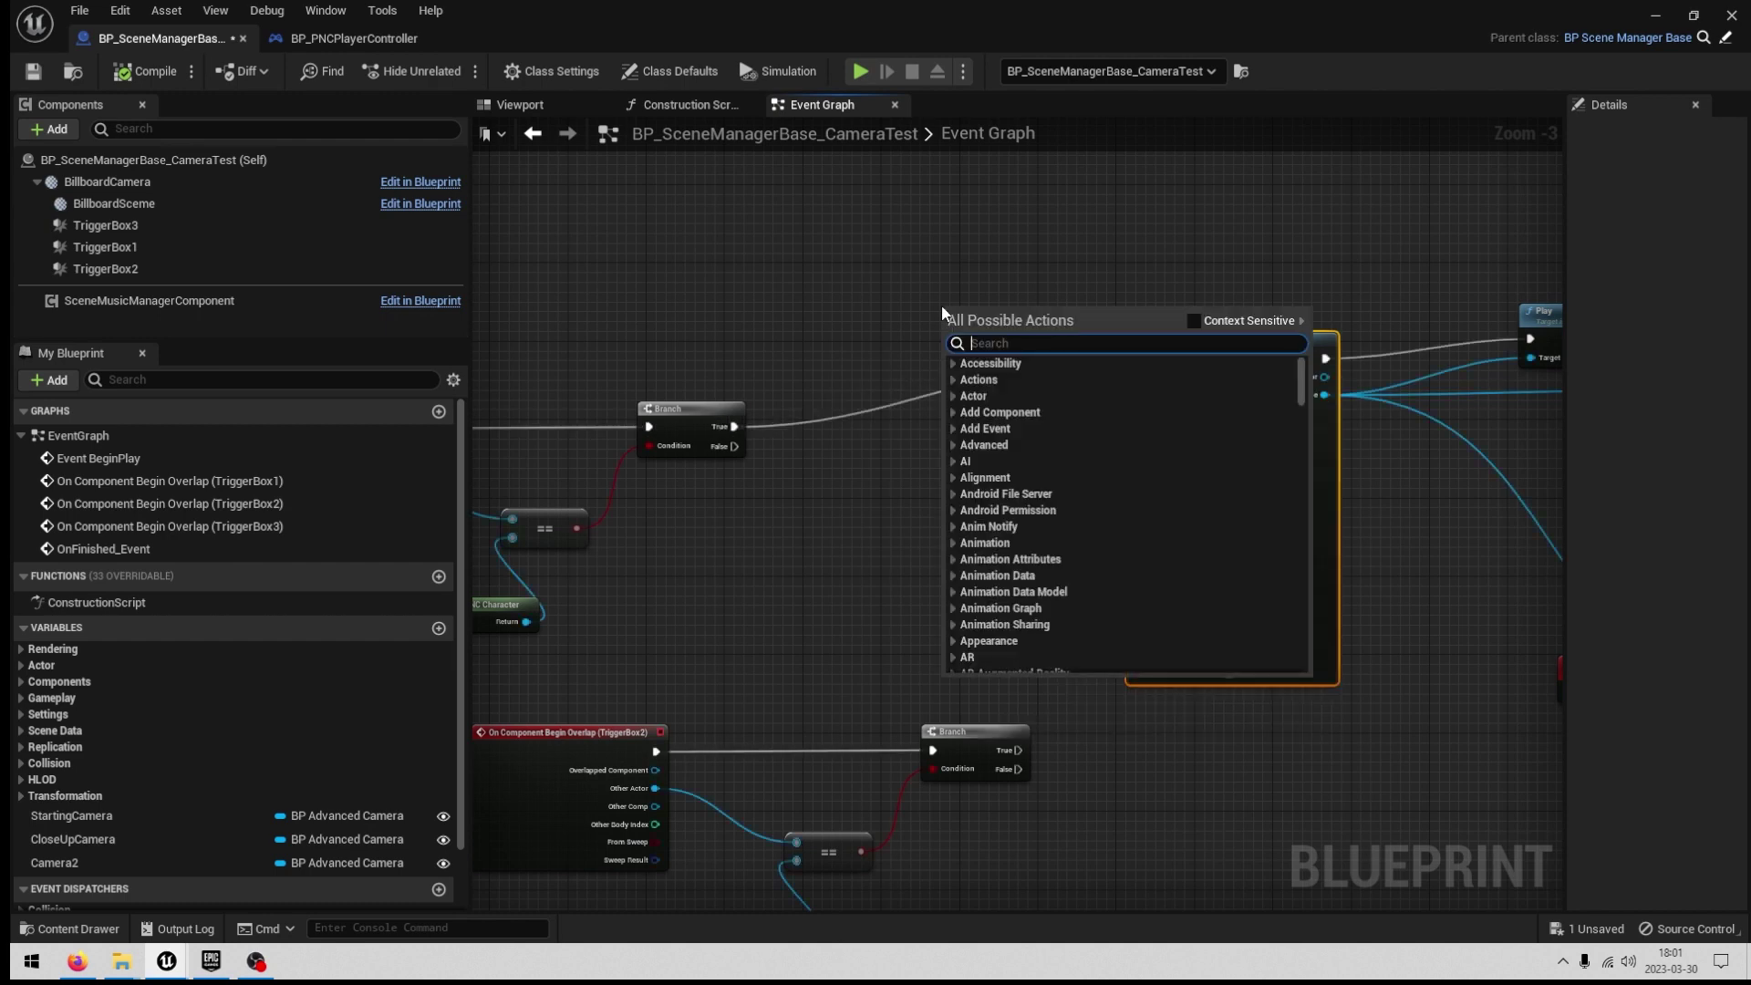
text(branch)
key(Return)
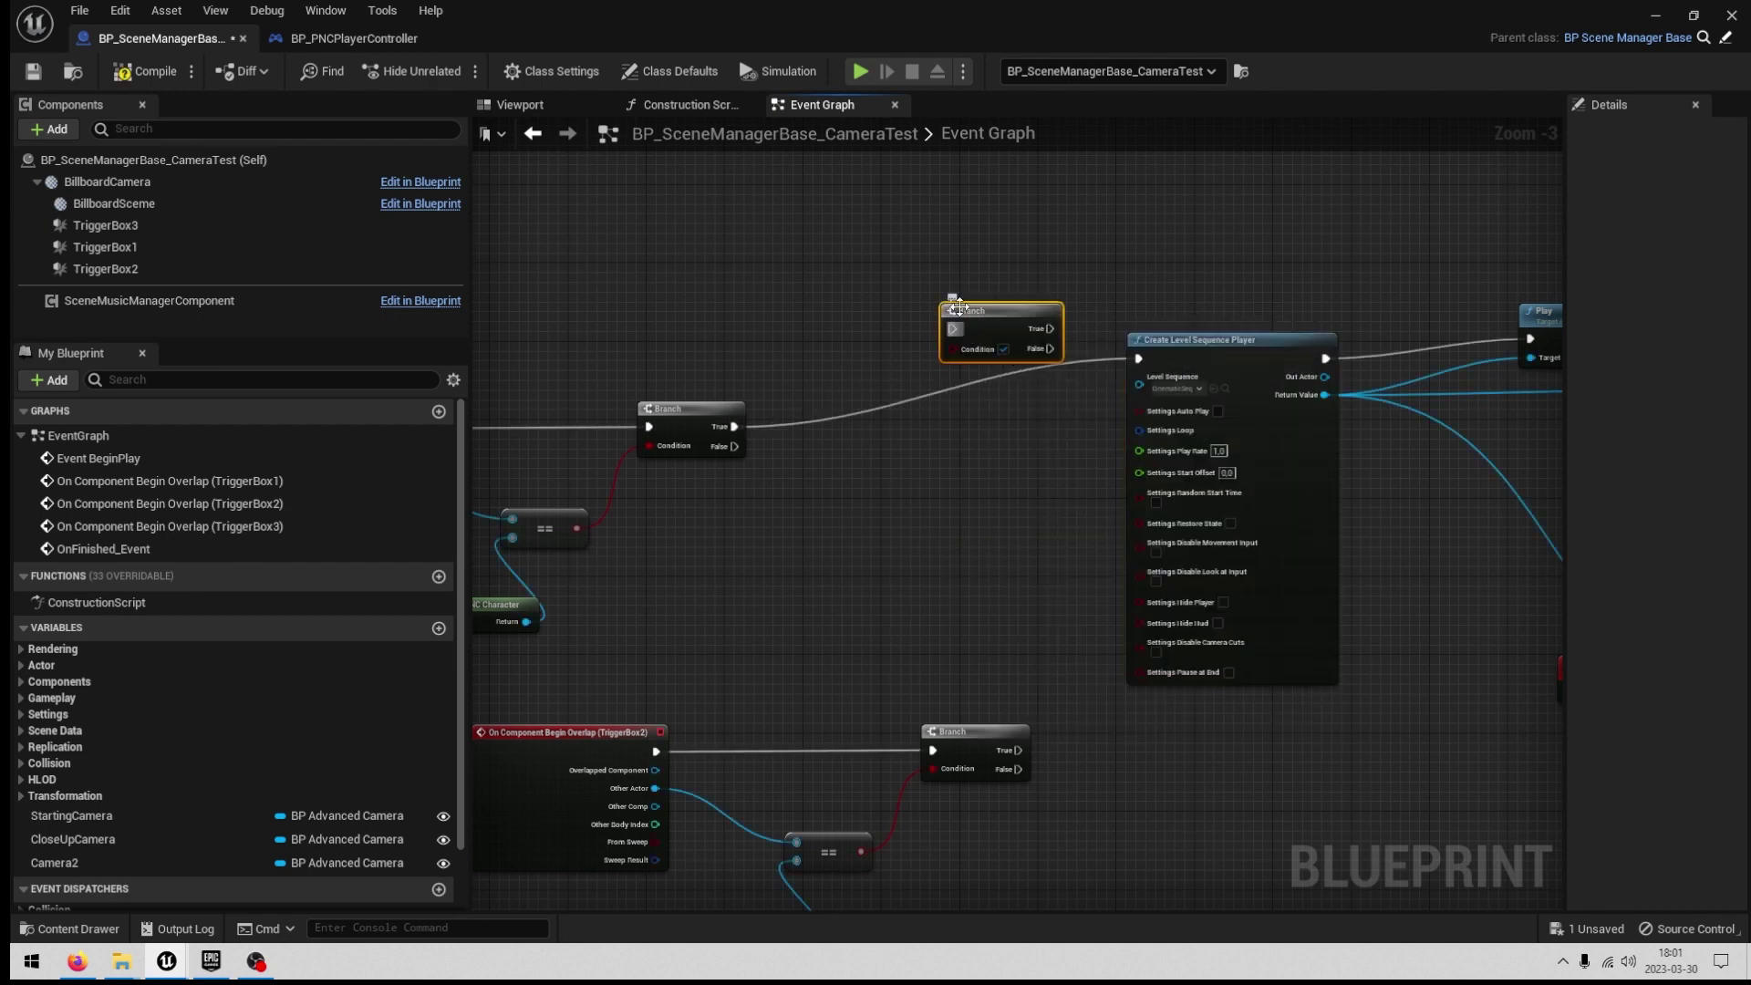
drag(954, 328, 948, 396)
key(Escape)
text(contain)
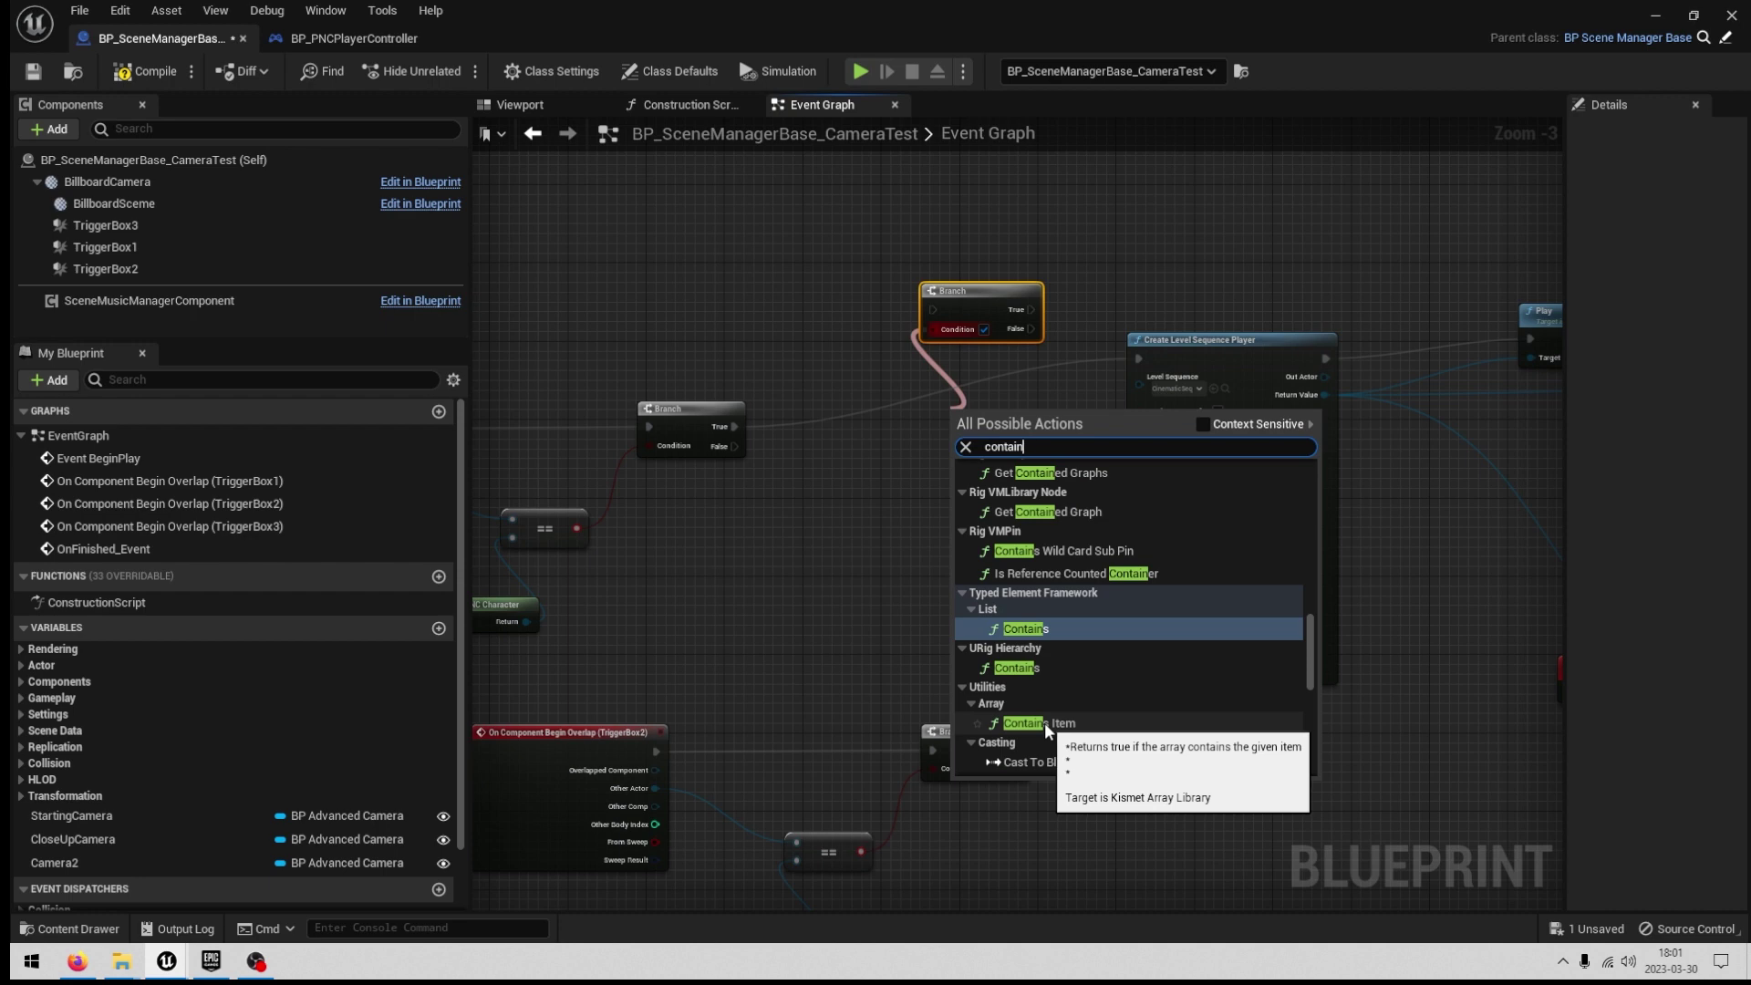
click(1043, 723)
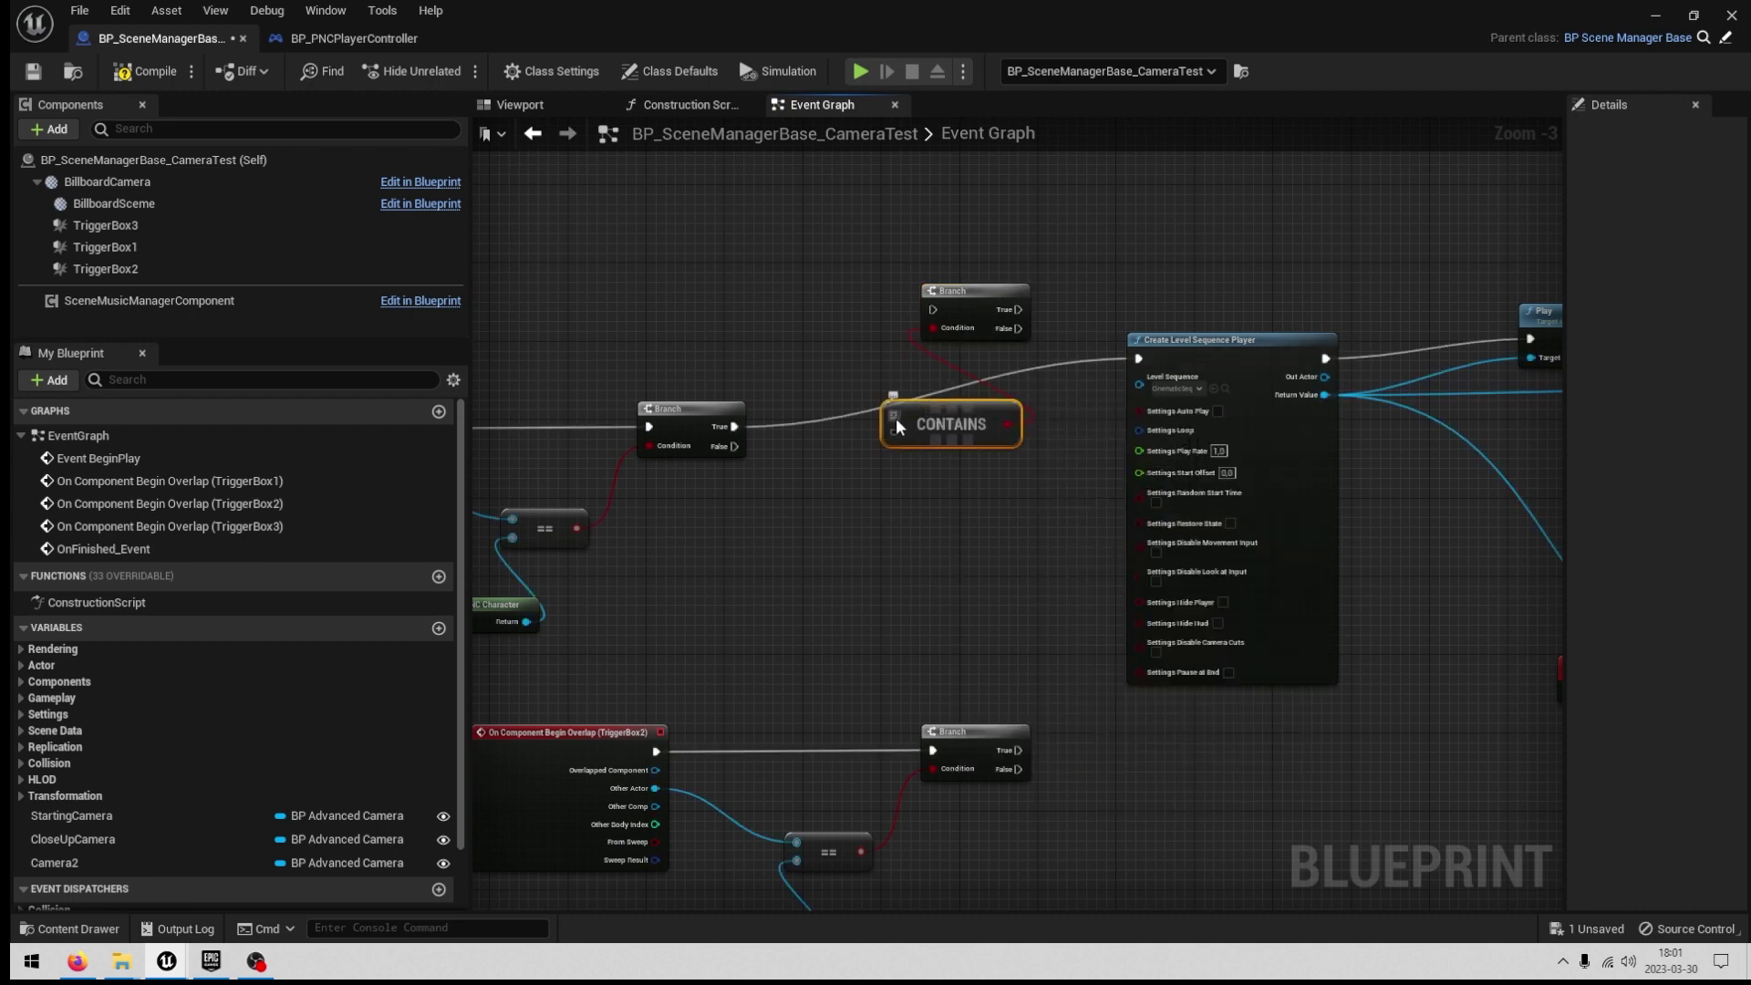
Feed the Contains node's array input from a Get Scene State Strings node and arrange the two below the new Branch.
drag(897, 425, 901, 521)
text(get scene s)
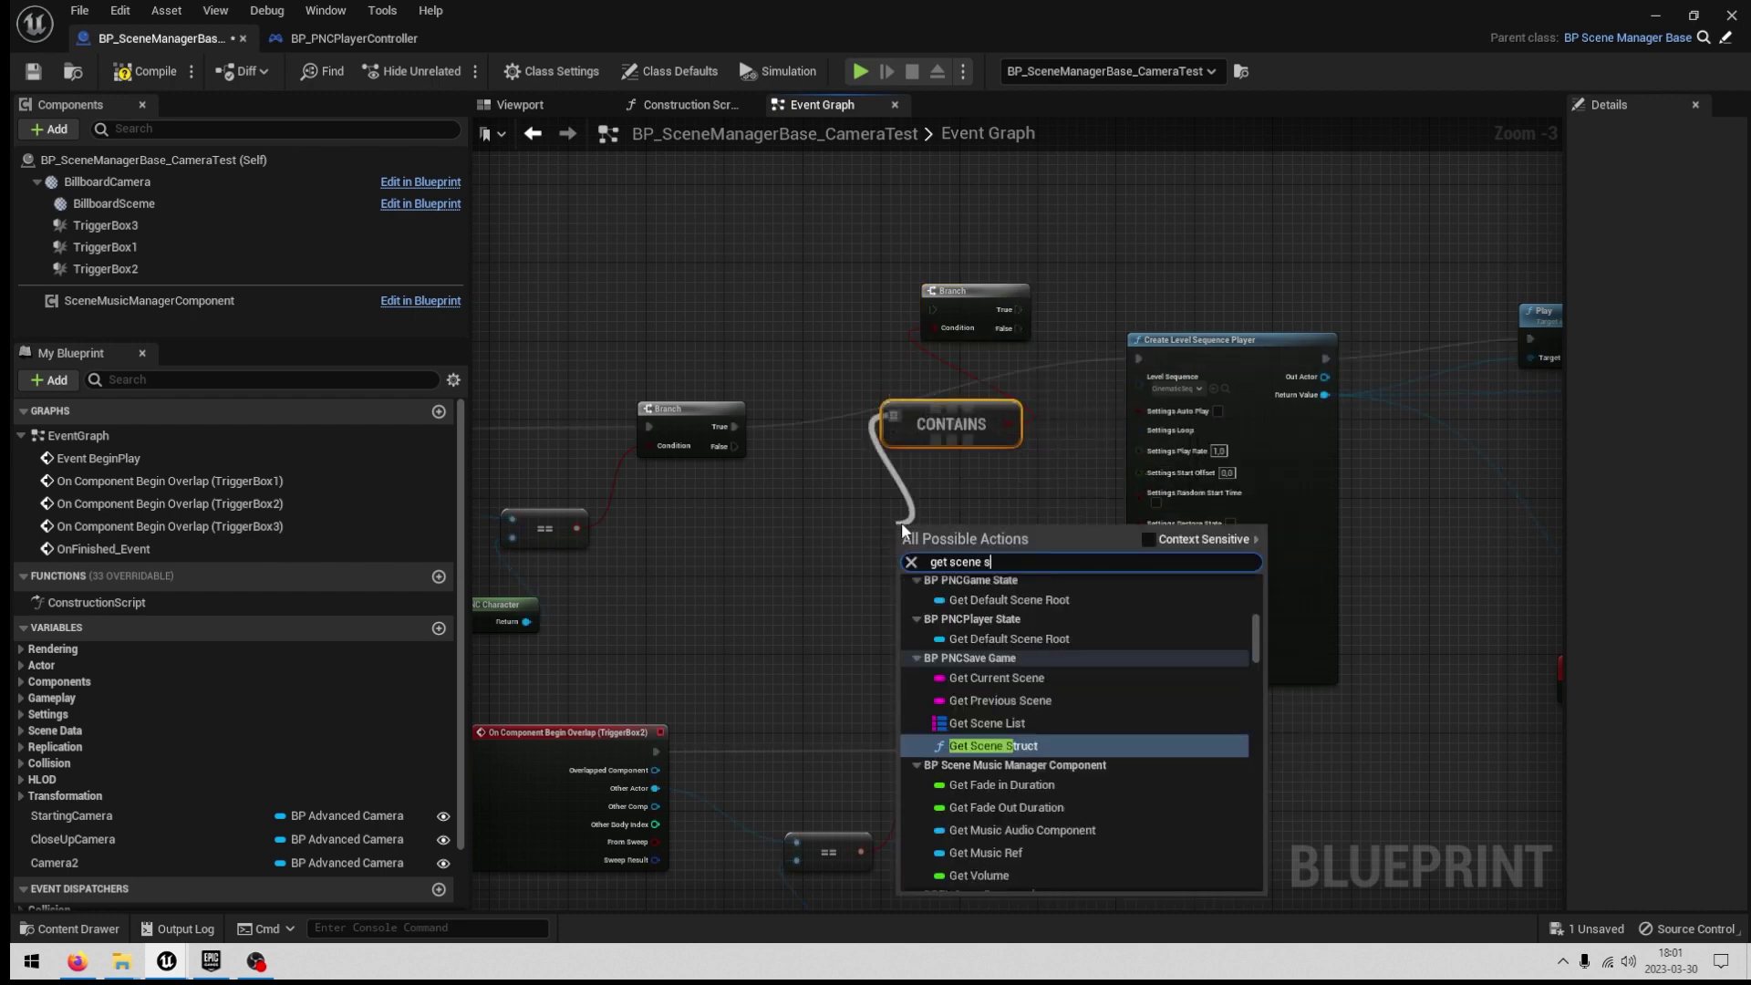
text(tate)
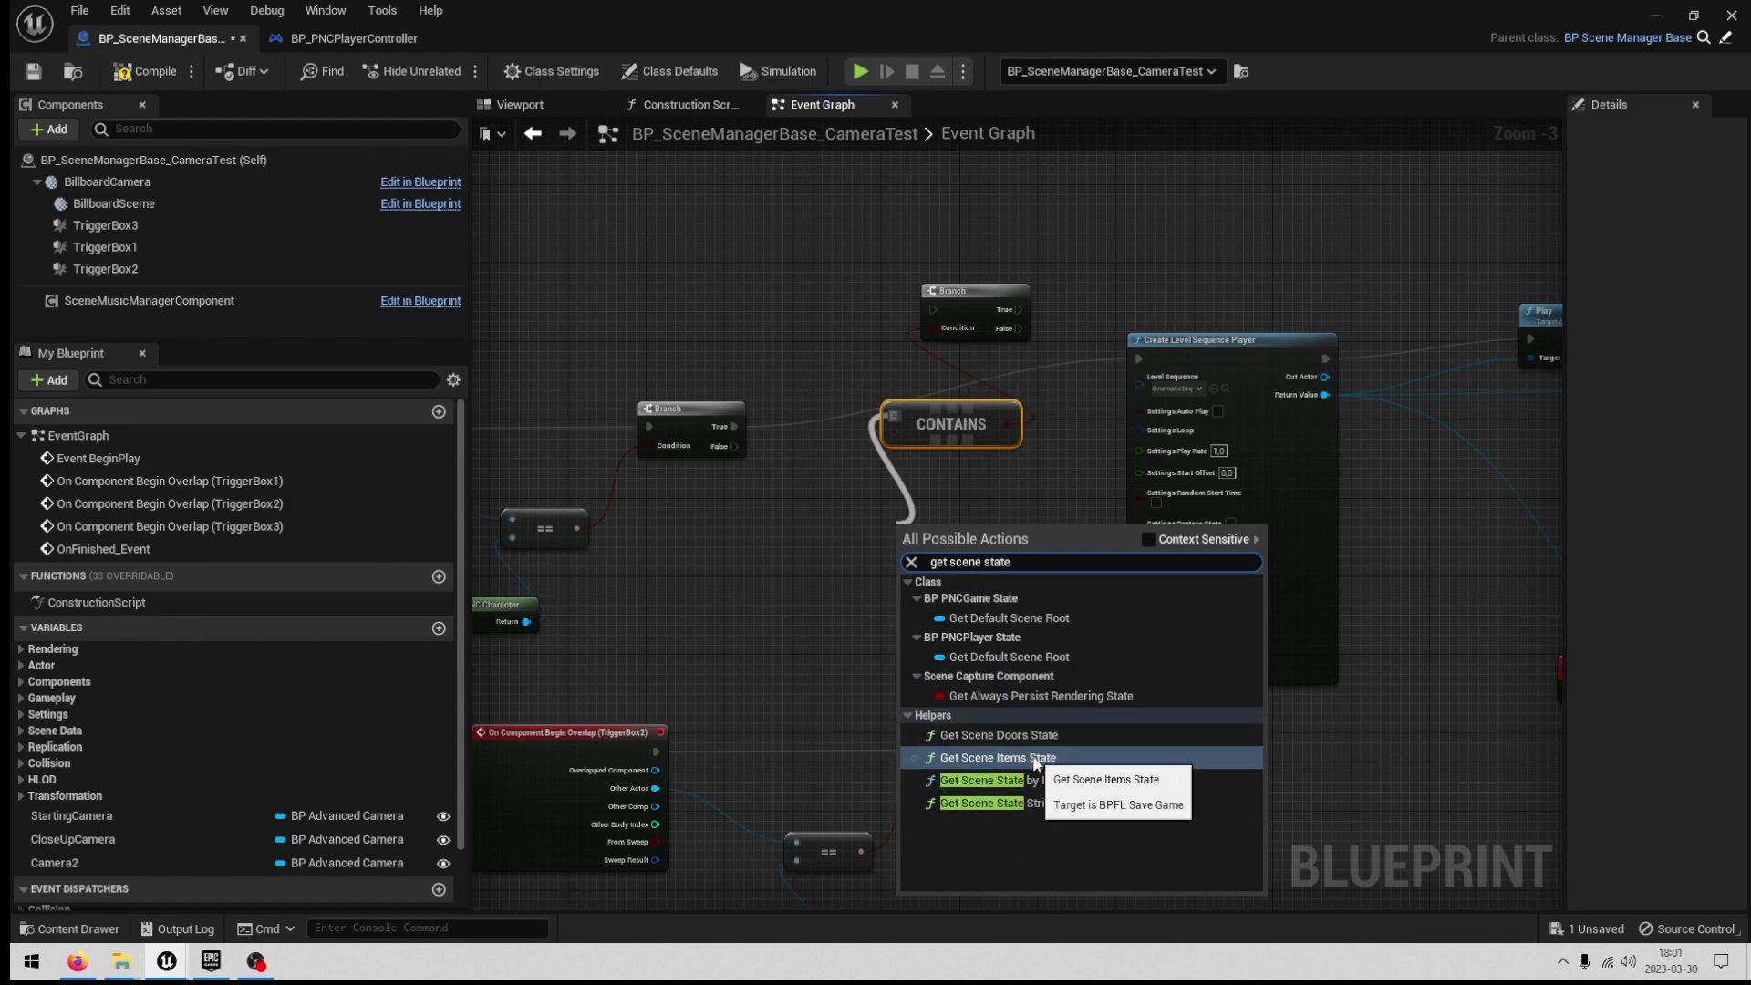
click(1045, 804)
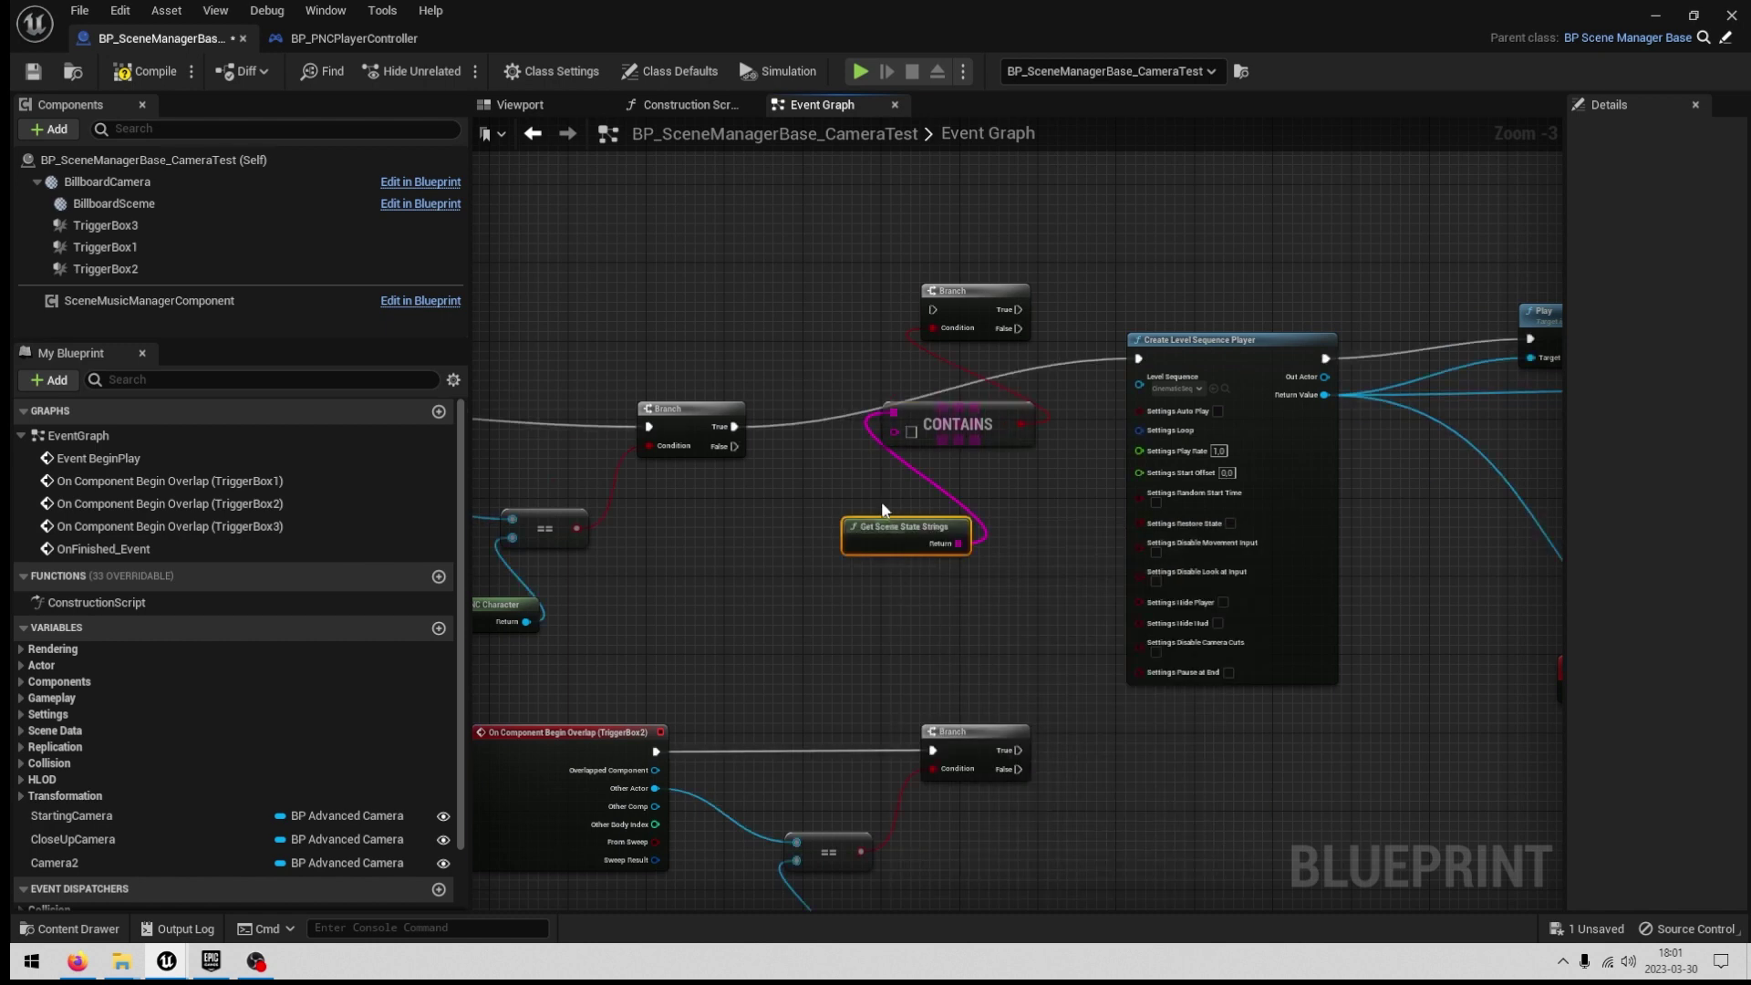
scroll(882, 504, up, 2)
drag(884, 555, 943, 515)
drag(895, 332, 966, 518)
right_drag(951, 490, 917, 600)
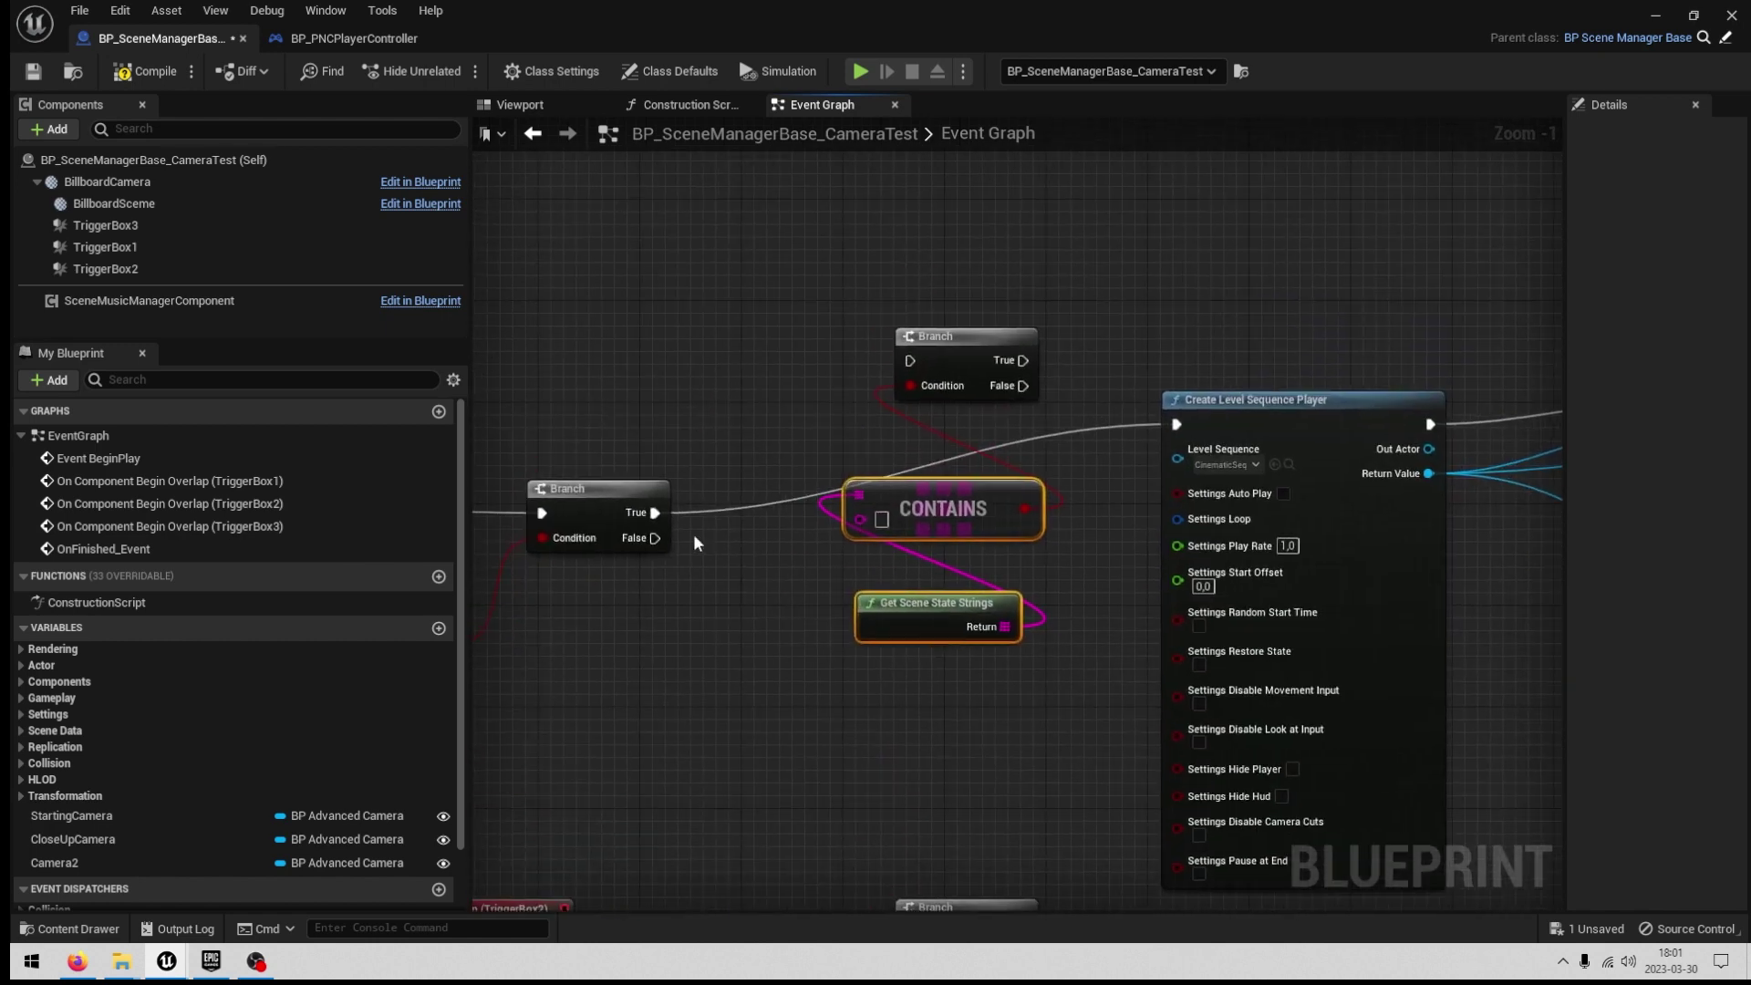
Route TriggerBox1's Branch True output into the new Branch and its False output into Create Level Sequence Player, then raise the check nodes.
drag(655, 513, 910, 361)
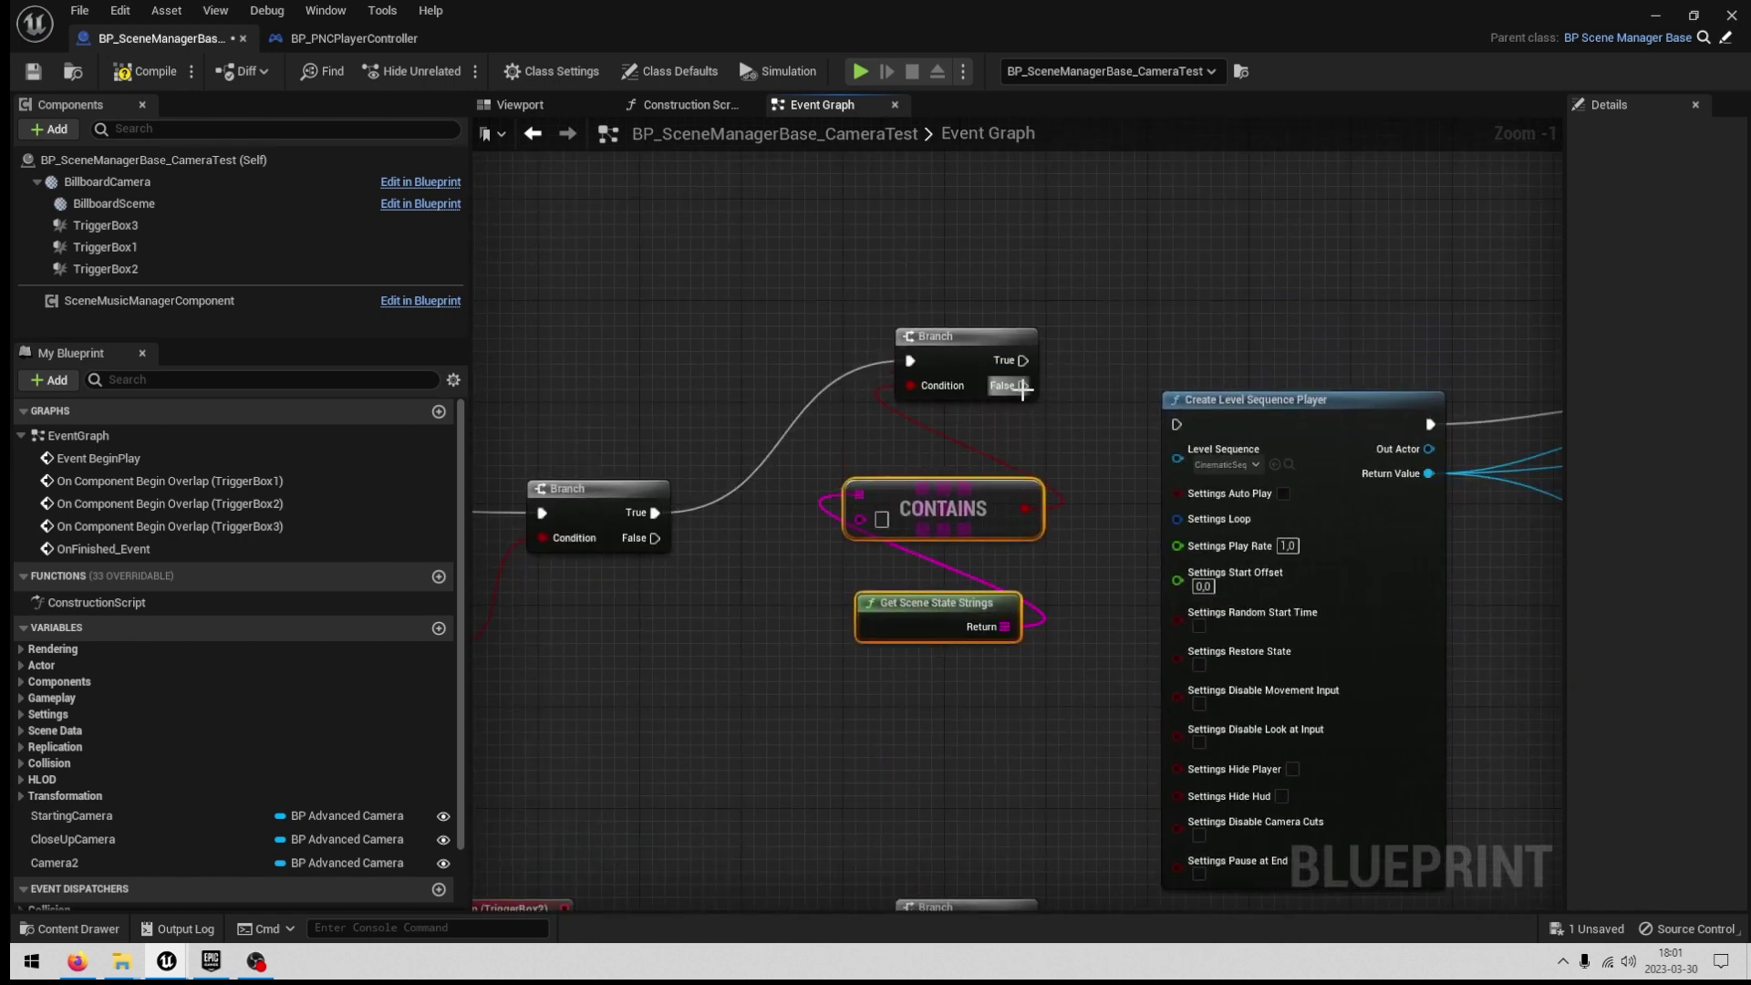
drag(1022, 386, 1181, 426)
drag(843, 290, 974, 615)
drag(943, 520, 930, 468)
click(779, 411)
right_drag(778, 454, 726, 533)
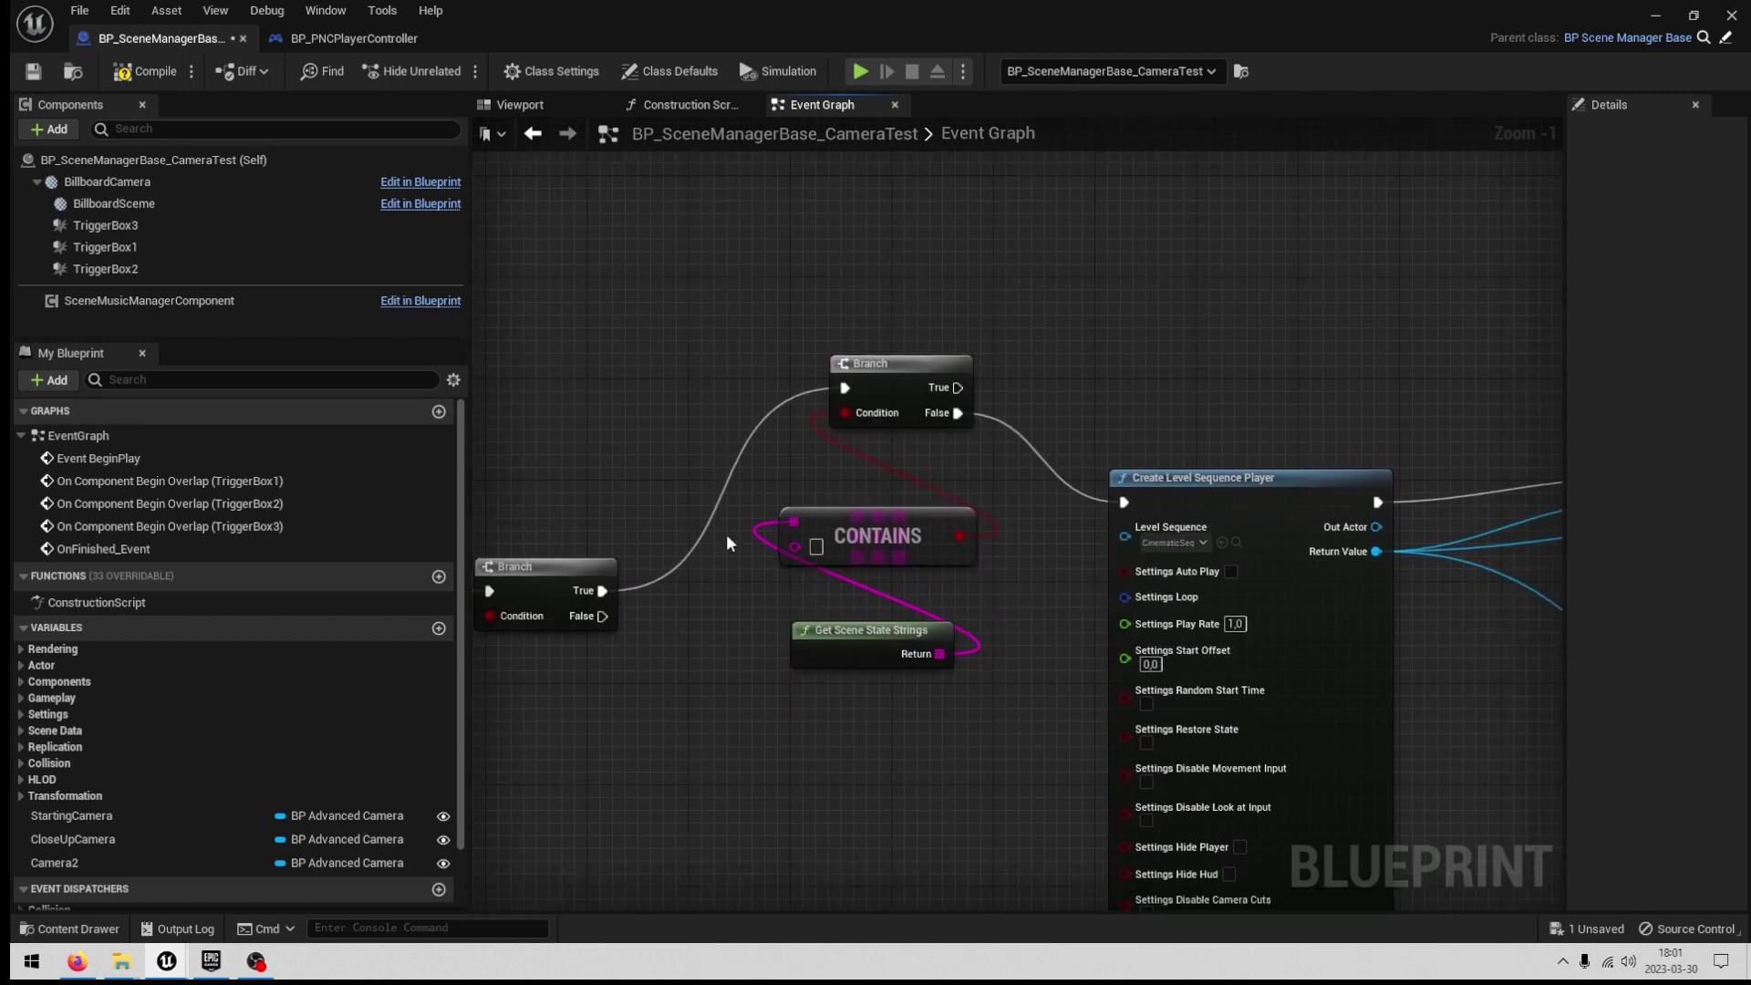
Set the Contains node's item to find to CutsceneHasPlayed.
scroll(728, 535, up, 1)
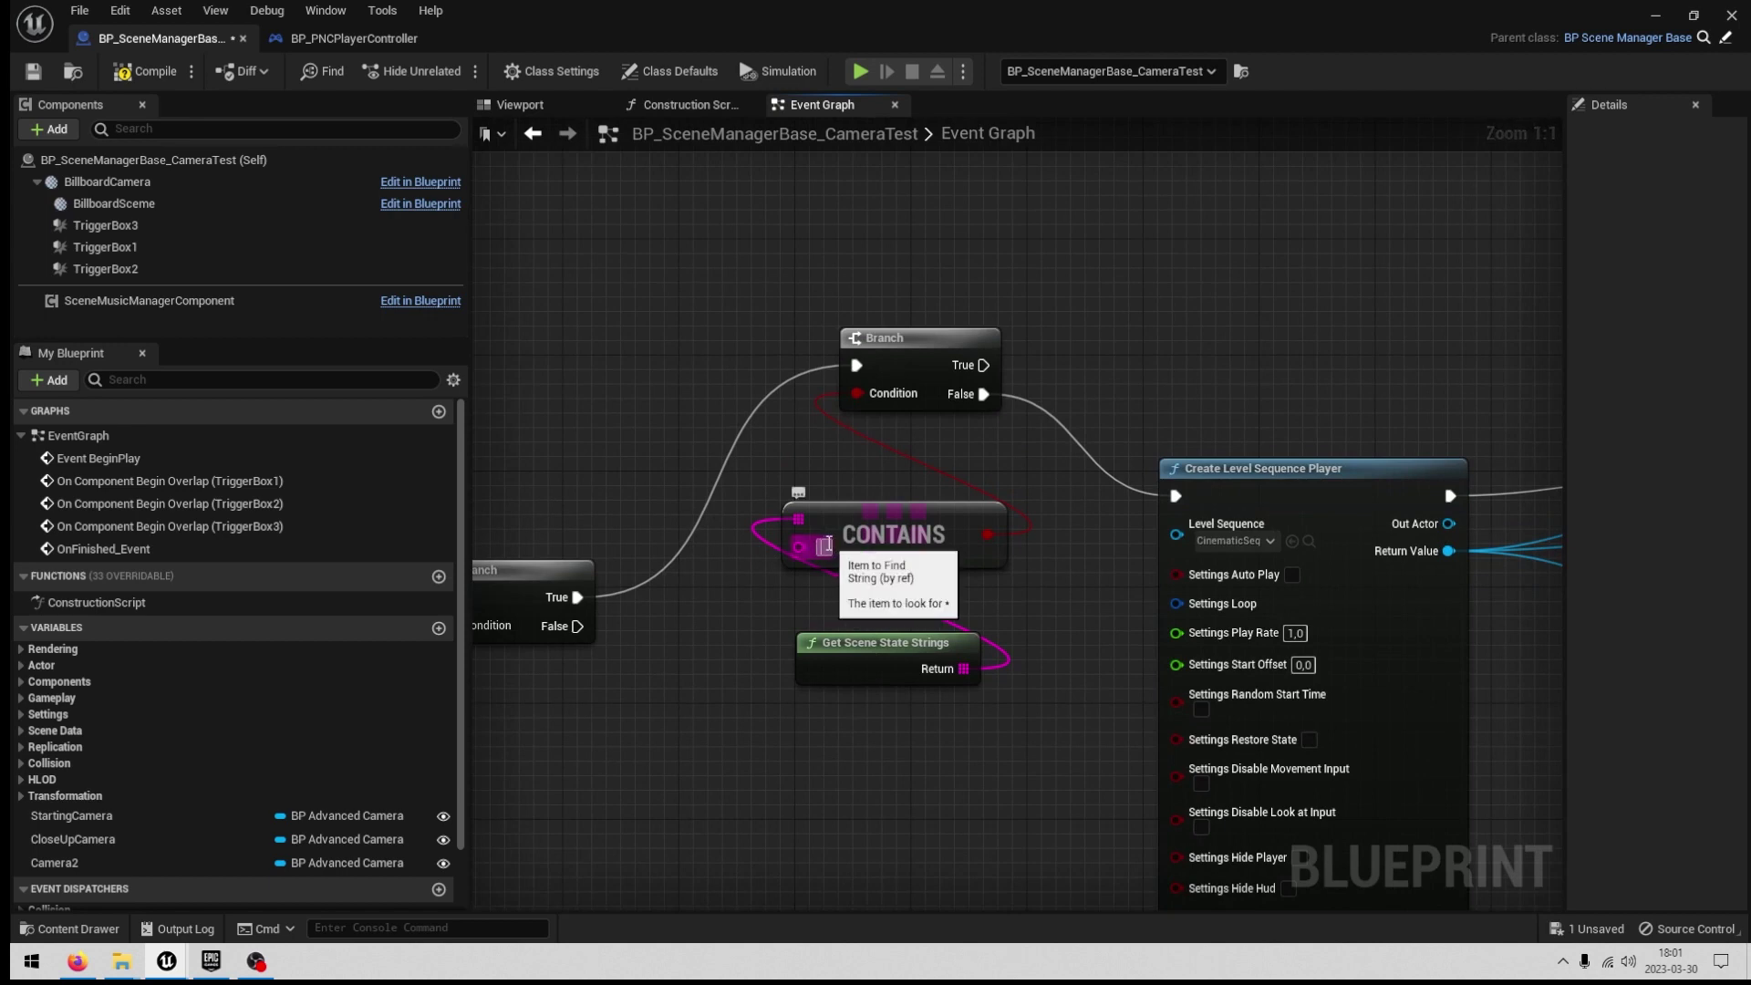
text(CutsceneHa)
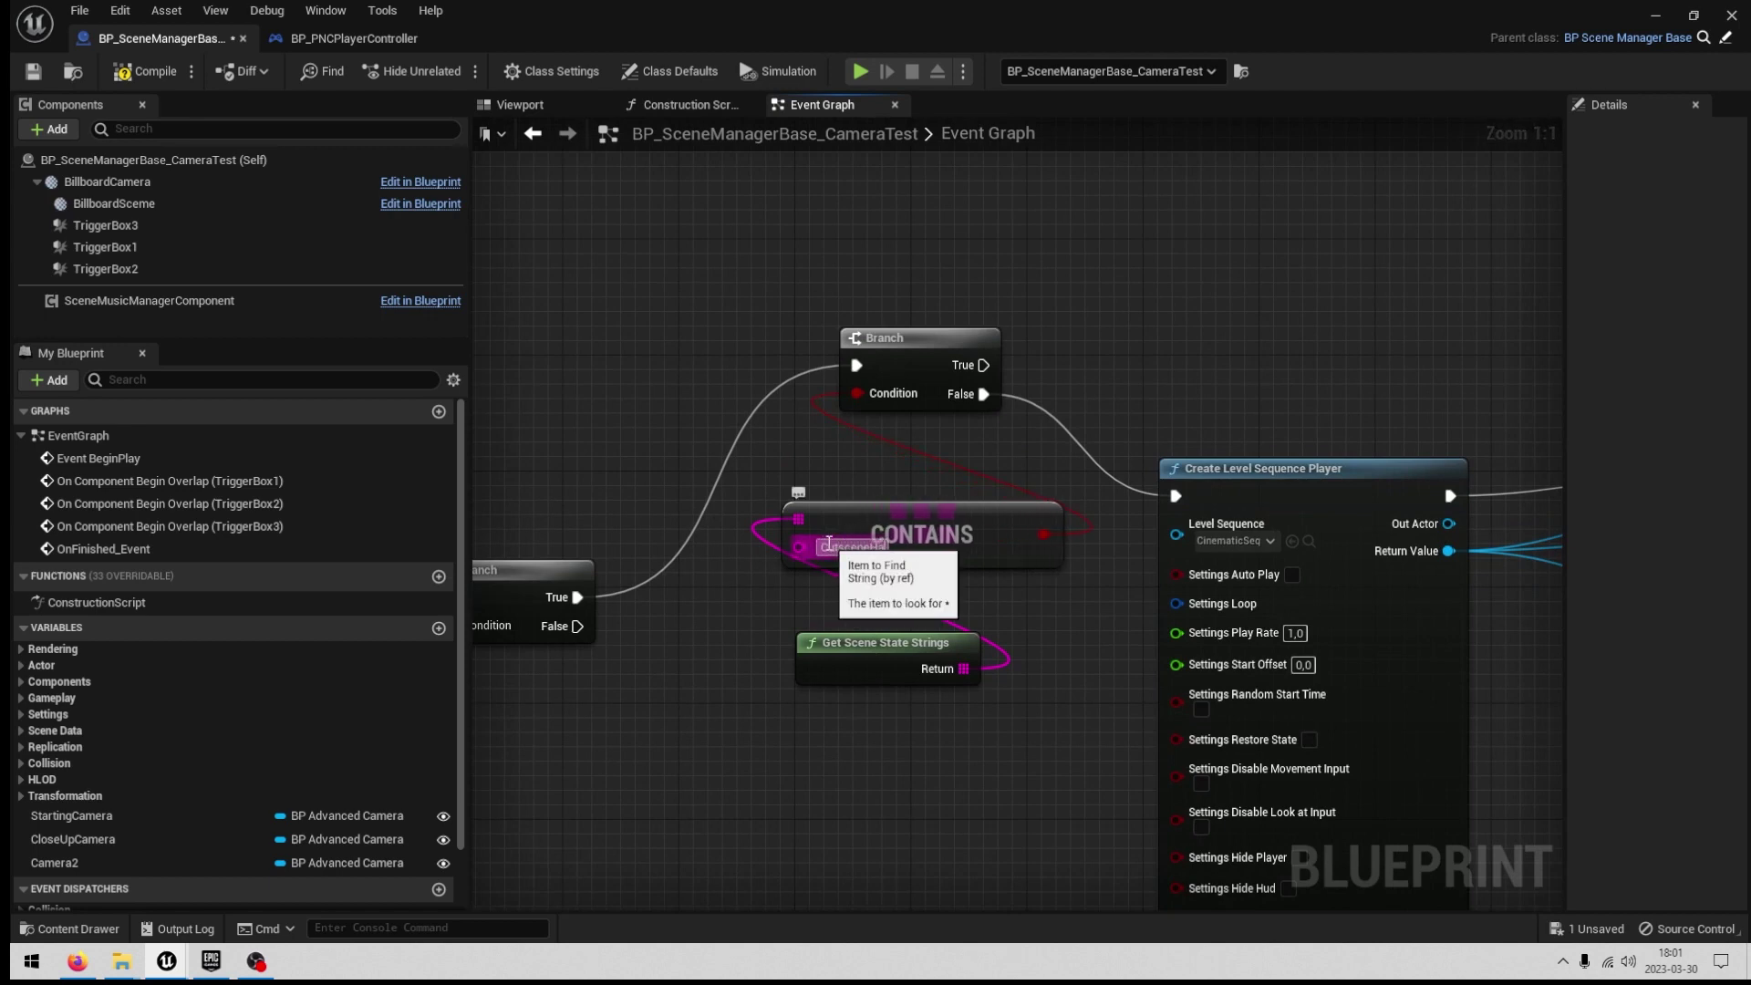
text(sPlayed)
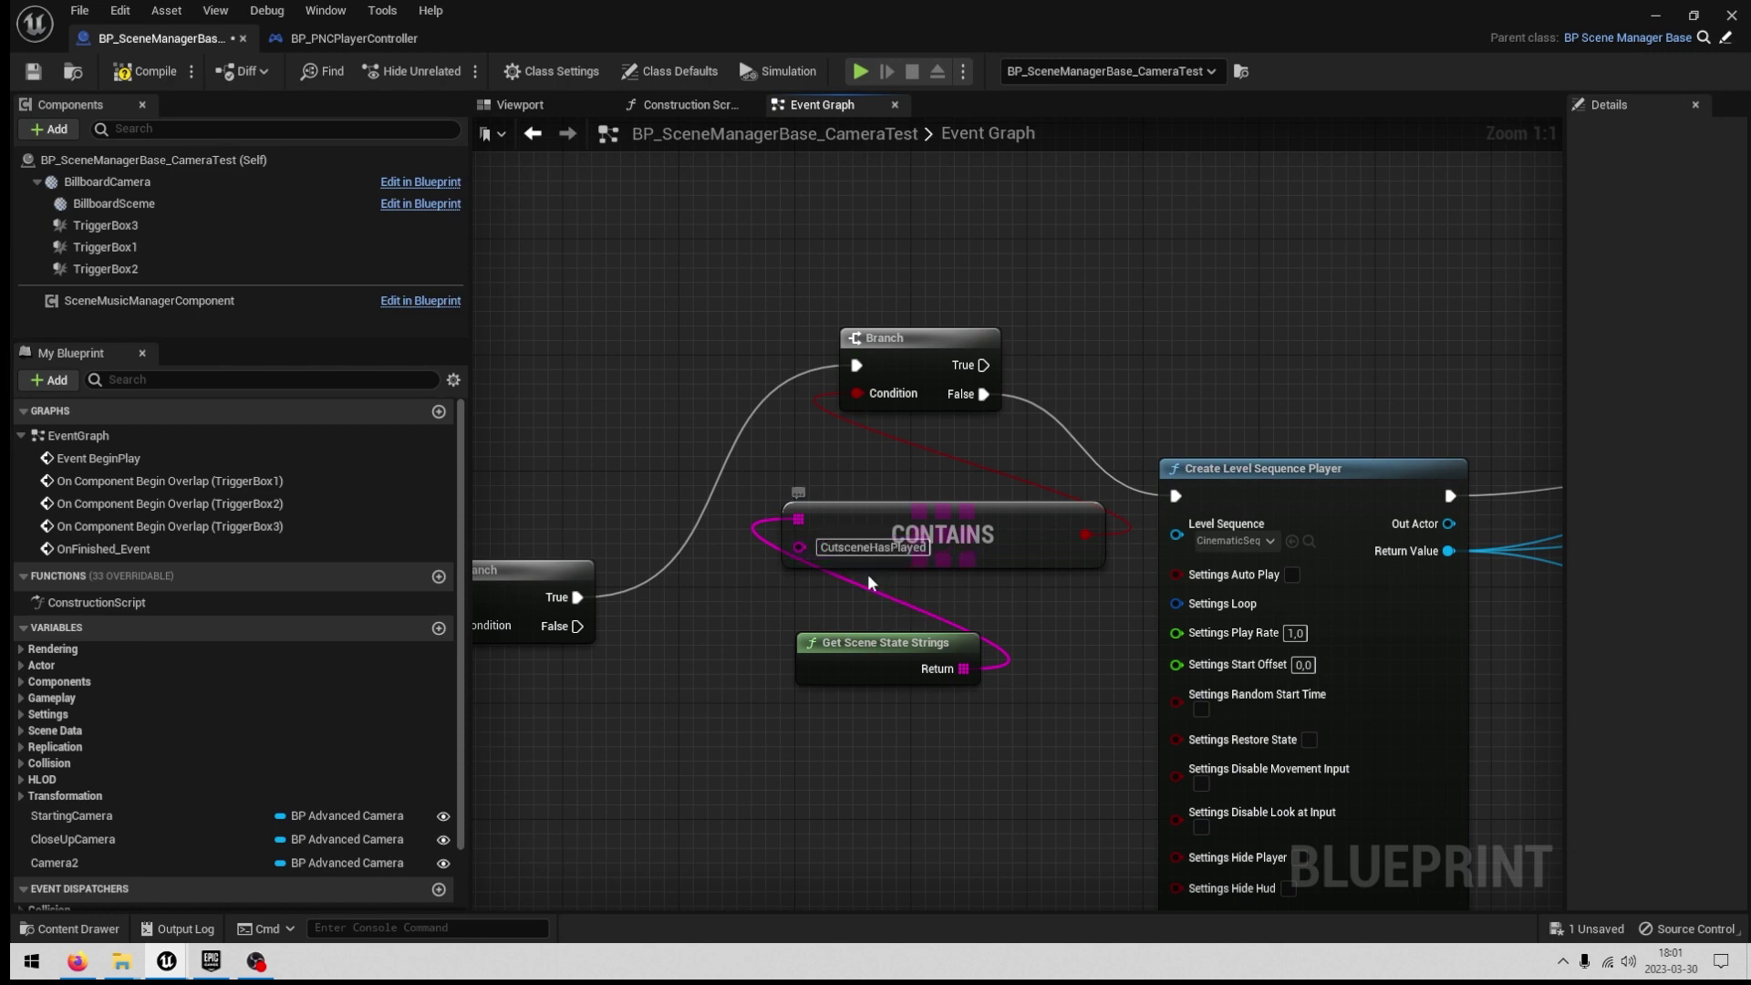
drag(795, 573, 820, 649)
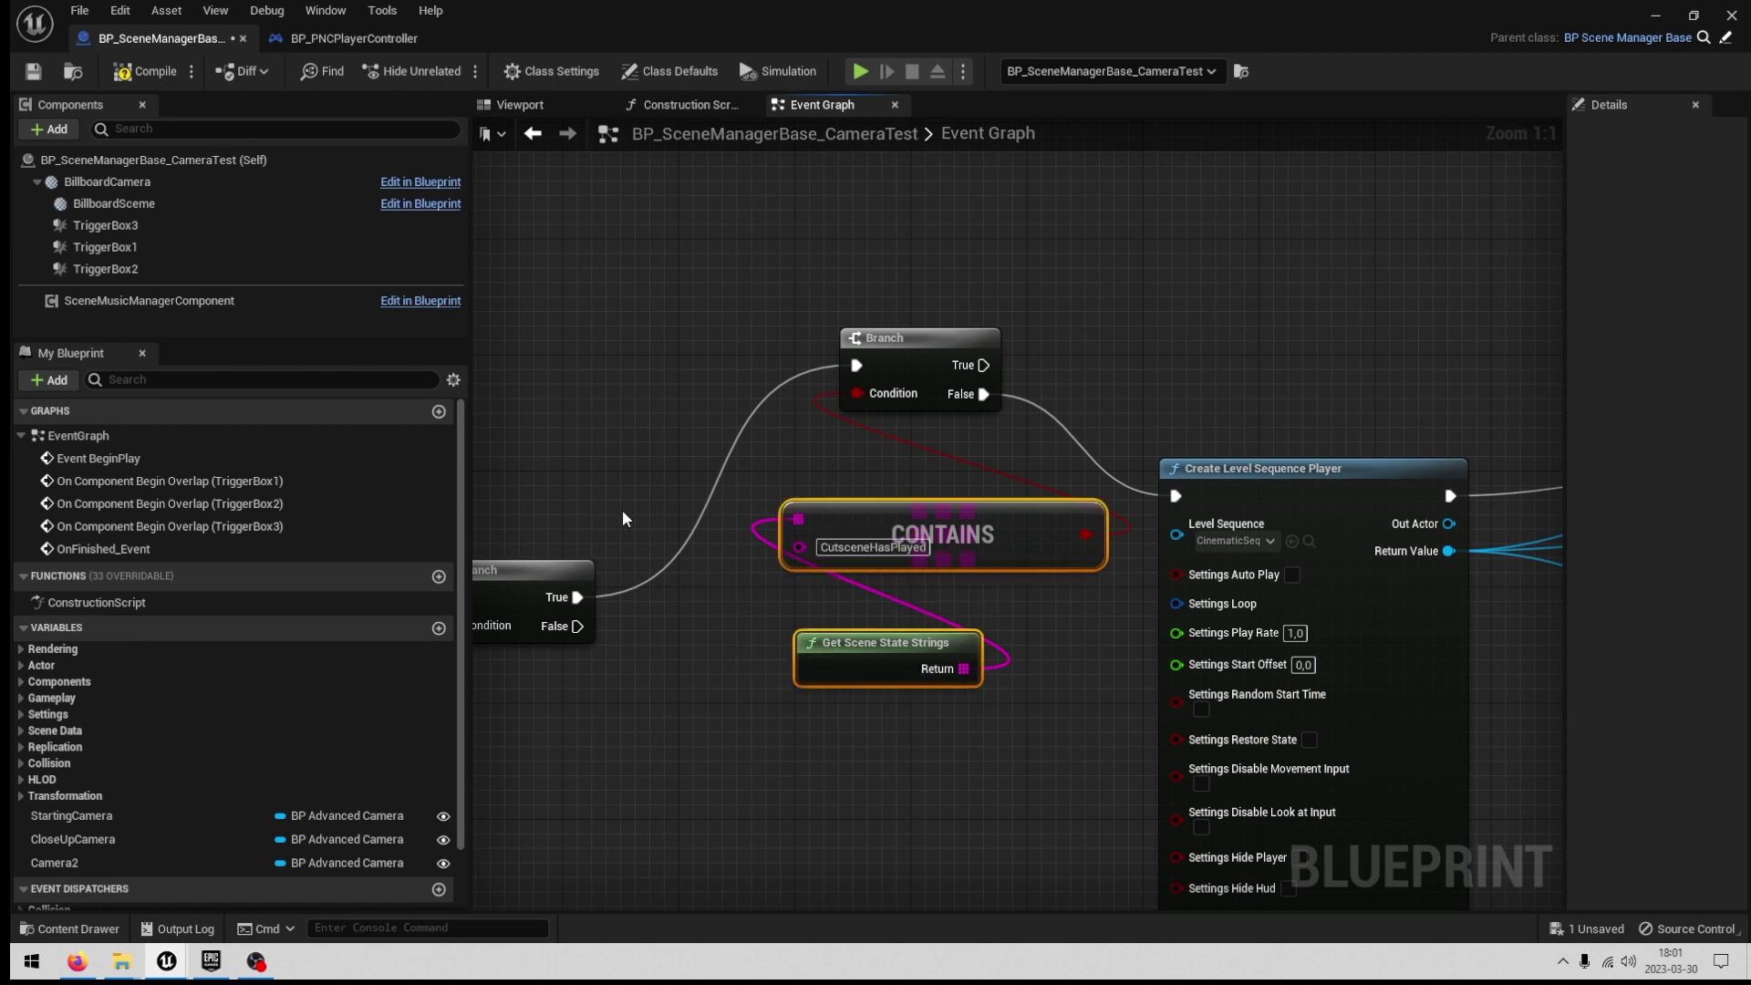
Examine the new Branch's True and False paths and the CutsceneHasPlayed check that controls them.
drag(984, 365, 1113, 264)
scroll(908, 283, down, 2)
right_drag(1159, 309, 1016, 375)
right_drag(903, 419, 1008, 427)
scroll(925, 457, up, 2)
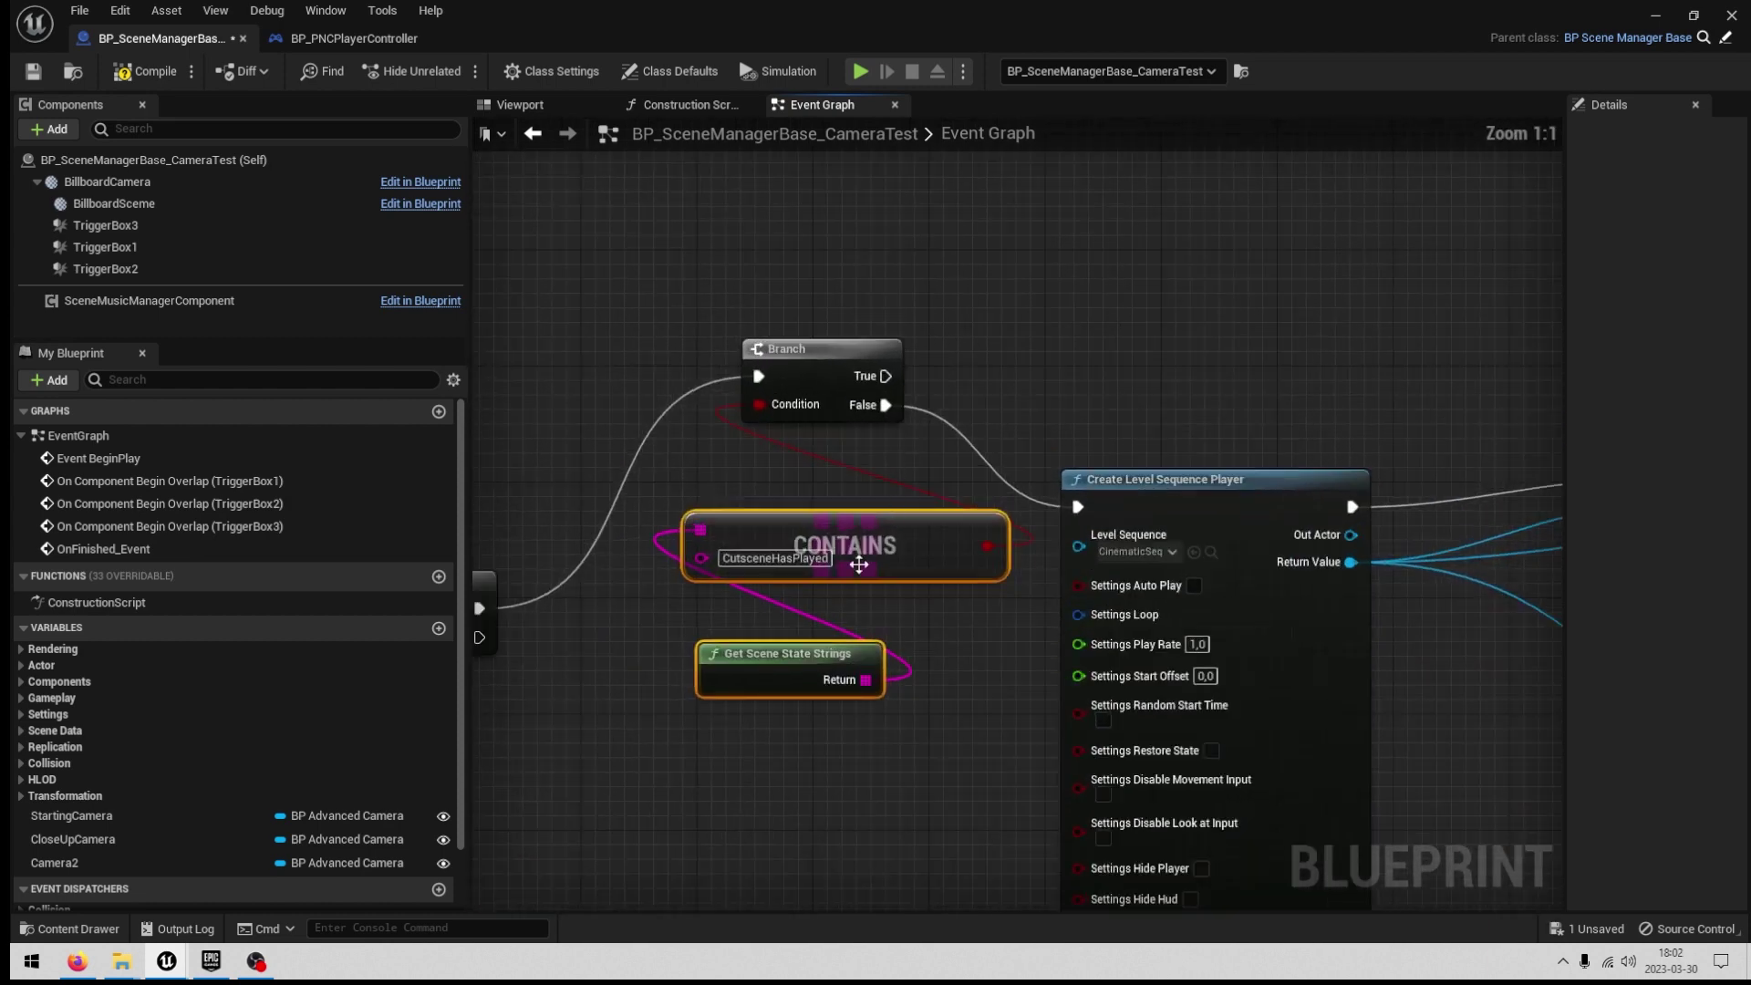
scroll(921, 653, down, 1)
click(803, 570)
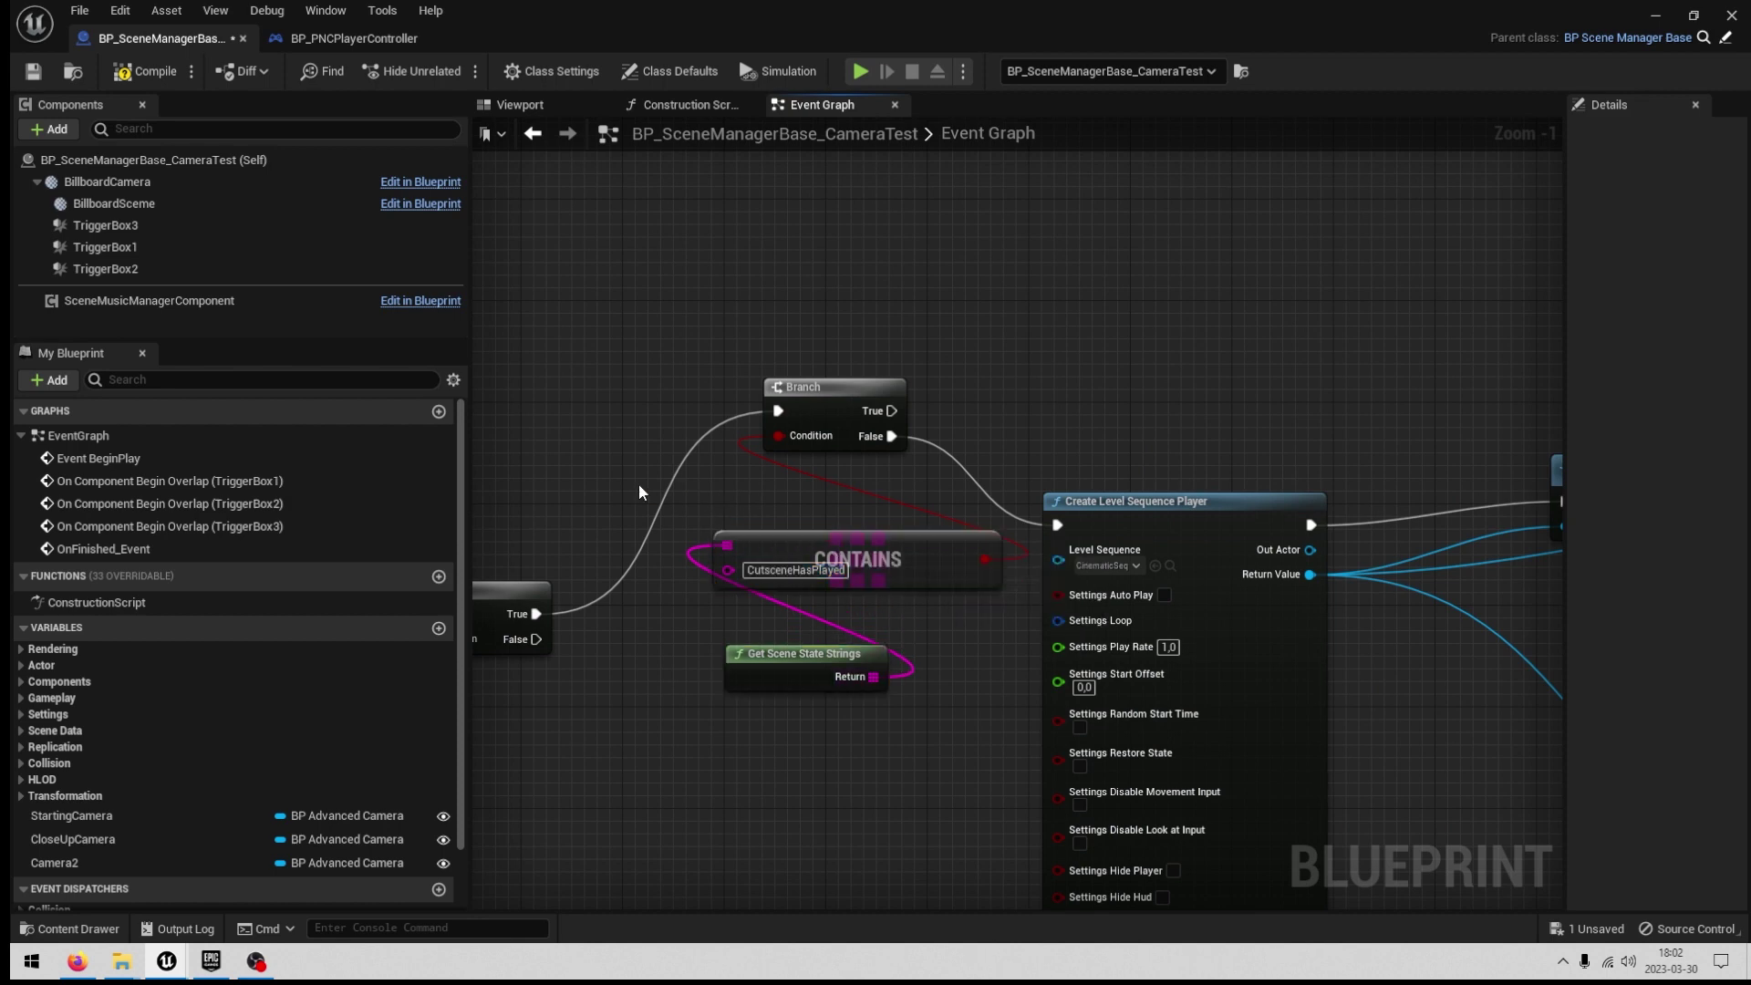
drag(638, 484, 750, 655)
drag(637, 338, 839, 679)
Add an Add State String to Scene call after Set View Target with Blend in the OnFinished event chain.
scroll(875, 682, down, 2)
right_drag(899, 687, 480, 508)
scroll(967, 673, down, 3)
right_drag(1240, 719, 1034, 642)
scroll(1034, 642, up, 4)
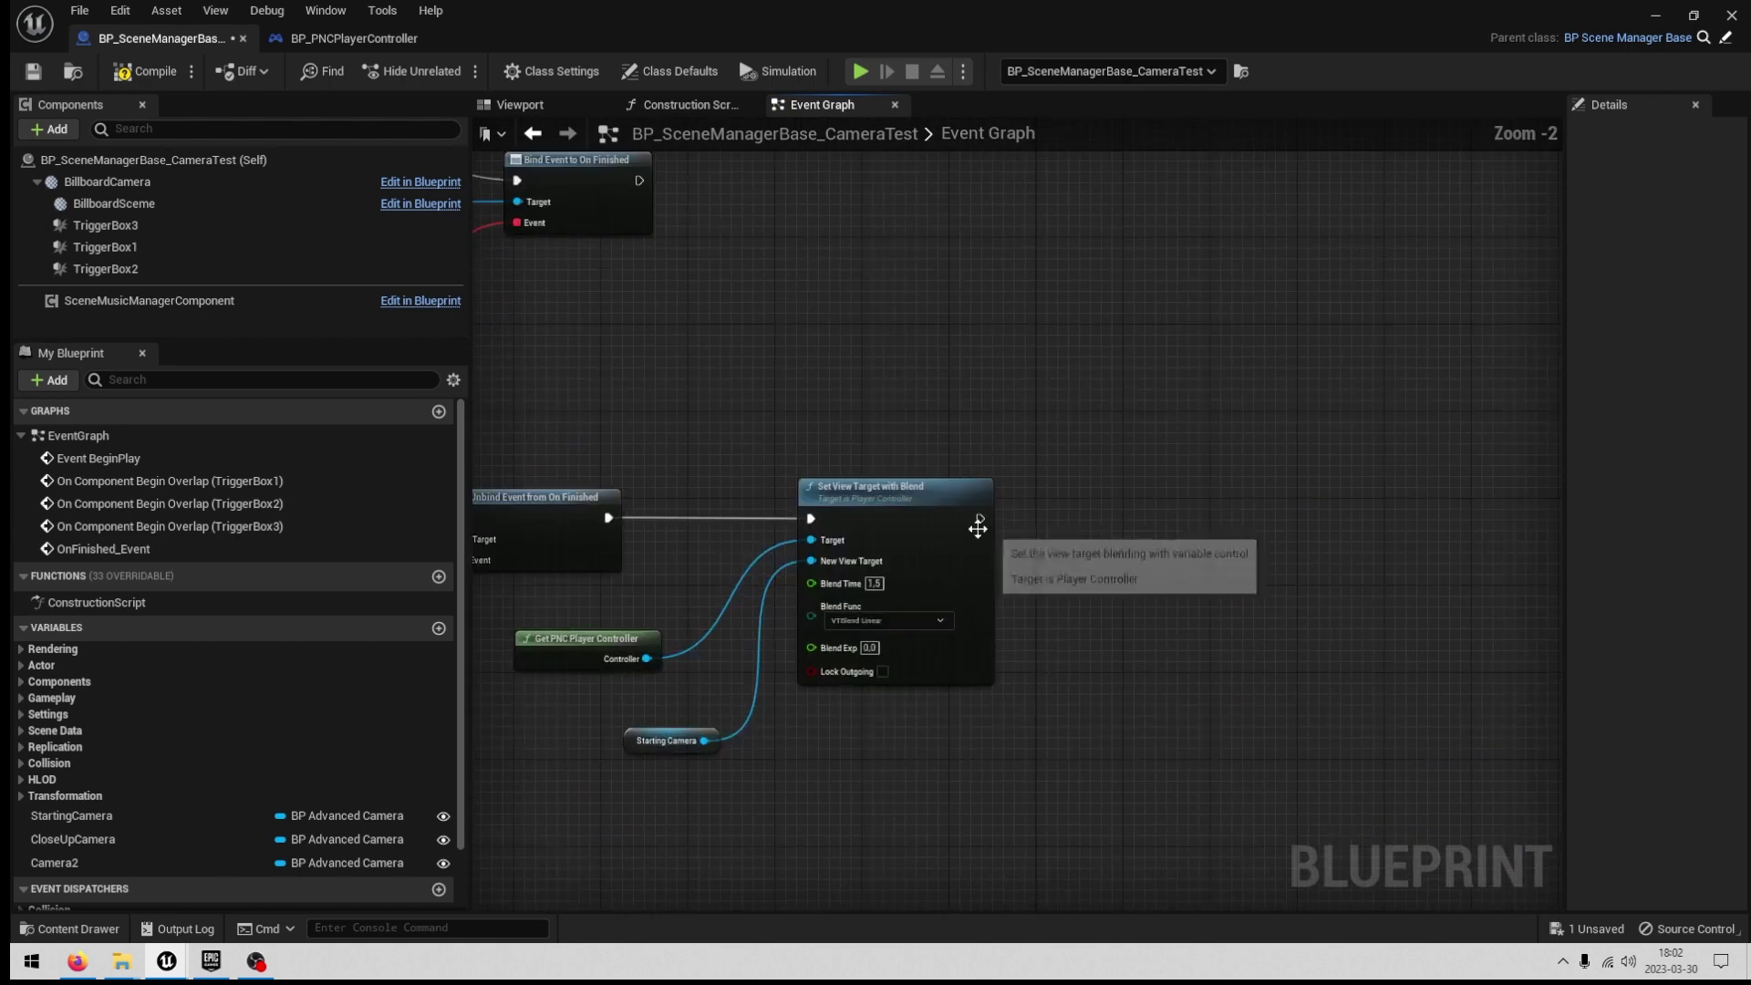
drag(980, 521, 1043, 539)
text(add st)
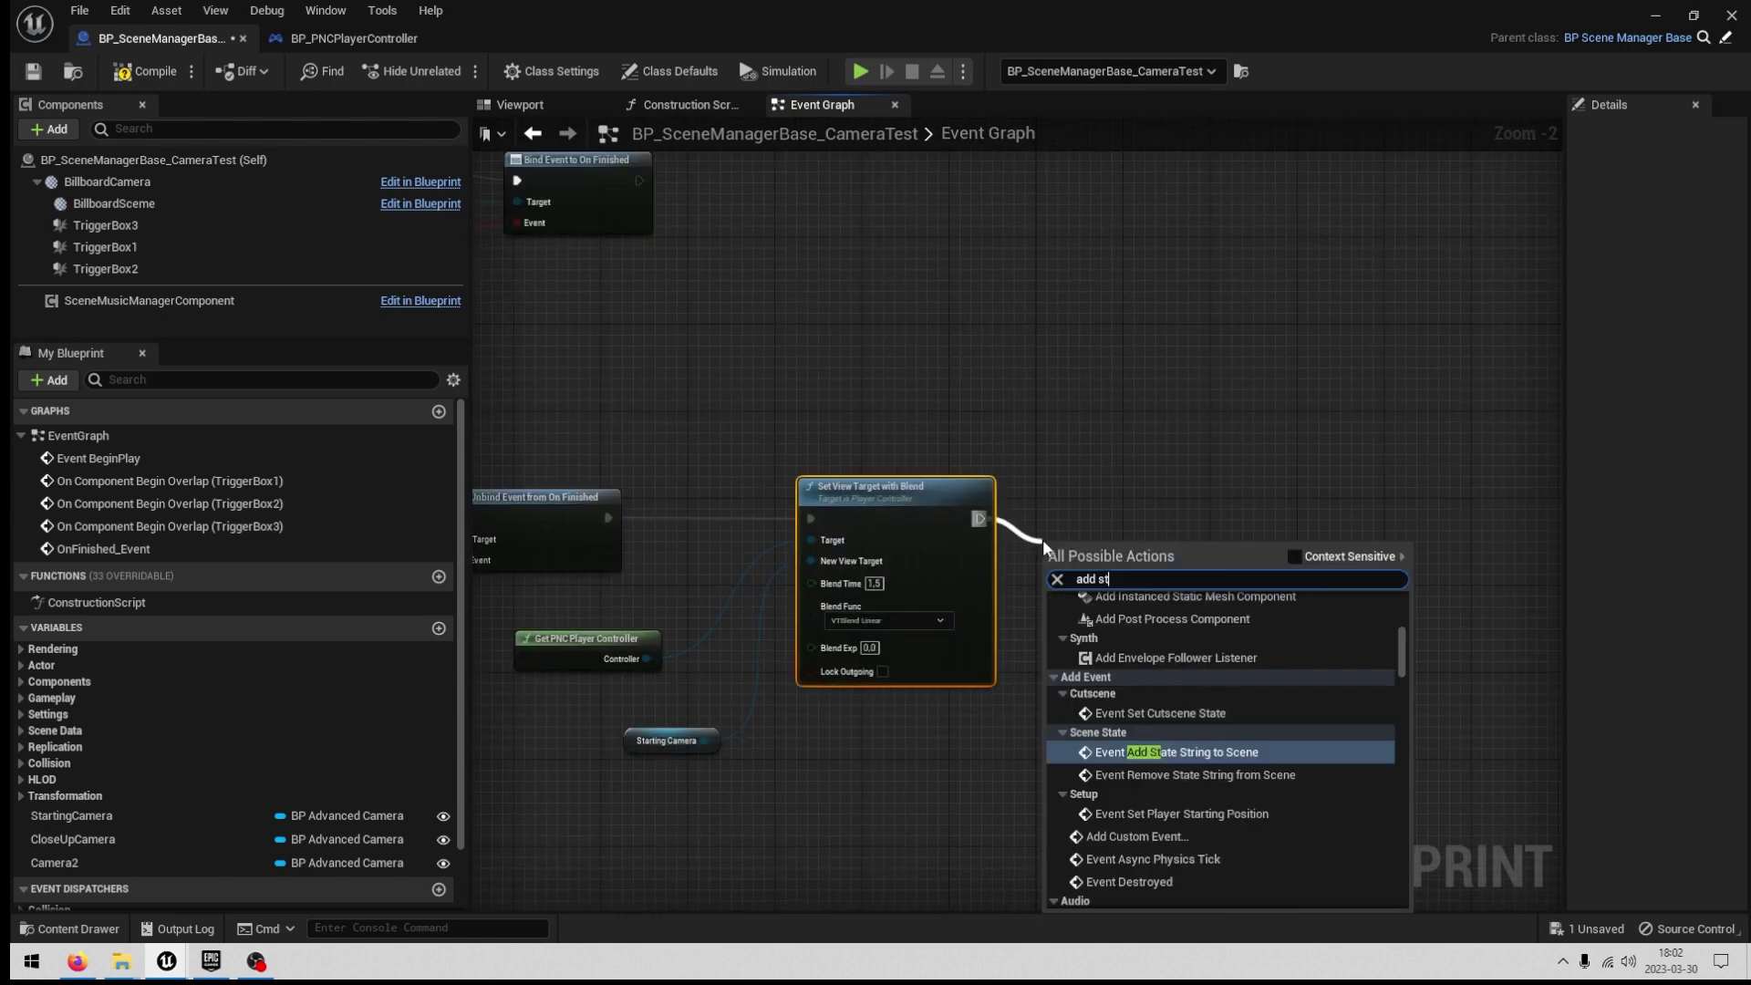
text(ate string to)
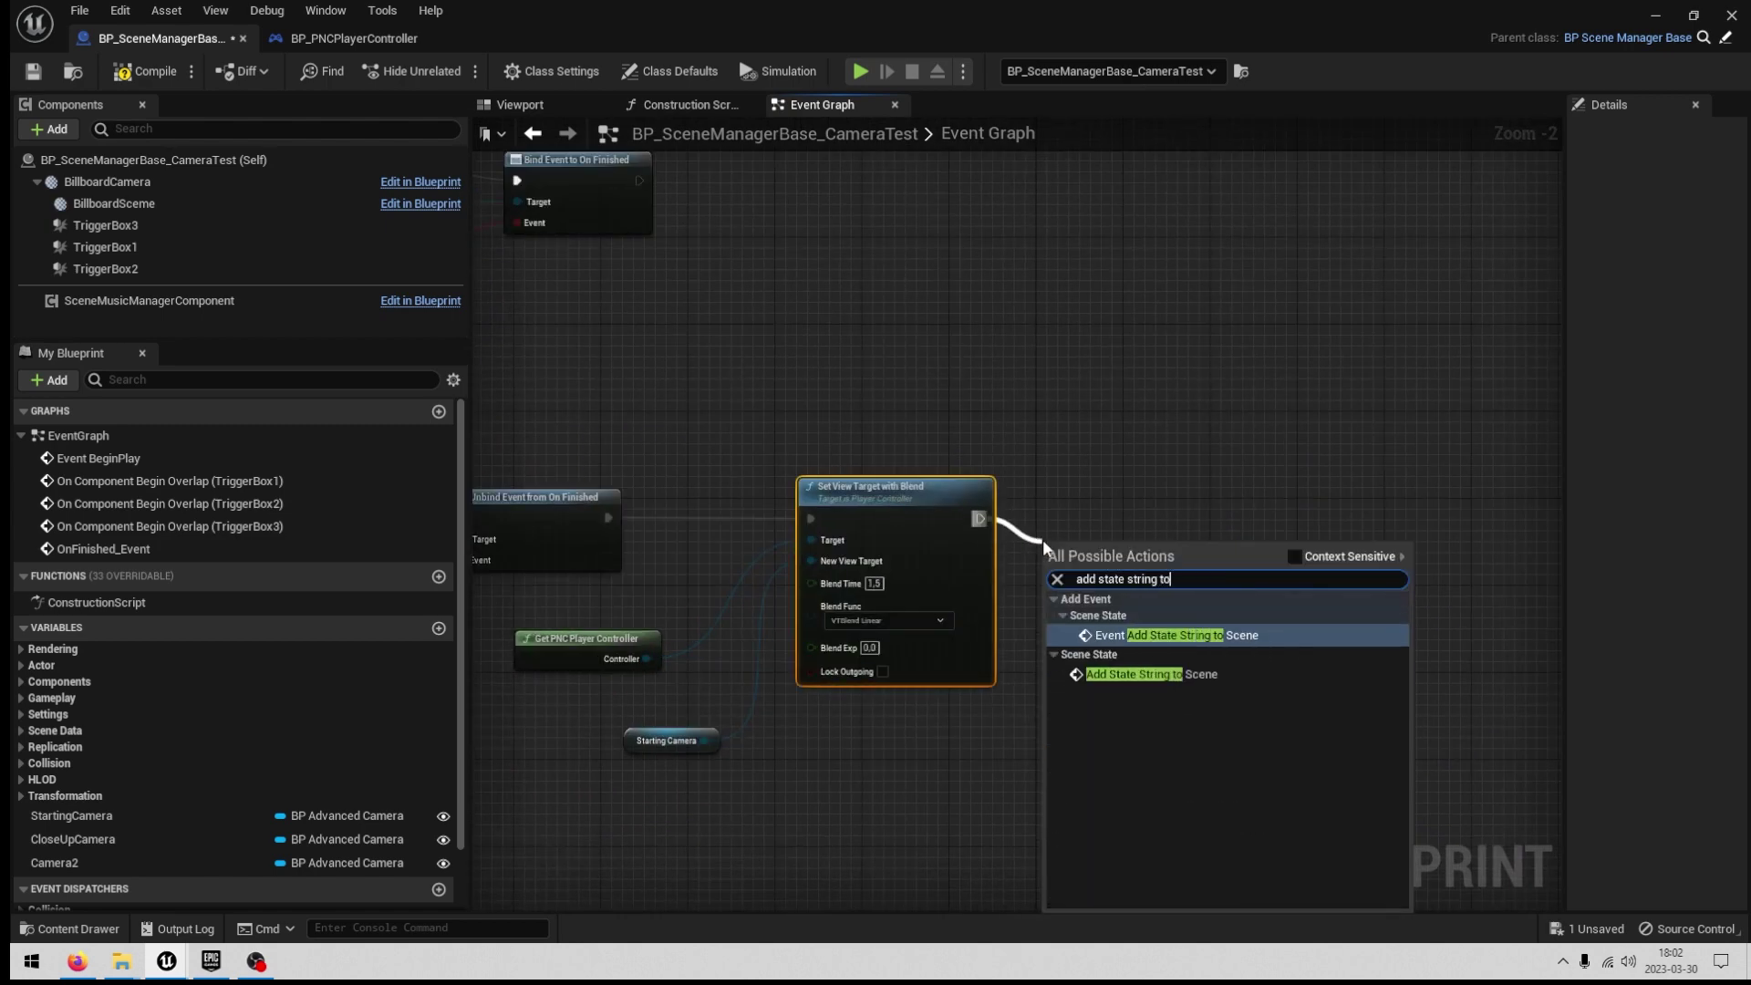
text( scene)
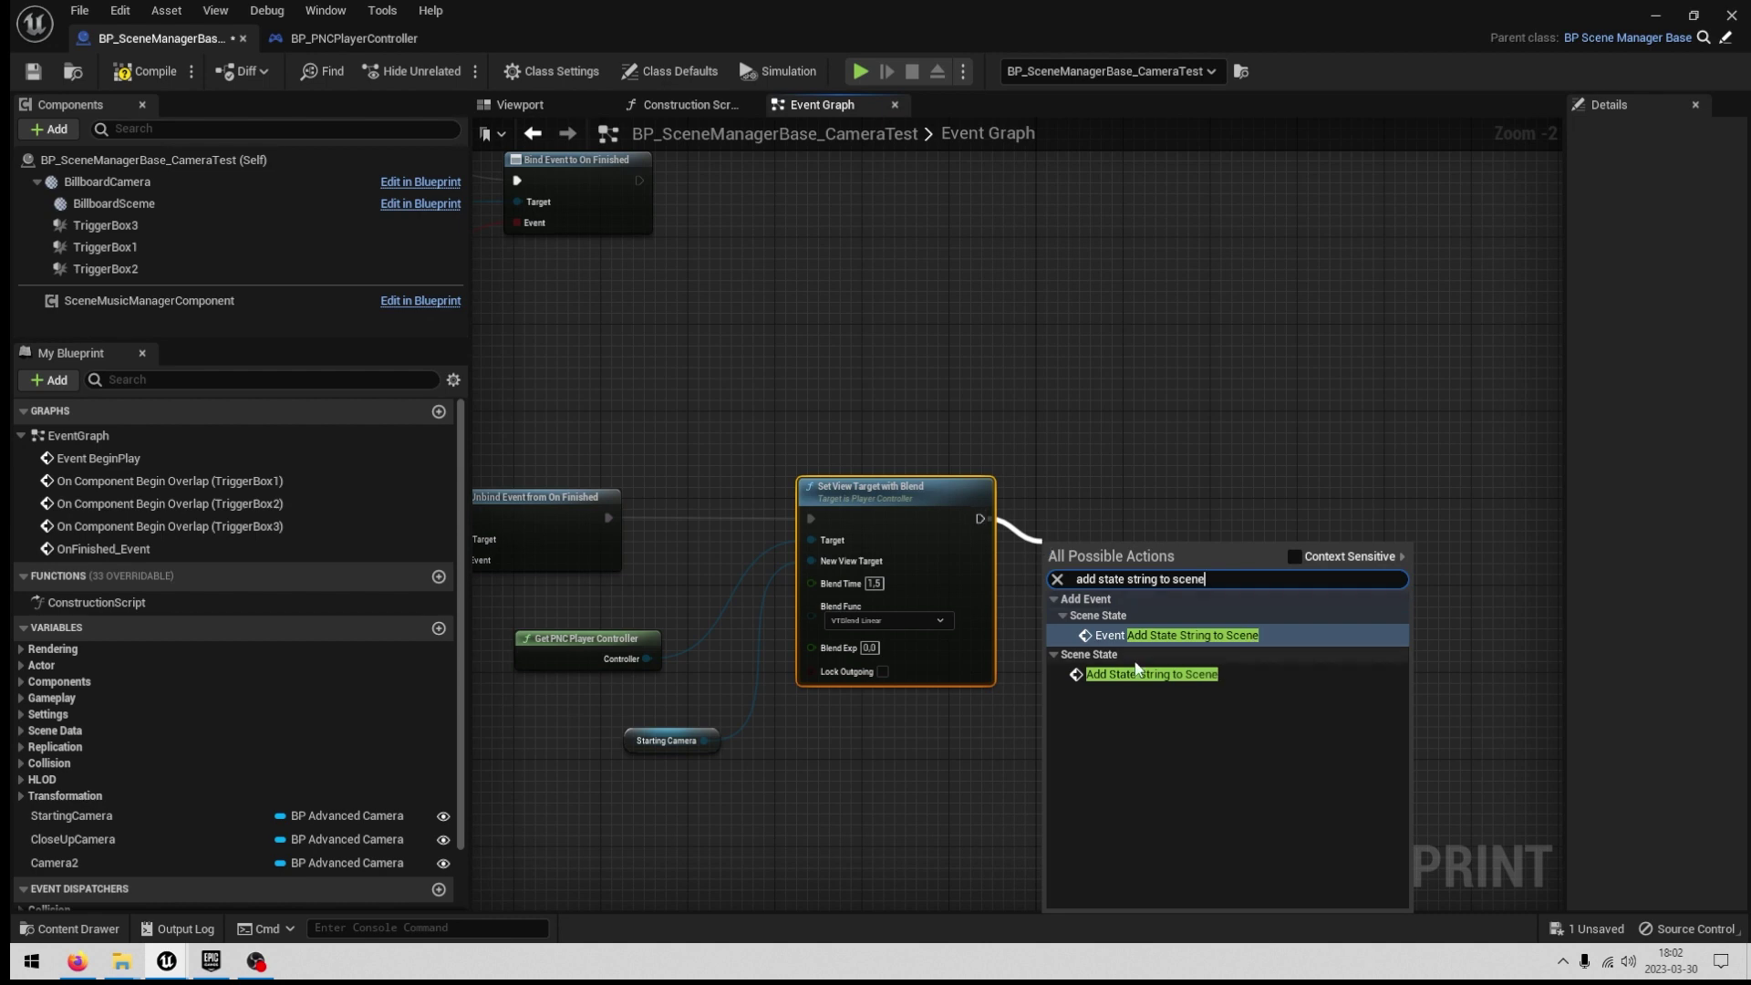
click(1137, 674)
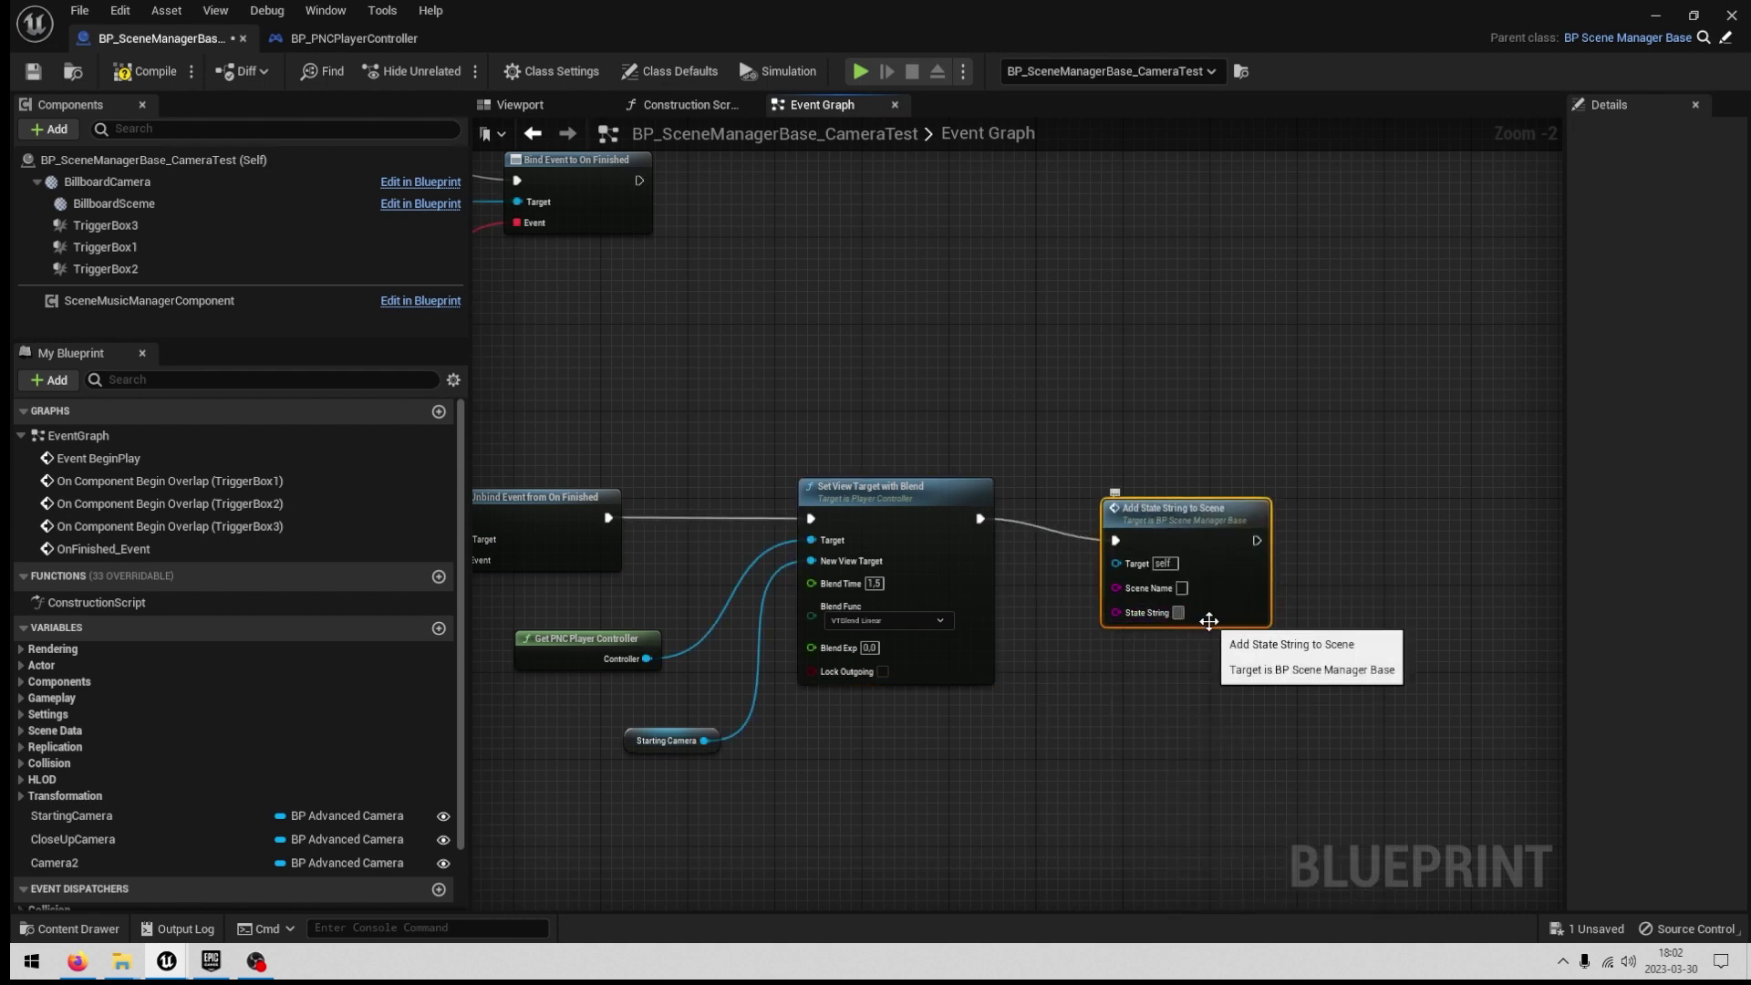
Set the State String of Add State String to Scene to CutsceneHasPlayed.
click(1178, 612)
text(CutsceneHasPlayed)
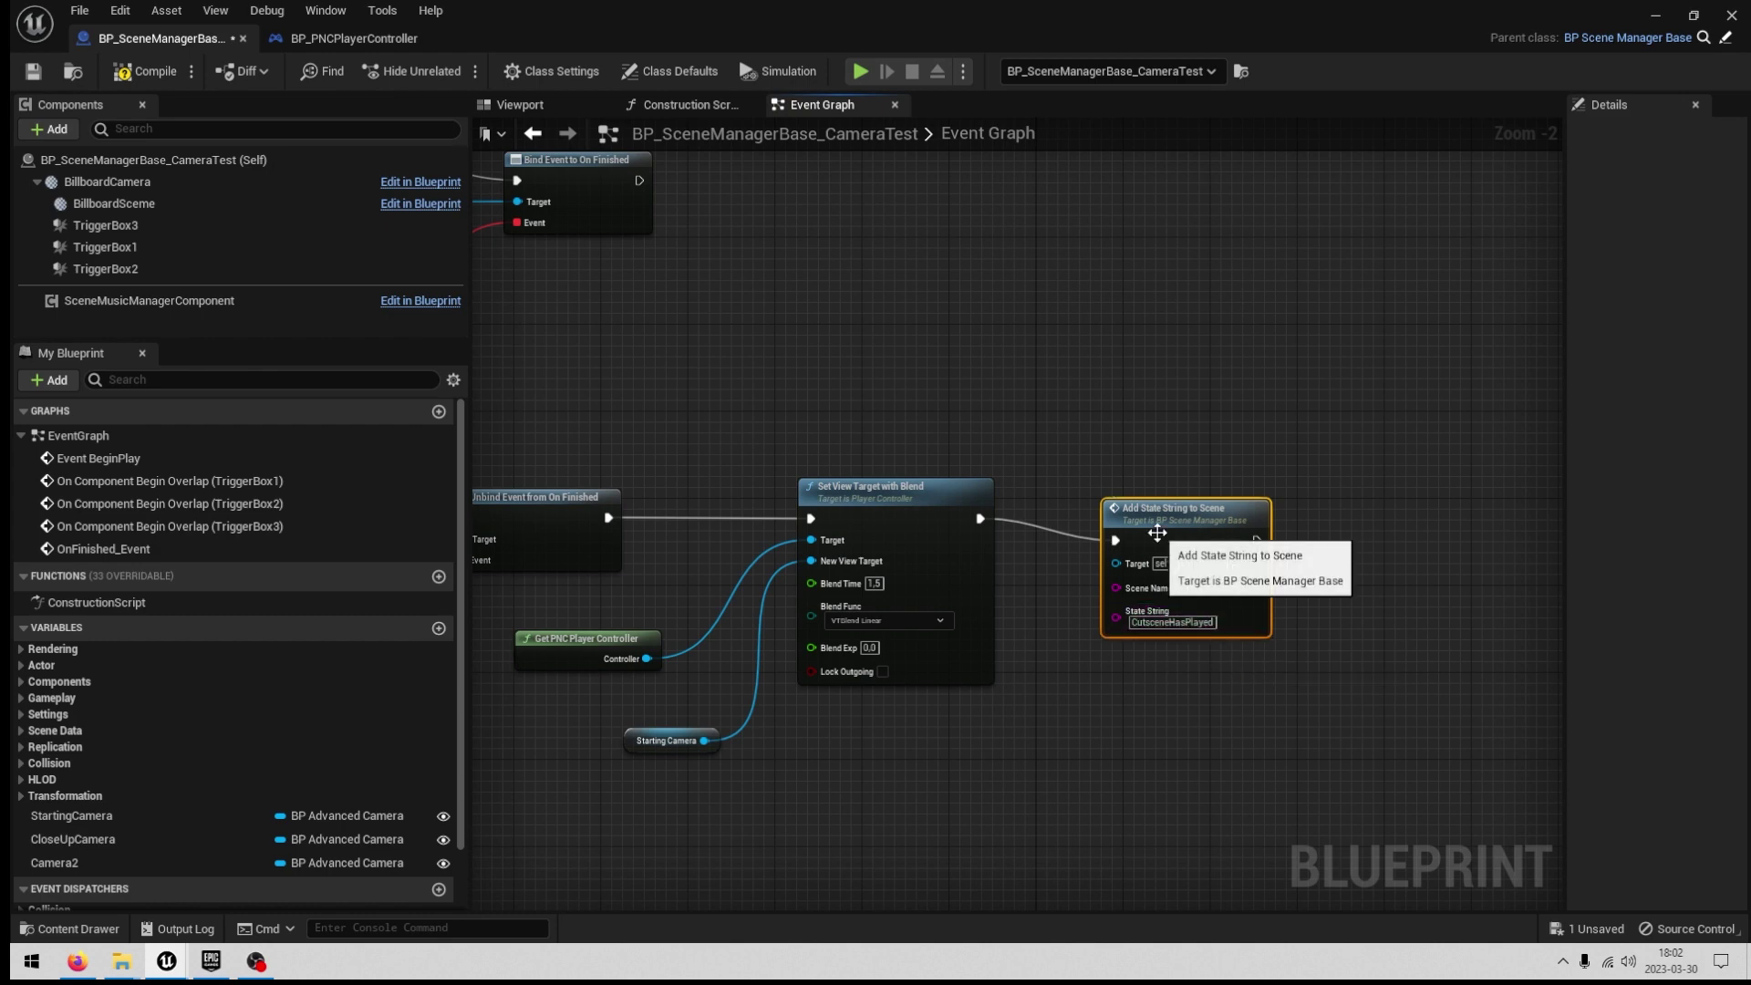
right_drag(1014, 609, 1200, 627)
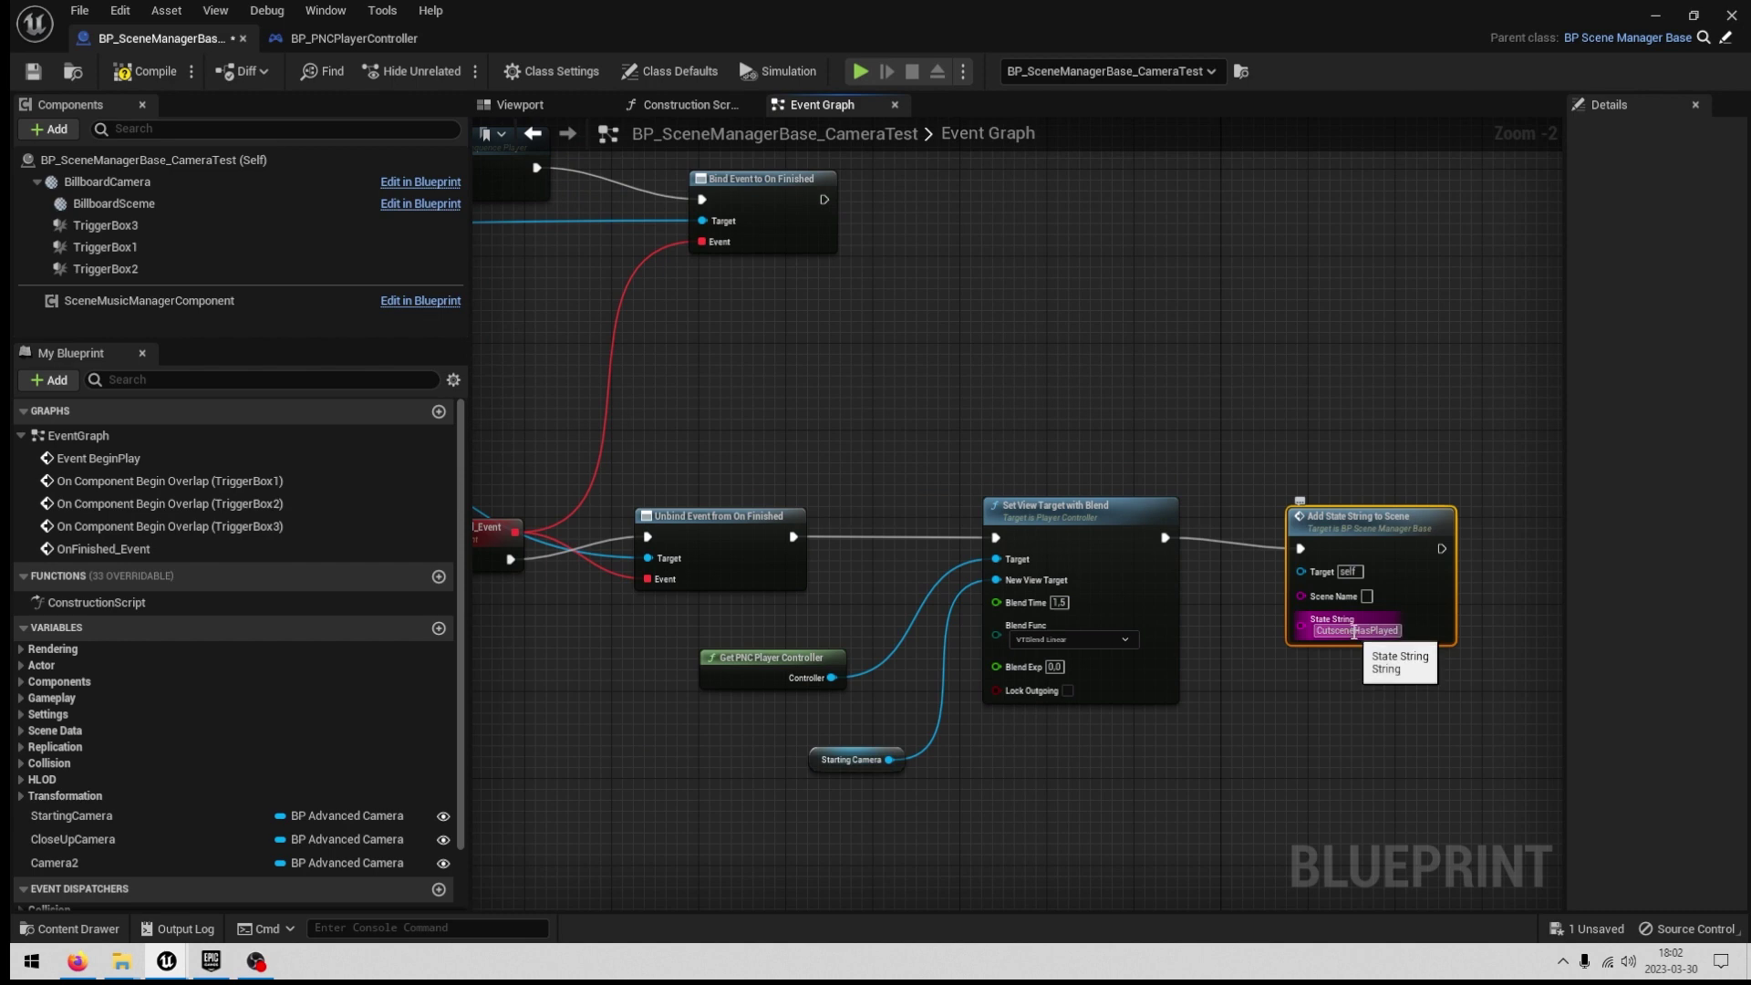
scroll(1352, 636, up, 2)
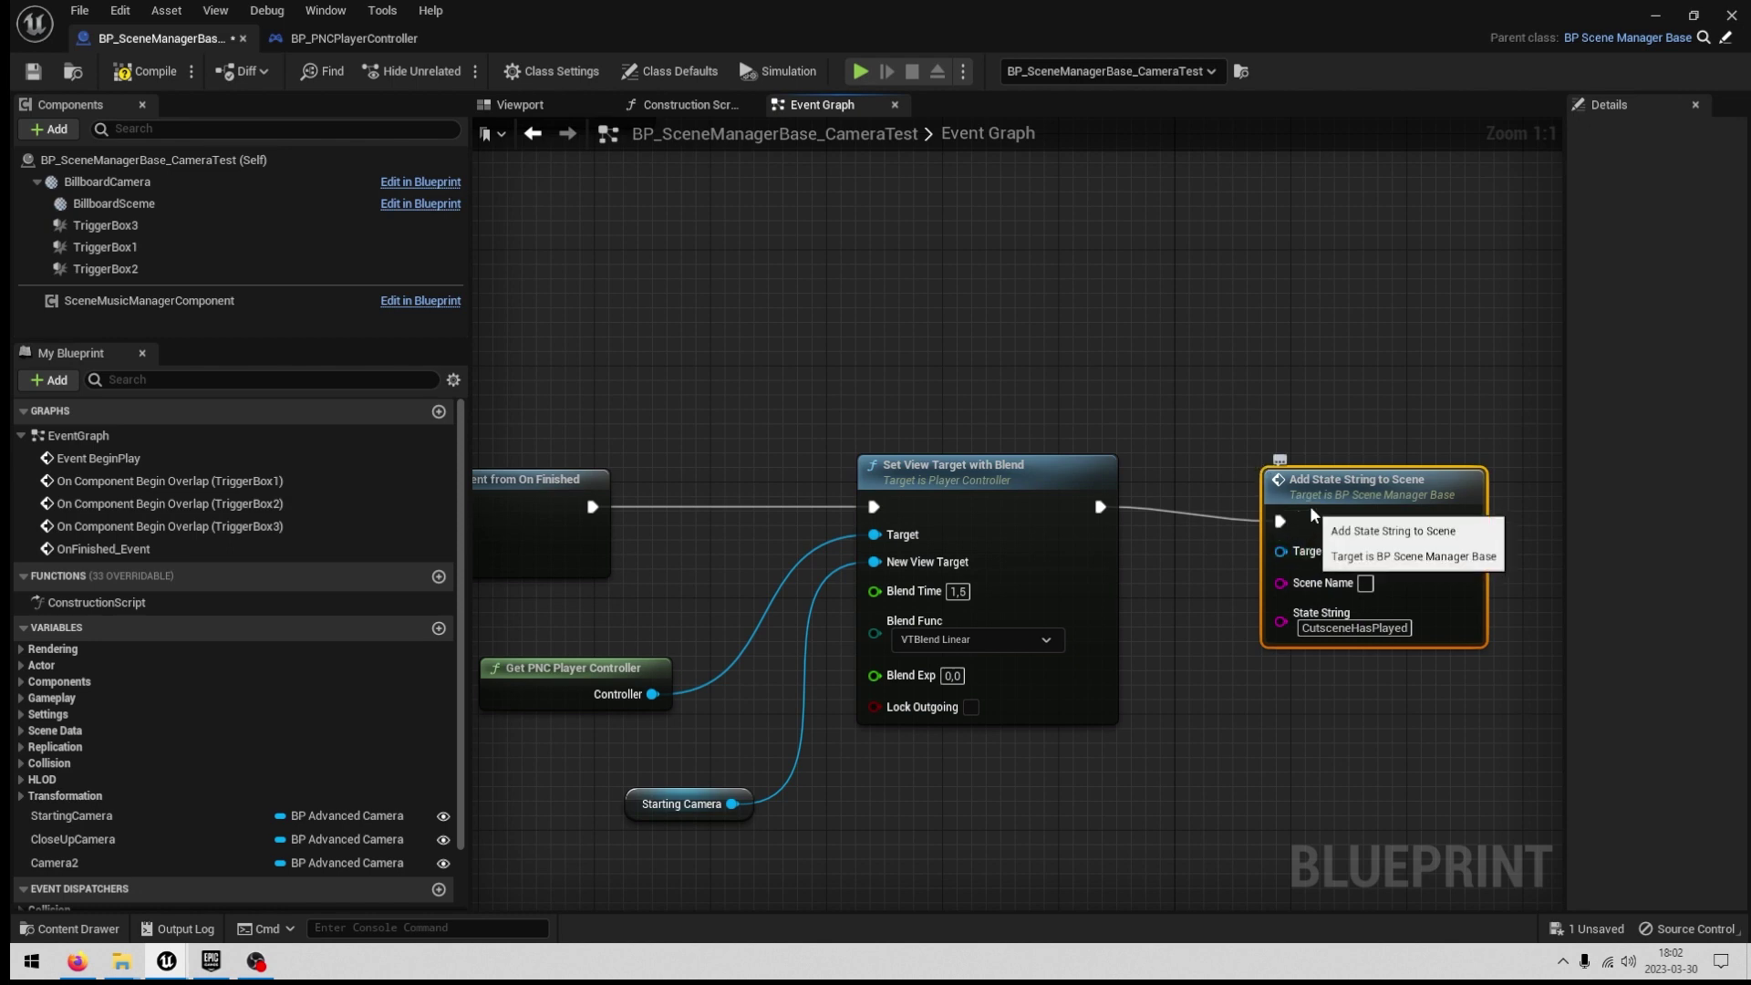
Align the Add State String to Scene node with Set View Target with Blend and save the blueprint.
drag(1280, 537, 1294, 522)
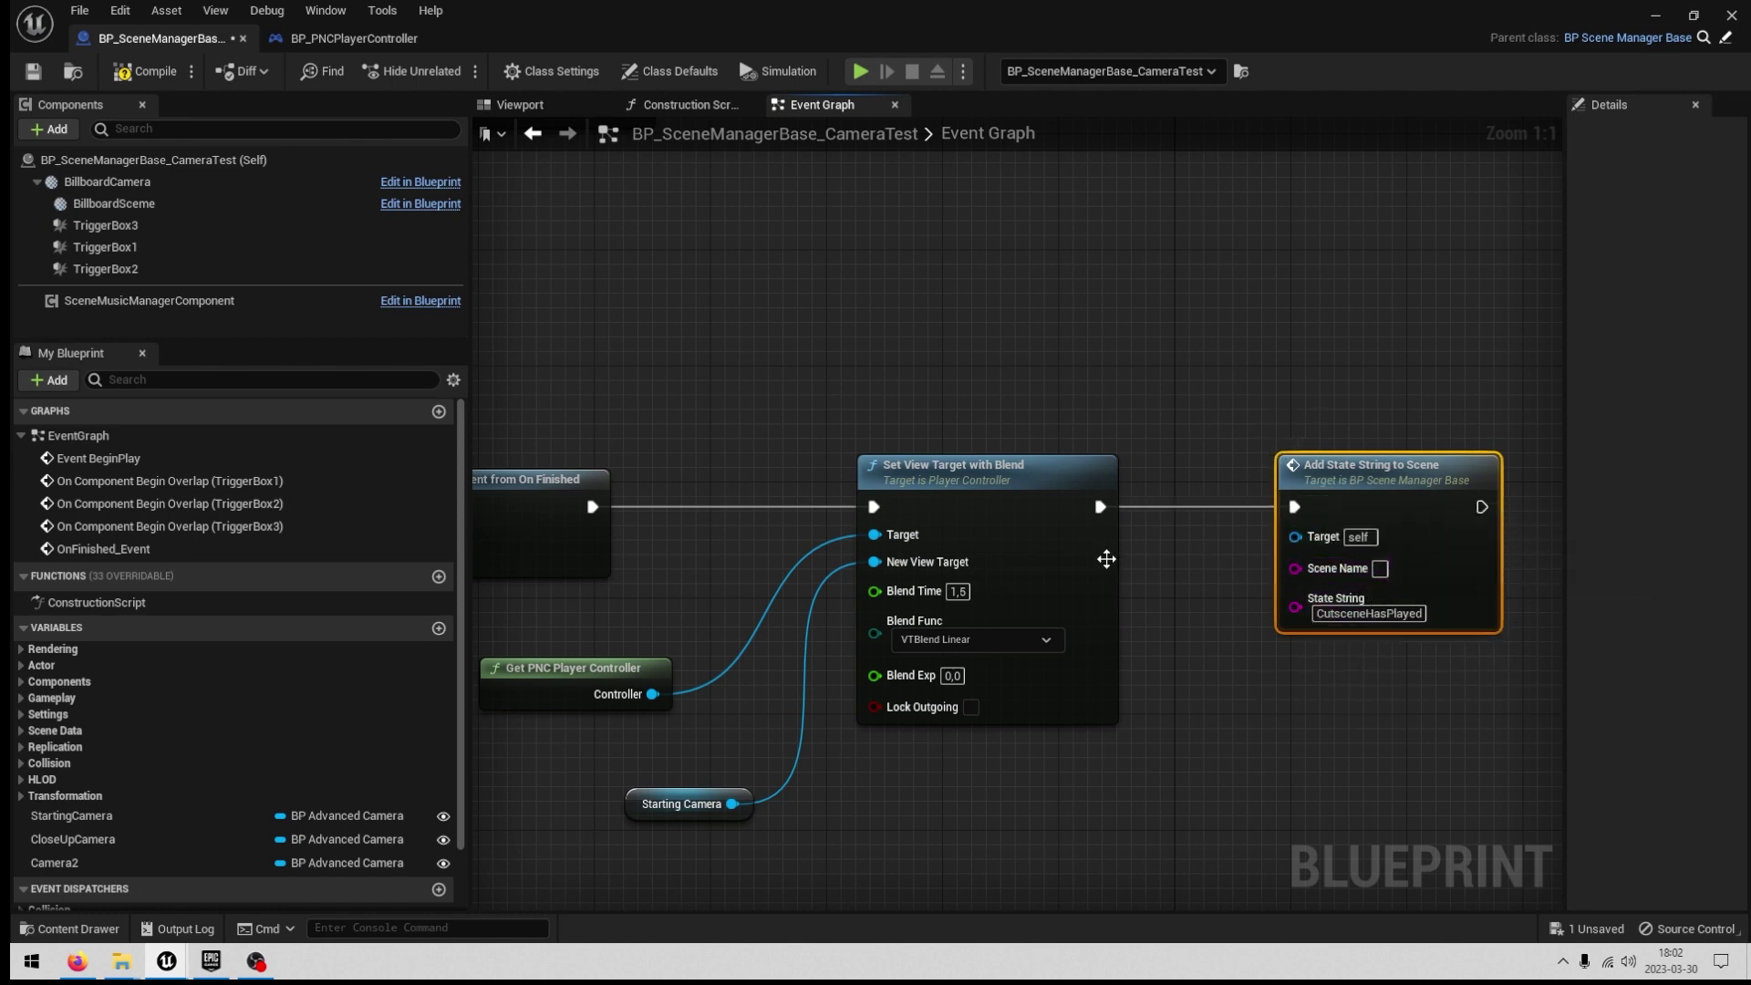
scroll(1106, 559, down, 3)
right_drag(737, 552, 993, 578)
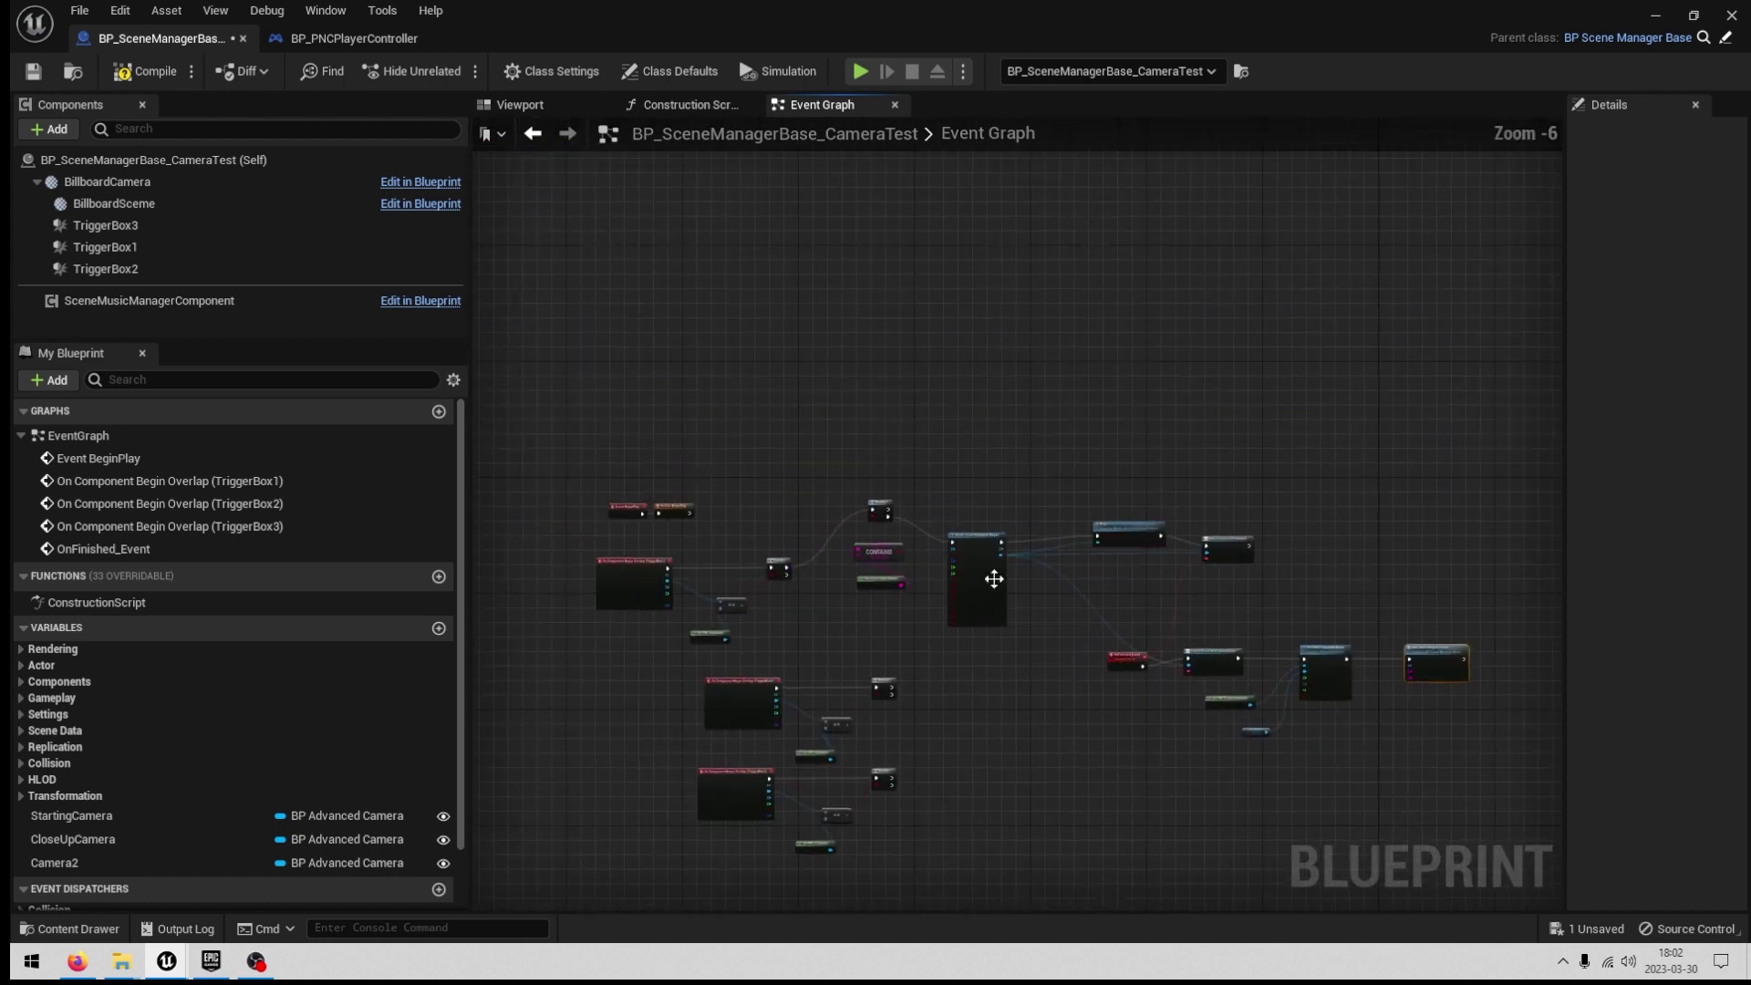
Add a Print String node on the True output of the Branch that checks for CutsceneHasPlayed.
scroll(994, 557, up, 2)
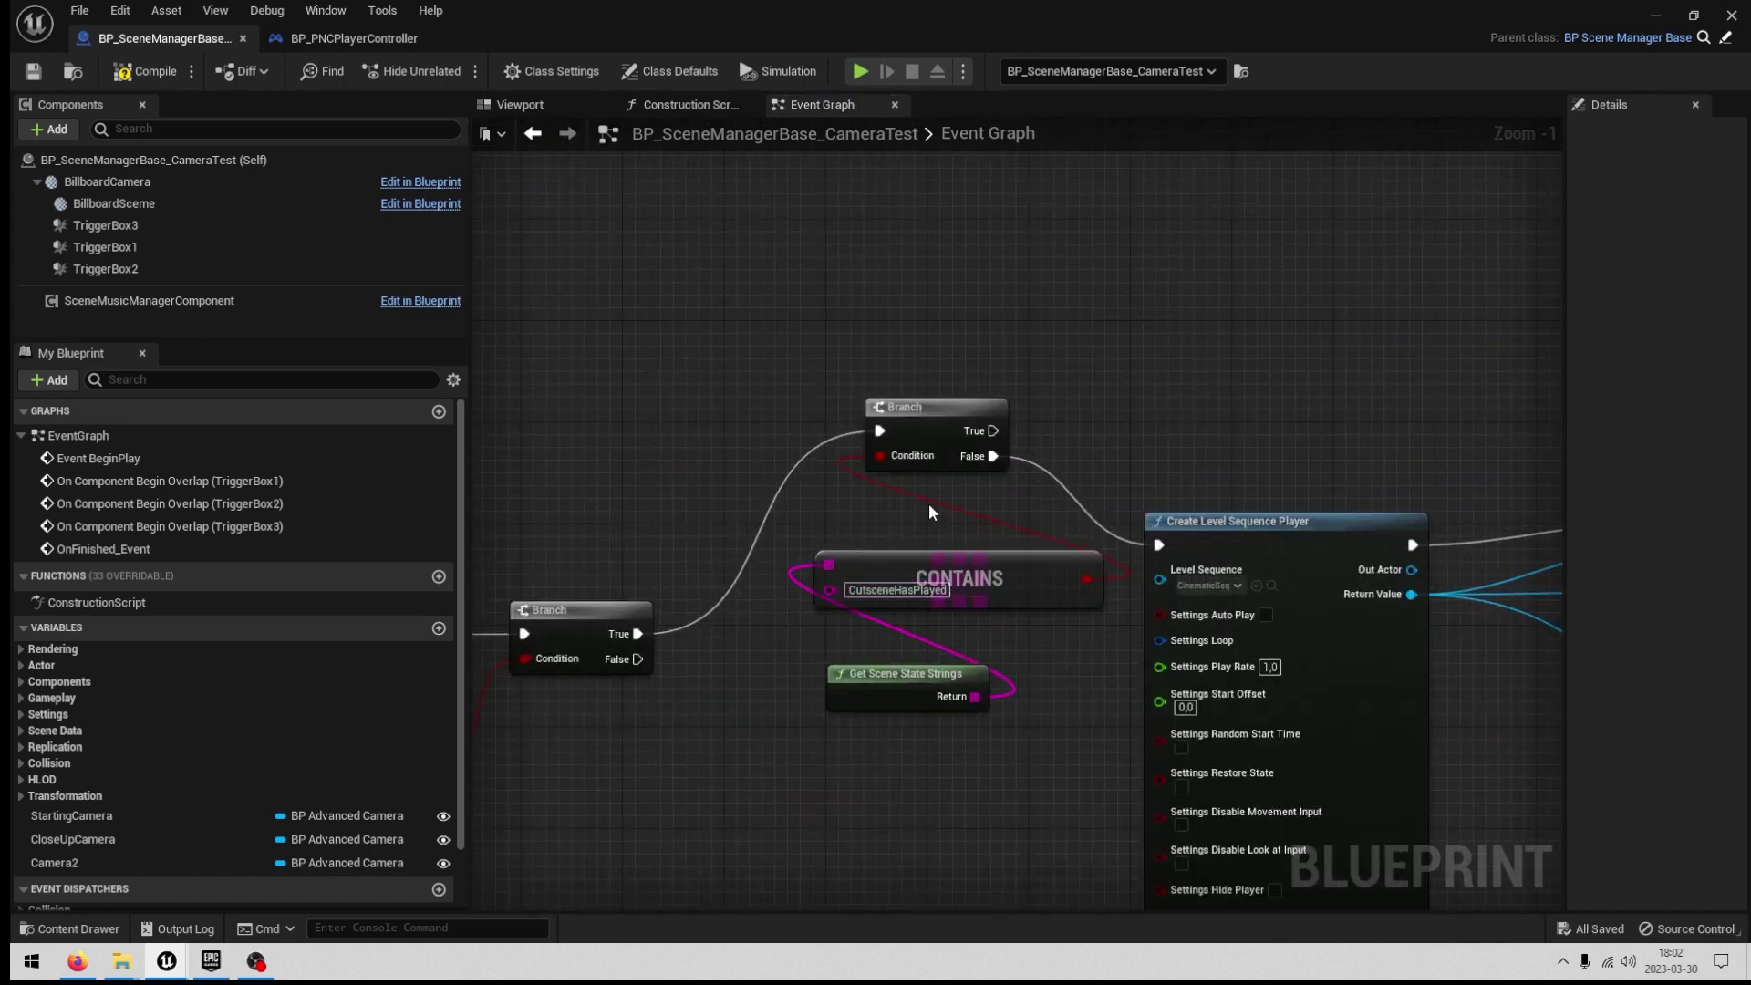
drag(993, 431, 1057, 372)
text(PRINT STRING)
key(Return)
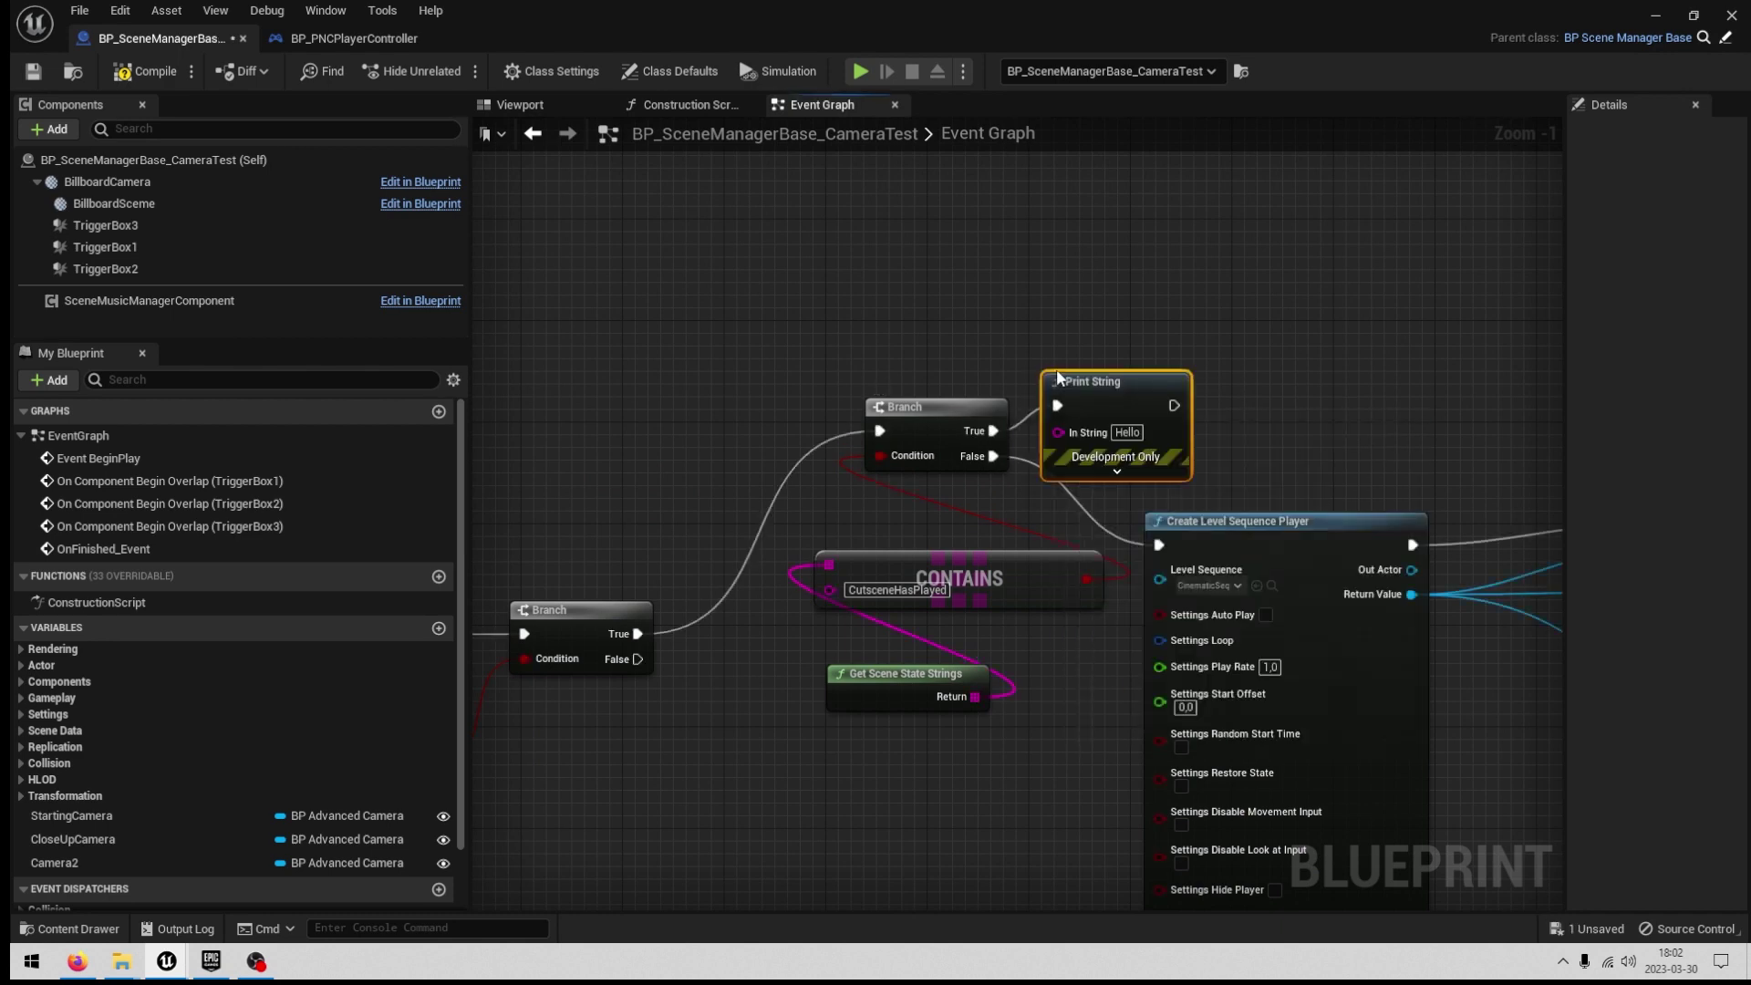
Set the Print String text to "Cutscene has played", place the node above the Branch, and save the blueprint.
click(1137, 435)
text(C)
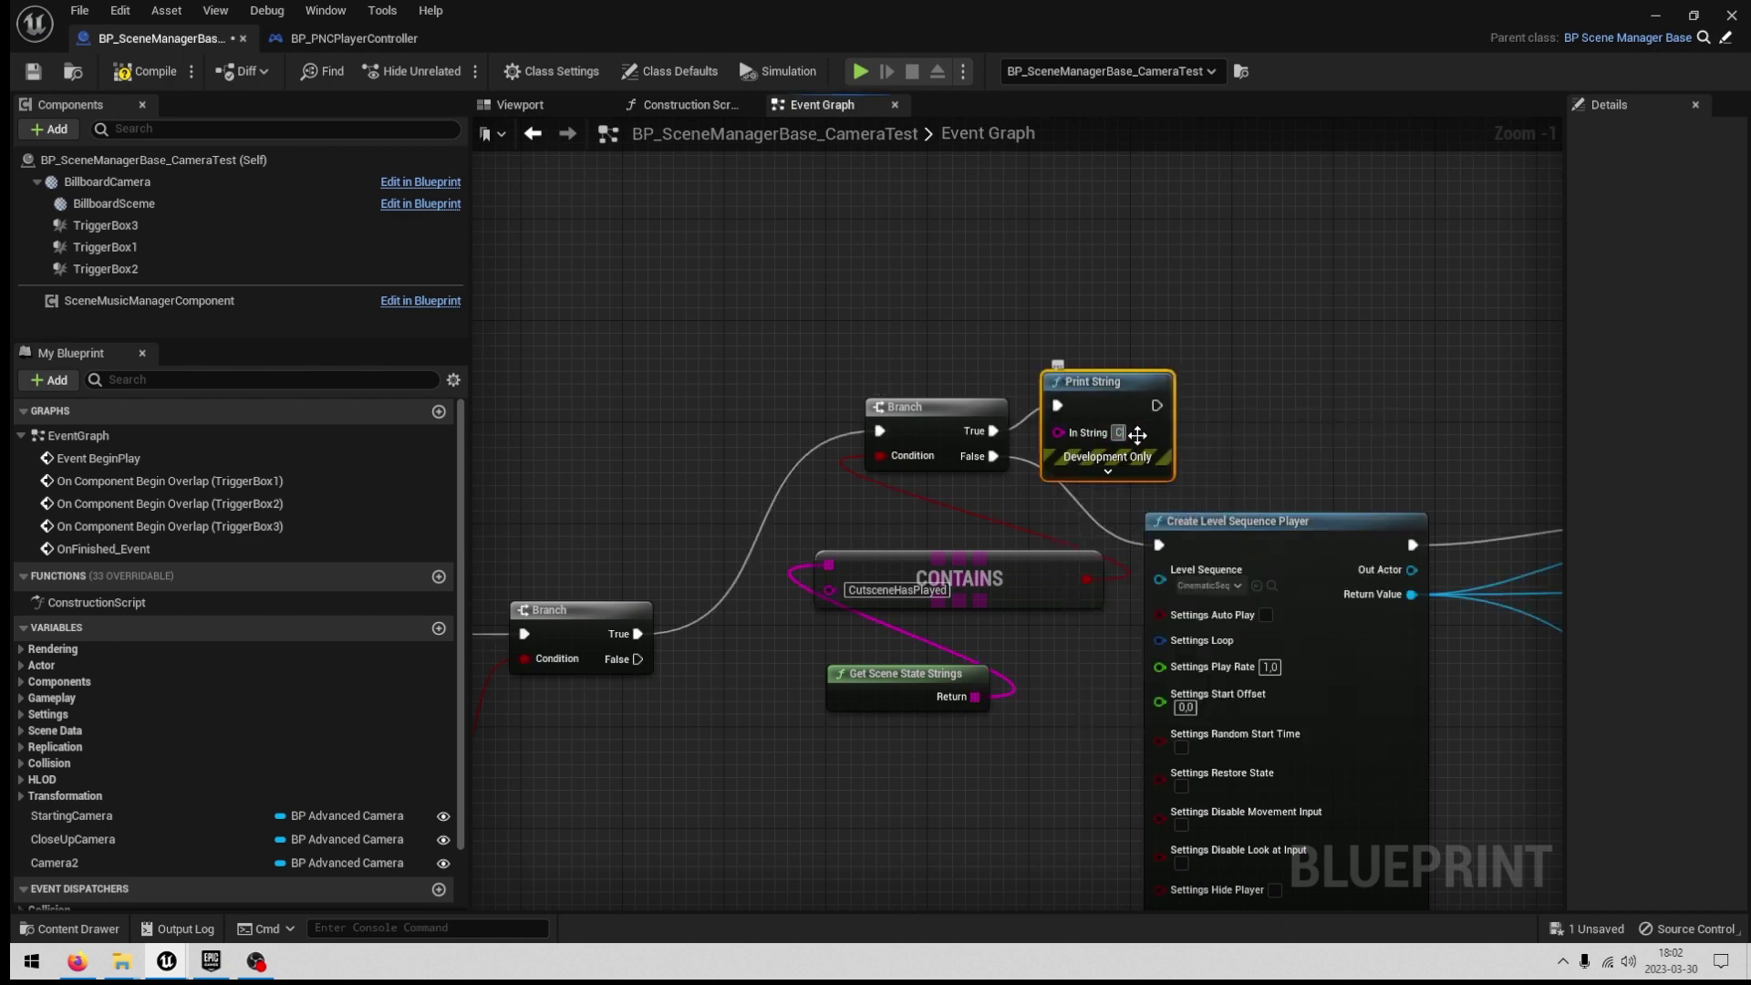
text(utscene has pol)
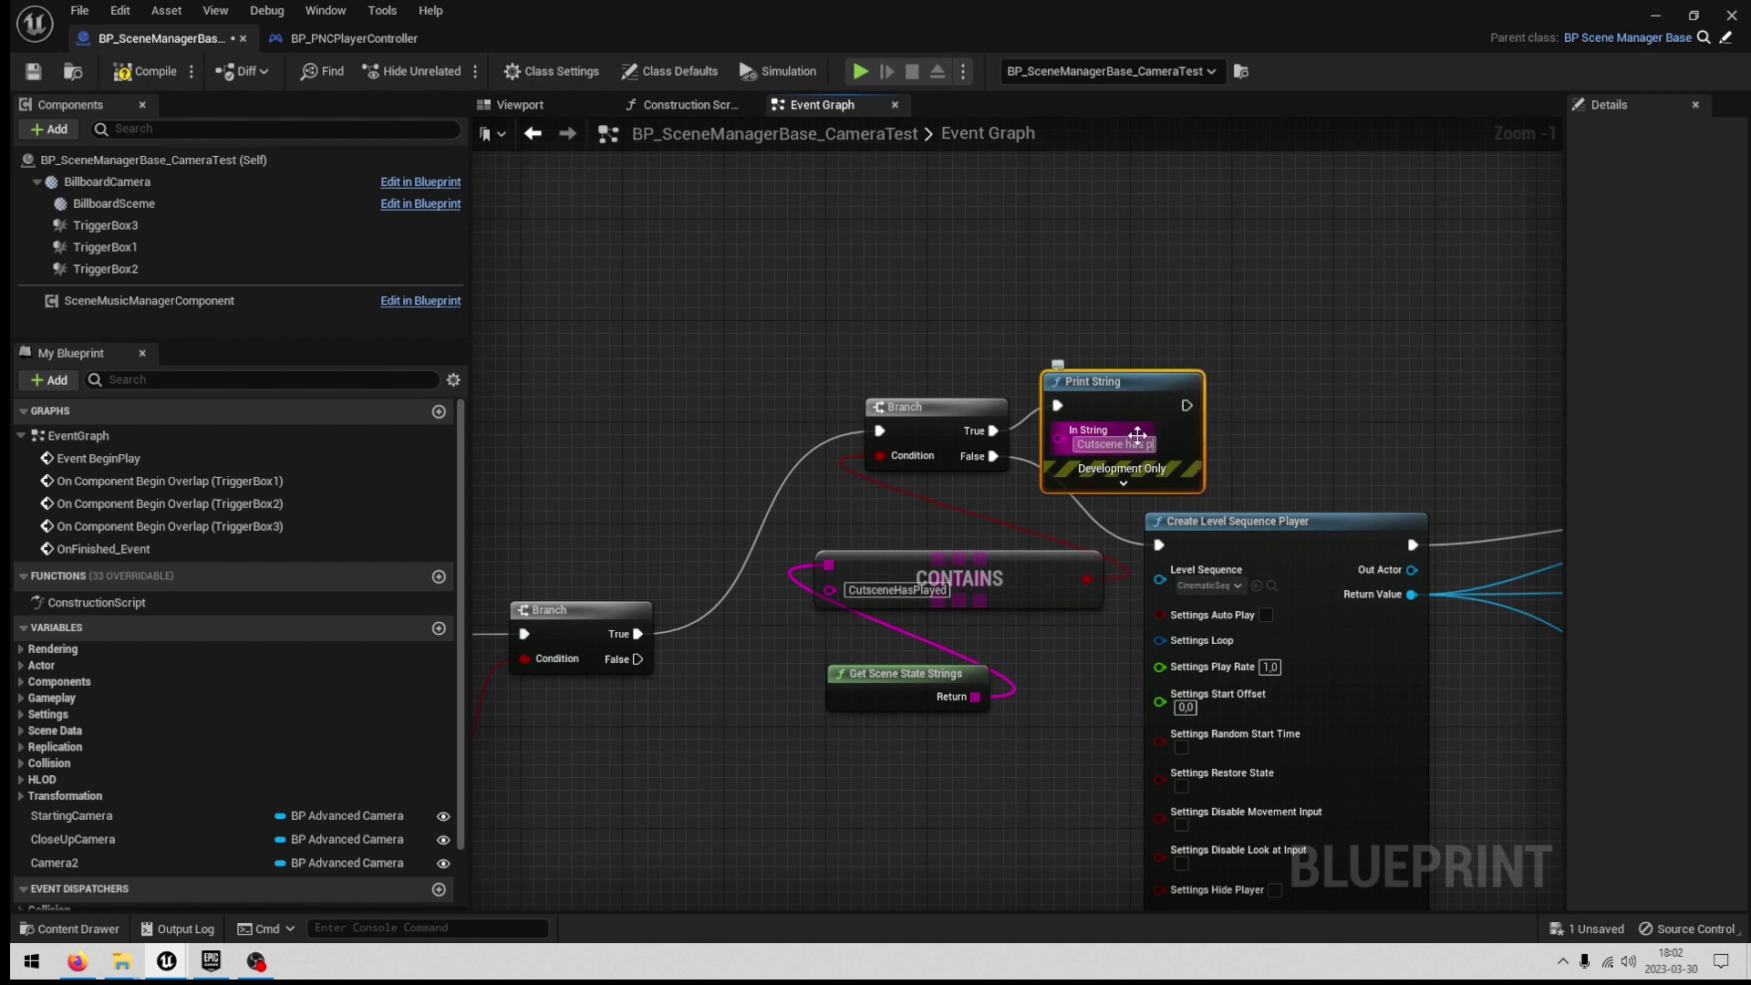
text(layed)
drag(1165, 404, 1205, 303)
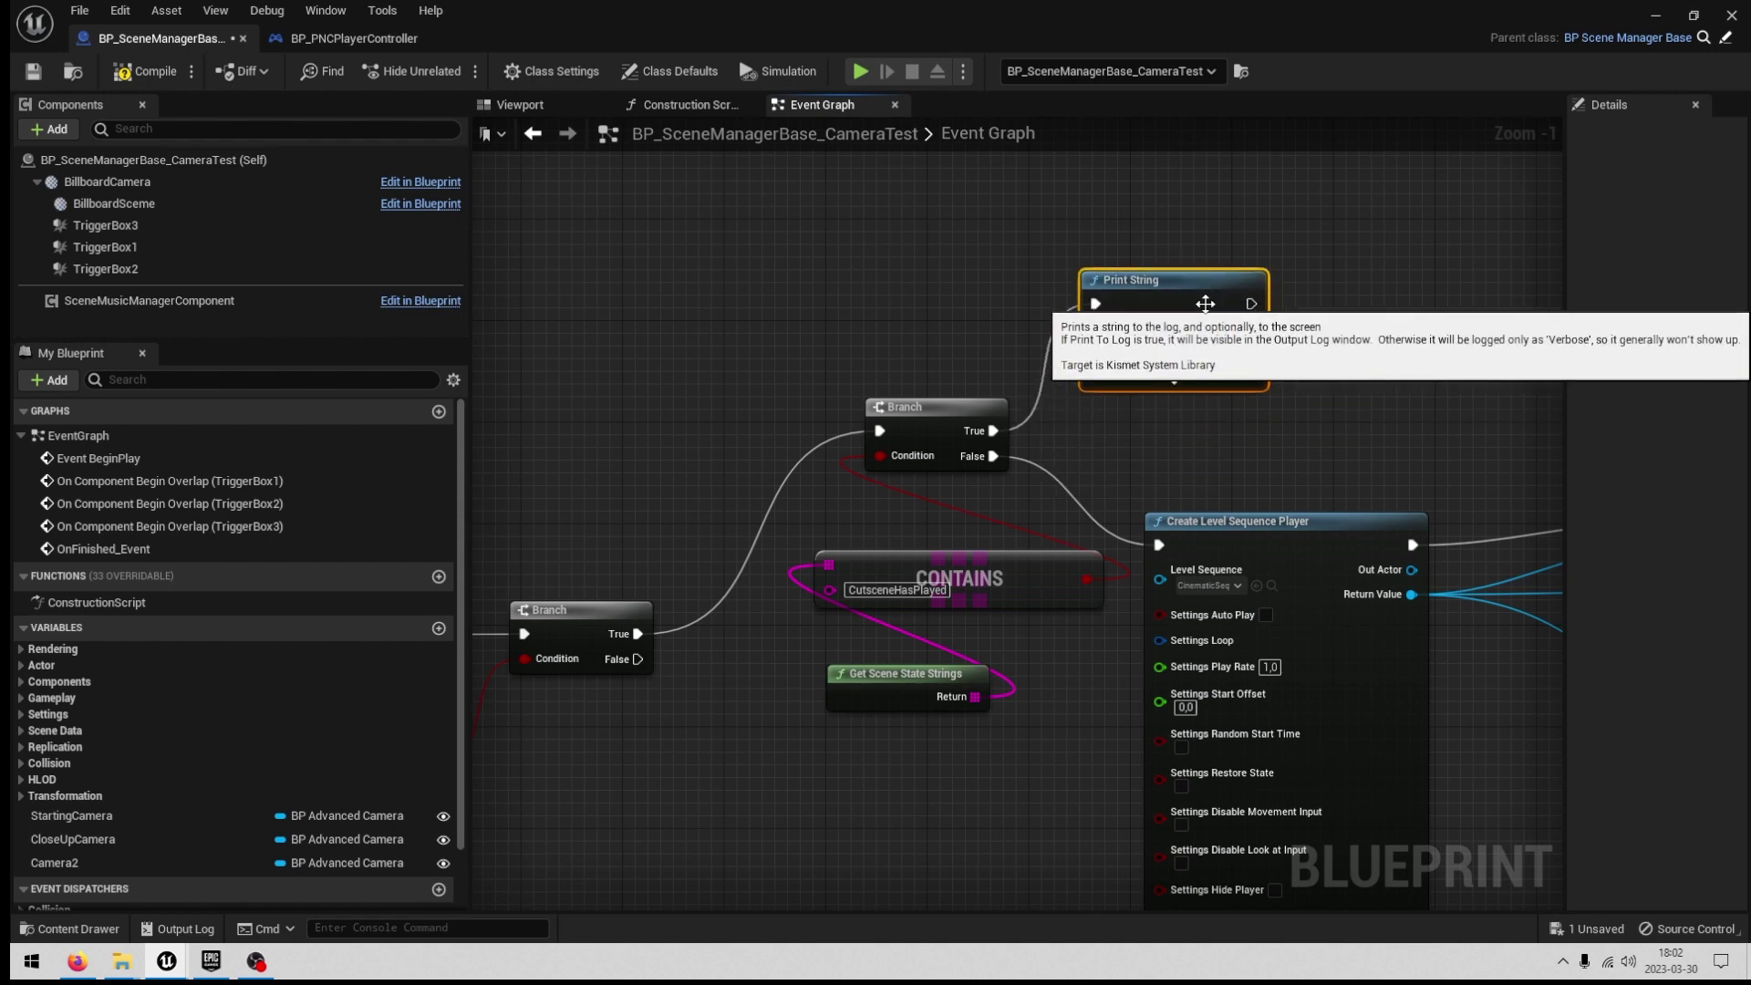
key(ctrl+s)
scroll(954, 462, down, 4)
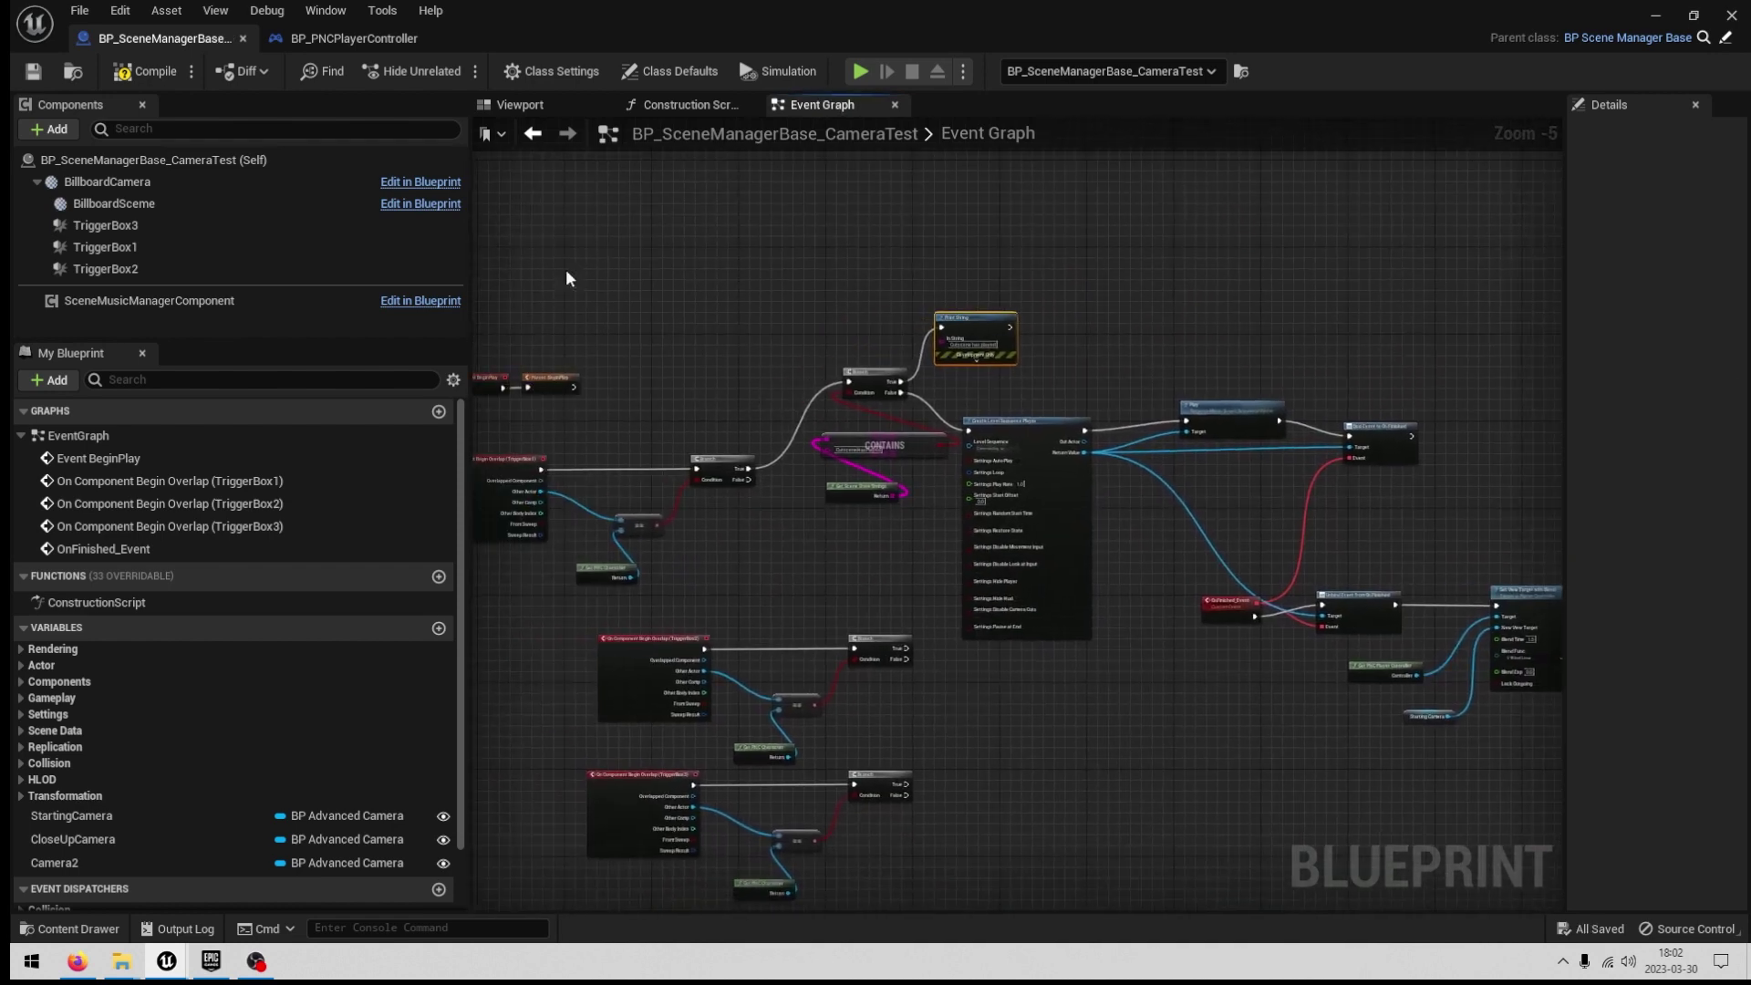
Play-test the level by walking the character around the trigger areas, and return to the scene manager blueprint.
click(1655, 15)
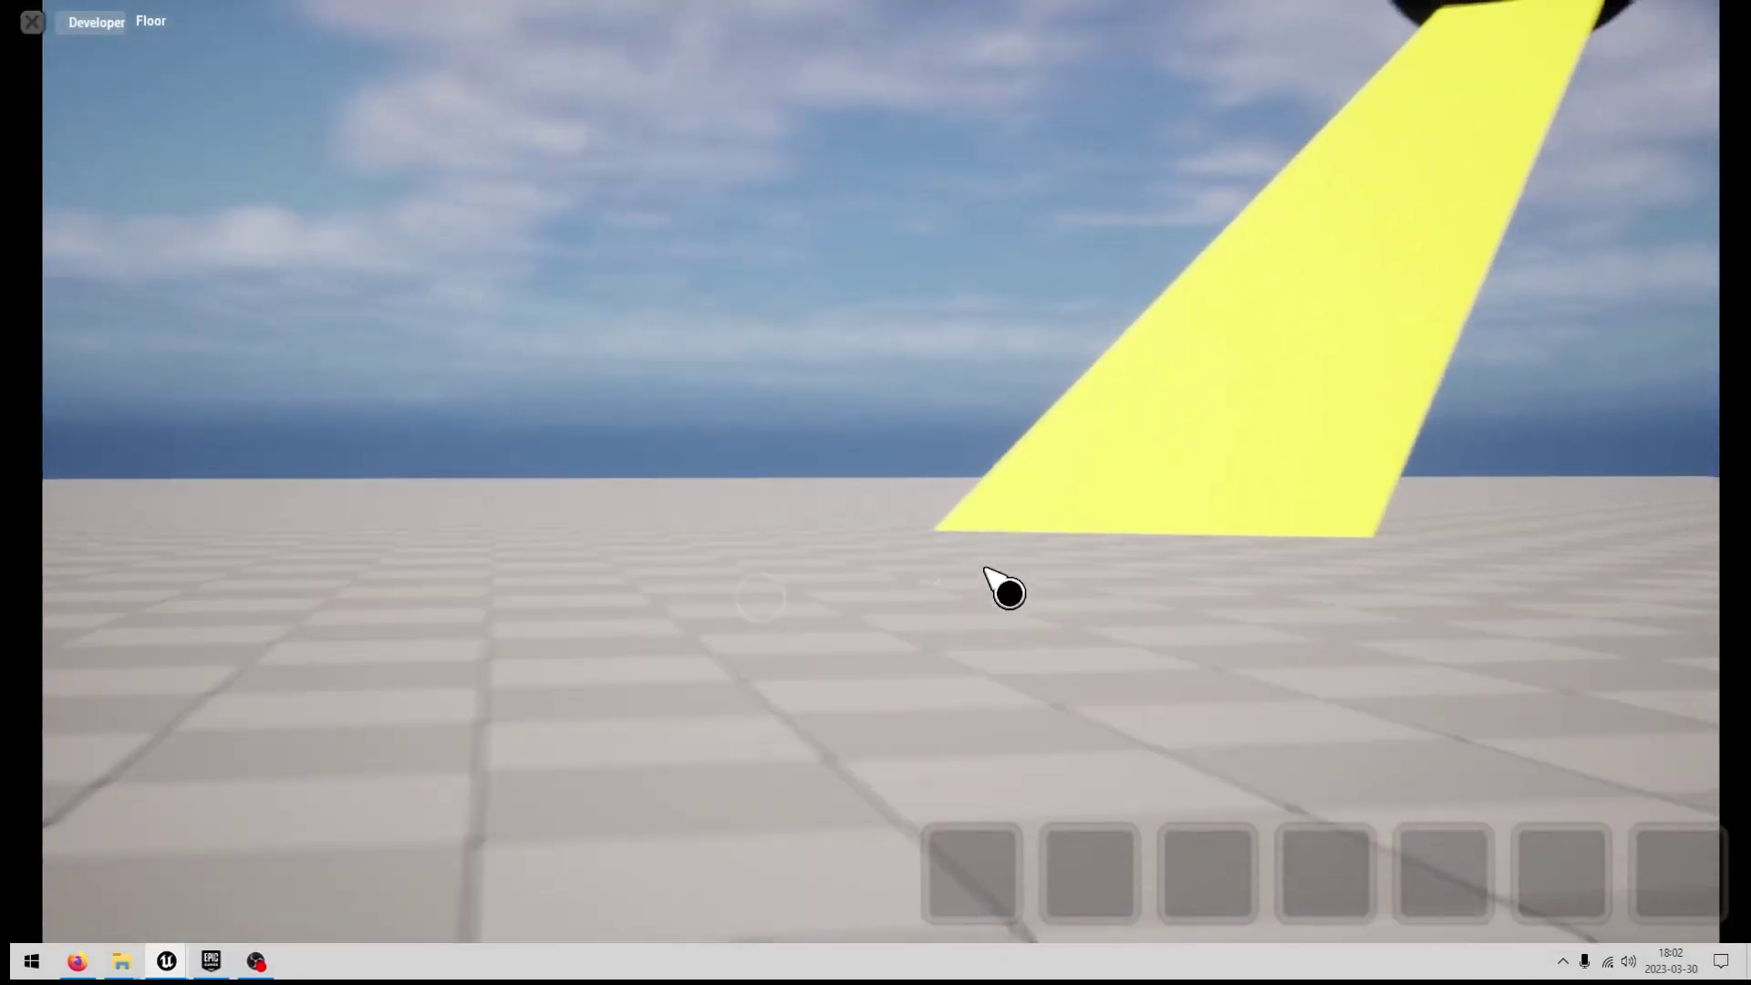
click(988, 569)
click(848, 533)
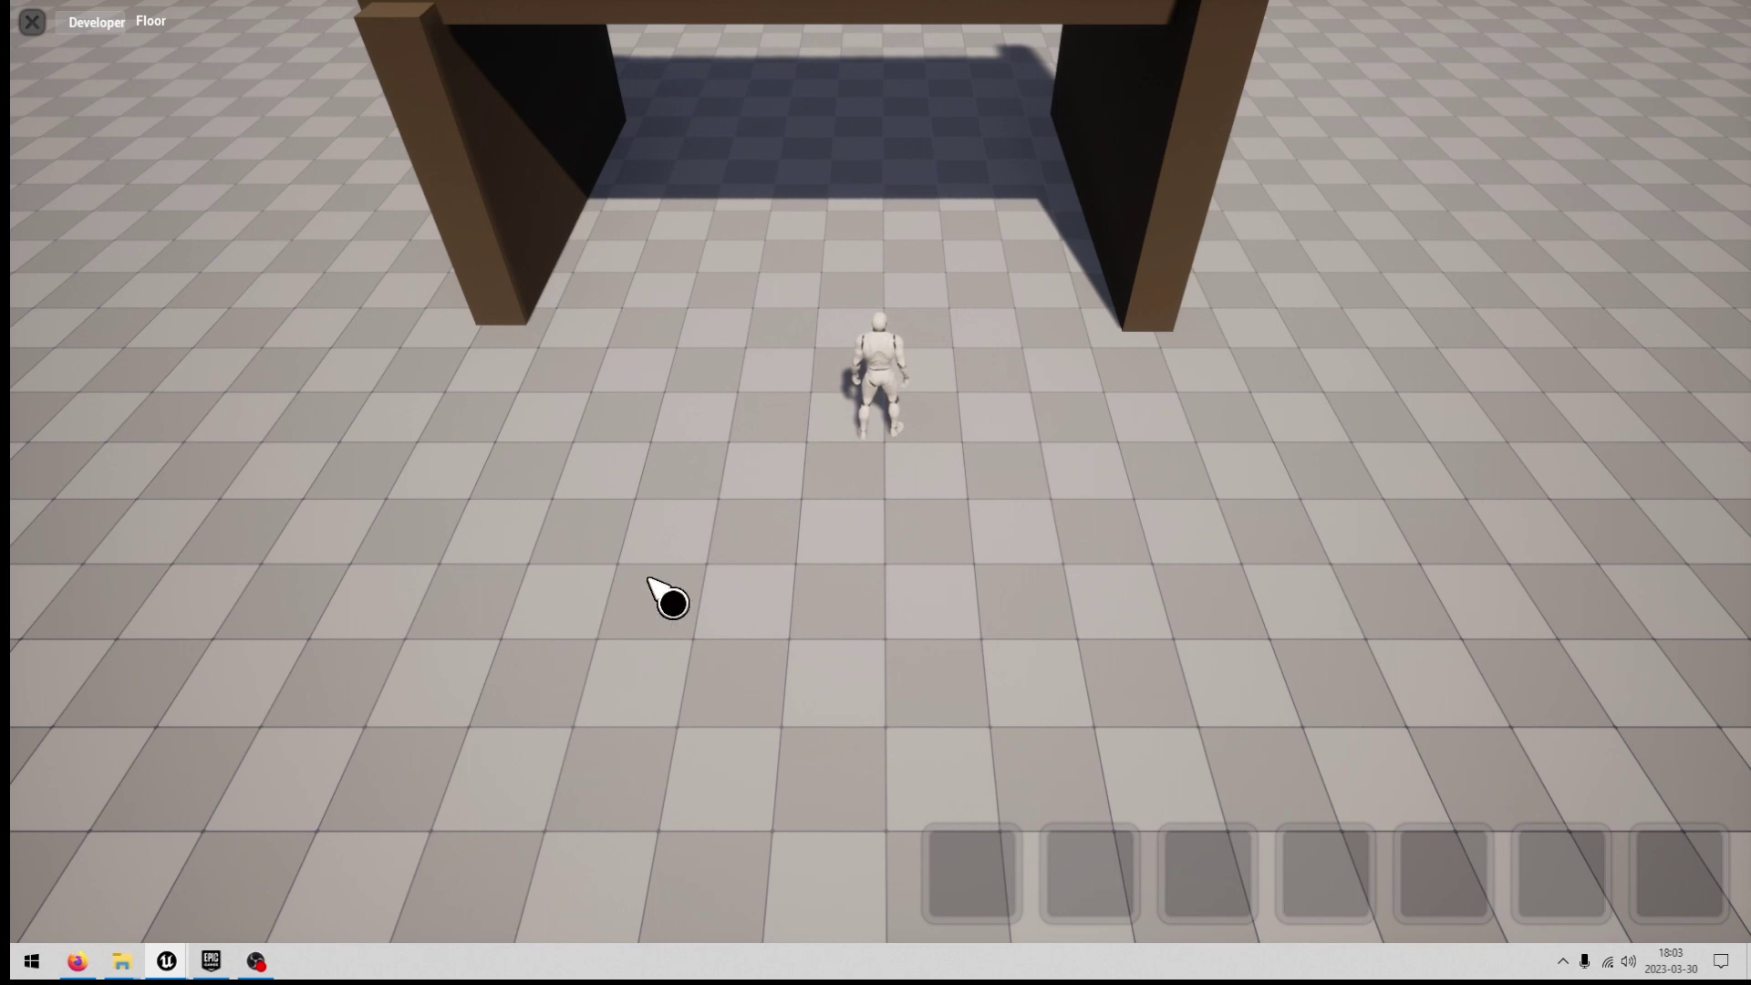
click(488, 572)
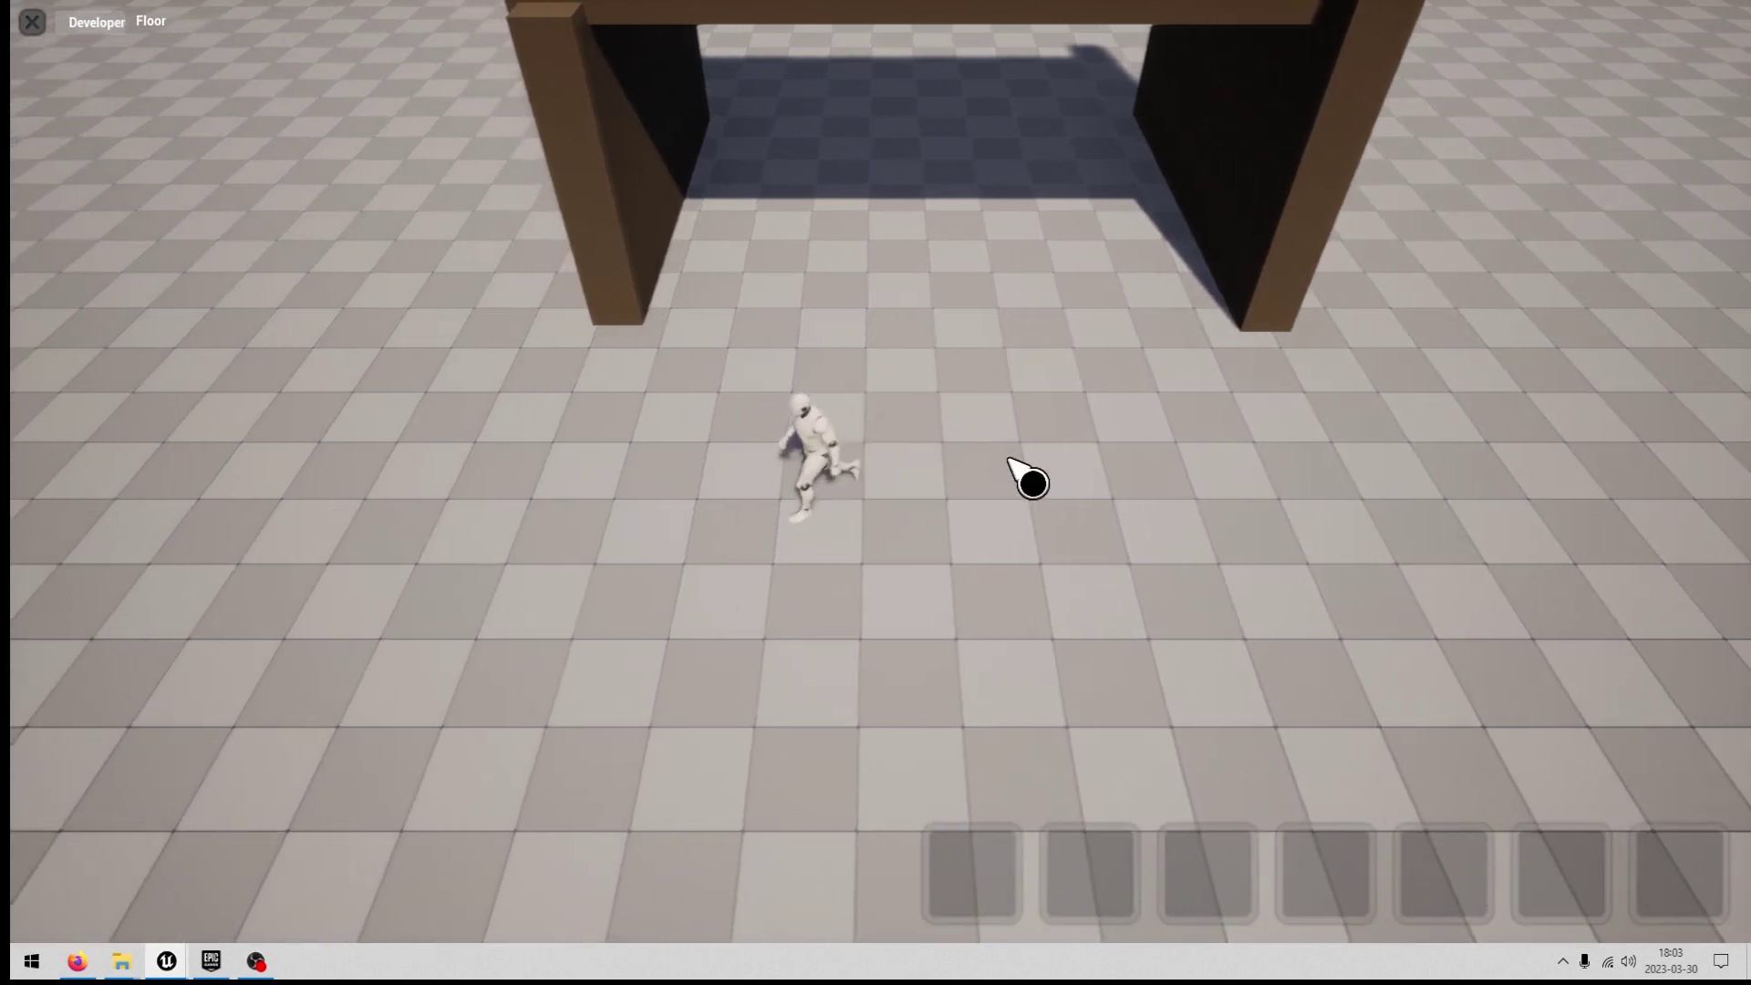
click(1044, 476)
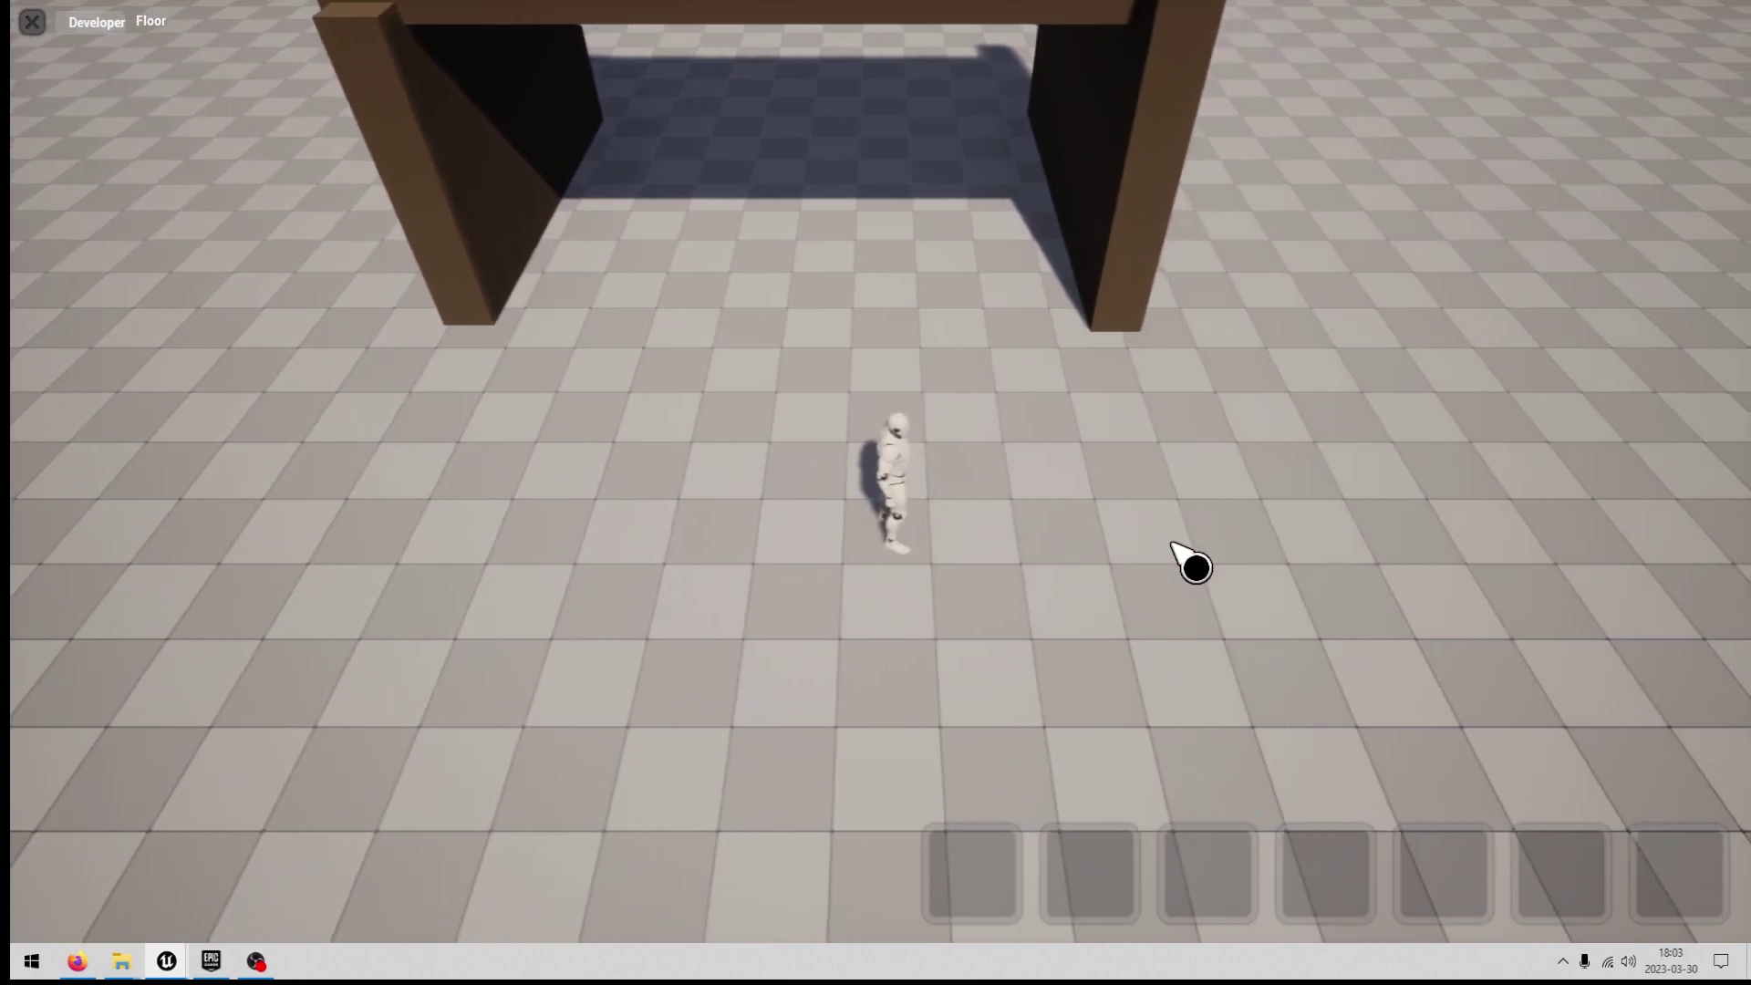
key(F11)
click(464, 71)
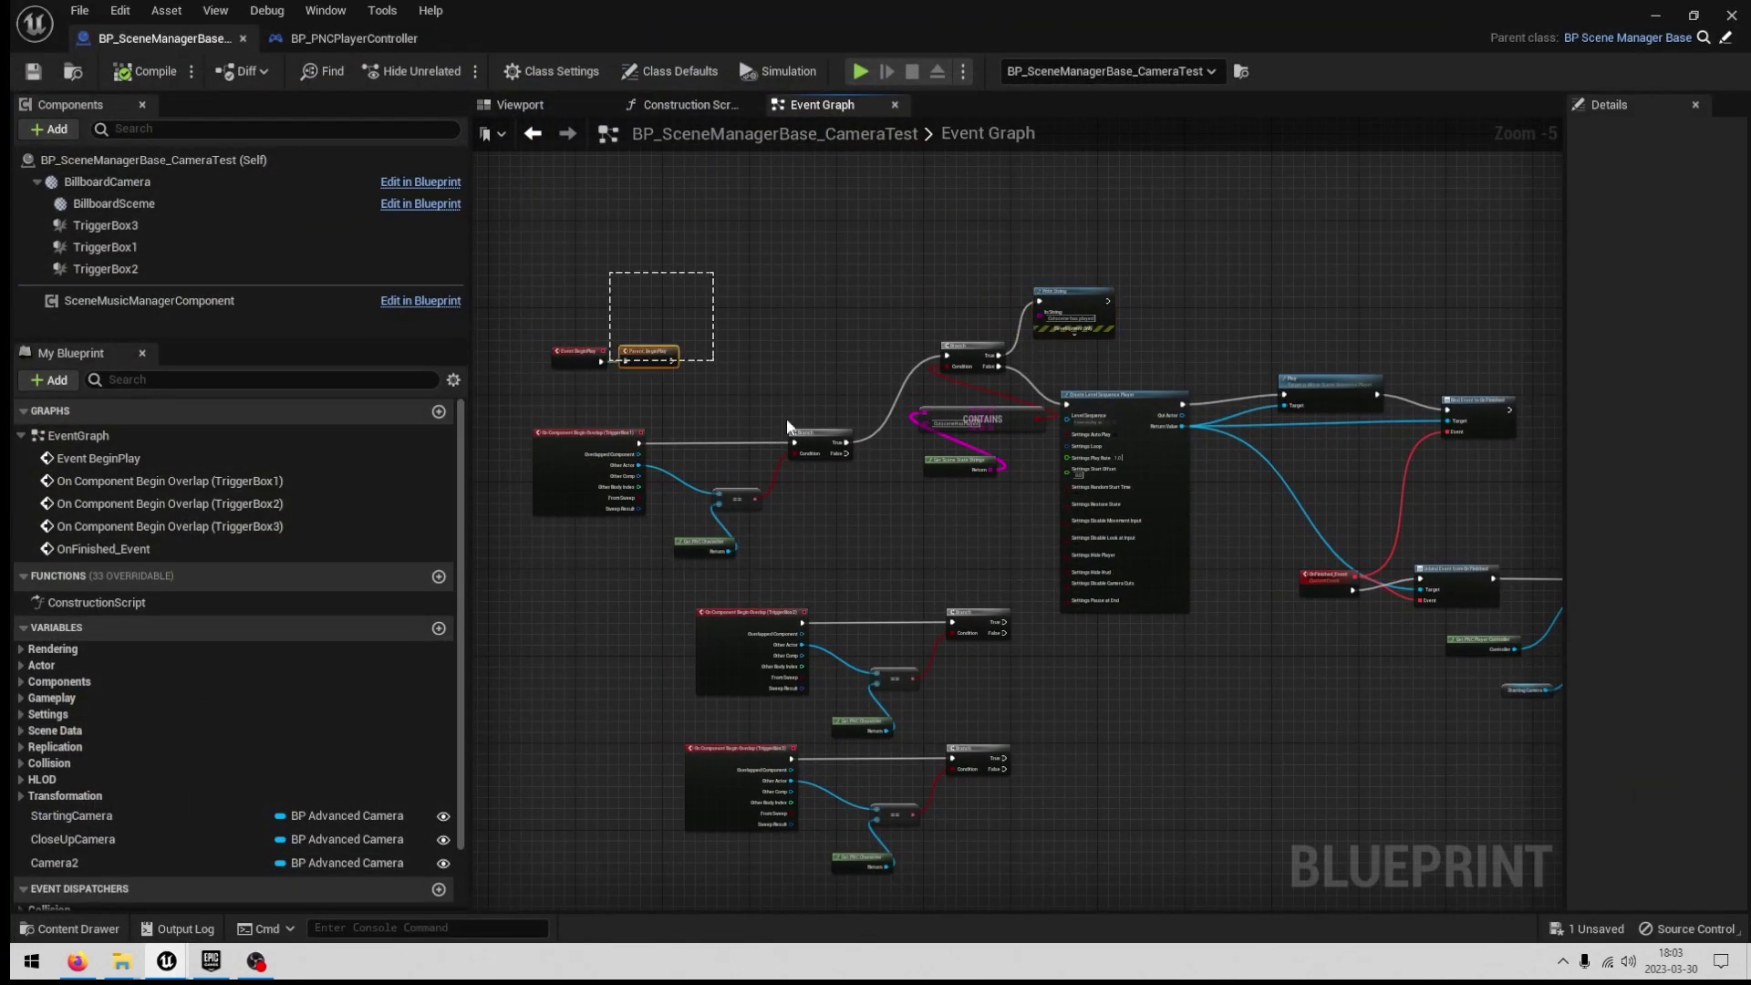
Spread out the TriggerBox1 node groups, Print String, Play and OnFinished chain to make room after Play.
drag(787, 421, 995, 580)
drag(951, 344, 853, 350)
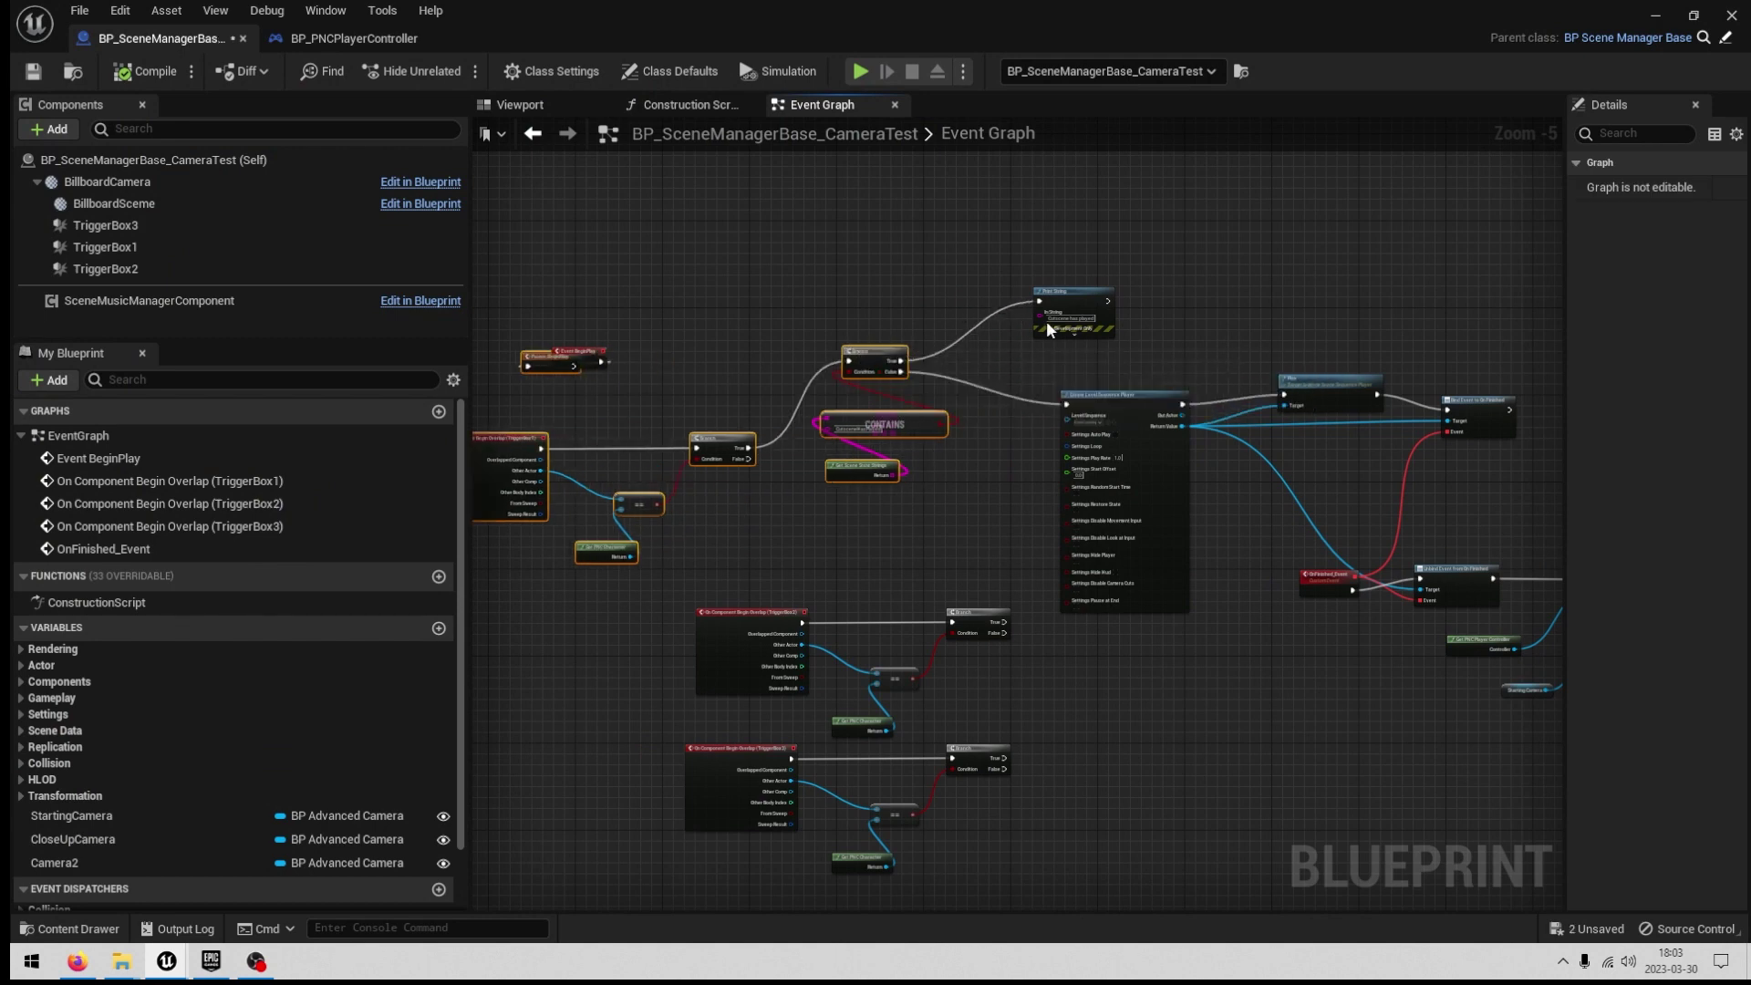
drag(1061, 294, 974, 239)
right_drag(1299, 320, 1163, 320)
drag(1171, 378, 1140, 380)
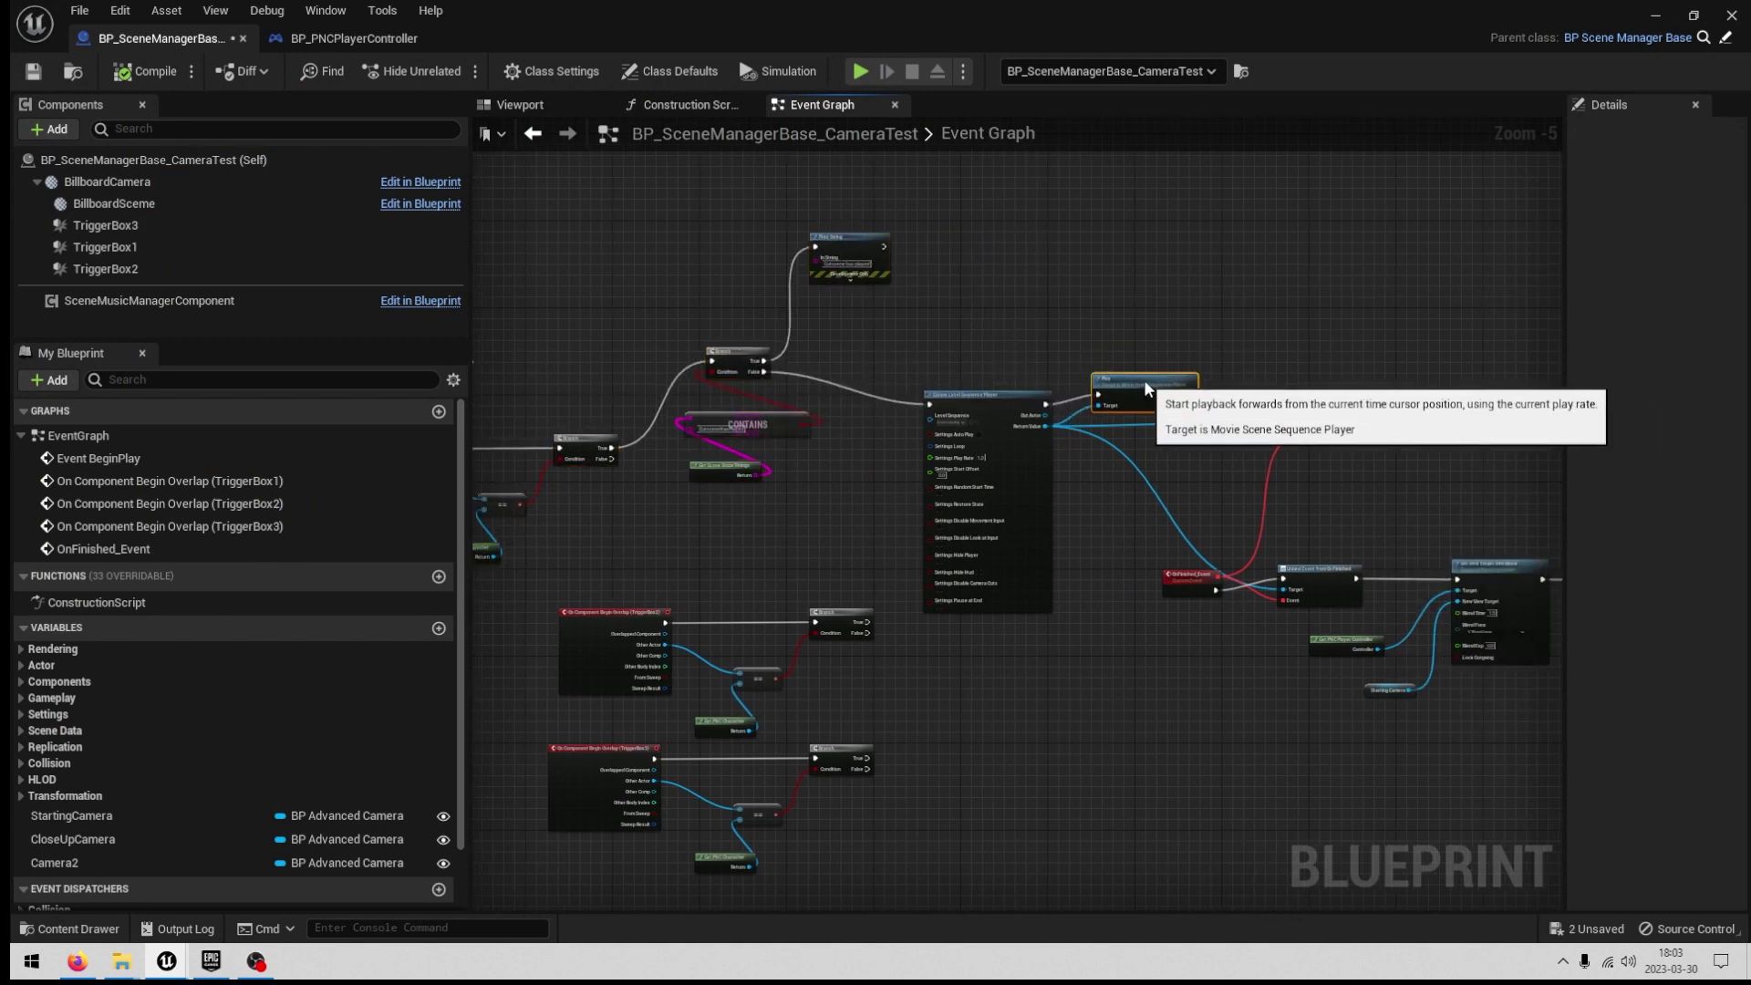
right_drag(1338, 405, 1154, 425)
drag(1012, 480, 1368, 614)
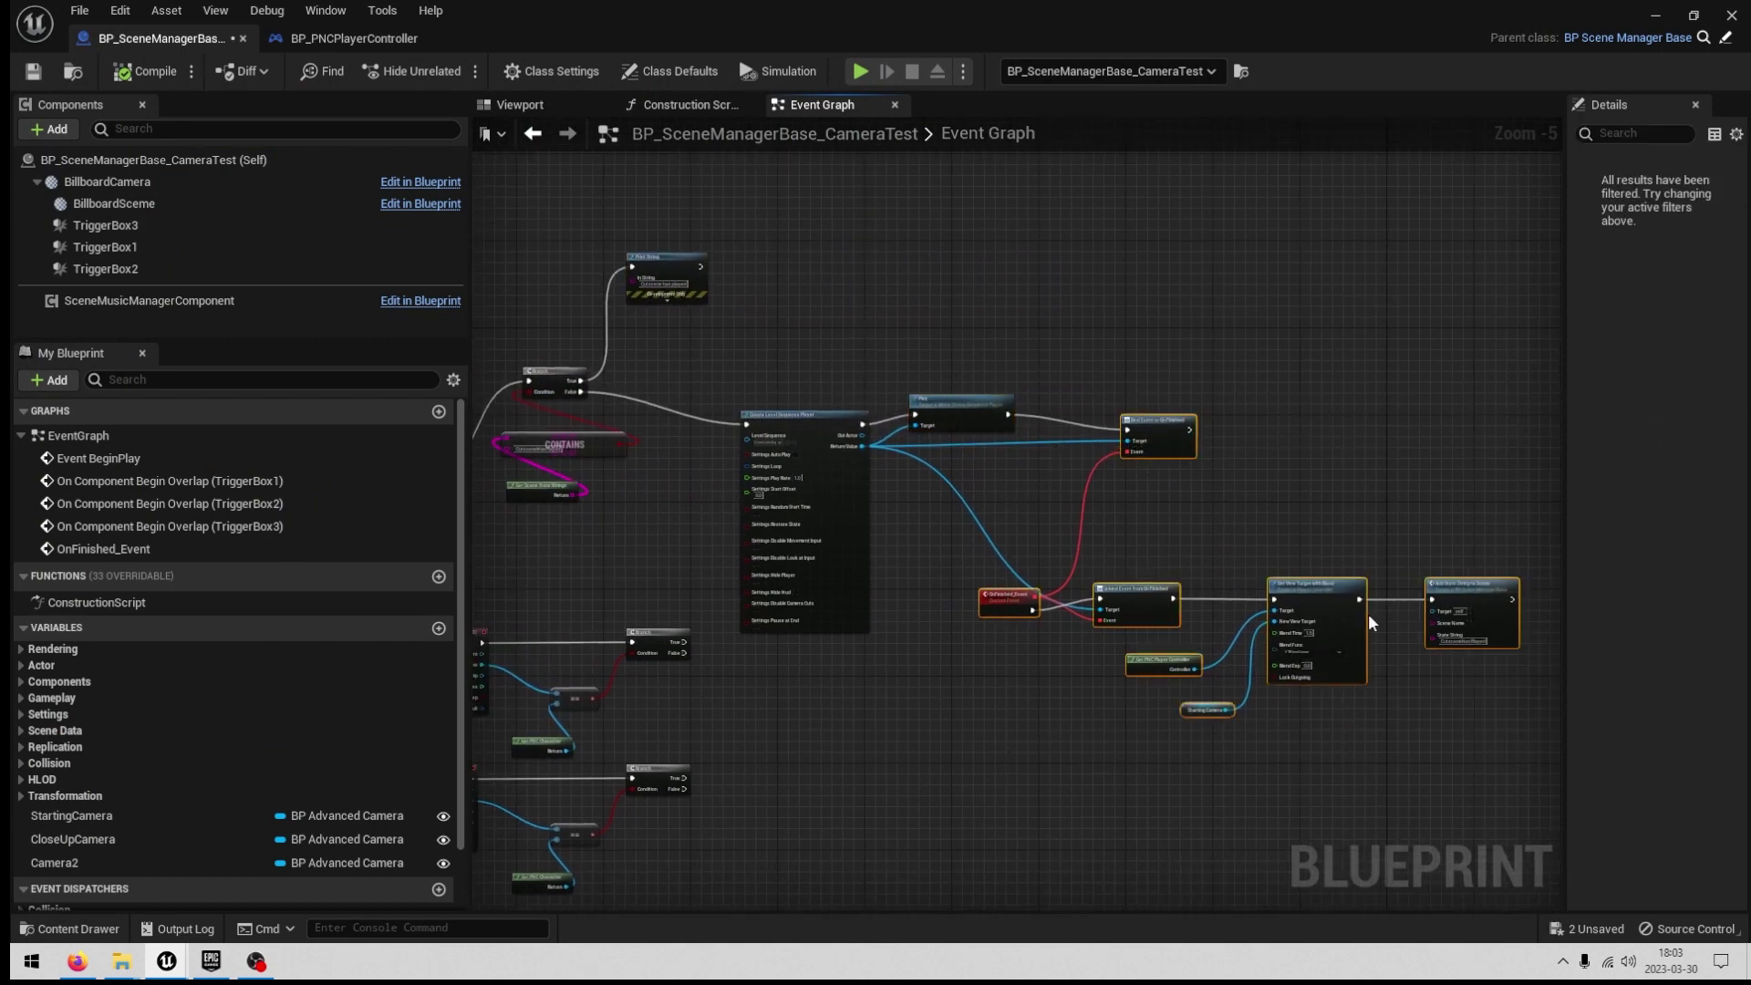
drag(1170, 436, 1290, 436)
Add a Get PNC Player Controller node and create a Set Input Profile call from its Controller output.
scroll(1180, 434, up, 2)
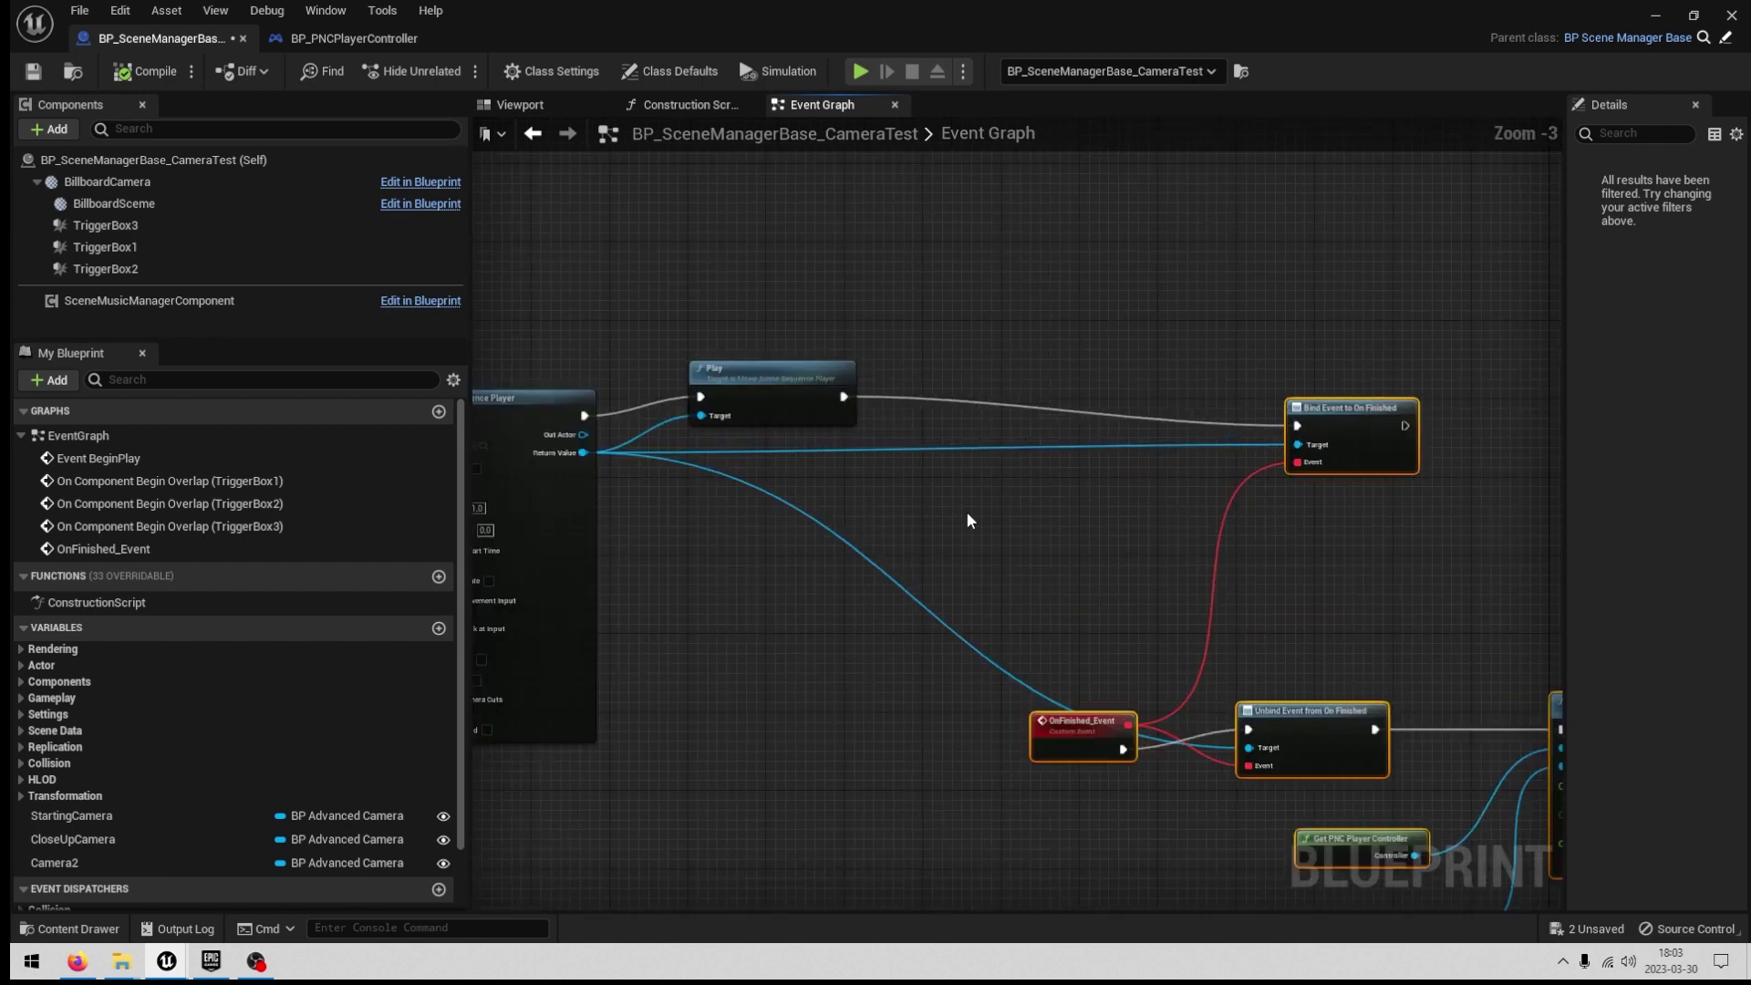
right_click(966, 511)
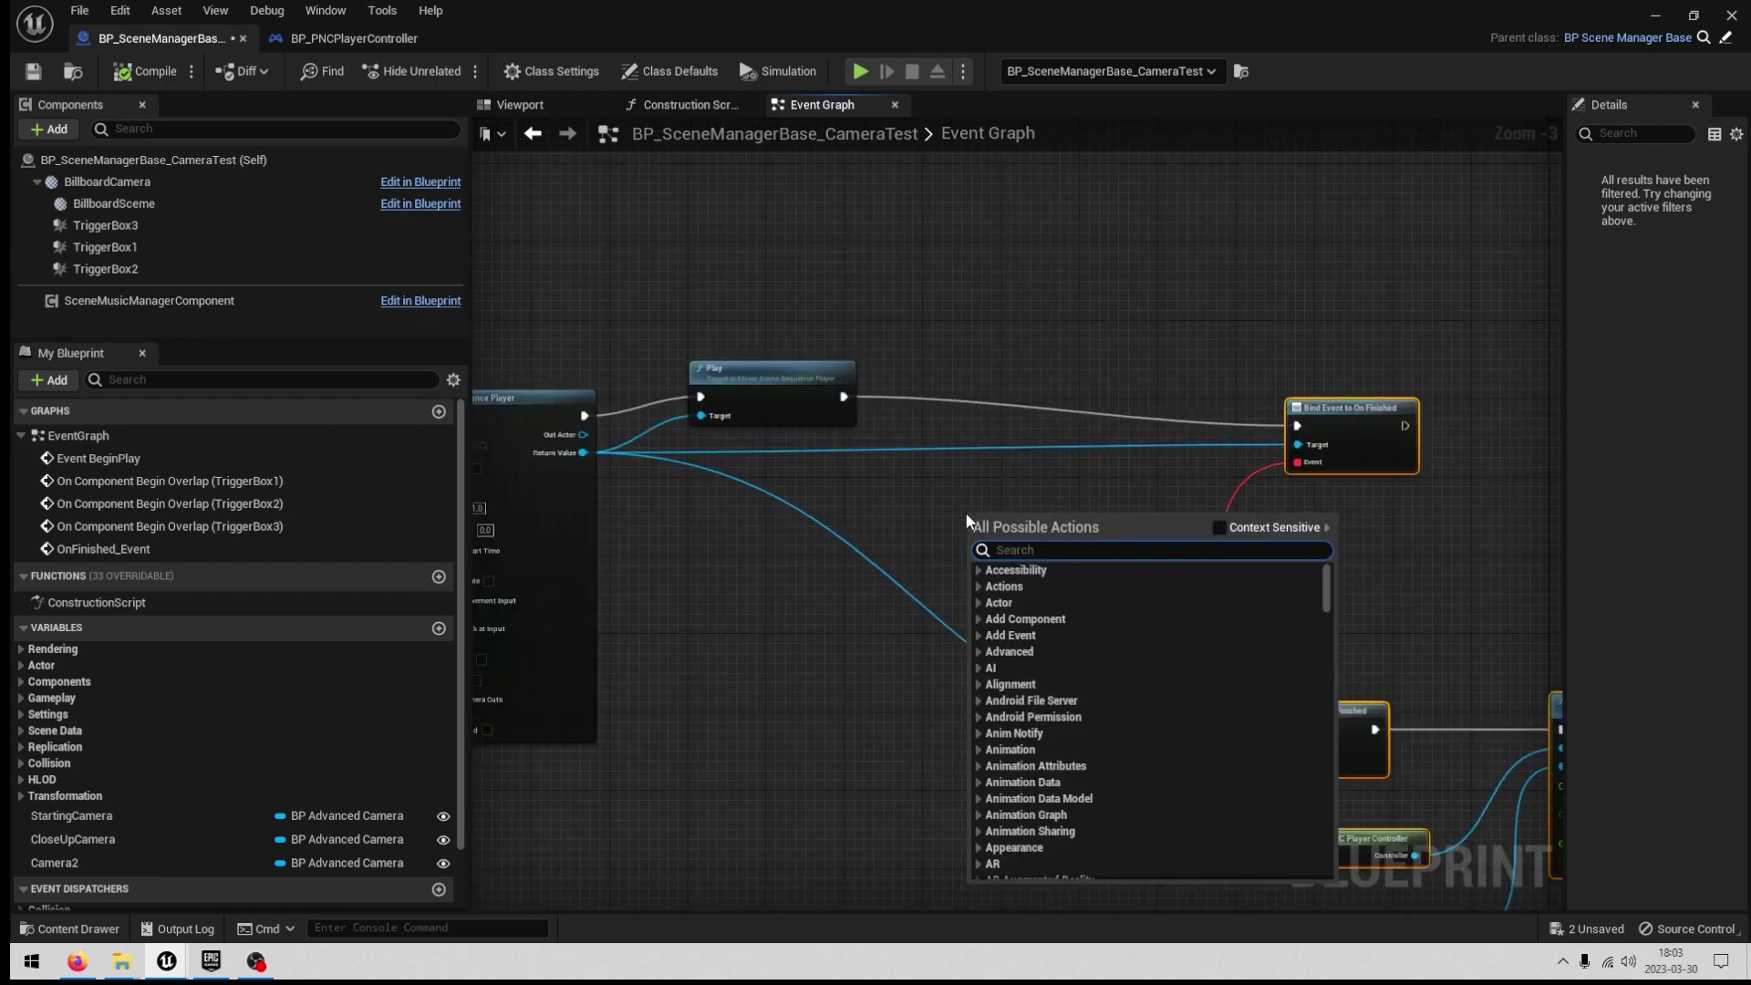
text(pnc control)
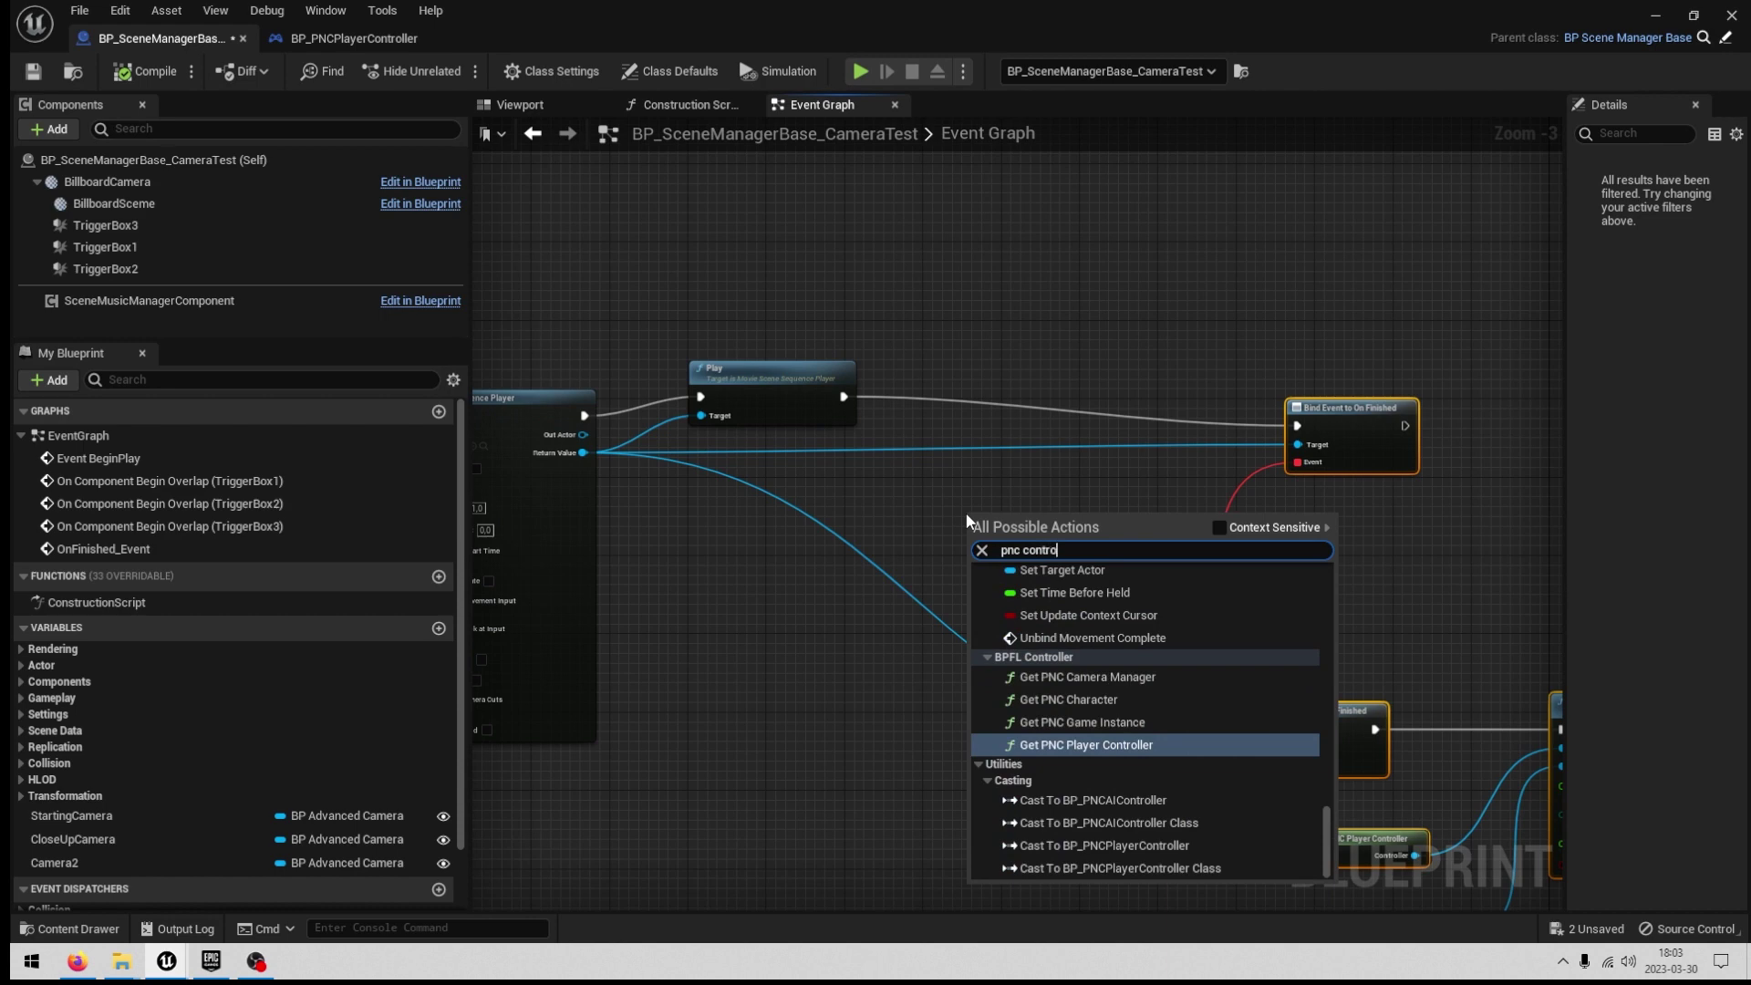
click(1143, 746)
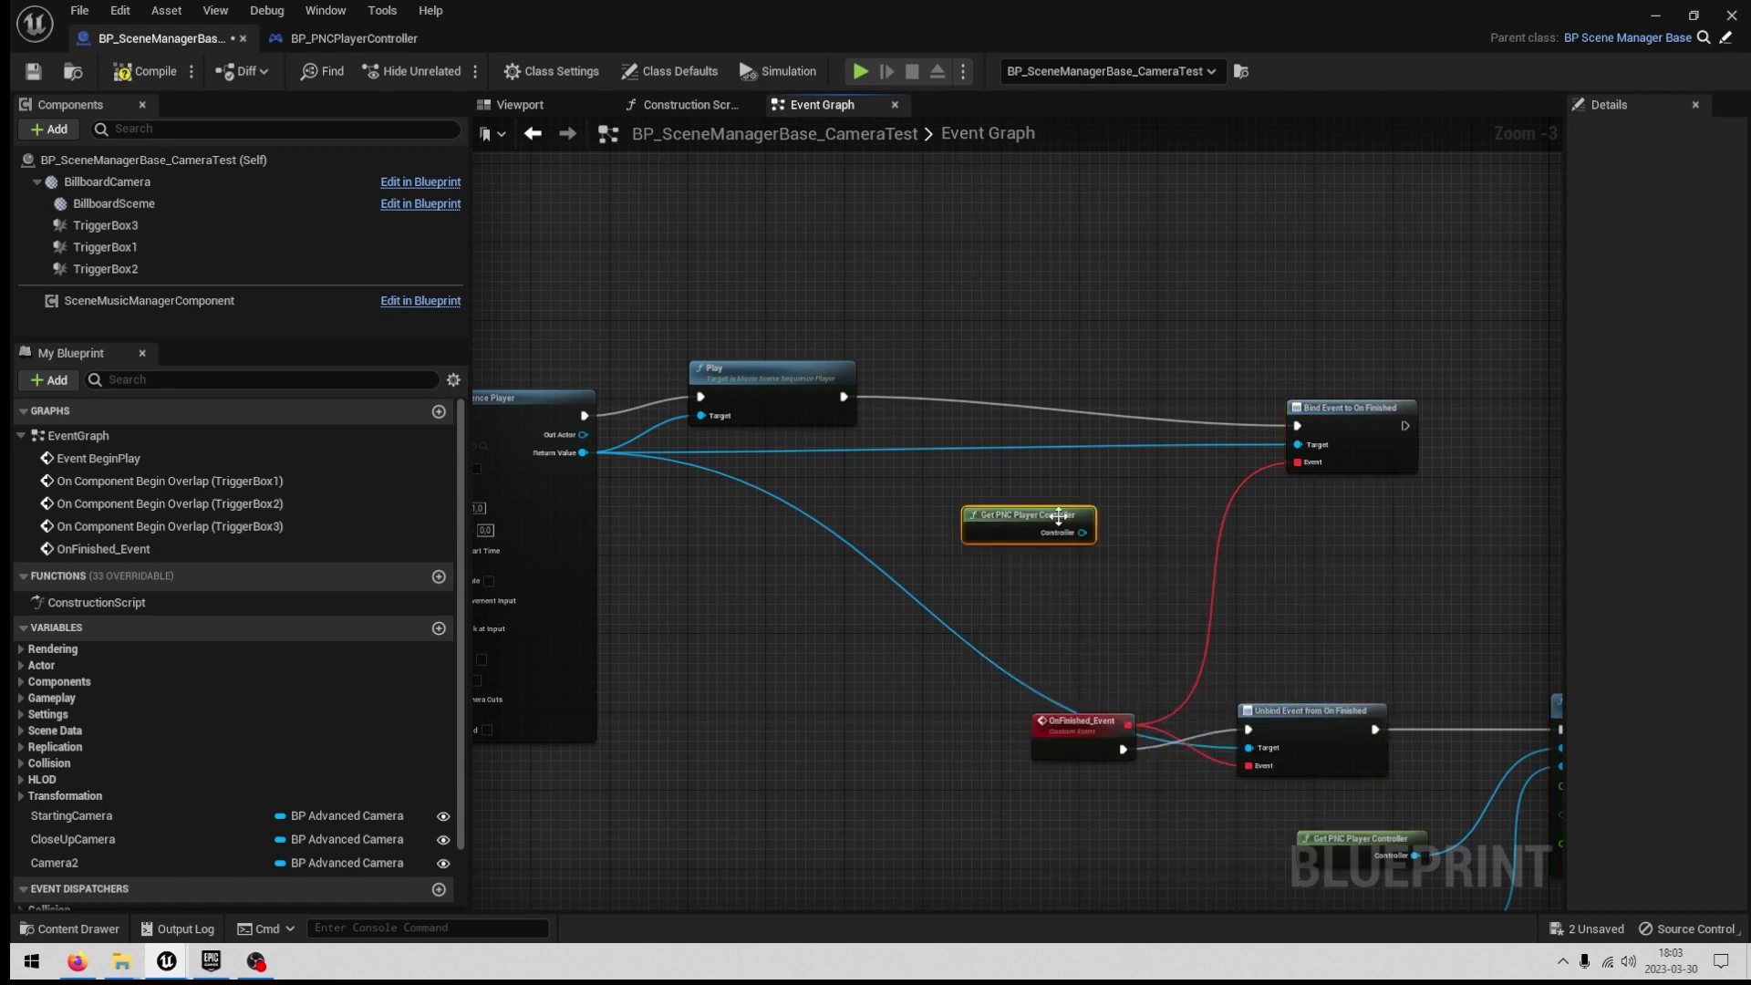
drag(1083, 533, 1032, 467)
text(set inpu)
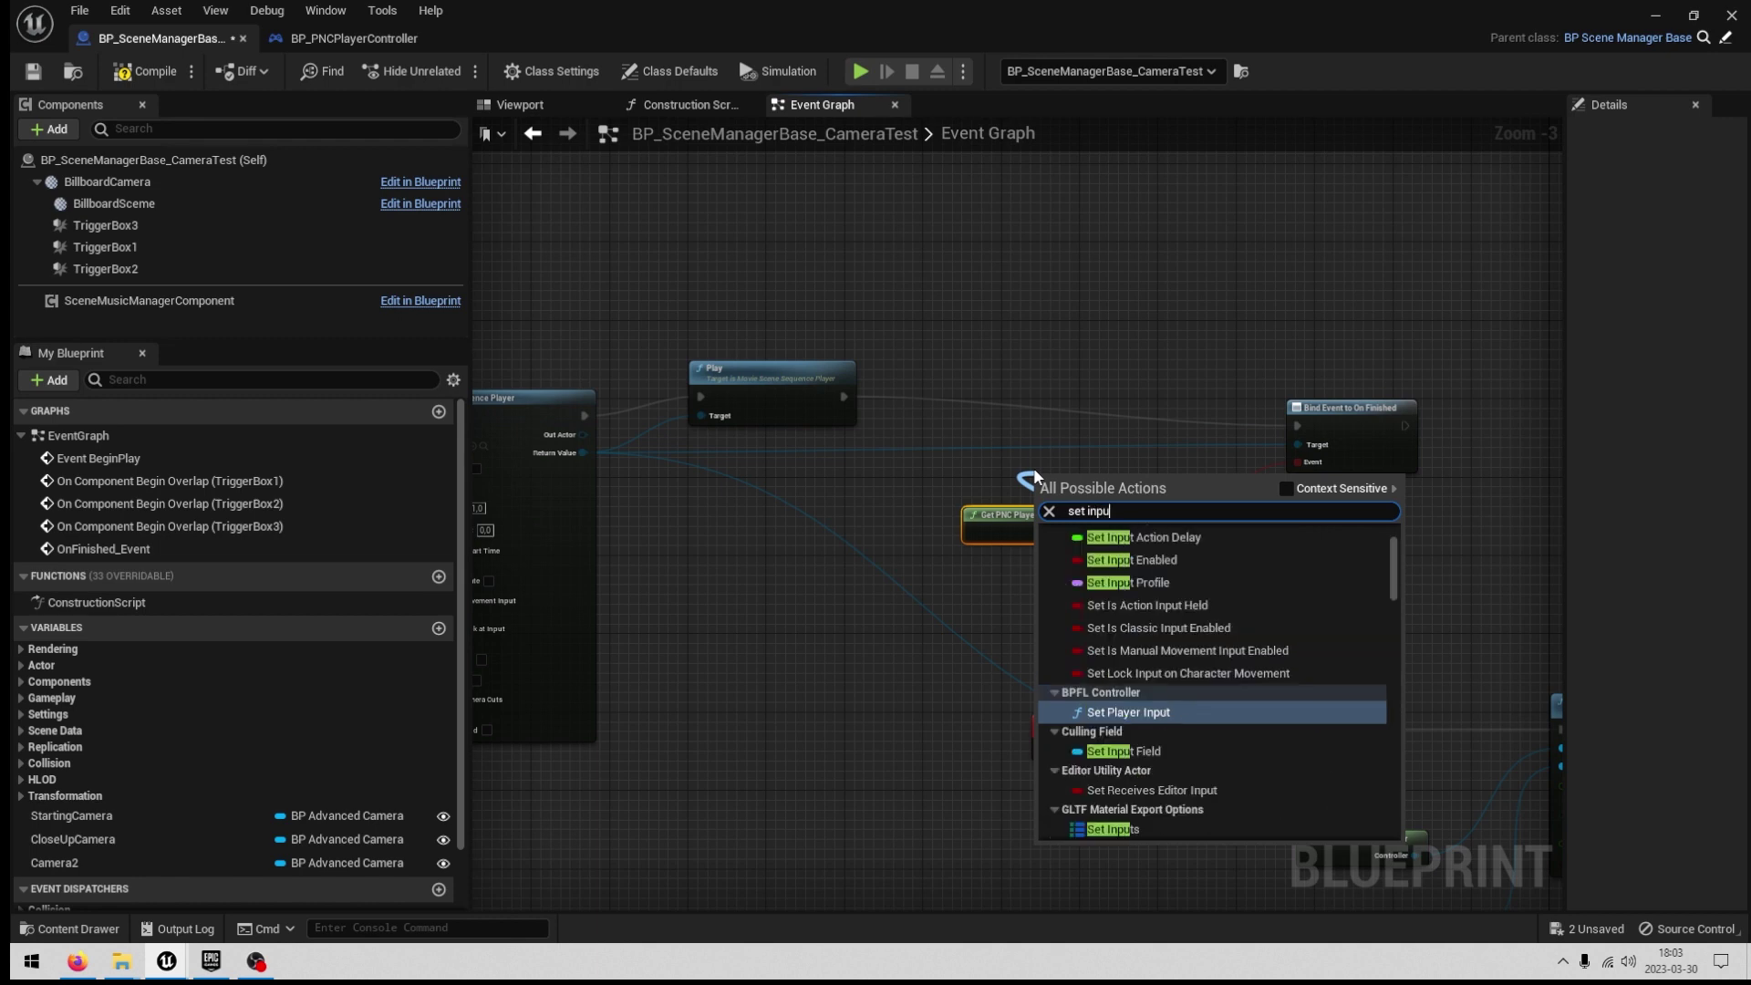
text(t profile)
click(1128, 567)
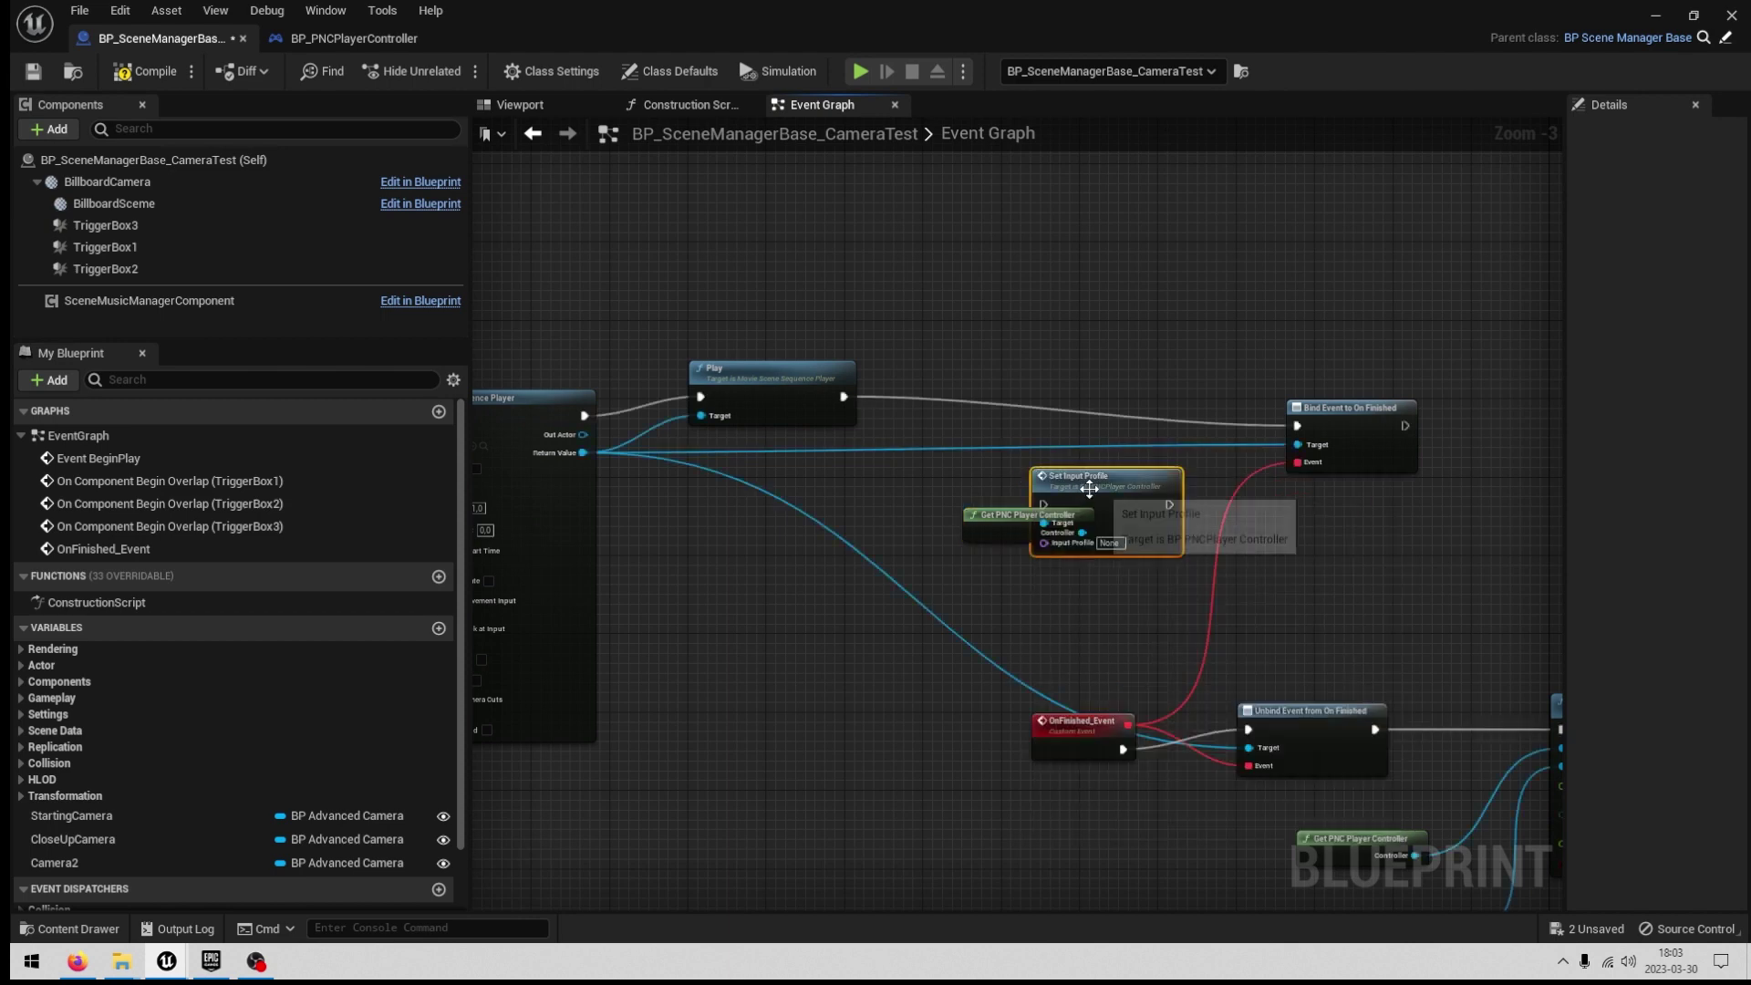
Set the Input Profile of the Set Input Profile node to Cutscene.
scroll(1085, 447, up, 3)
click(1092, 455)
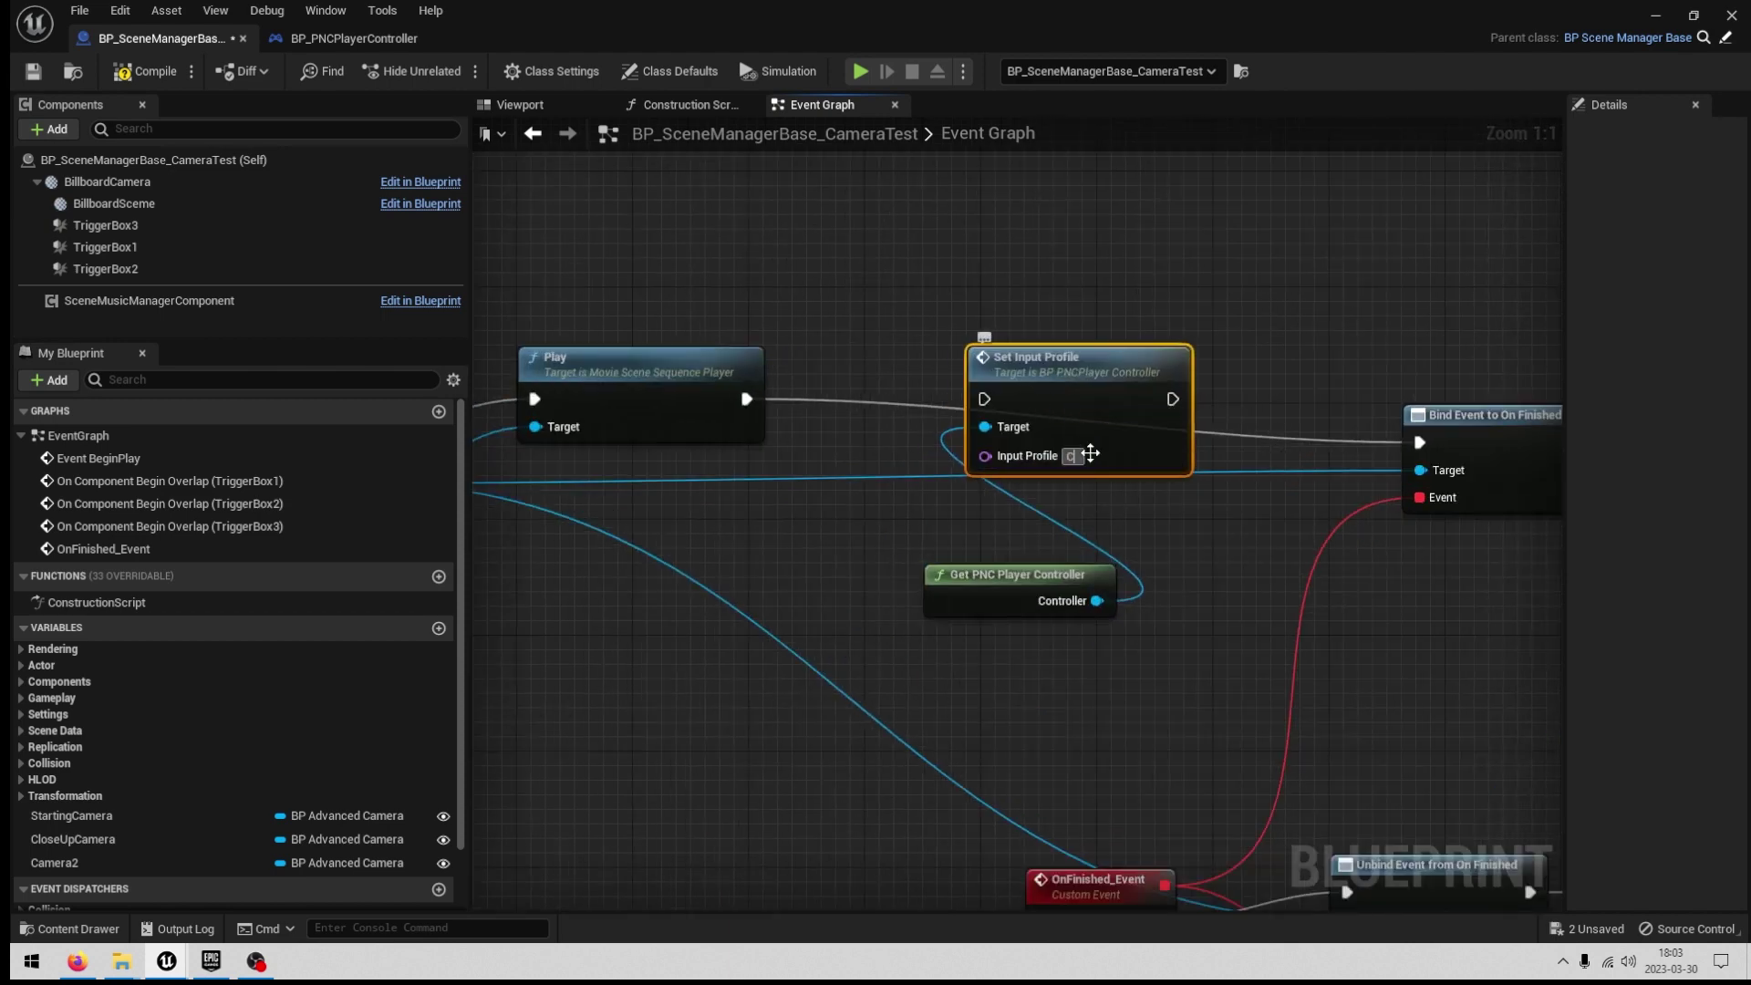
text(Cutscene)
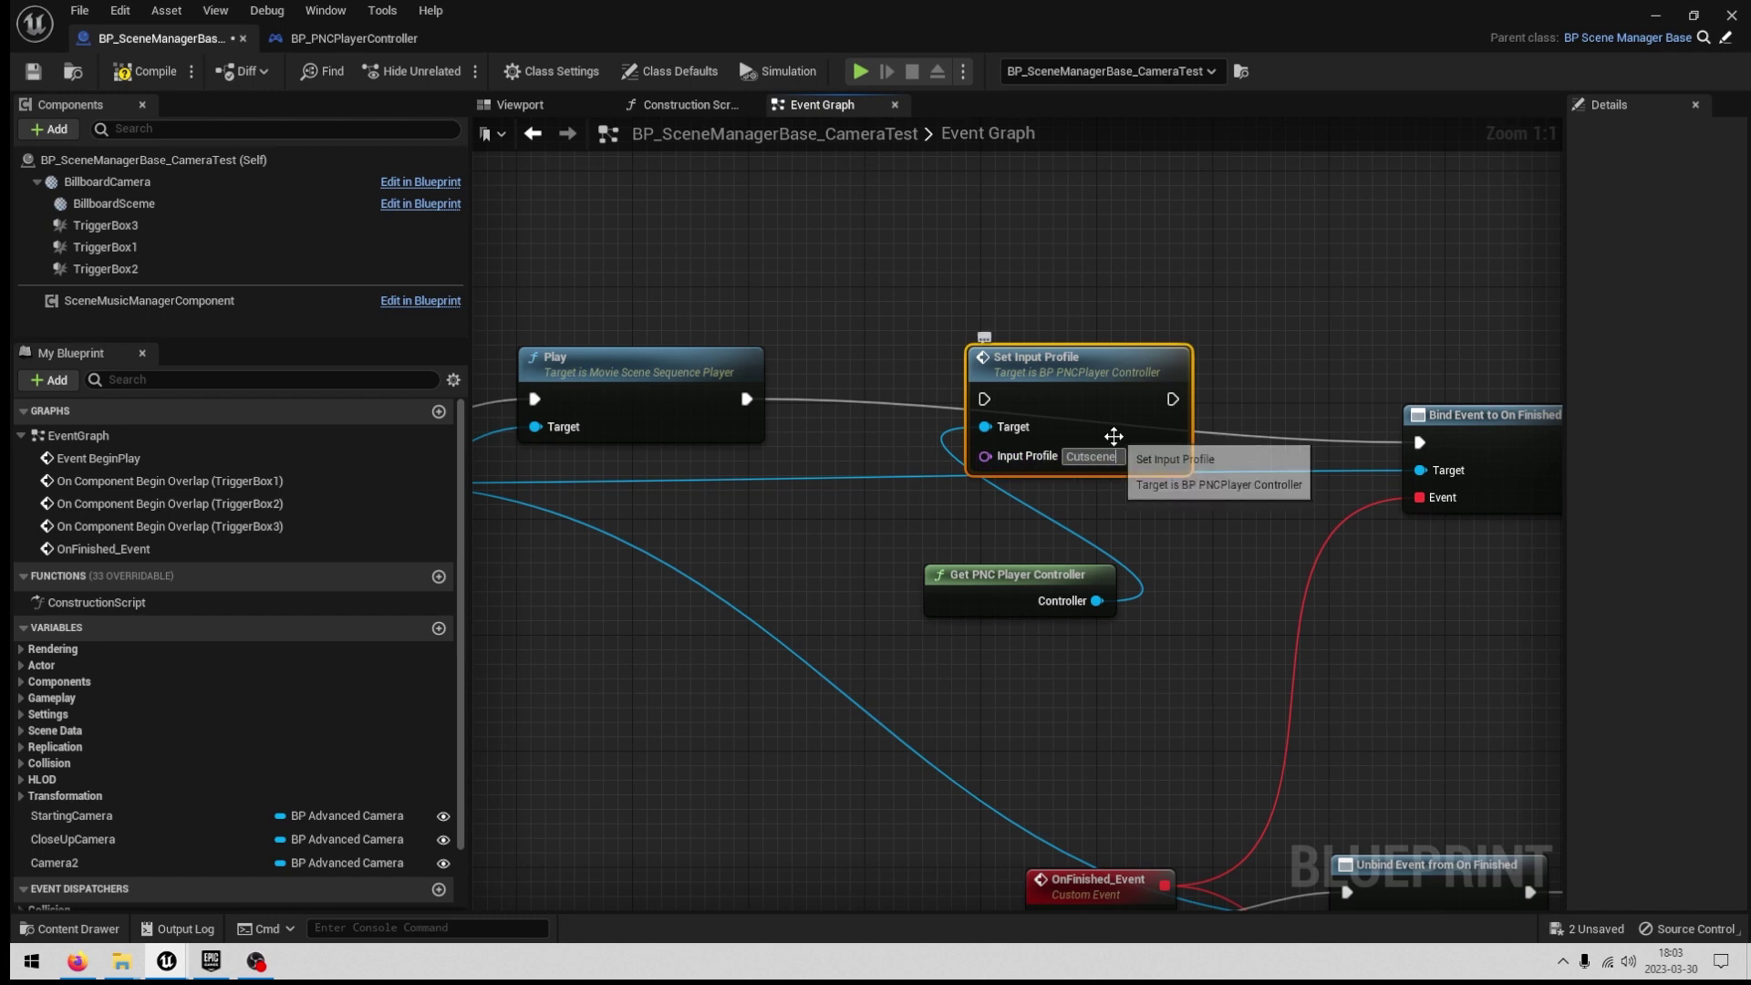
Wire Set Input Profile between Play and Bind Event to On Finished, and reposition it with its controller getter.
drag(749, 399, 984, 398)
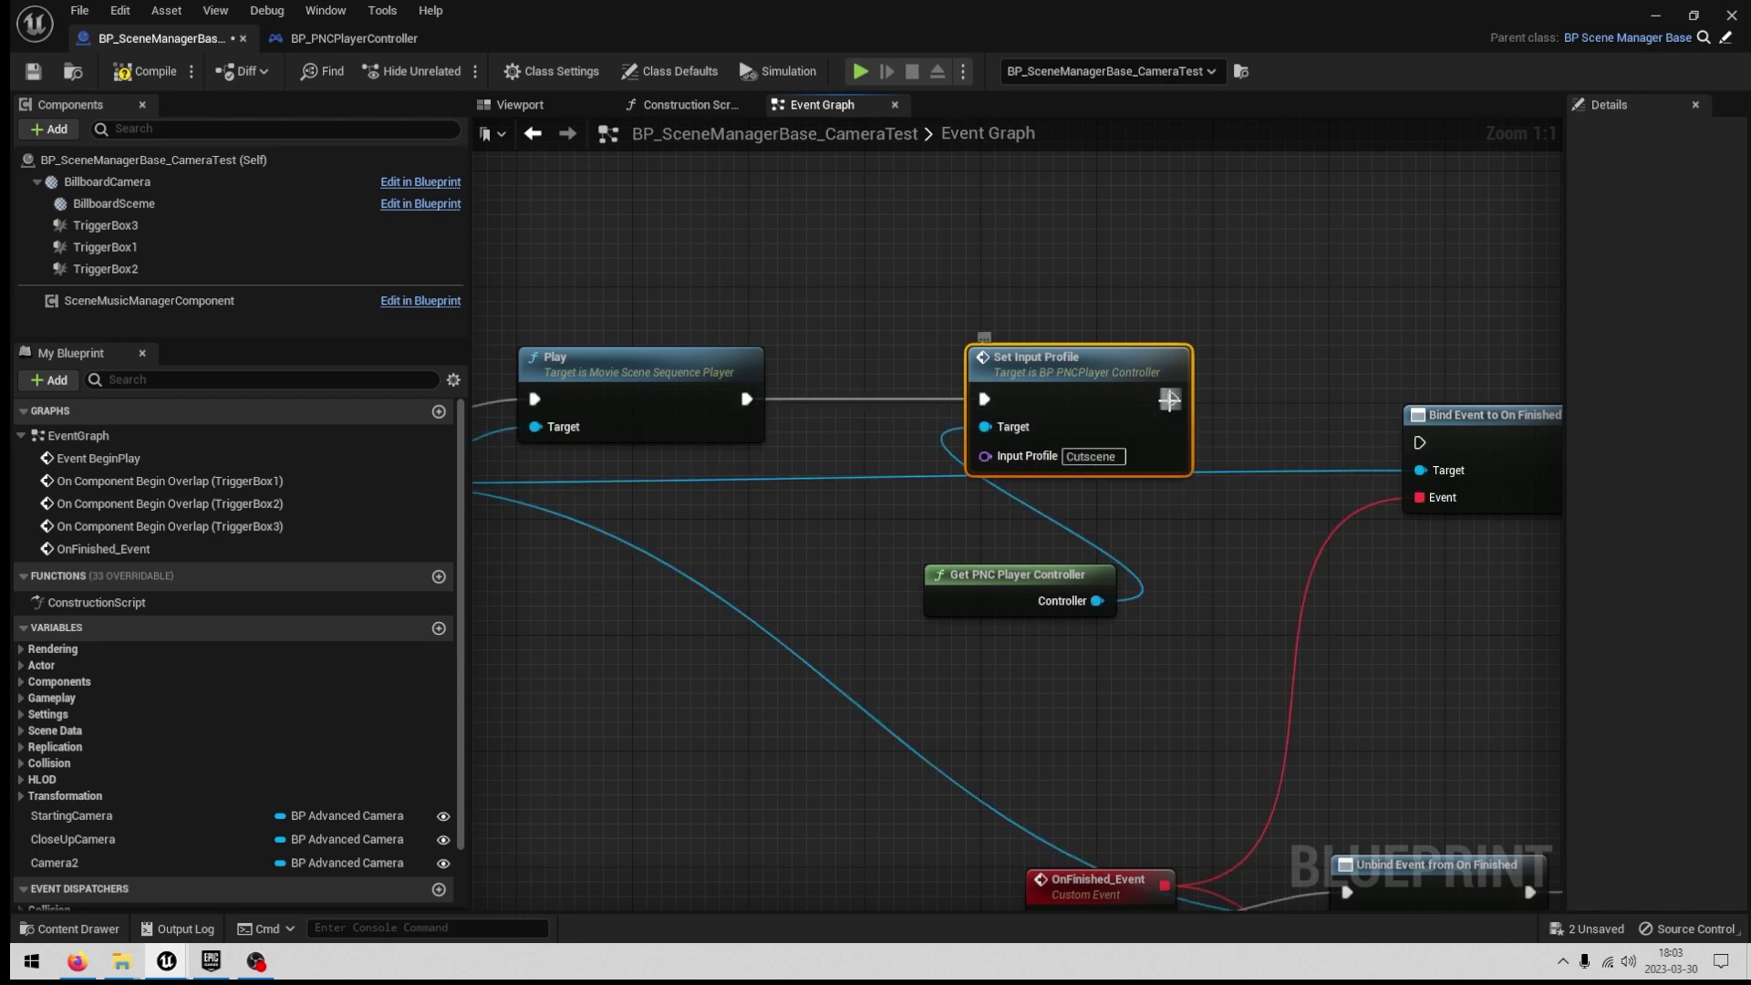
drag(1173, 399, 1421, 442)
drag(1038, 391, 968, 335)
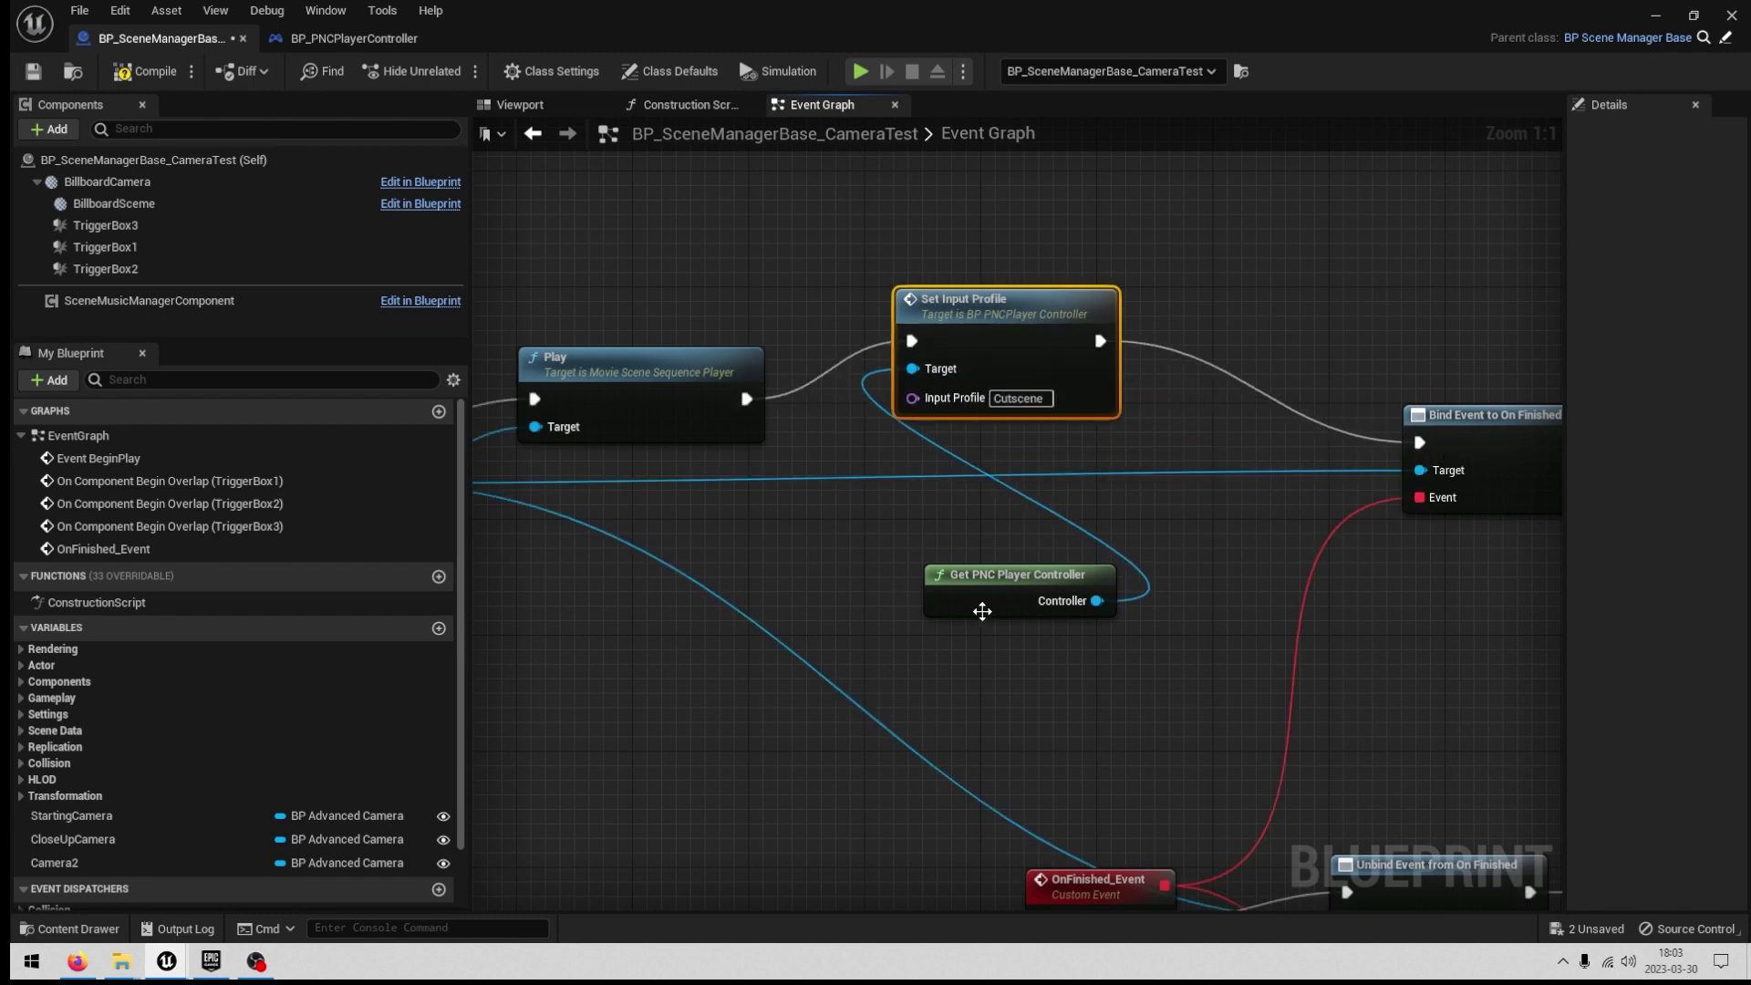
drag(981, 610, 1010, 565)
drag(972, 316, 1147, 300)
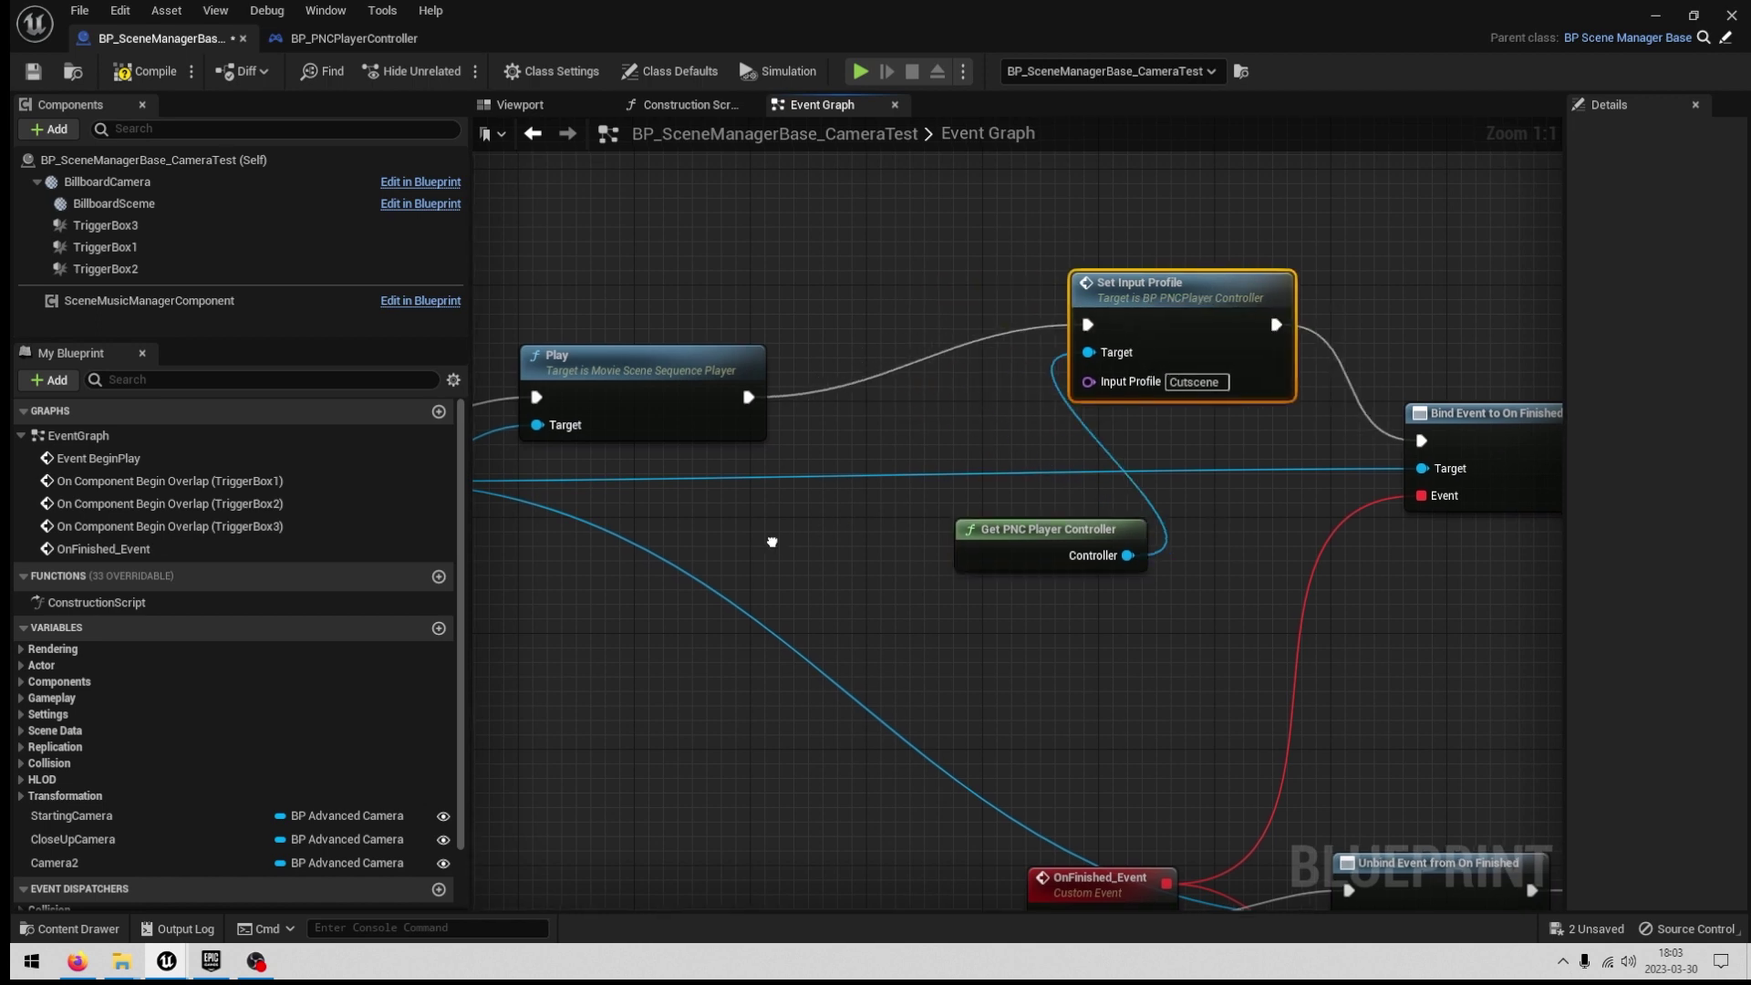
Add a Get PNC Character node and create a Disable Movement call on its Character Movement component.
right_click(763, 534)
text(pnc ch)
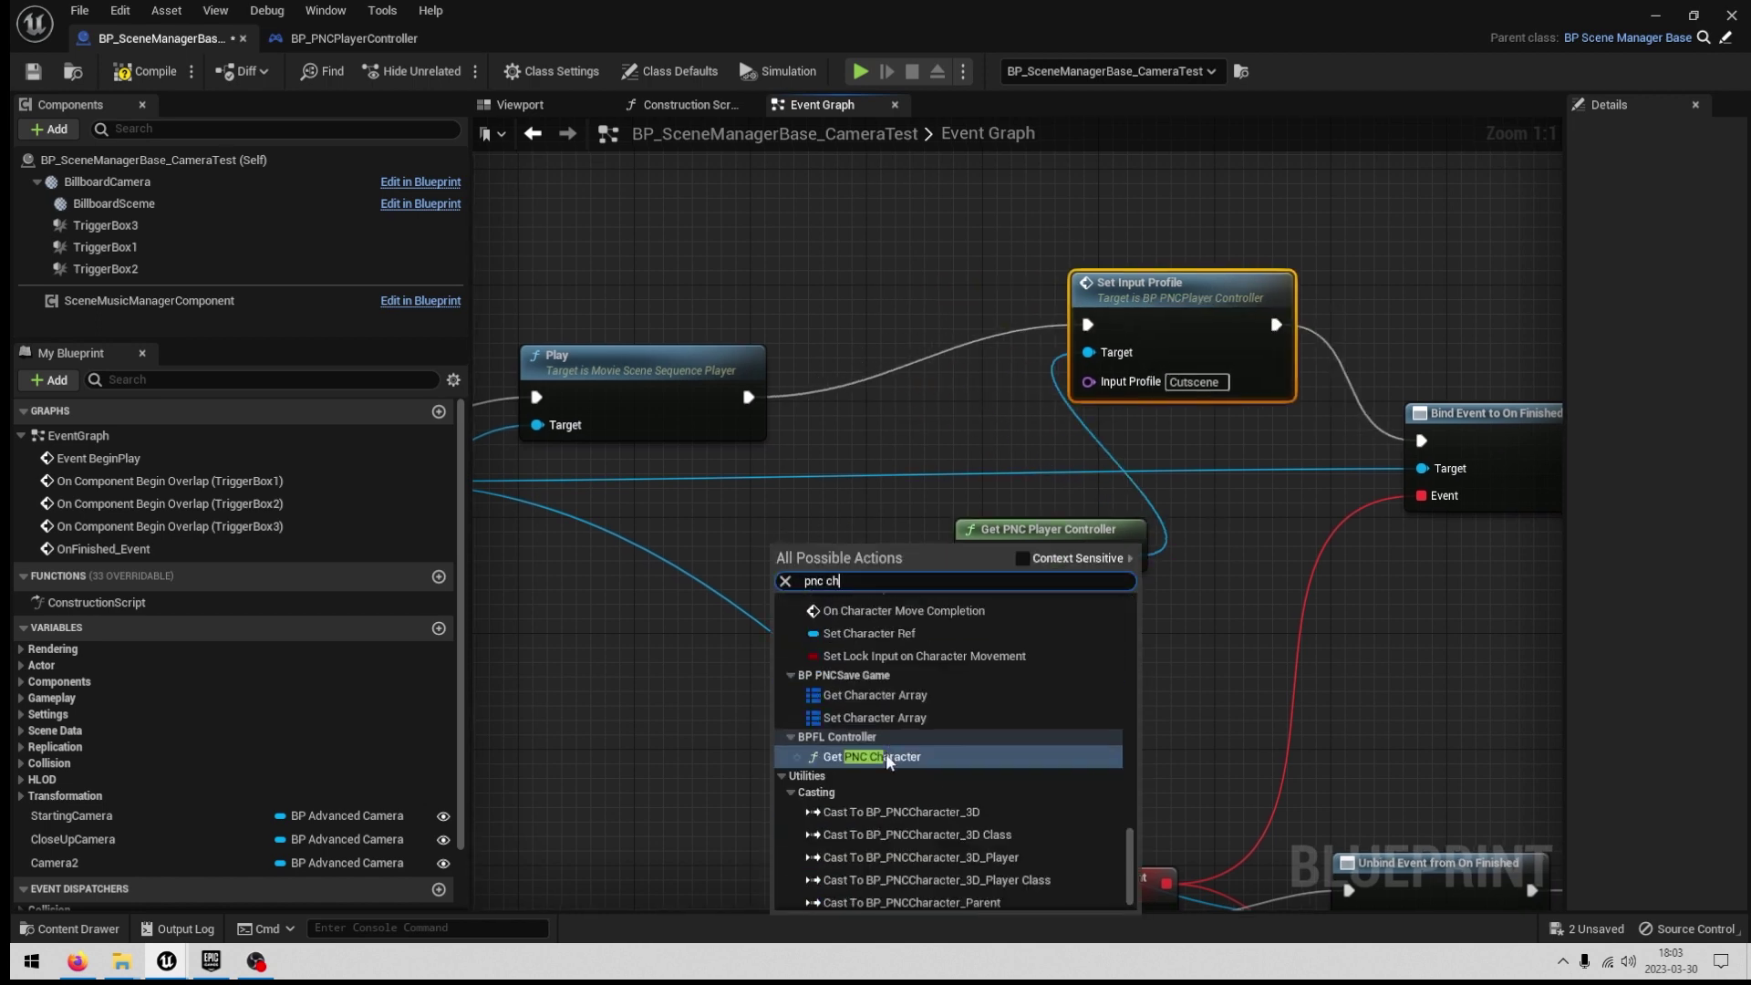
click(889, 762)
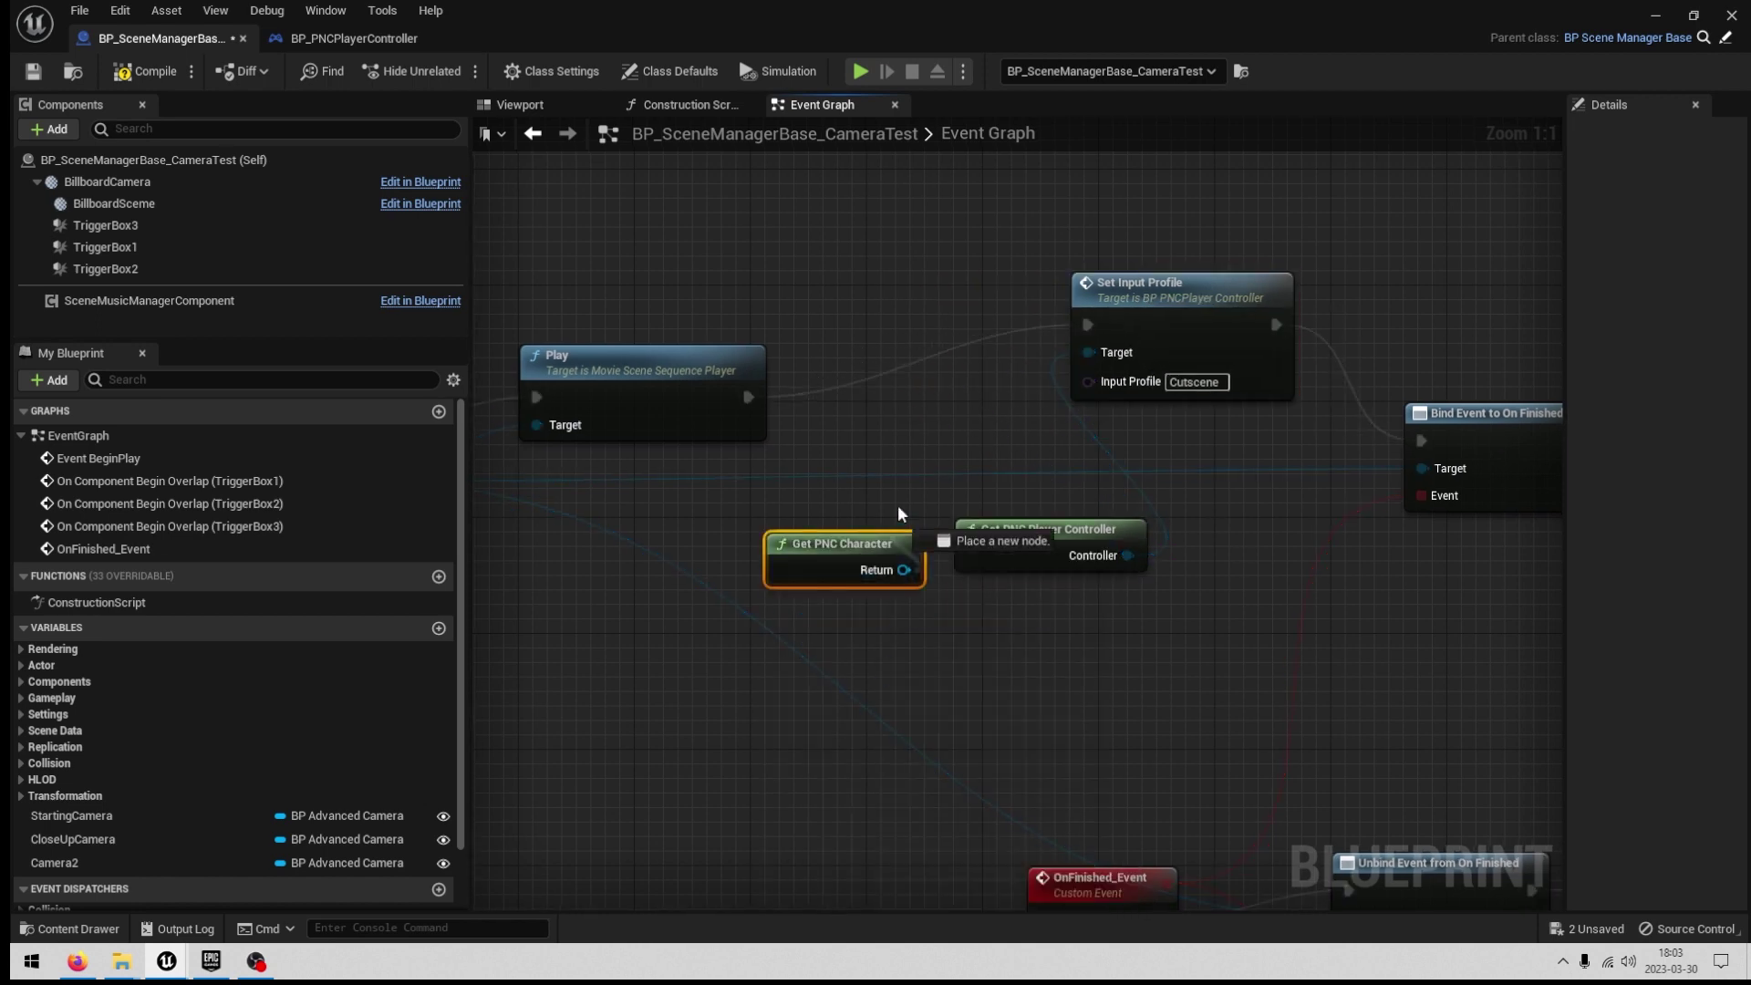
drag(903, 570, 873, 267)
text(disable mov)
key(Return)
click(859, 374)
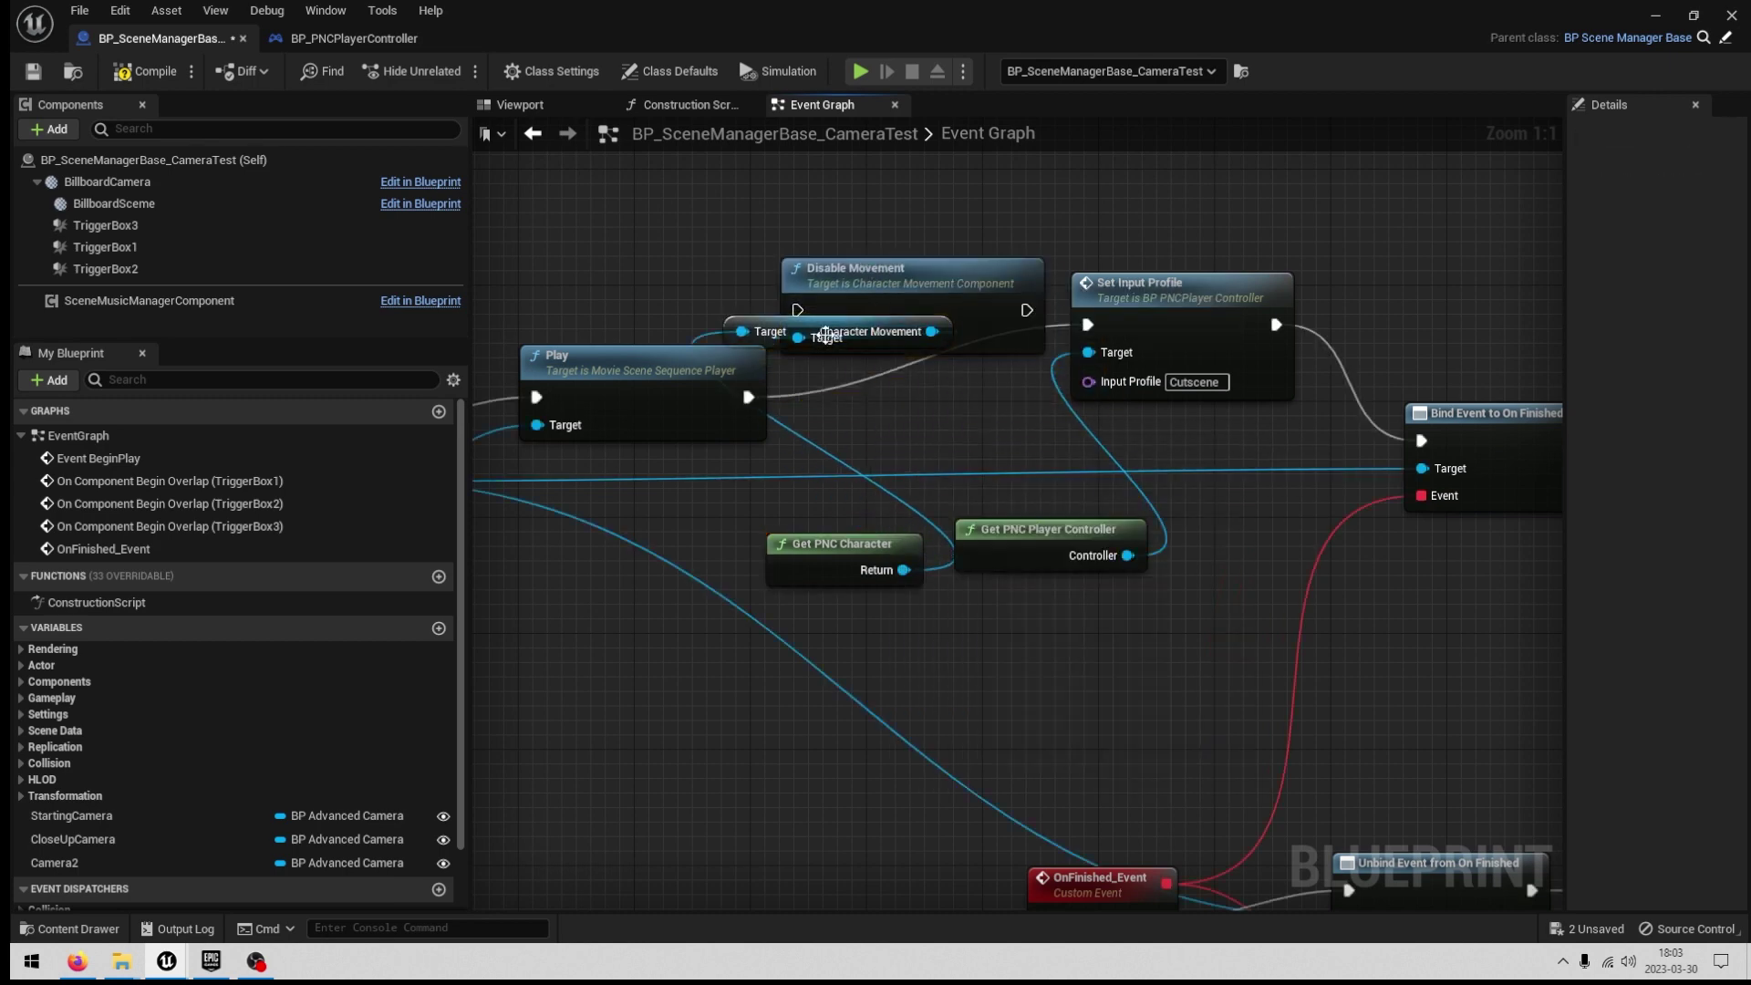
Move the Character Movement getter below Disable Movement and wire Disable Movement between Play and Set Input Profile.
drag(763, 336, 849, 437)
drag(748, 396, 799, 309)
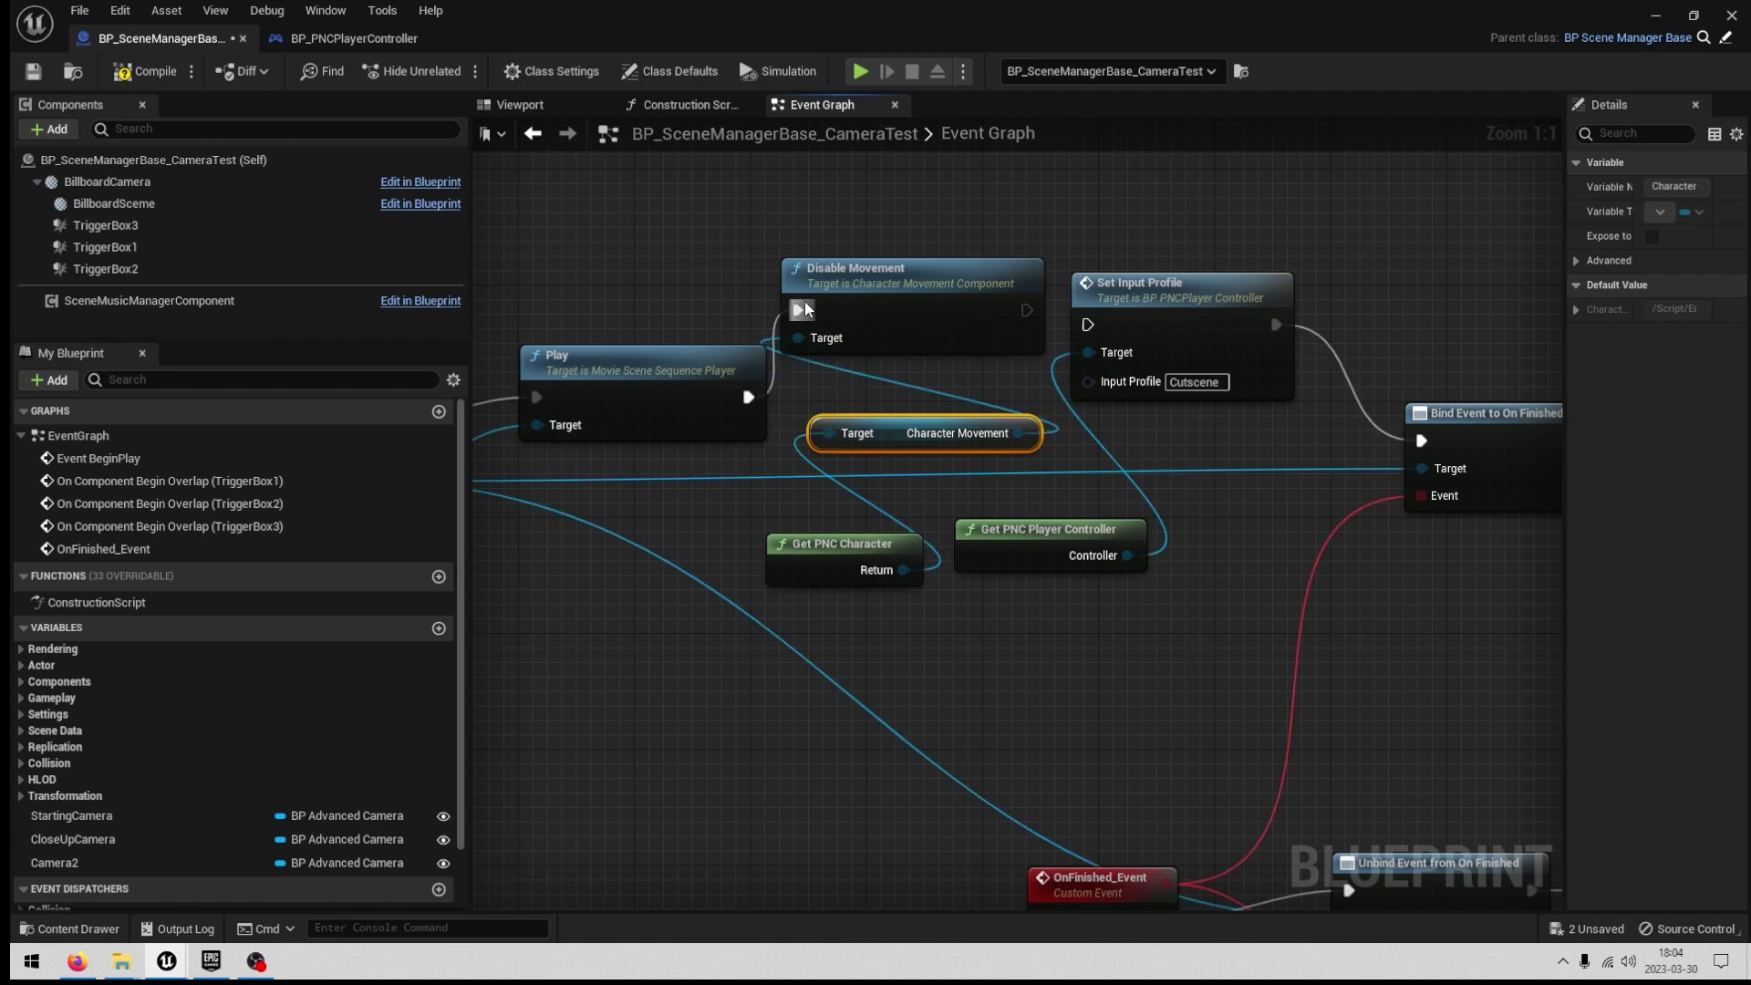
drag(1026, 310, 1086, 327)
Copy Set Input Profile, Character Movement and both PNC getter nodes, and paste them after Add State String to Scene.
scroll(1139, 495, down, 2)
right_drag(1140, 496, 1001, 367)
drag(711, 235, 1005, 494)
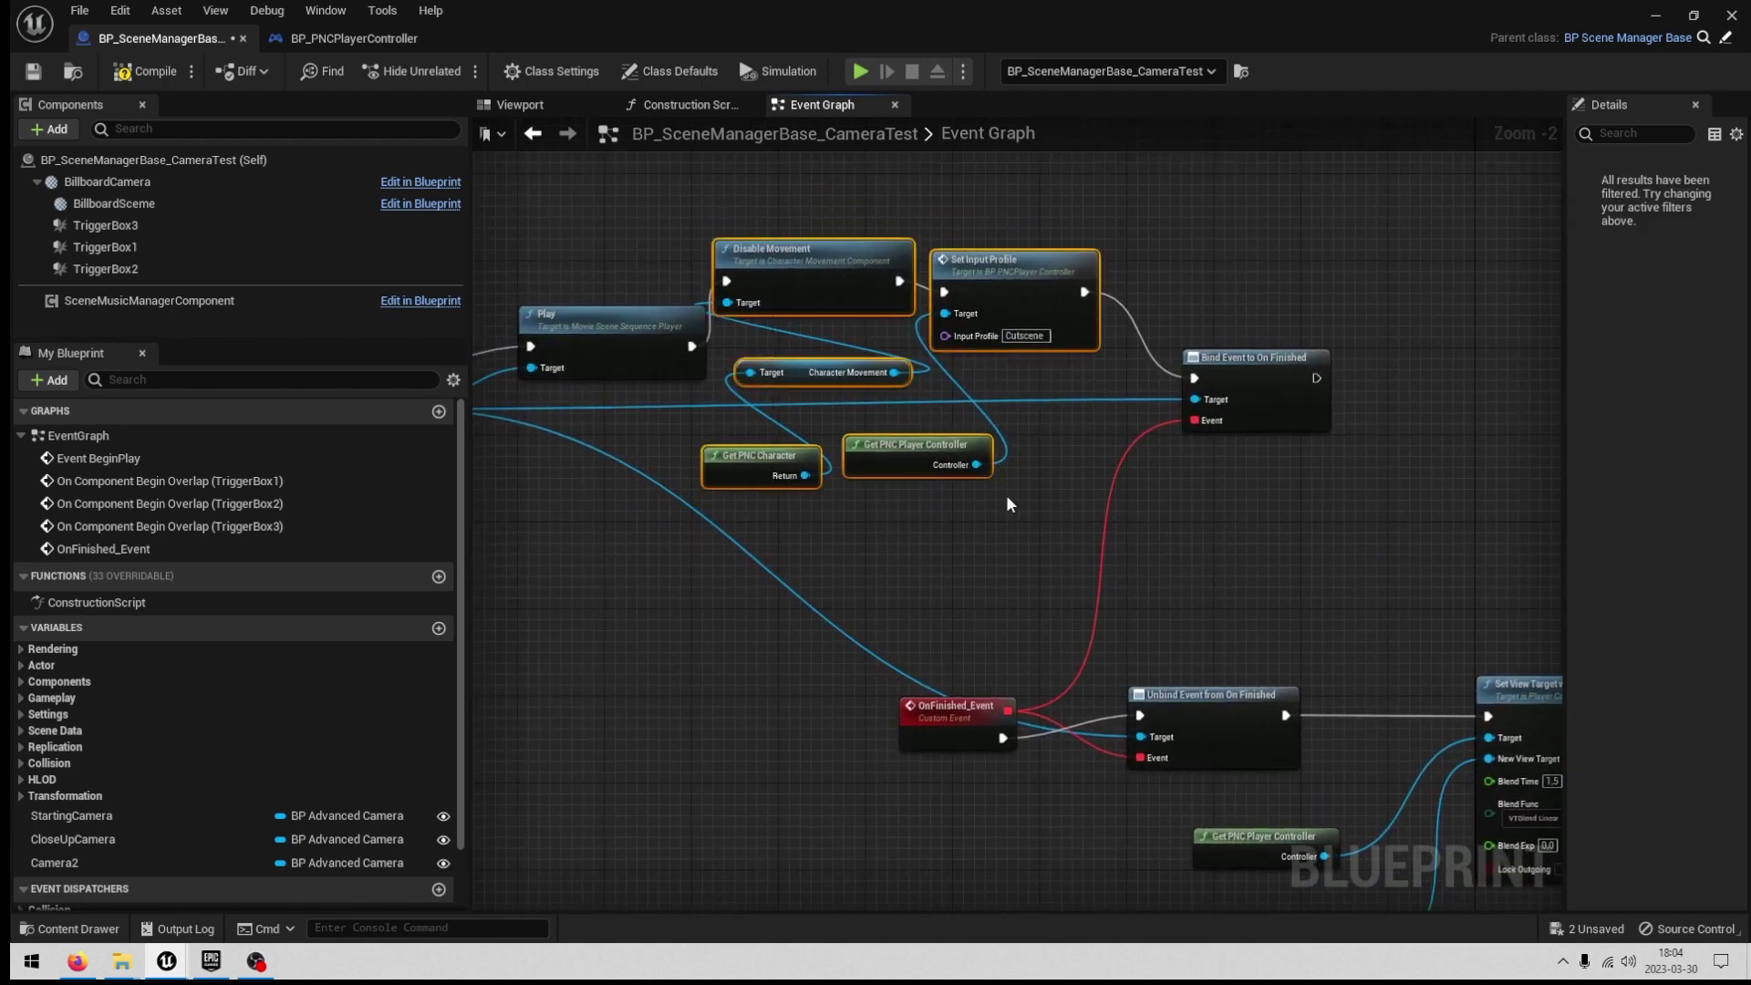
drag(780, 348, 1016, 506)
scroll(1037, 522, down, 3)
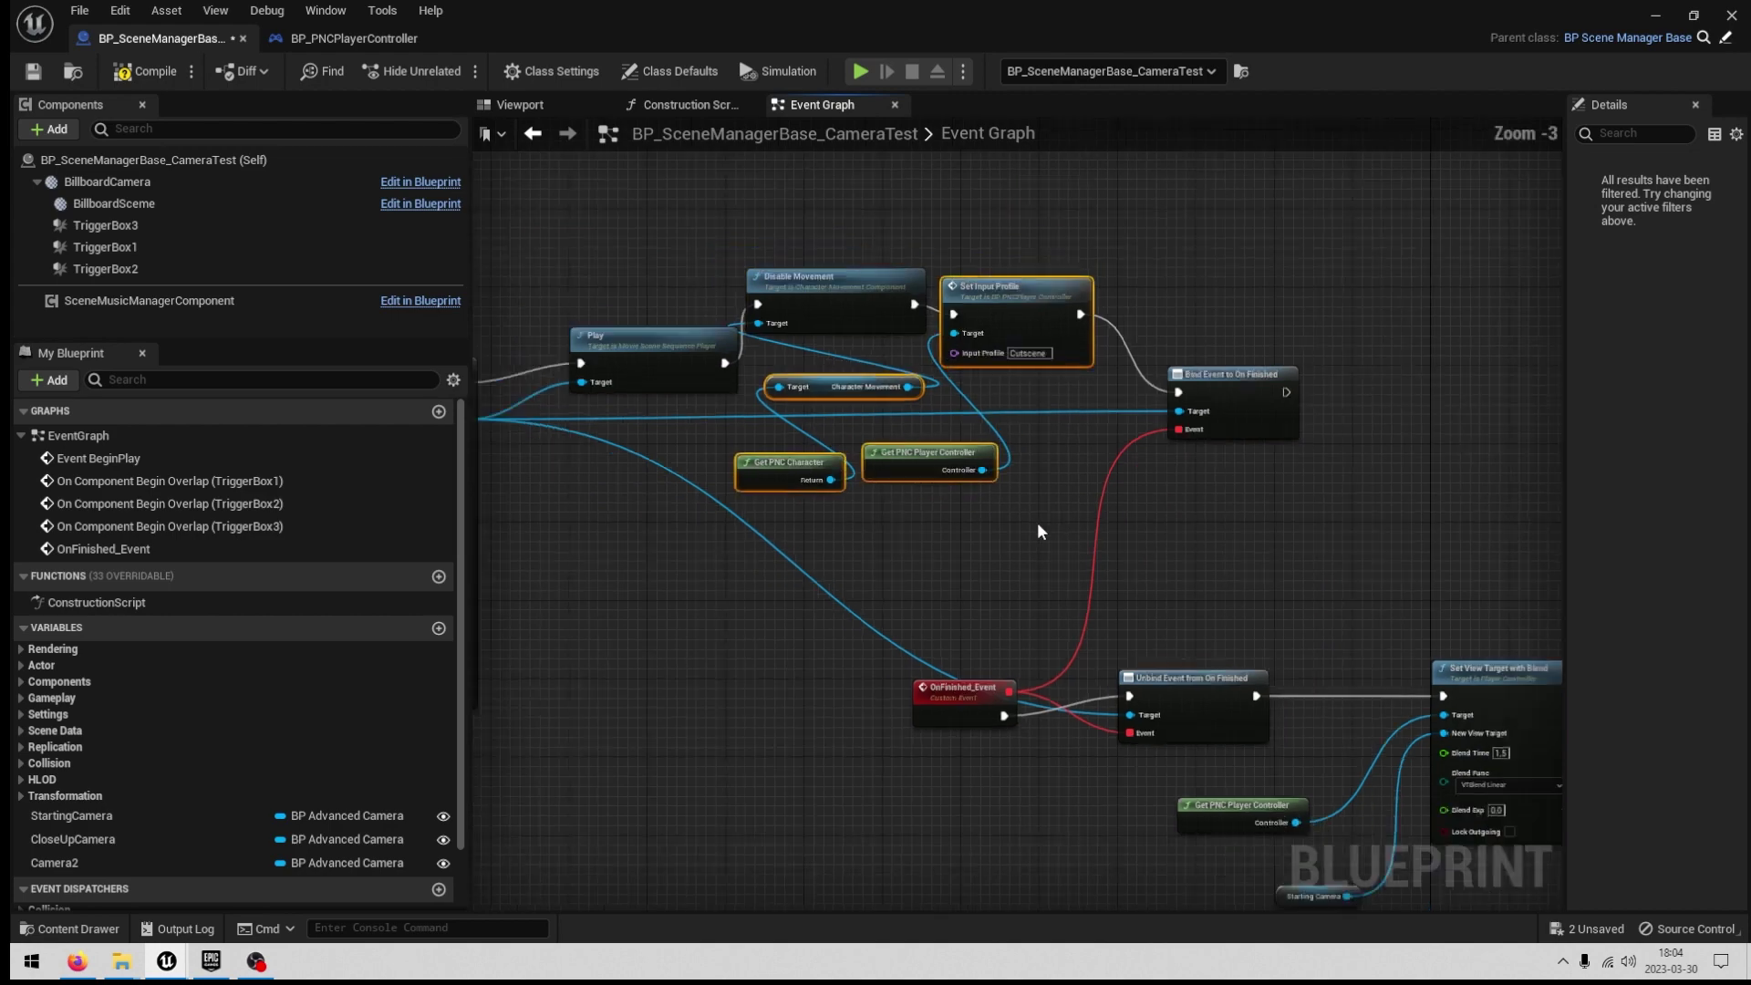
right_drag(1140, 633, 910, 587)
scroll(1185, 593, up, 2)
right_drag(1186, 592, 828, 532)
key(ctrl+v)
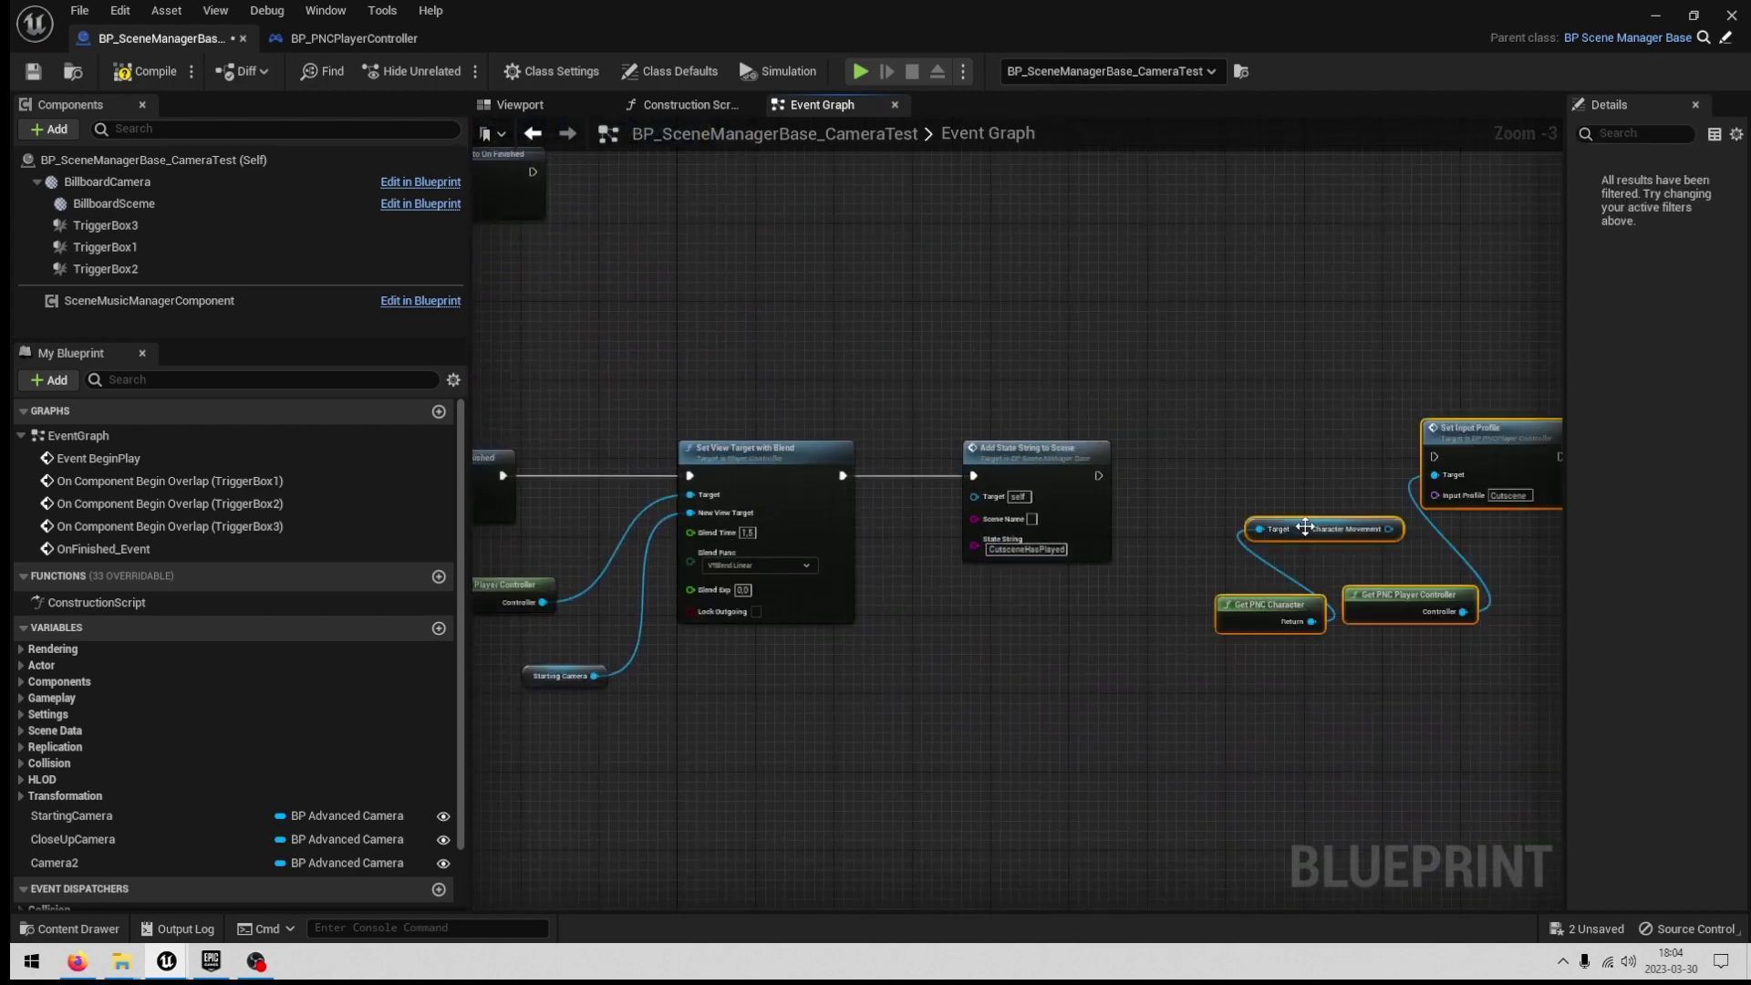
Set the Input Profile of the pasted Set Input Profile node to Gameplay.
scroll(1249, 522, up, 2)
right_drag(1160, 460, 976, 522)
click(1179, 487)
click(1383, 538)
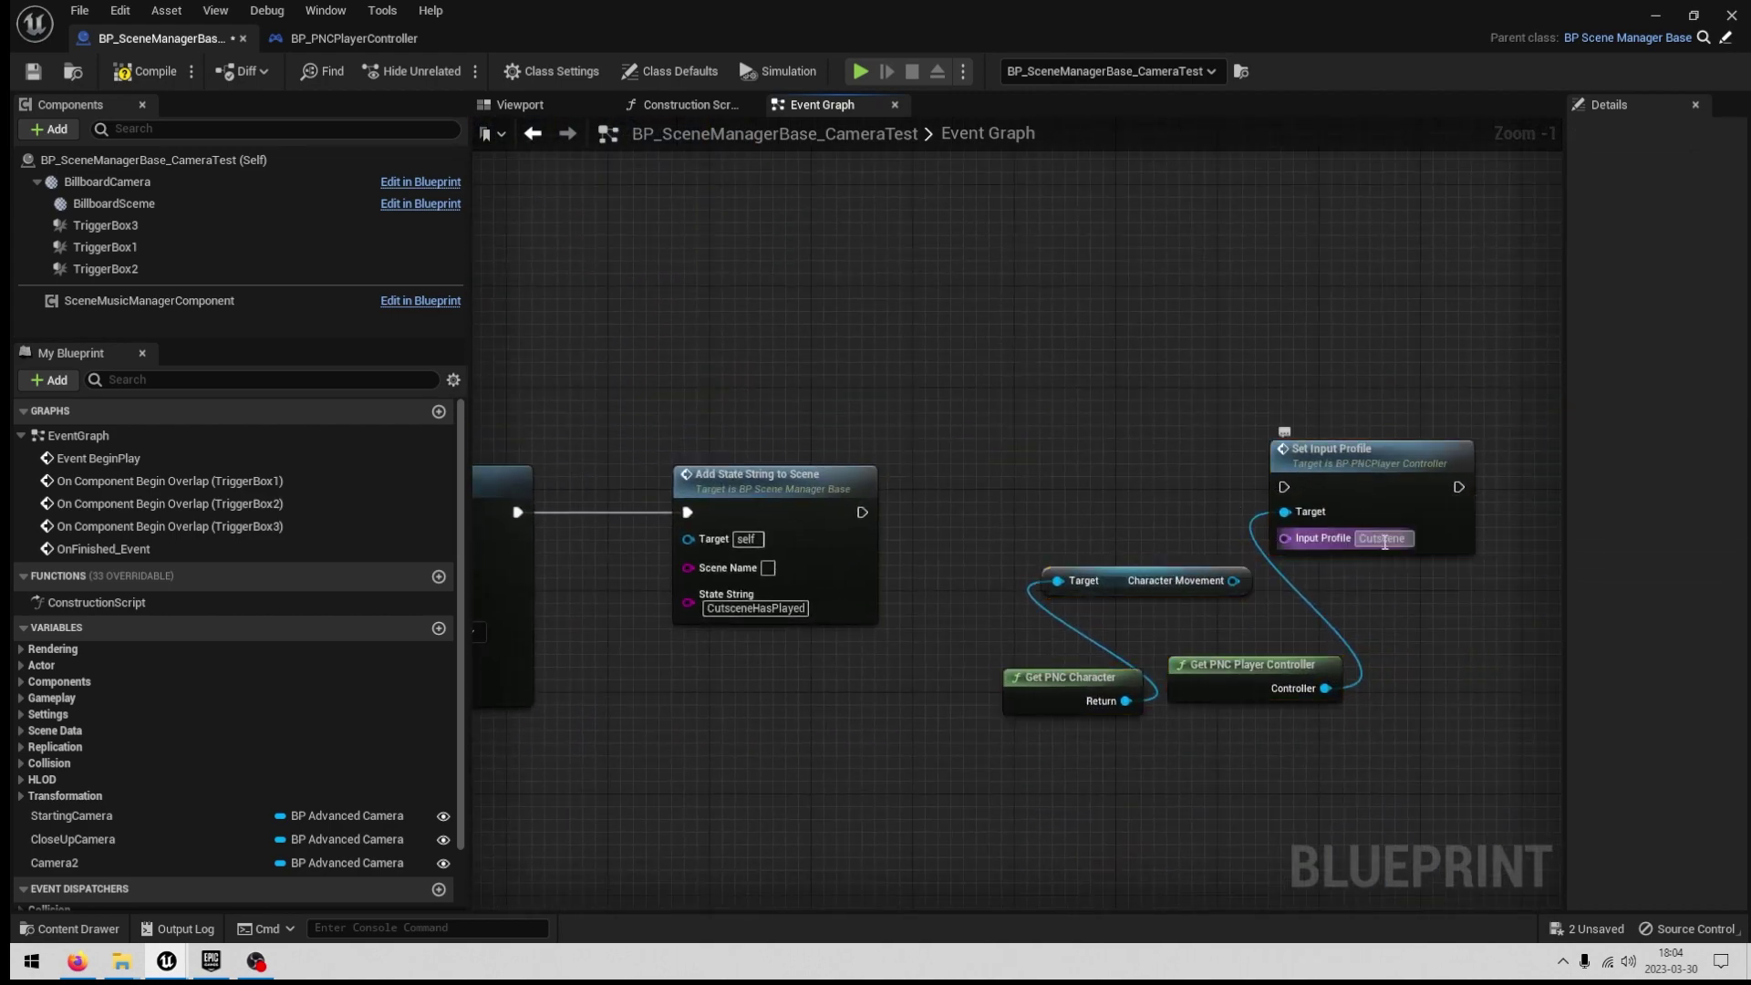
text(Gameplay)
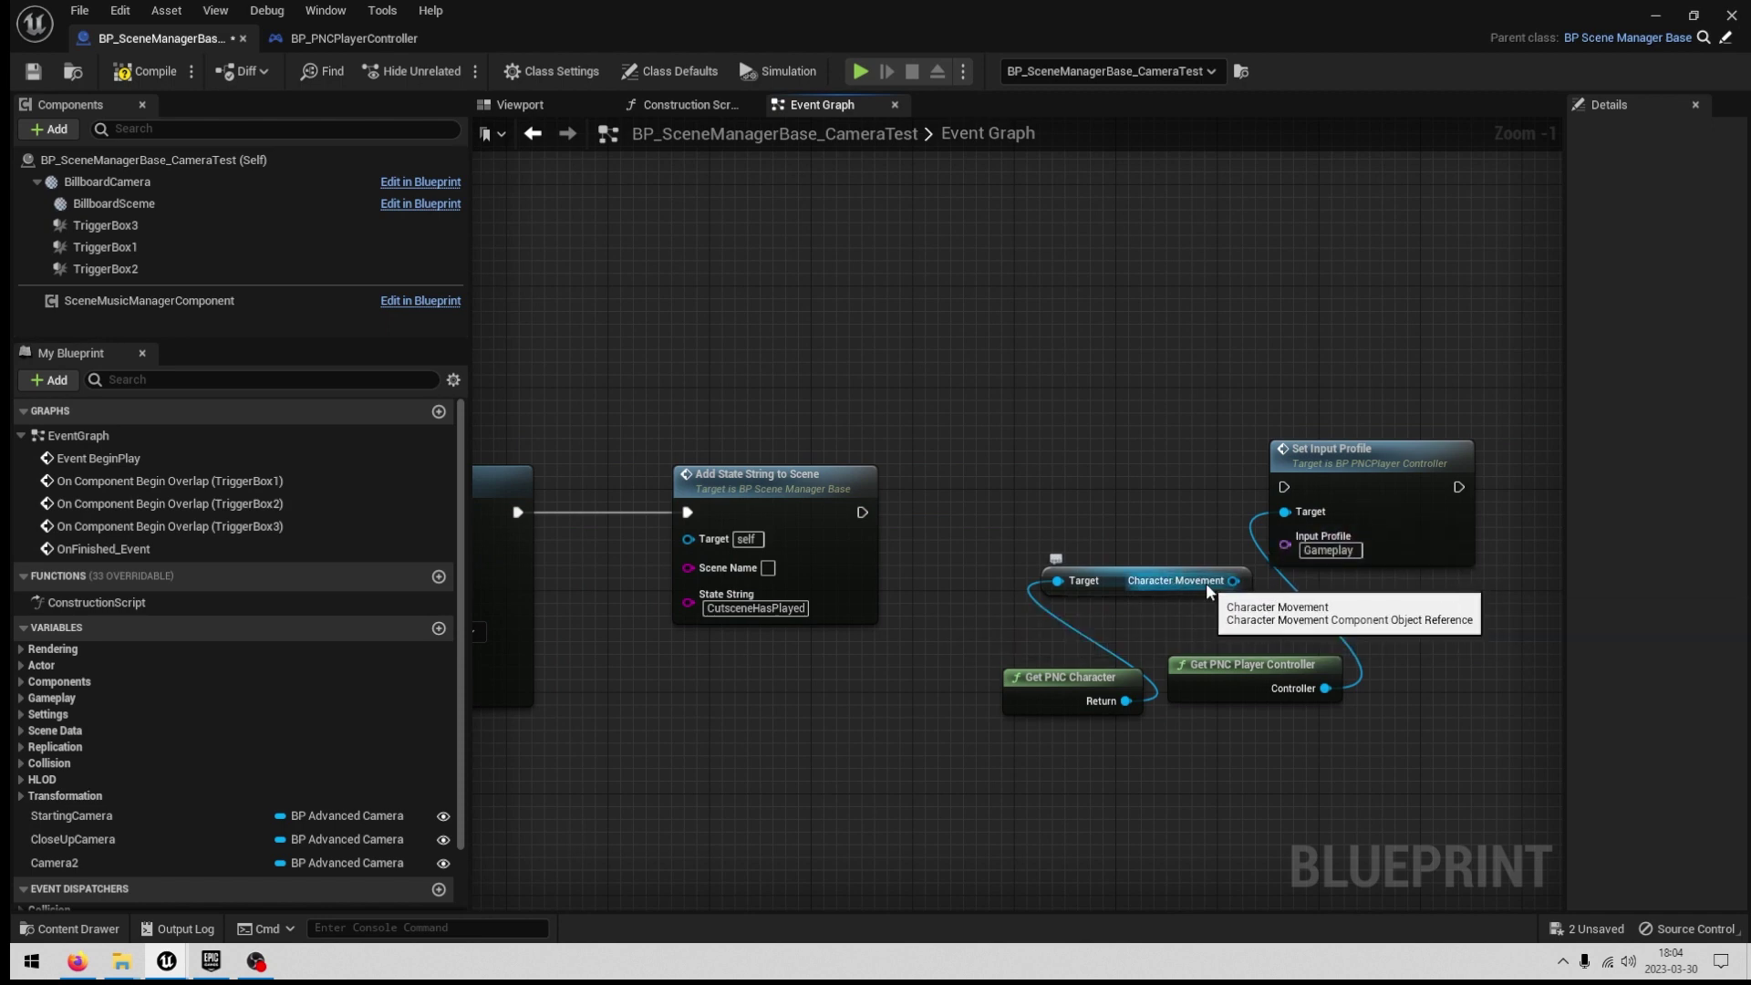
Add a Set Movement Mode call on the pasted Character Movement component and set its New Movement Mode to Walking.
drag(1233, 581, 1025, 485)
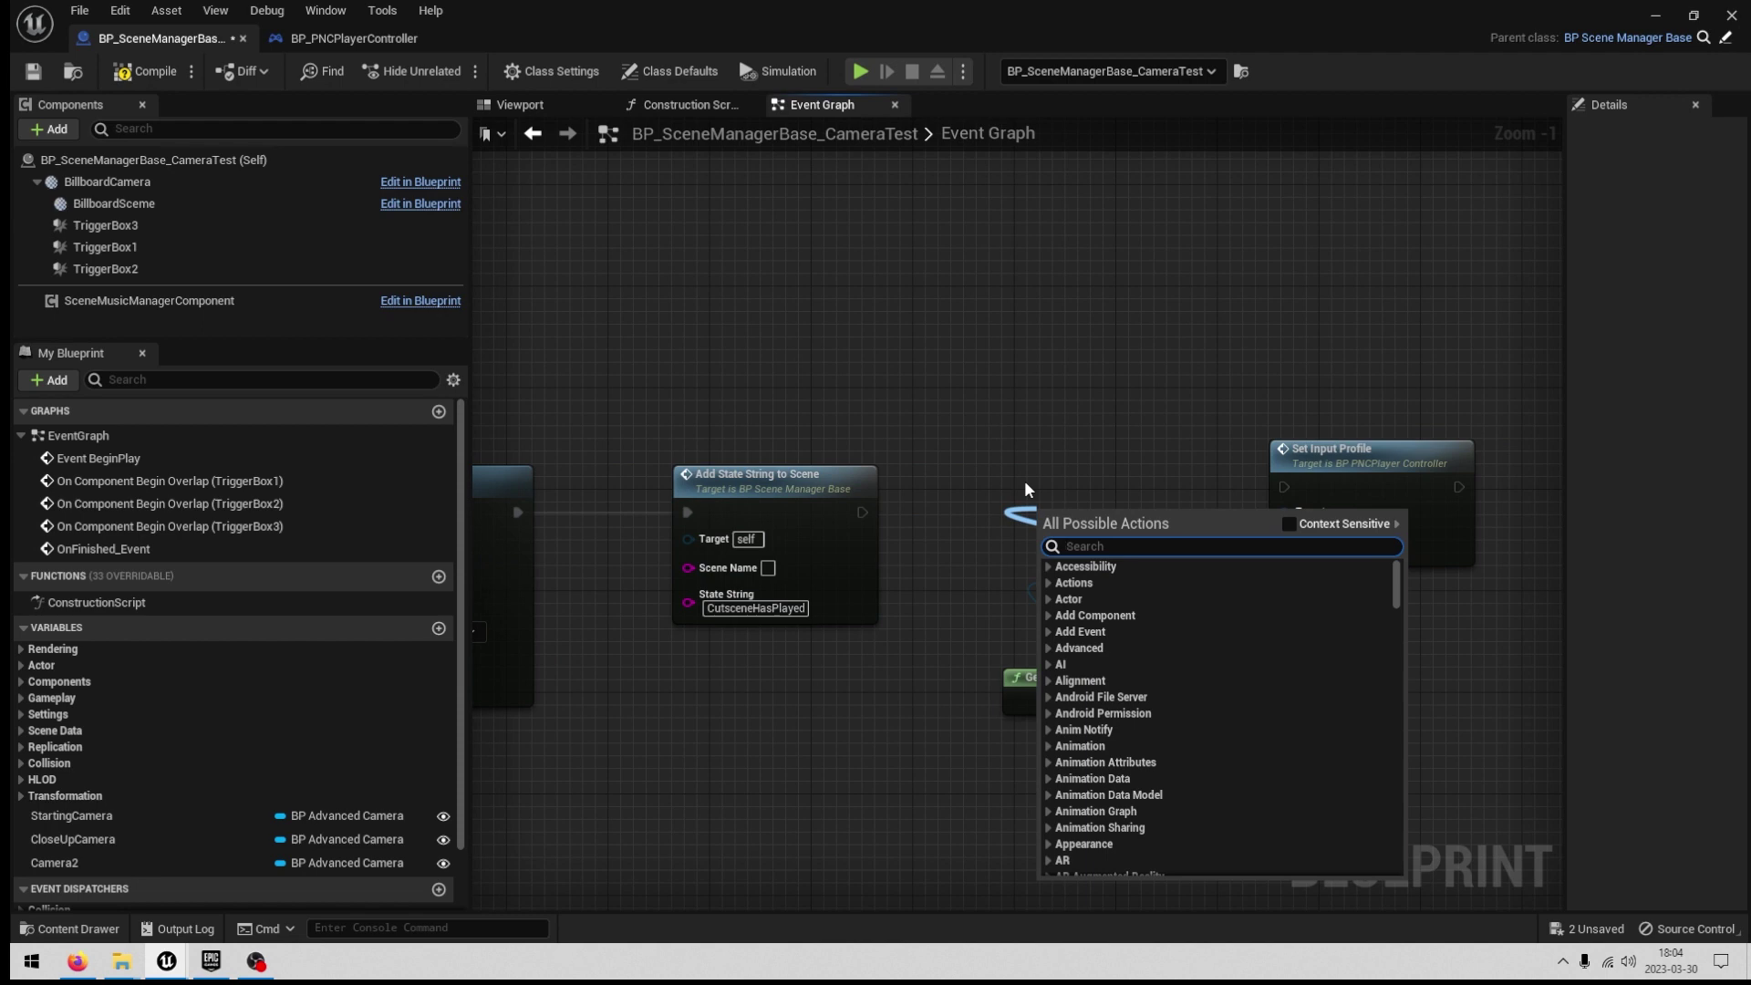
text(move)
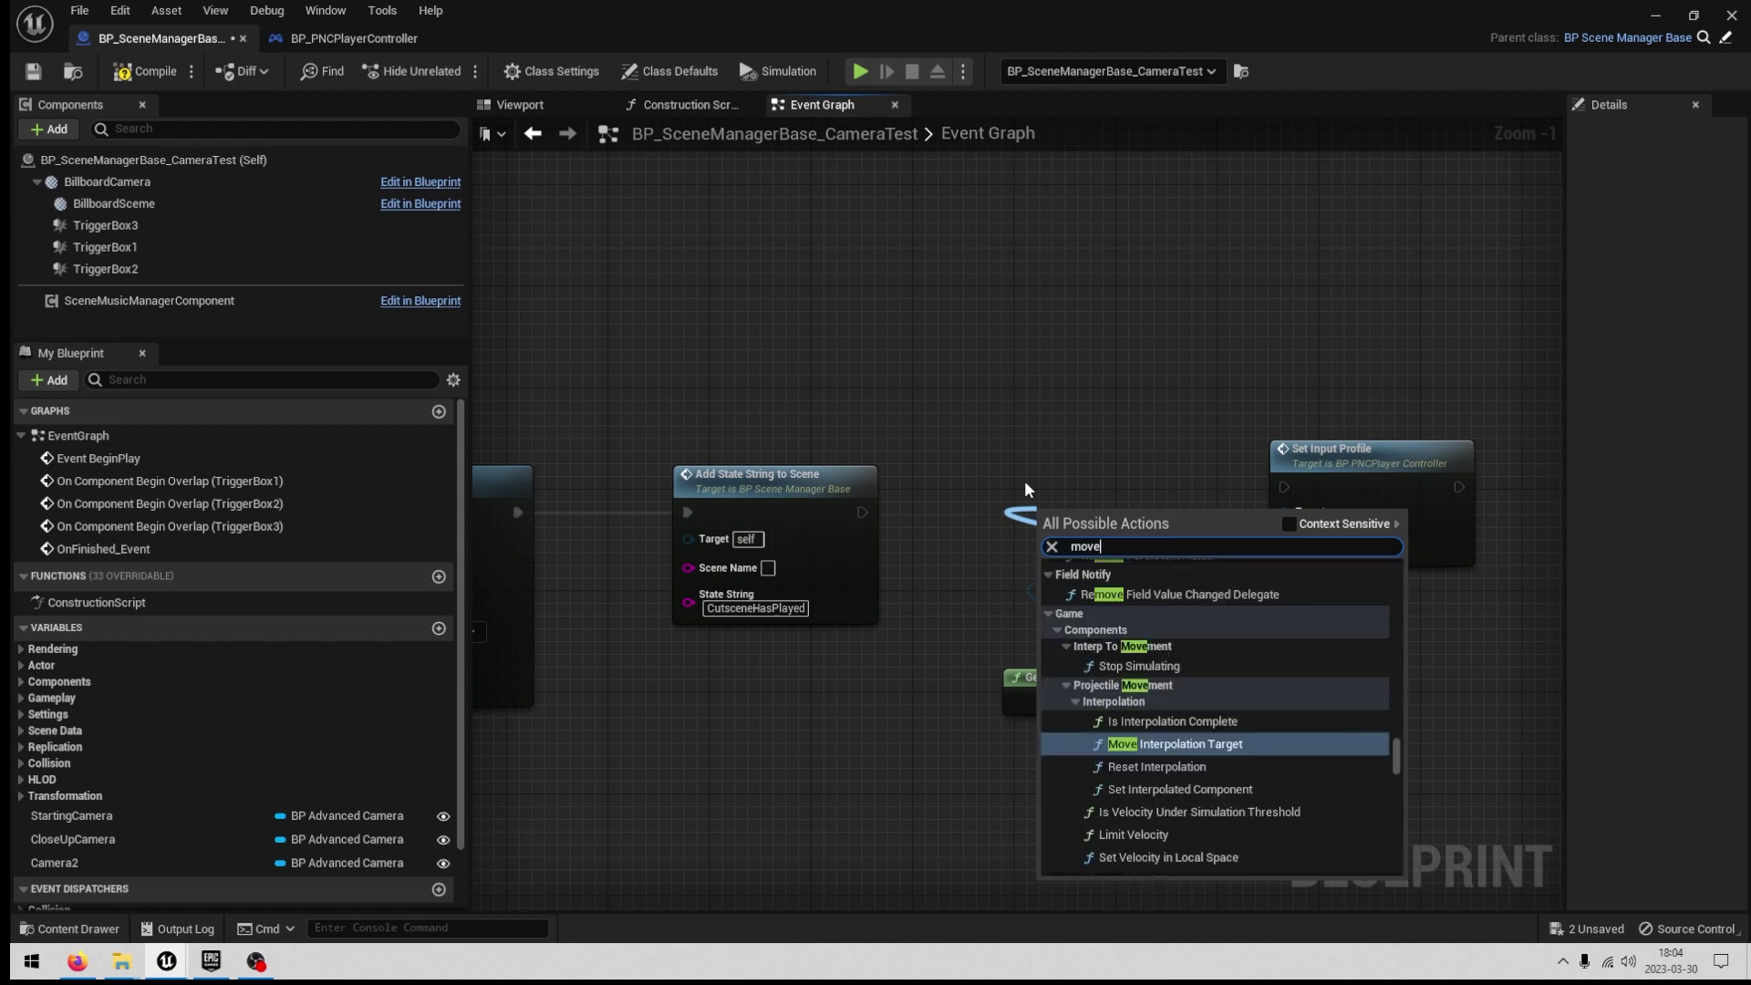
text(ment mode se)
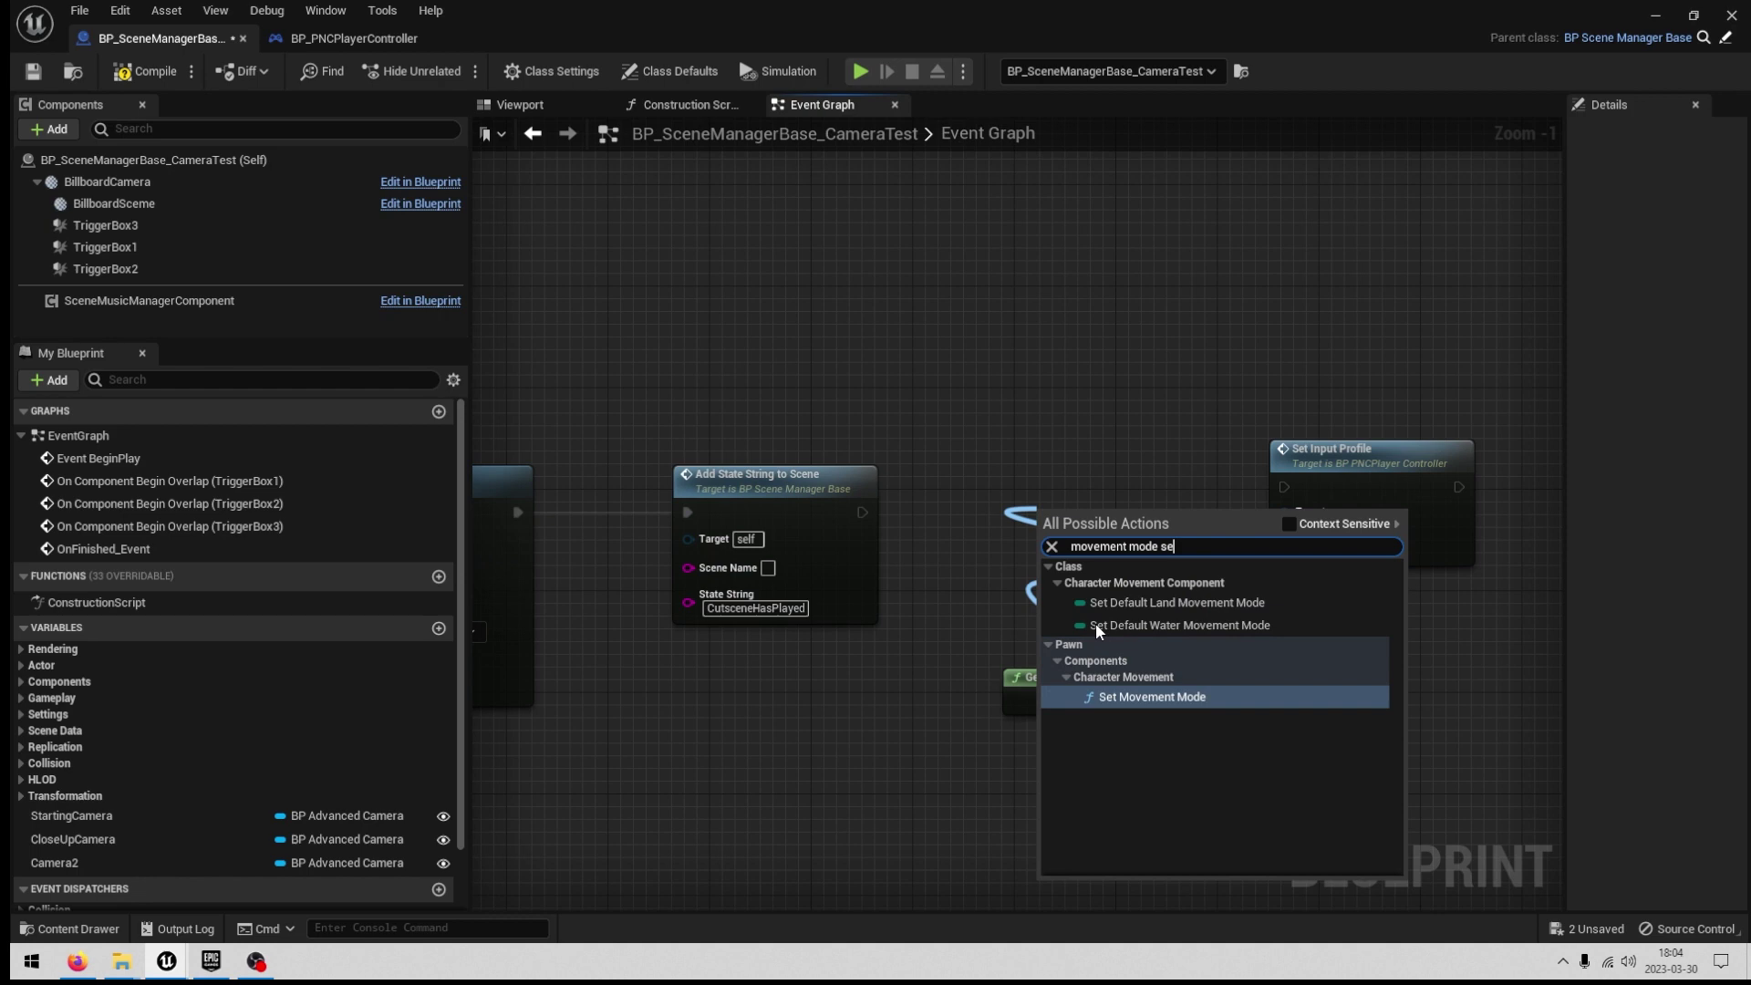
scroll(1096, 622, down, 3)
click(1135, 648)
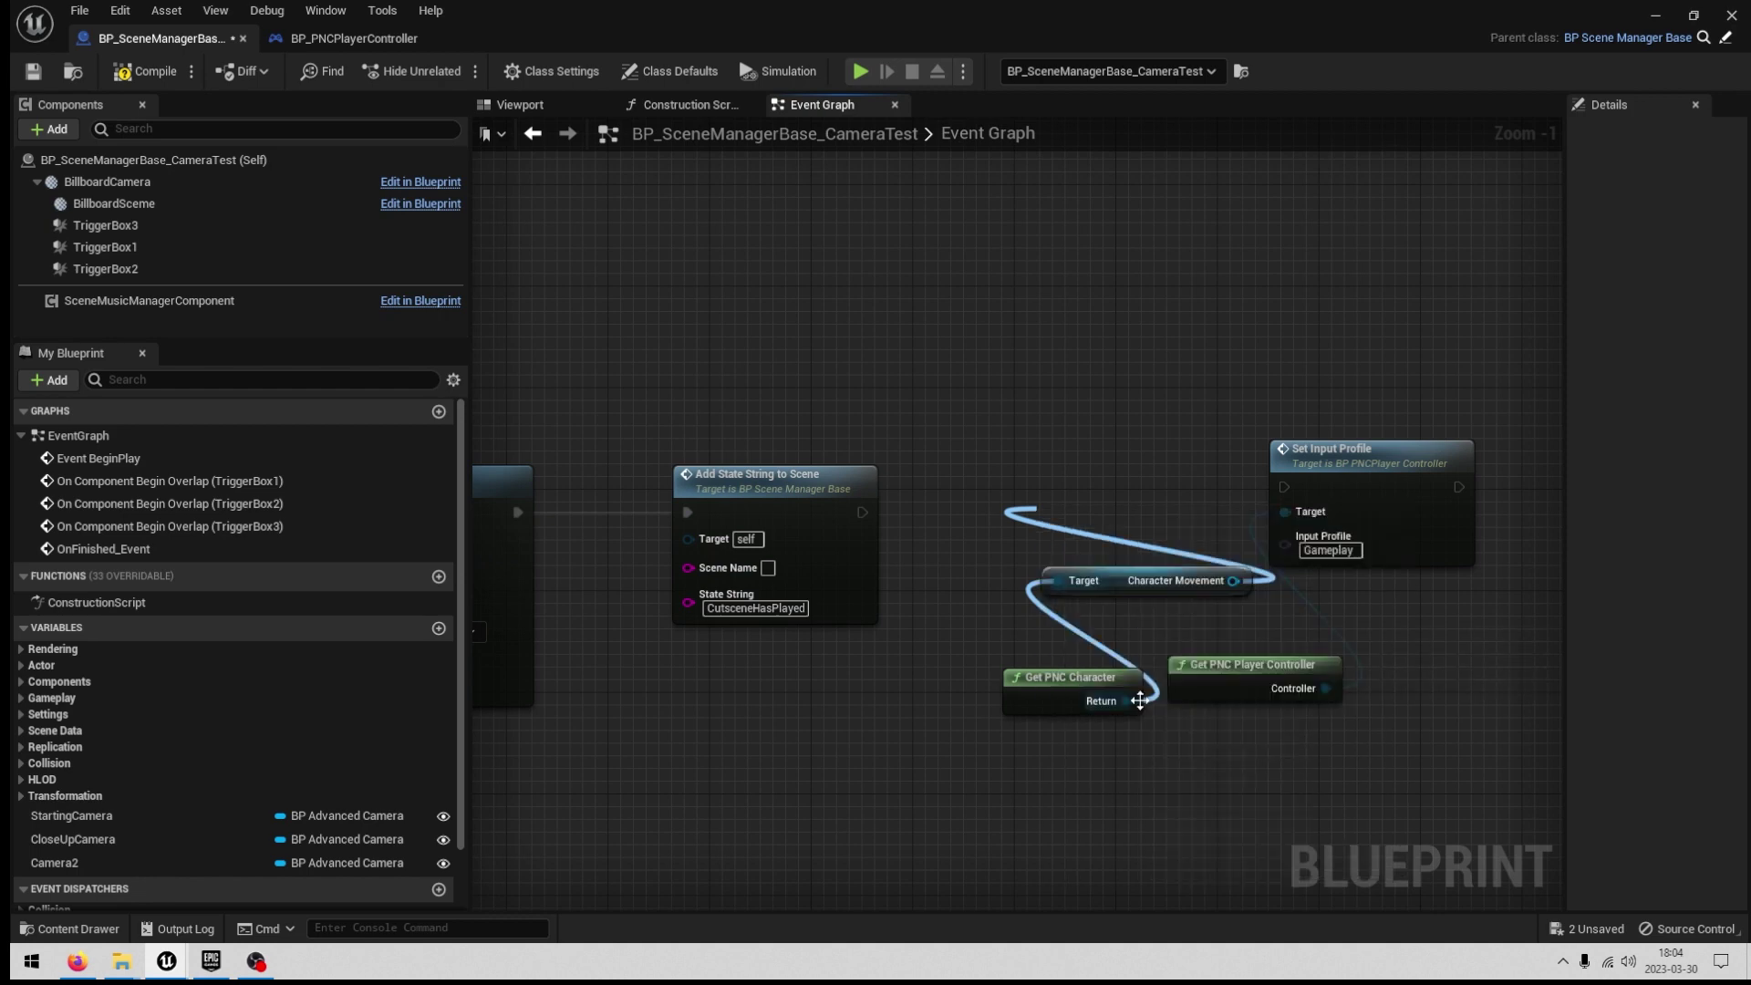
click(1068, 488)
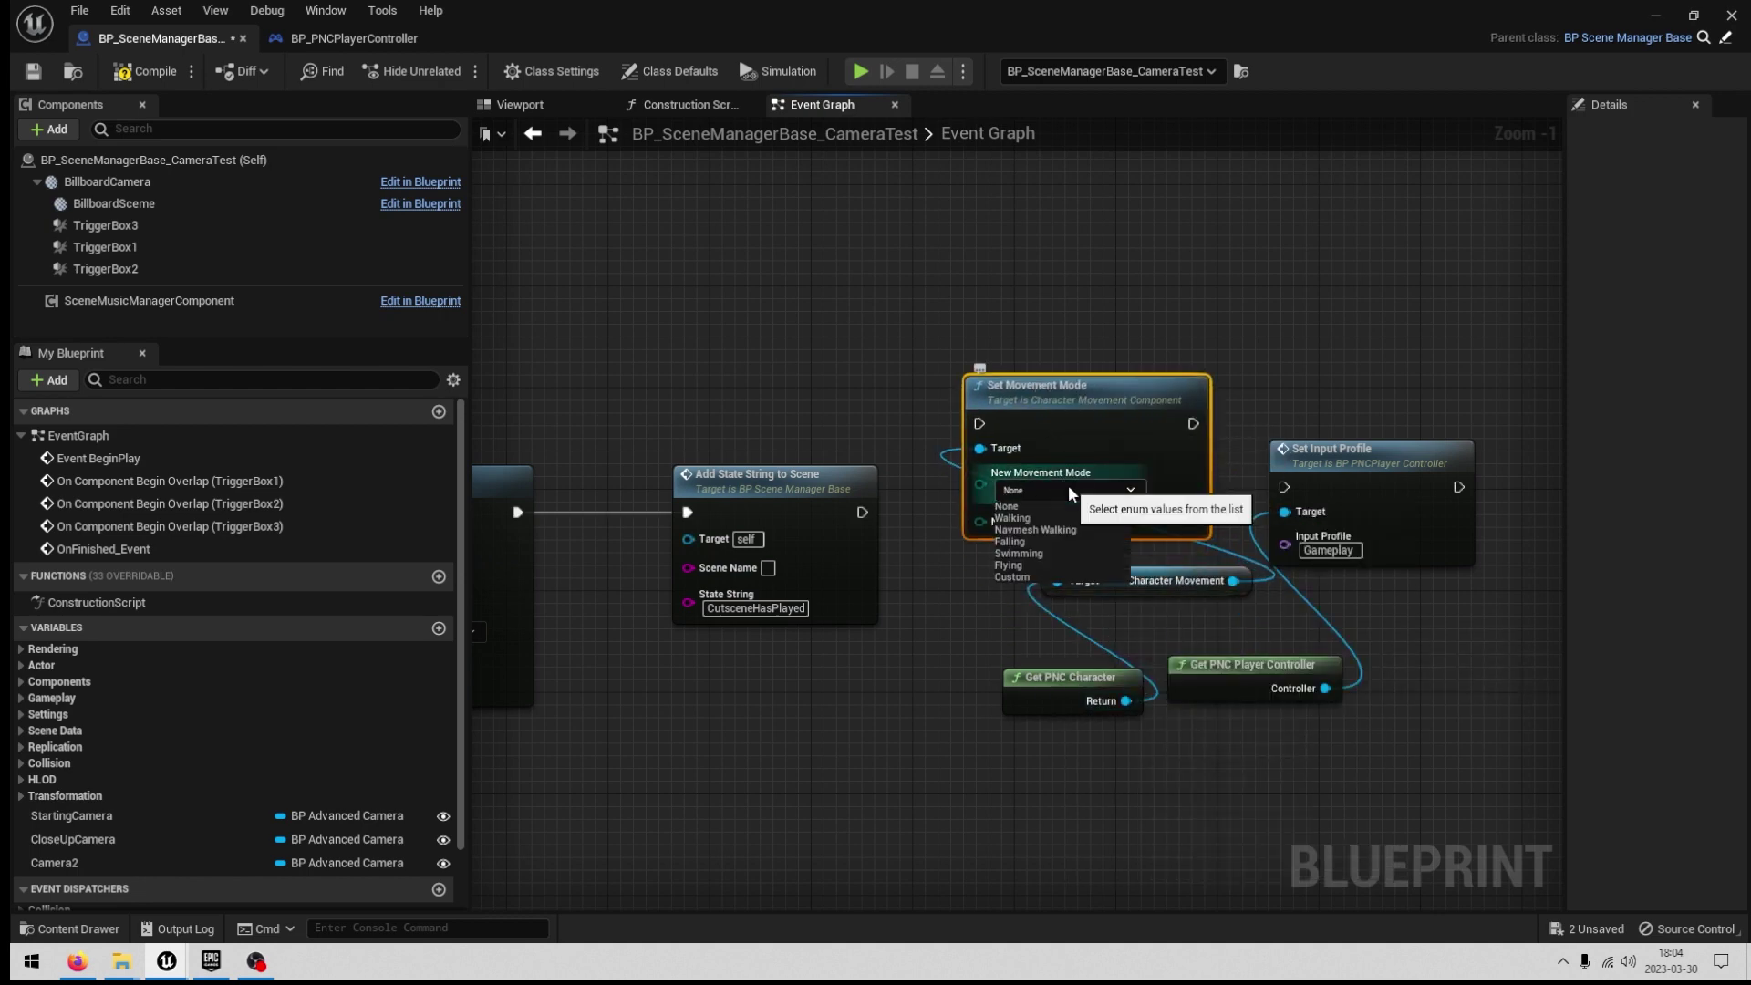
click(1012, 517)
Wire Set Movement Mode between Add State String to Scene and Set Input Profile, space the nodes apart, and compile the blueprint.
drag(863, 512, 981, 425)
drag(1193, 423, 1278, 481)
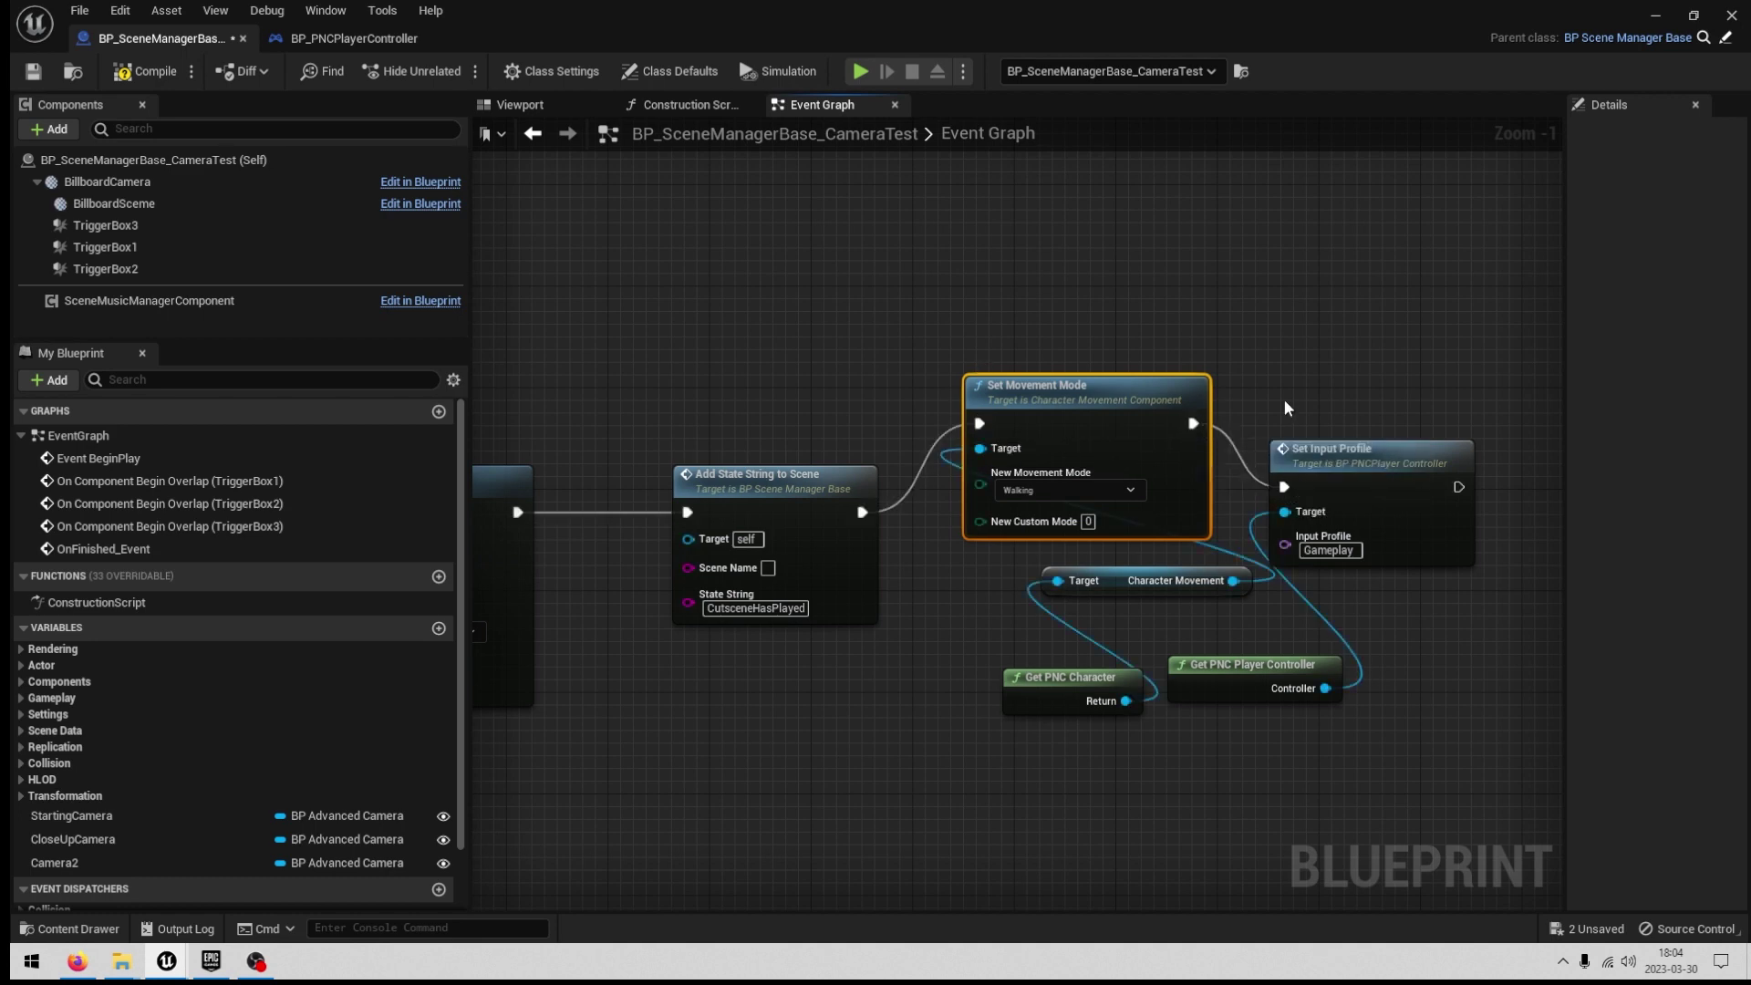
drag(1286, 408, 1364, 698)
drag(1331, 449, 1456, 423)
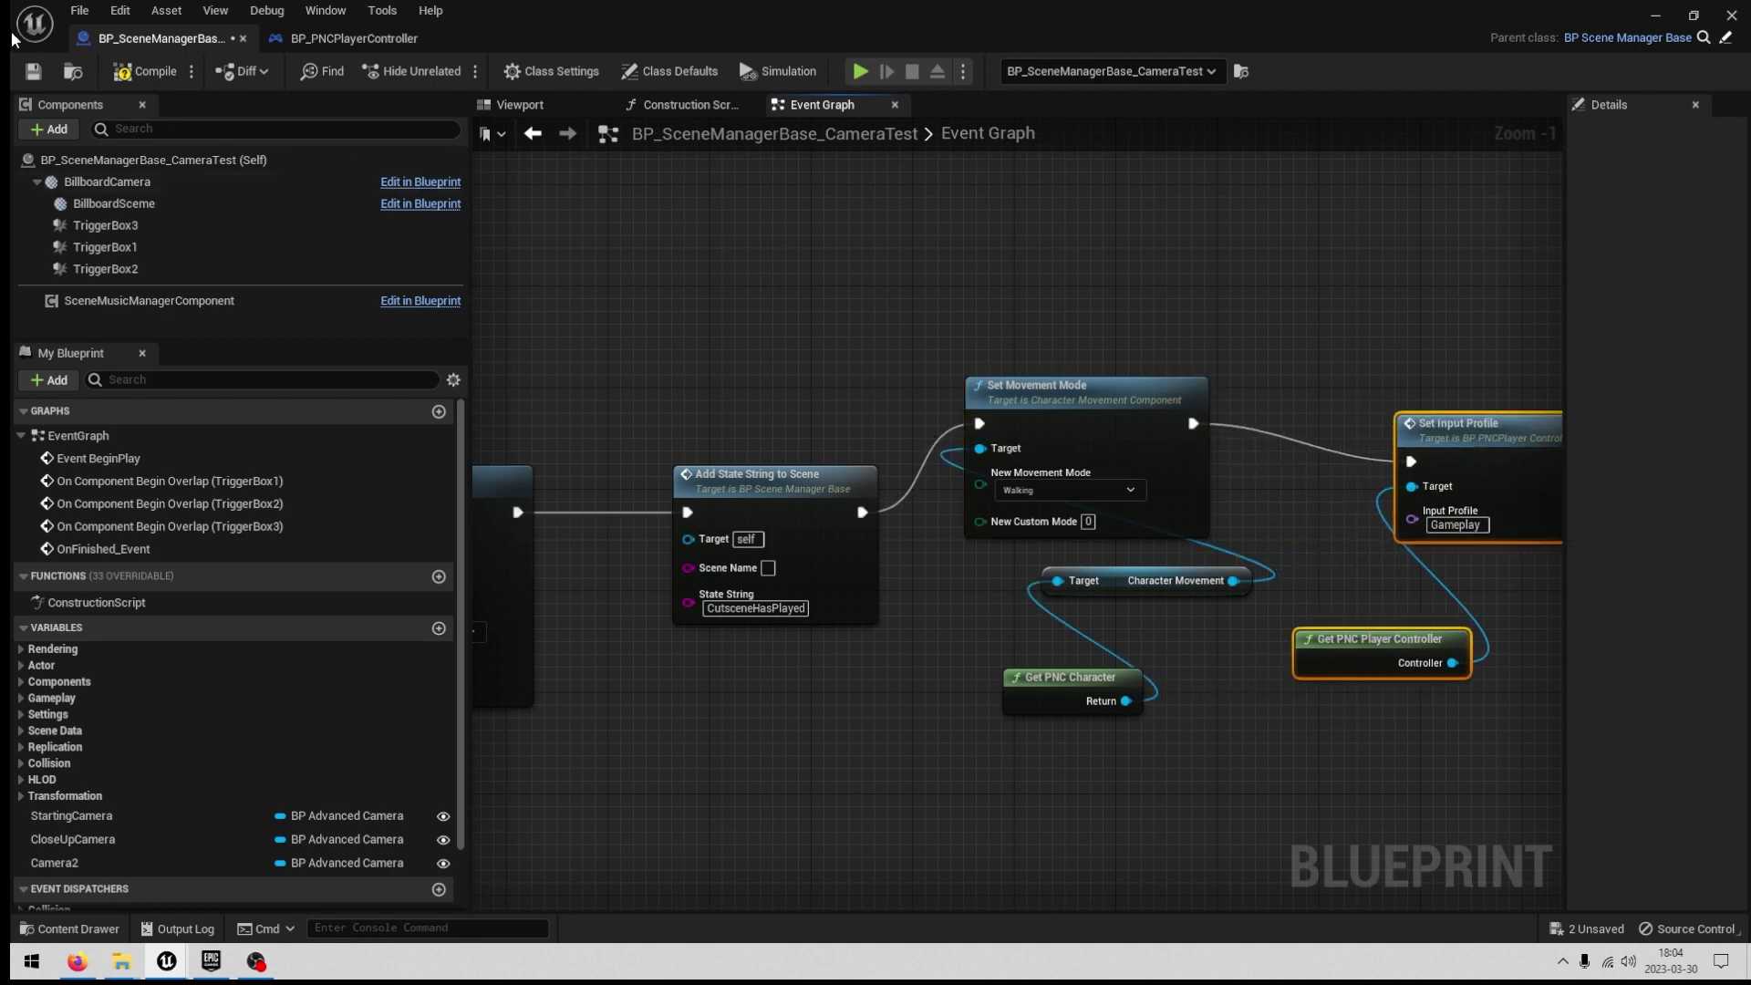
click(137, 71)
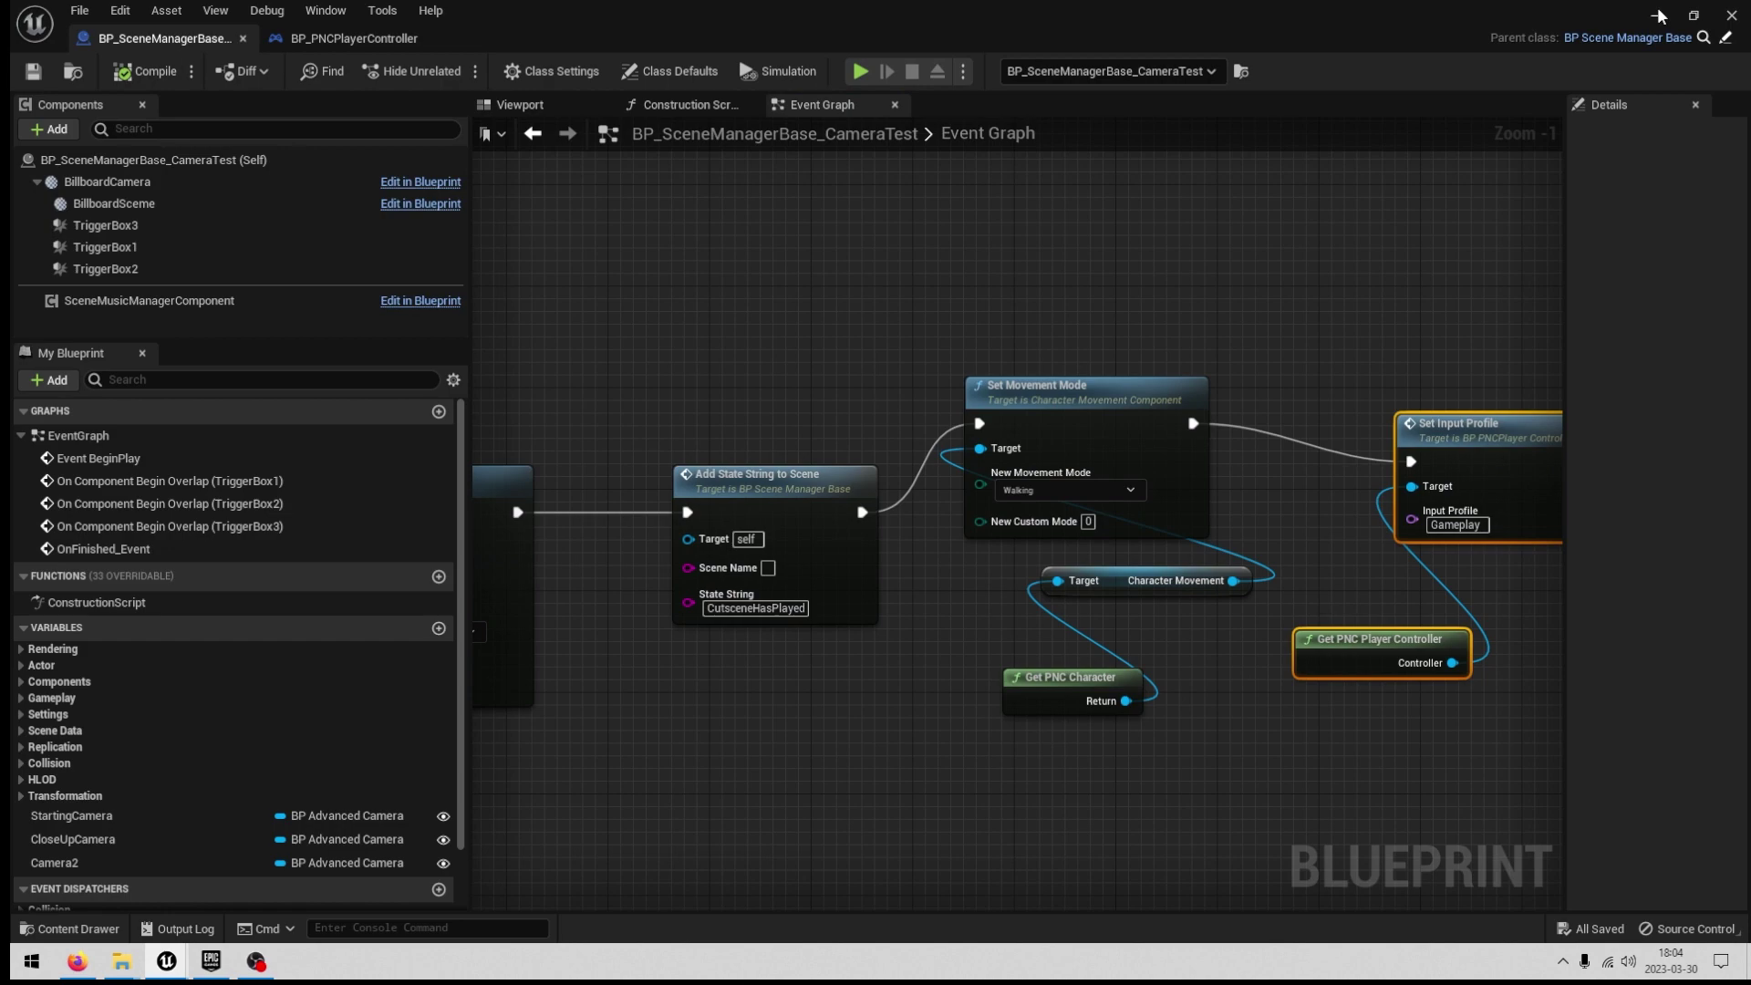
Play the CameraTest level, walk the character around after the cutscene to test the restored movement, and stop playing.
click(1656, 15)
click(412, 70)
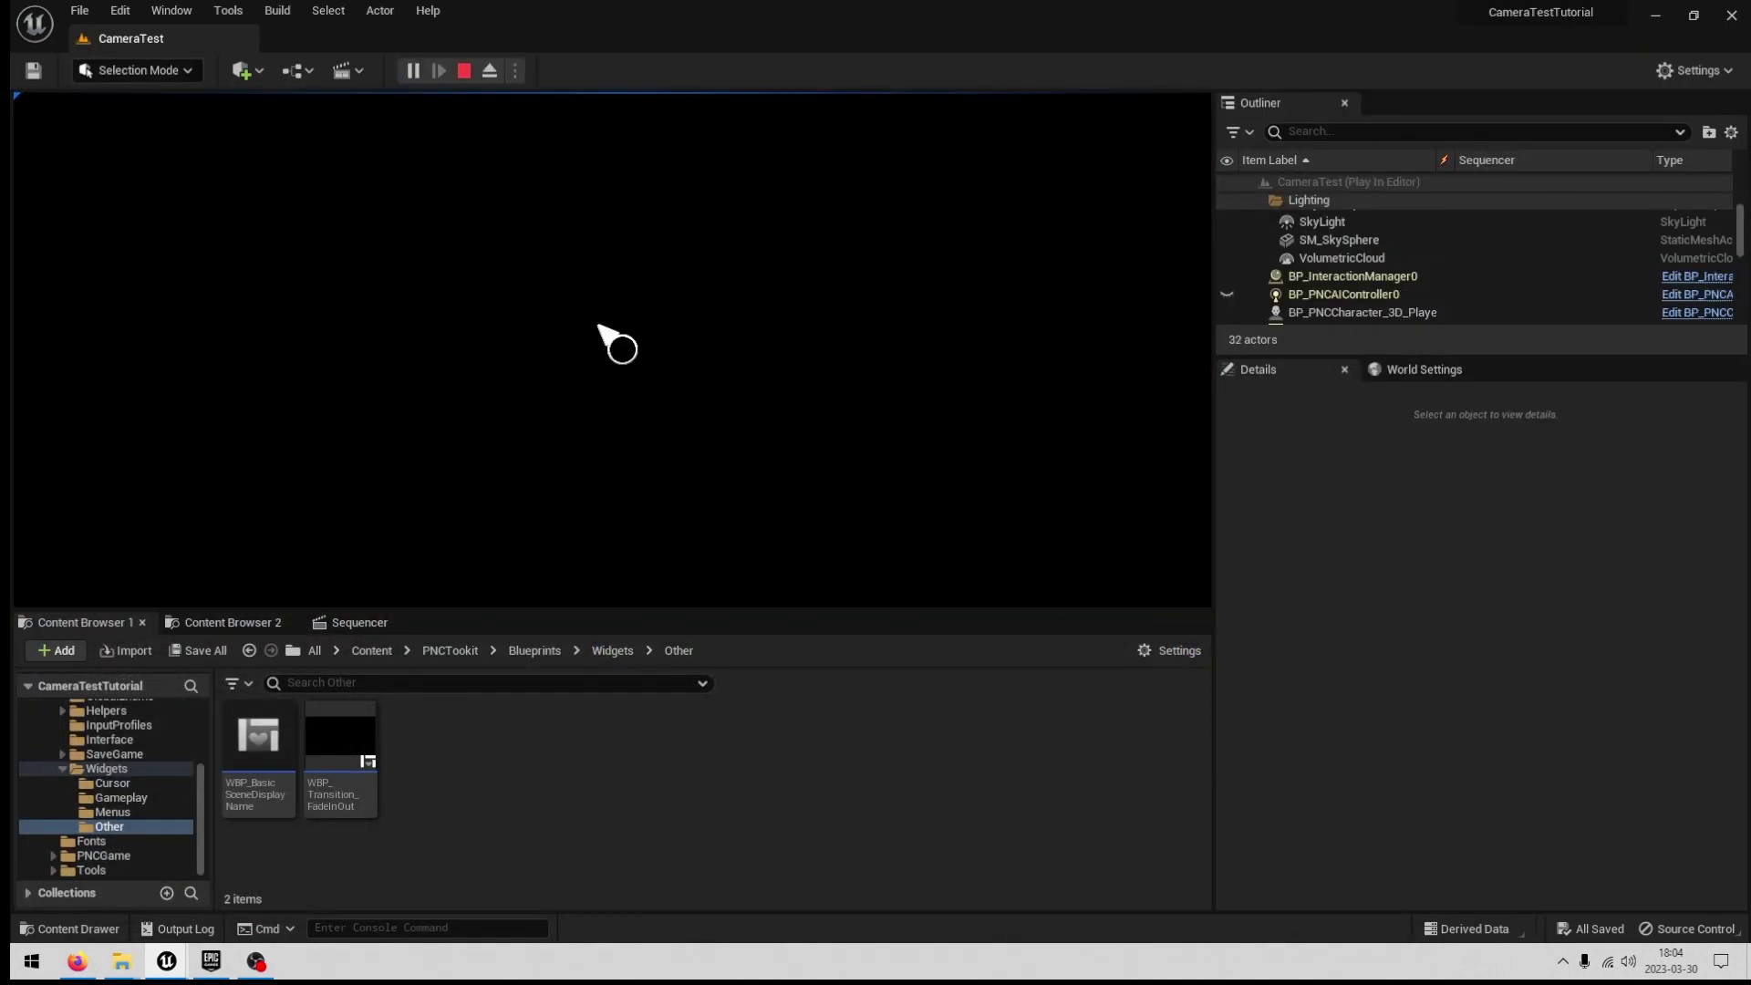
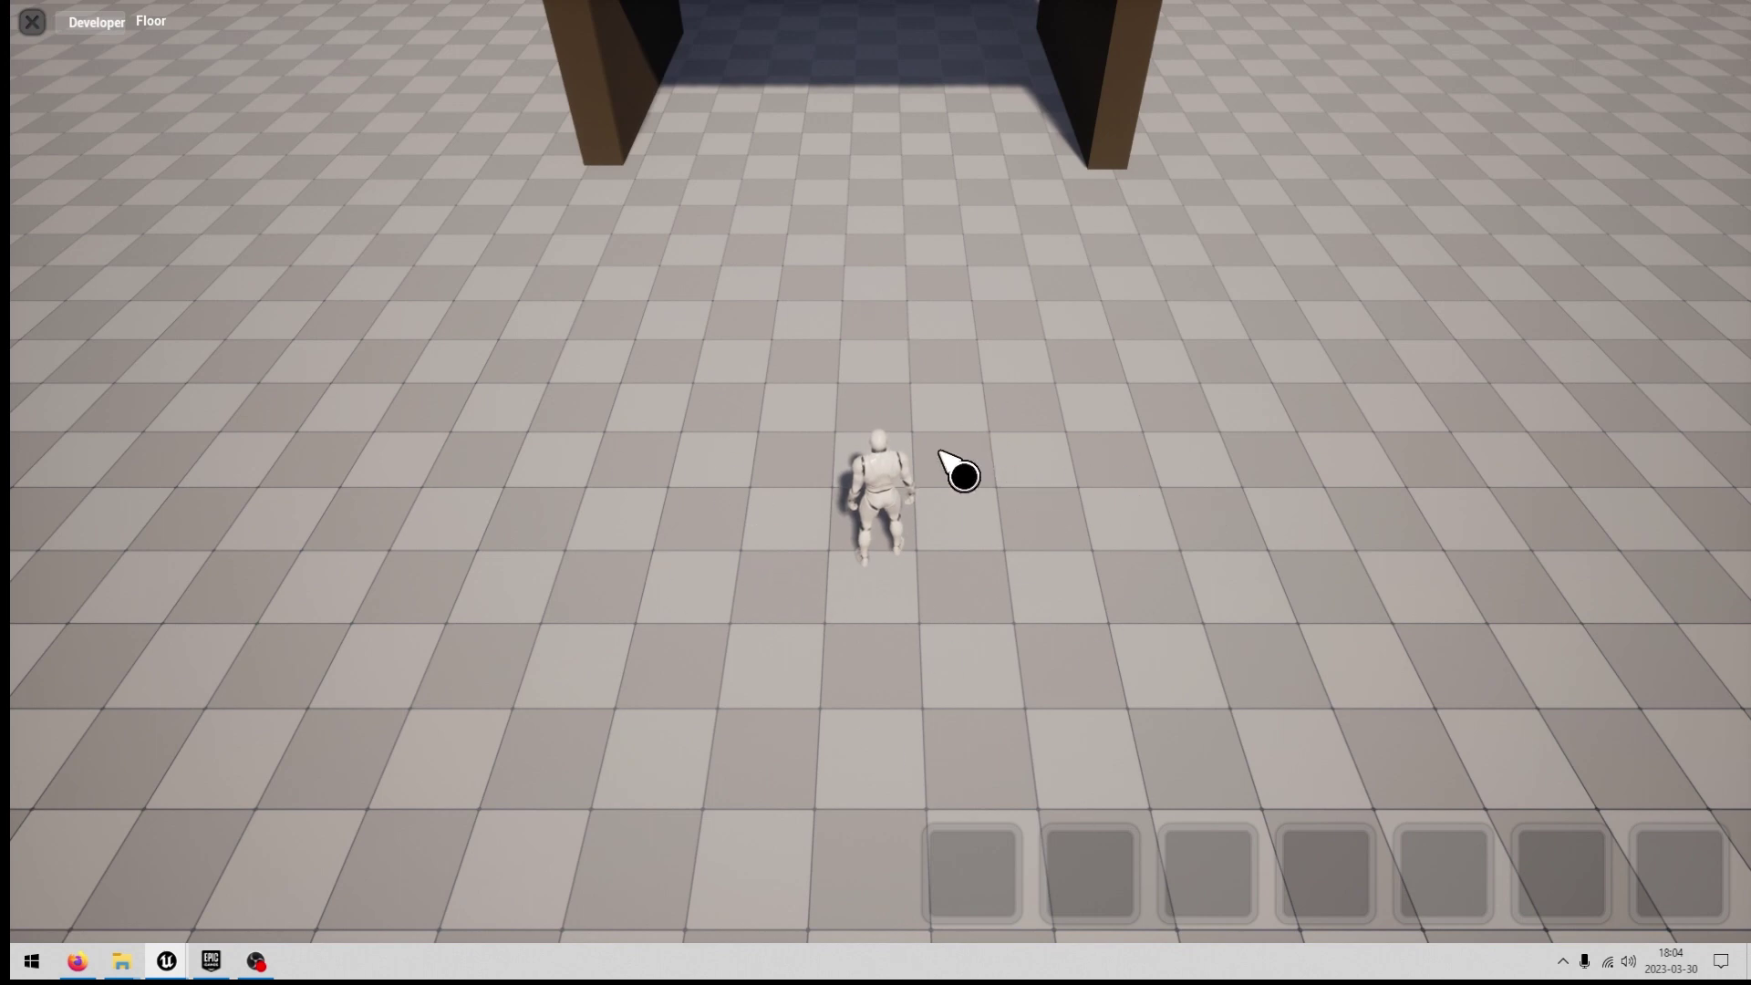
click(975, 642)
click(864, 680)
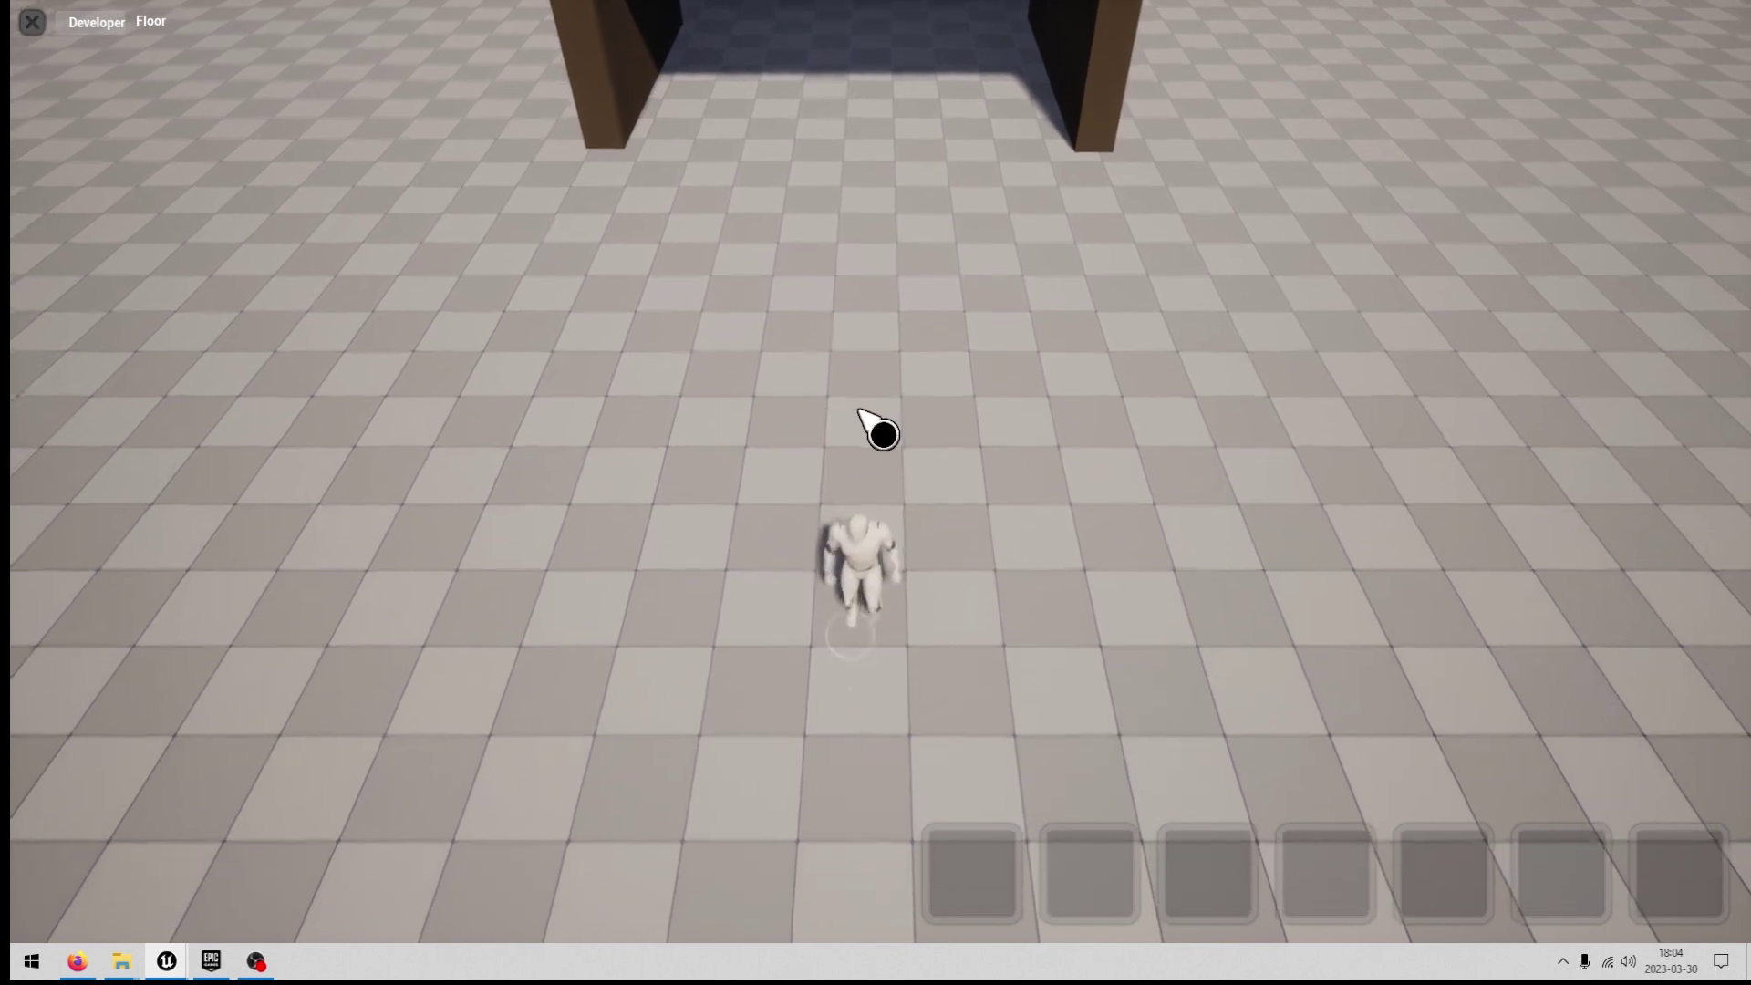
click(858, 407)
key(F11)
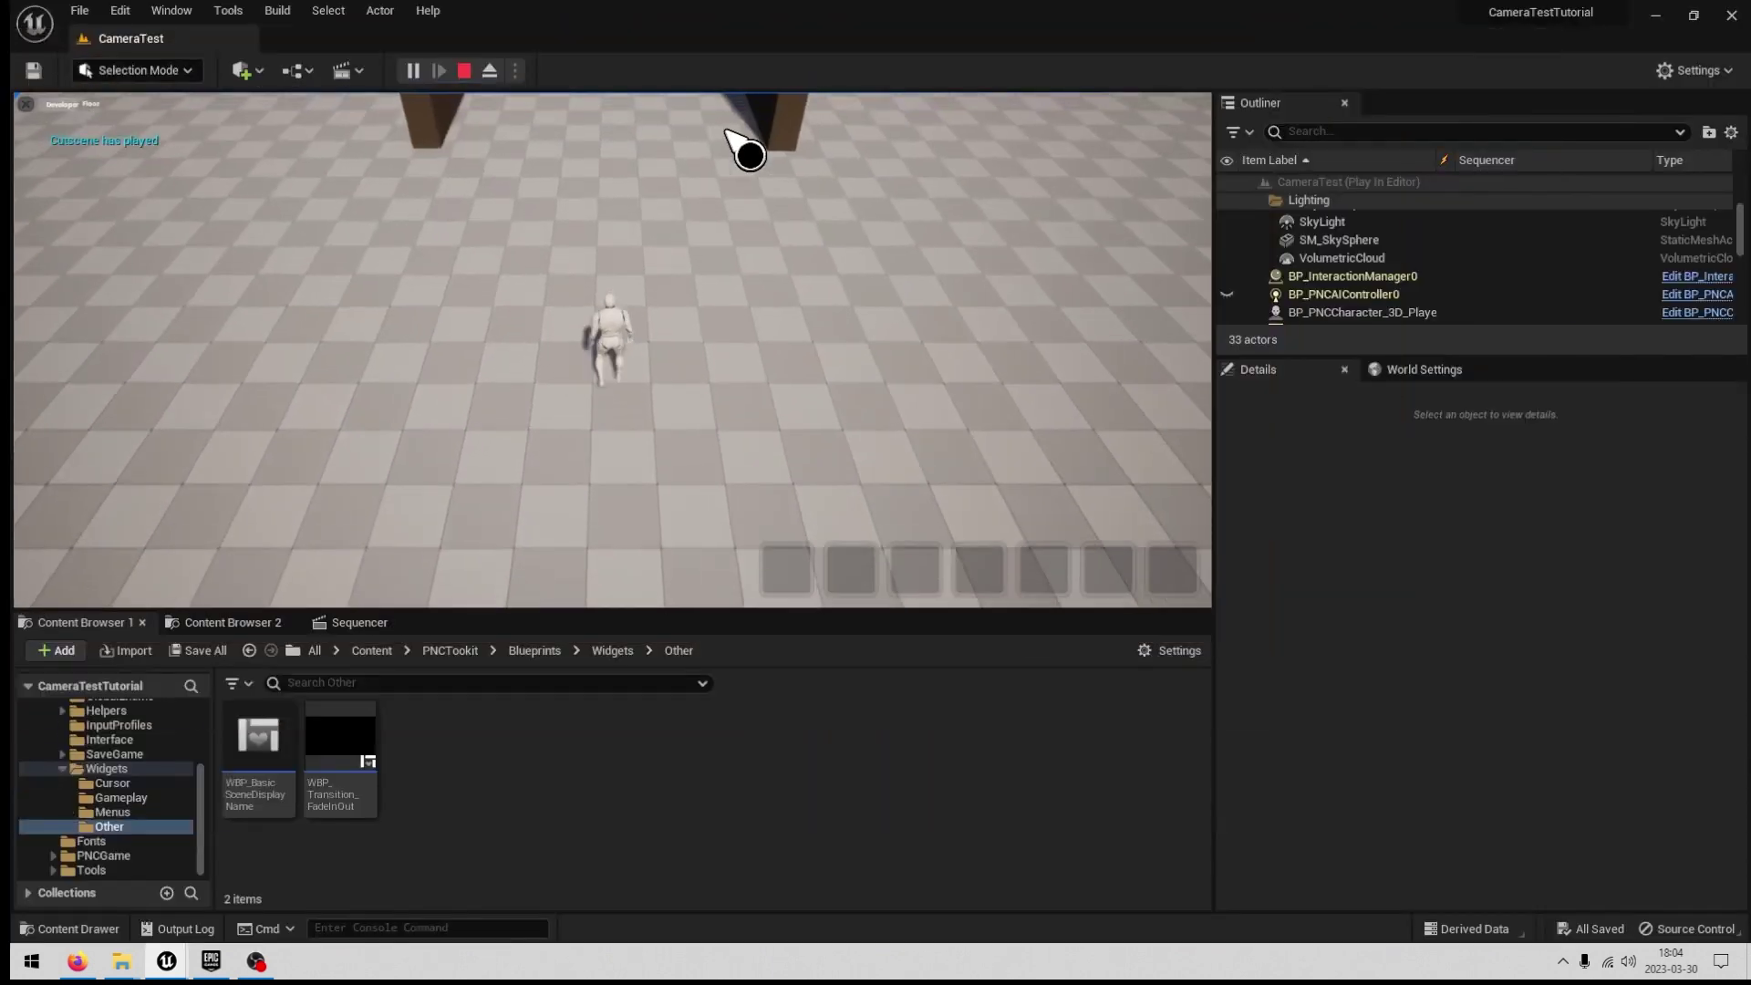
click(464, 72)
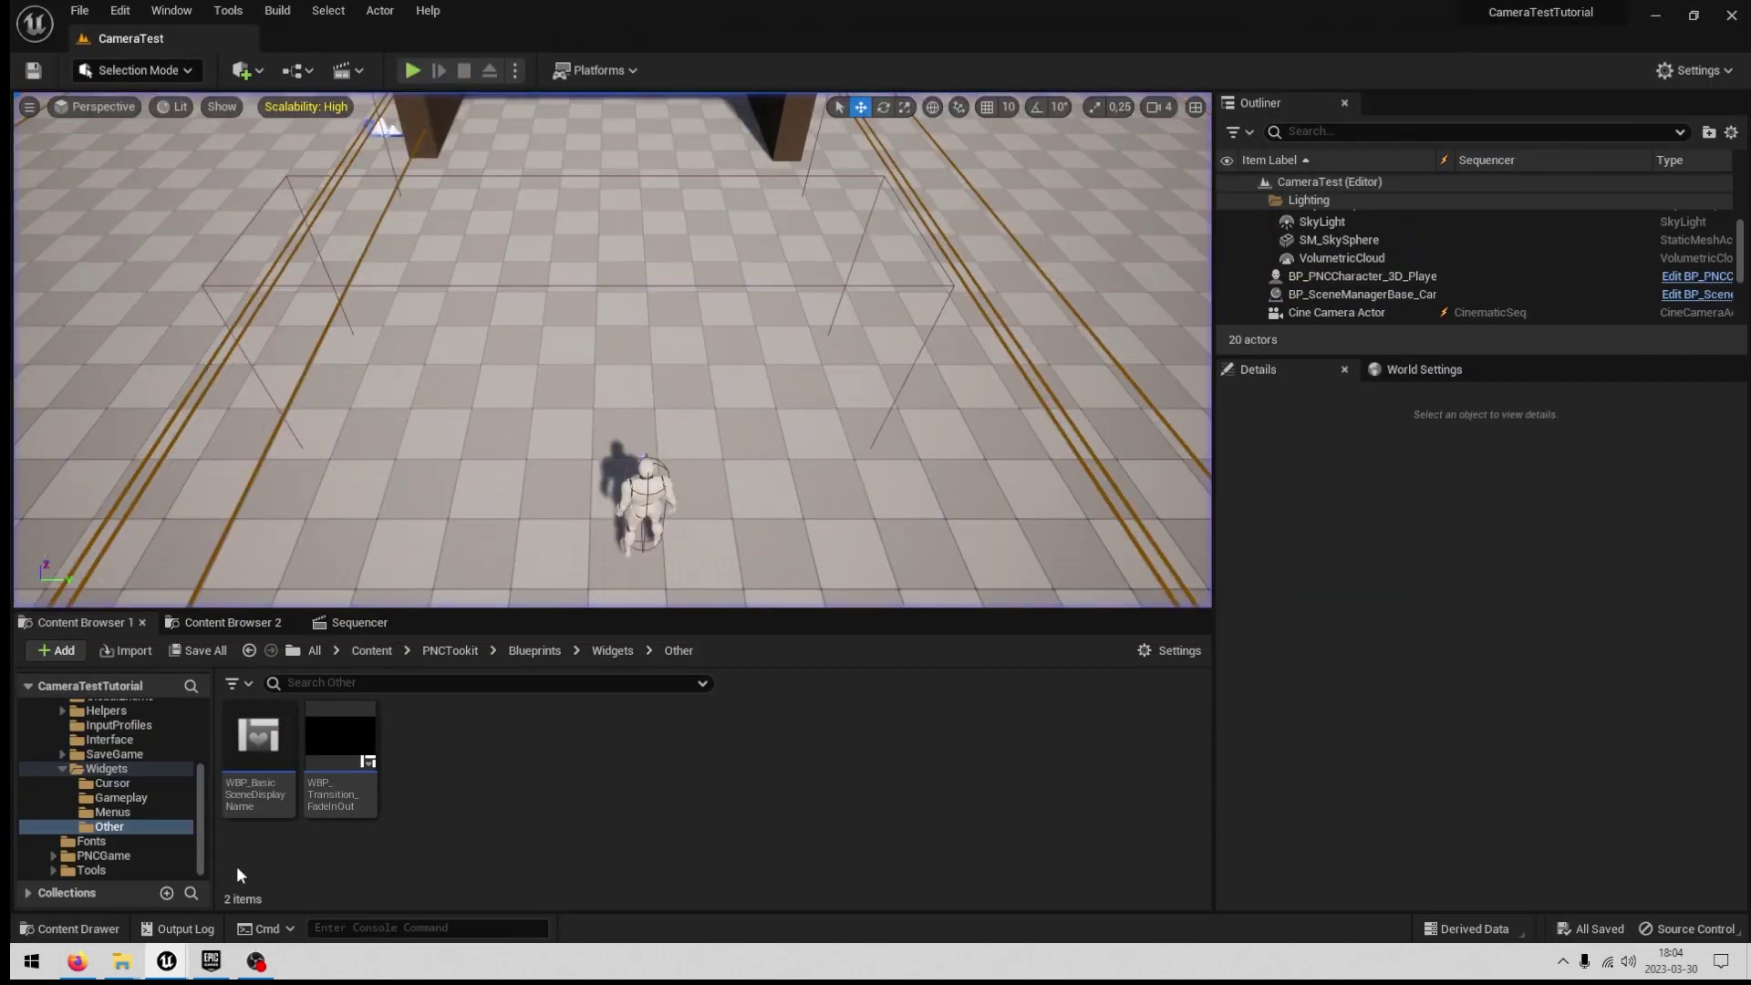
Return to the scene manager's event graph and move the TriggerBox2 and TriggerBox3 overlap chains farther left beneath the TriggerBox1 chain.
mouse_move(167, 968)
click(342, 874)
scroll(820, 538, down, 3)
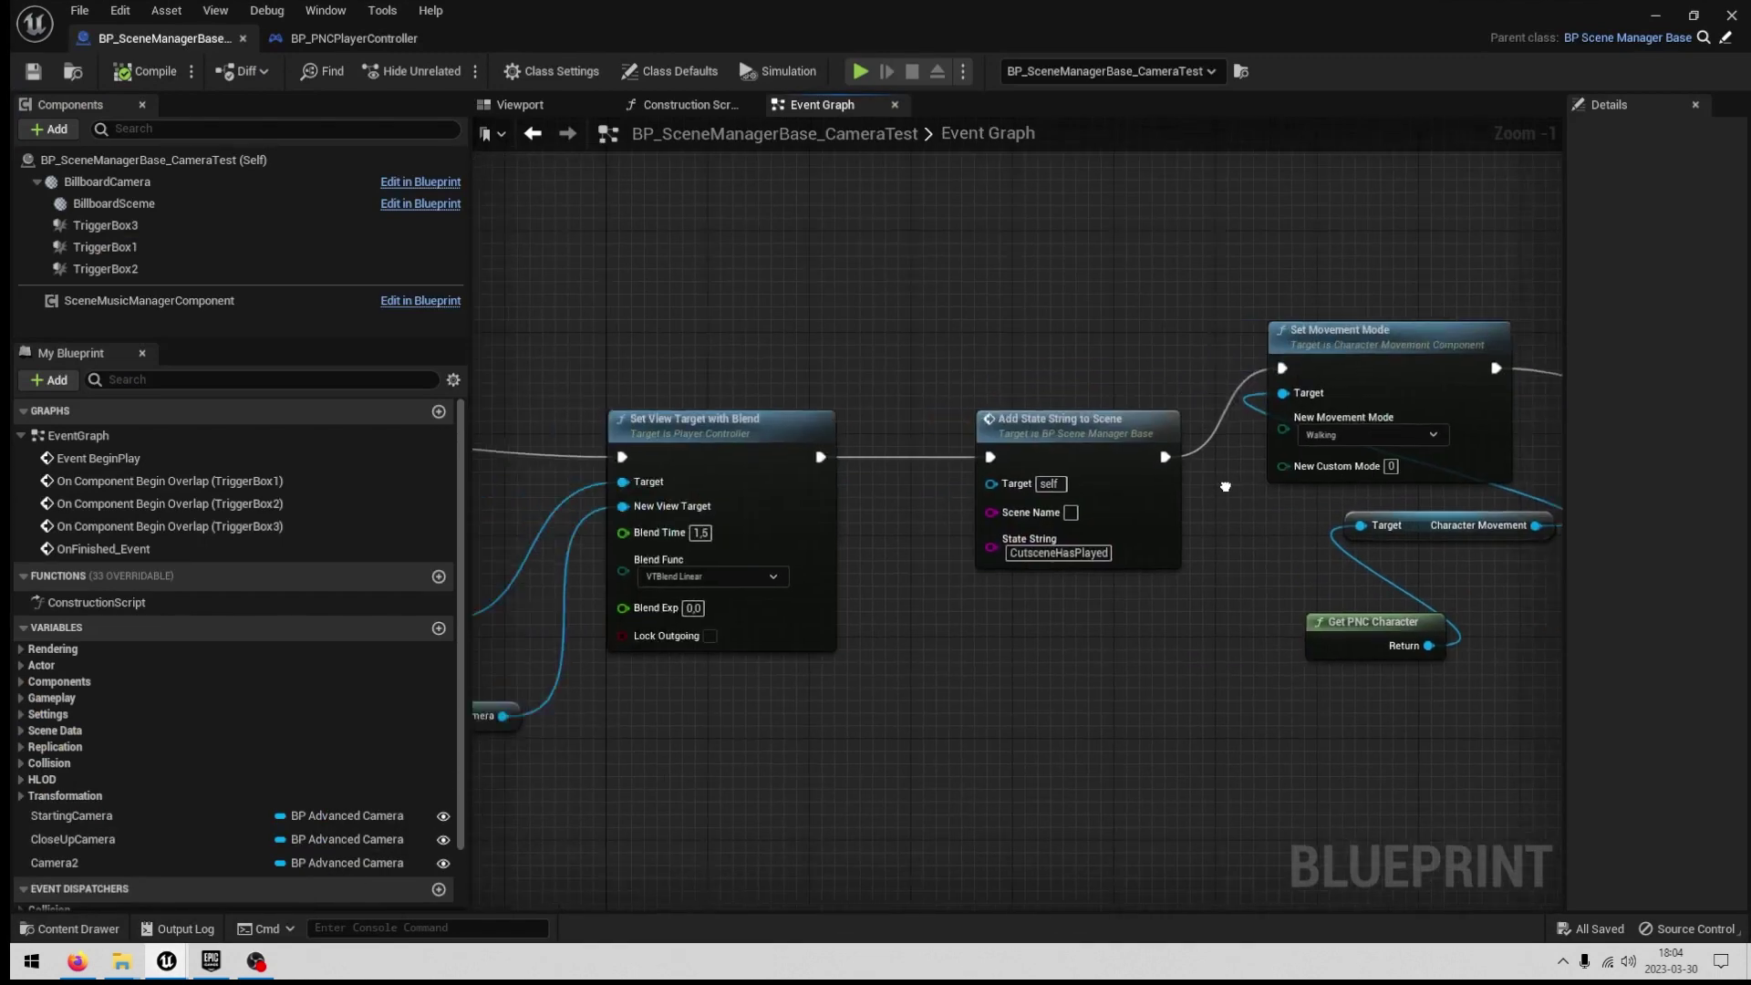
right_drag(856, 523, 1127, 413)
scroll(985, 463, down, 4)
right_drag(843, 470, 1014, 469)
scroll(803, 429, up, 4)
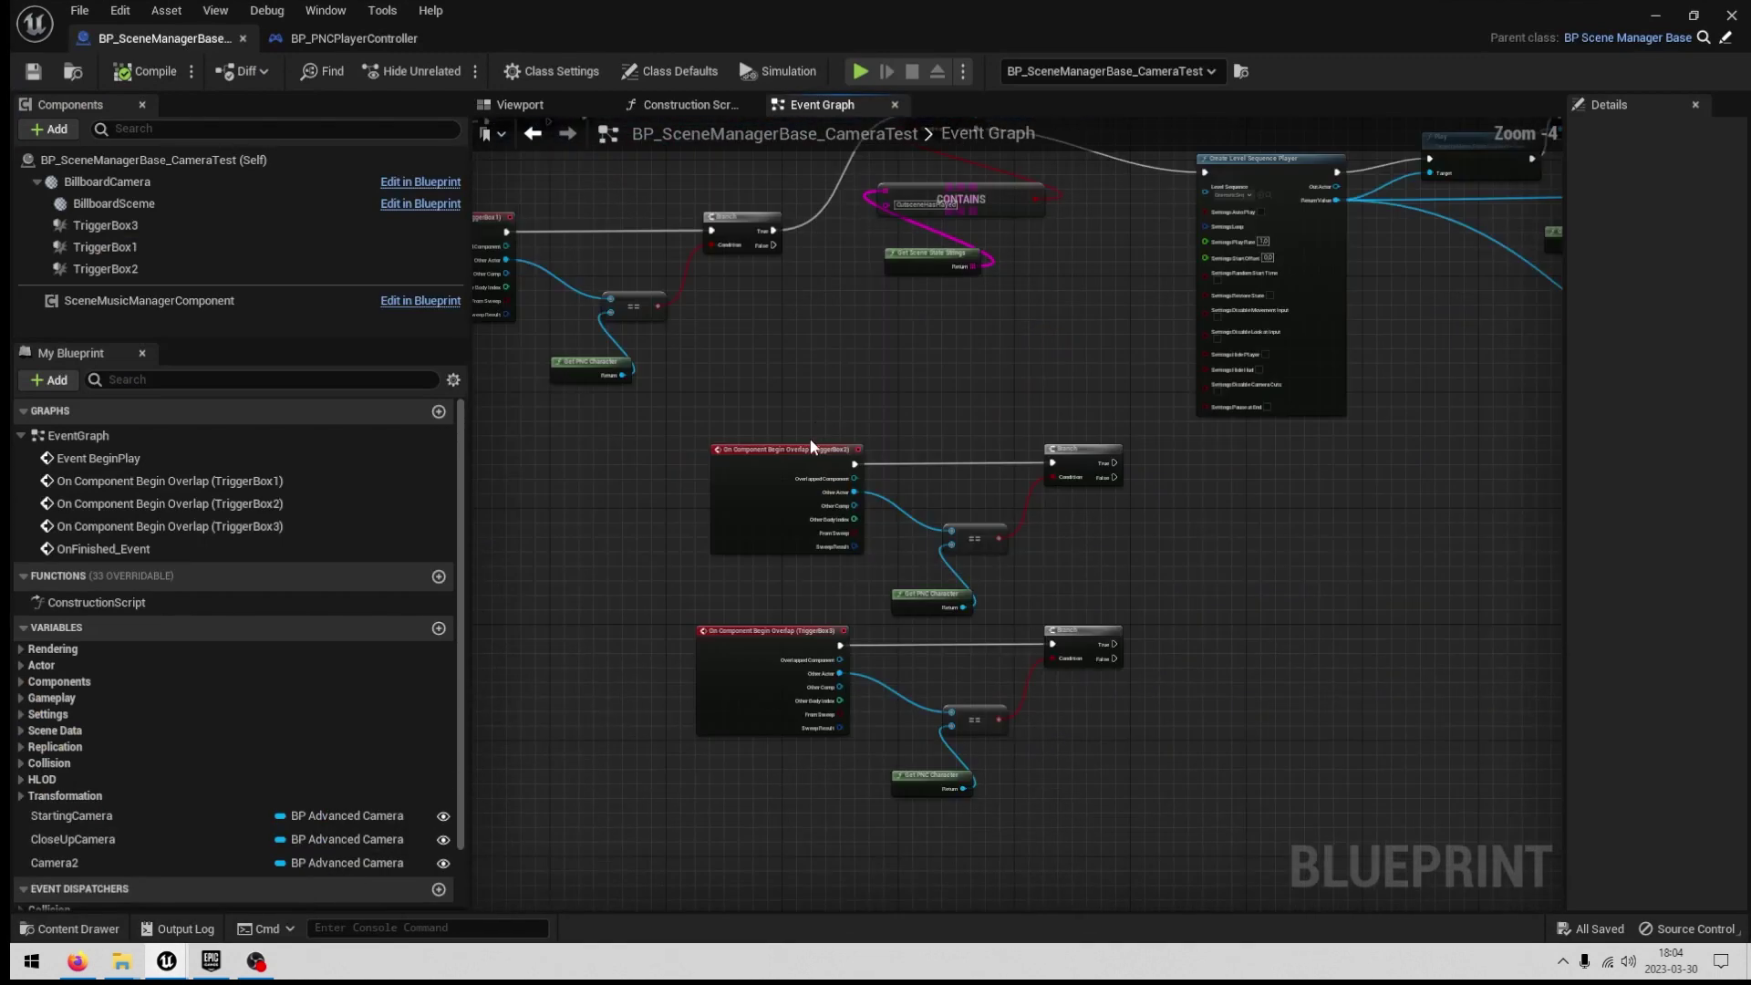
right_drag(729, 449, 772, 327)
drag(751, 314, 1161, 715)
scroll(1149, 356, up, 3)
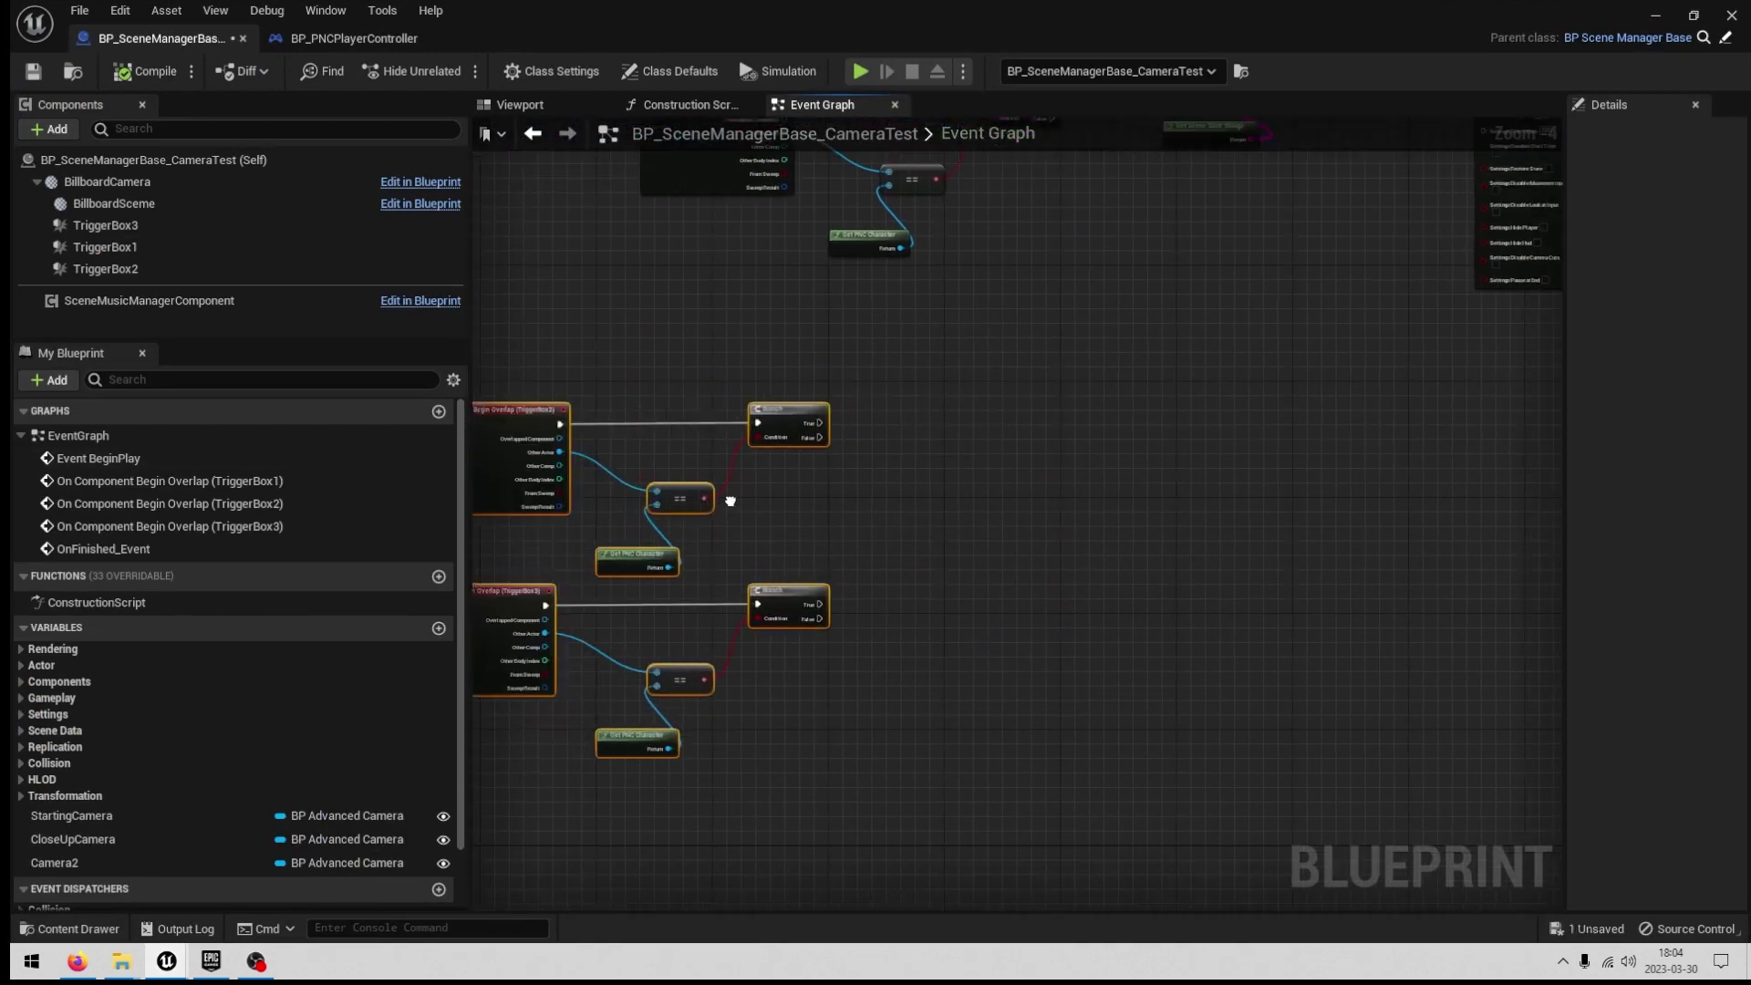
click(896, 533)
scroll(756, 611, down, 2)
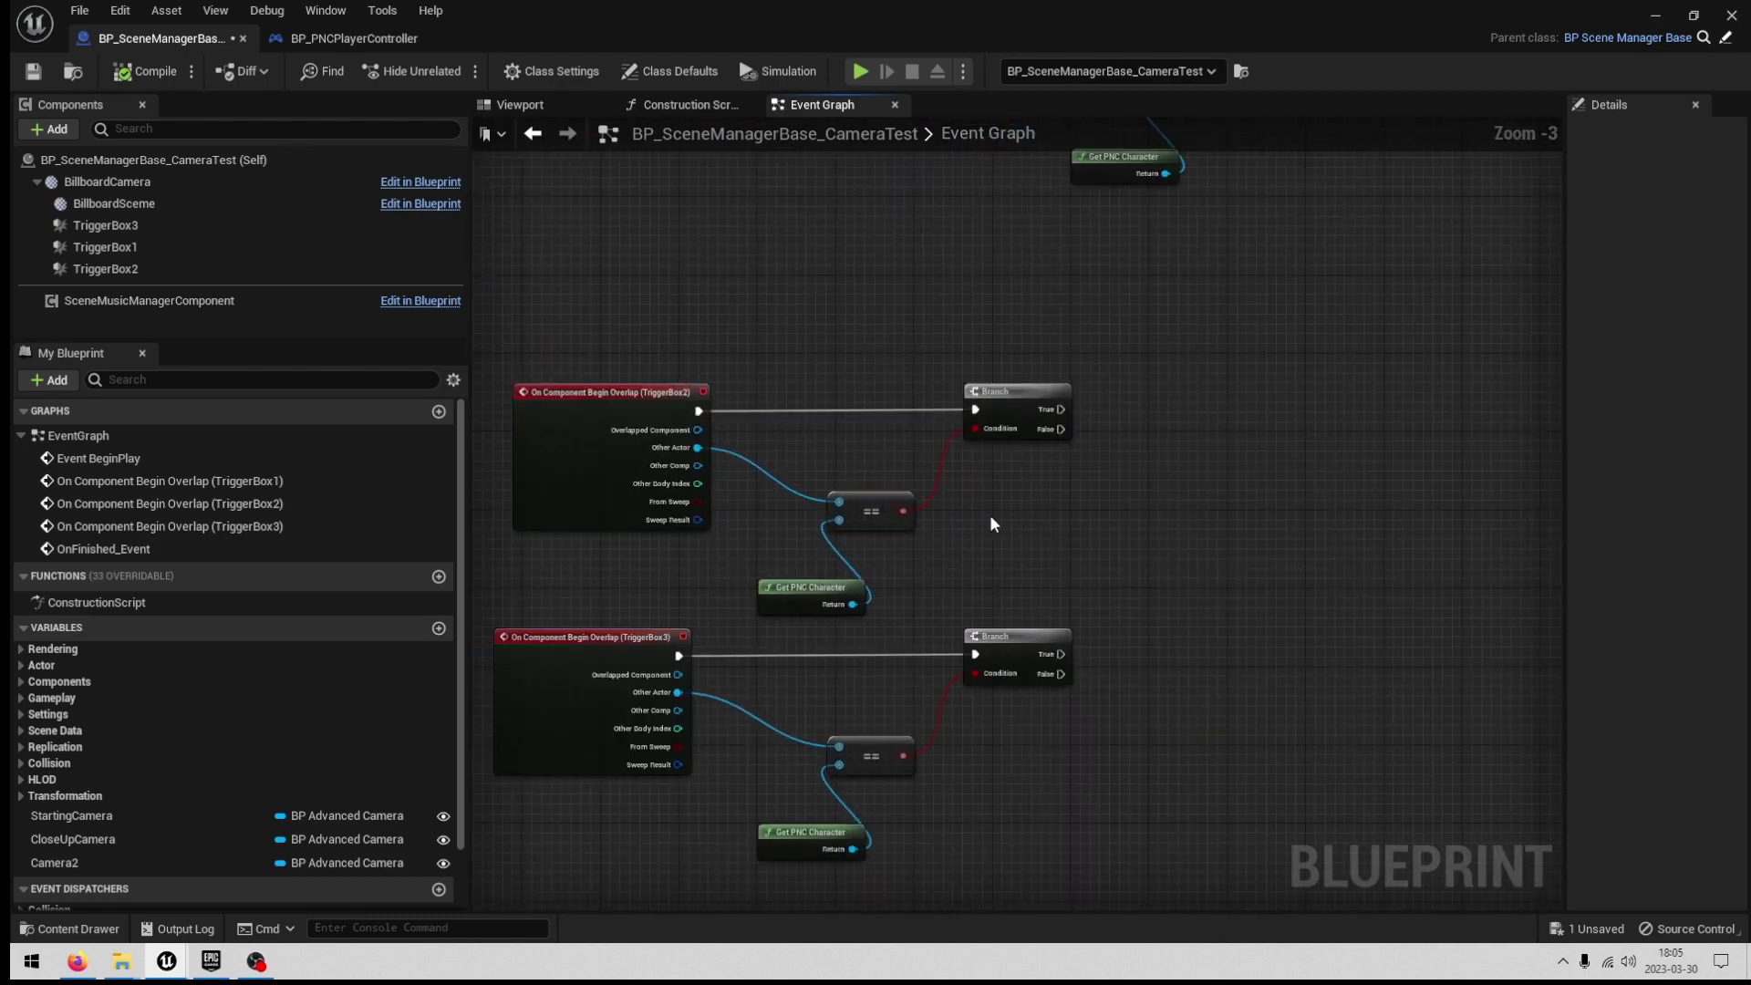
Copy Set View Target with Blend with its Get PNC Player Controller and paste a copy beside both the TriggerBox2 and TriggerBox3 branches.
right_drag(1443, 277, 1083, 476)
scroll(1082, 478, down, 5)
right_drag(1279, 328, 985, 438)
scroll(985, 436, up, 5)
right_drag(1202, 573, 297, 337)
drag(1176, 390, 1178, 394)
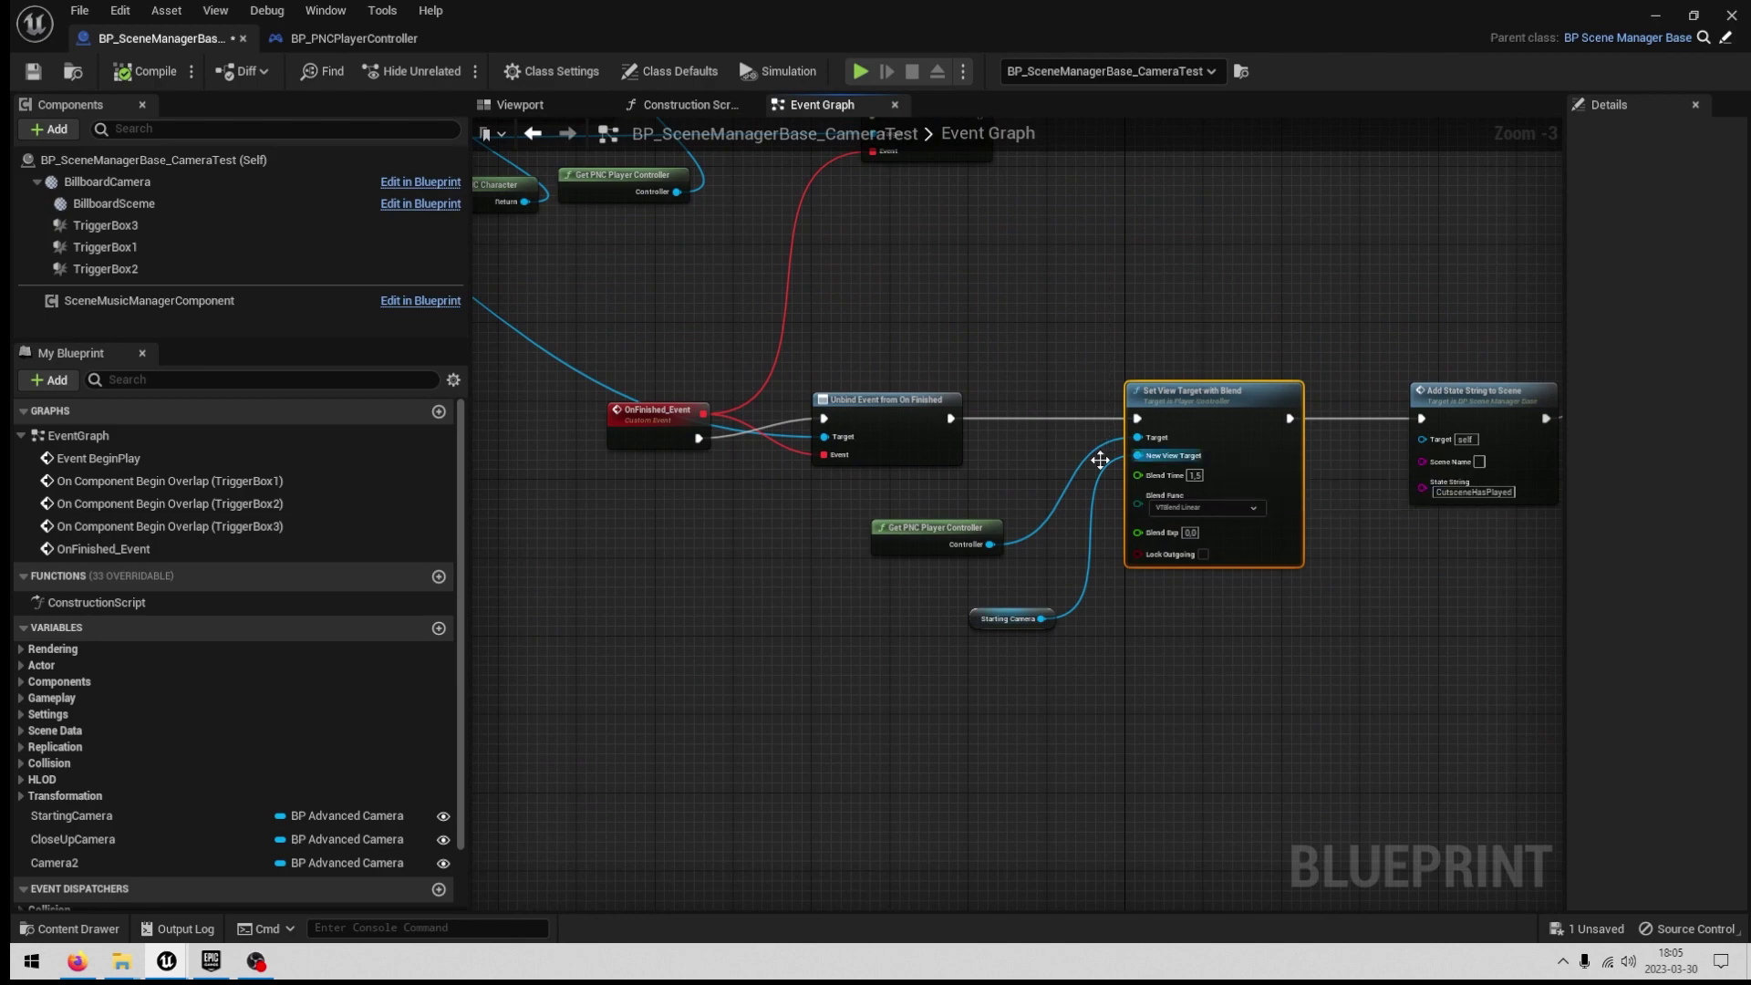
scroll(779, 599, down, 3)
right_drag(779, 598, 1529, 390)
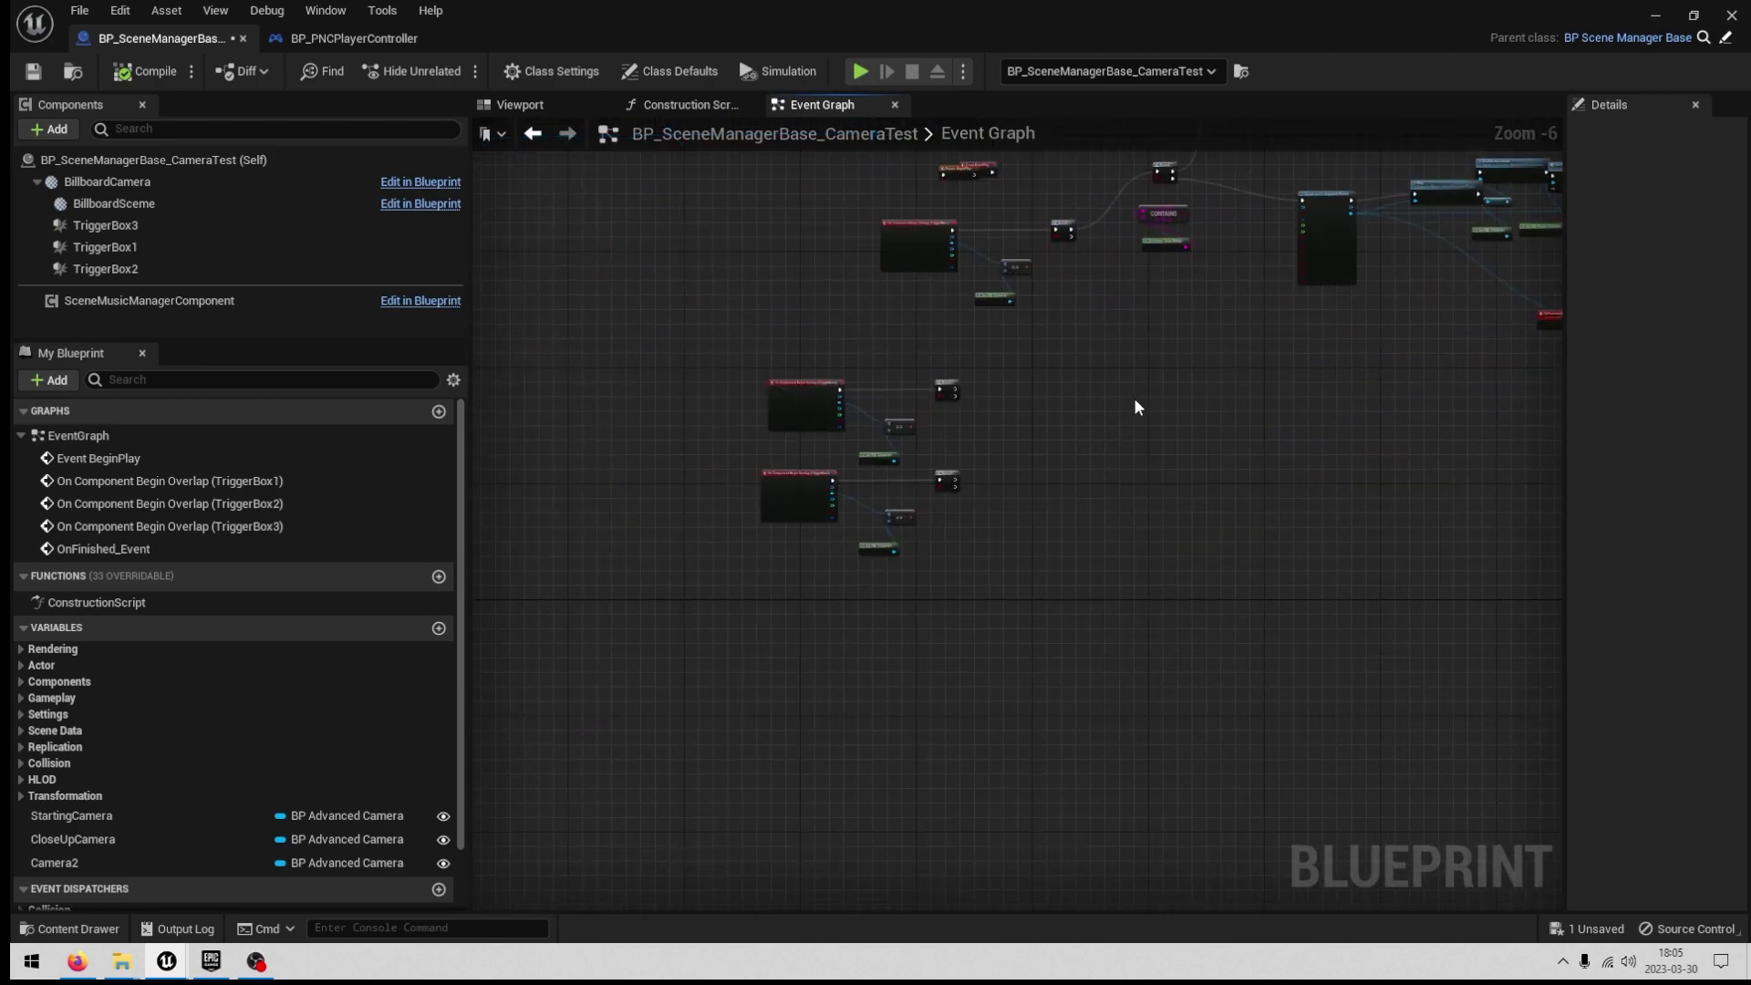
scroll(1140, 474, up, 2)
key(ctrl+v)
scroll(1100, 370, up, 3)
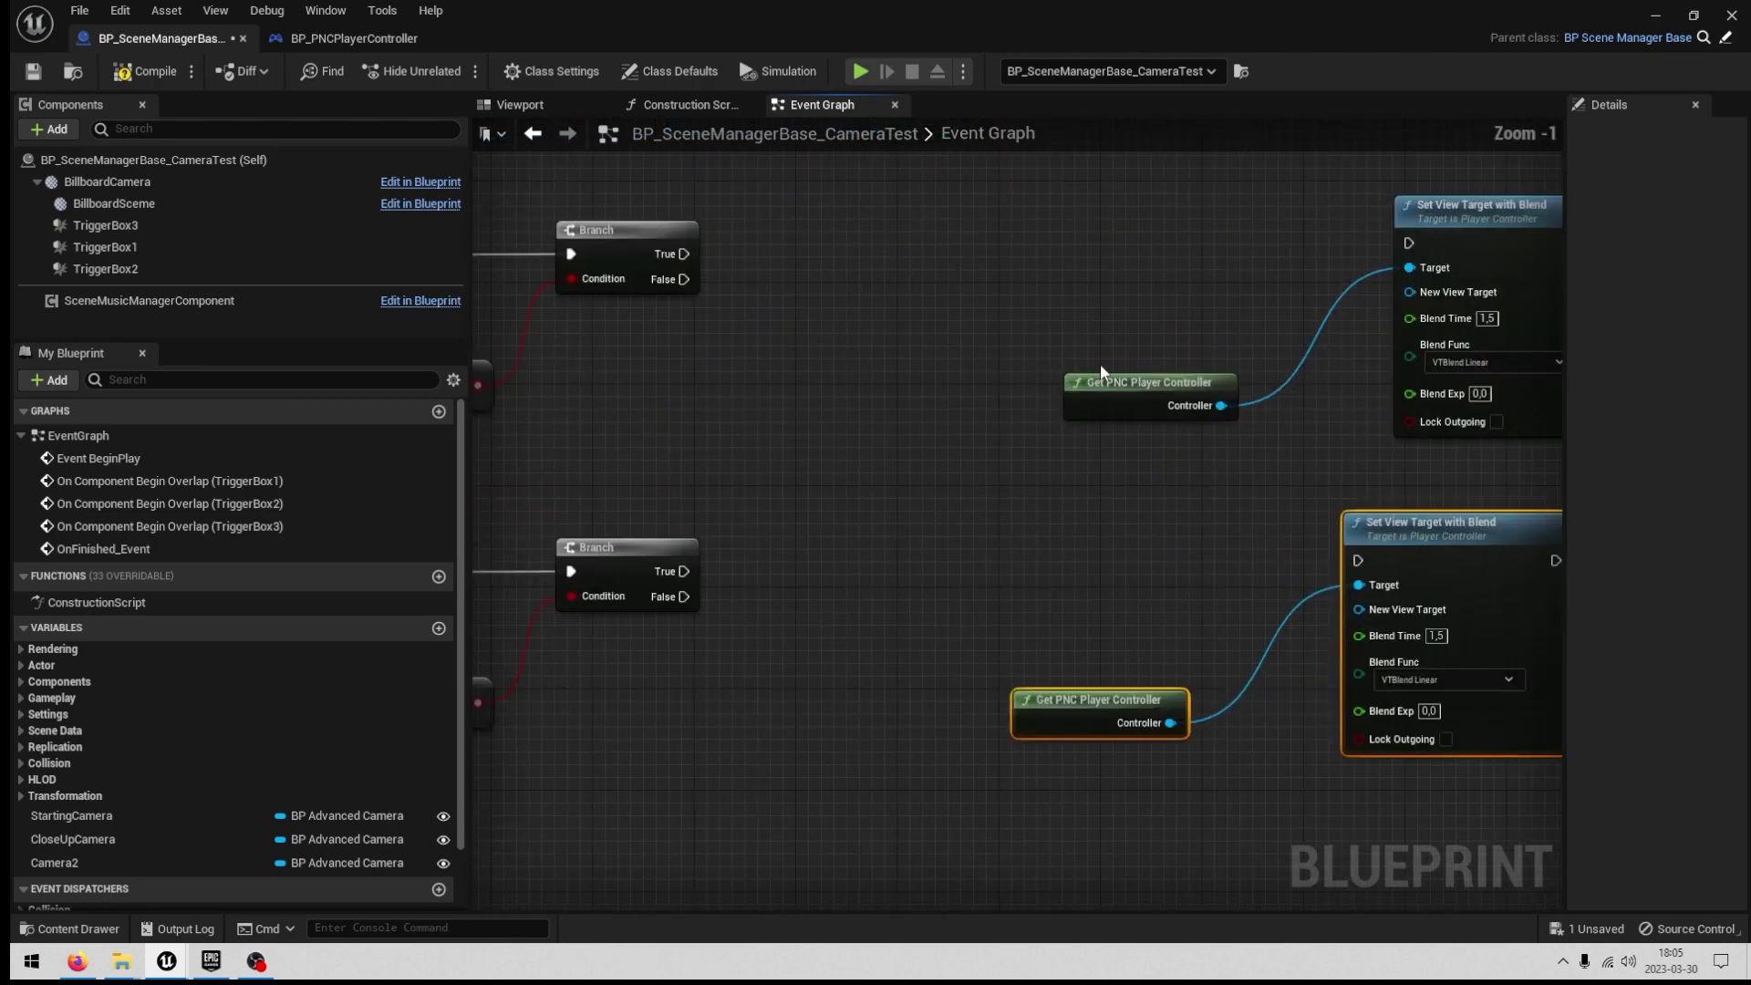
Connect CloseUpCamera as New View Target of TriggerBox2's Set View Target with Blend, wire the branch's True output to it, and tidy the getters.
scroll(146, 775, down, 2)
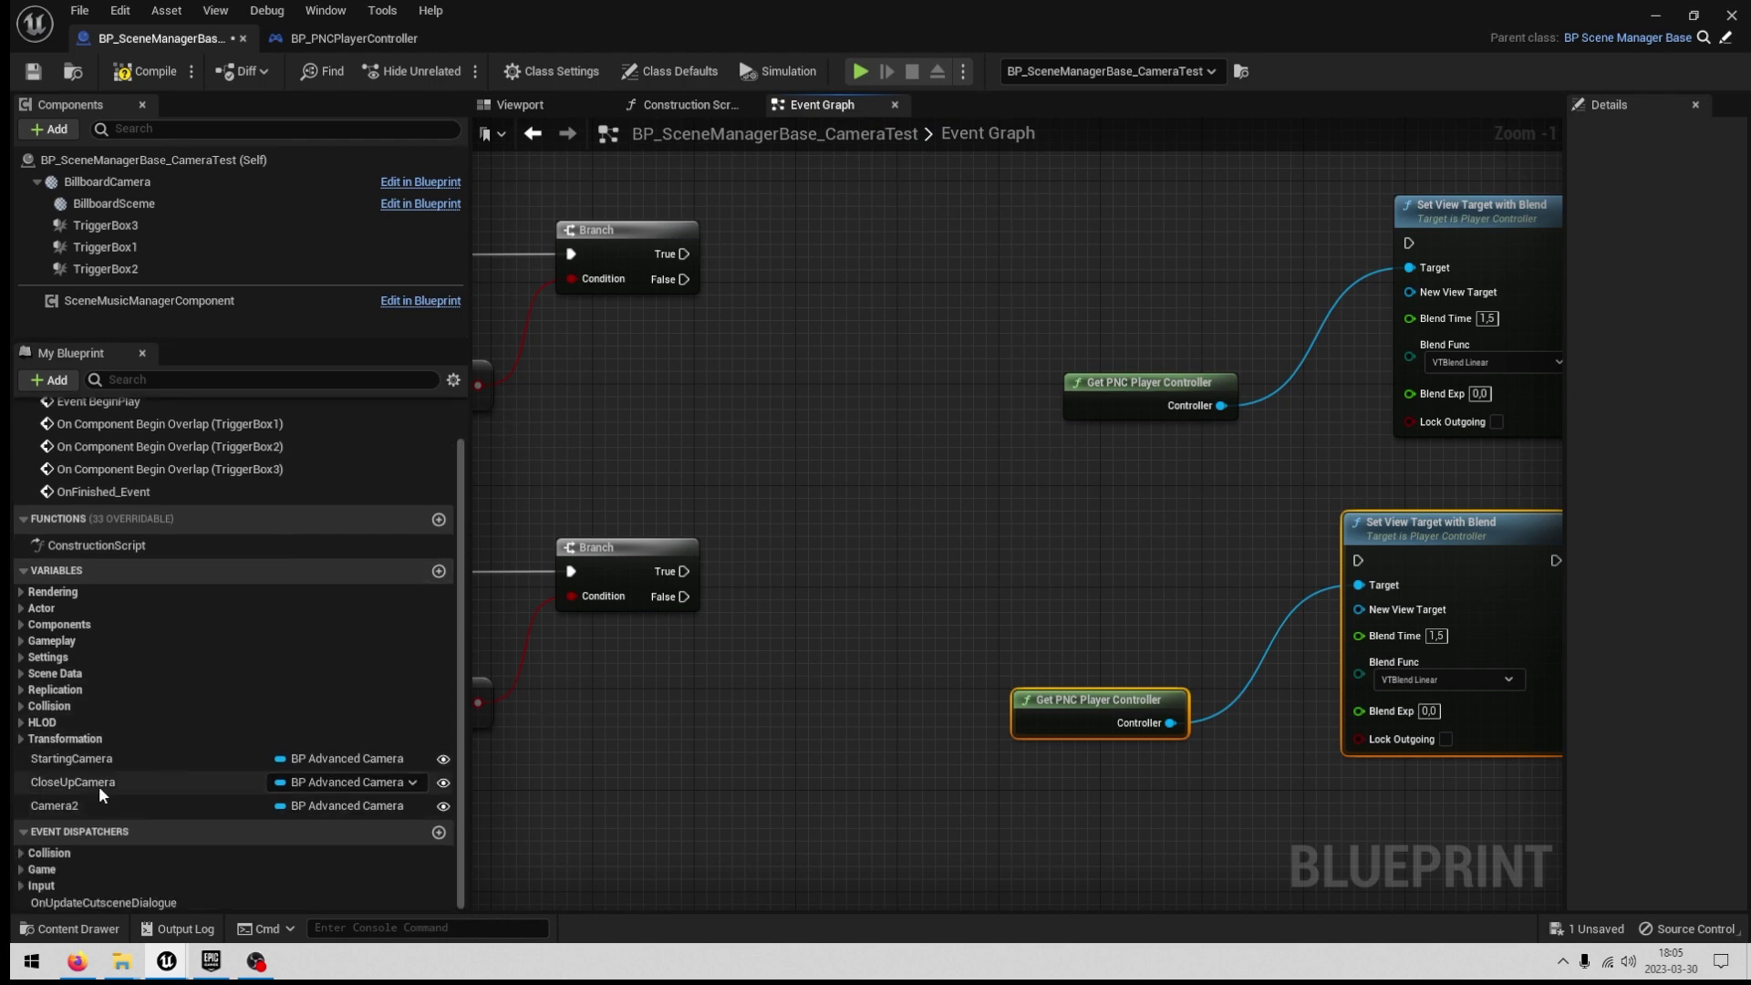
drag(99, 783, 1410, 291)
drag(1149, 382, 1072, 255)
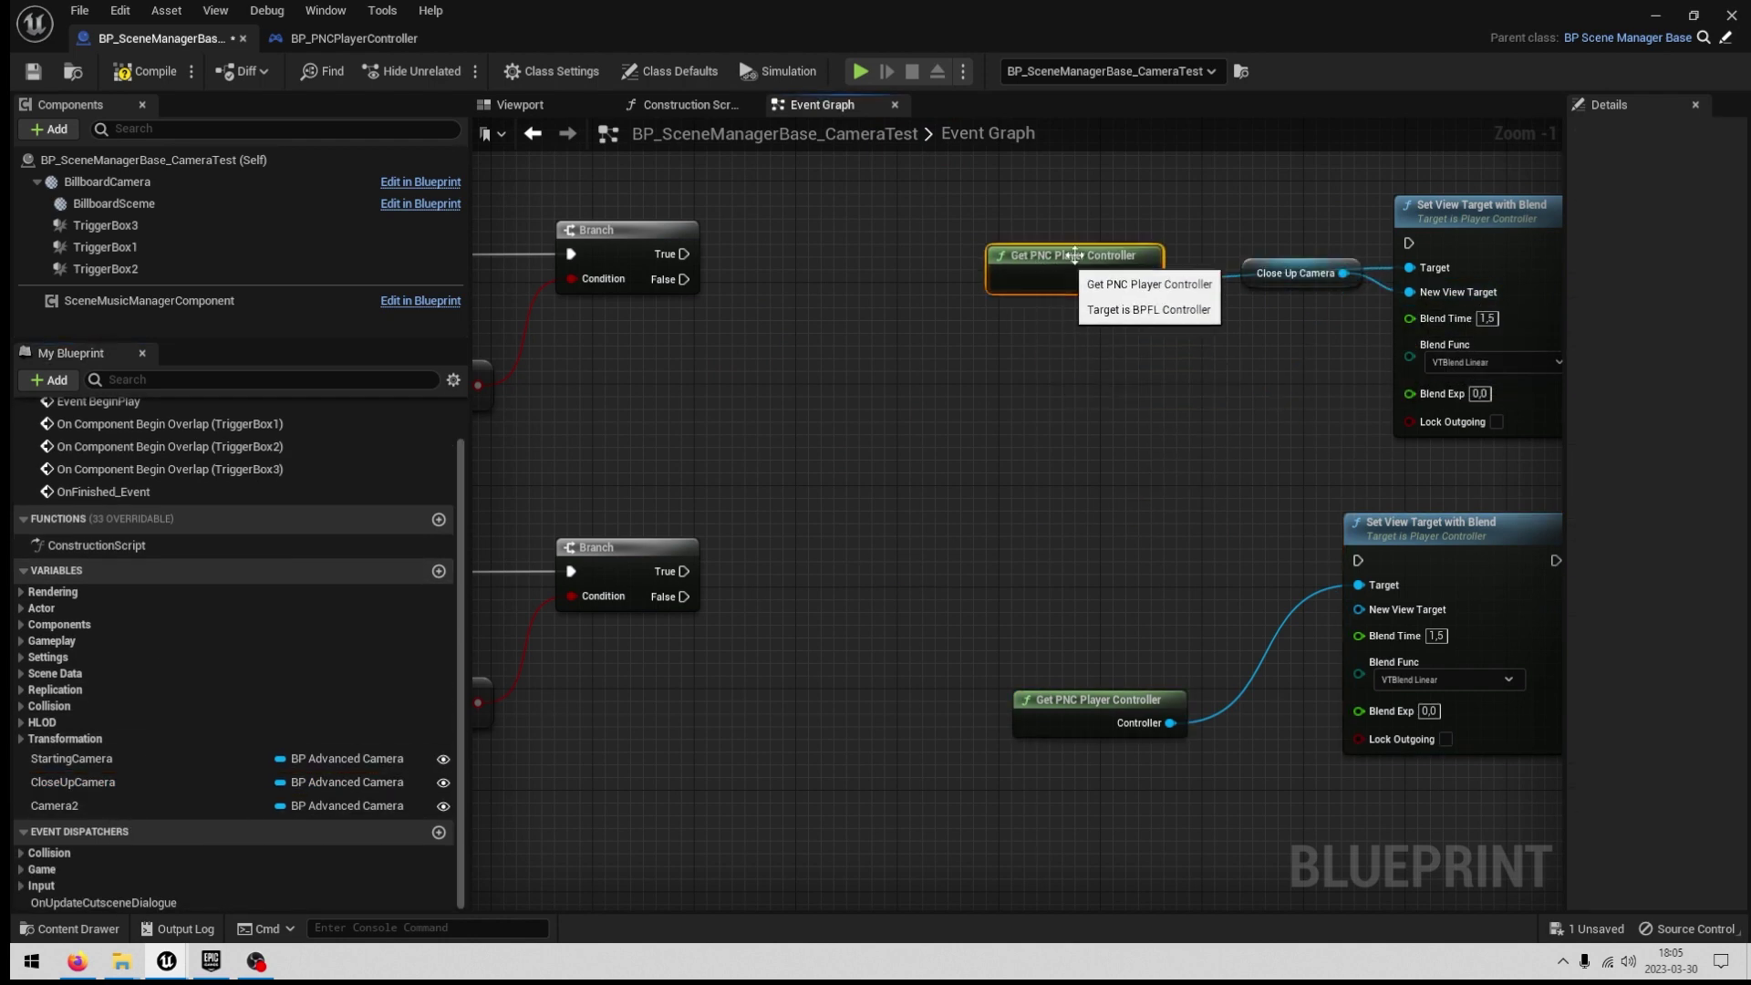
drag(1242, 263, 1213, 340)
drag(1409, 242, 676, 262)
drag(1024, 264, 934, 314)
Connect Camera2 as New View Target of TriggerBox3's Set View Target with Blend and place its getter below the controller getter.
right_drag(1003, 371, 900, 297)
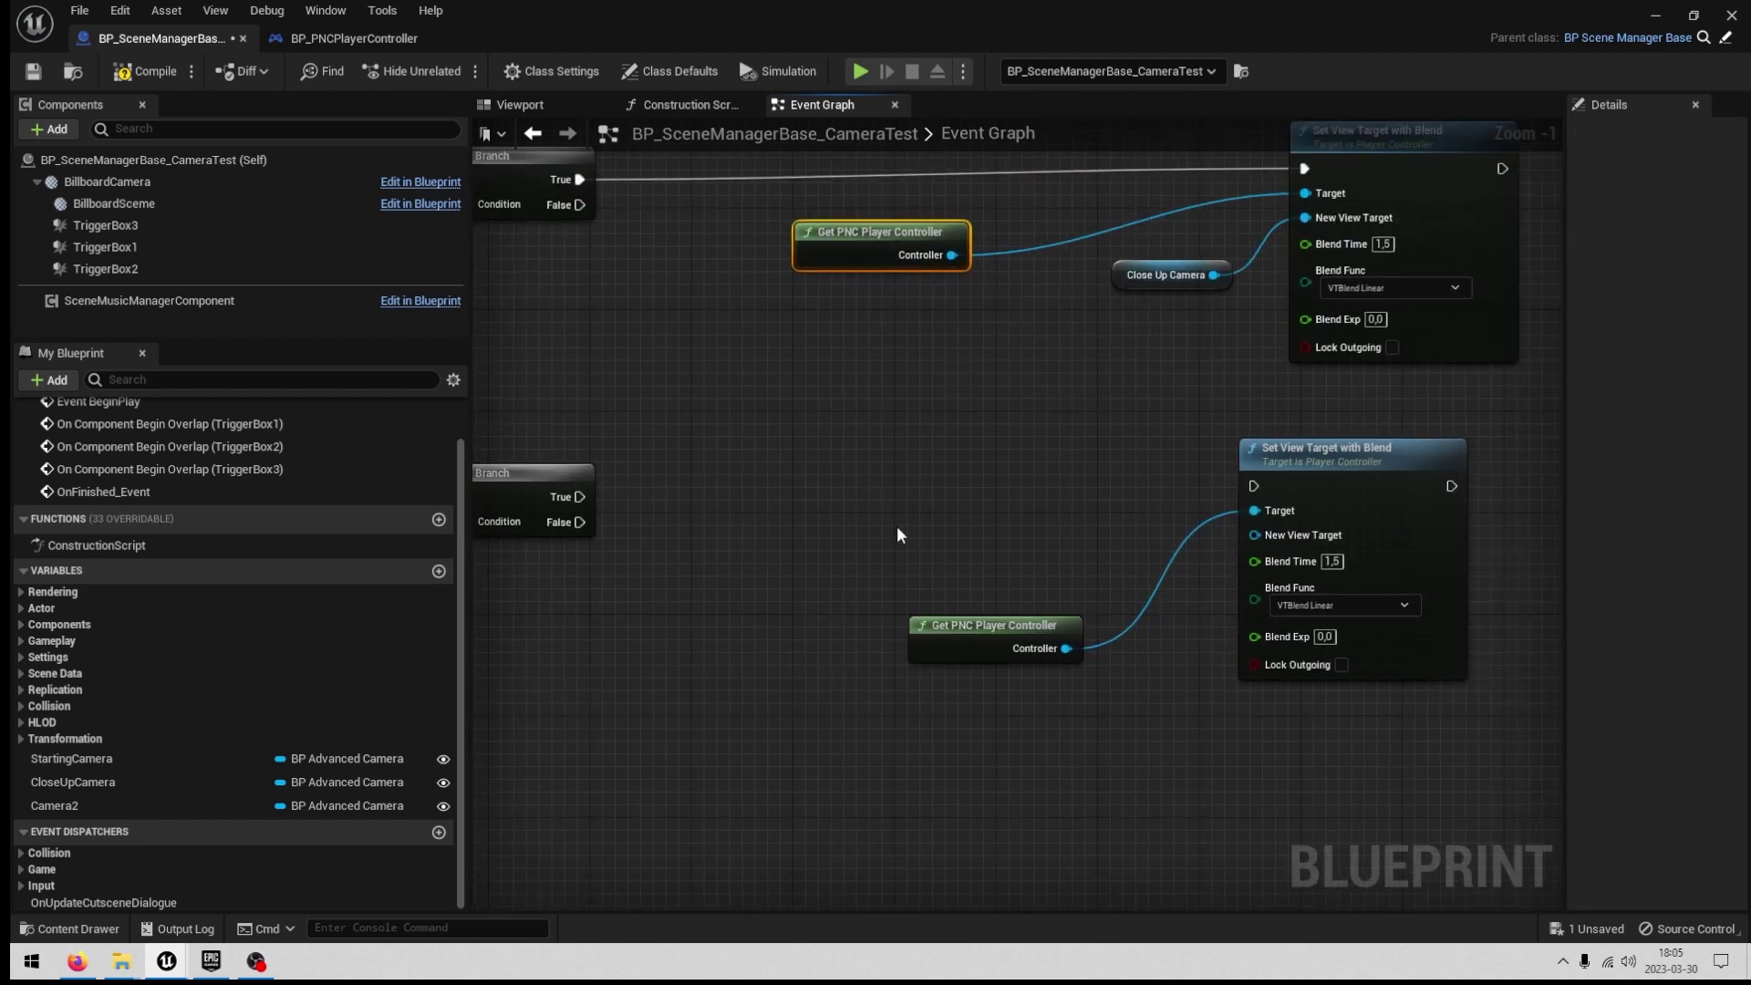
drag(97, 807, 1257, 537)
drag(1113, 522, 973, 736)
right_drag(629, 522, 841, 528)
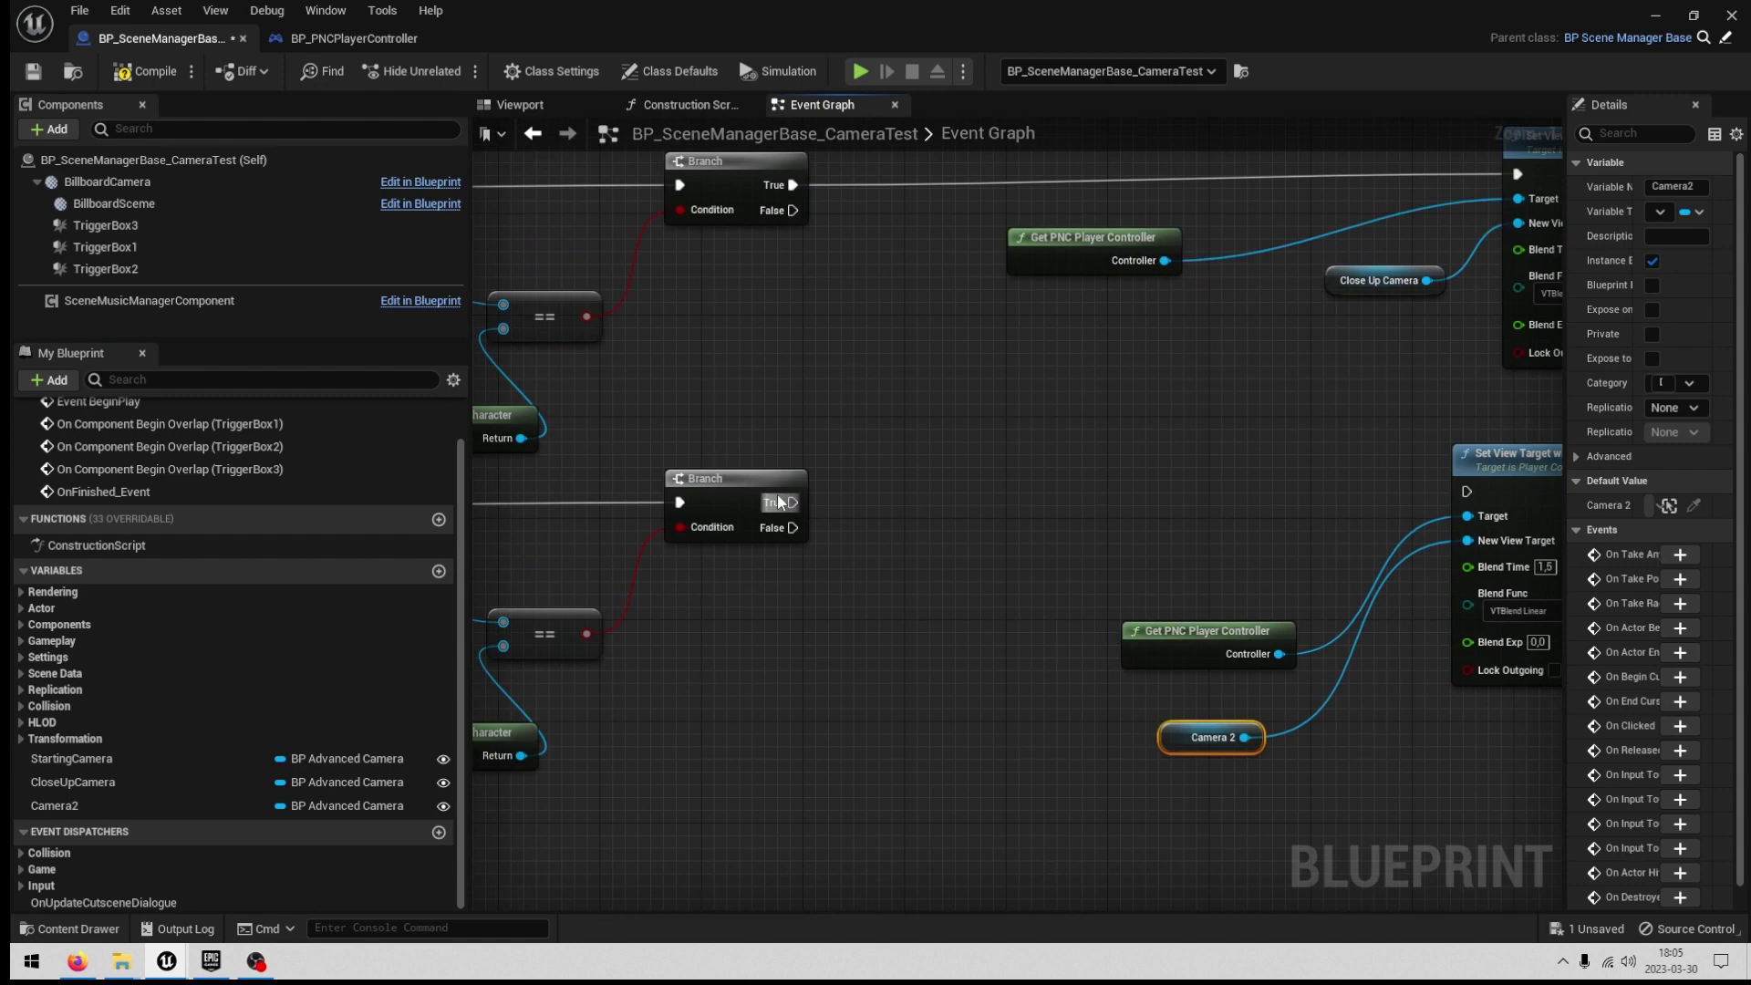
drag(792, 502, 1467, 494)
scroll(838, 451, down, 4)
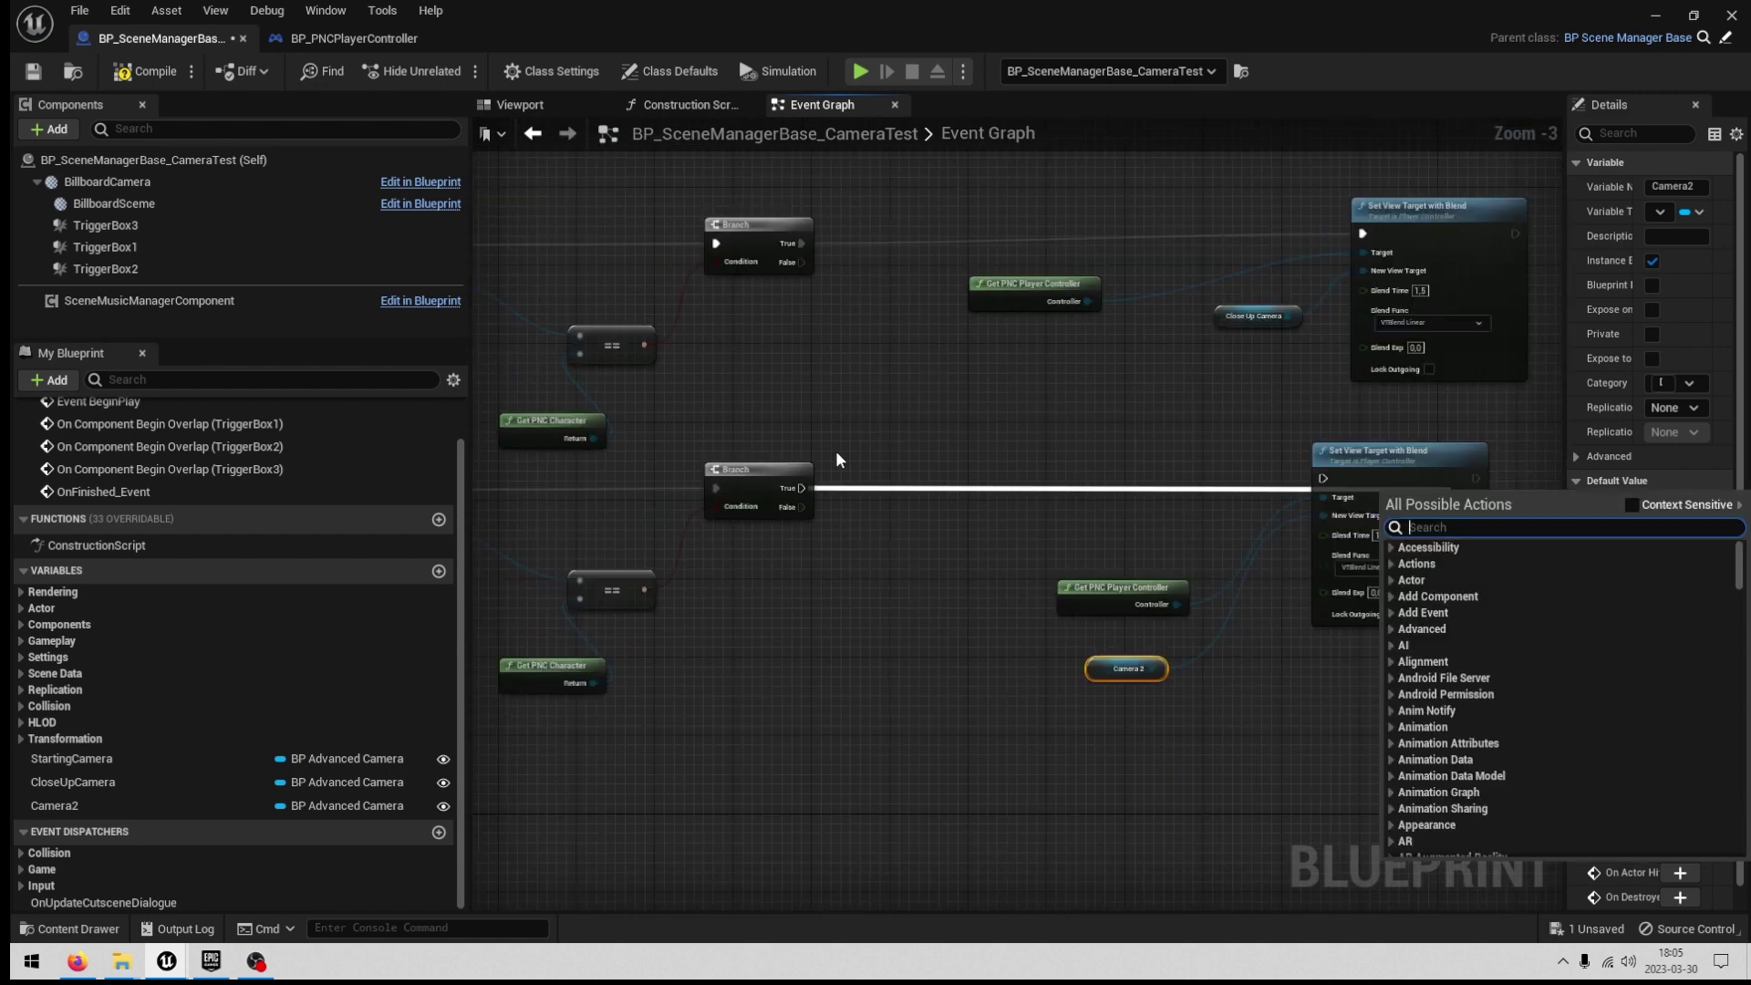
click(871, 473)
Wire the TriggerBox3 branch's True output to its Set View Target with Blend, align that node, and move its two getters lower.
scroll(1069, 456, up, 2)
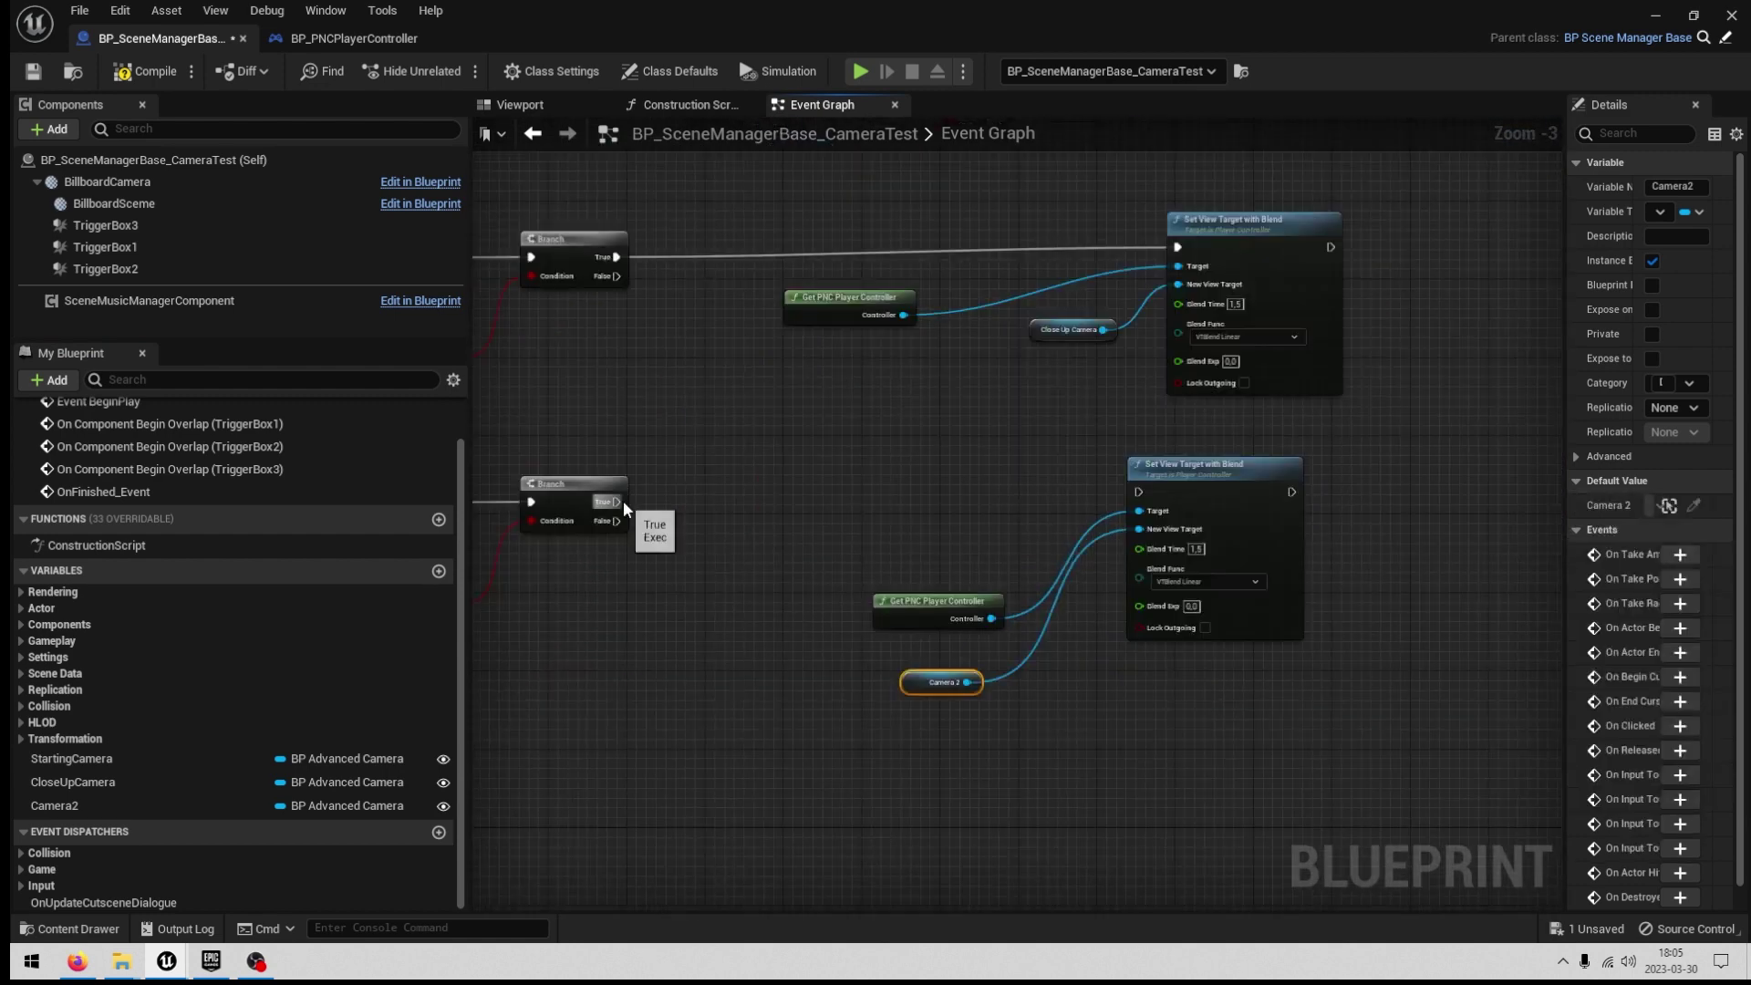
drag(620, 502, 1139, 492)
drag(1186, 469, 1194, 480)
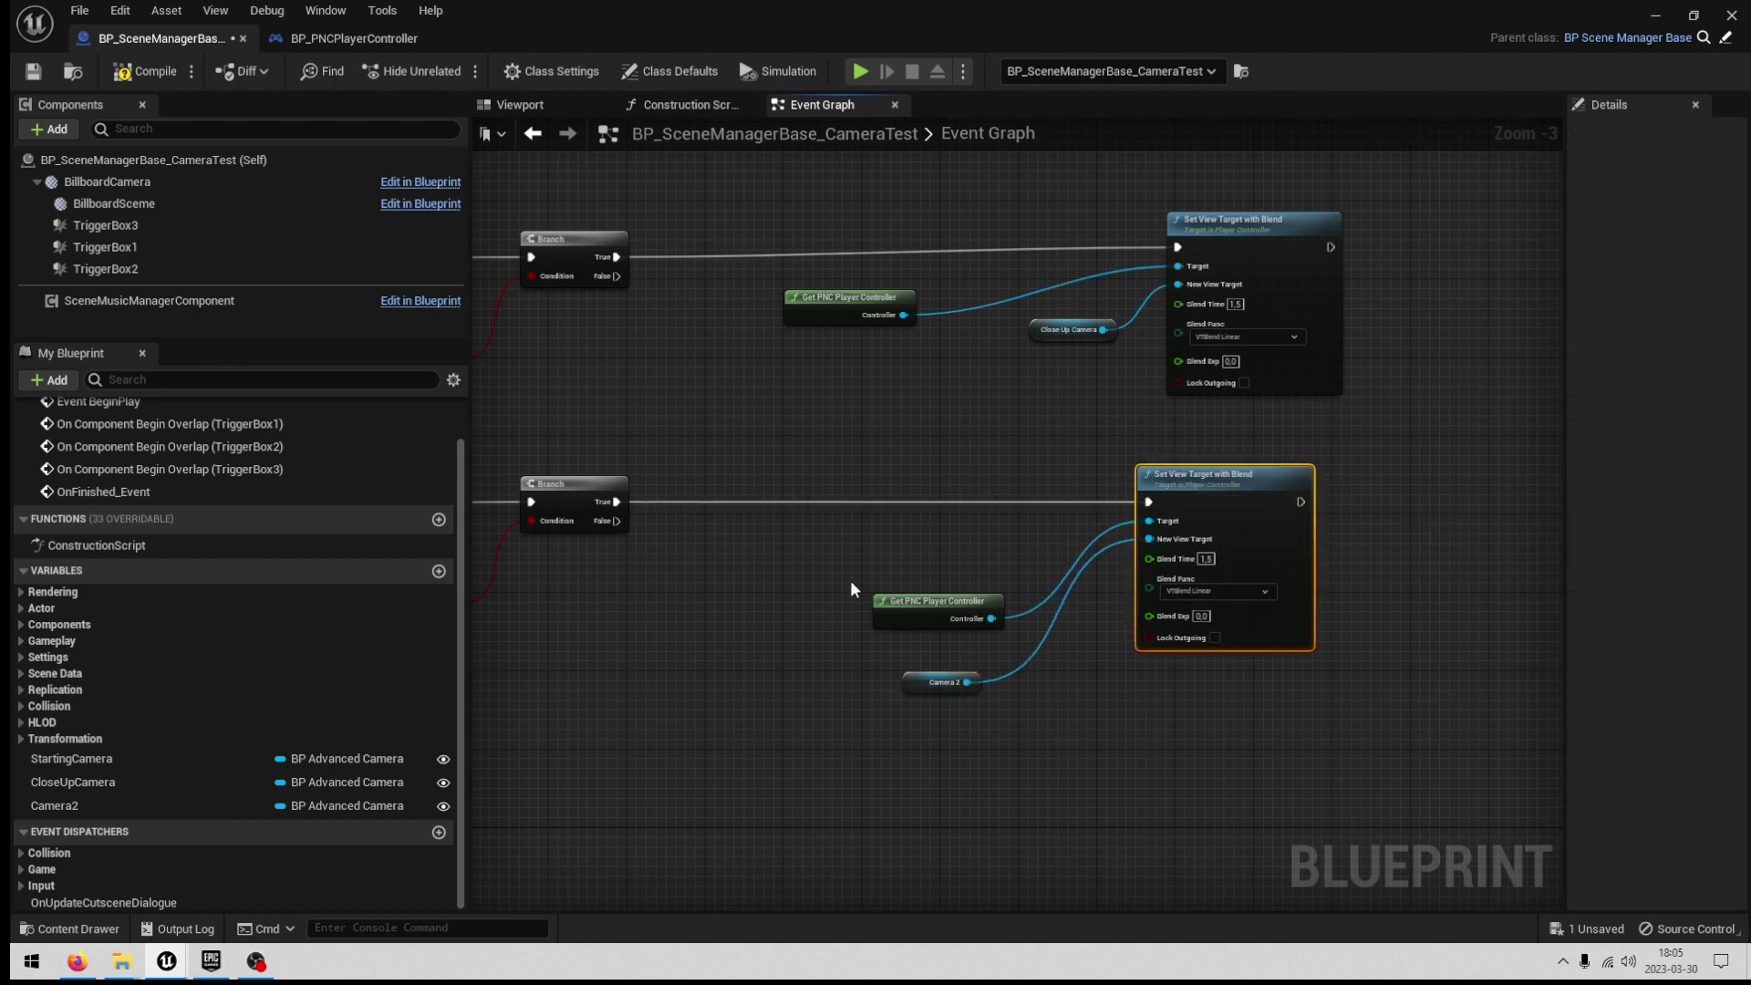
drag(852, 584, 981, 716)
drag(907, 609, 916, 648)
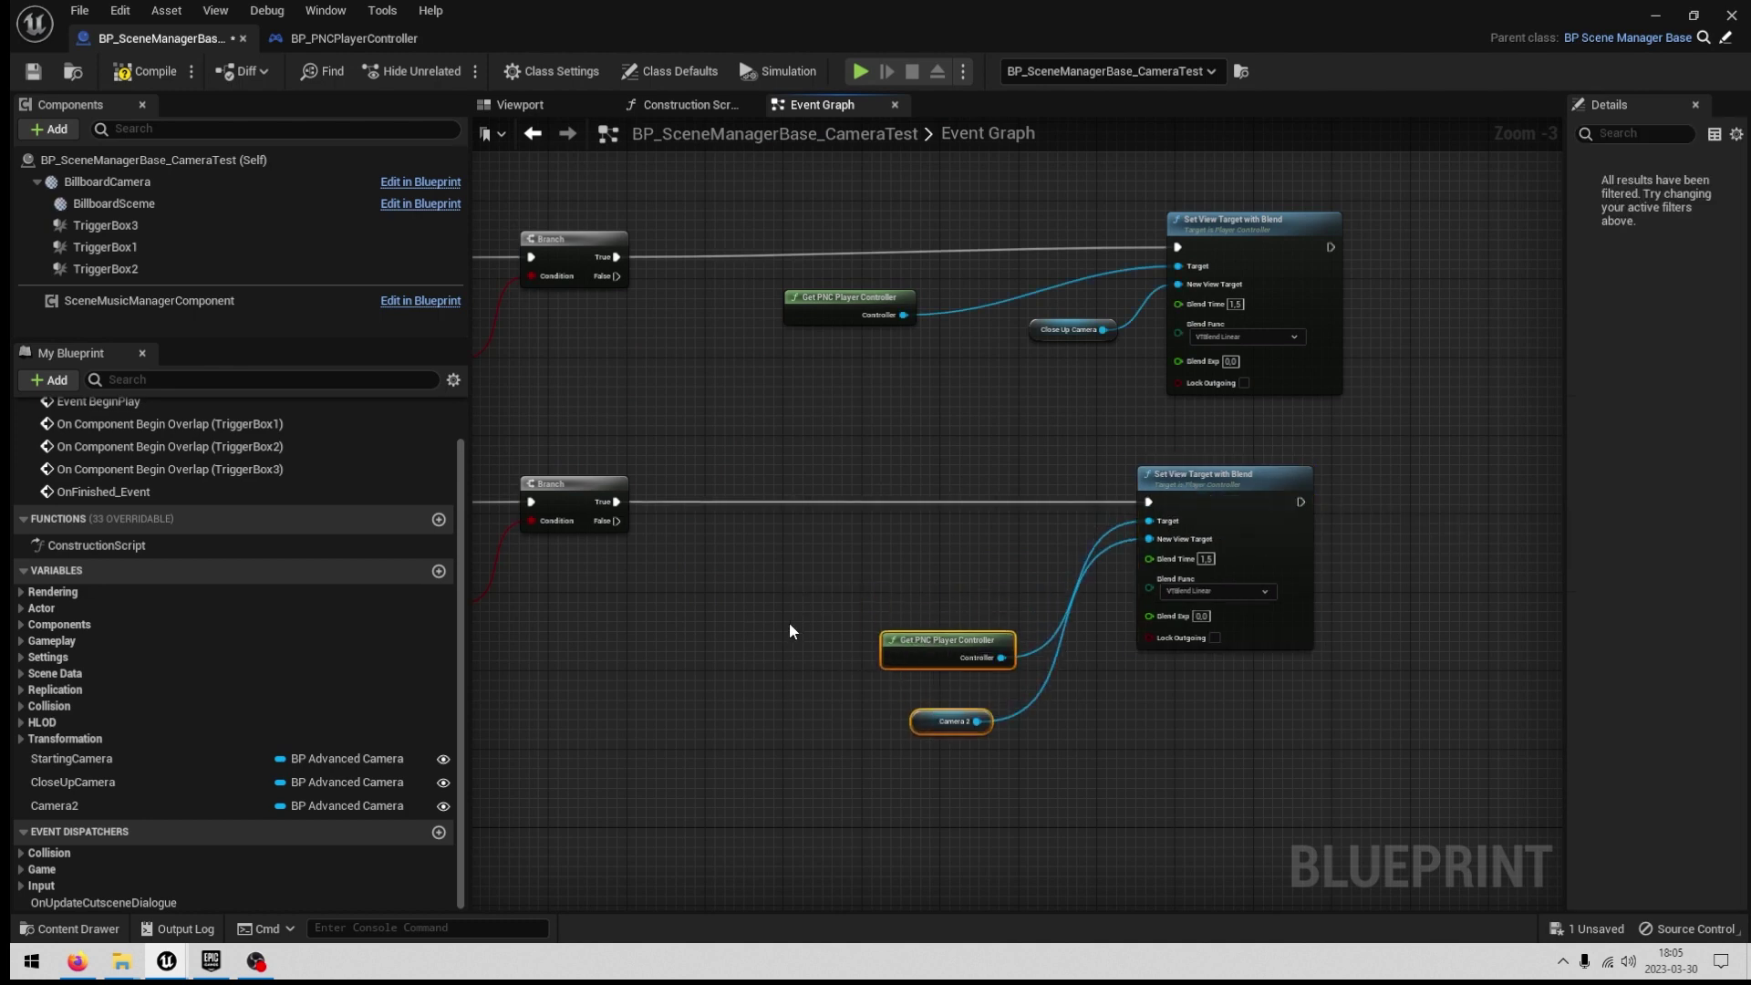
click(790, 624)
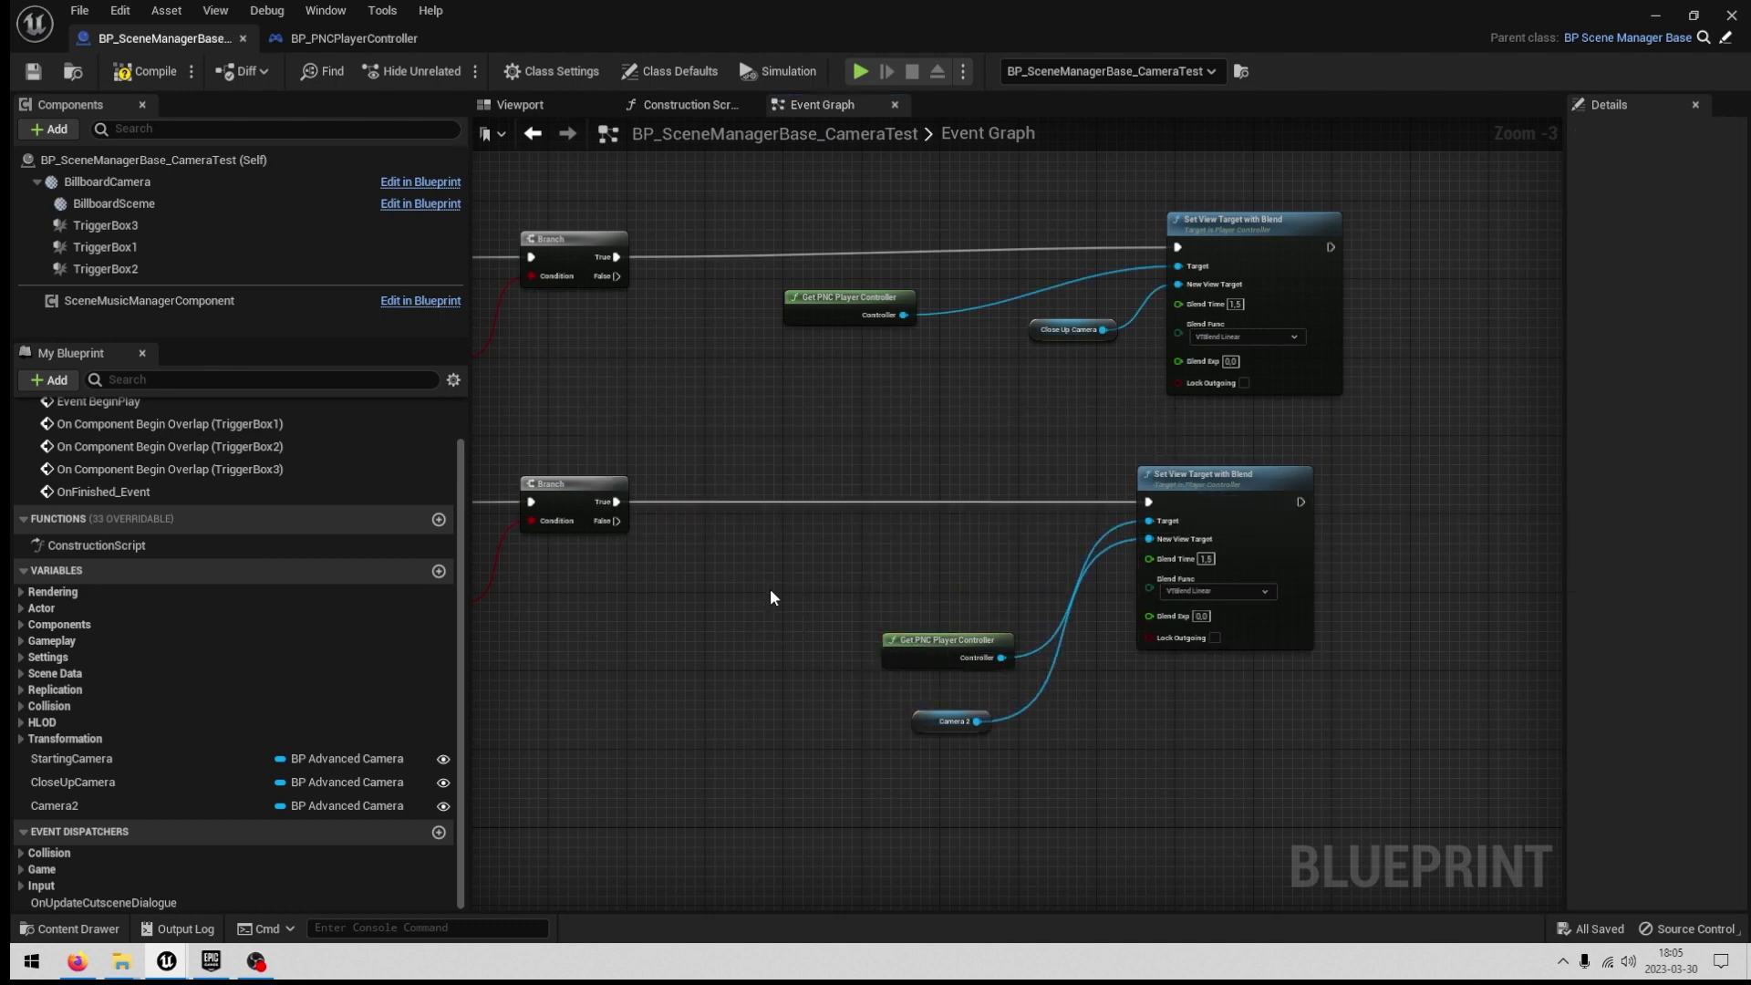
Play-test the CameraTest level from the level editor and walk the character forward through the archway to check the trigger cameras.
scroll(771, 588, down, 2)
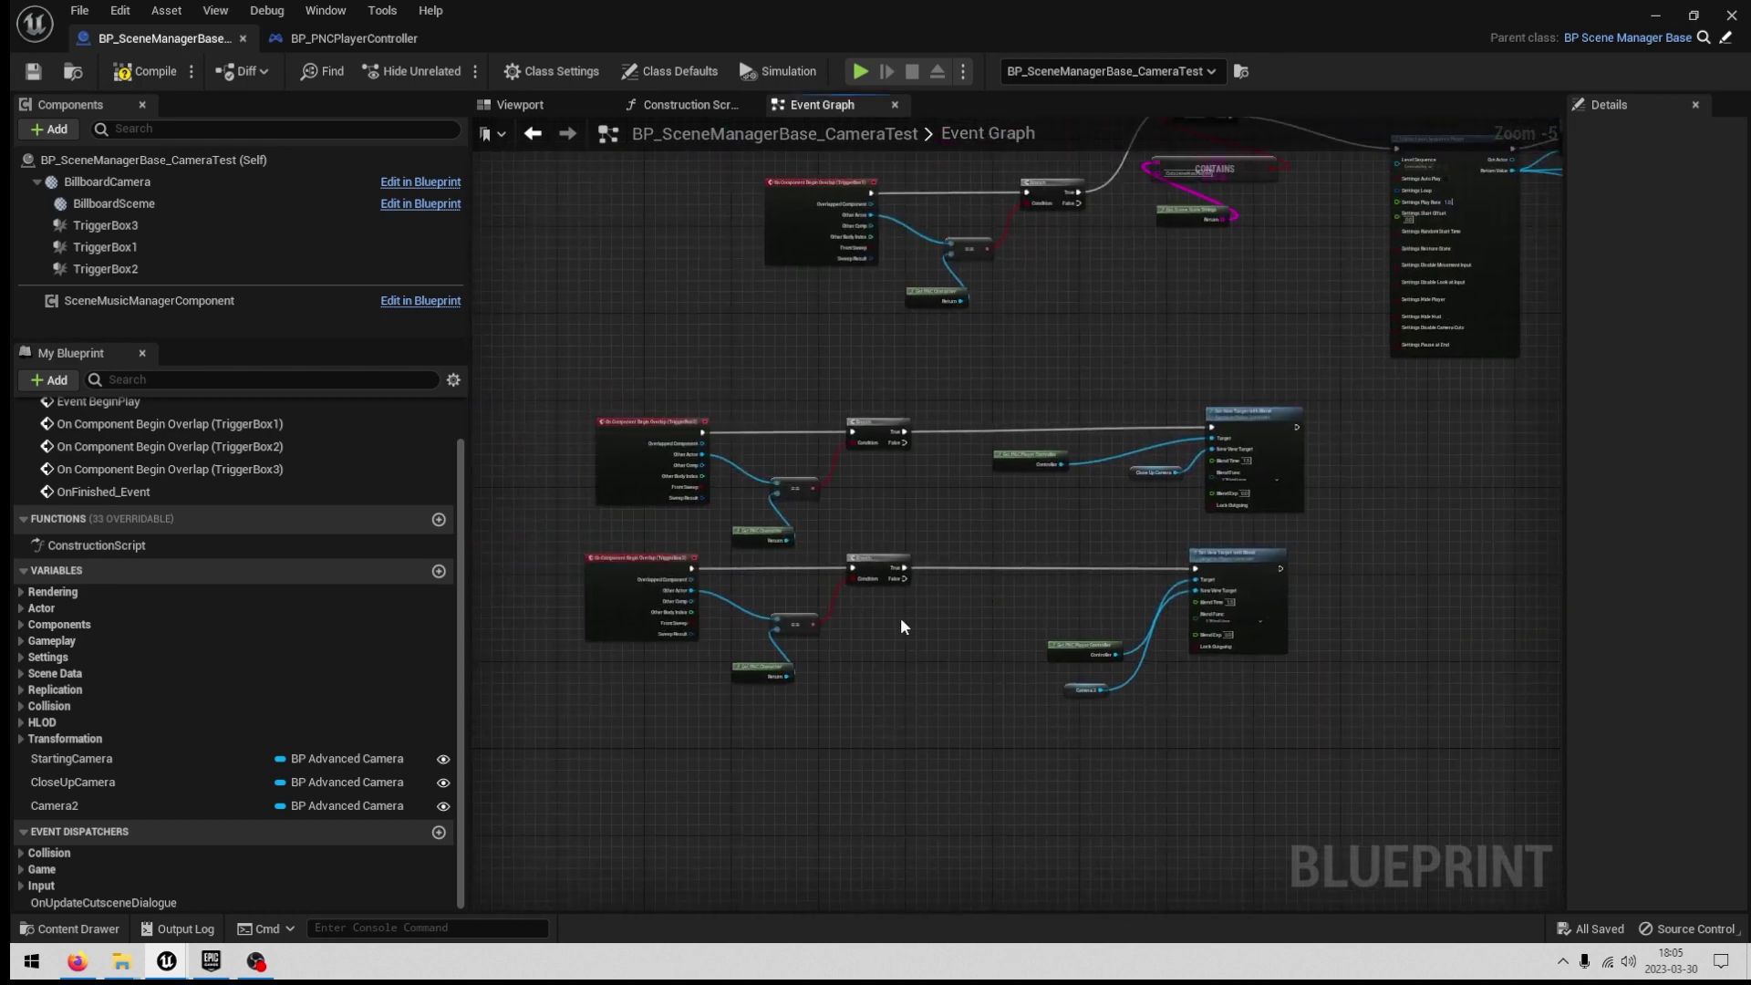
scroll(902, 623, up, 2)
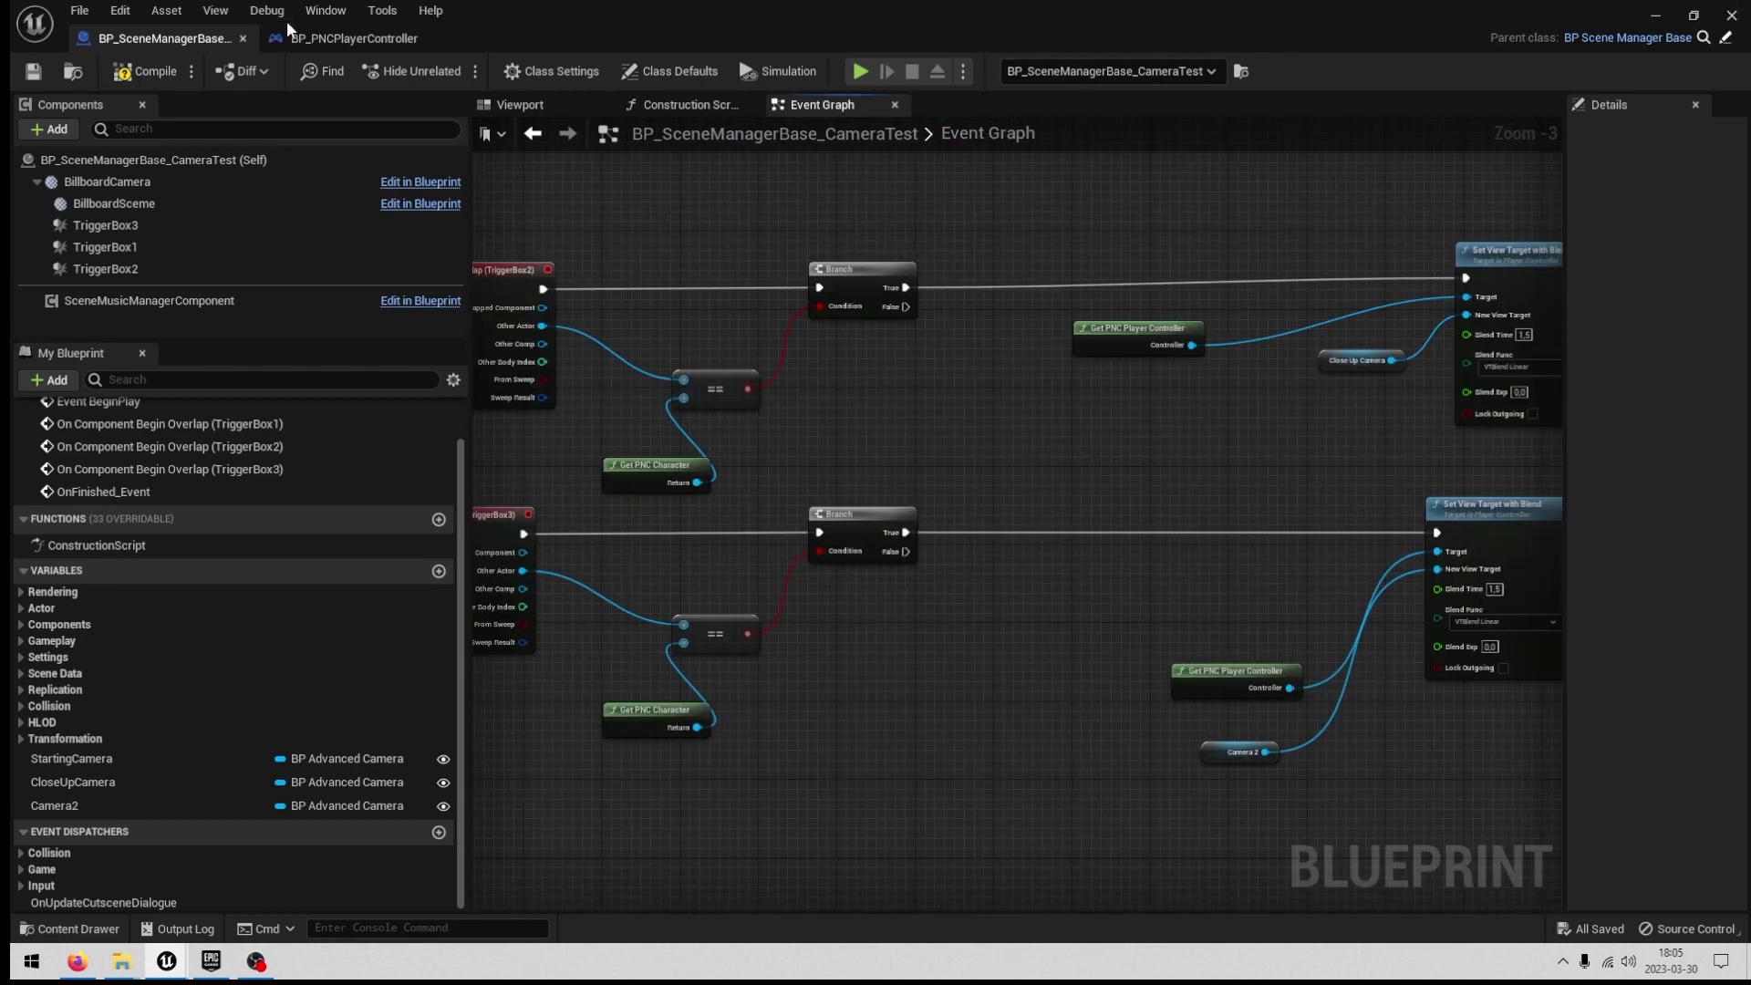
click(1655, 15)
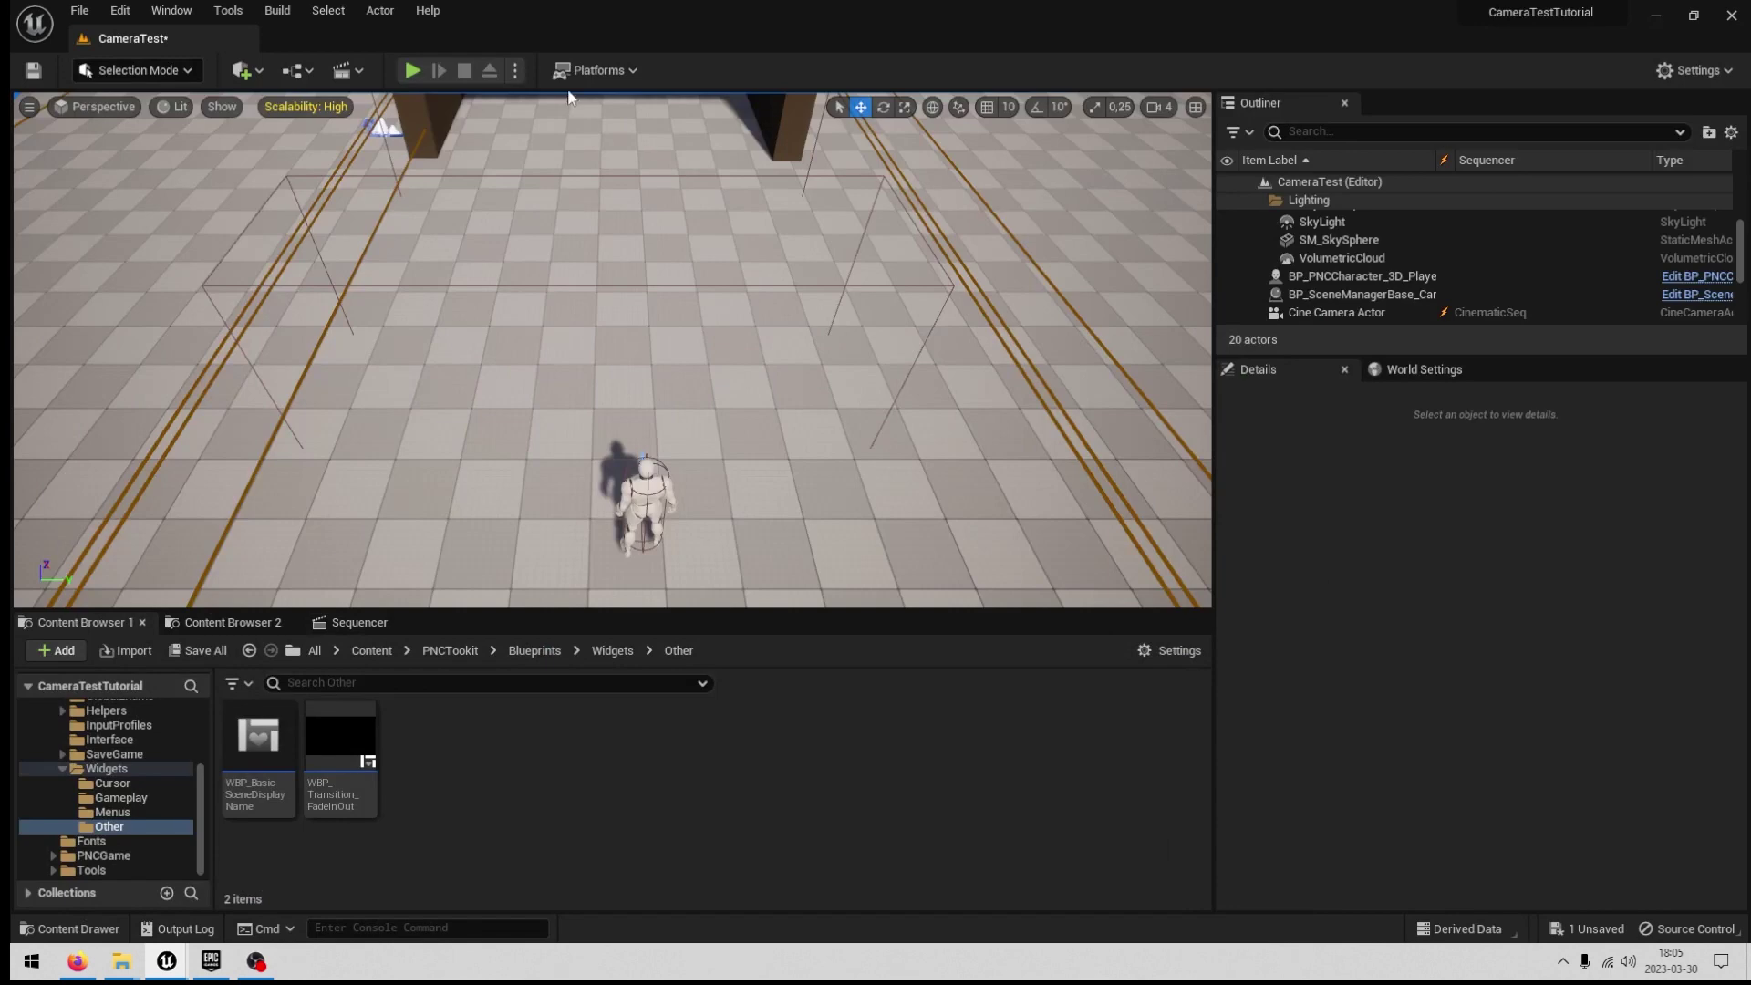
click(412, 70)
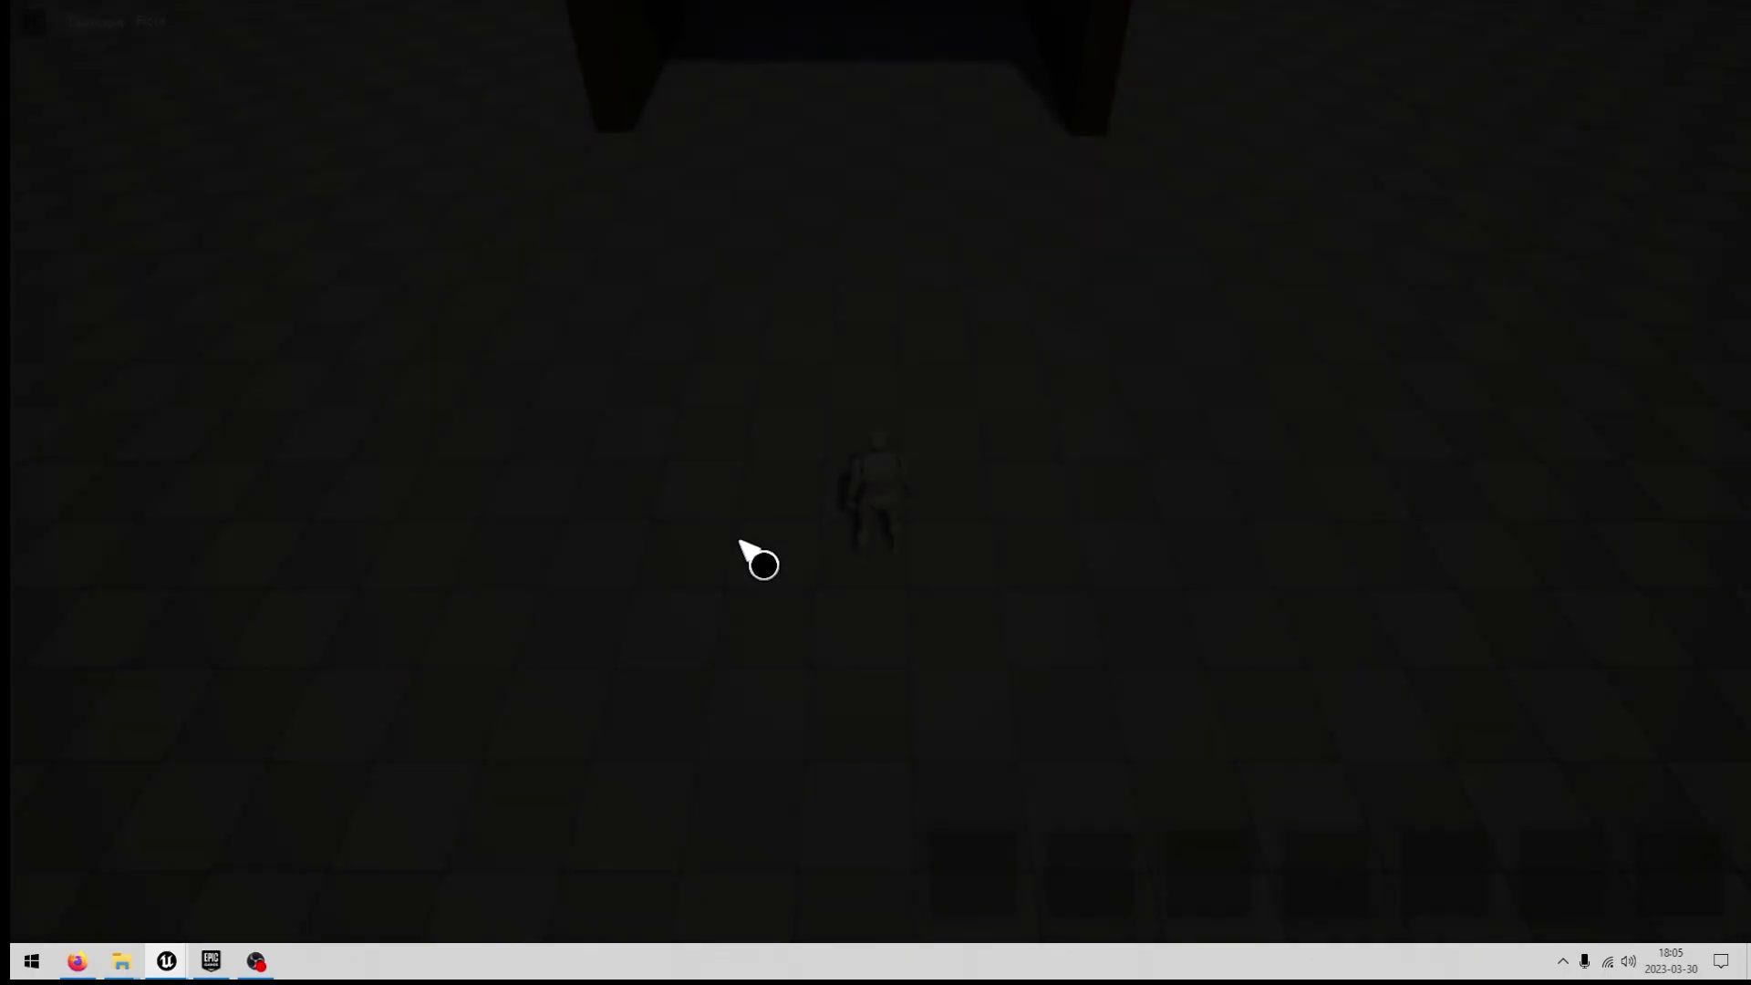
key(w)
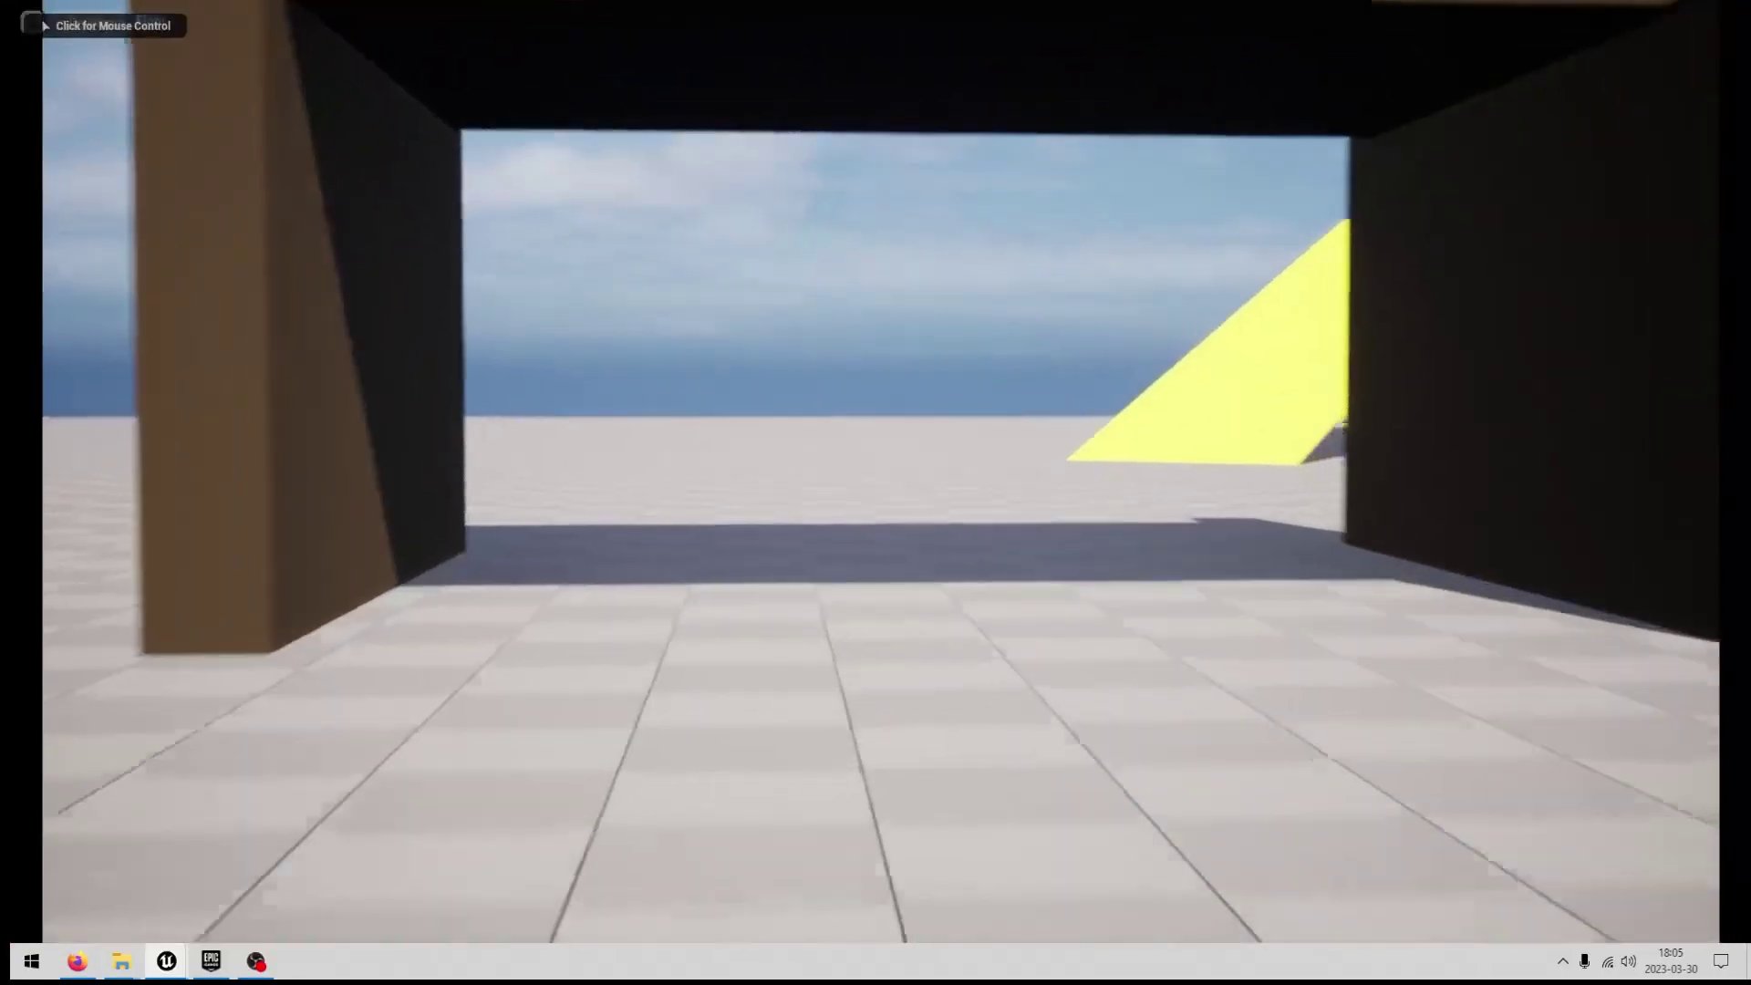
key(w)
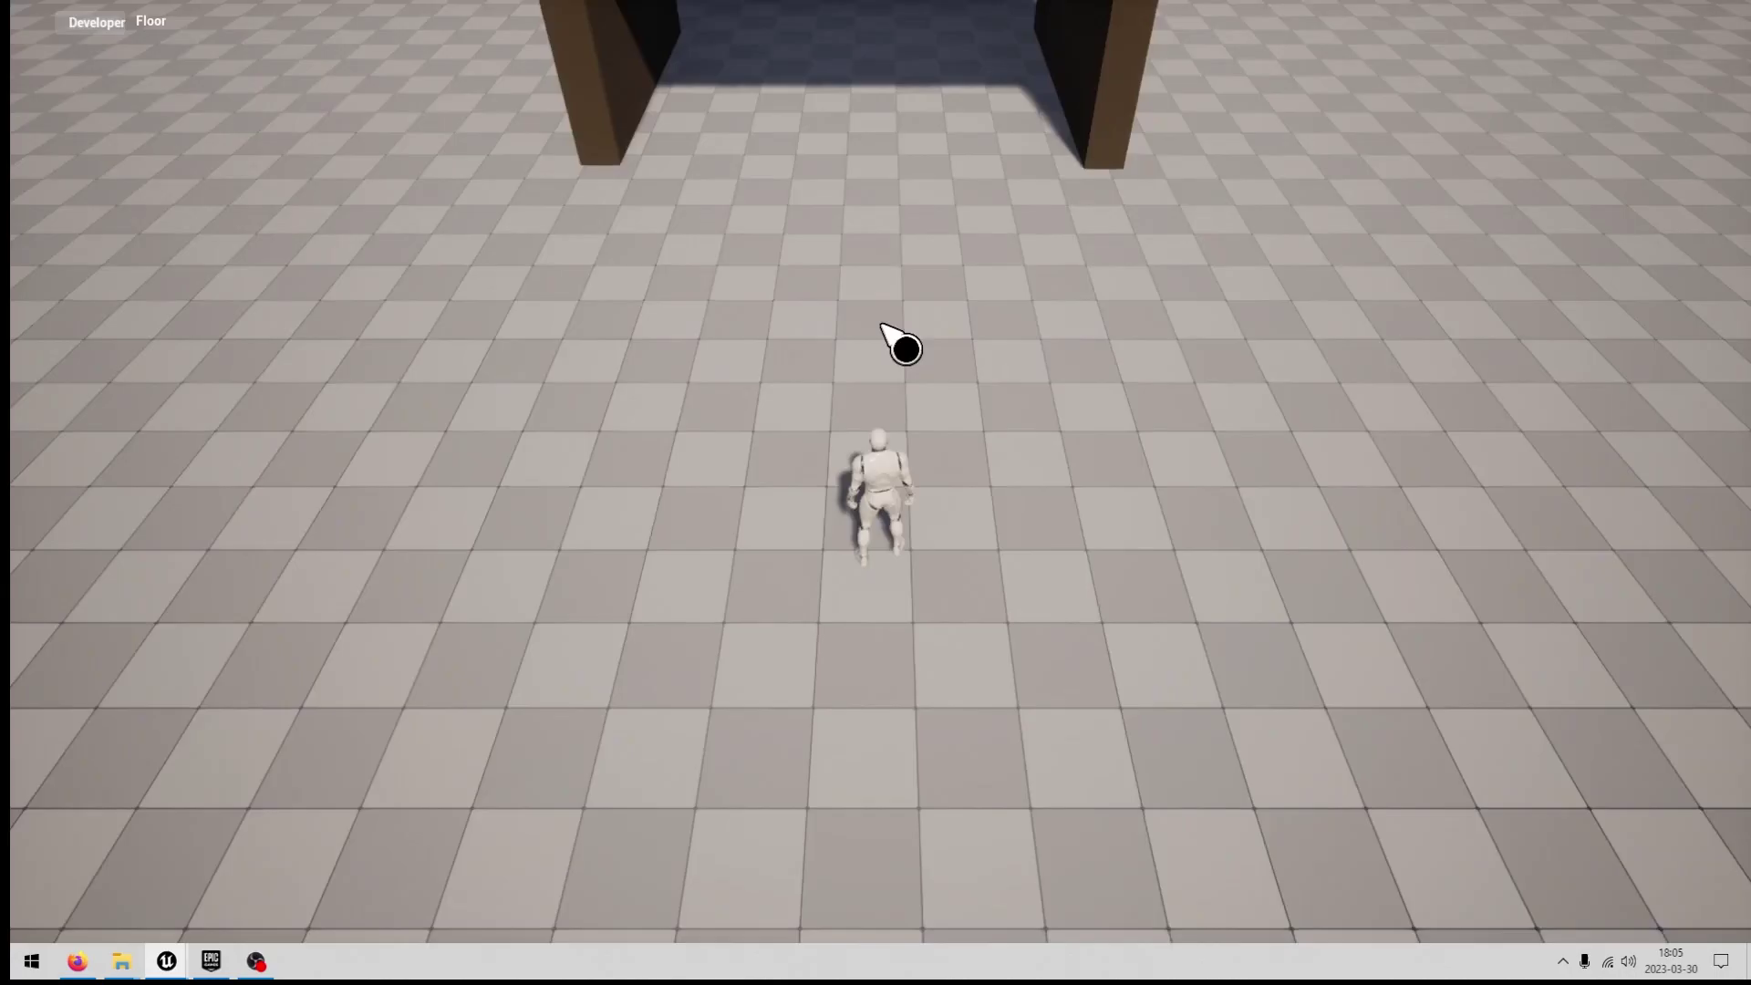
click(866, 248)
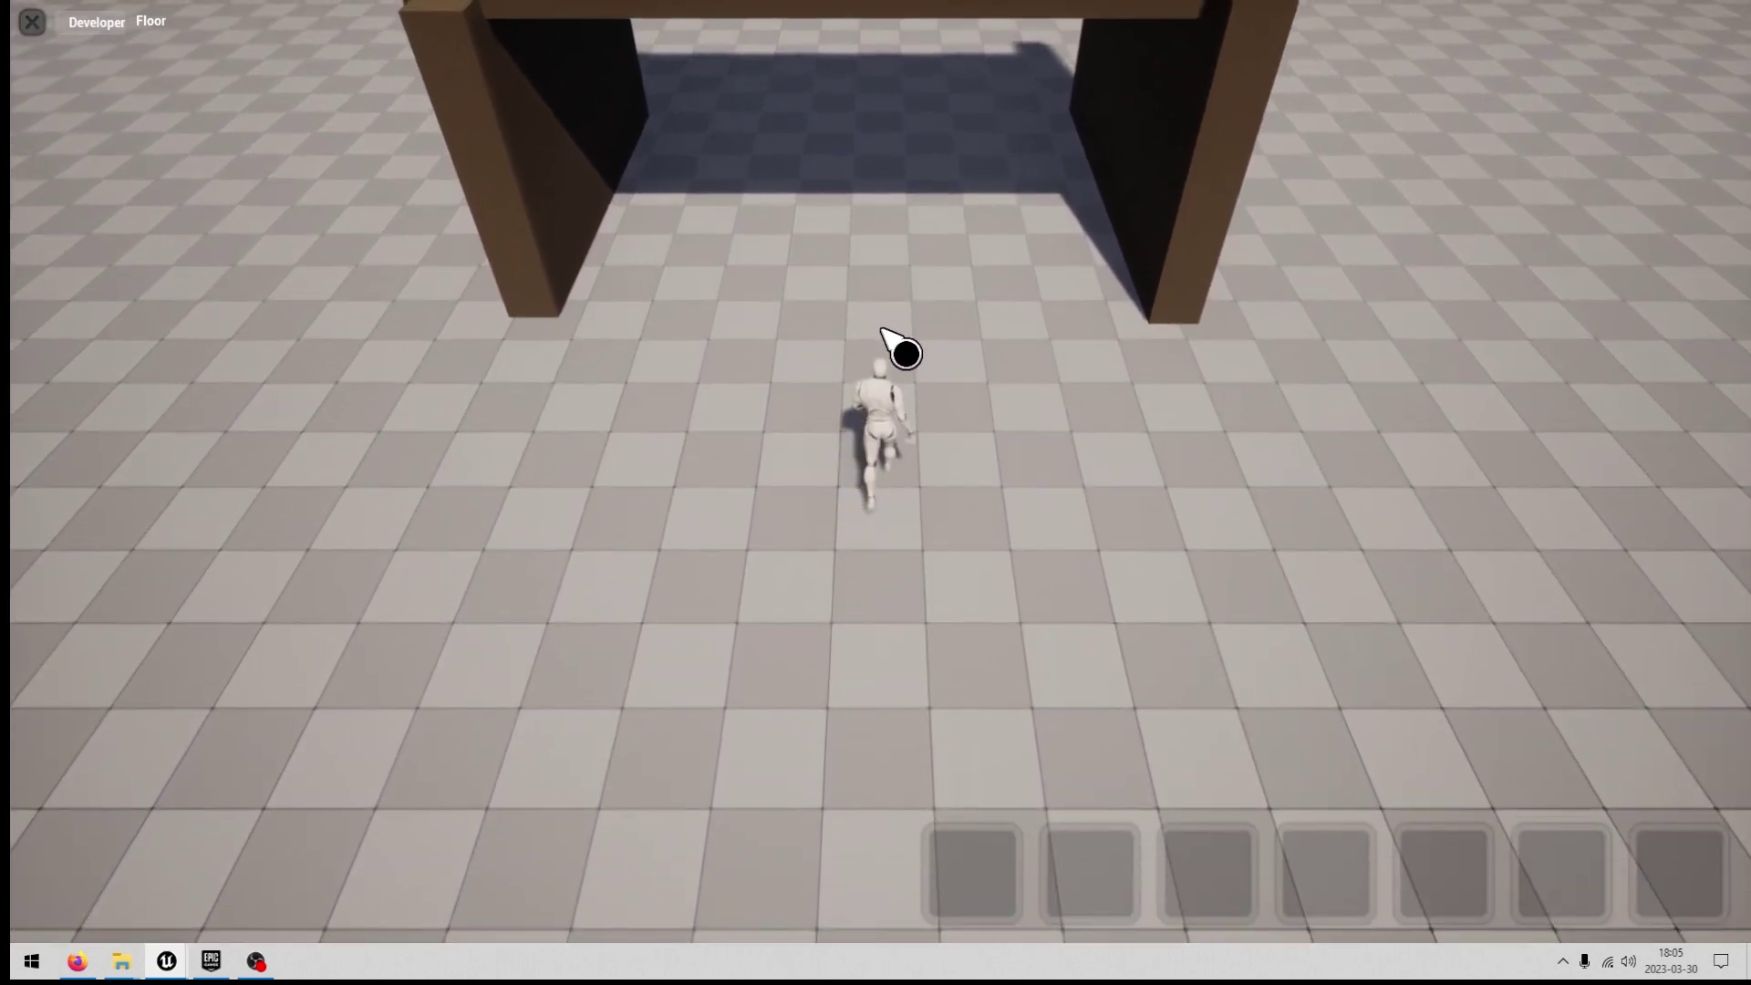
click(883, 332)
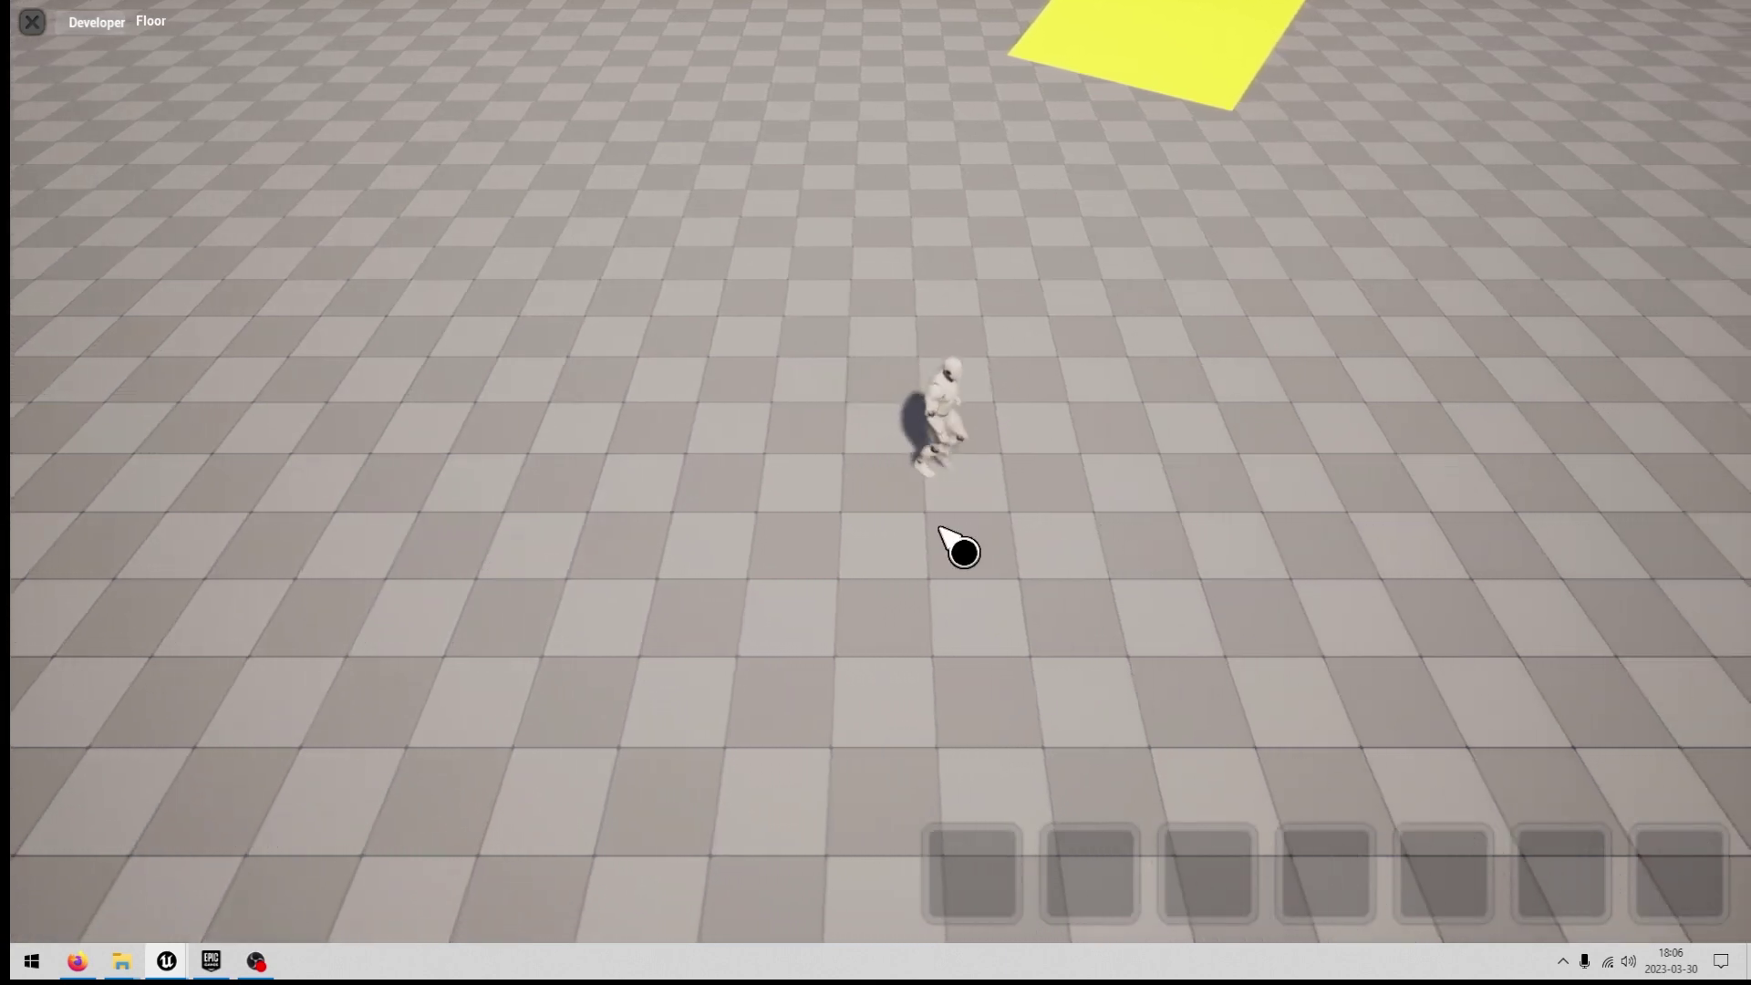
Walk the character back and forth across the floor near the yellow ramp to test the camera switching, then exit full screen.
click(481, 514)
click(383, 494)
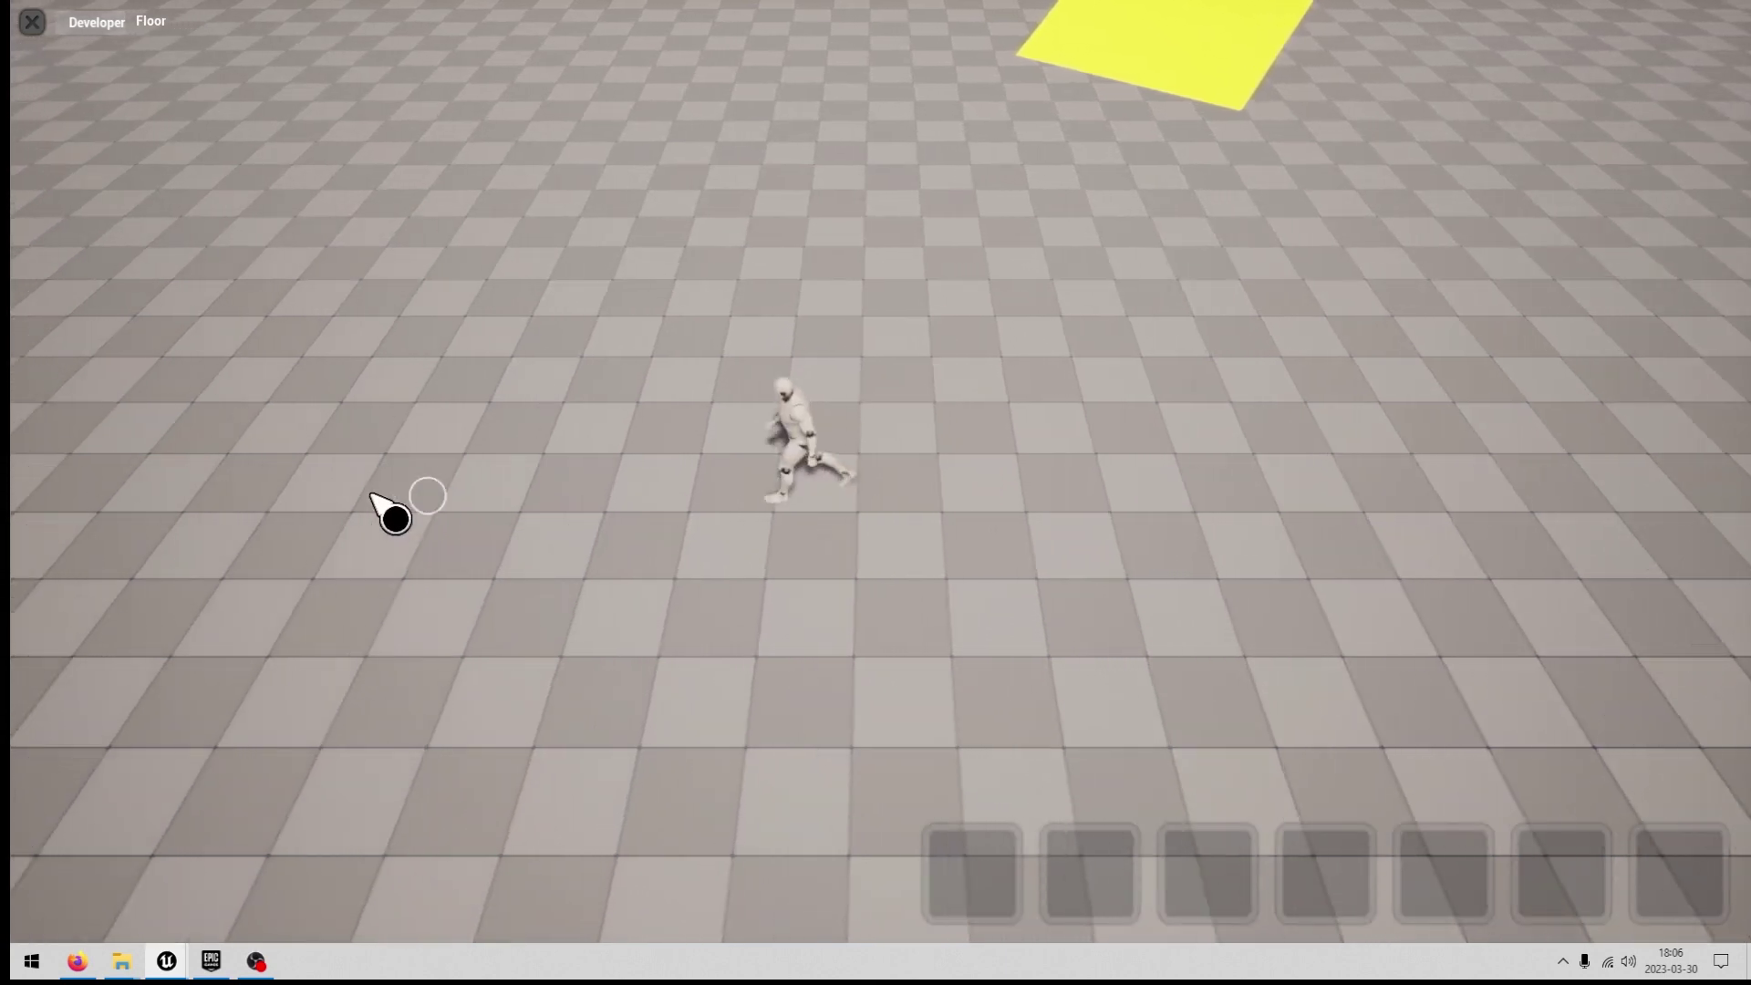
click(458, 273)
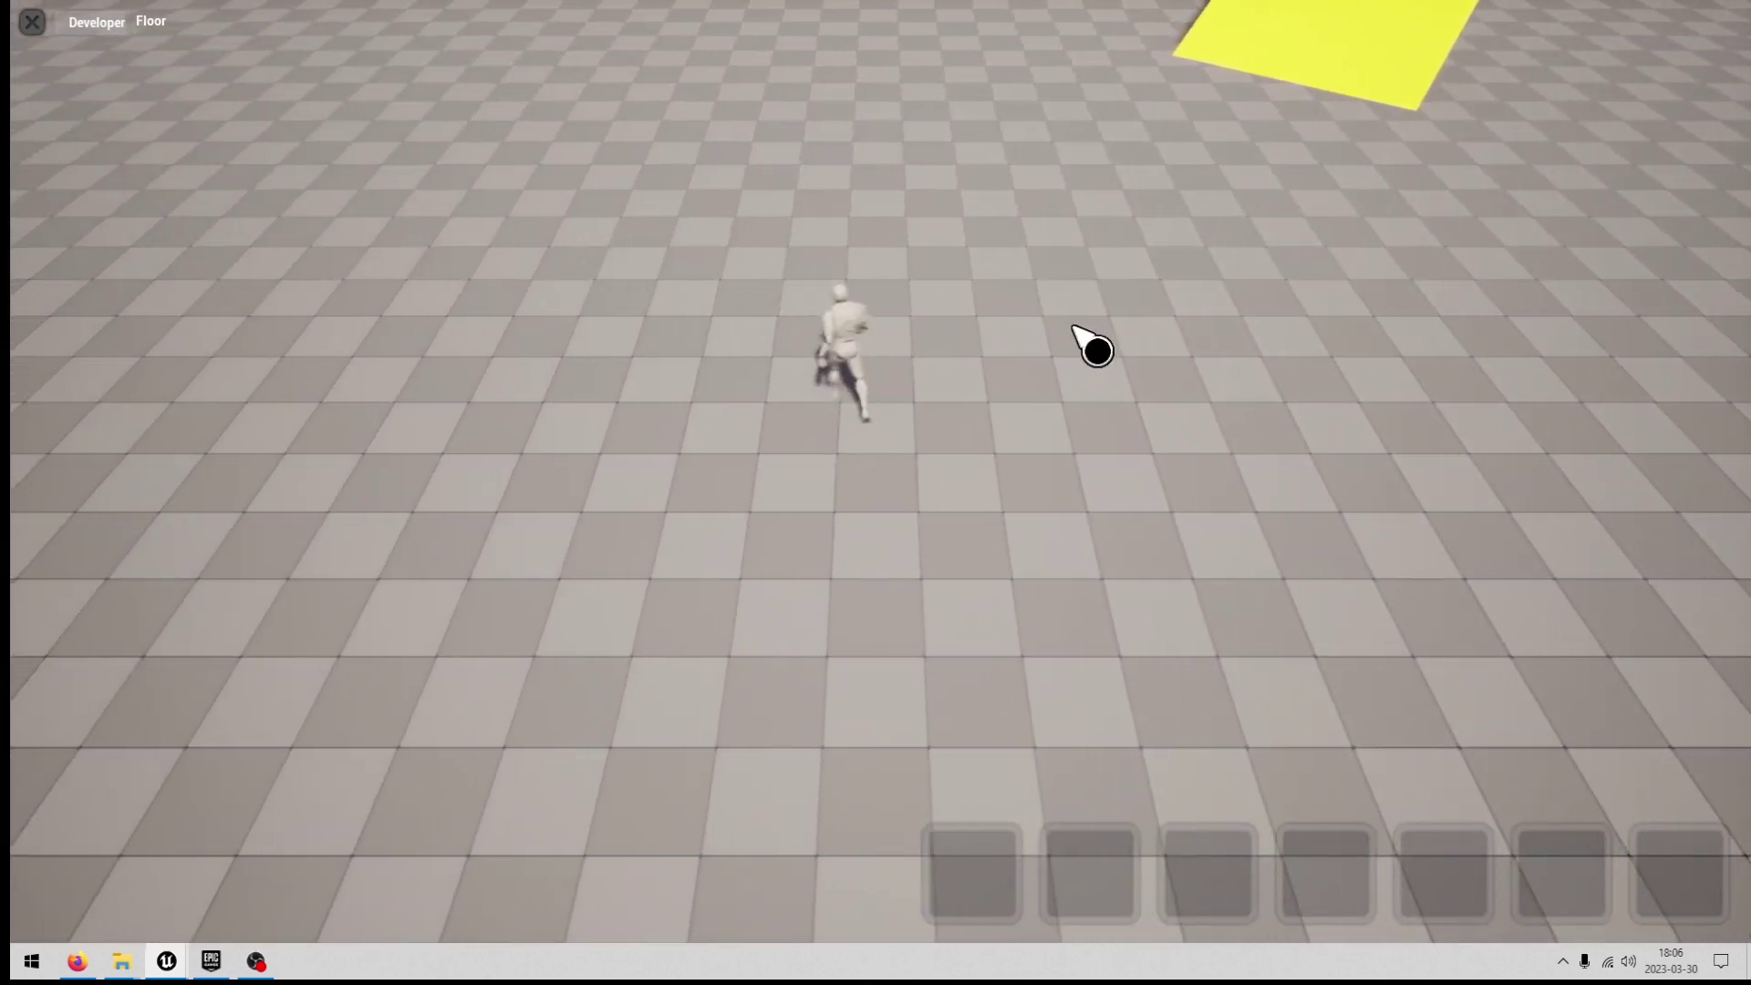
click(1180, 501)
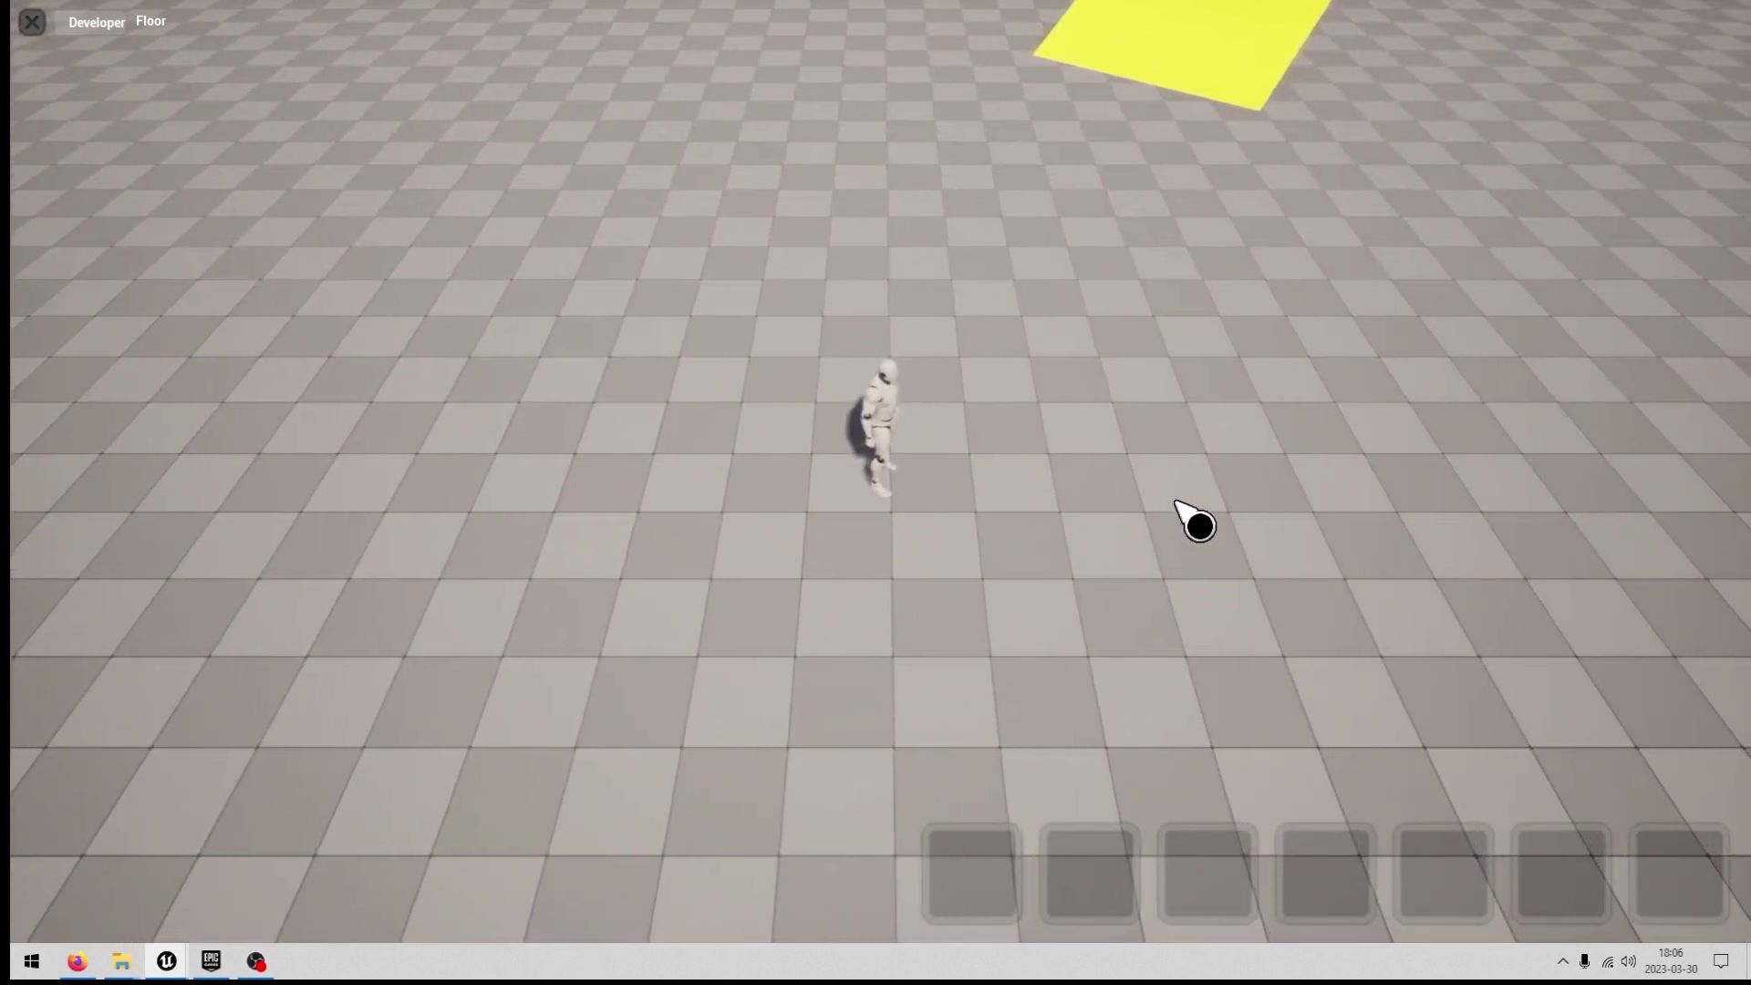
click(1178, 503)
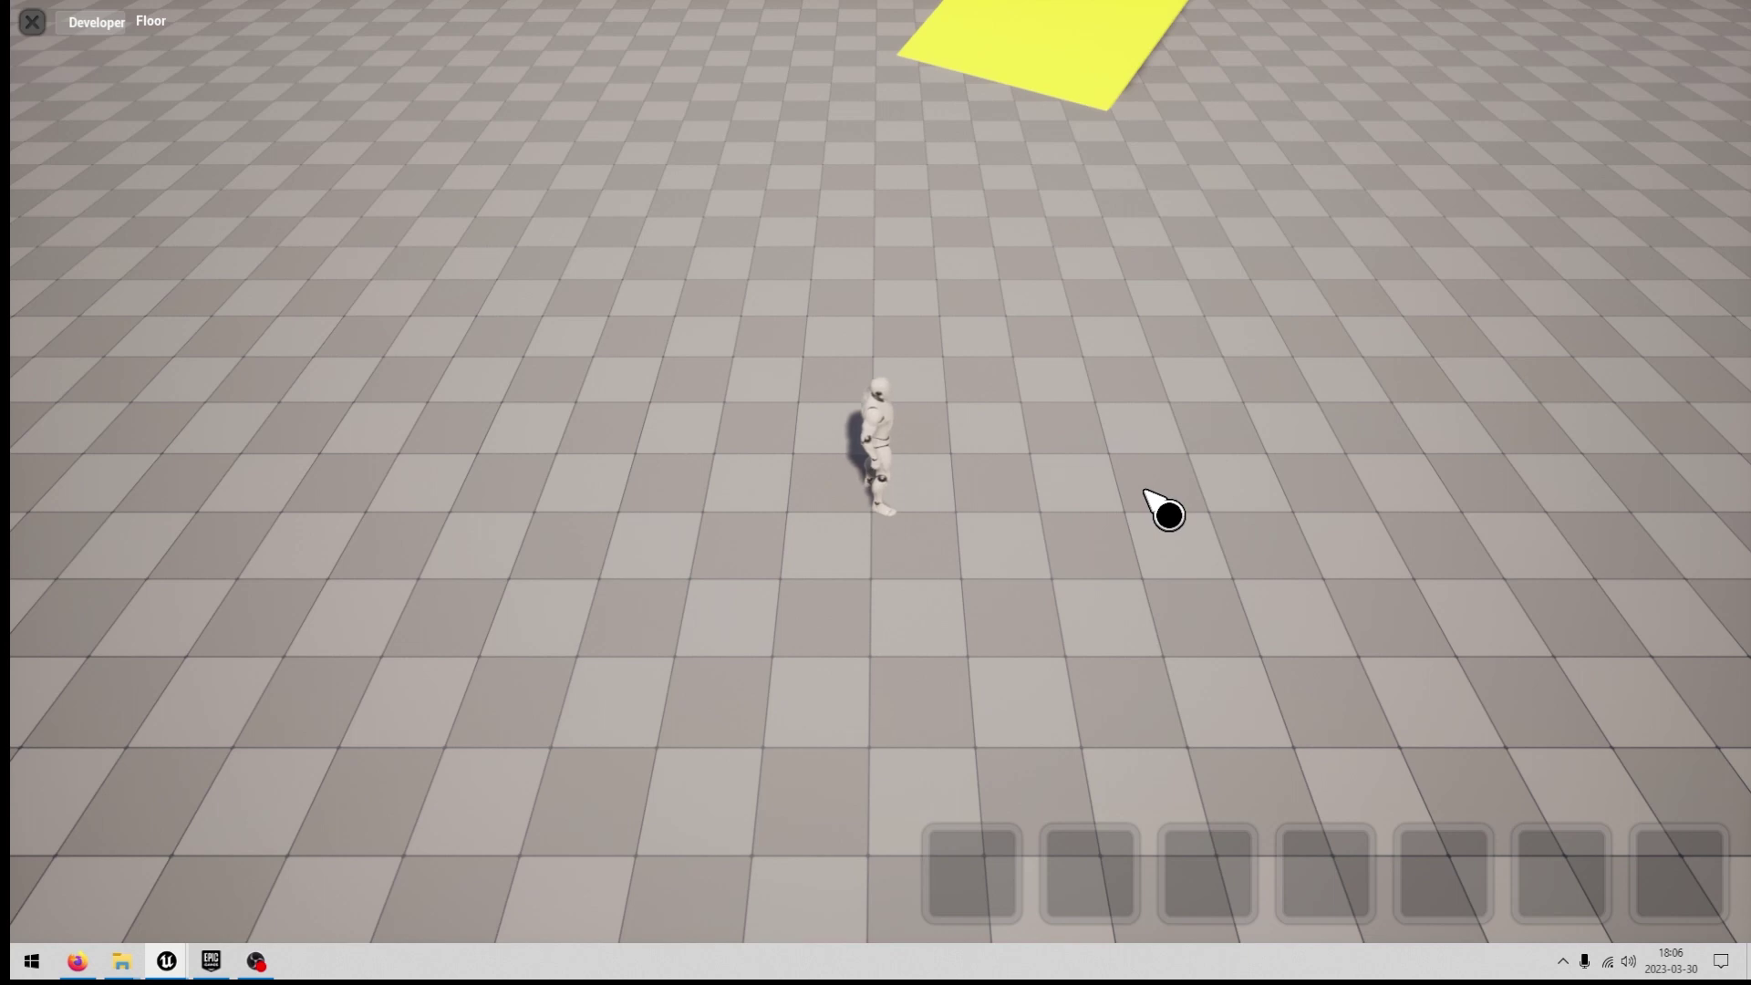
click(1050, 538)
click(438, 574)
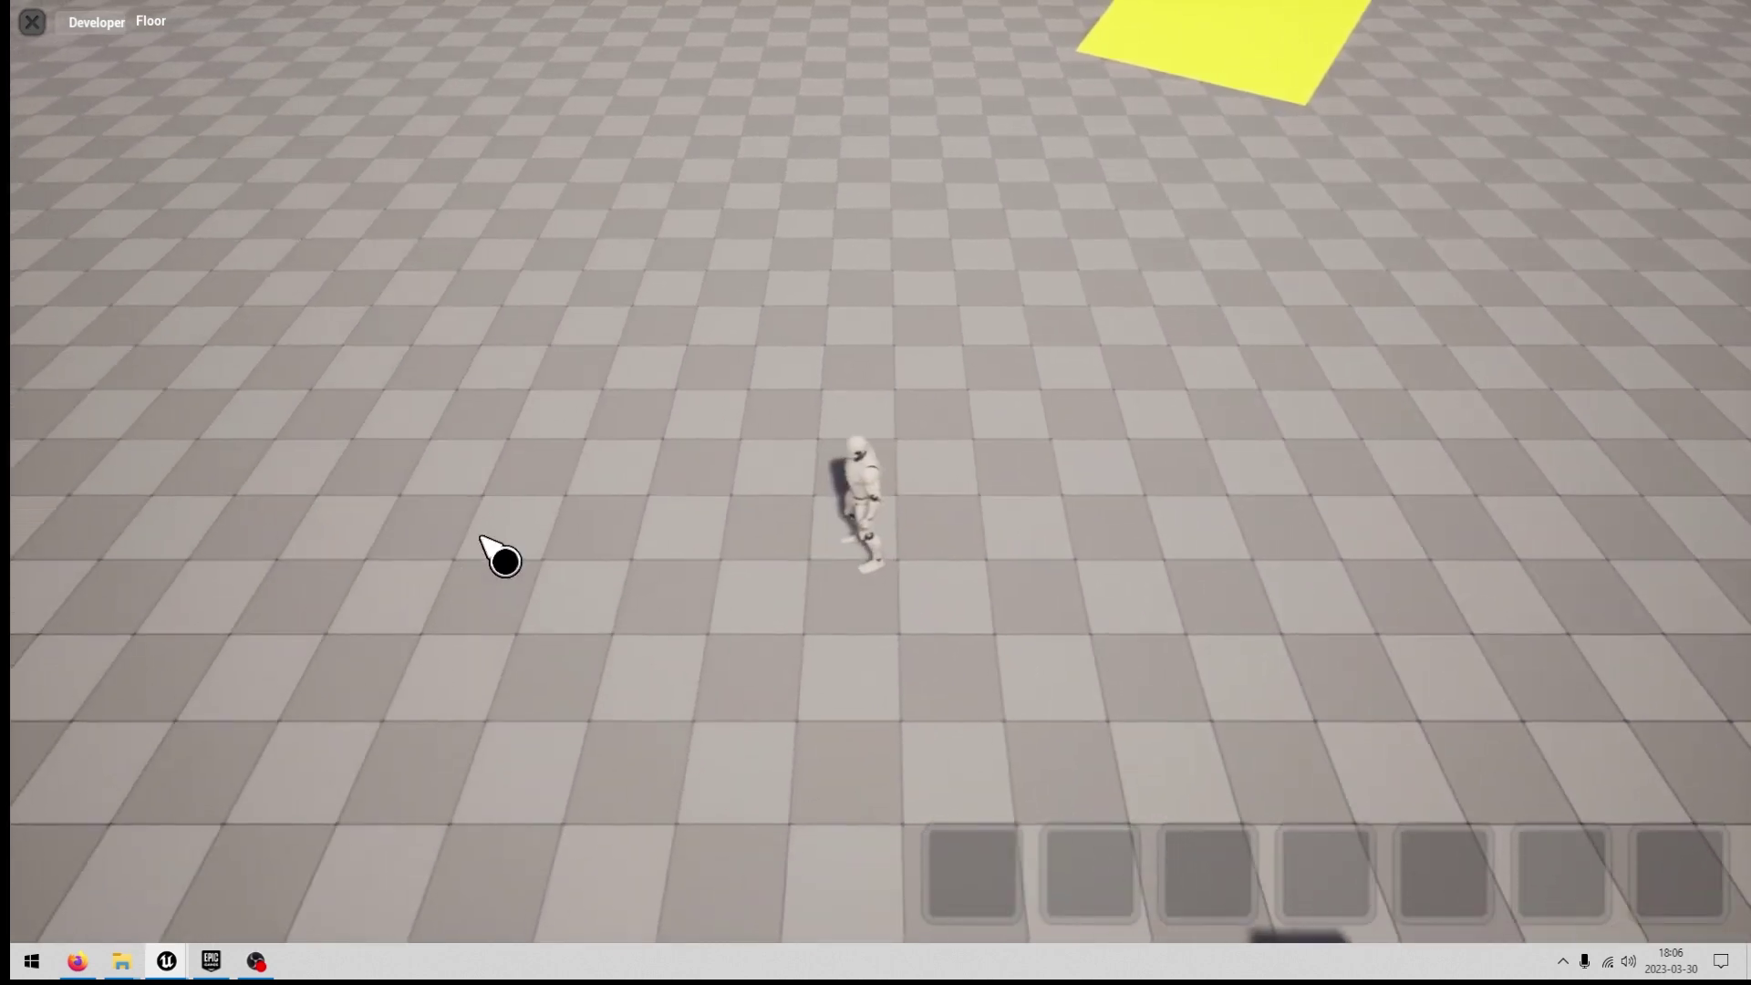
key(F11)
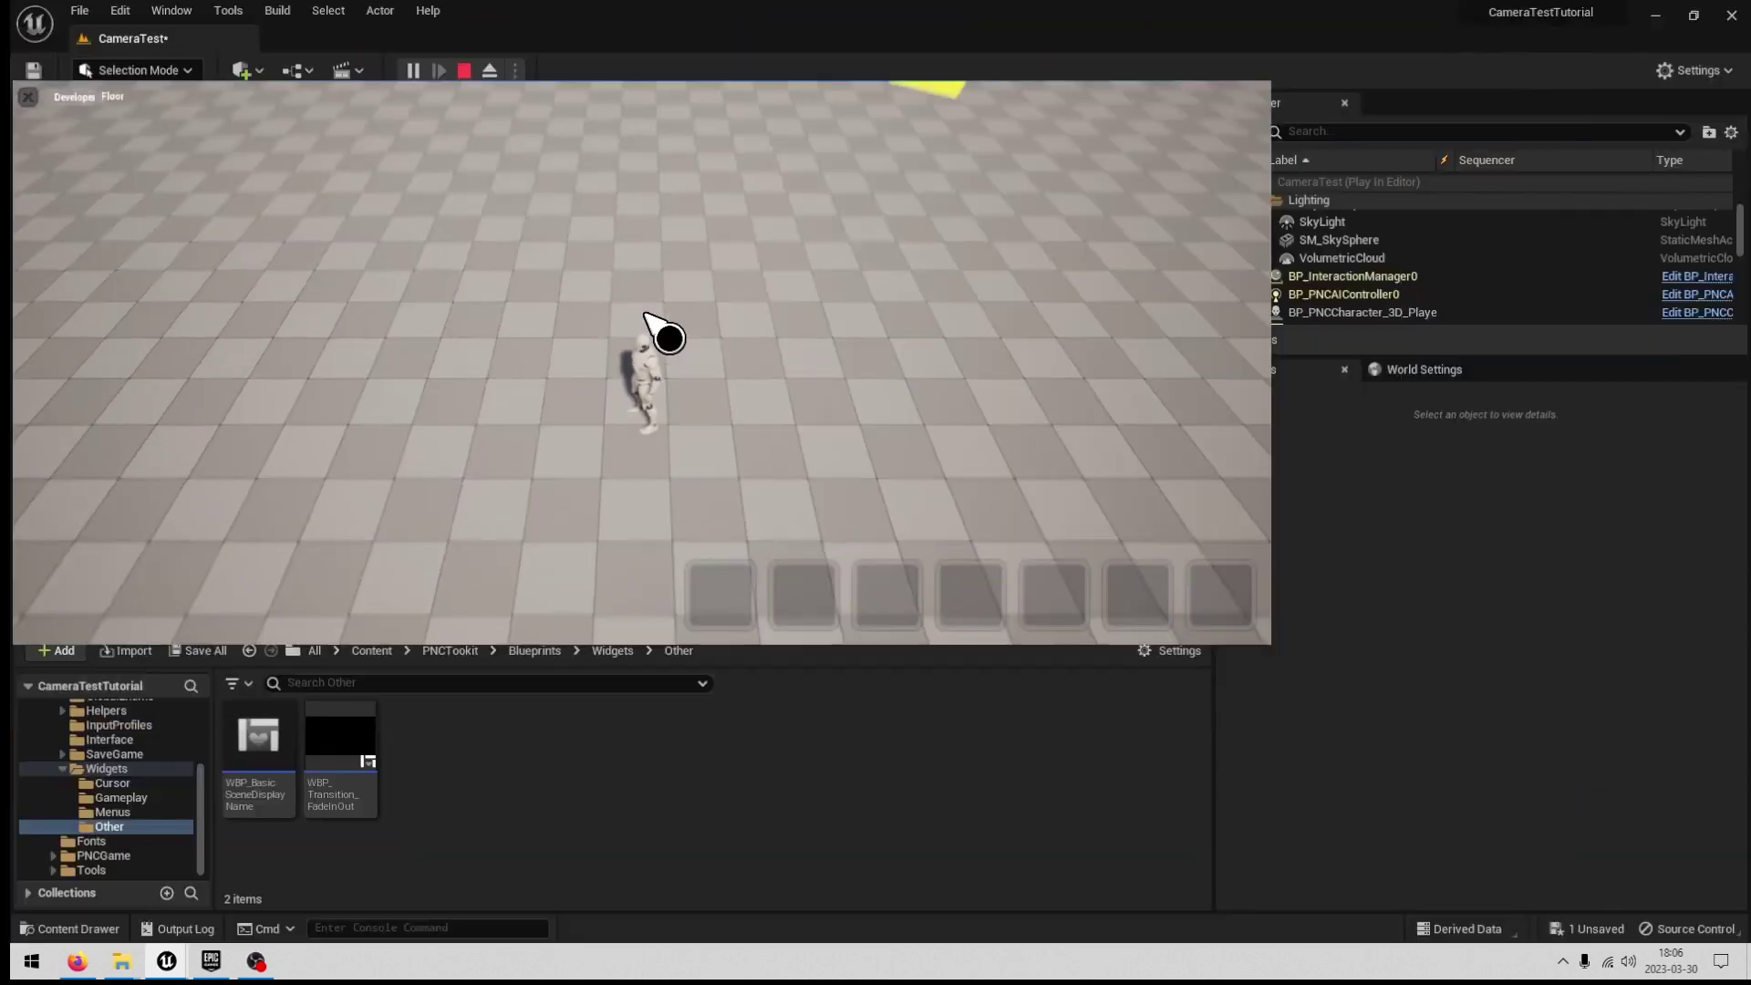